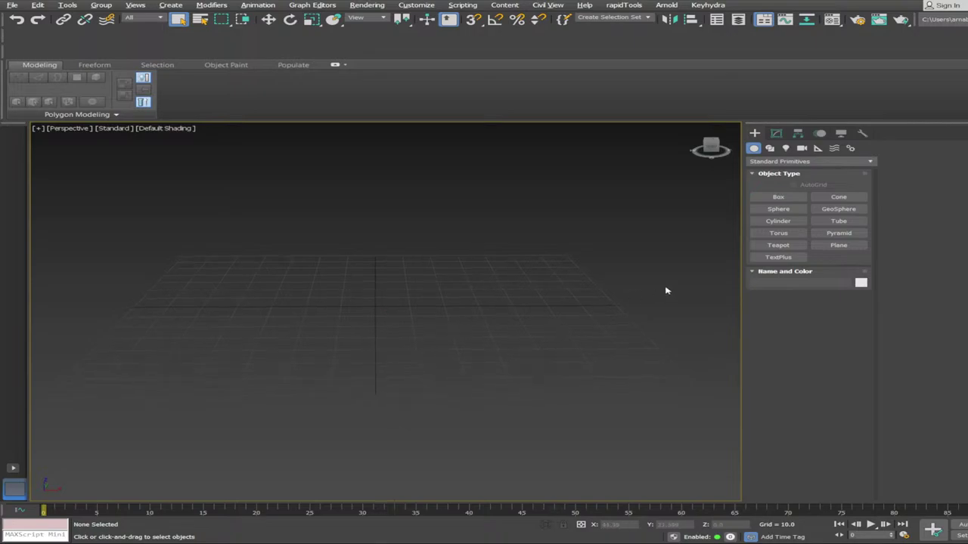
Create a 32-sided cylinder at the grid centre with radius 70 and height about 12, and mirror it with Symmetry along Z
left_click(778, 220)
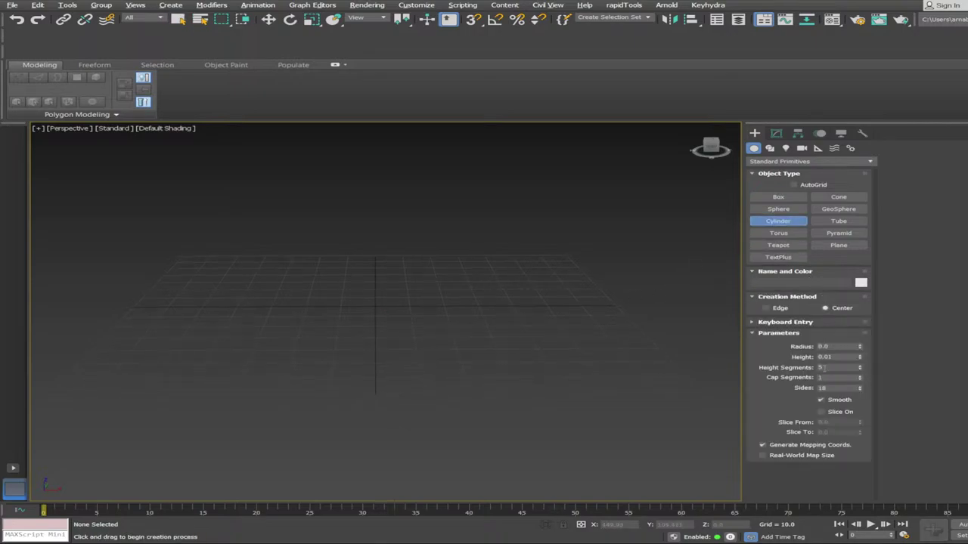
left_click_drag(827, 388, 793, 390)
left_click_drag(381, 309, 624, 306)
right_click(408, 314)
key("s")
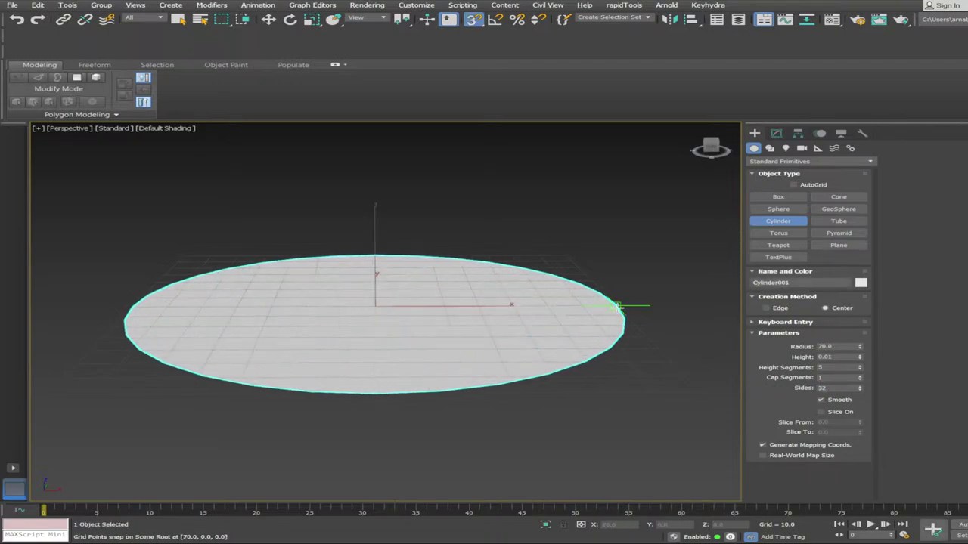
key("s")
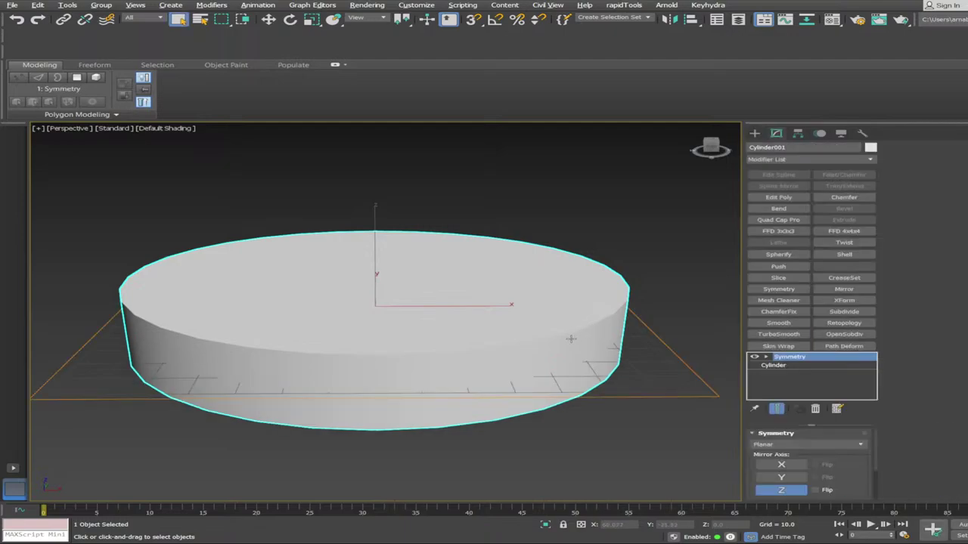
Display edged faces and set the cylinder's height segments to 1, giving it a dark object colour
key("F4")
middle_click_drag(911, 309, 784, 369, "alt")
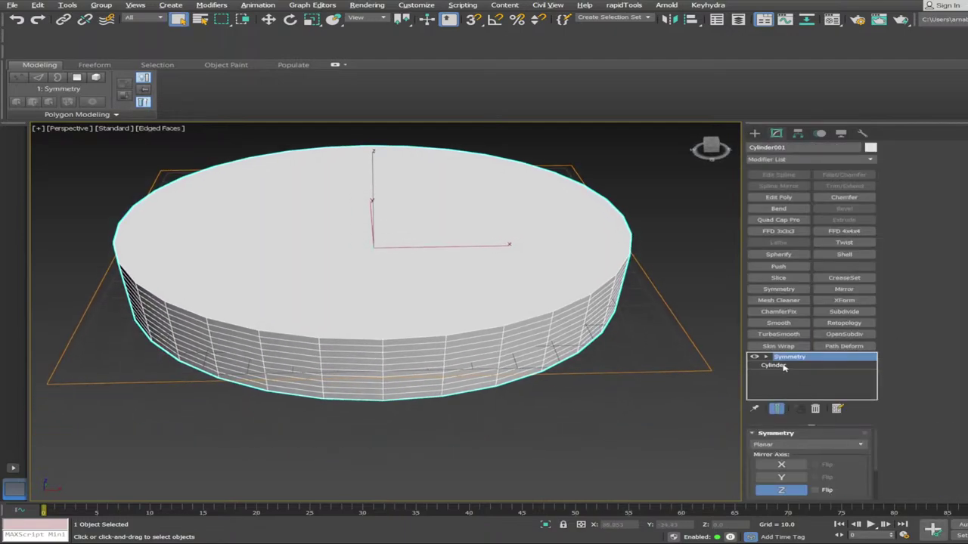
left_click(784, 366)
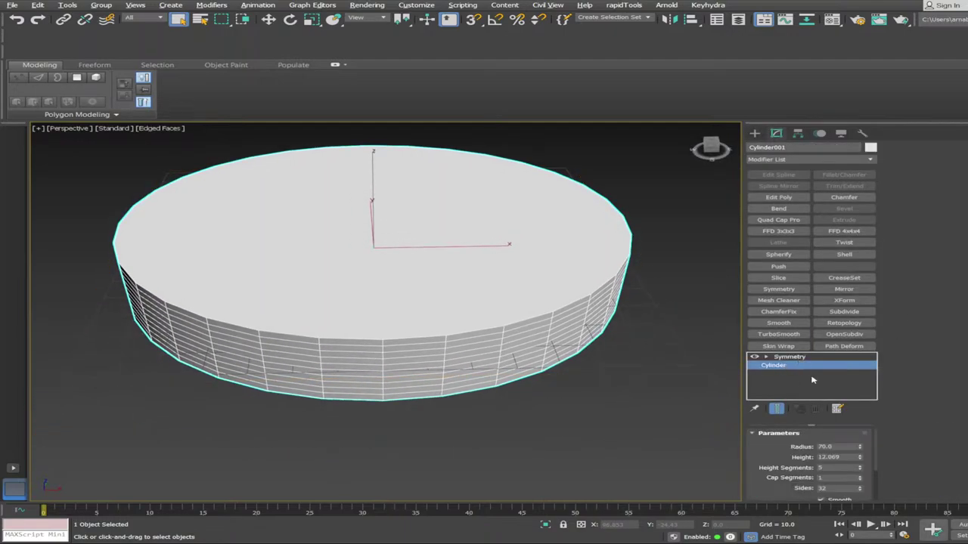
right_click(860, 469)
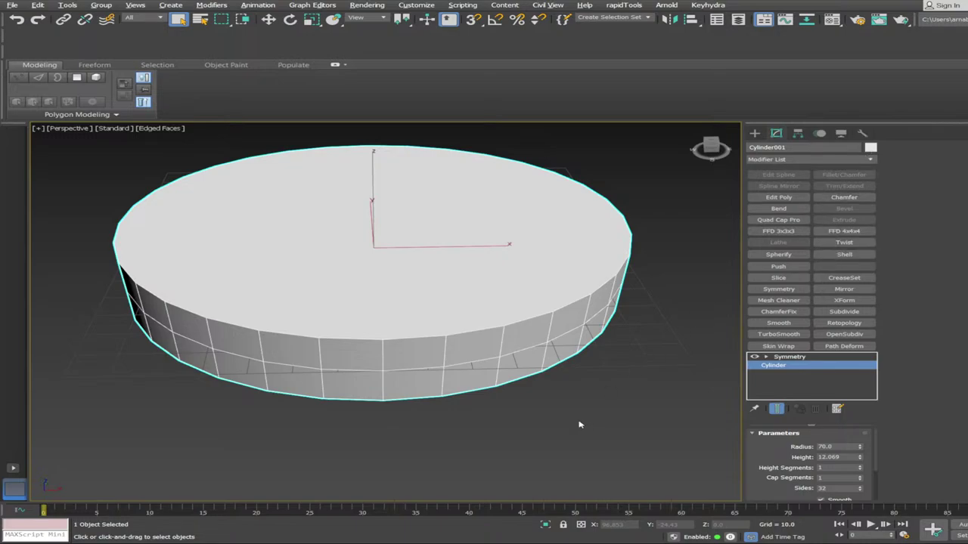
left_click(752, 452)
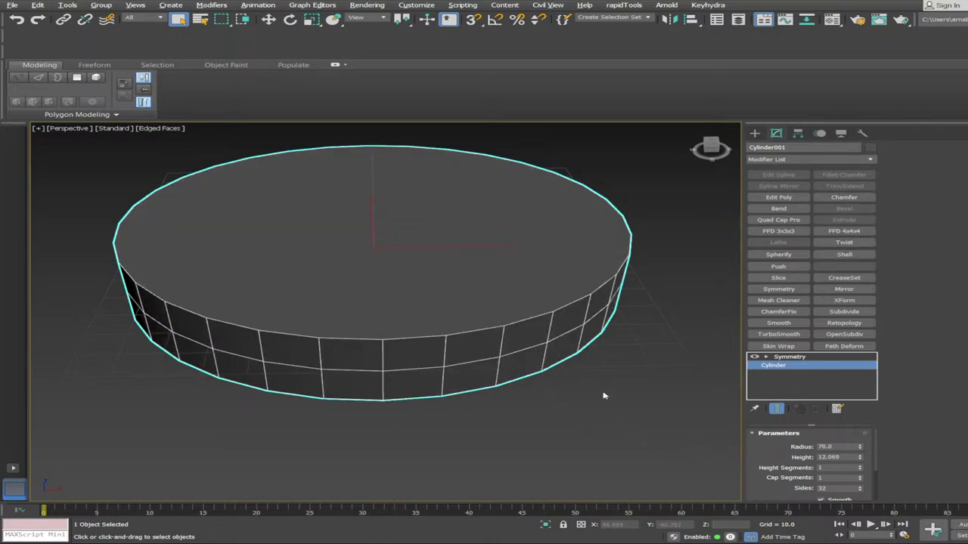
Try to flatten the cylinder along Z by scaling it with an Edit Poly modifier placed beneath Symmetry
left_click(779, 197)
key("r")
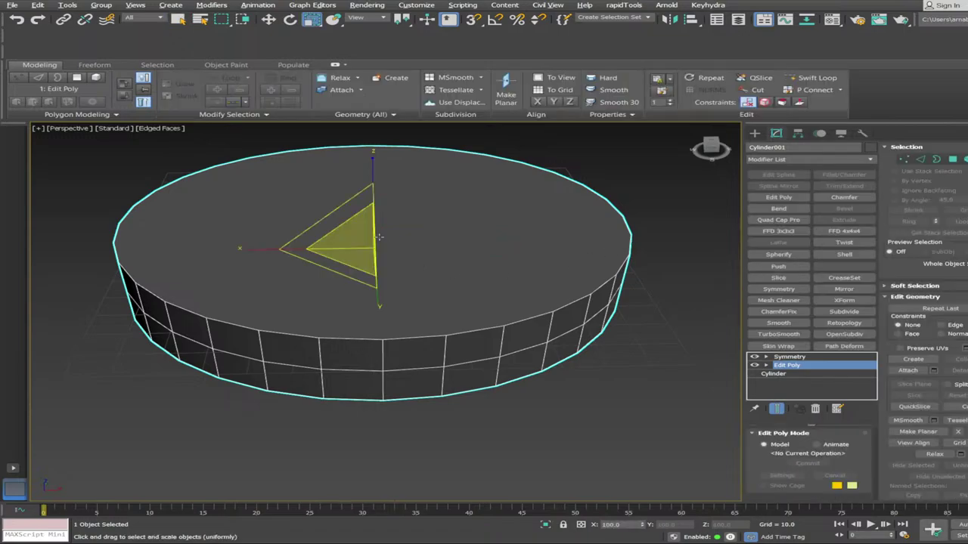
left_click_drag(377, 159, 378, 182)
right_click(377, 183)
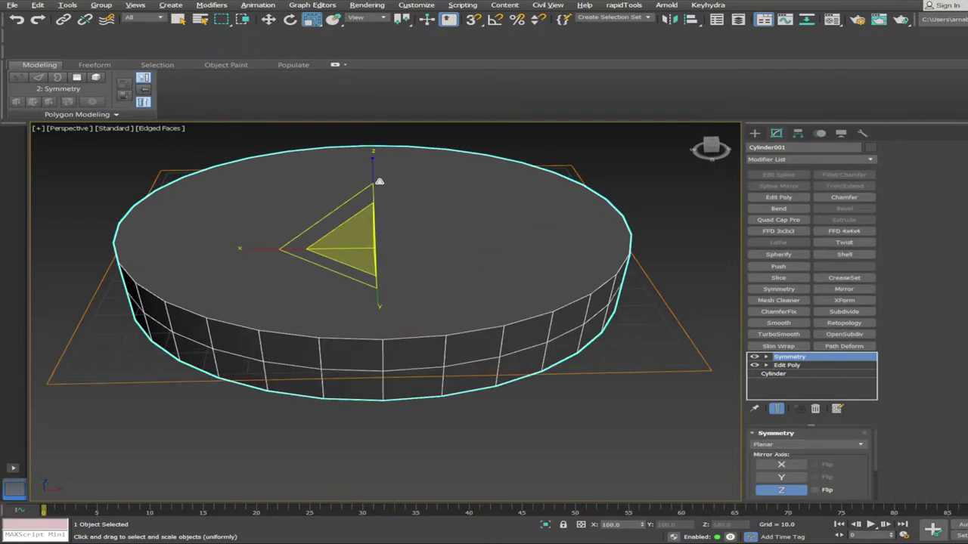
Add an Edit Poly modifier above Symmetry and scale the cylinder down along Z into a thin disc
left_click(779, 197)
left_click_drag(370, 162, 374, 224)
middle_click_drag(593, 270, 480, 288, "alt")
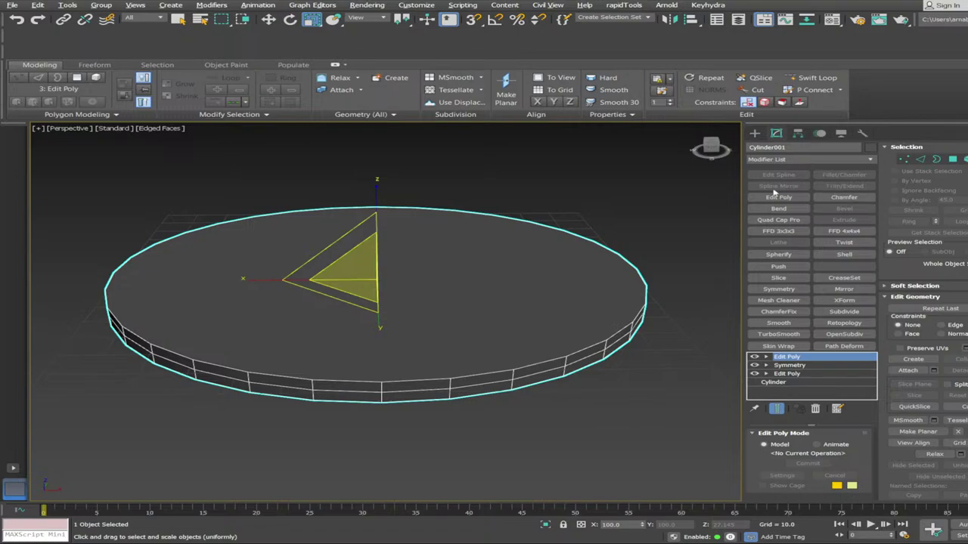
Delete the cylinder and create a torus at the grid centre with Radius 1 of 65 and Radius 2 of 5
key("Delete")
left_click(756, 136)
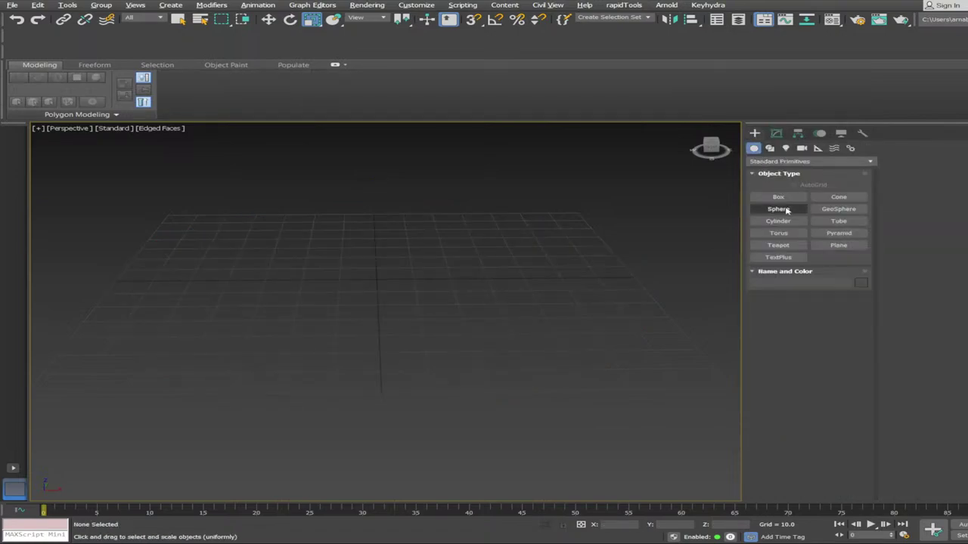
left_click(779, 233)
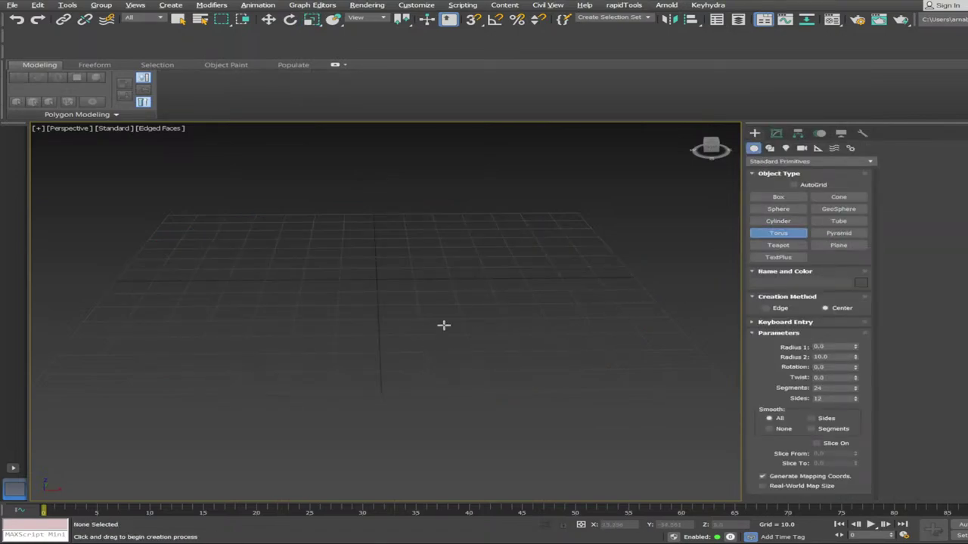
left_click_drag(376, 272, 639, 274)
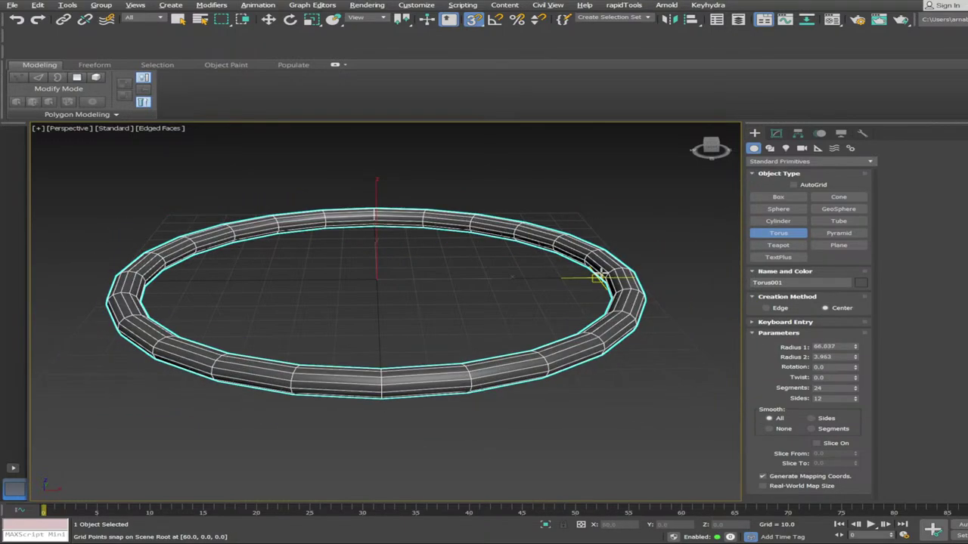
left_click(599, 278)
key("s")
middle_click_drag(427, 312, 426, 320, "alt")
scroll(438, 314, "up", 2)
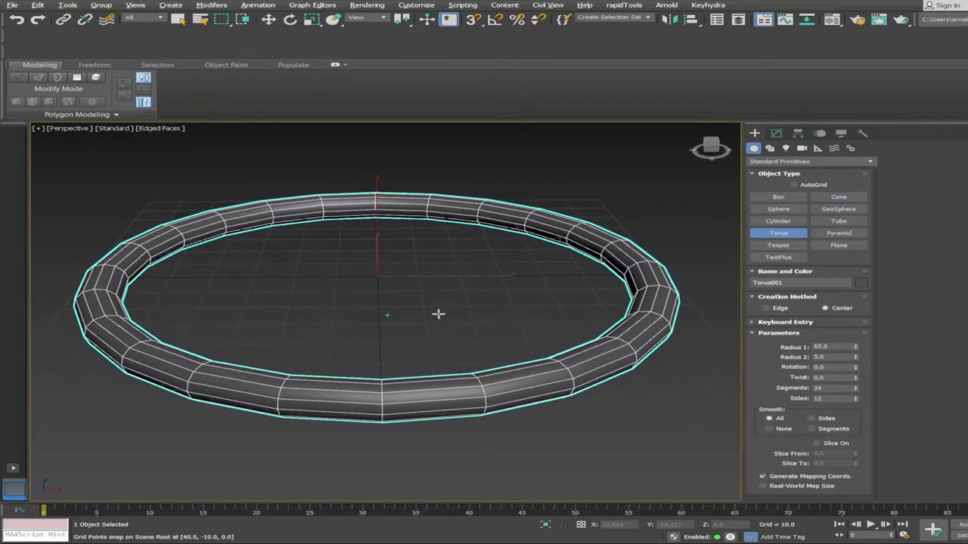
scroll(439, 314, "up", 2)
Set the torus to 32 segments and 16 sides
double_click(824, 398)
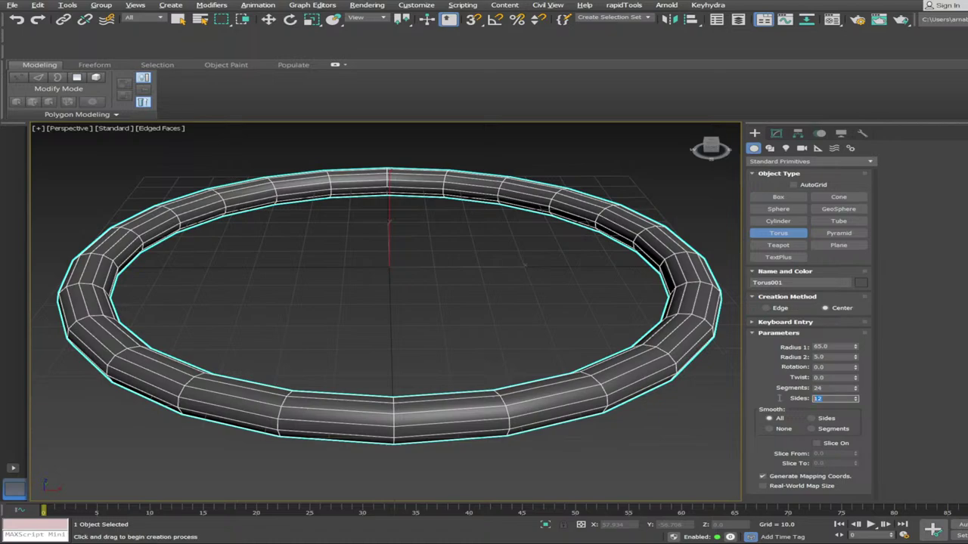
type("32")
key("Return")
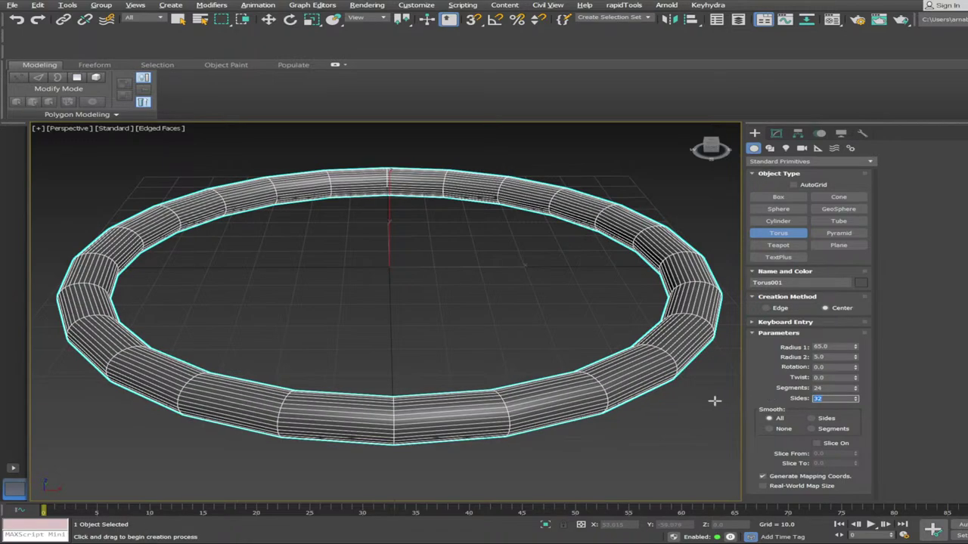
double_click(835, 389)
type("32")
key("Return")
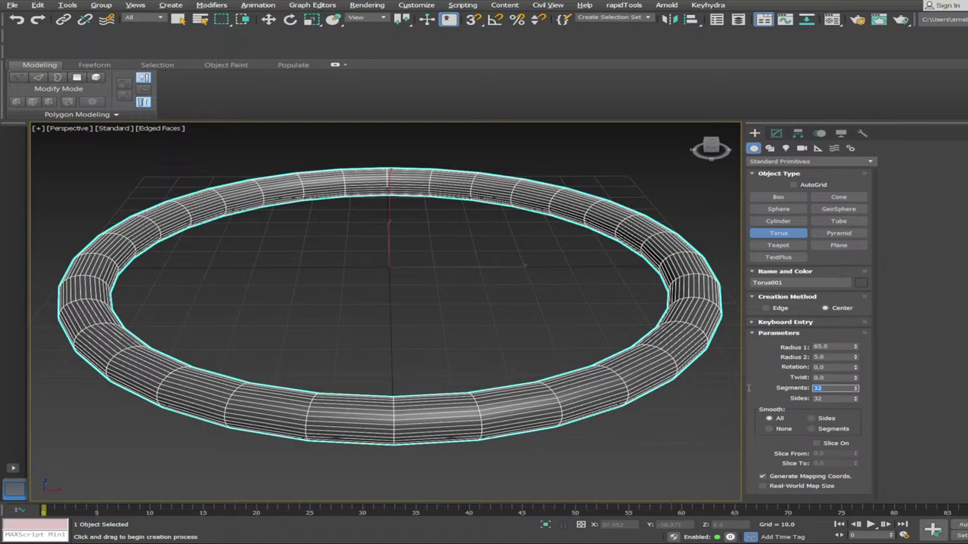
left_click(836, 401)
key("Return")
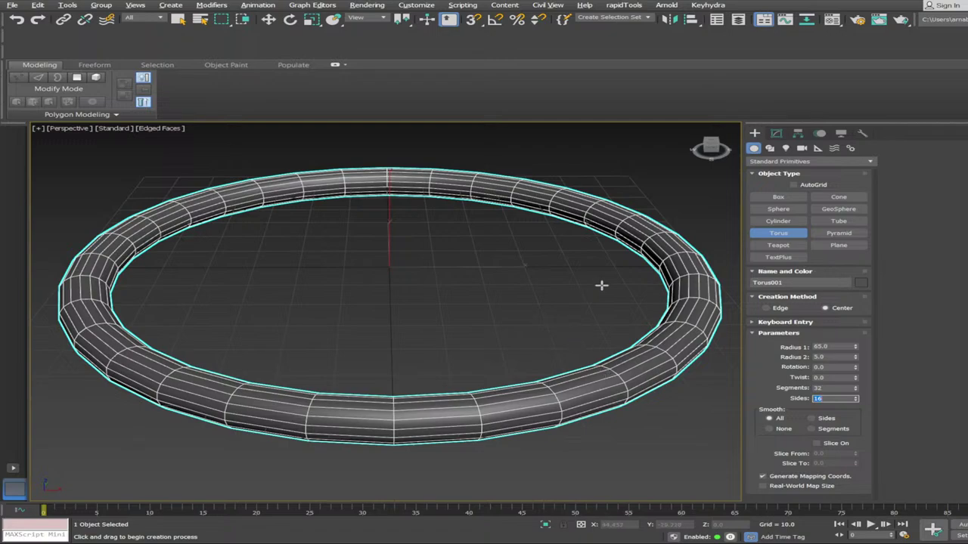
Add an Edit Poly modifier to the torus and select one polygon on its inner side at polygon level
left_click(776, 133)
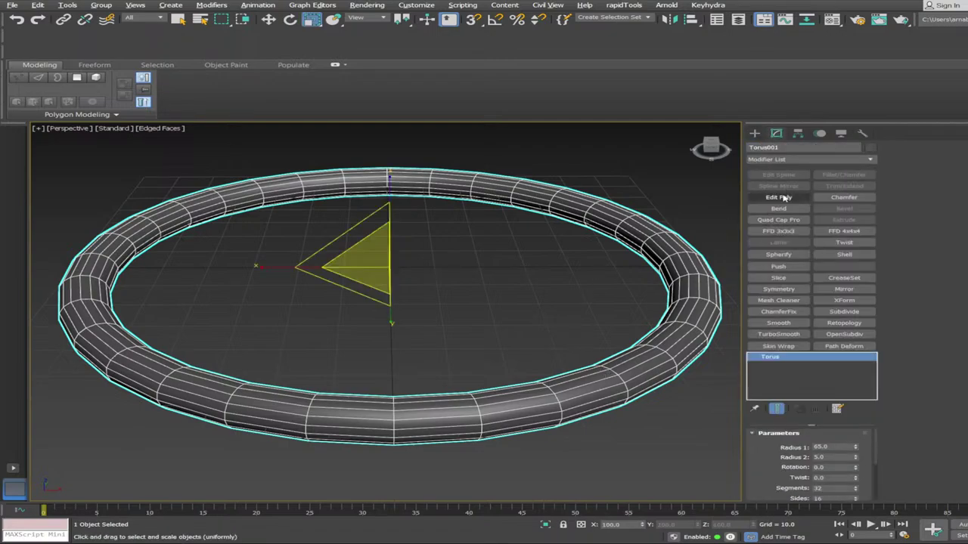
left_click(779, 197)
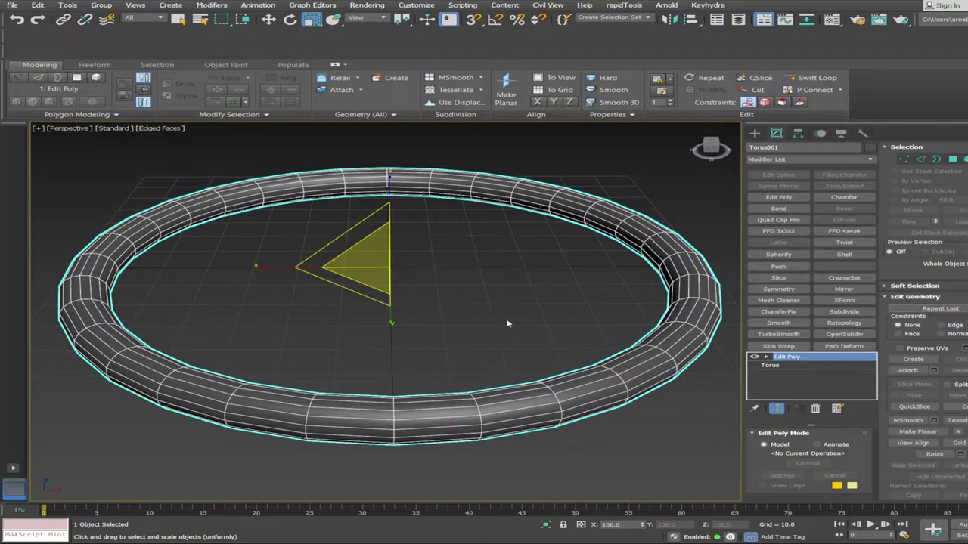
key("4")
left_click(533, 203)
key("q")
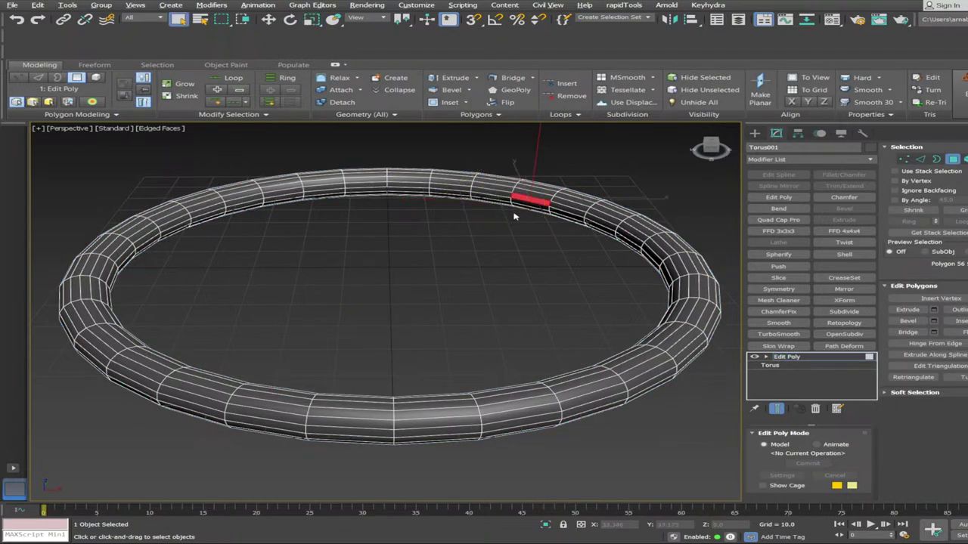
Select the two middle polygon loops around the torus's inner face, removing the cross-section strips from the selection
middle_click_drag(151, 237, 363, 275, "alt")
scroll(385, 279, "up", 5)
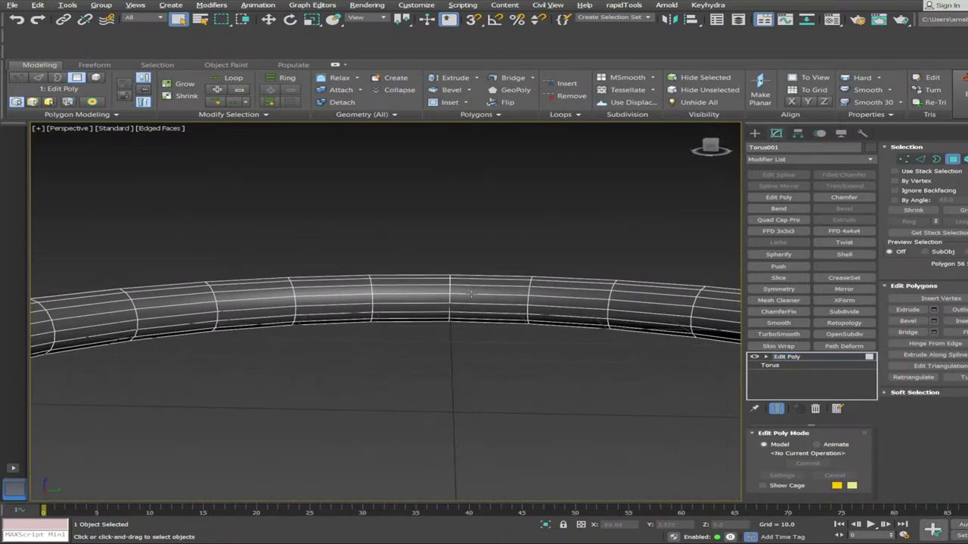
left_click(452, 310)
left_click(437, 307, "ctrl")
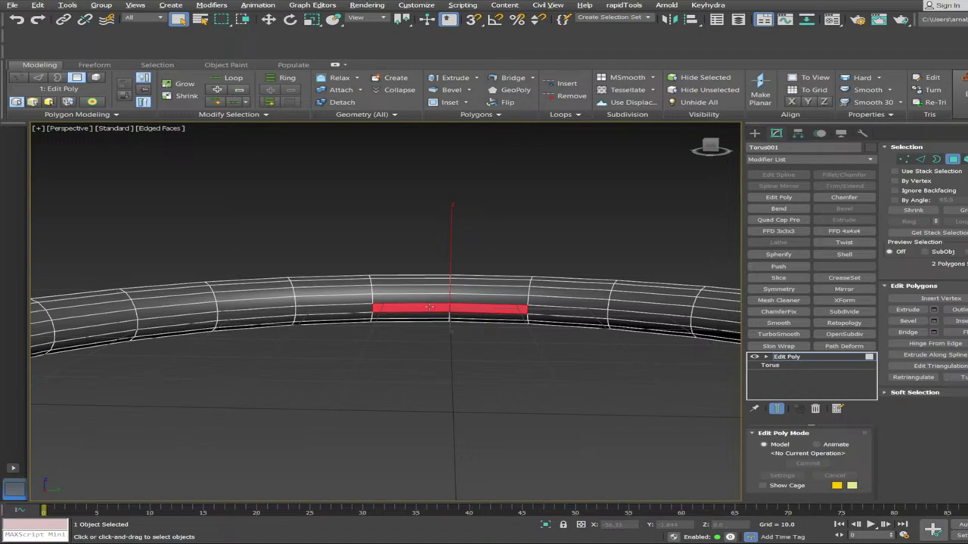
key("alt+l")
left_click(463, 302, "ctrl")
left_click(421, 302, "ctrl")
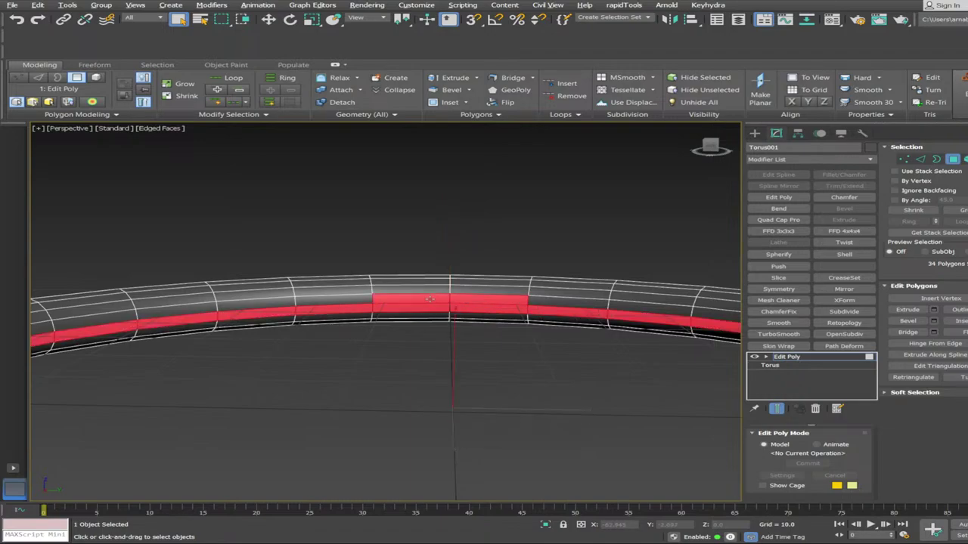
key("alt+l")
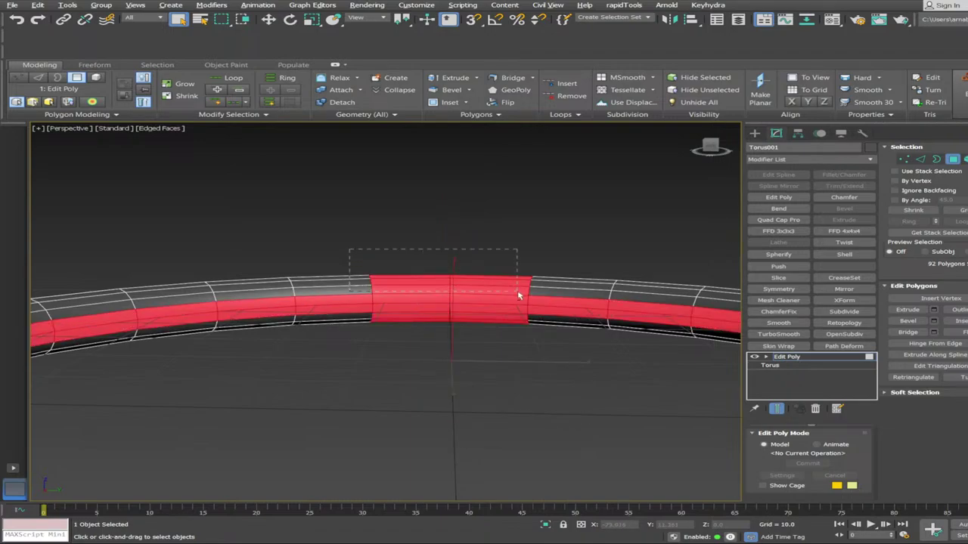
left_click_drag(517, 292, 519, 294, "alt")
left_click_drag(555, 377, 372, 317, "alt")
middle_click_drag(371, 318, 477, 431, "alt")
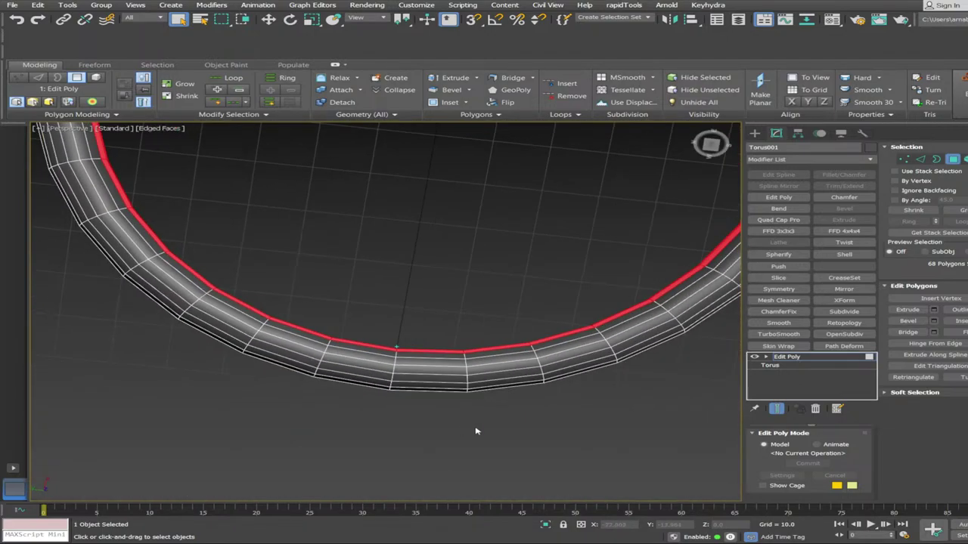
Try deleting the selected polygon loops from the torus's inner face
middle_click_drag(341, 394, 445, 350, "alt")
key("Delete")
scroll(490, 307, "up", 2)
scroll(464, 337, "down", 2)
key("ctrl+z")
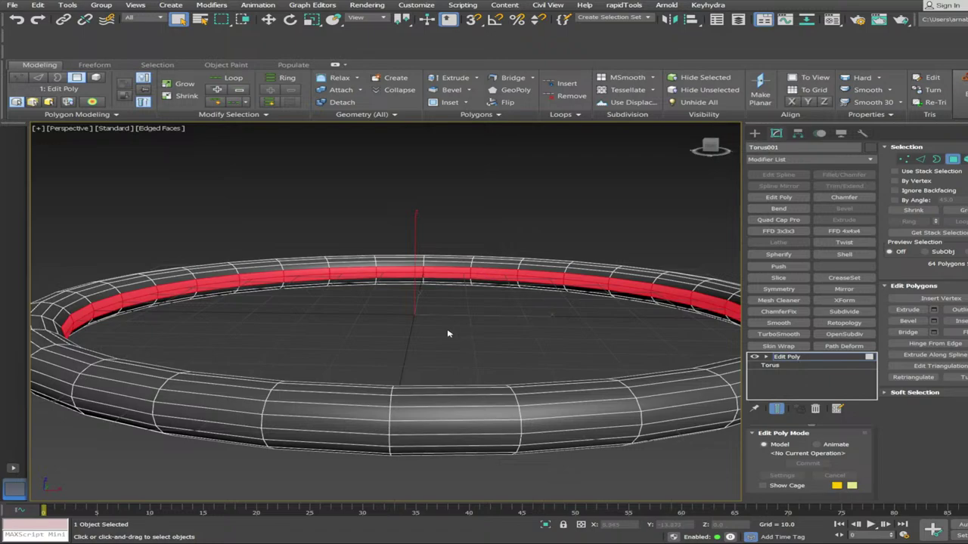
Try scaling the selected inner polygon band of the torus along Z
key("r")
left_click_drag(414, 228, 420, 270)
key("ctrl+z")
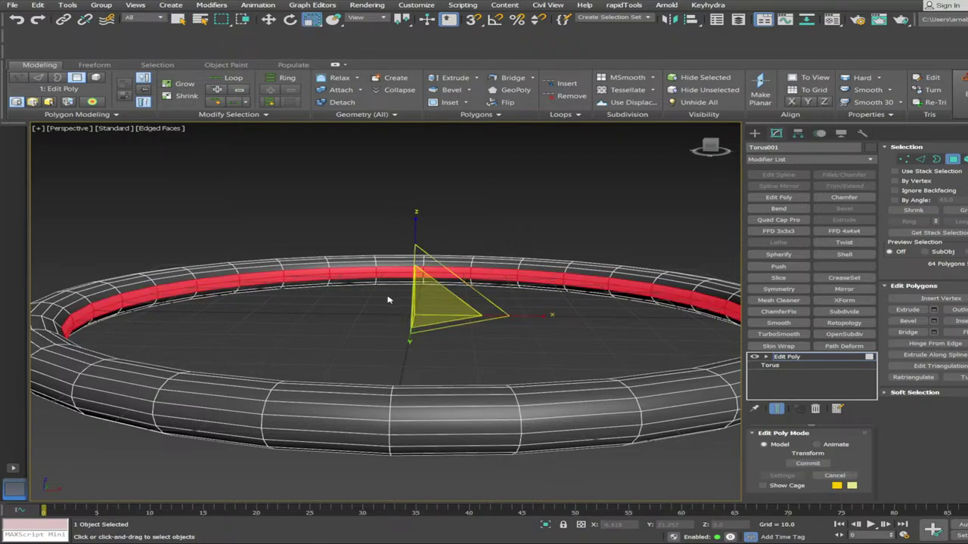
key("ctrl+z")
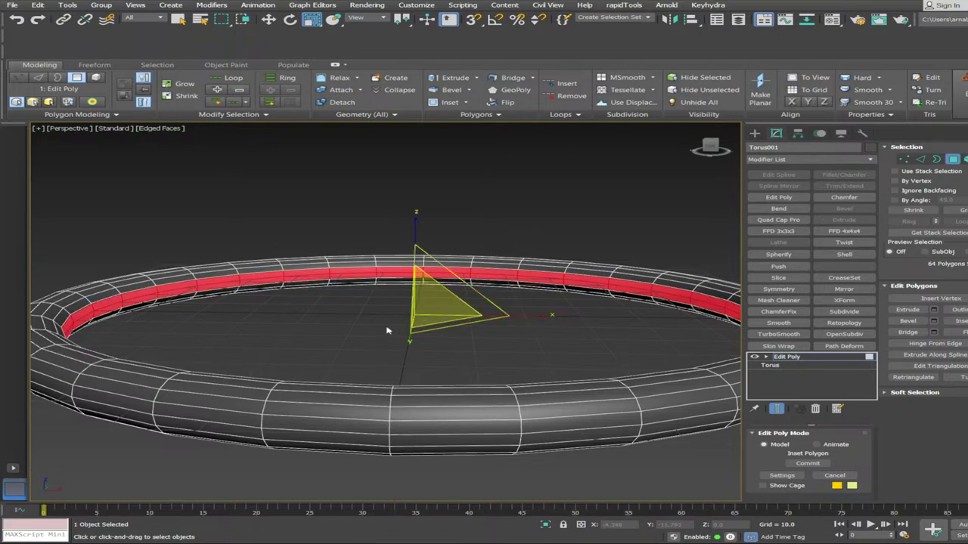
Undo the polygon edits and loop selections made on the torus, keeping its Edit Poly modifier
scroll(387, 330, "up", 4)
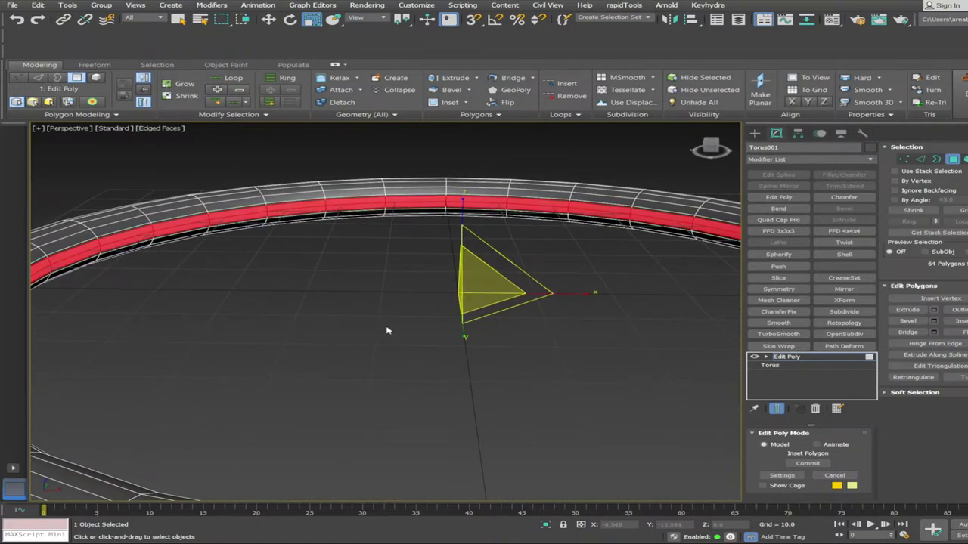
middle_click_drag(389, 331, 394, 356, "alt")
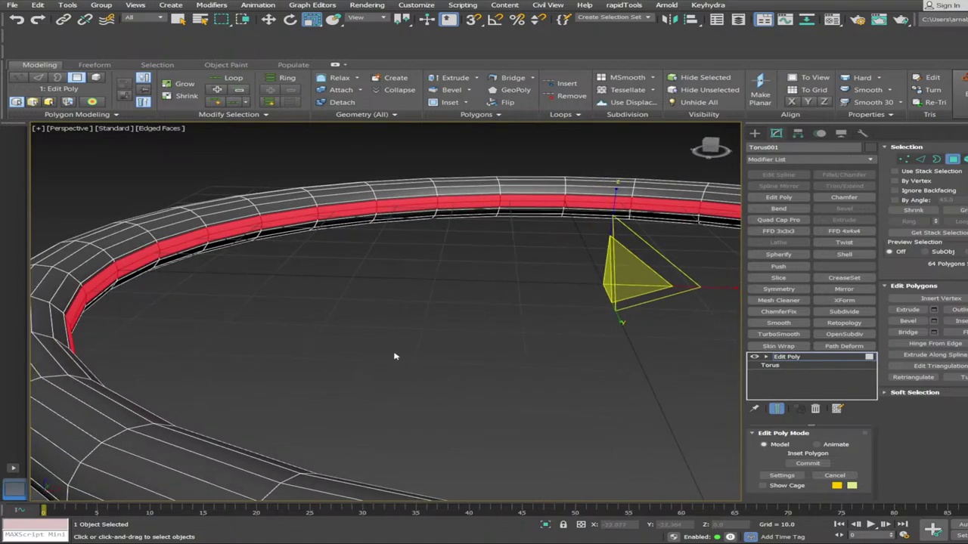
key("ctrl+z")
key("ctrl+z")
key("ctrl+z")
key("ctrl+z")
key("ctrl+z")
key("ctrl+z")
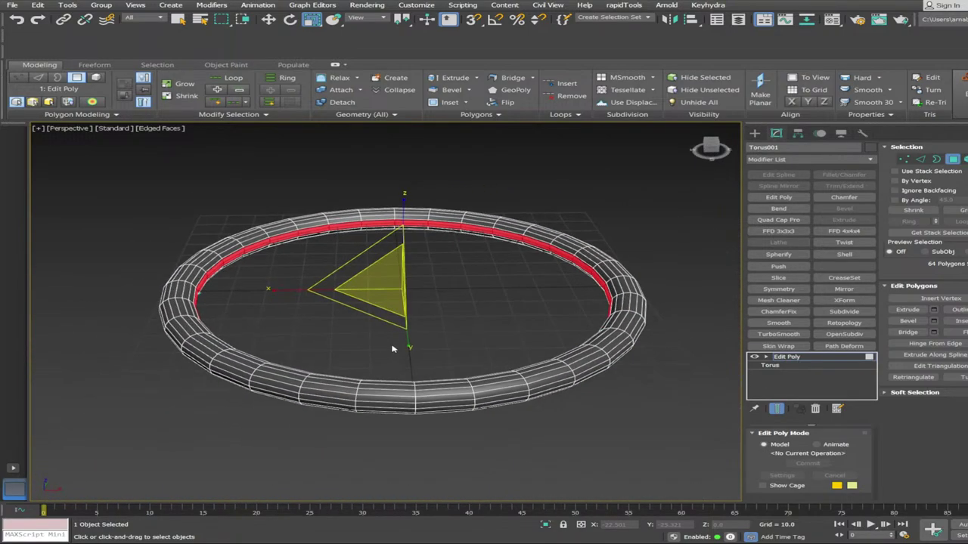
key("ctrl+z")
key("ctrl+z")
key("ctrl+z")
key("ctrl+z")
key("ctrl+z")
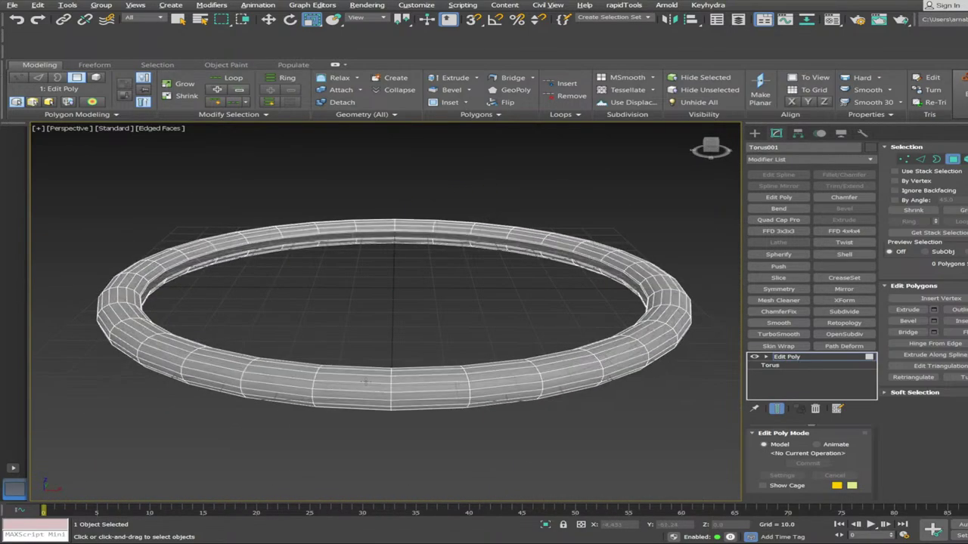
key("ctrl+z")
key("ctrl+z")
key("ctrl+z")
key("ctrl+z")
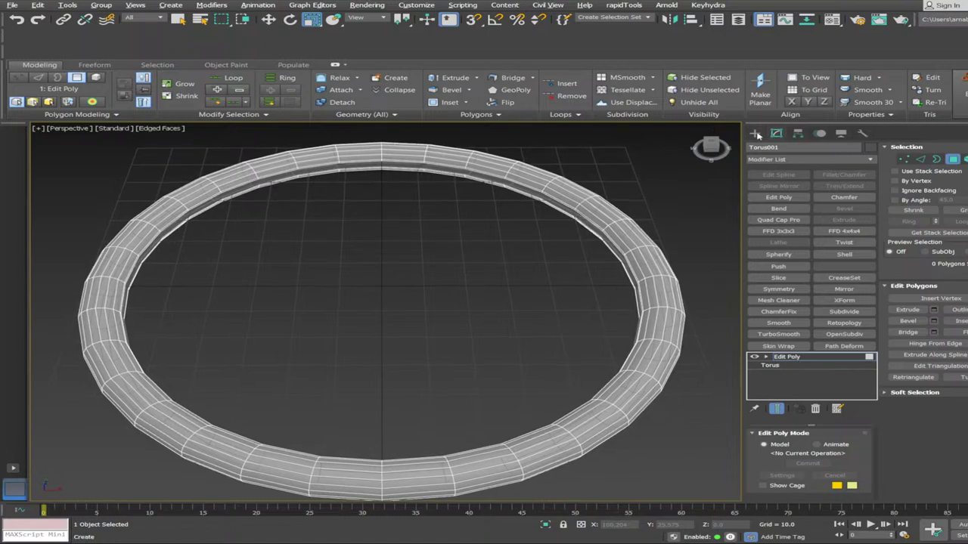
Create a sphere of radius 10 inside the torus, centred on the grid origin
left_click(756, 134)
middle_click_drag(564, 367, 550, 324, "alt")
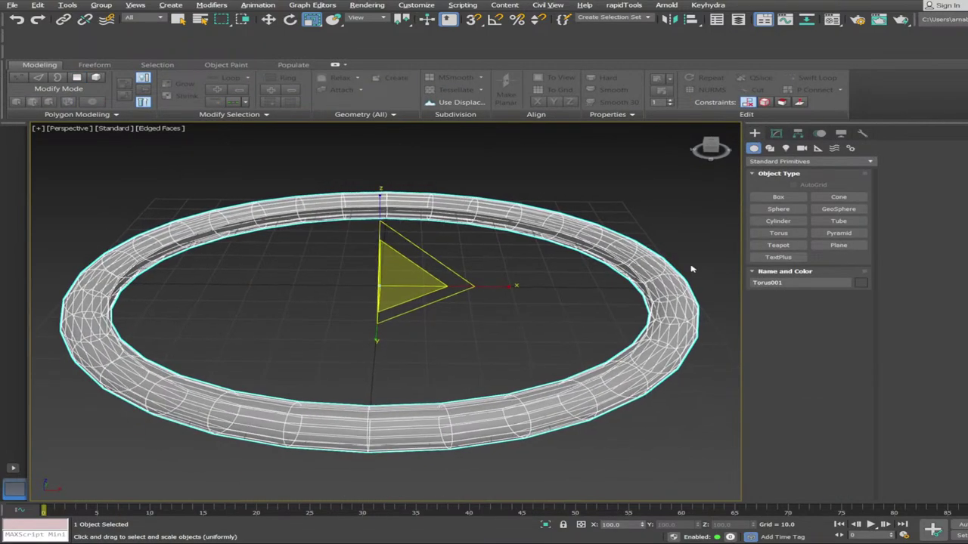
left_click(789, 212)
middle_click_drag(719, 216, 358, 318, "alt")
left_click_drag(332, 303, 380, 327)
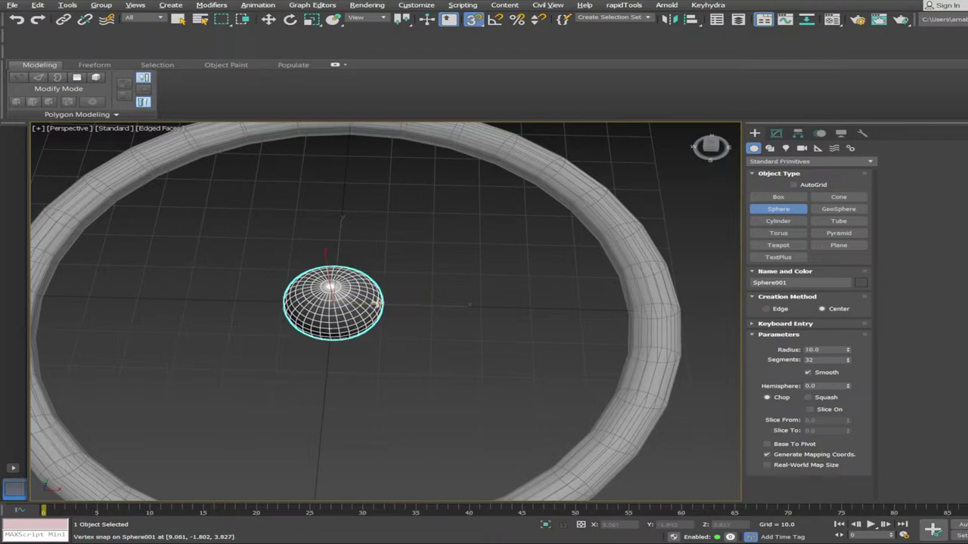
key("w")
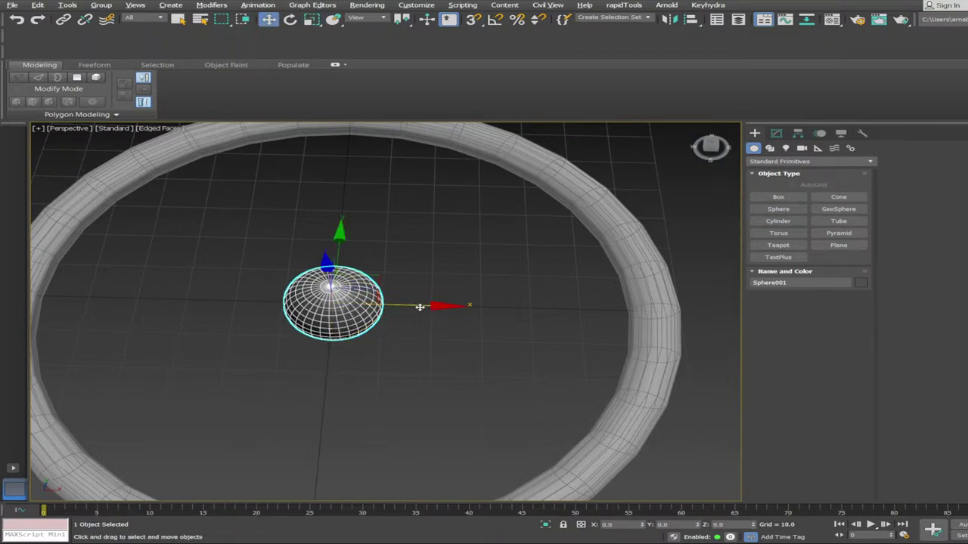
middle_click_drag(419, 307, 458, 429, "alt")
scroll(545, 312, "up", 3)
left_click(544, 312)
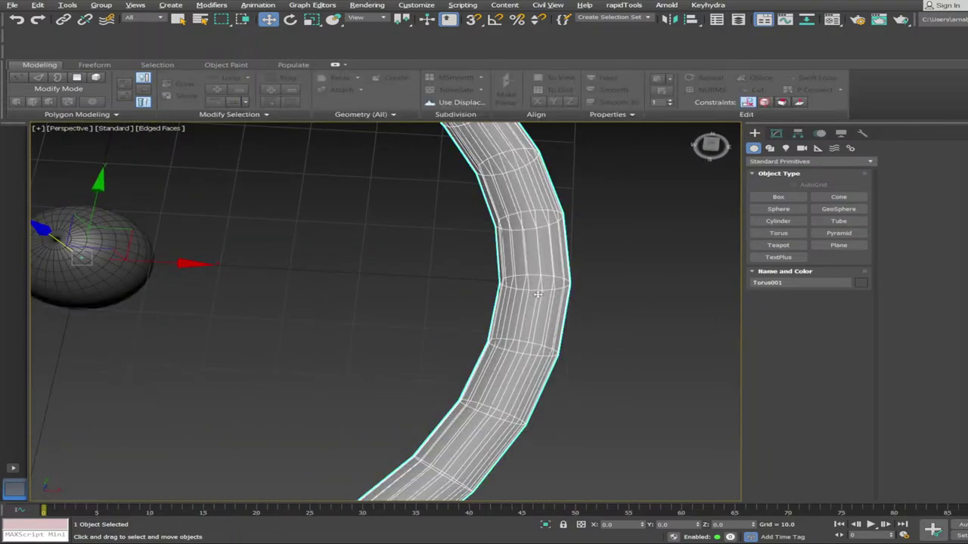
middle_click_drag(544, 312, 605, 322, "alt")
left_click_drag(250, 314, 326, 328)
key("ctrl+z")
Move the sphere along X with snapping onto the torus tube, at X 65
left_click(182, 322)
key("s")
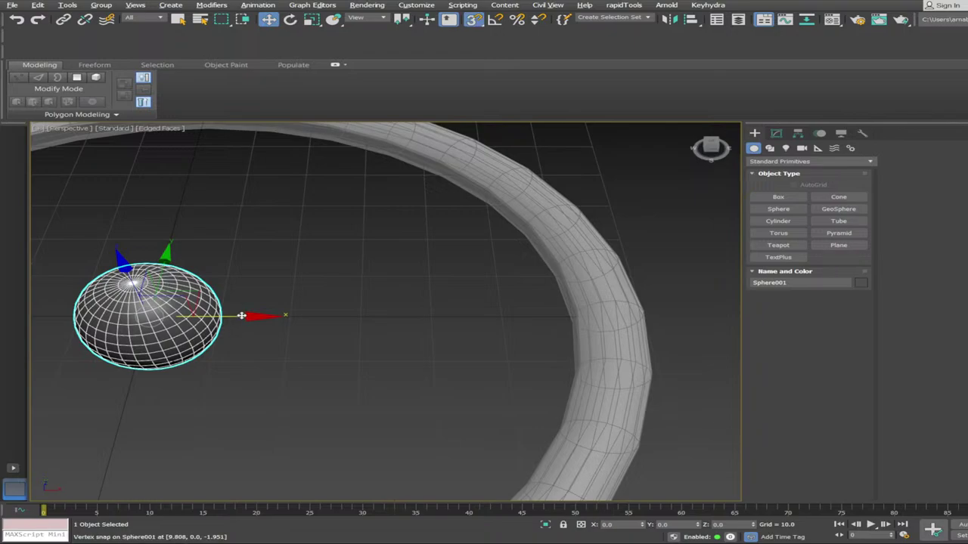
left_click_drag(242, 316, 620, 290)
key("s")
key("s")
scroll(438, 356, "down", 1)
mouse_move(439, 356)
middle_mouse_down("alt")
mouse_move(474, 354)
mouse_move(454, 355)
middle_mouse_up("alt")
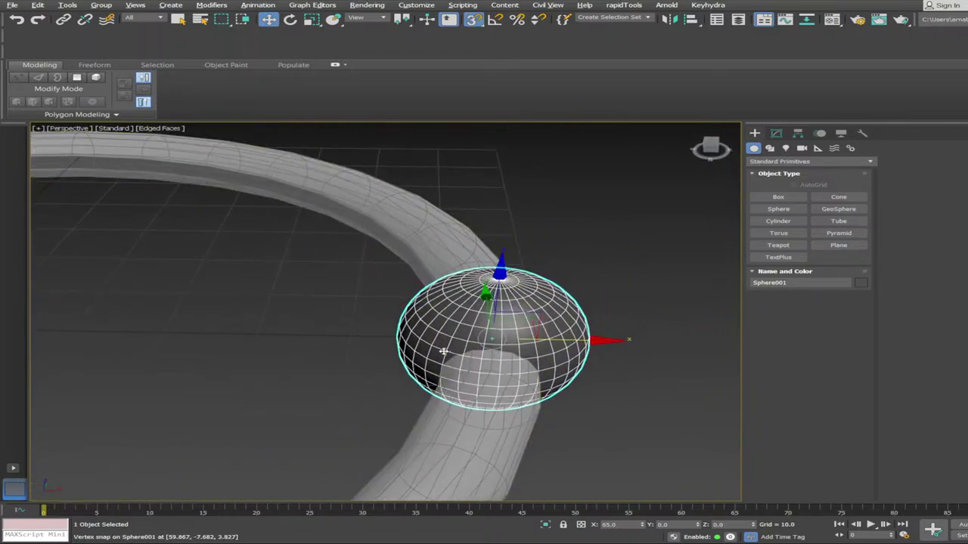
Scale the sphere down uniformly to about 46 percent
key("r")
left_click_drag(522, 351, 516, 386)
scroll(333, 369, "down", 1)
middle_click_drag(326, 369, 339, 369, "alt")
scroll(339, 369, "down", 3)
middle_click_drag(227, 367, 341, 364)
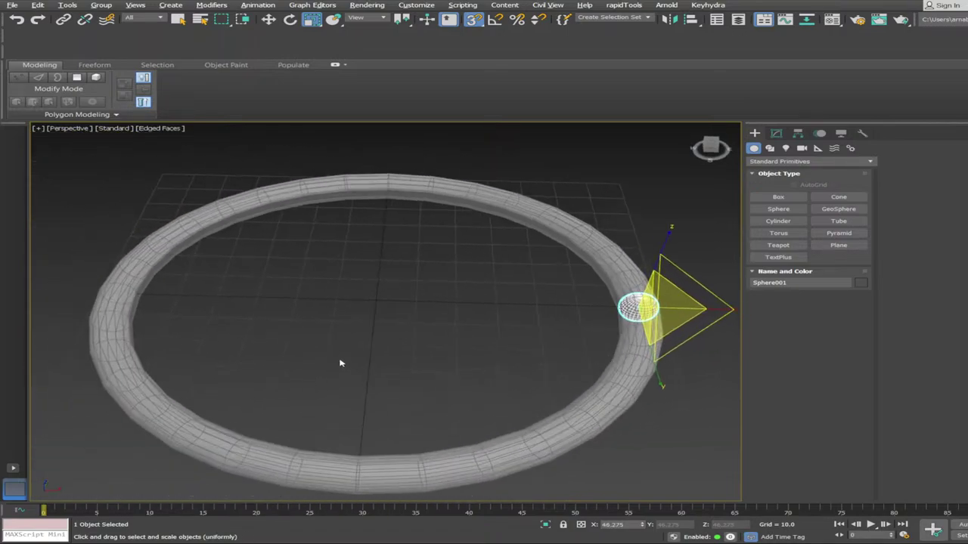
Rotate a copy of the sphere 180 degrees about the working pivot at the origin, using angle snap
key("Insert")
key("e")
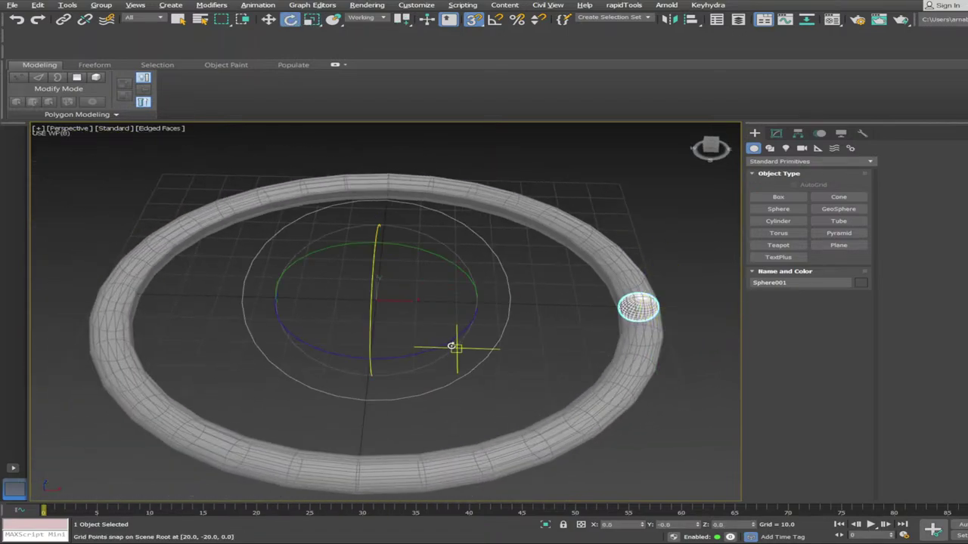
mouse_move(456, 333)
left_mouse_down("shift")
mouse_move(430, 353)
mouse_move(277, 392)
left_mouse_up("shift")
right_click(278, 391)
key("a")
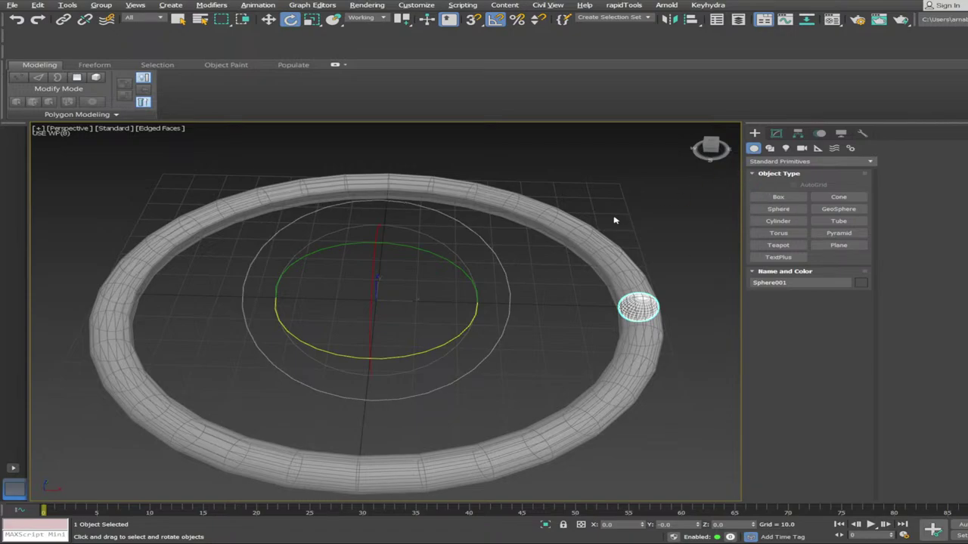
mouse_move(451, 345)
left_mouse_down("shift")
mouse_move(389, 371)
mouse_move(417, 370)
mouse_move(407, 370)
left_mouse_up("shift")
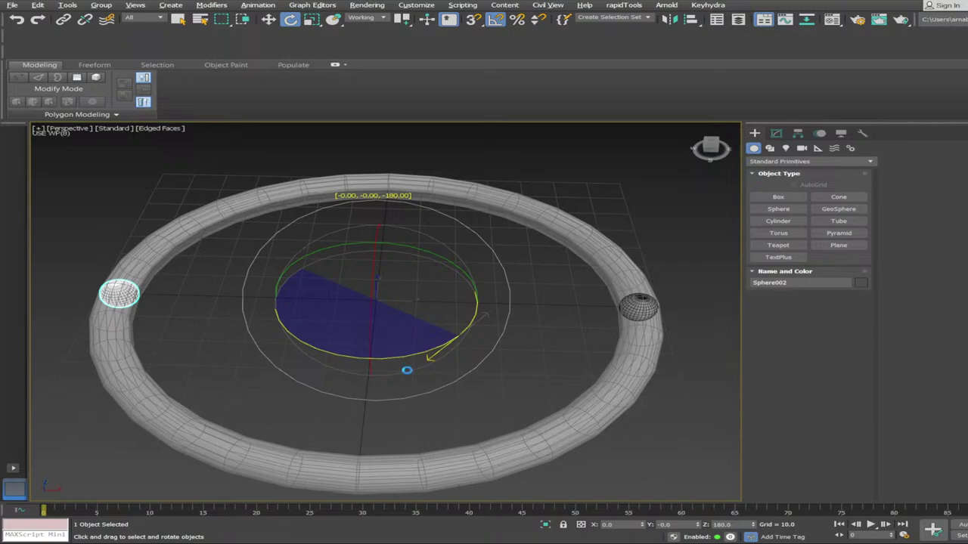
Delete the torus, keeping the two spheres
left_click(606, 393)
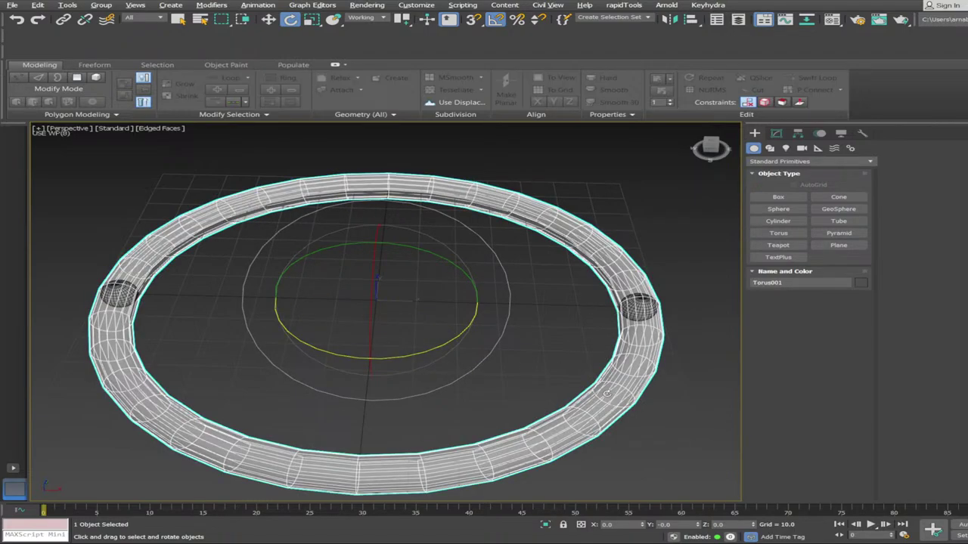
key("Delete")
left_click(652, 313)
key("q")
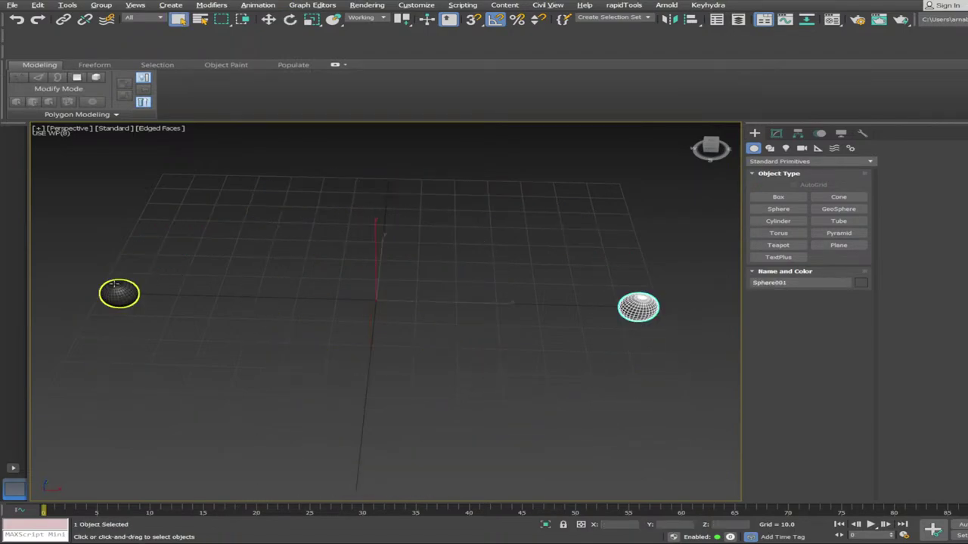
middle_click_drag(619, 345, 201, 311, "alt")
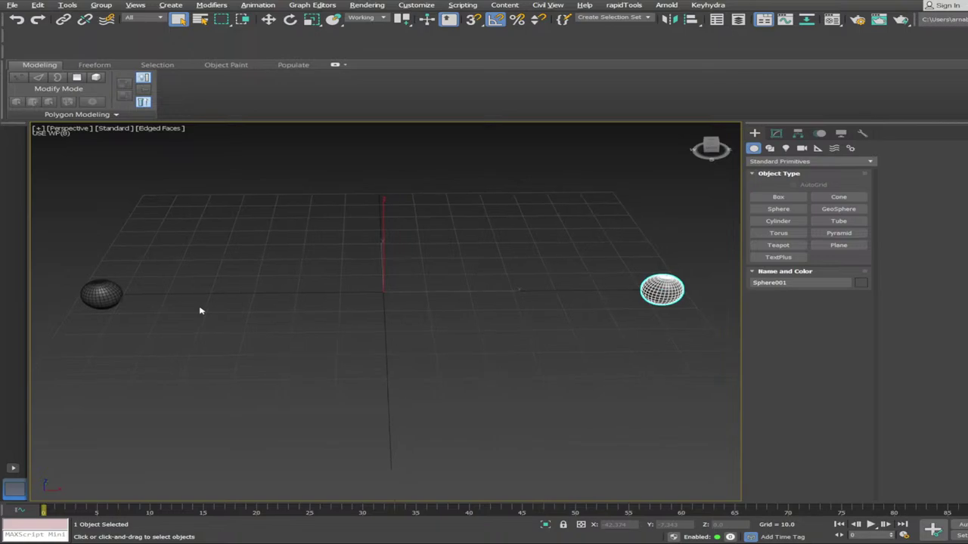
Convert the original sphere to Editable Poly and attach the copied sphere to it
left_click(102, 295)
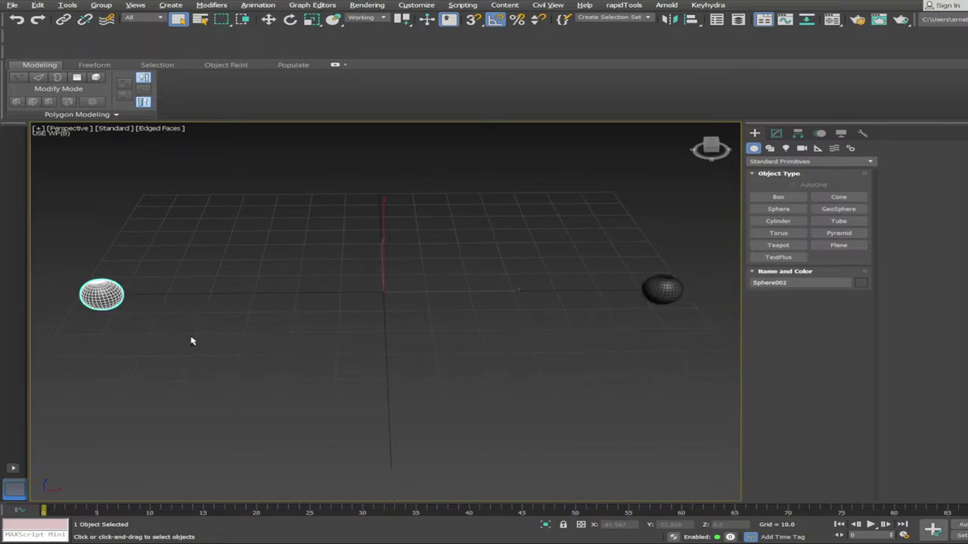
key("m")
left_click(666, 291)
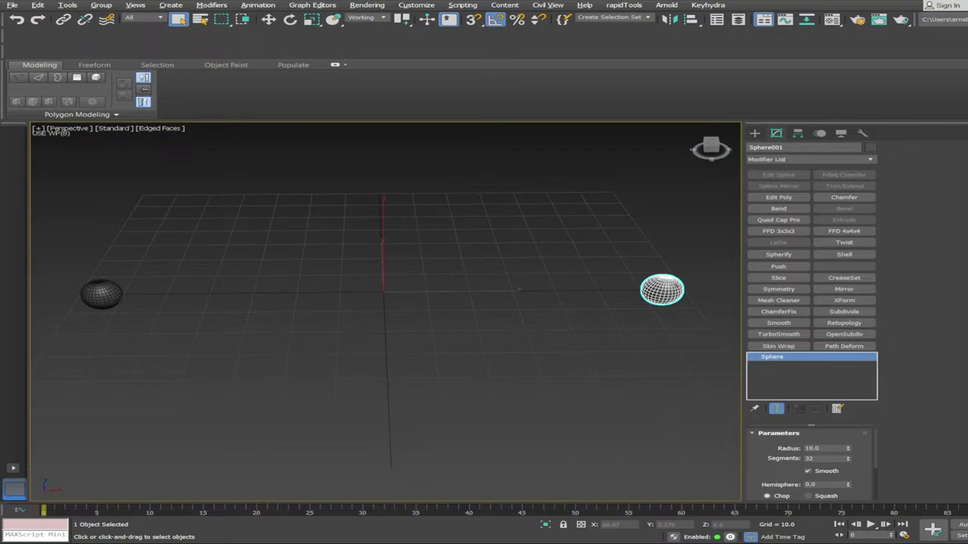
key("alt+e")
key("alt+a")
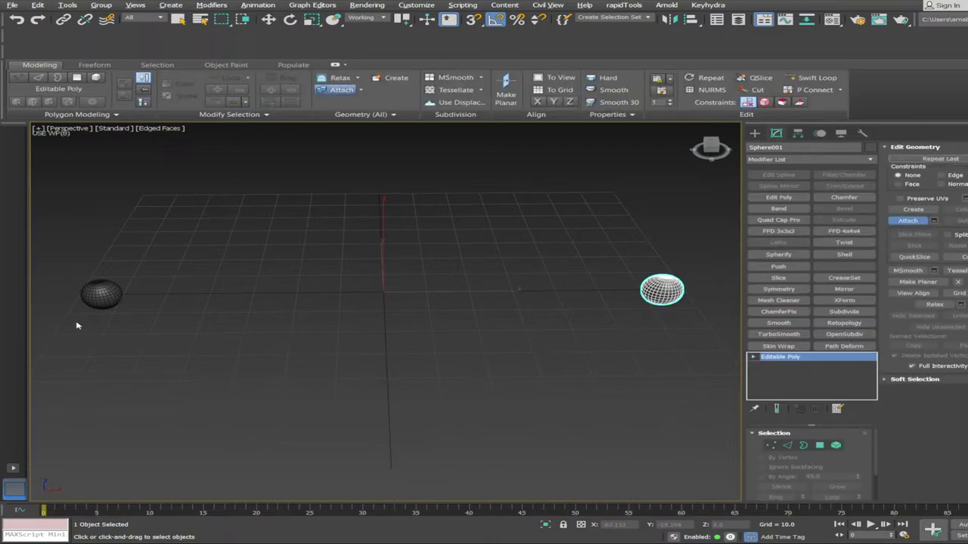
left_click(100, 301)
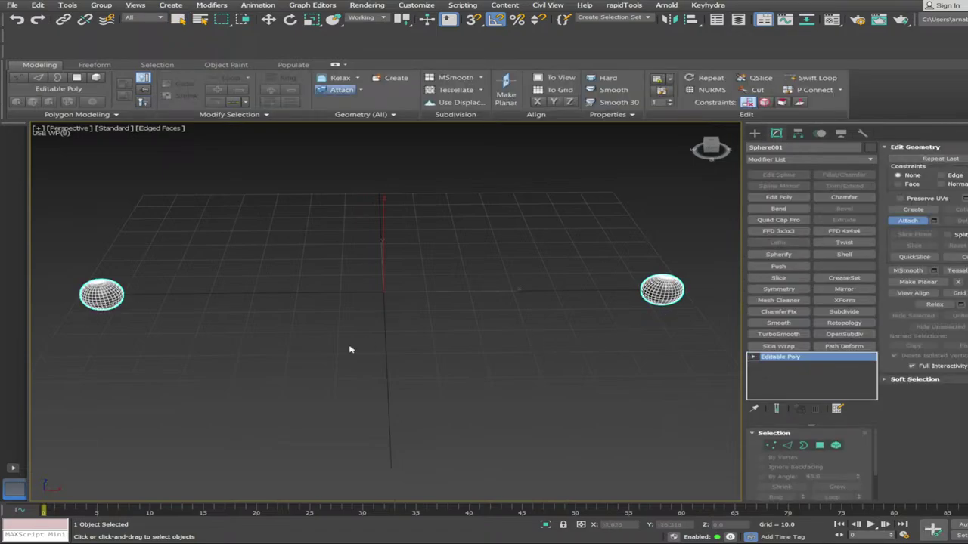
Select the two middle polygon loops around the equator of the attached copy at negative X
key("4")
middle_click_drag(356, 391, 571, 397)
scroll(345, 391, "up", 8)
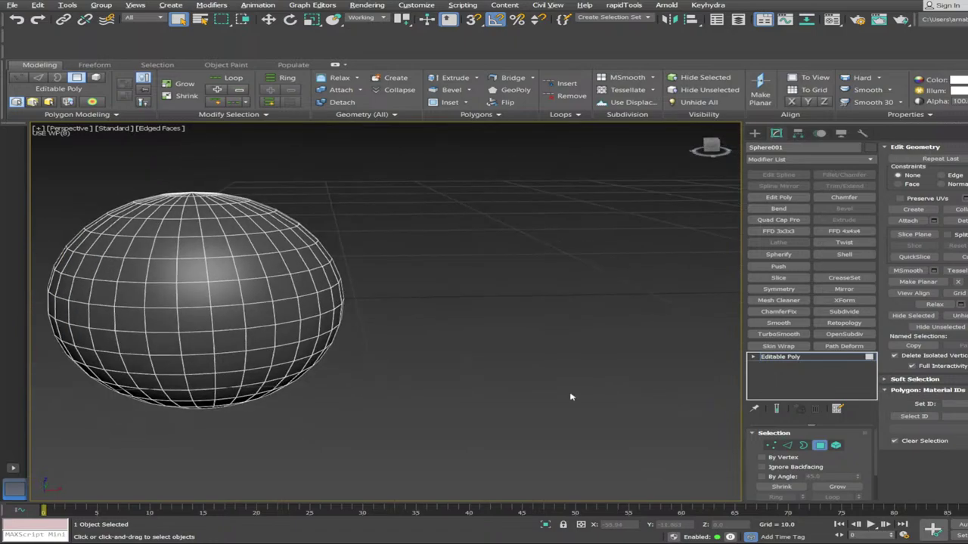
key("f")
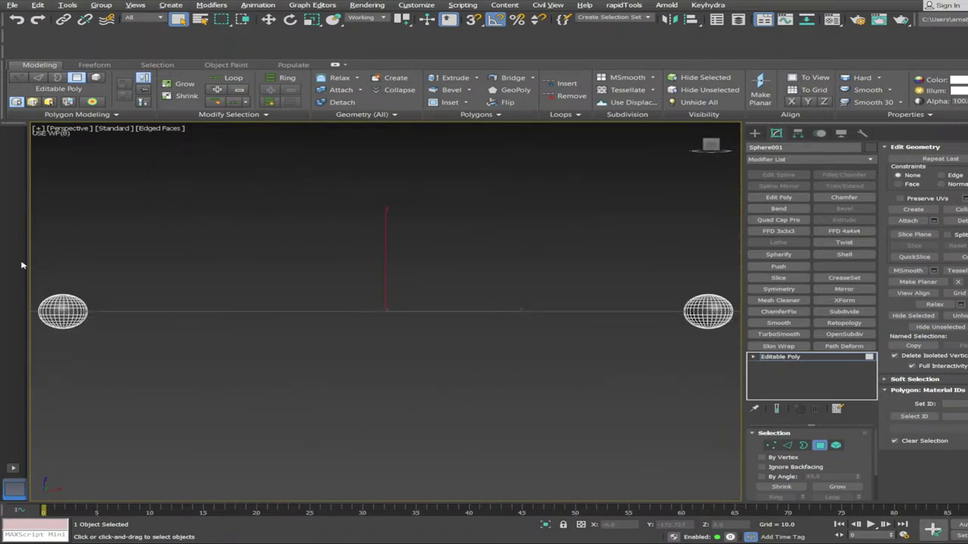
middle_click_drag(62, 282, 276, 283)
left_click_drag(184, 255, 379, 378)
key("z")
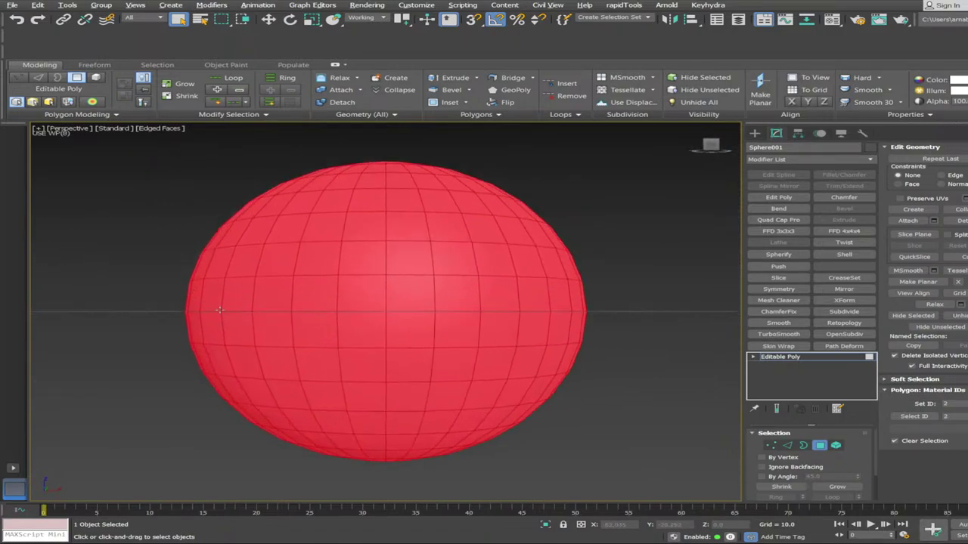
left_click_drag(610, 344, 641, 325)
middle_click_drag(634, 325, 603, 327, "alt")
scroll(617, 326, "down", 1)
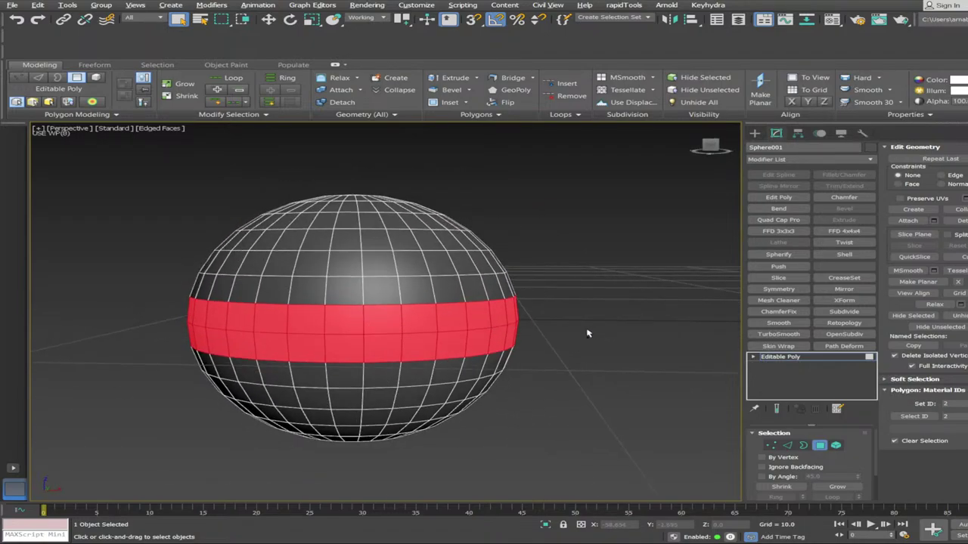
Detach the selected equator band as a separate object, delete the attached spheres and select the band
left_click(627, 277)
middle_click_drag(626, 276, 616, 293, "alt")
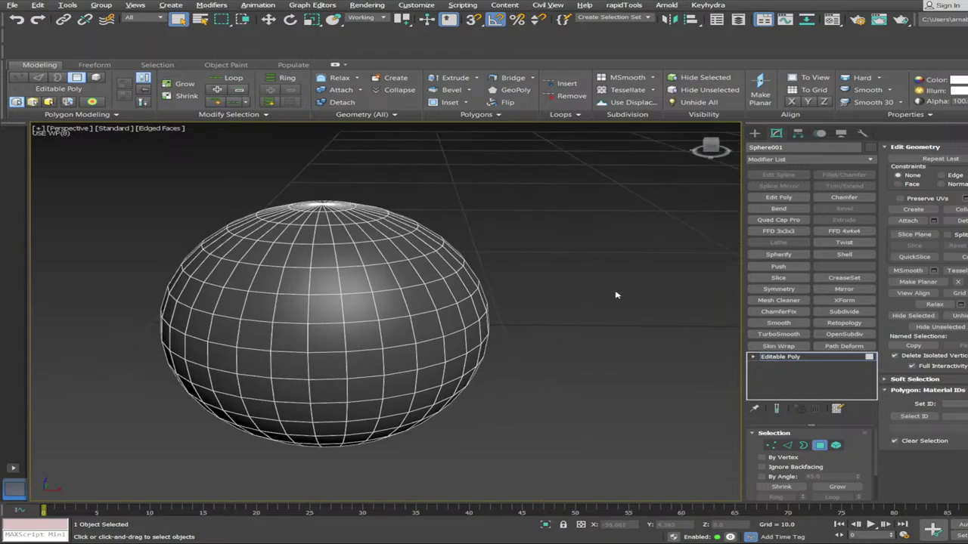
key("4")
key("Delete")
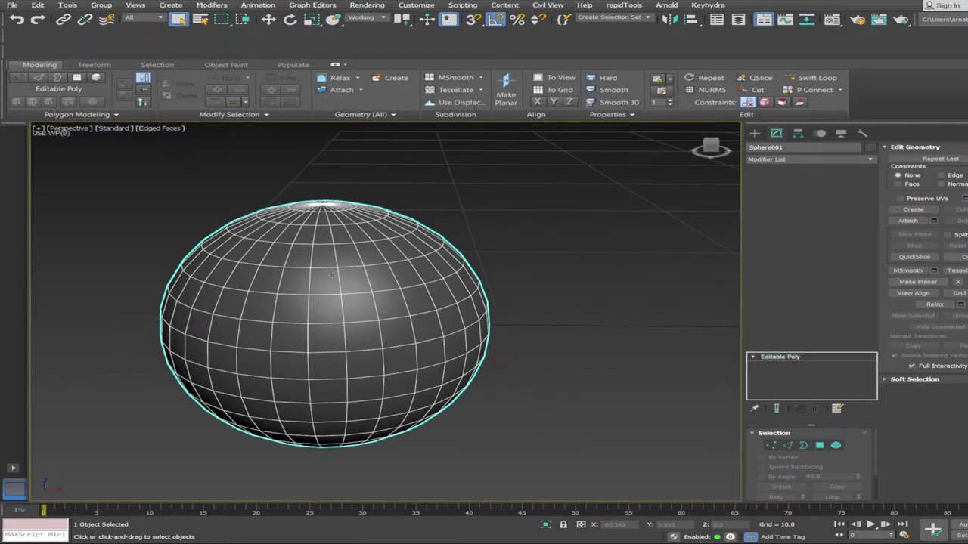
left_click(349, 360)
Add a Shell modifier to the detached band with an outer amount of 0.5
left_click(844, 255)
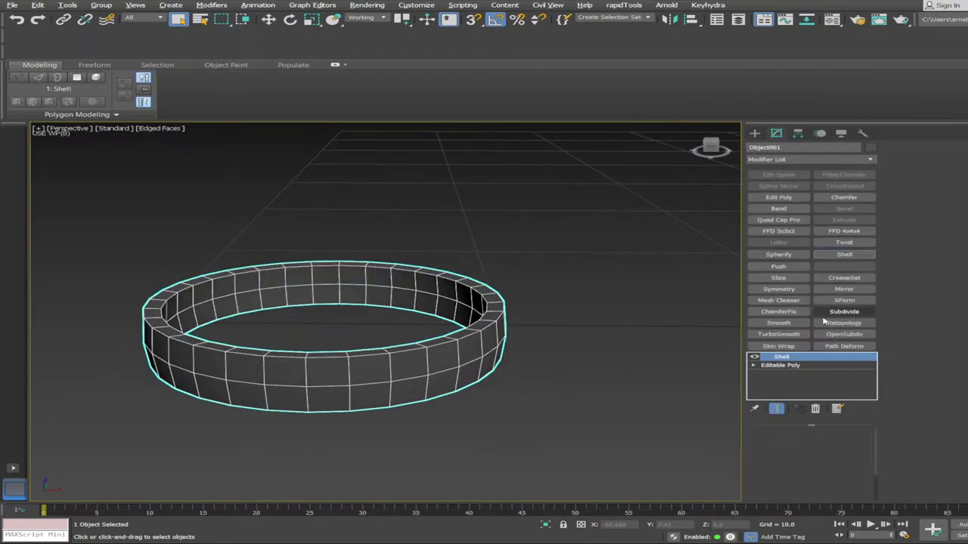
double_click(837, 458)
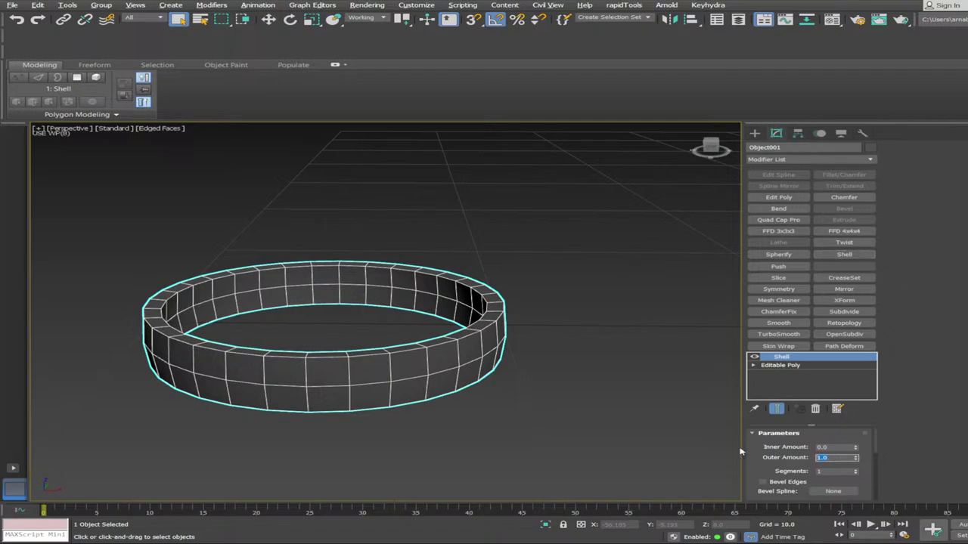
type("0.5")
key("Return")
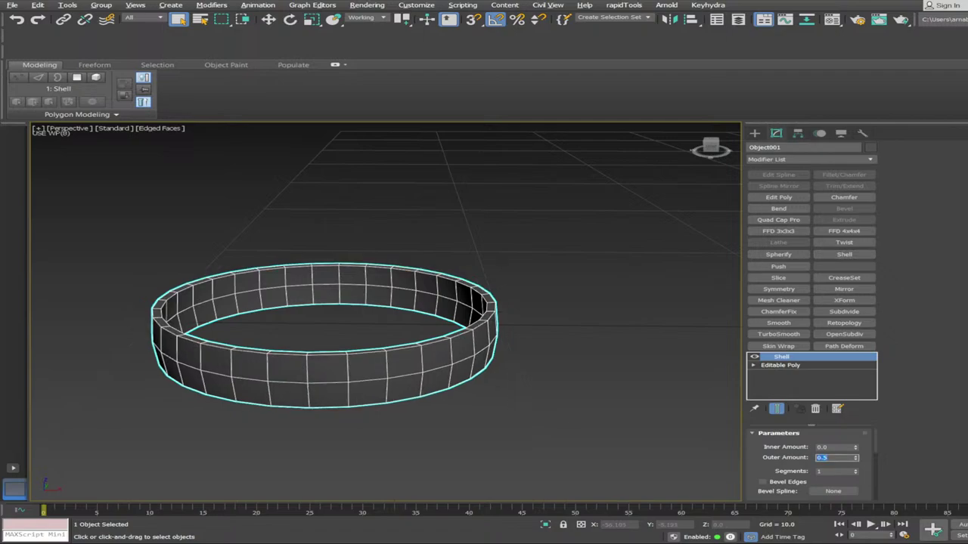
middle_click_drag(552, 351, 564, 382, "alt")
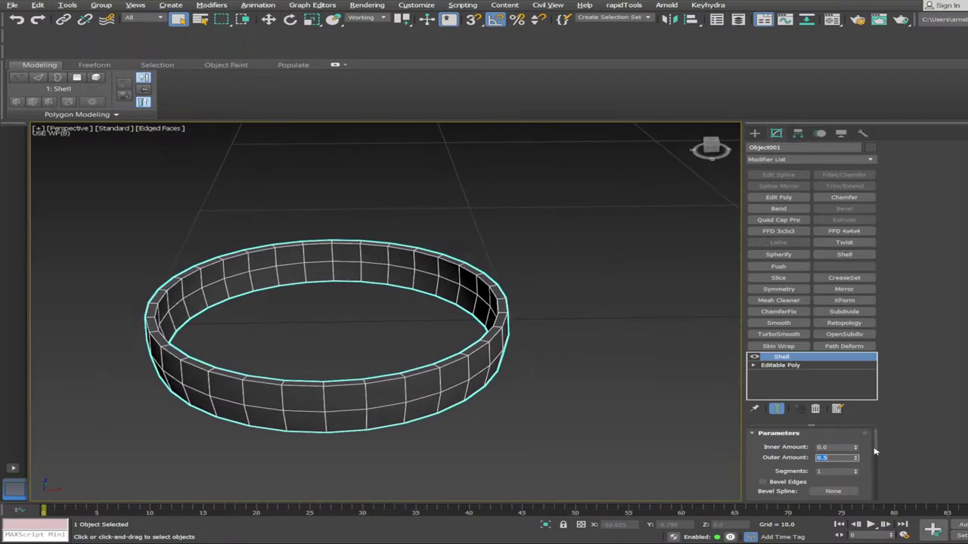
left_click_drag(876, 452, 885, 513)
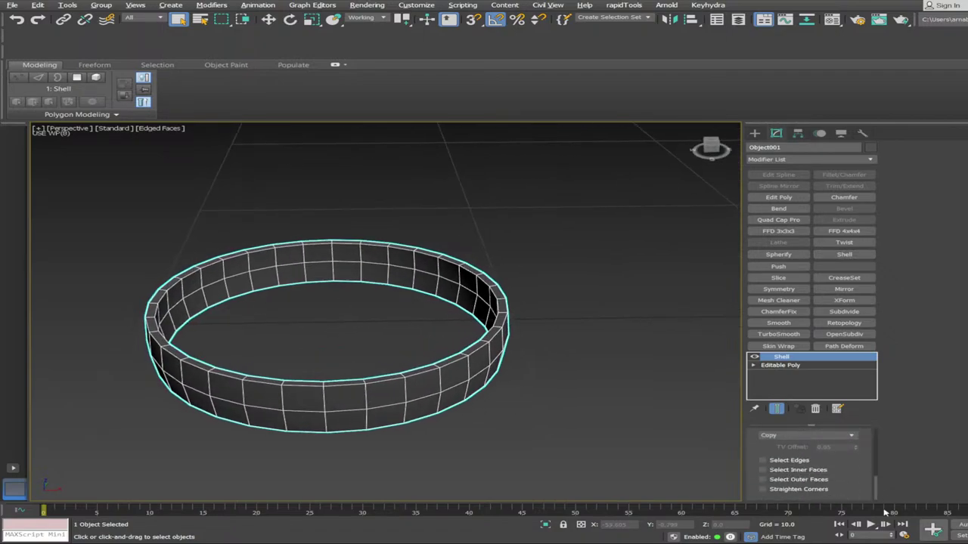
left_click(639, 420)
left_click(477, 360)
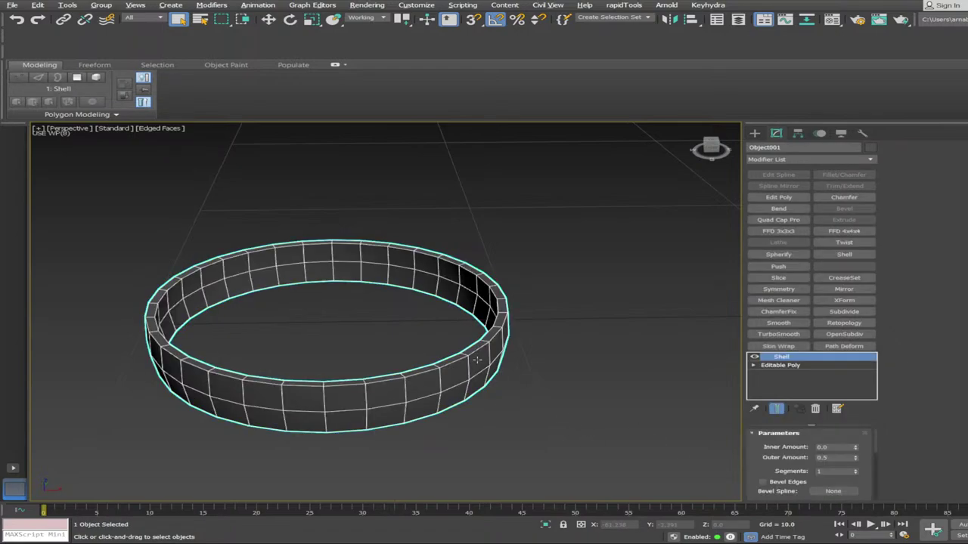
Create an upright cylinder beside the shelled ring band, snapped to the grid at X -50 with a radius of about 2.3
middle_click_drag(477, 360, 377, 393, "alt")
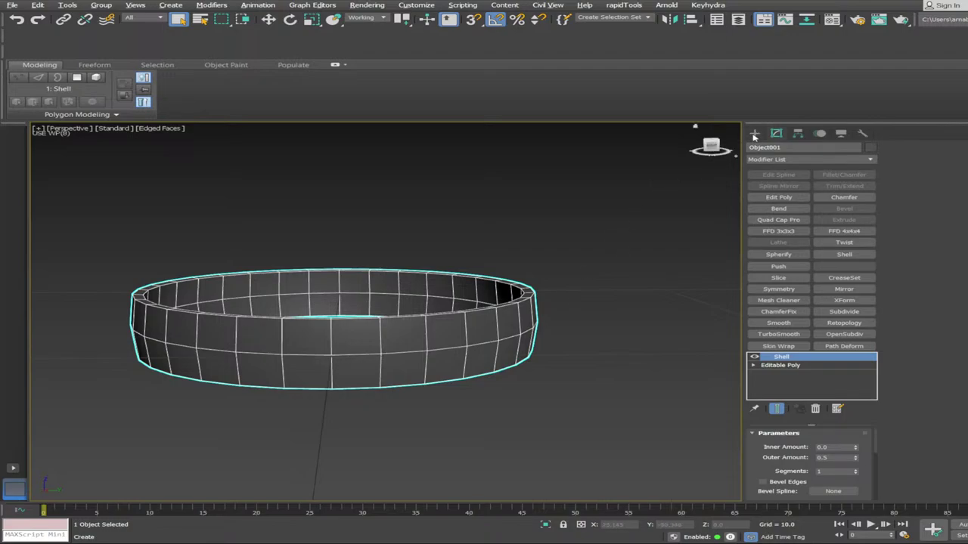
middle_click_drag(729, 174, 804, 191, "alt")
left_click(763, 134)
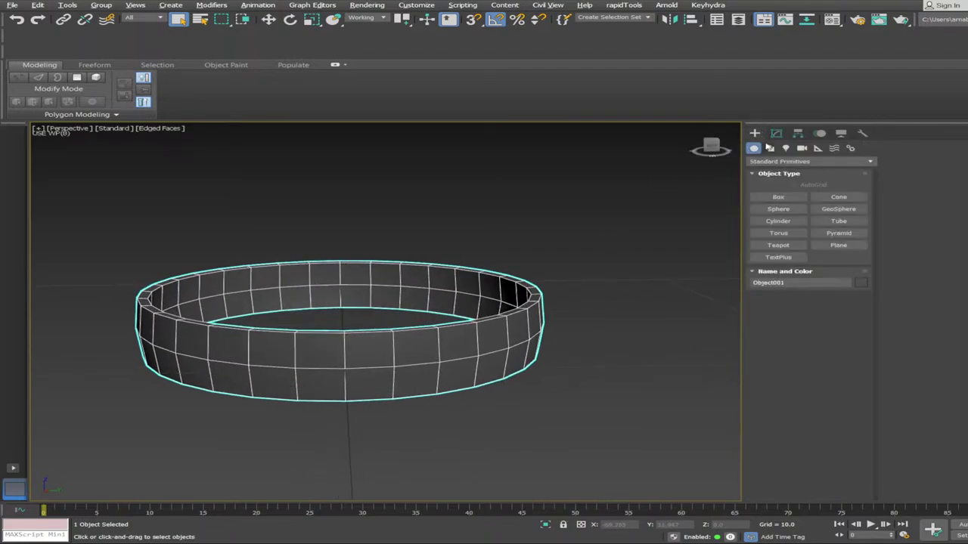
left_click(769, 148)
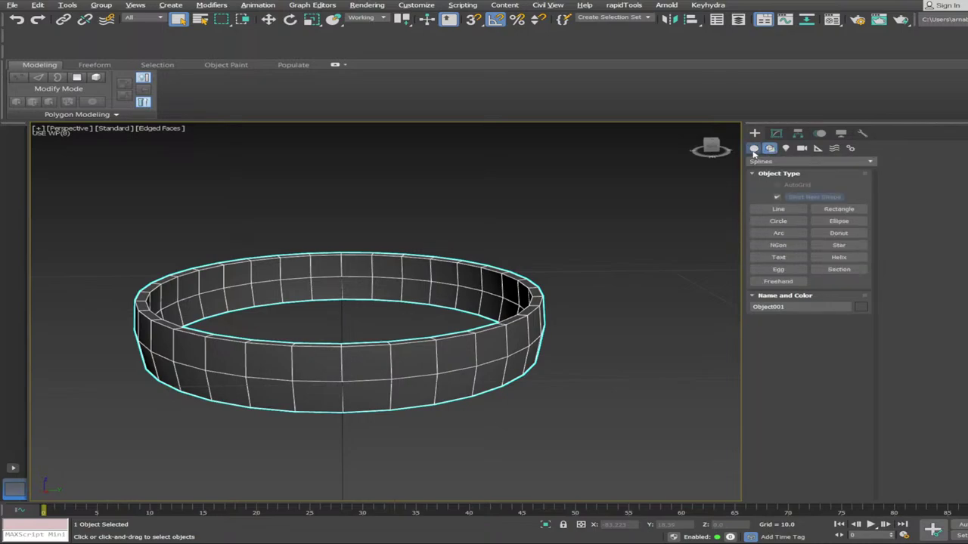
left_click(753, 149)
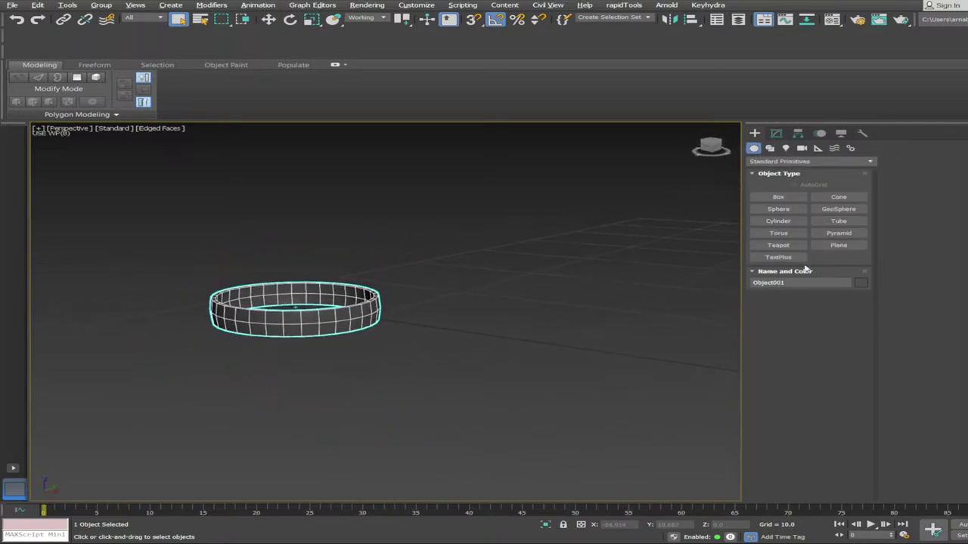
left_click(778, 221)
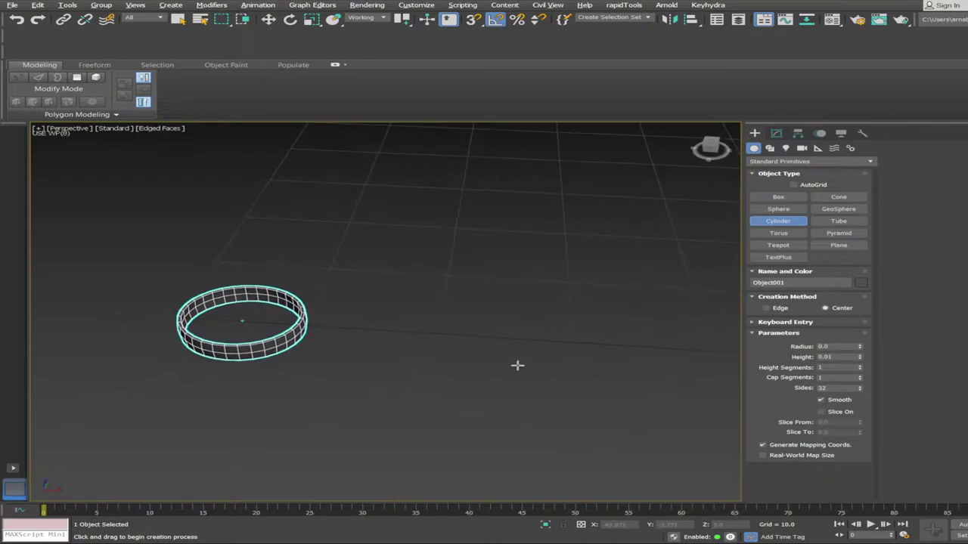
middle_click_drag(518, 365, 483, 350, "alt")
key("s")
left_click_drag(441, 328, 470, 322)
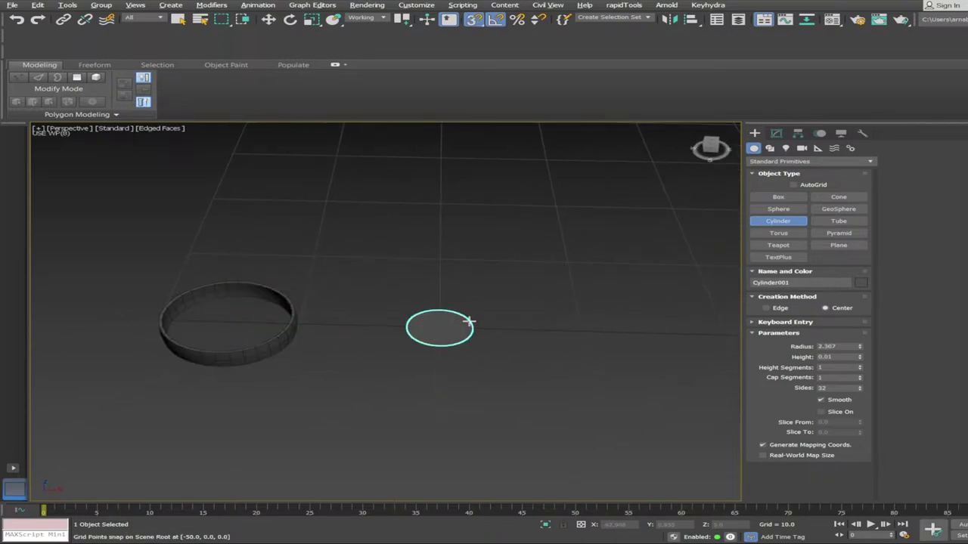
left_click(471, 148)
key("s")
Place the cylinder at the world origin, at the centre of the large torus
scroll(574, 387, "down", 5)
middle_click_drag(574, 387, 670, 324)
scroll(487, 383, "down", 2)
right_click(488, 386)
key("0")
scroll(670, 324, "up", 2)
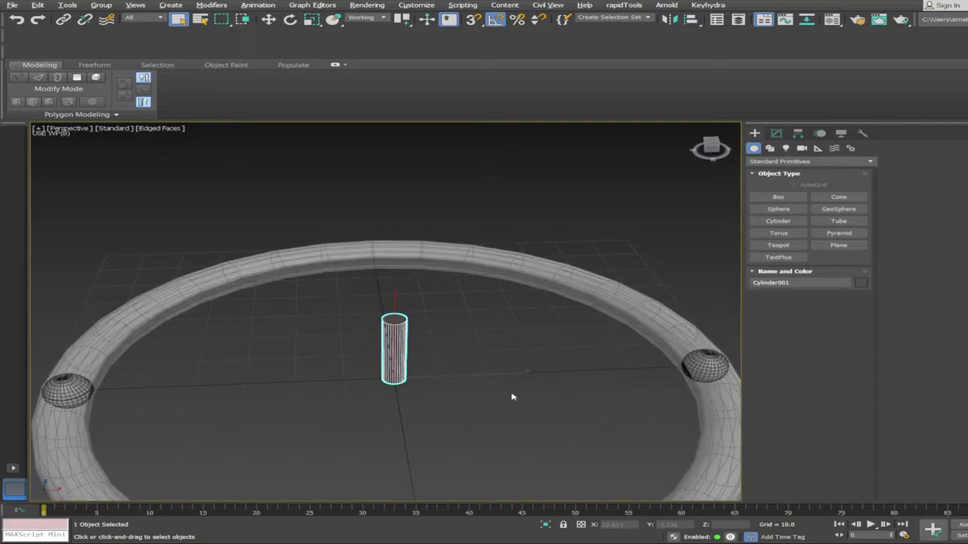
Rotate the cylinder 90 degrees about Y and mirror it with a Symmetry modifier along Z
key("e")
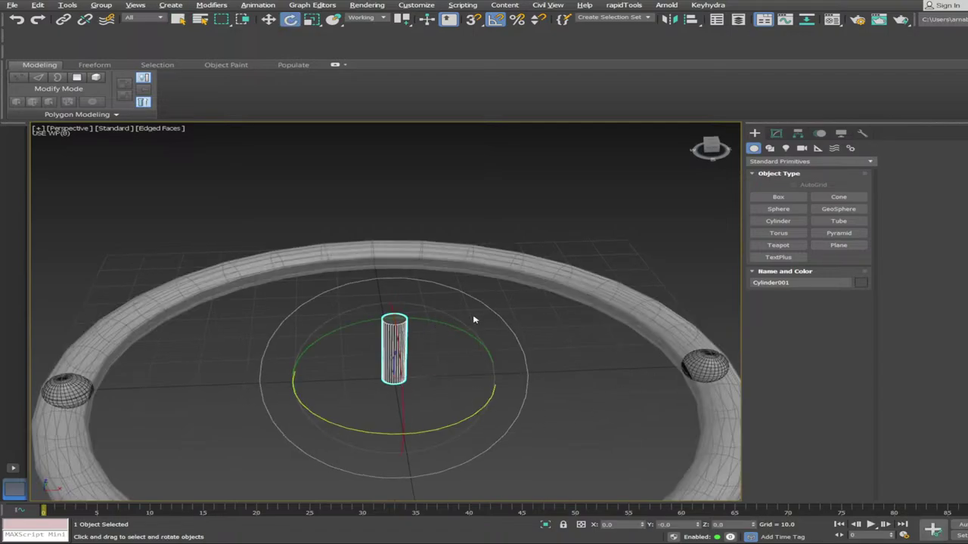
left_click_drag(441, 321, 467, 326)
right_click(475, 328)
key("alt+z")
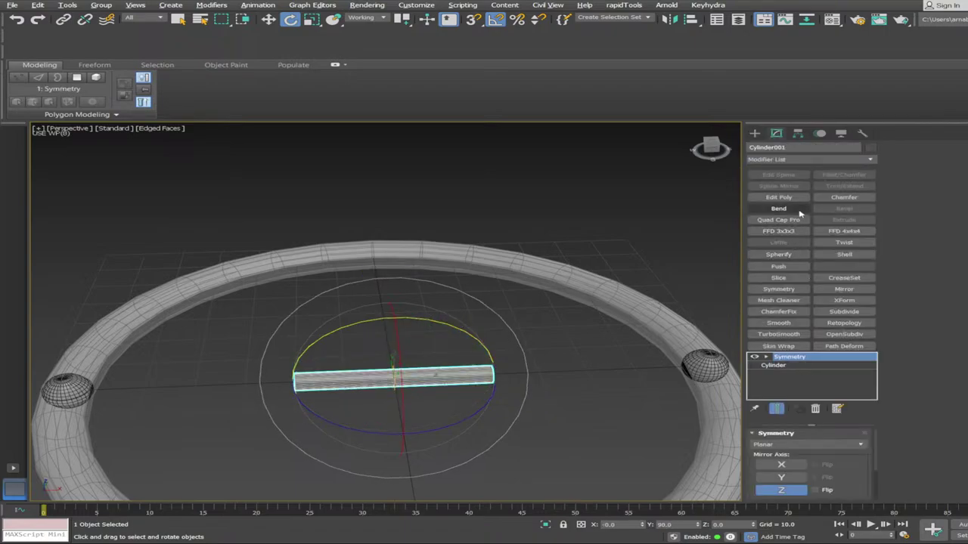
Add an Edit Poly modifier to the mirrored cylinder and scale it down uniformly
left_click(795, 202)
key("r")
left_click_drag(373, 365, 322, 487)
left_click_drag(386, 380, 331, 451)
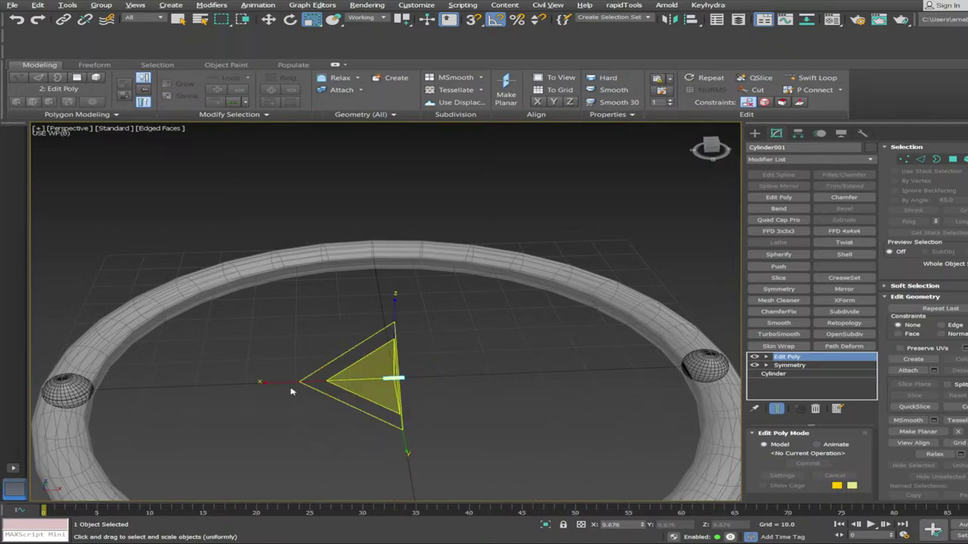
Scale the cylinder into a thin rod stretched along X to span between the two spheres on the torus
left_click_drag(284, 383, 58, 388)
middle_click_drag(312, 393, 339, 378, "alt")
left_click_drag(322, 365, 215, 362)
left_click_drag(420, 357, 360, 482)
key("r")
left_click_drag(313, 360, 194, 368)
left_click(339, 428)
scroll(415, 438, "down", 3)
middle_click_drag(415, 438, 522, 378, "alt")
key("ctrl+z")
middle_click_drag(632, 332, 603, 315, "alt")
key("q")
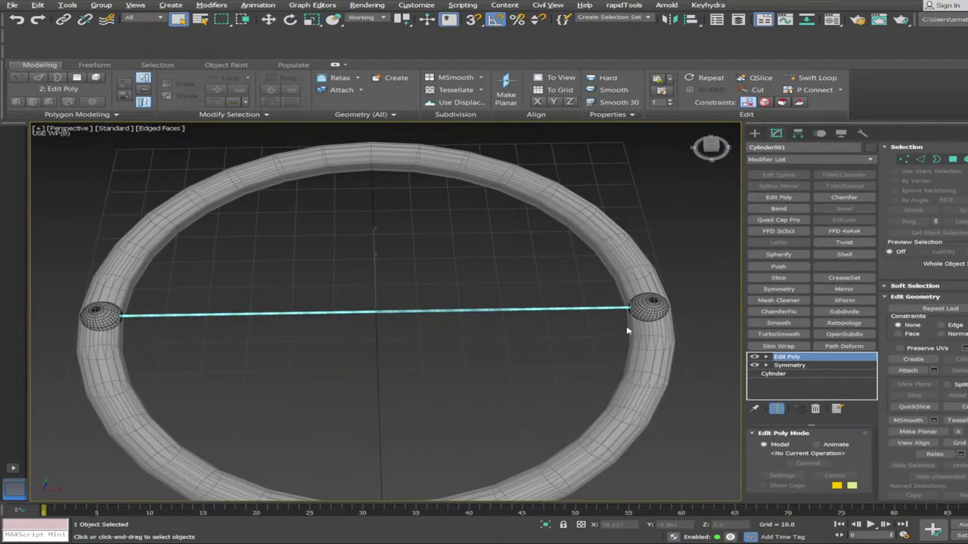
Try rotating the torus, both spheres and the rod together about the Z axis
scroll(714, 277, "down", 3)
middle_click_drag(716, 275, 691, 283, "alt")
left_click_drag(131, 168, 620, 416)
middle_click_drag(558, 376, 538, 362, "alt")
key("e")
left_click_drag(401, 356, 501, 346)
mouse_move(573, 313)
left_mouse_down()
mouse_move(612, 298)
mouse_move(570, 318)
left_mouse_up()
middle_click_drag(611, 298, 571, 318, "alt")
left_click_drag(570, 317, 585, 280)
middle_click_drag(570, 317, 585, 280, "alt")
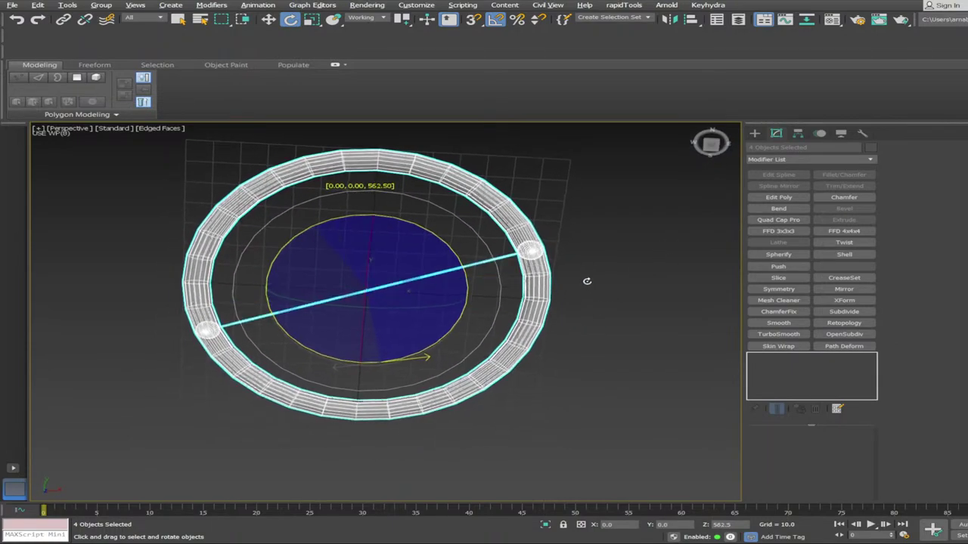
left_click_drag(585, 281, 529, 404)
right_click(541, 401)
middle_click_drag(560, 401, 611, 389, "alt")
left_click(613, 391)
scroll(613, 391, "up", 4)
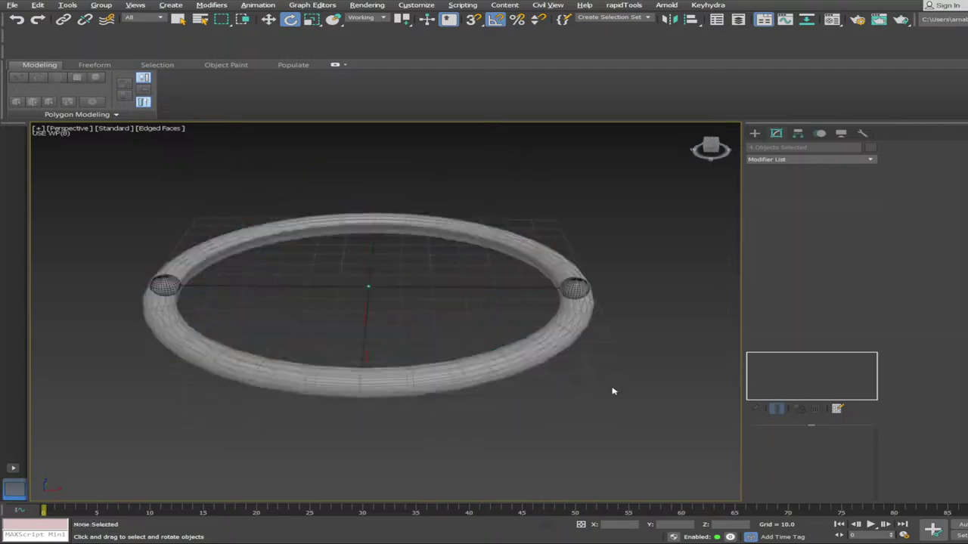
left_click(754, 134)
middle_click_drag(722, 181, 737, 208, "alt")
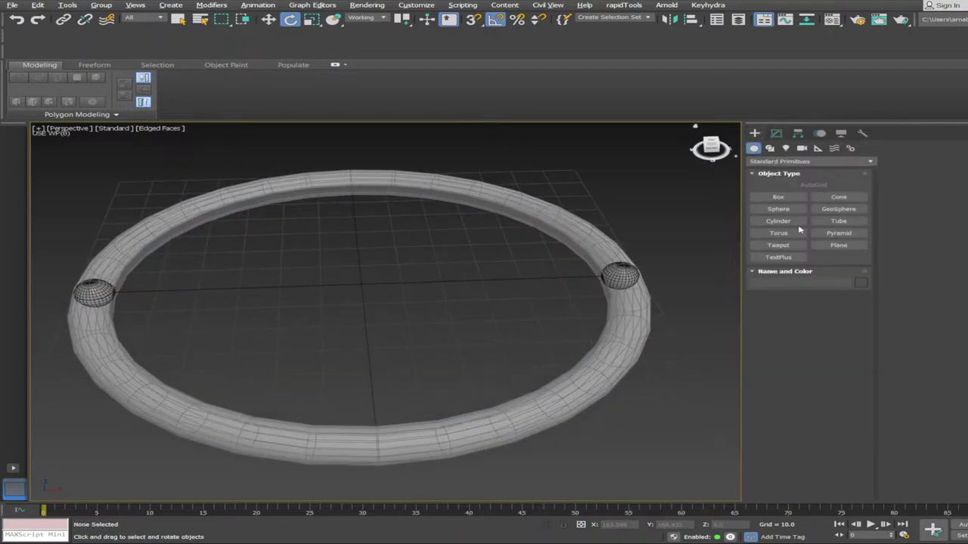
middle_click_drag(799, 229, 774, 181, "alt")
left_click(770, 149)
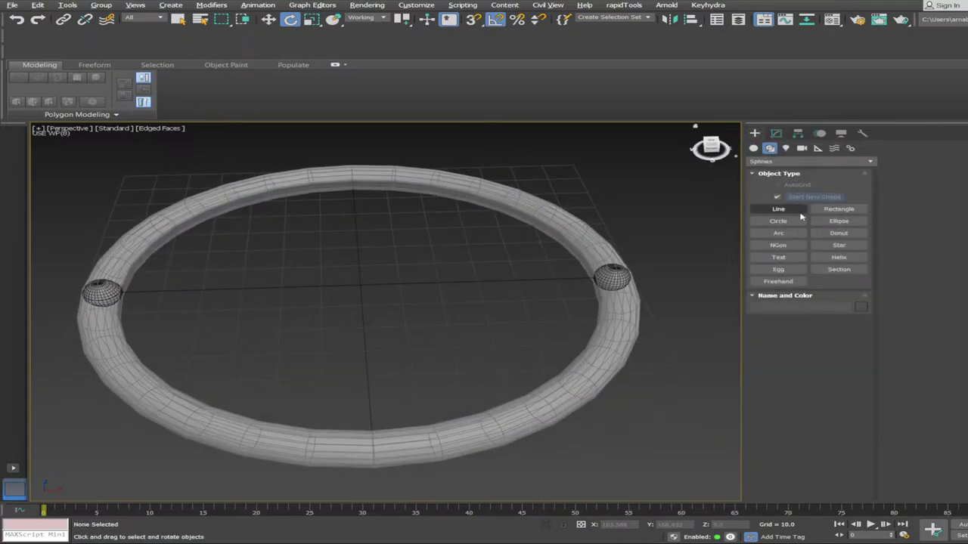
left_click(839, 257)
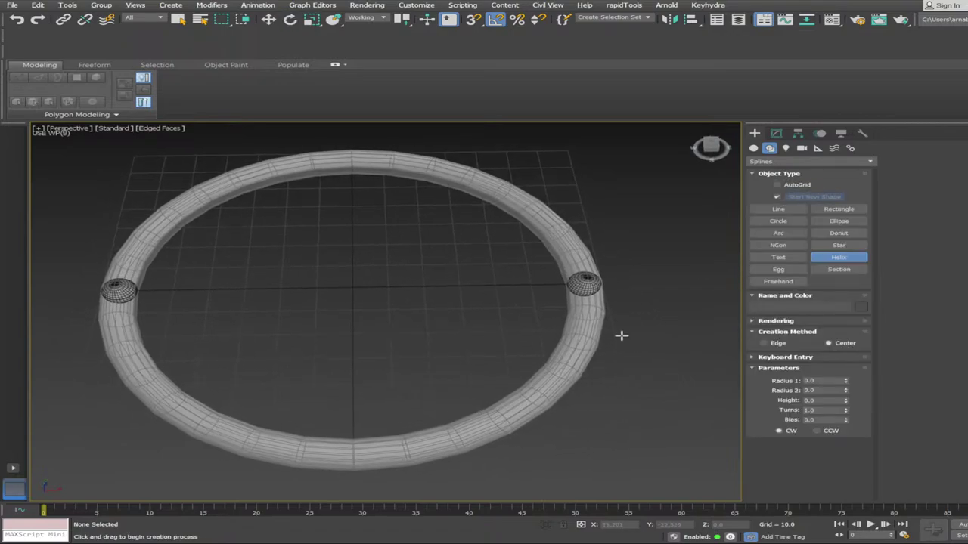
scroll(622, 336, "up", 1)
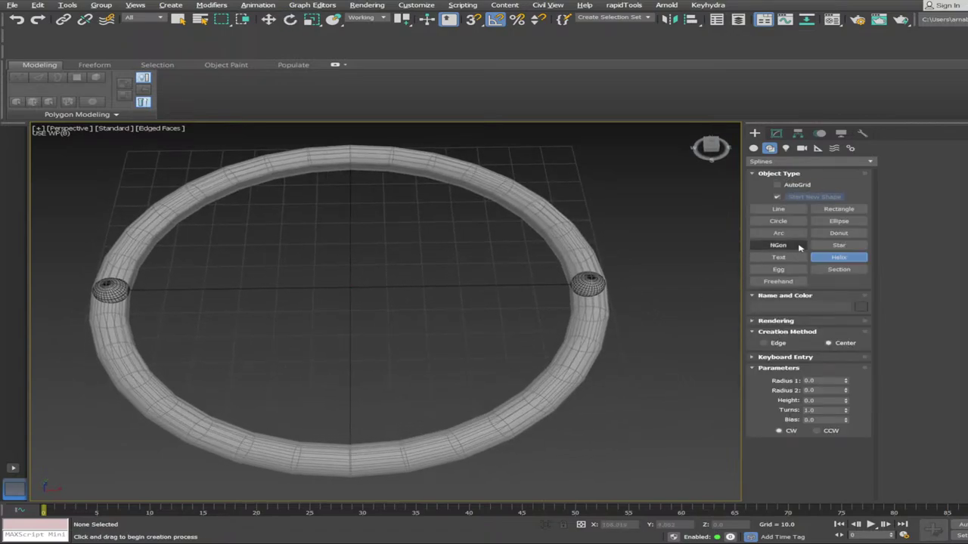
Create a Spring dynamics object at the origin with diameter 40, height 70 and 1 turn
left_click(754, 149)
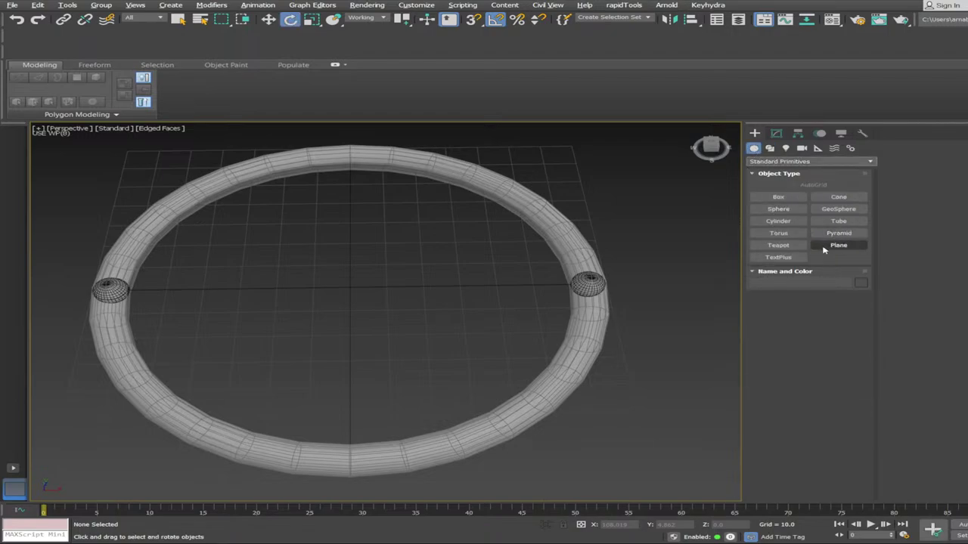
left_click(766, 179)
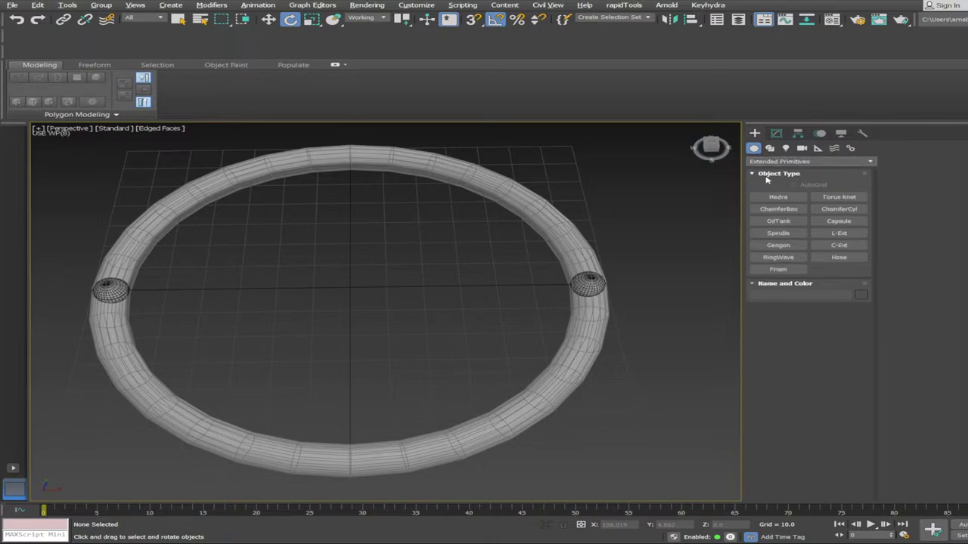
left_click(768, 164)
left_click(763, 274)
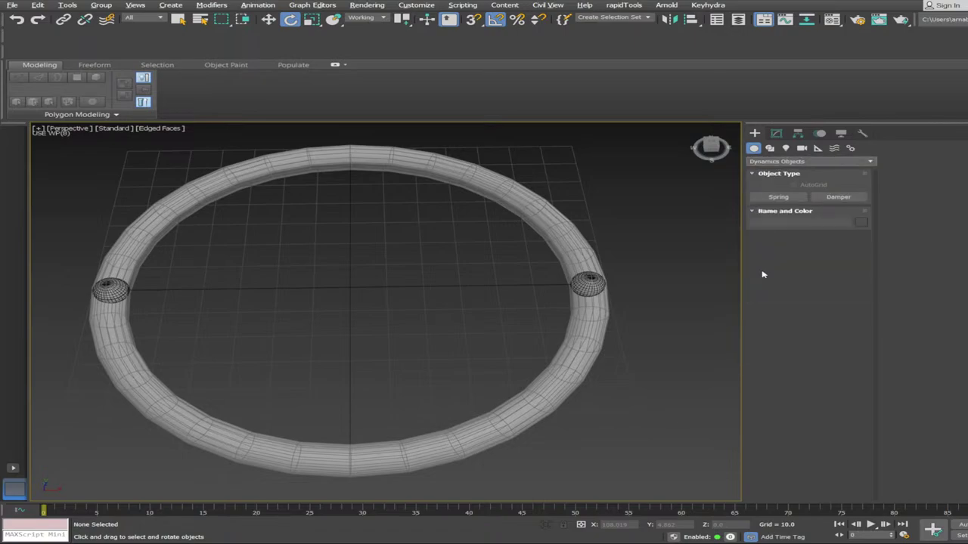
left_click(781, 198)
key("s")
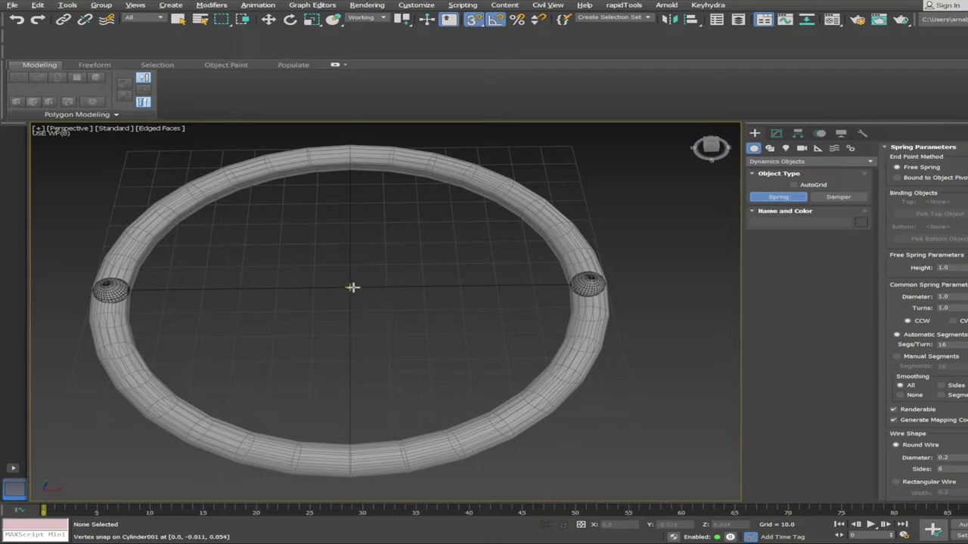
left_click_drag(347, 288, 426, 286)
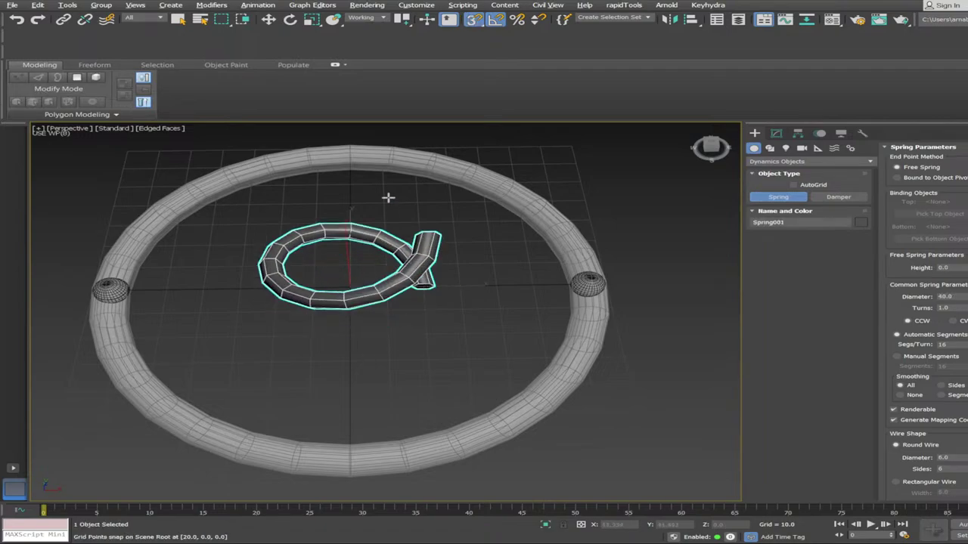
scroll(411, 355, "down", 2)
middle_click_drag(413, 353, 375, 370, "alt")
scroll(410, 355, "up", 3)
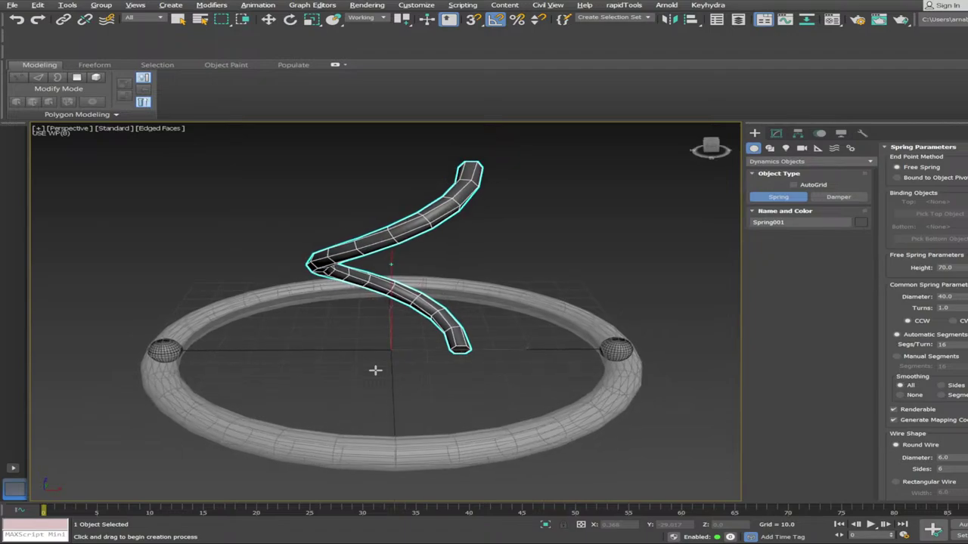
right_click(375, 371)
Rotate the spring 90 degrees about Y so it lies along the X axis
key("e")
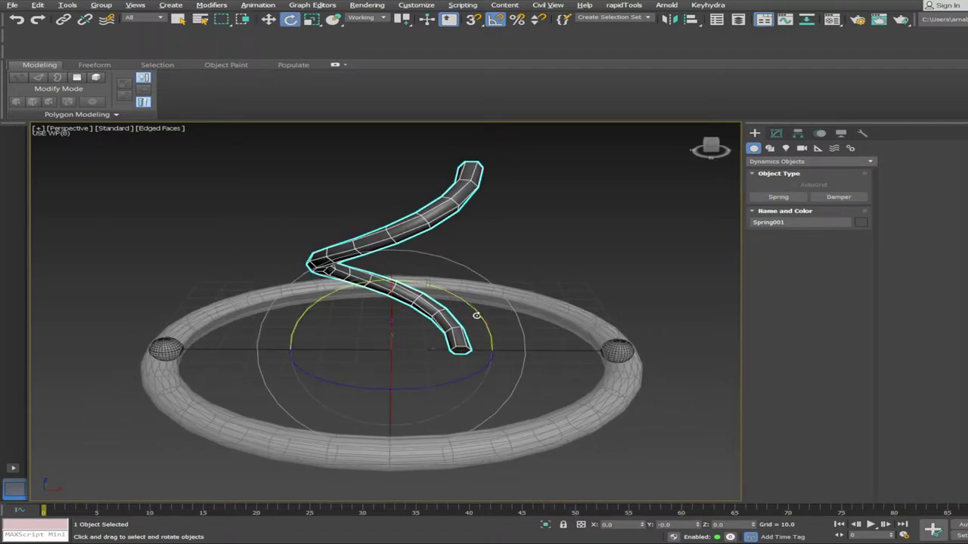
left_click_drag(476, 316, 504, 338)
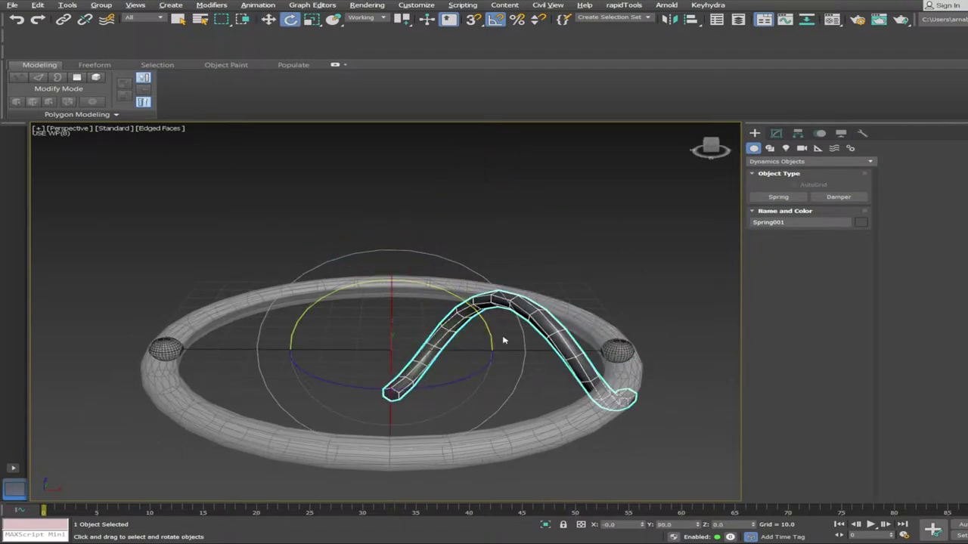
scroll(676, 393, "down", 1)
mouse_move(676, 393)
middle_mouse_down("alt")
mouse_move(611, 443)
mouse_move(638, 408)
mouse_move(679, 406)
middle_mouse_up("alt")
scroll(611, 443, "up", 1)
left_click(777, 134)
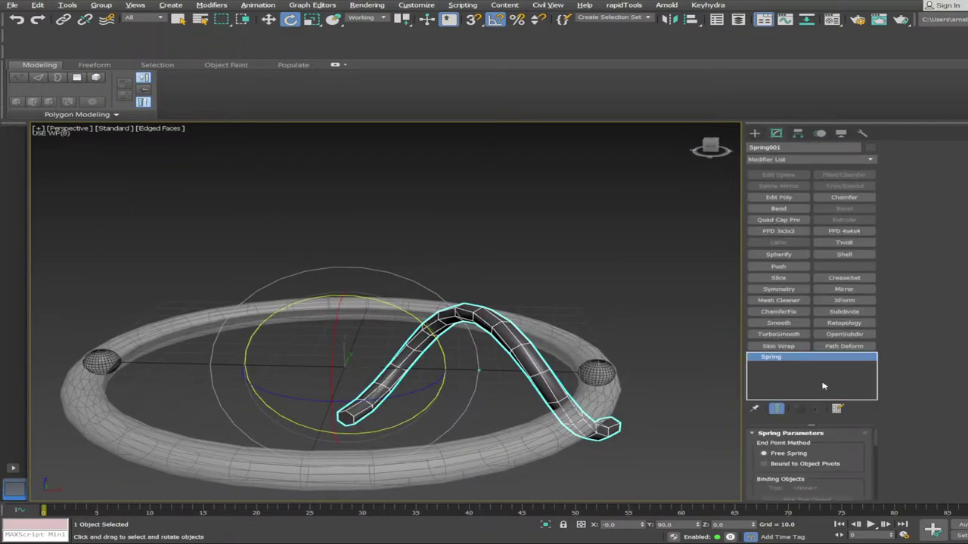
scroll(824, 387, "down", 2)
middle_click_drag(825, 387, 824, 376, "alt")
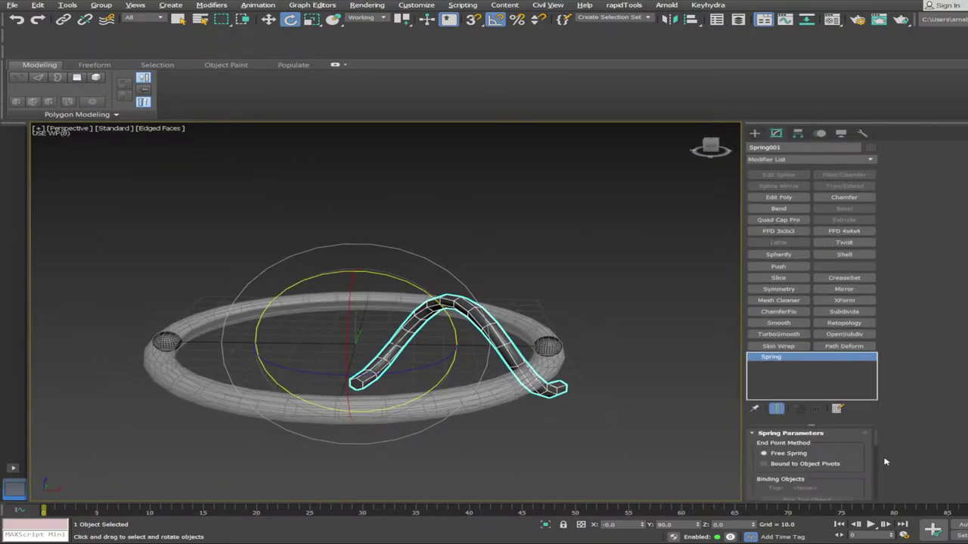
middle_click_drag(828, 420, 793, 456, "alt")
Move the spring along X to about -70 so that it starts at the sphere on the negative X side
key("w")
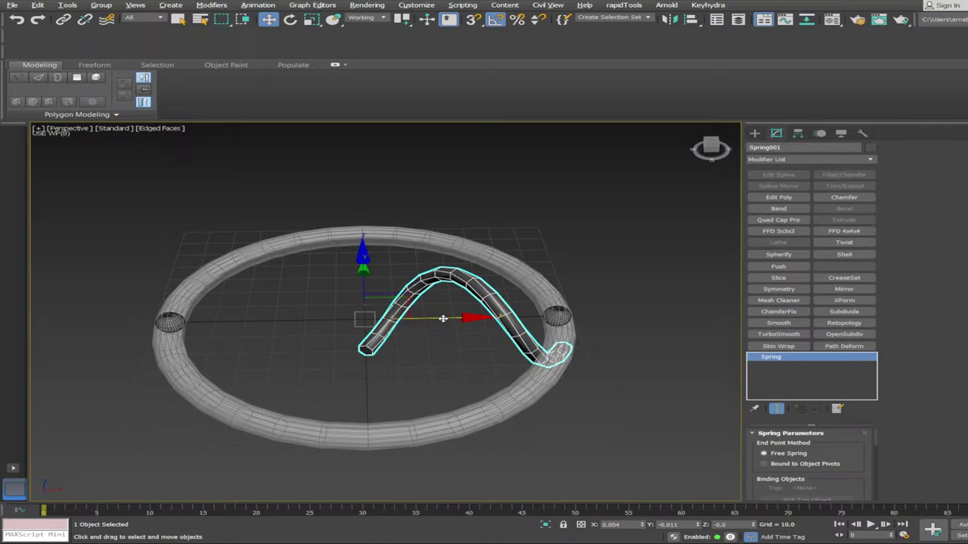
left_click_drag(443, 318, 128, 409)
key("s")
key("s")
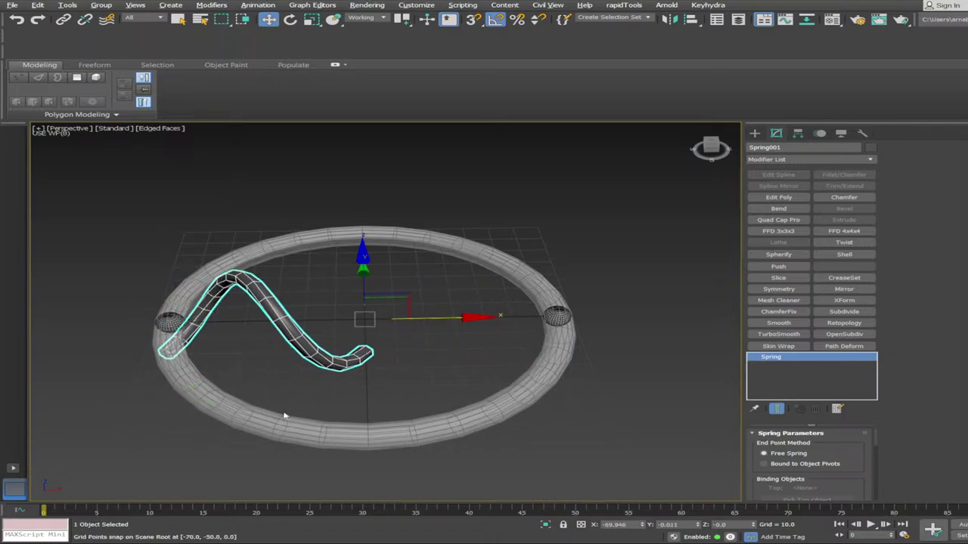
middle_click_drag(879, 444, 824, 411, "alt")
scroll(826, 401, "up", 1)
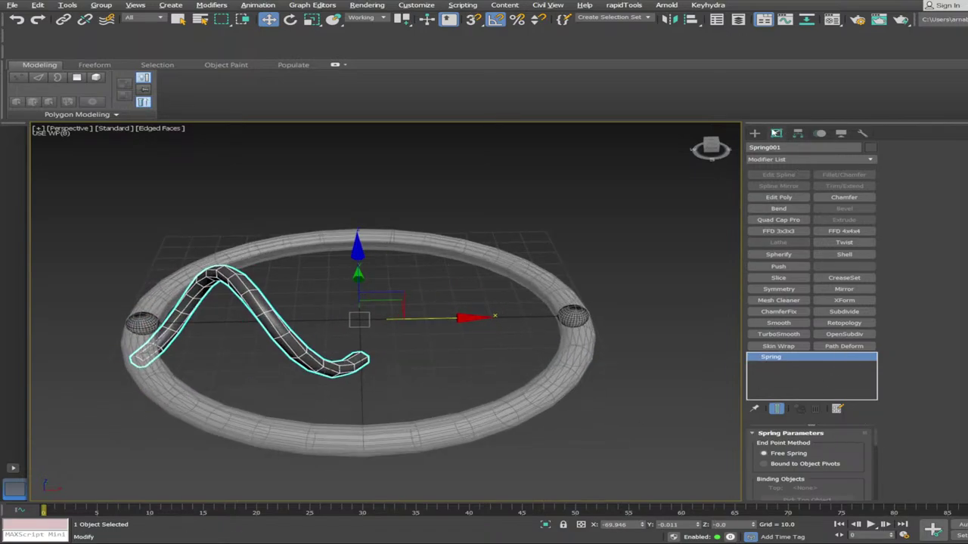
Try spring heights of 90 and 80, and set the height back to 70
scroll(832, 467, "down", 5)
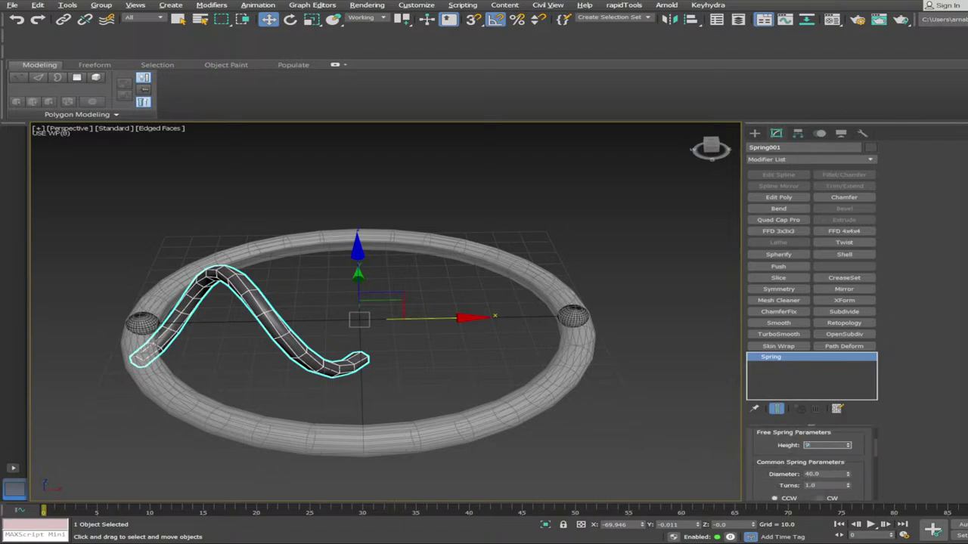
key("Return")
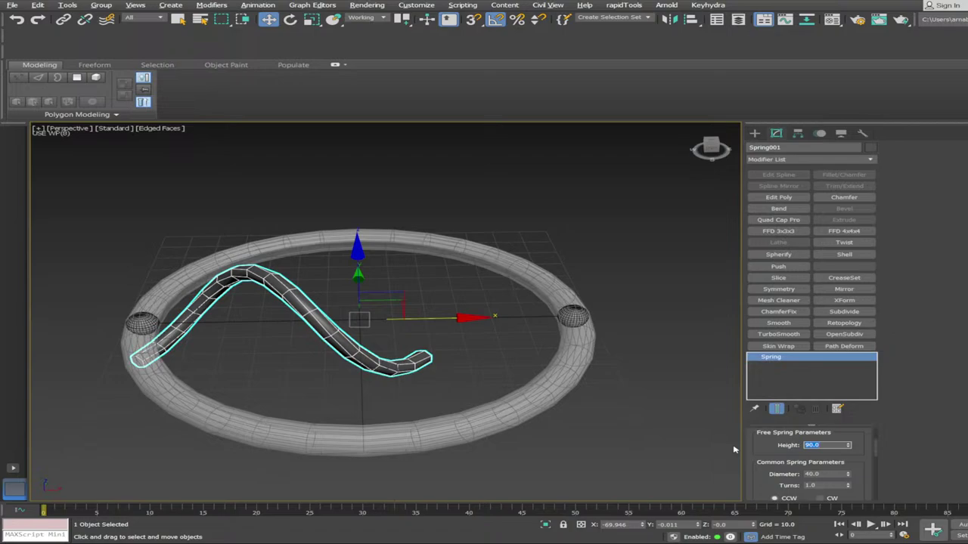
type("80")
key("Return")
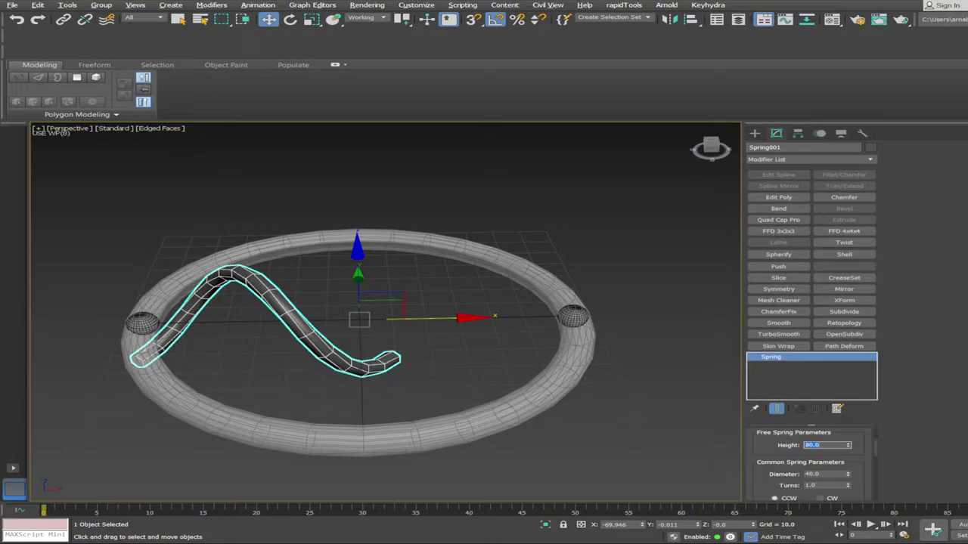
type("70")
key("Return")
Try a spring diameter of 10, then reduce it to 1
scroll(492, 378, "down", 2)
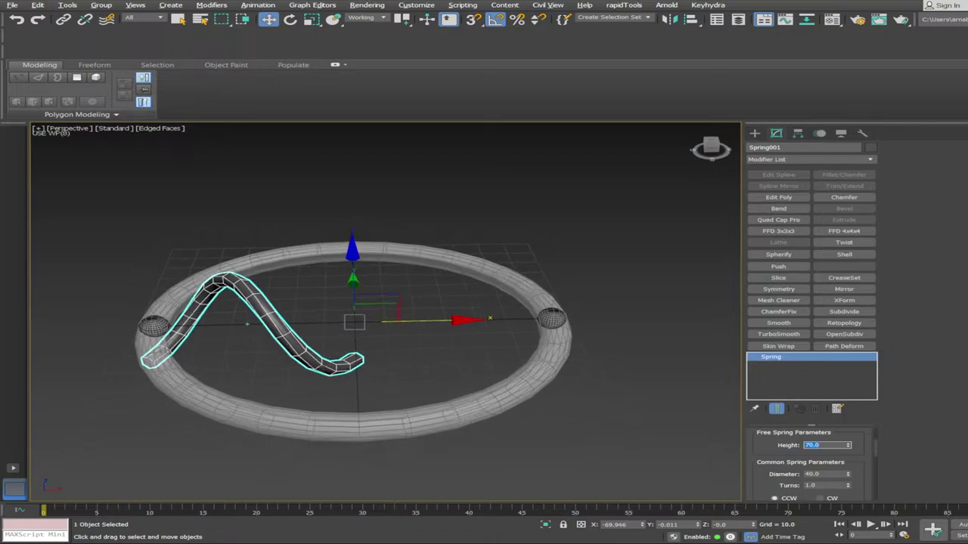
middle_click_drag(492, 370, 519, 302, "alt")
scroll(452, 387, "up", 4)
scroll(521, 302, "down", 3)
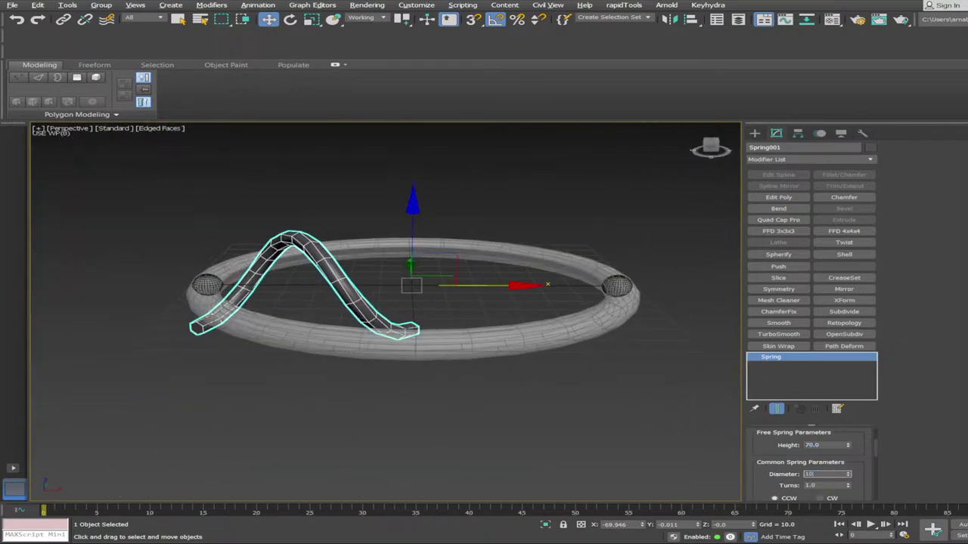
key("Return")
scroll(571, 460, "up", 2)
middle_click_drag(545, 433, 588, 458, "alt")
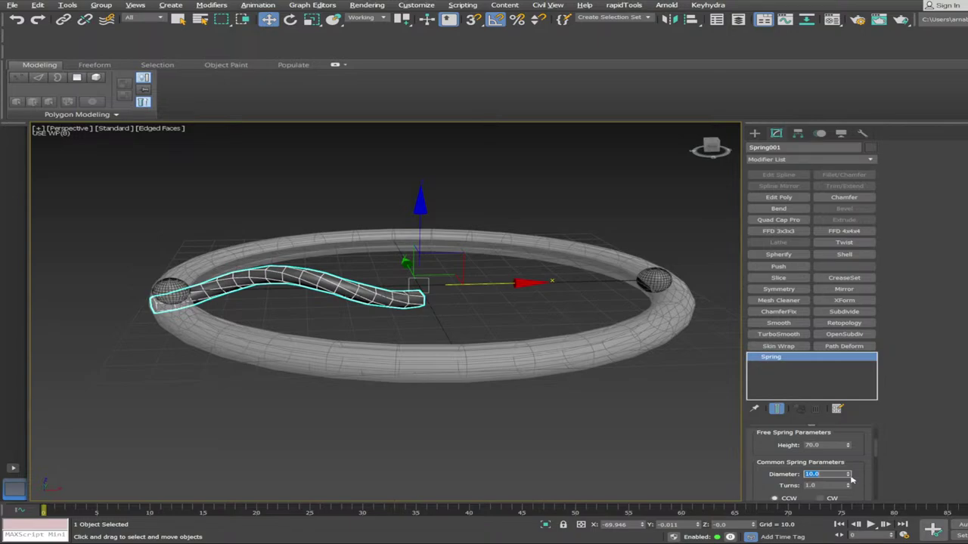
type("1")
key("Return")
mouse_move(590, 443)
middle_mouse_down("alt")
mouse_move(579, 470)
mouse_move(605, 446)
middle_mouse_up("alt")
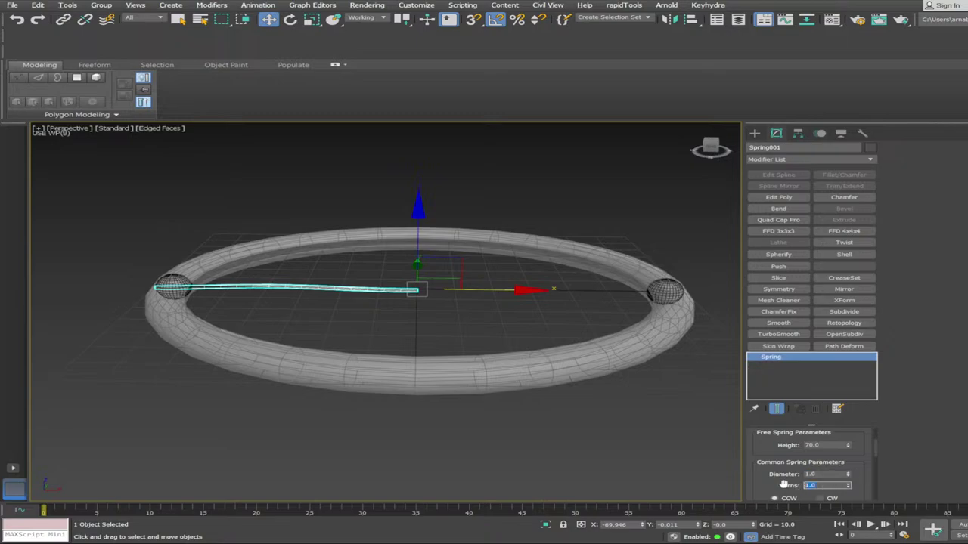
Try 360 turns on the spring, then set the turns to 36
type("360")
key("Return")
middle_click_drag(589, 453, 631, 495, "alt")
scroll(593, 480, "up", 3)
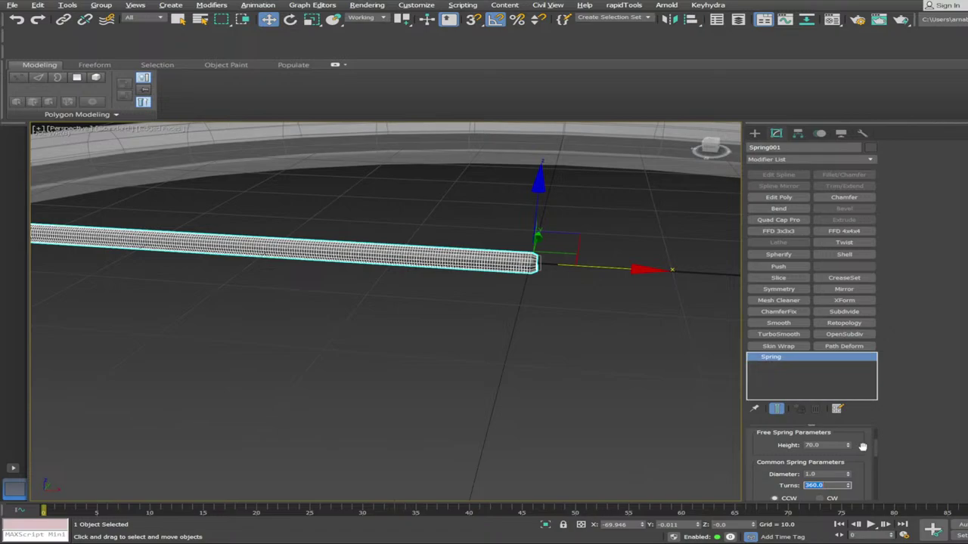
left_click_drag(848, 448, 835, 391)
right_click(835, 393)
key("Return")
scroll(583, 424, "down", 4)
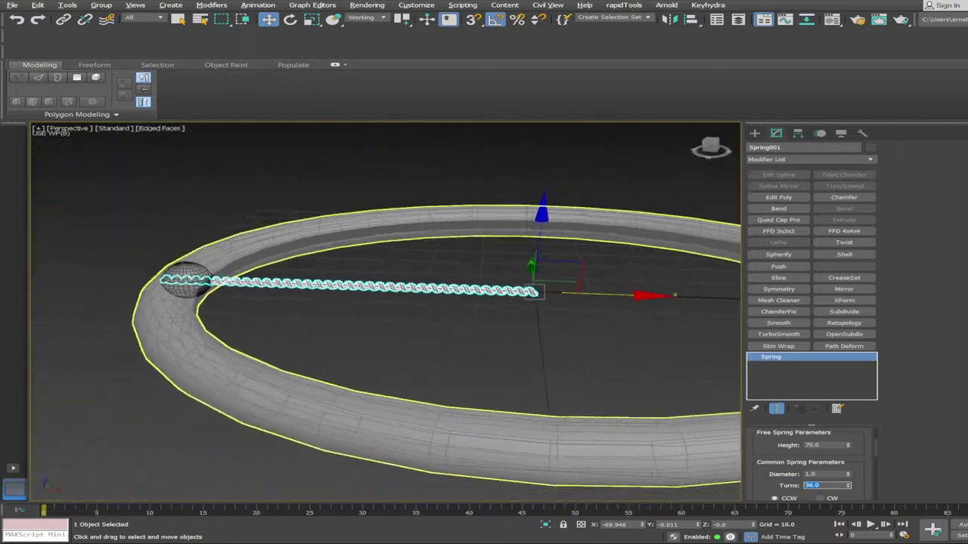
Set the spring's height to 140 so that it spans from one sphere to the other
middle_click_drag(588, 397, 650, 423, "alt")
scroll(699, 417, "down", 2)
middle_click_drag(709, 415, 681, 412, "alt")
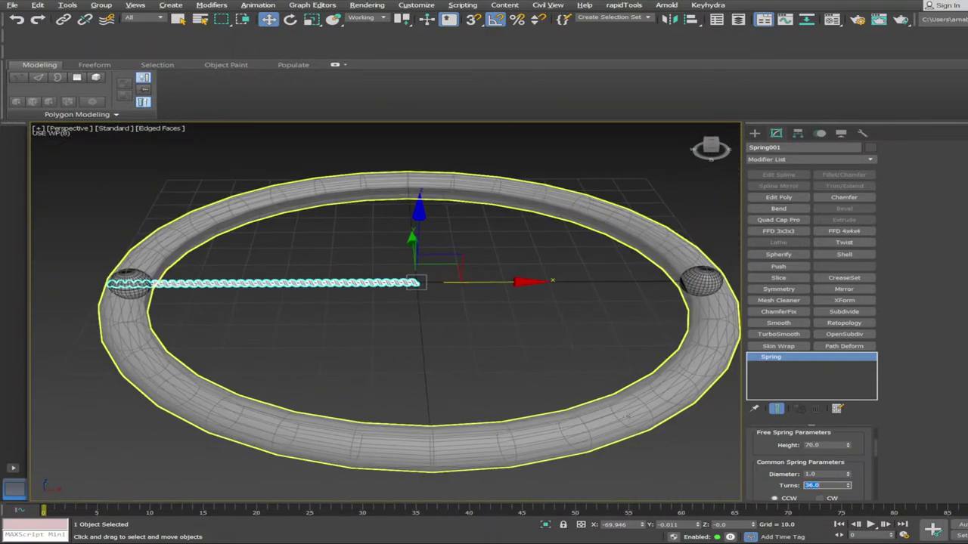
middle_click_drag(609, 416, 643, 431, "alt")
scroll(680, 424, "down", 1)
middle_click_drag(703, 415, 797, 433, "alt")
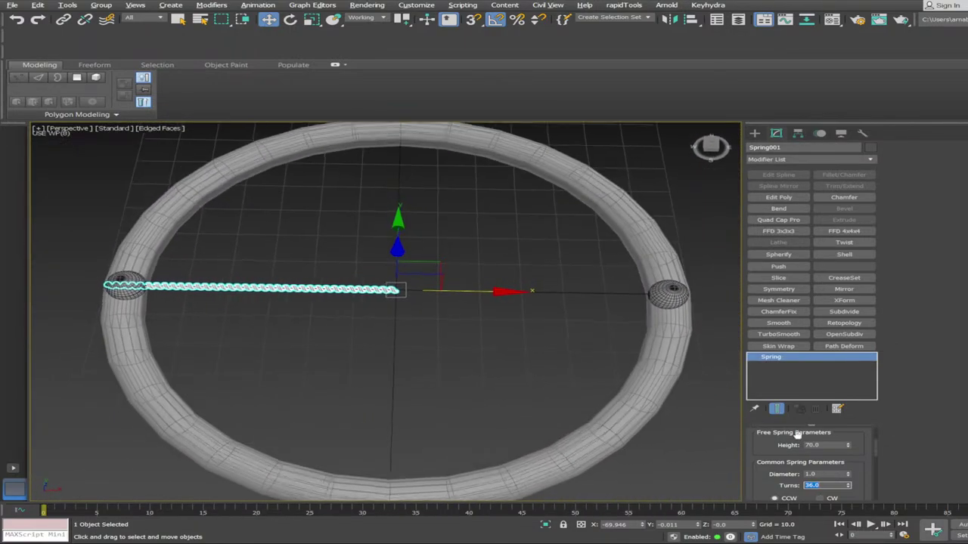
scroll(696, 452, "up", 1)
middle_click_drag(697, 452, 500, 326, "alt")
scroll(499, 342, "up", 6)
scroll(501, 325, "down", 5)
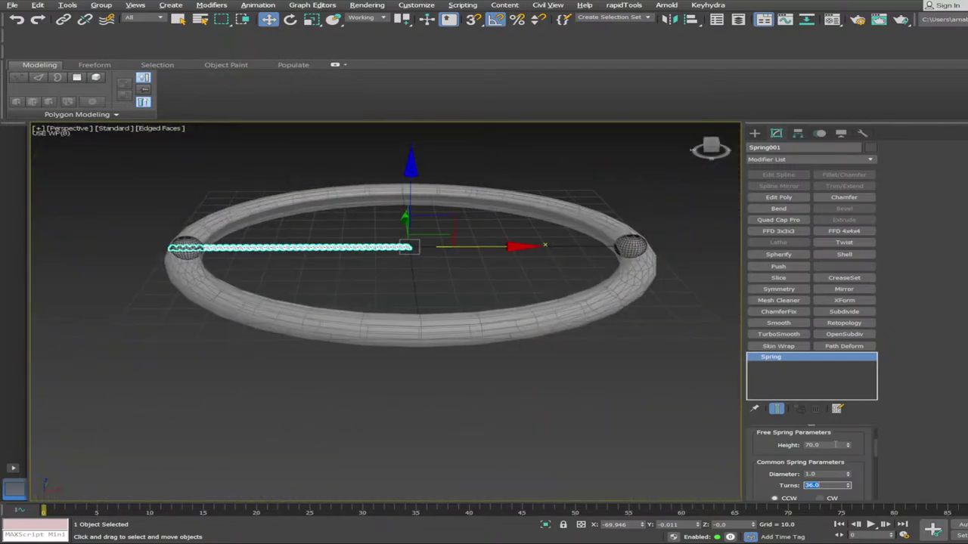
type("140")
key("Return")
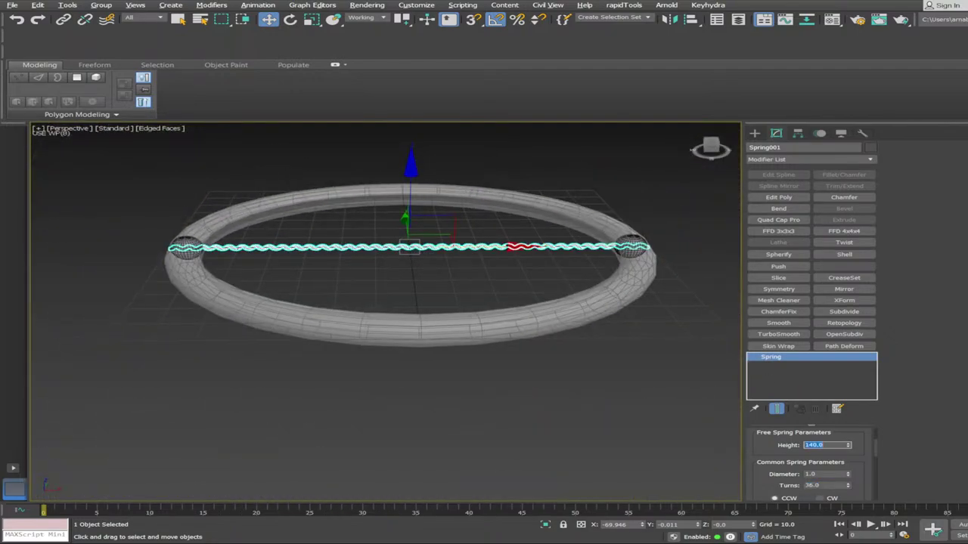
Try wider spring diameters of 2 and 4
scroll(551, 337, "up", 3)
mouse_move(551, 338)
middle_mouse_down("alt")
mouse_move(544, 353)
mouse_move(552, 344)
middle_mouse_up("alt")
scroll(552, 344, "down", 2)
scroll(552, 344, "up", 1)
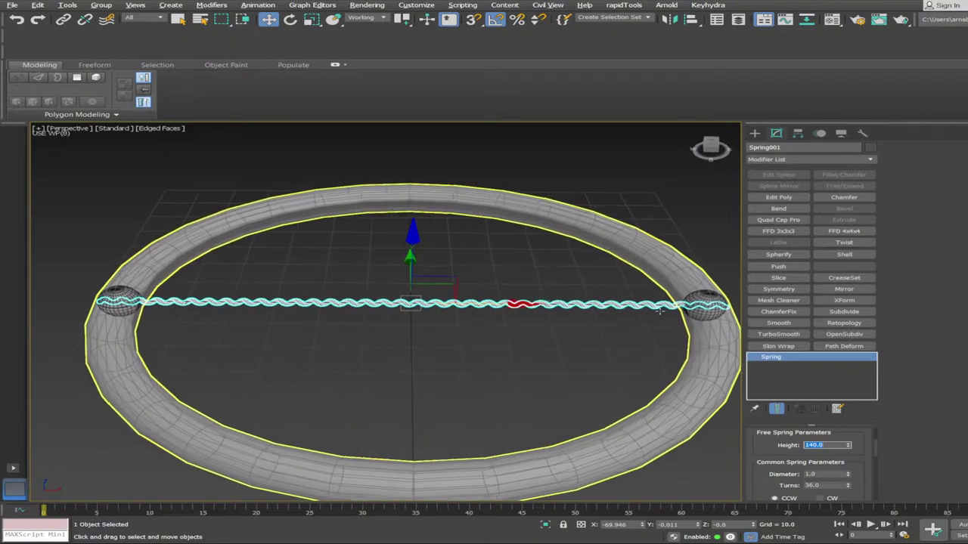
scroll(552, 341, "down", 1)
middle_click_drag(685, 309, 707, 293, "alt")
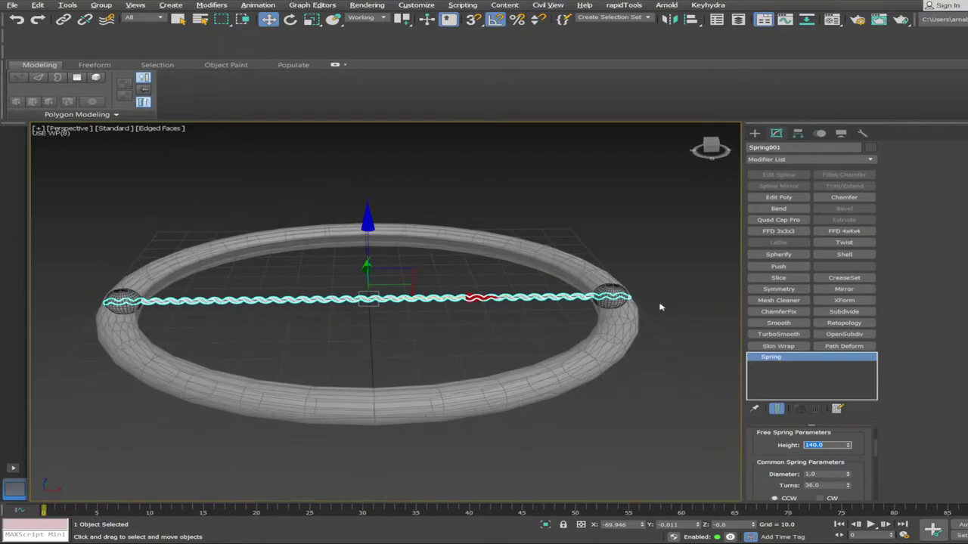
scroll(626, 338, "up", 1)
middle_click_drag(637, 307, 543, 314, "alt")
scroll(578, 322, "up", 1)
scroll(543, 314, "down", 1)
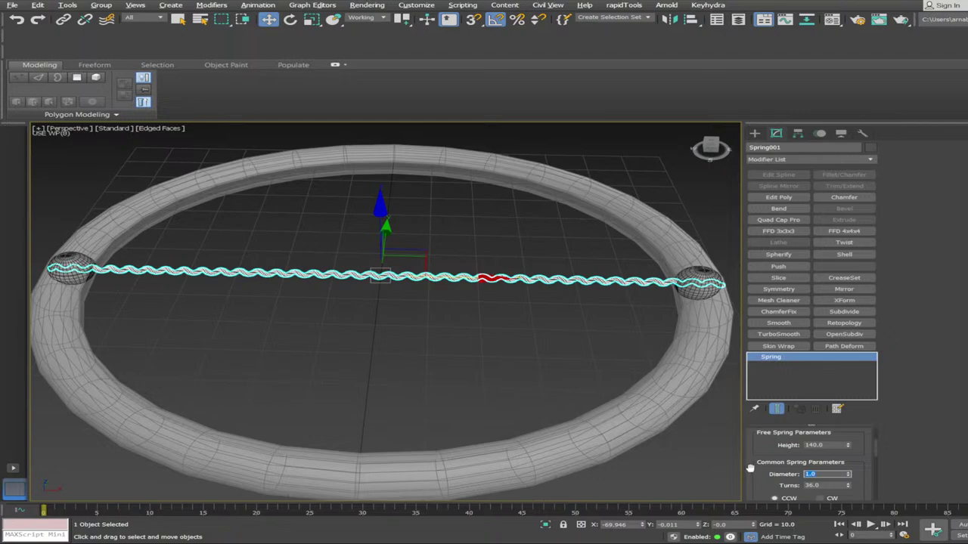
key("Return")
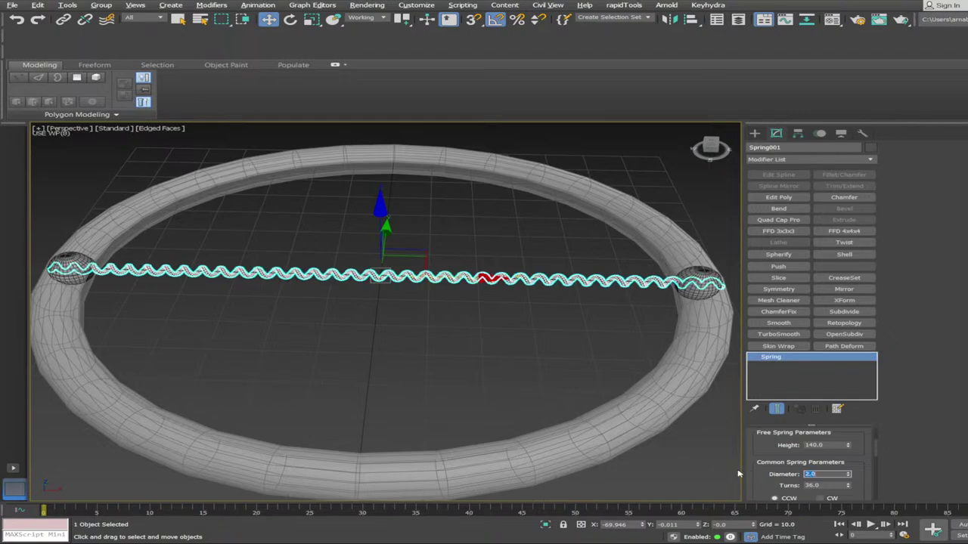
key("Return")
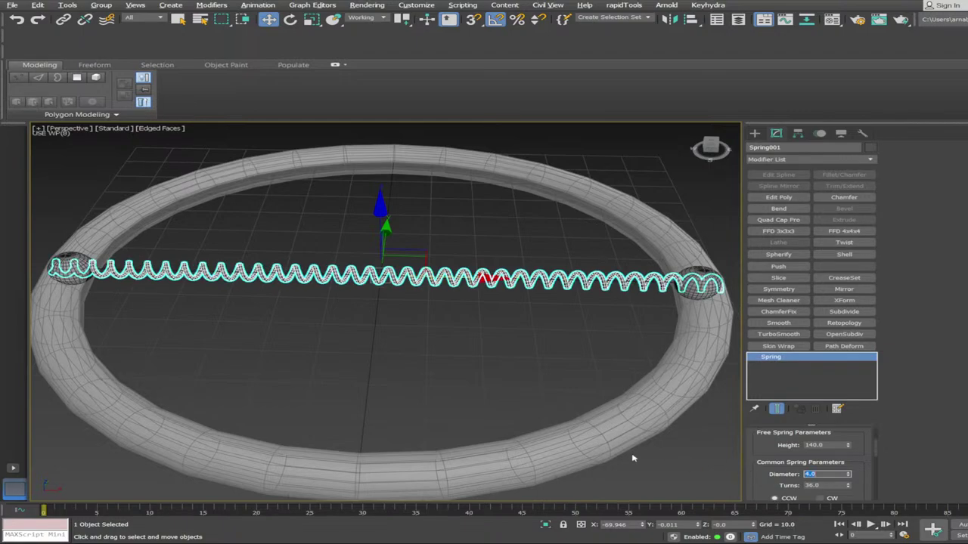
Try spring diameters of 8 and 10, then set the diameter to 12 so the coils enclose the spheres
scroll(633, 458, "down", 1)
middle_click_drag(633, 459, 552, 461, "alt")
scroll(555, 430, "up", 1)
type("8")
key("Return")
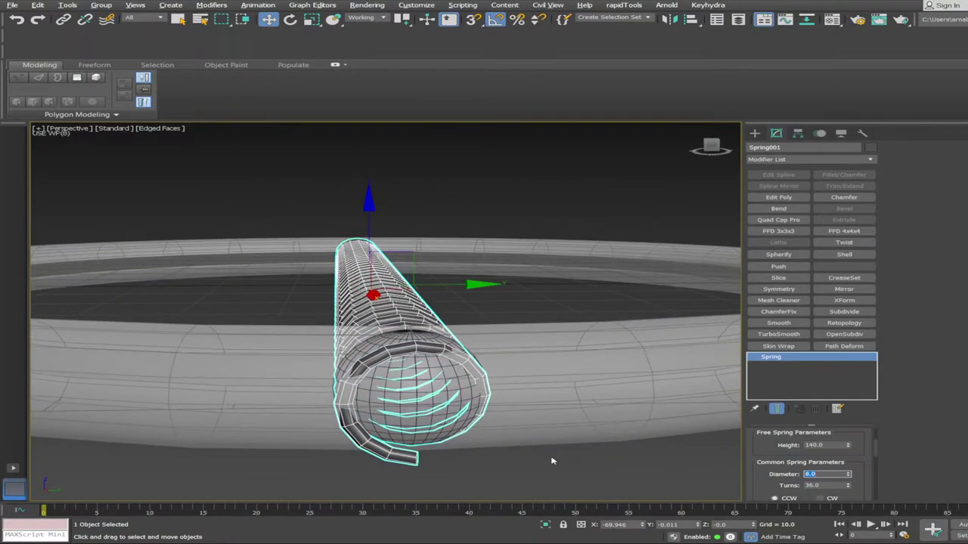
type("10")
key("Return")
key("shift+z")
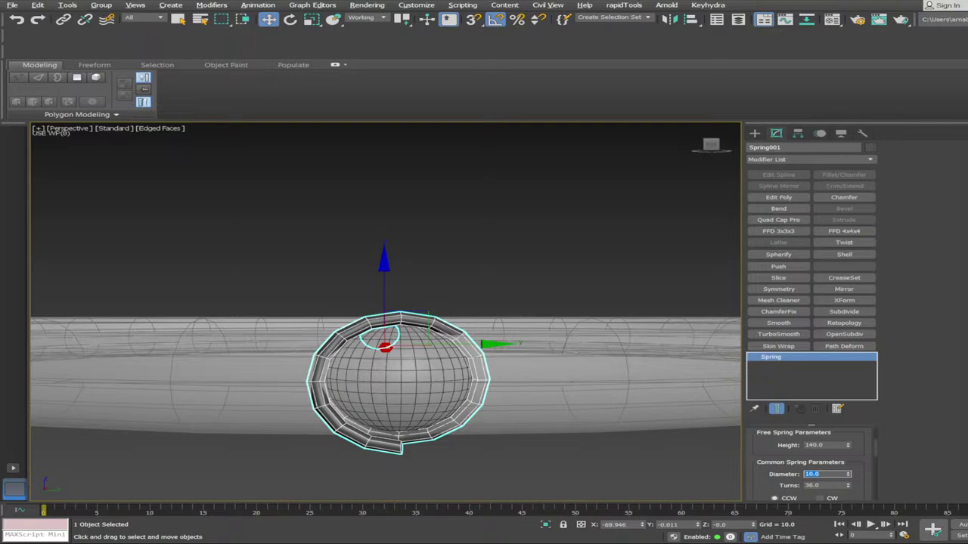
type("12")
key("Return")
key("shift+z")
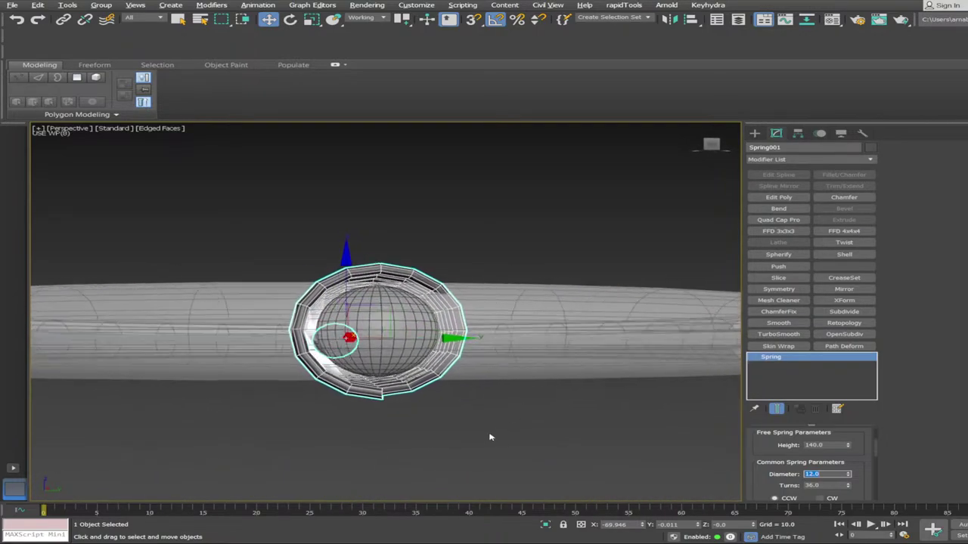
Apply a Bend modifier on the Z axis to the spring
middle_click_drag(489, 437, 552, 429, "alt")
scroll(529, 284, "down", 3)
scroll(521, 269, "up", 2)
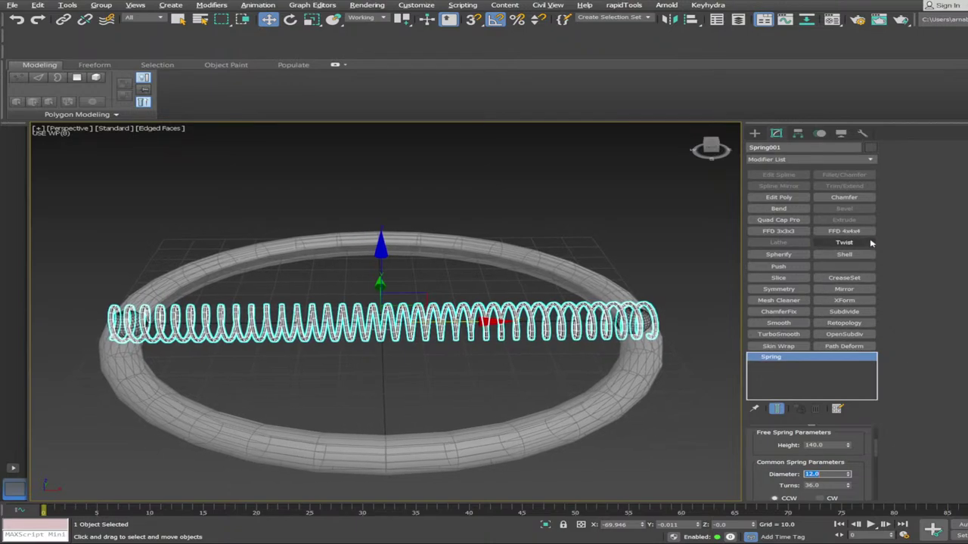
left_click(779, 208)
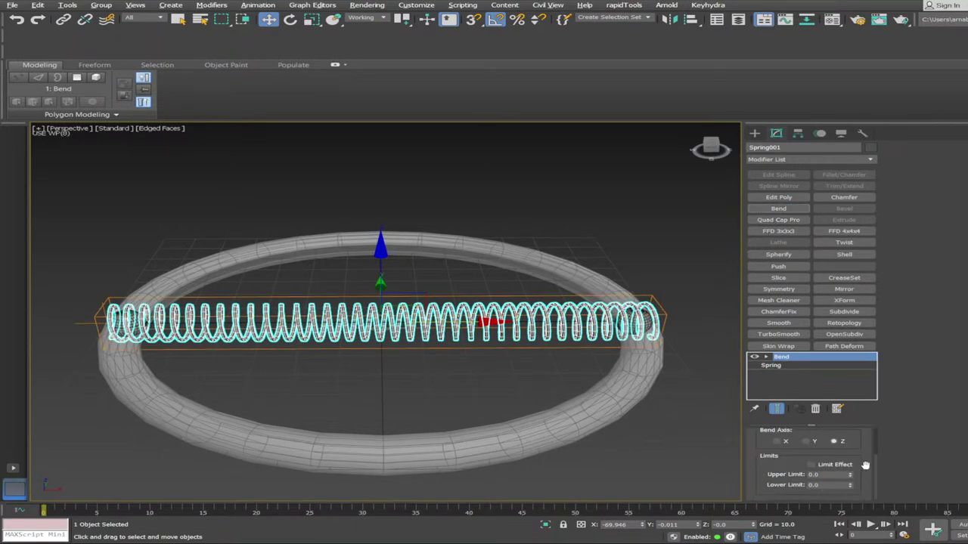
left_click_drag(876, 467, 873, 434)
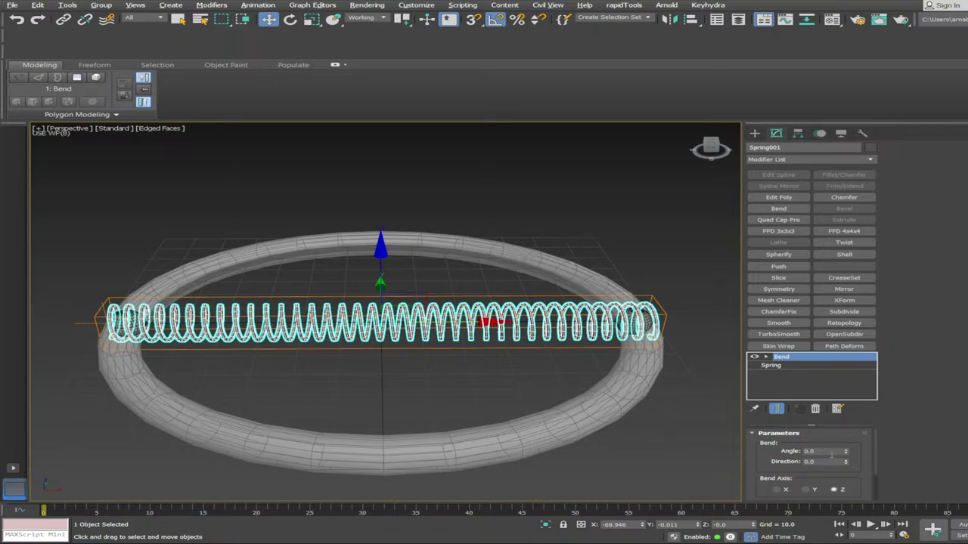
Bend the spring into a closed flat ring with an angle of 360 and a direction of 90
left_click_drag(847, 452, 810, 505)
right_click(810, 505)
left_click_drag(846, 453, 841, 418)
right_click(841, 418)
left_click_drag(846, 454, 814, 471)
right_click(814, 470)
key("Return")
scroll(631, 464, "down", 1)
middle_click_drag(591, 457, 722, 400)
middle_click_drag(722, 401, 484, 372, "alt")
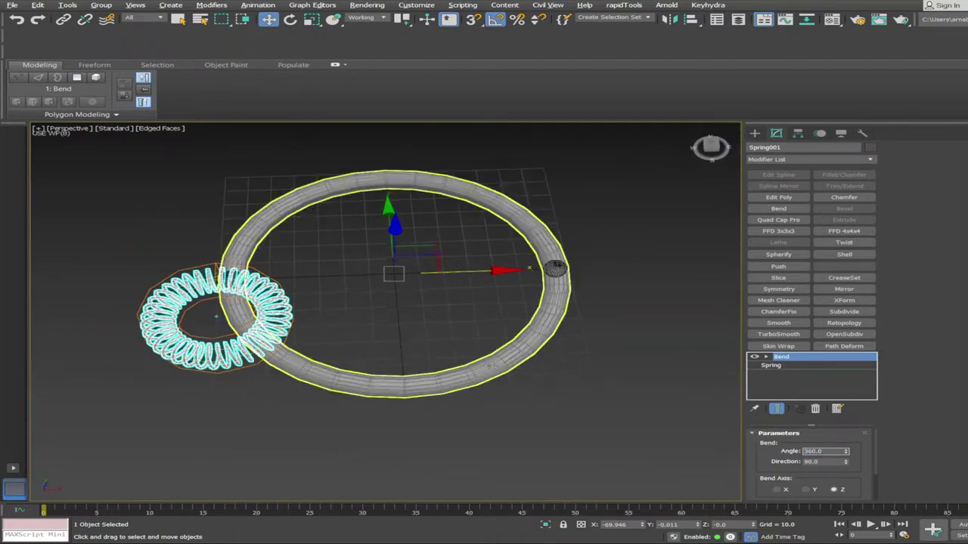
Reverse the bend by setting its angle to -360
scroll(453, 376, "up", 3)
middle_click_drag(424, 377, 401, 360, "alt")
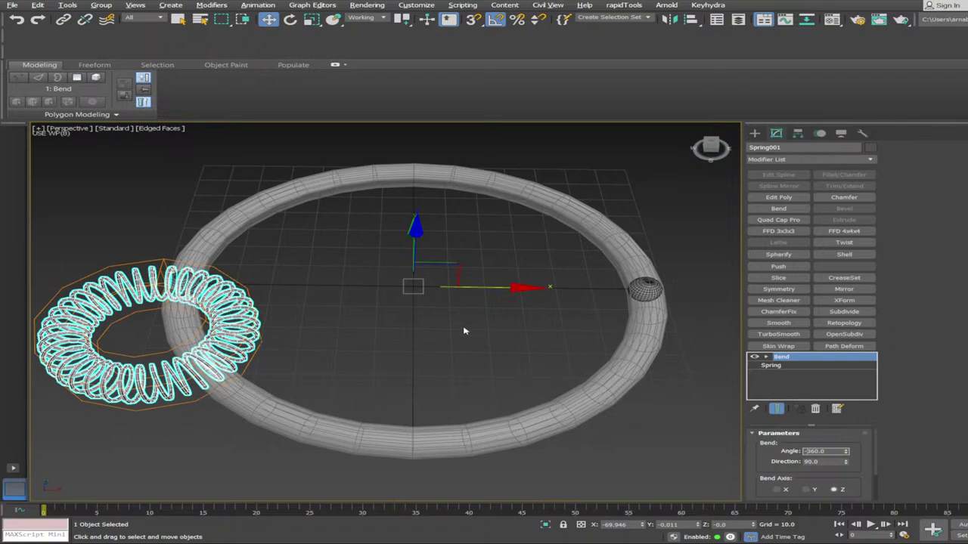
middle_click_drag(488, 293, 483, 261, "alt")
scroll(447, 324, "up", 1)
Place the spring at the origin and shift it about -18.8 along Y to roughly centre the ring
key("ctrl+z")
scroll(447, 324, "up", 5)
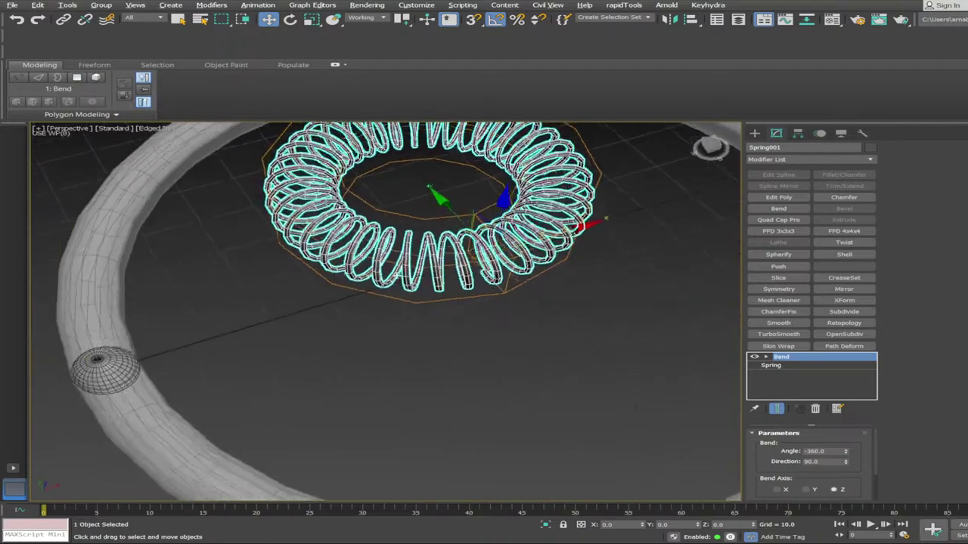
scroll(484, 261, "up", 3)
middle_click_drag(482, 220, 439, 280)
left_click_drag(439, 279, 465, 371)
middle_click_drag(465, 370, 458, 378, "alt")
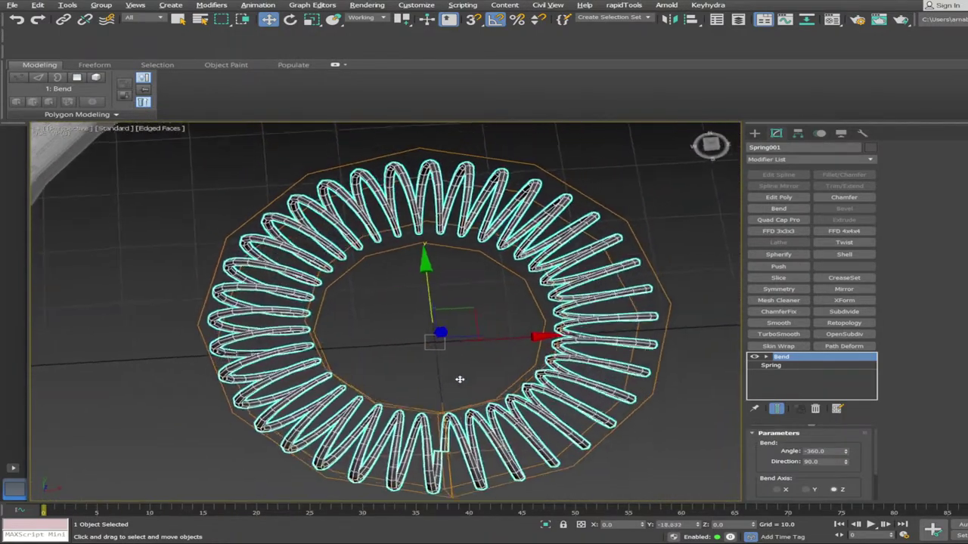
scroll(458, 378, "down", 4)
middle_click_drag(380, 305, 355, 284, "alt")
scroll(471, 225, "up", 4)
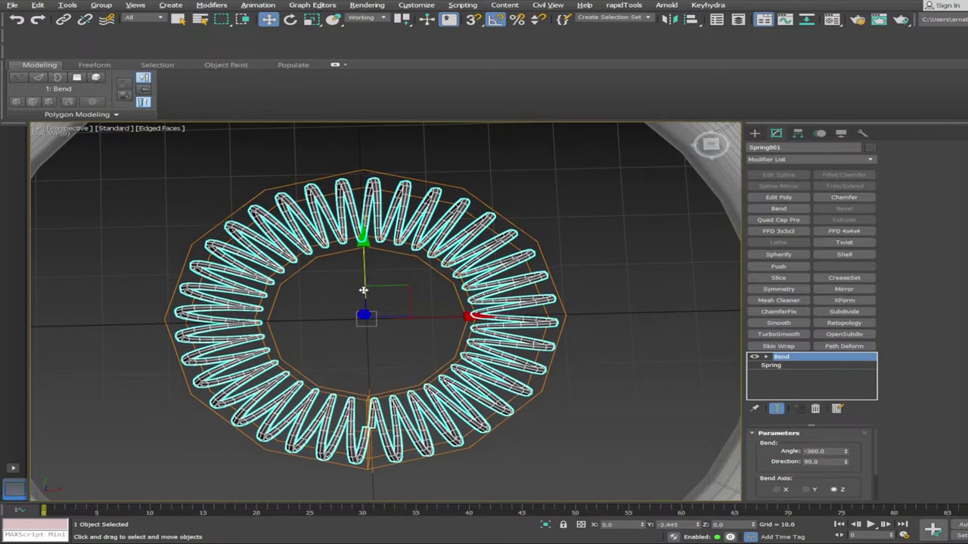
Adjust the ring's Y position to about -20 using vertex snapping on the thin rod, then deselect the spring
left_click_drag(363, 289, 369, 265)
scroll(373, 266, "down", 1)
middle_click_drag(374, 266, 368, 258, "alt")
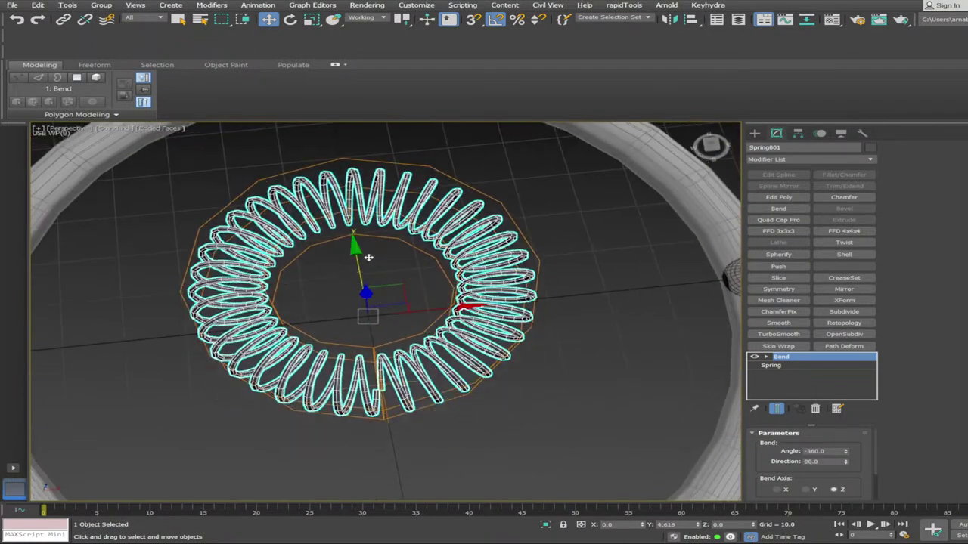
key("s")
left_click_drag(352, 304, 363, 326)
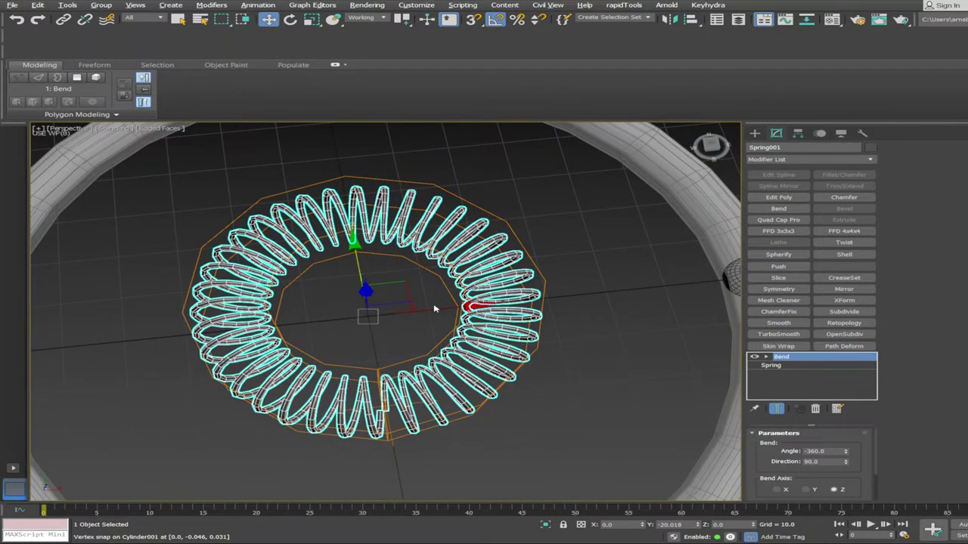
left_click_drag(432, 308, 361, 318)
key("s")
left_click(660, 335)
scroll(660, 335, "down", 3)
middle_click_drag(628, 346, 578, 304, "alt")
Scale the spring ring uniformly to about 283% so that its coils wrap around the torus
left_click(378, 260)
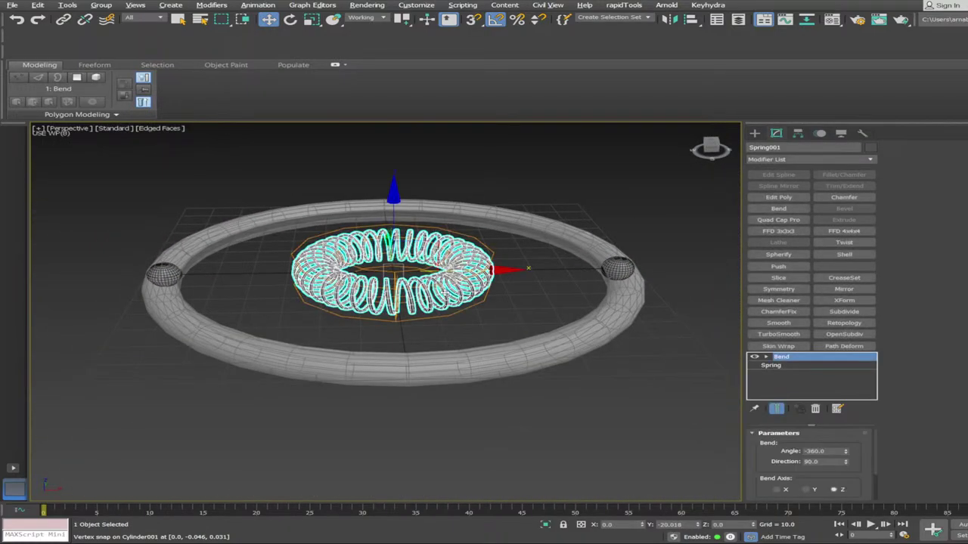
key("r")
left_click_drag(375, 247, 427, 199)
scroll(414, 208, "up", 3)
middle_click_drag(367, 215, 353, 253, "alt")
left_click_drag(341, 289, 346, 271)
scroll(346, 272, "down", 4)
middle_click_drag(368, 320, 462, 278, "alt")
left_click_drag(462, 278, 462, 287)
key("ctrl+z")
scroll(459, 287, "down", 2)
middle_click_drag(459, 288, 460, 244, "alt")
Set the base spring's automatic segments to 32 per turn
left_click(785, 366)
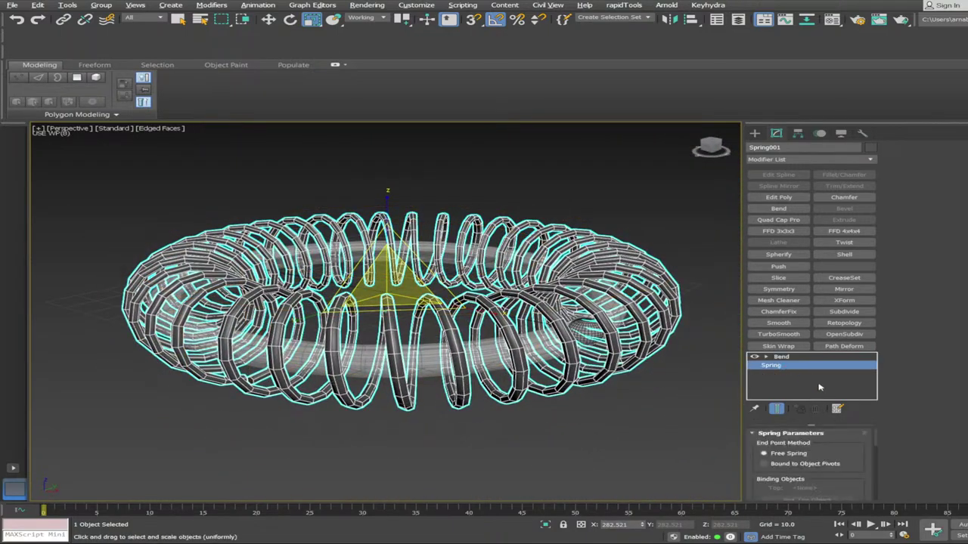
mouse_move(873, 443)
left_mouse_down()
mouse_move(873, 472)
mouse_move(869, 457)
left_mouse_up()
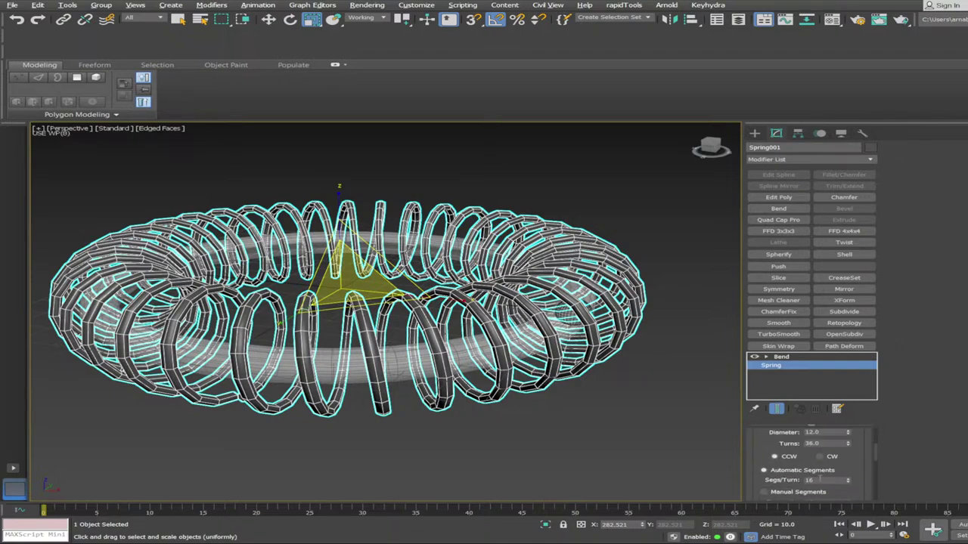
type("32")
key("Return")
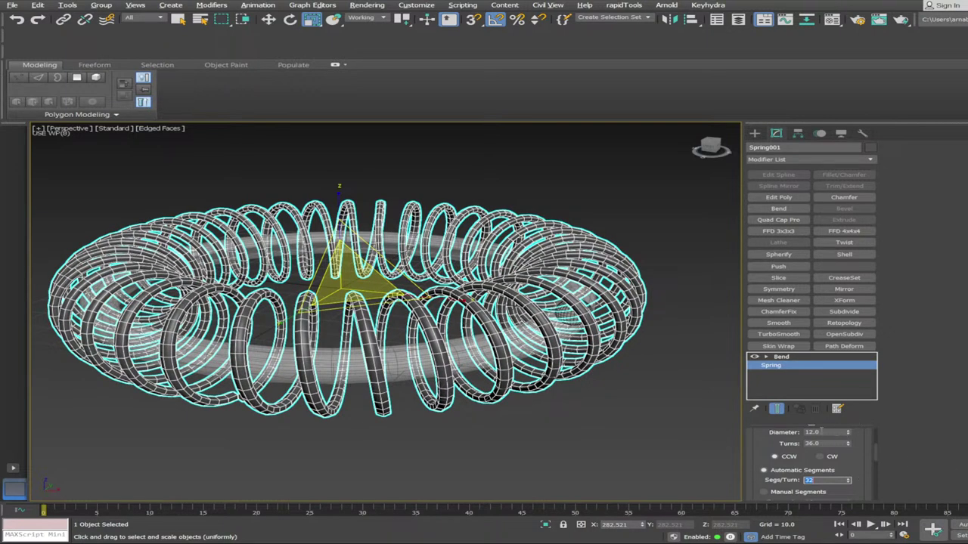
Increase the base spring's turns to 100
left_click_drag(835, 445, 762, 443)
key("Return")
middle_click_drag(565, 316, 566, 372, "alt")
scroll(678, 418, "down", 3)
scroll(691, 368, "up", 2)
middle_click_drag(691, 368, 689, 359, "alt")
scroll(689, 358, "up", 1)
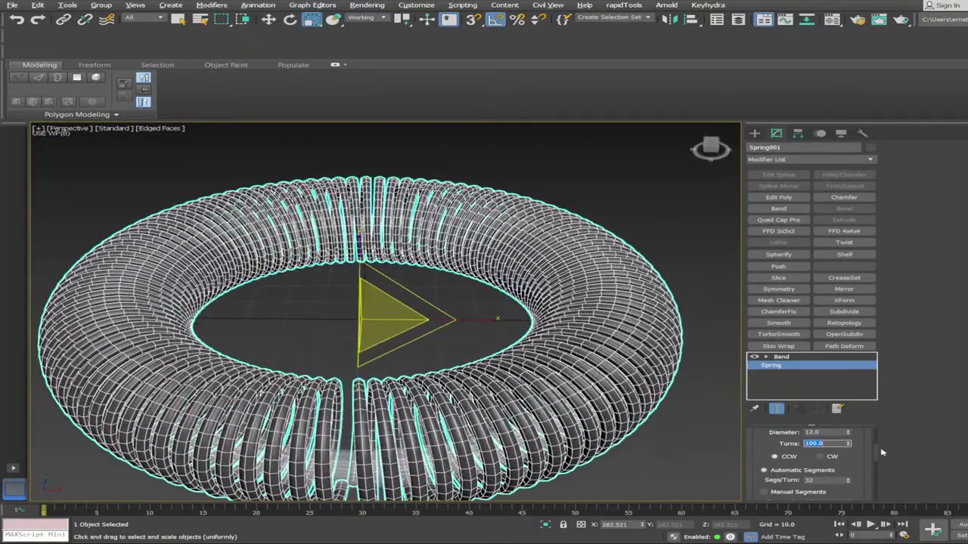
Set the base spring's diameter to 10 and view the ring from a lower angle
left_click_drag(842, 434, 764, 434)
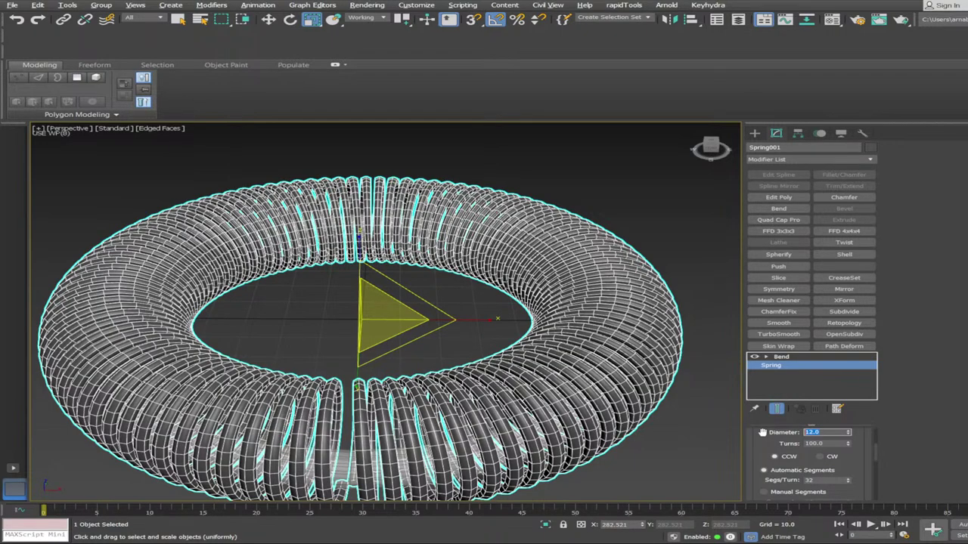
key("Return")
middle_click_drag(522, 378, 454, 386, "alt")
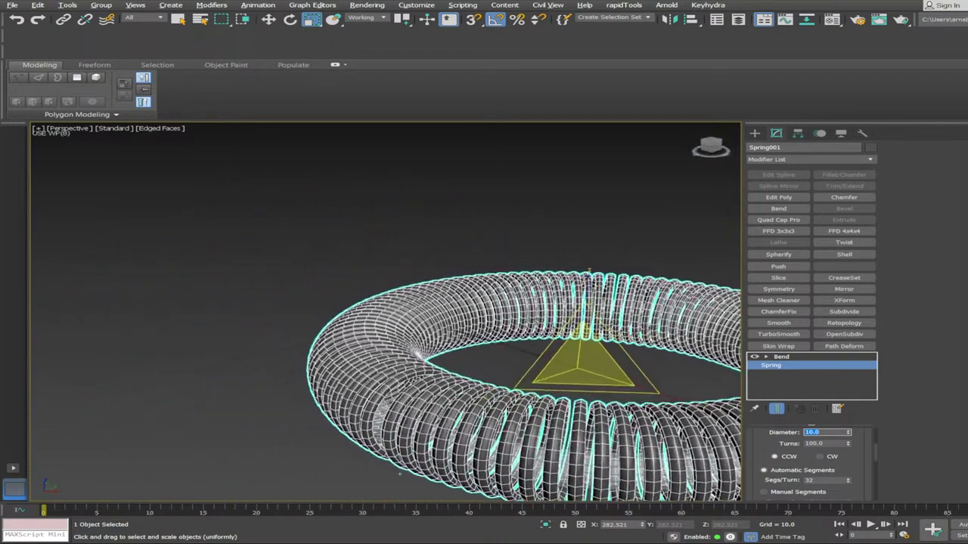
Set the base spring's diameter to 8 and check the coils around the torus
scroll(454, 386, "up", 3)
middle_click_drag(344, 465, 338, 441, "alt")
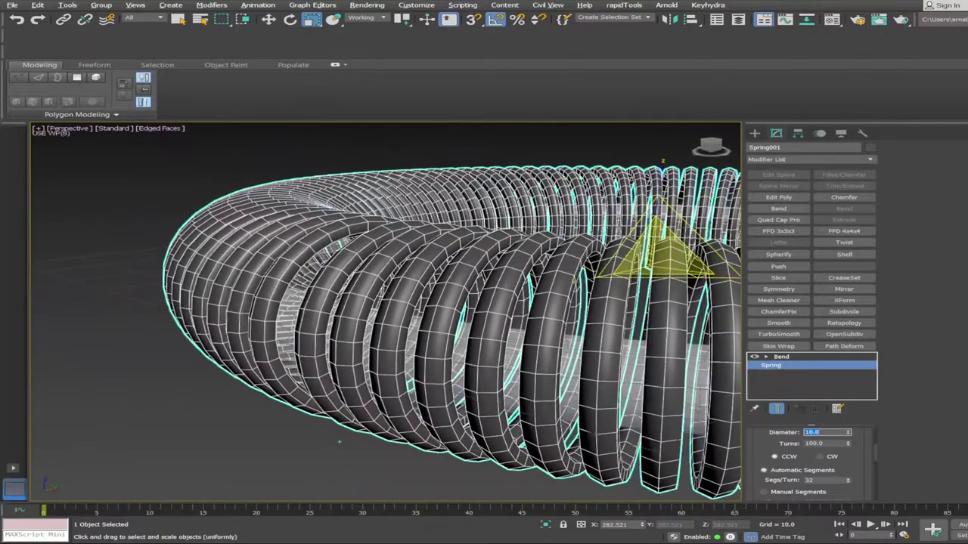
type("8")
key("Return")
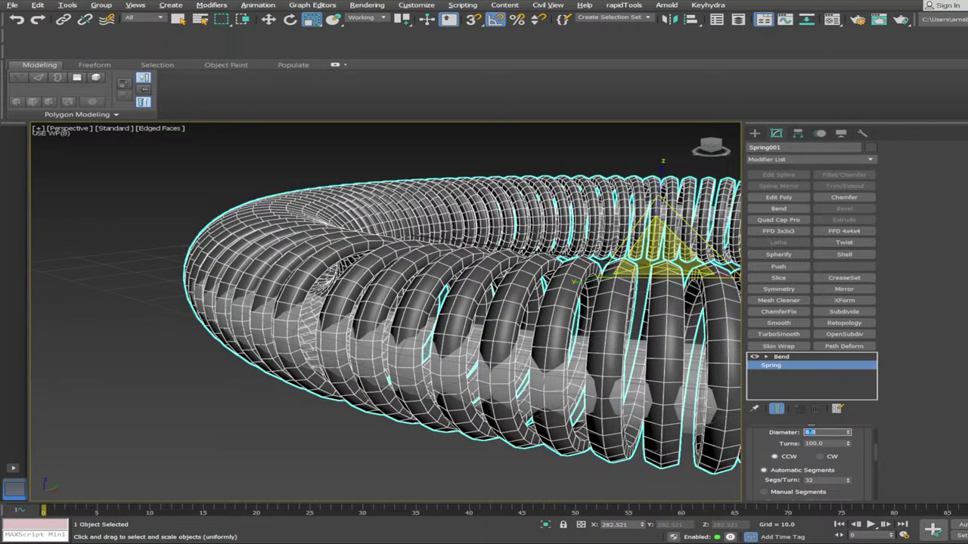
middle_click_drag(529, 254, 575, 309, "alt")
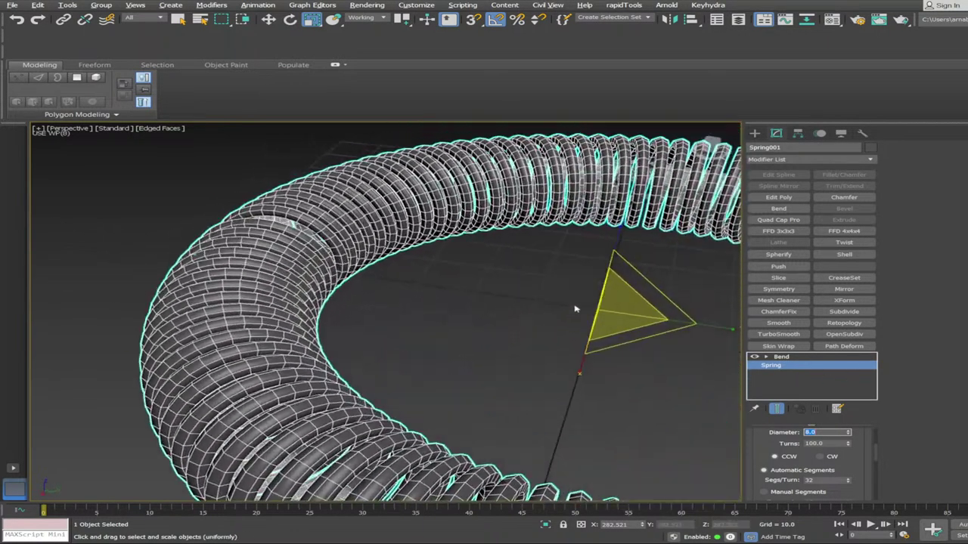
Scale the spring ring uniformly to about 307% and switch on its see-through display
left_click_drag(632, 318, 625, 308)
middle_click_drag(623, 332, 616, 308, "alt")
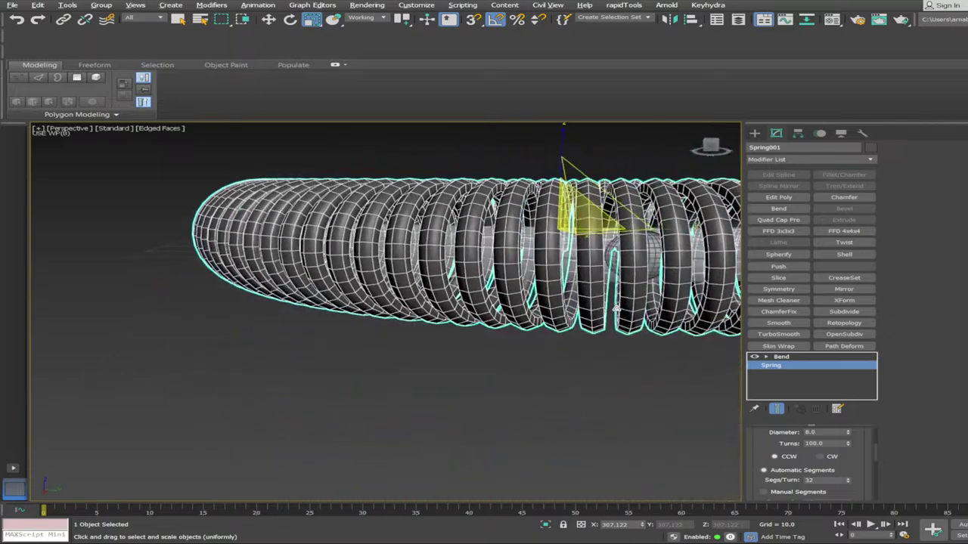
key("alt+x")
middle_click_drag(569, 334, 543, 369, "alt")
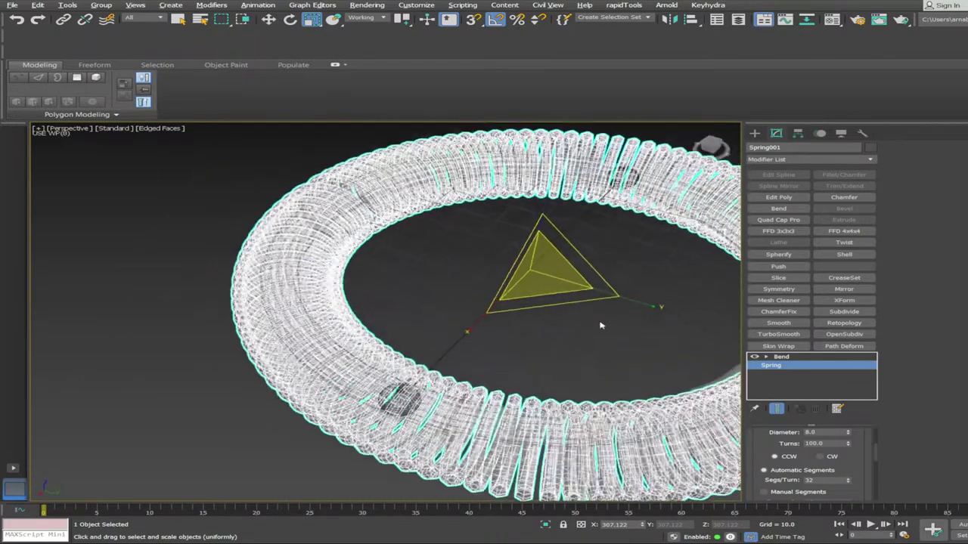
middle_click_drag(601, 325, 625, 296, "alt")
middle_click_drag(603, 258, 590, 288)
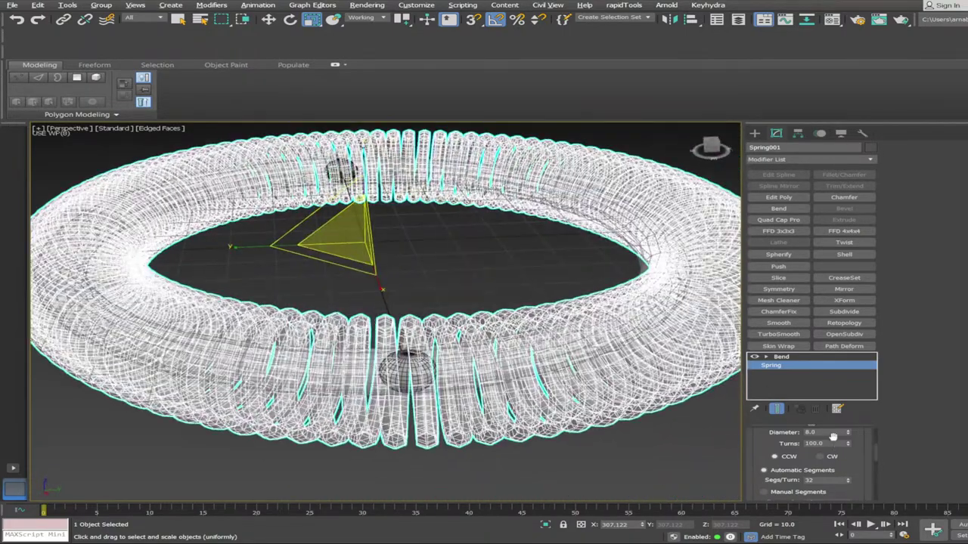
Reduce the base spring's diameter to 6 and finally to 5
left_click_drag(833, 437, 841, 456)
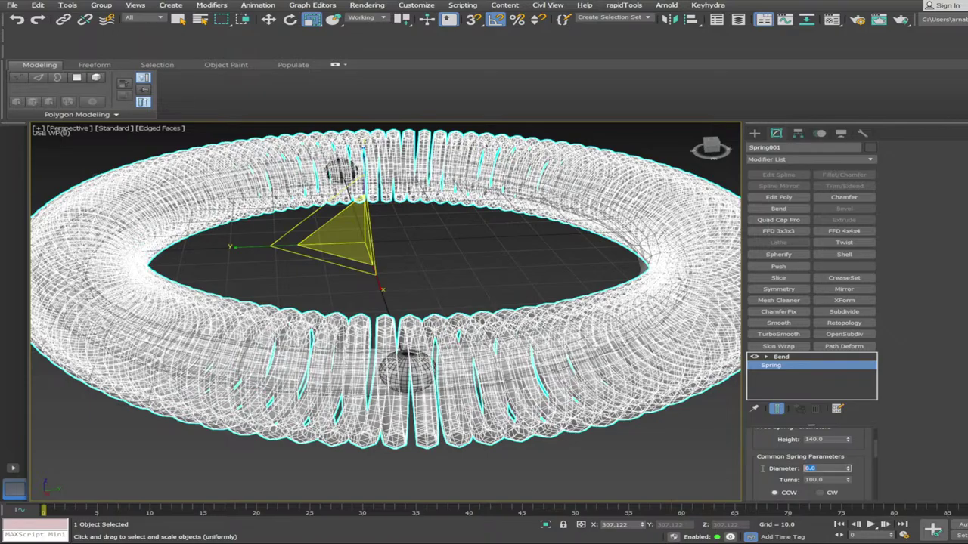
type("6")
key("Return")
type("5")
key("Return")
middle_click_drag(546, 310, 557, 289, "alt")
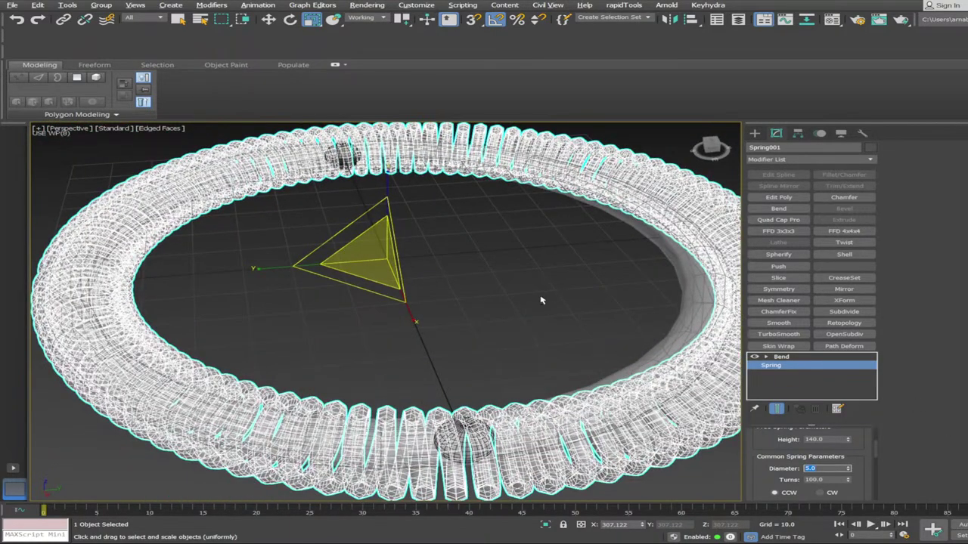
Reselect the spring ring at its Bend level and fine-tune its uniform scale
left_click(604, 277)
left_click(666, 221)
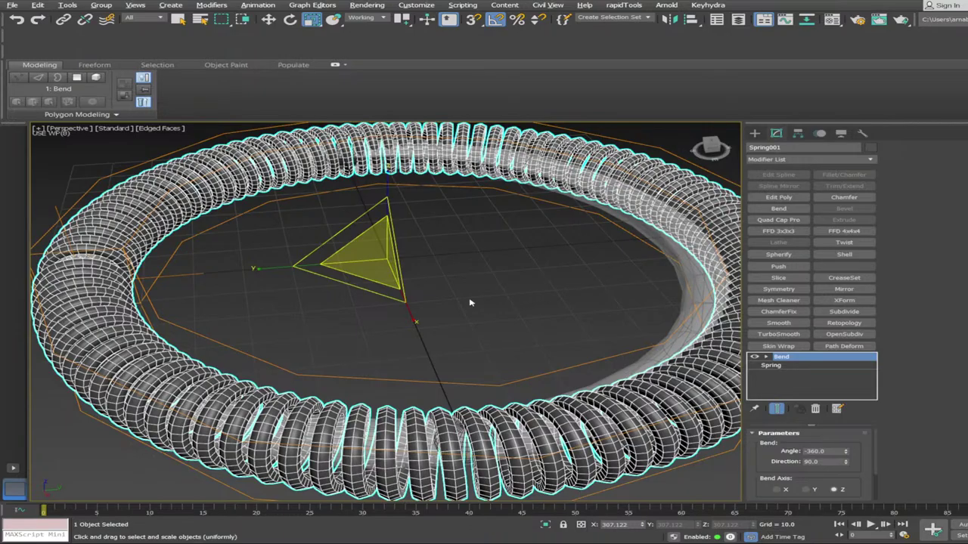
scroll(470, 302, "down", 2)
middle_click_drag(473, 302, 325, 285, "alt")
scroll(600, 320, "up", 3)
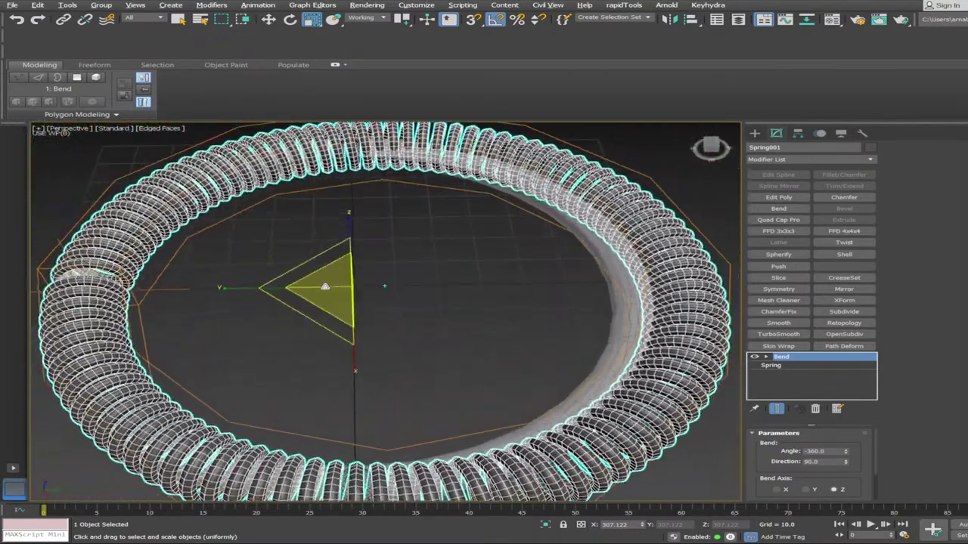
mouse_move(333, 296)
left_mouse_down()
mouse_move(333, 288)
mouse_move(335, 295)
left_mouse_up()
middle_click_drag(335, 295, 396, 289, "alt")
scroll(396, 289, "down", 1)
Try to move the spring ring along Y to the grid centre, toggling 3D snapping
key("w")
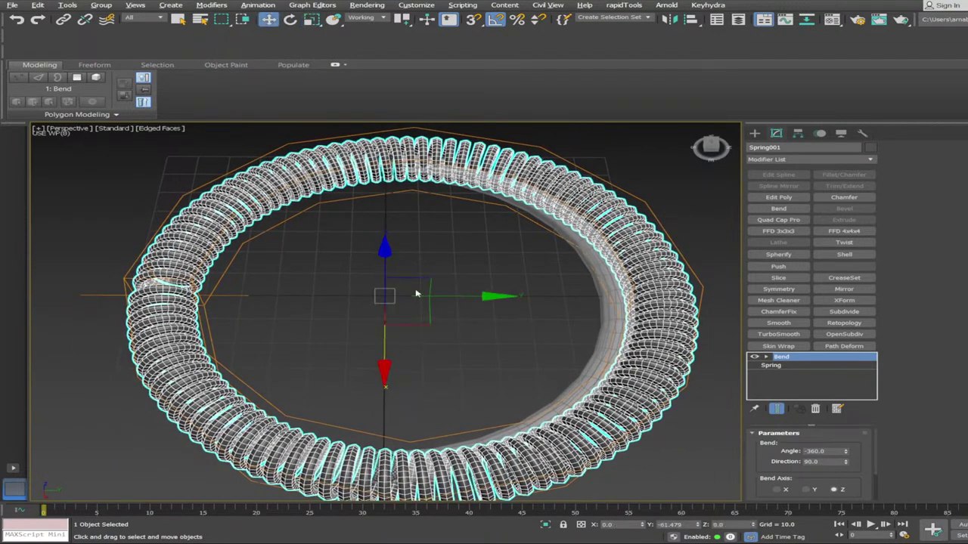
key("s")
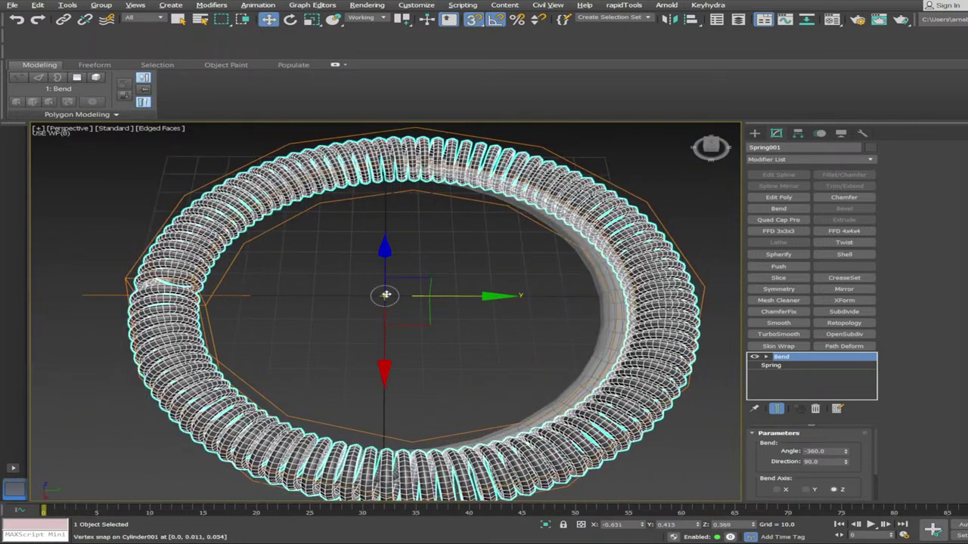
key("s")
left_click_drag(458, 297, 391, 301)
key("s")
left_click(455, 327)
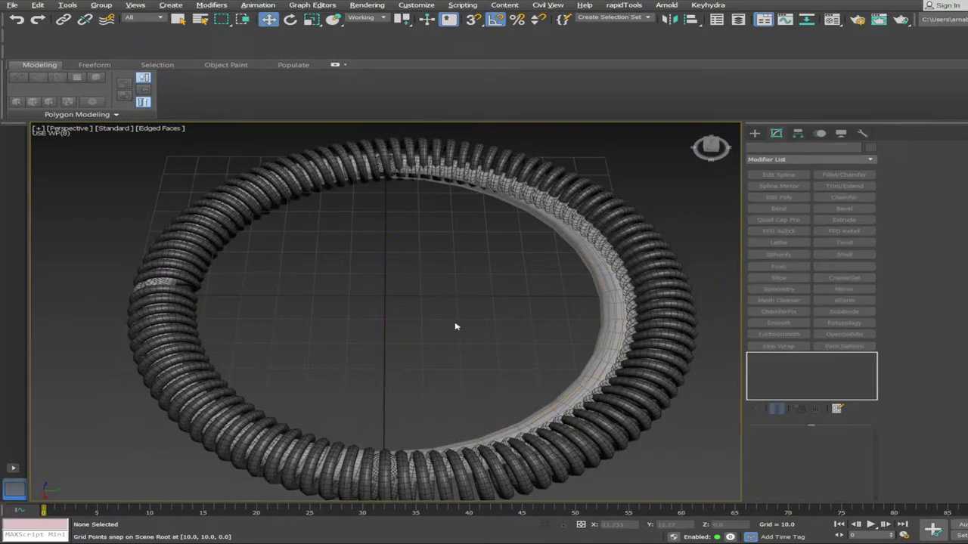
Reselect the spring ring and activate the gizmo of its Bend modifier
left_click(586, 213)
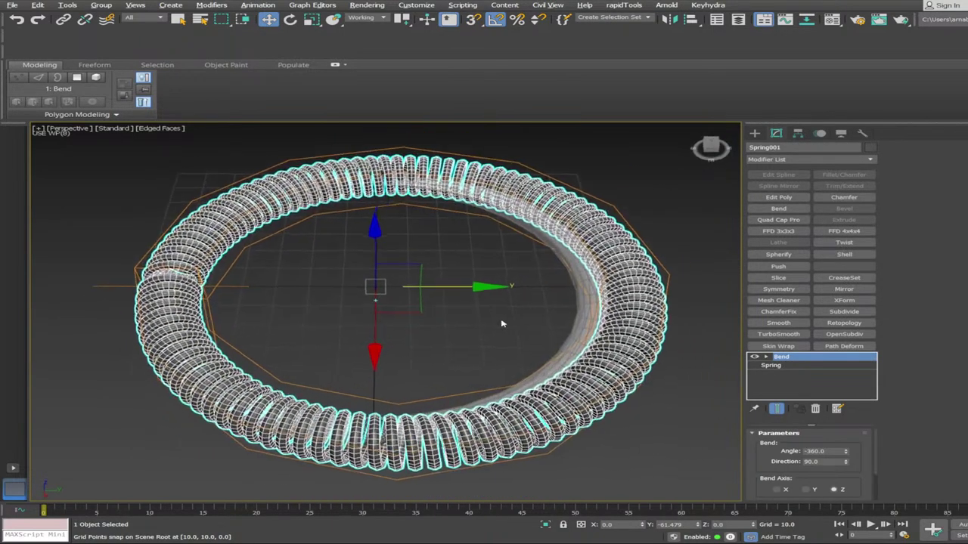
middle_click_drag(471, 297, 456, 300, "alt")
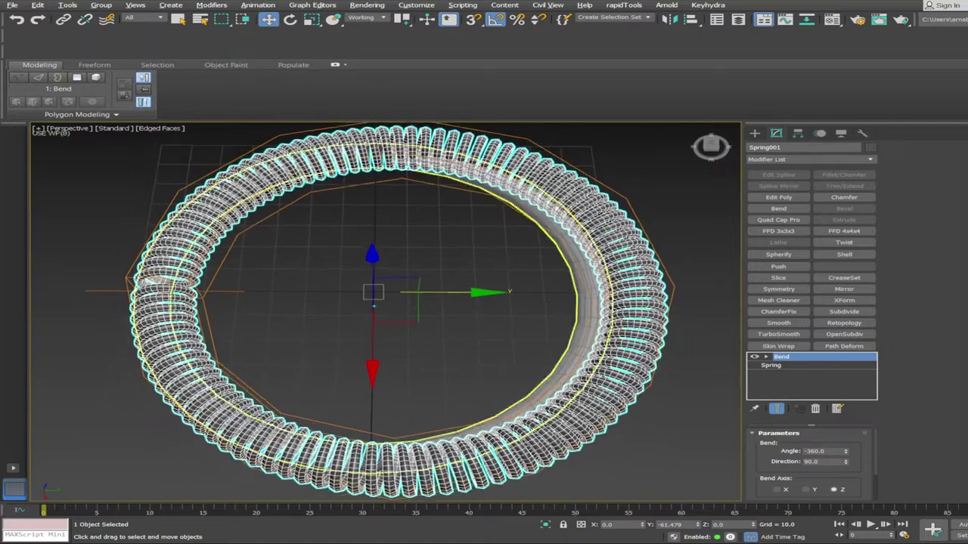
left_click(766, 357)
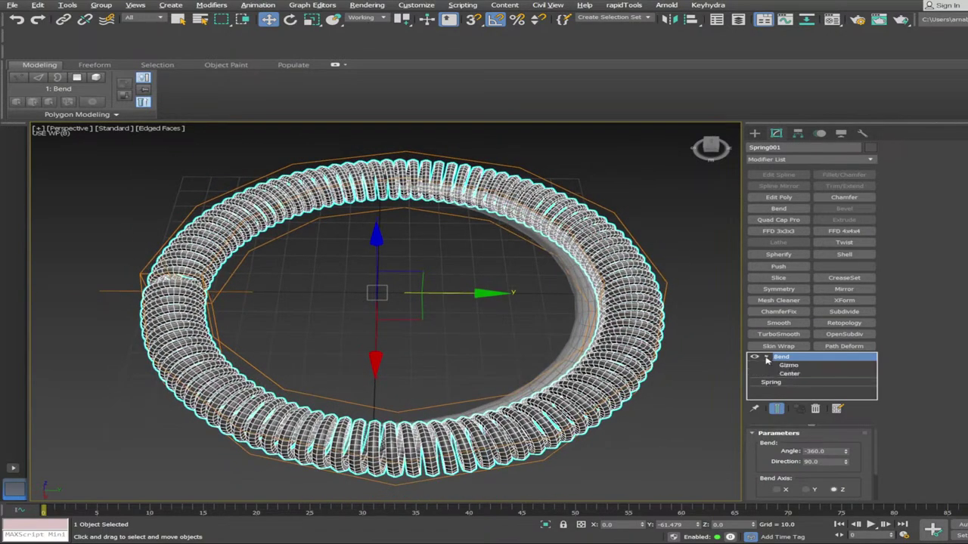
left_click(788, 365)
Try to shift the Bend gizmo along its Y and X axes, without and with snapping
left_click_drag(472, 294, 477, 296)
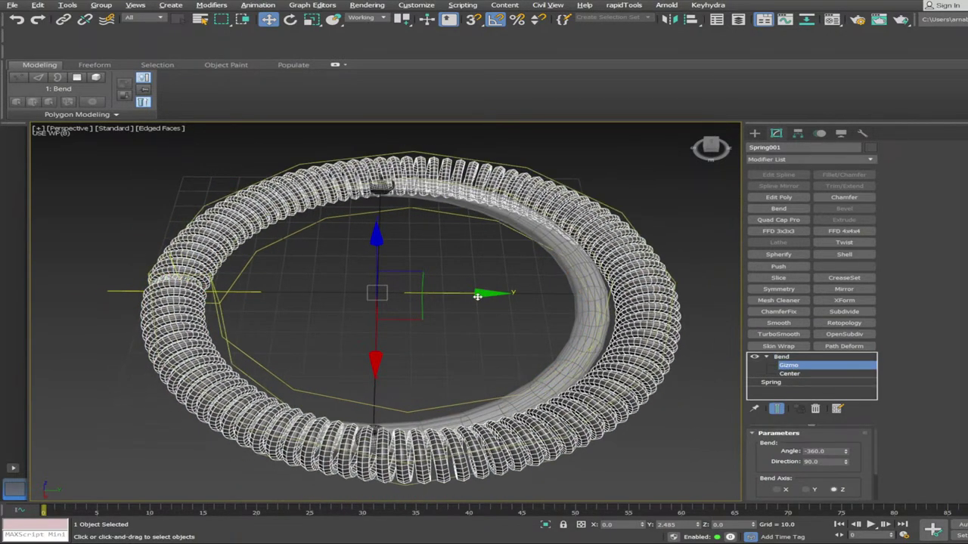
left_click_drag(416, 304, 375, 333)
right_click(402, 309)
key("s")
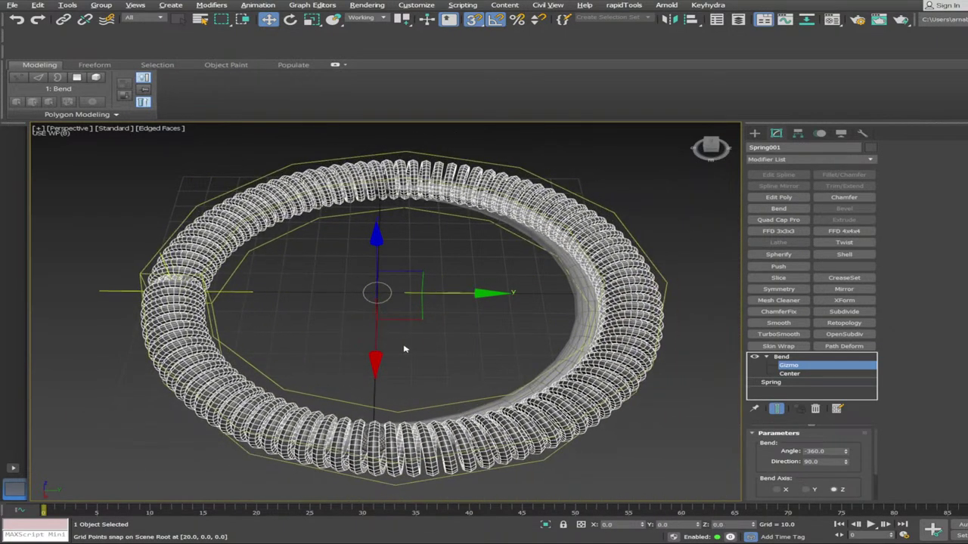
middle_click_drag(406, 340, 381, 334, "alt")
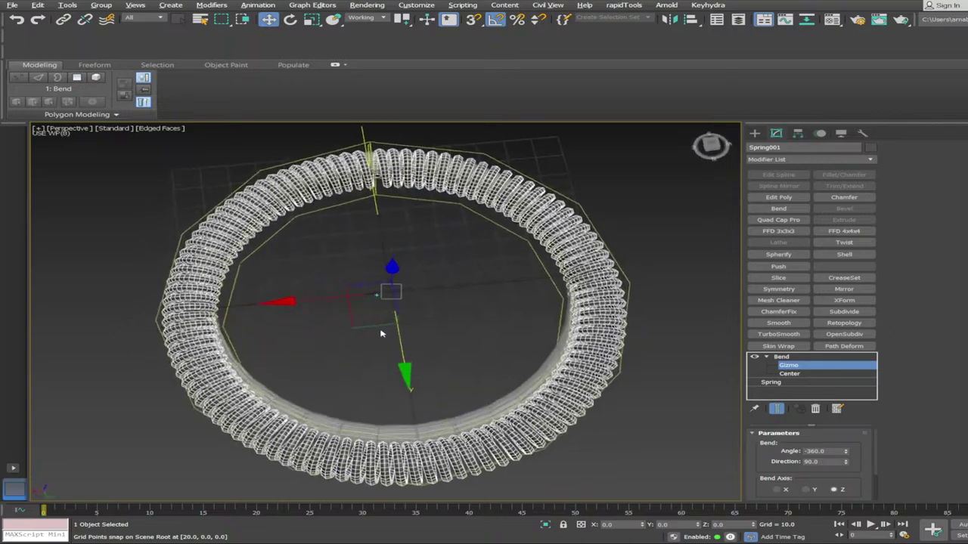
left_click_drag(330, 300, 387, 337)
key("s")
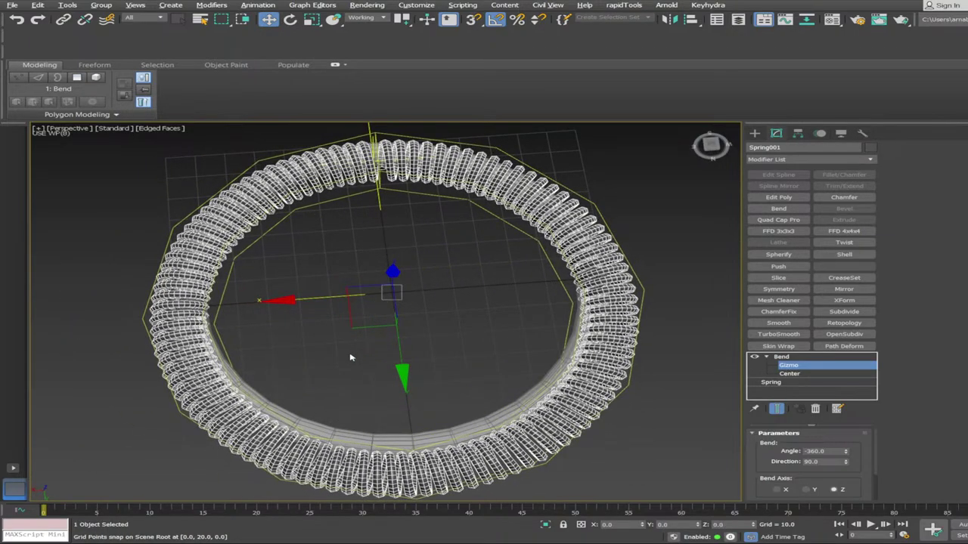
Move the Bend gizmo along Y with snapping to reshape the ring, and return to the Bend modifier level
middle_click_drag(350, 358, 435, 333, "alt")
scroll(440, 326, "up", 2)
left_click_drag(489, 292, 349, 221)
key("s")
key("s")
scroll(456, 246, "down", 4)
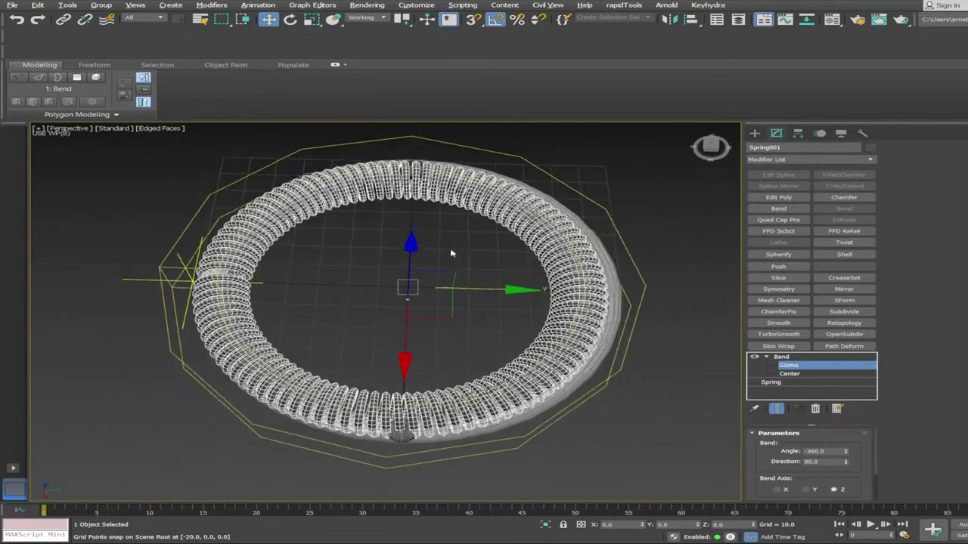
left_click(822, 357)
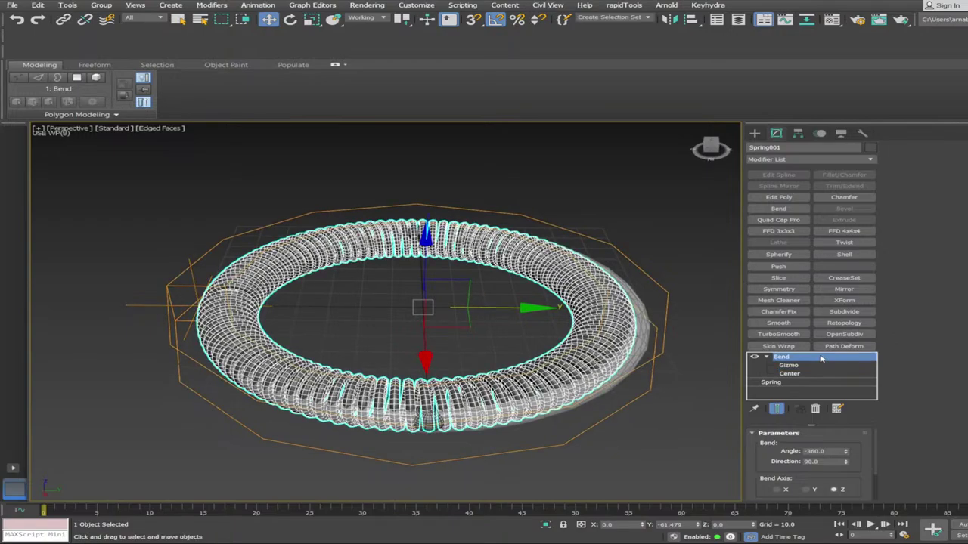
Try to slide the whole spring ring along Y to line it up with the torus
scroll(484, 306, "up", 2)
middle_click_drag(484, 295, 453, 304, "alt")
scroll(479, 318, "down", 2)
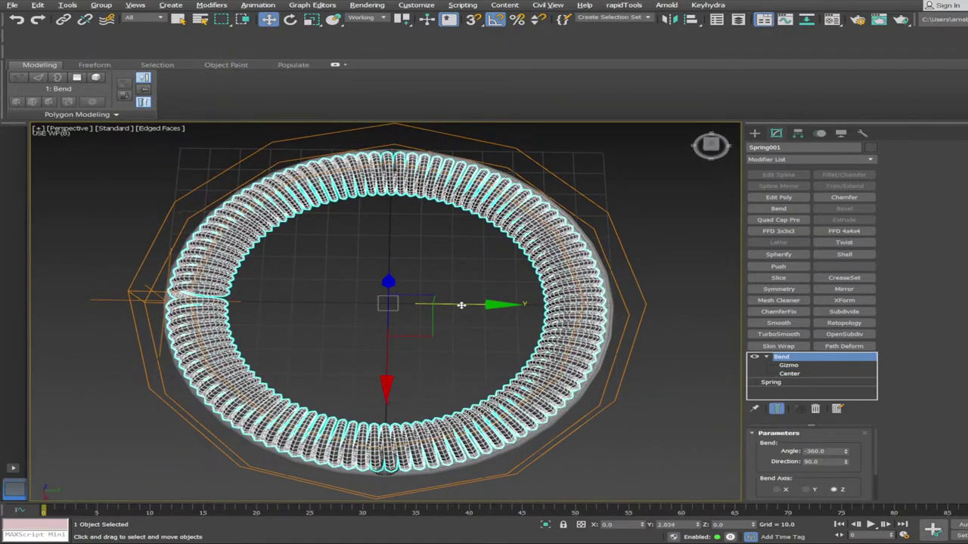
key("s")
left_click_drag(465, 331, 394, 378)
key("s")
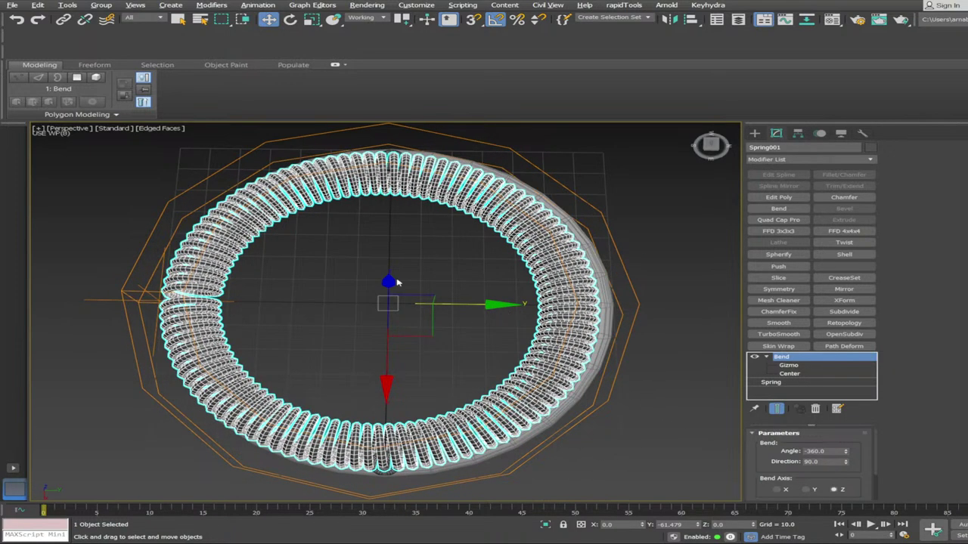
Return to the base Spring parameters and try a thicker round wire diameter
left_click(772, 382)
mouse_move(875, 445)
left_mouse_down()
mouse_move(877, 456)
mouse_move(861, 457)
left_mouse_up()
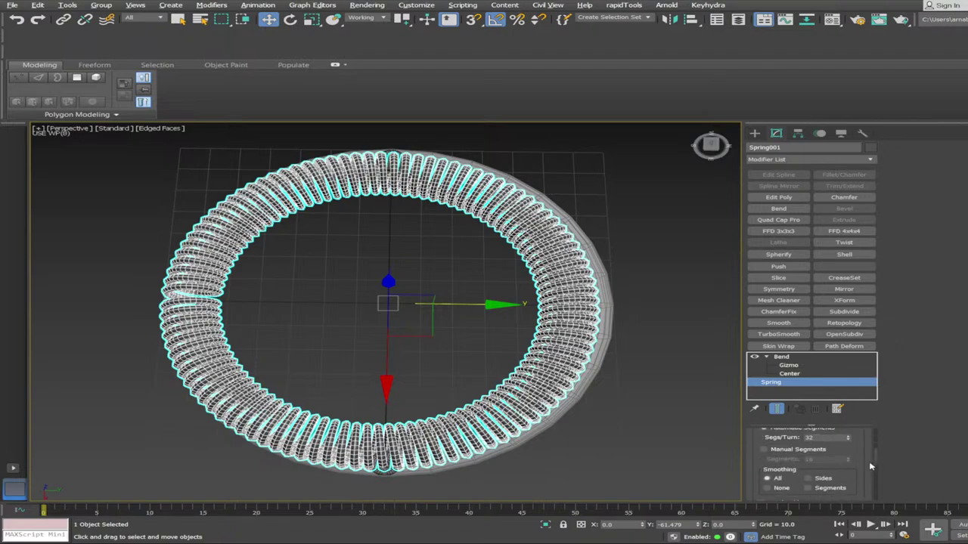
scroll(870, 467, "down", 4)
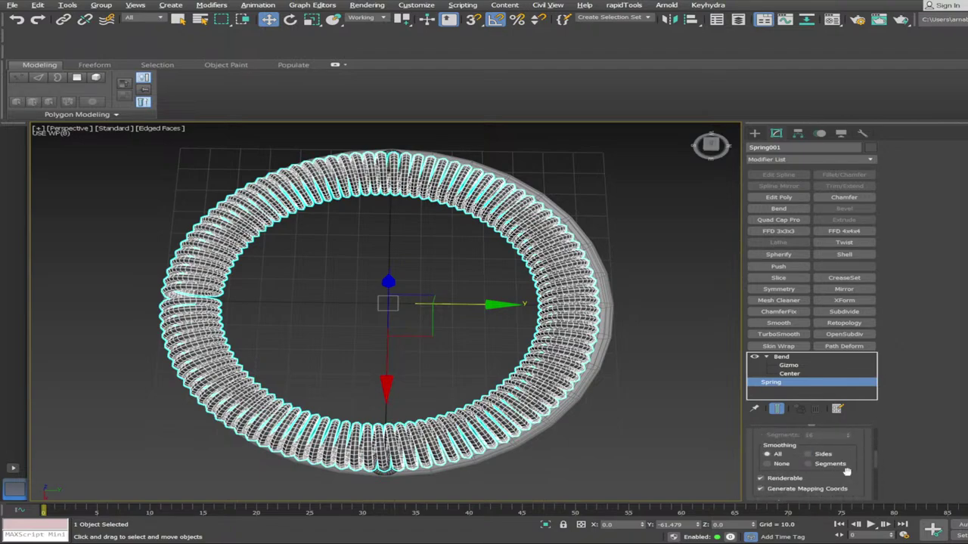
scroll(847, 472, "down", 2)
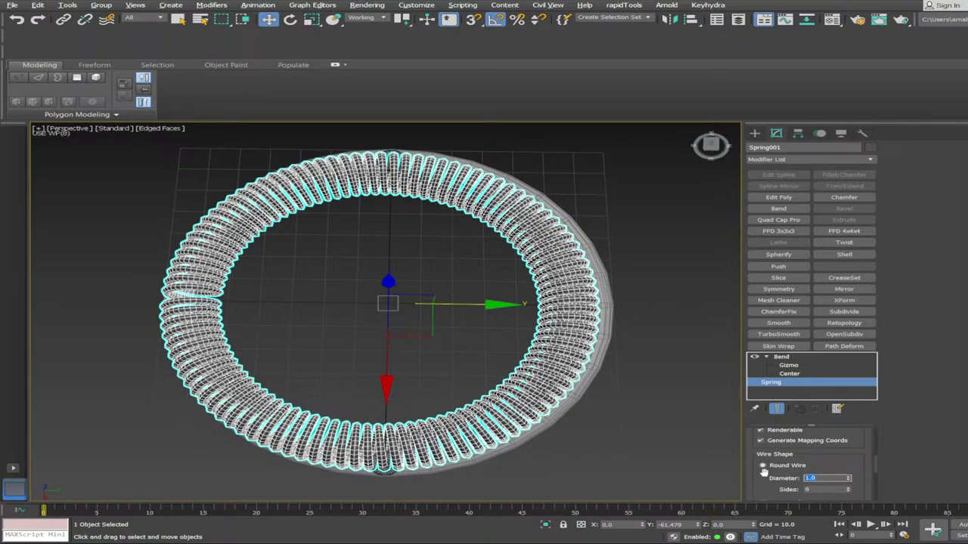
key("Return")
middle_click_drag(642, 387, 637, 310, "alt")
scroll(640, 339, "up", 2)
scroll(393, 386, "up", 3)
middle_click_drag(458, 447, 418, 328, "alt")
scroll(430, 288, "down", 4)
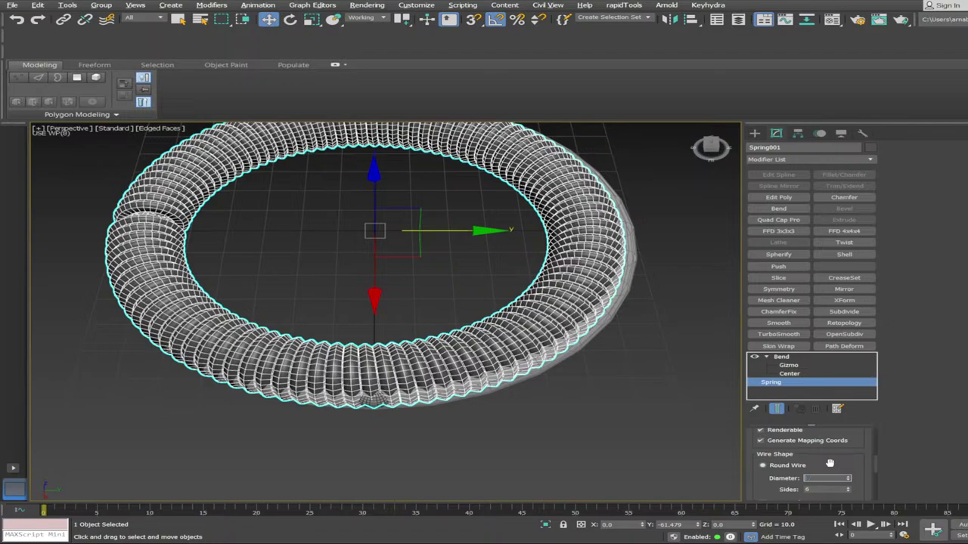
Set the base spring's round wire diameter to 1 and reduce it further to 0.5
type("1")
key("Return")
middle_click_drag(703, 419, 903, 452, "alt")
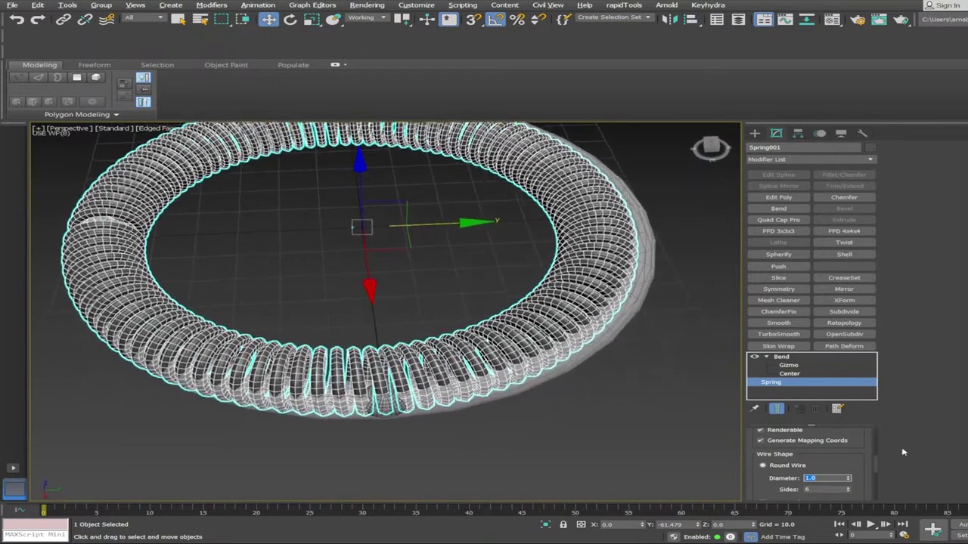
type("0.5")
key("Return")
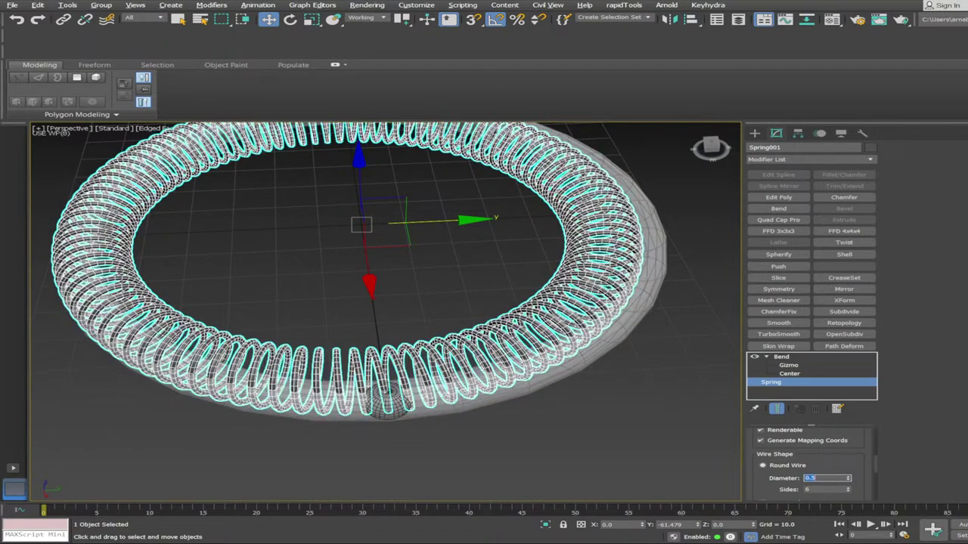
middle_click_drag(719, 431, 715, 257, "alt")
Reselect the spring ring and align it to the torus
left_click(480, 289)
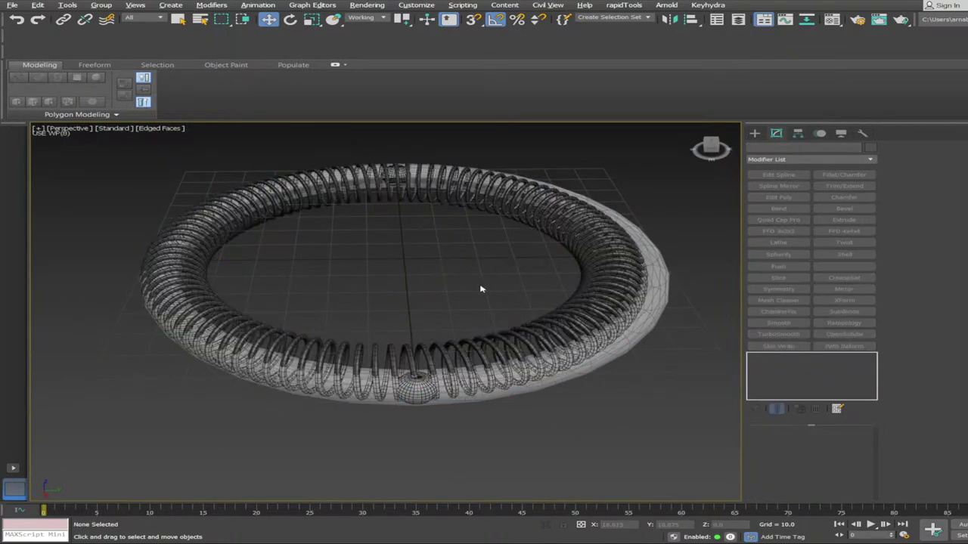
left_click(507, 343)
key("alt+a")
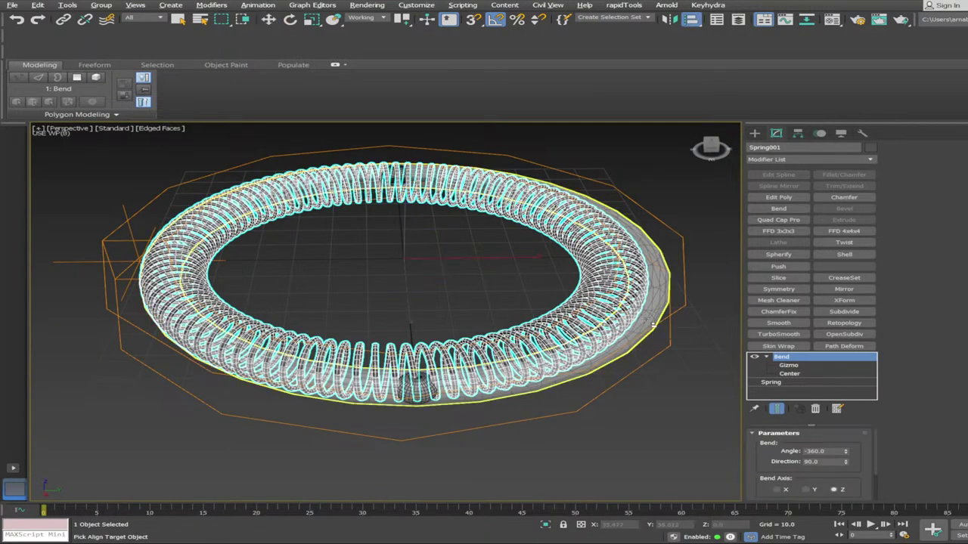
left_click(650, 312)
left_click(529, 254)
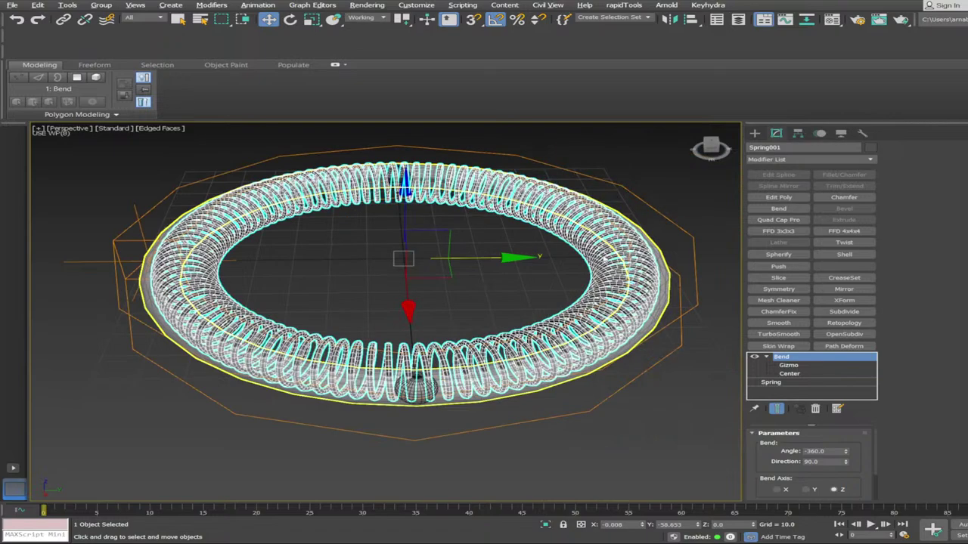
Scale the spring ring uniformly to about 340% and check that its coils enclose the torus
middle_click_drag(614, 245, 578, 320, "alt")
key("r")
middle_click_drag(386, 317, 399, 291, "alt")
scroll(398, 291, "up", 4)
left_click_drag(429, 267, 426, 262)
middle_click_drag(425, 270, 405, 279, "alt")
scroll(598, 292, "down", 2)
middle_click_drag(598, 303, 600, 283, "alt")
scroll(677, 330, "up", 4)
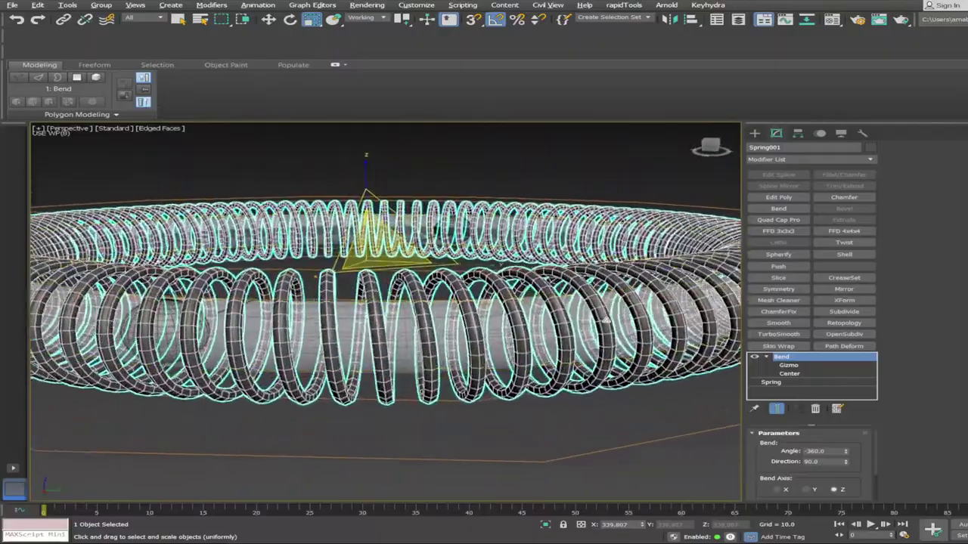
scroll(678, 330, "down", 3)
middle_click_drag(678, 333, 655, 338, "alt")
scroll(654, 337, "down", 3)
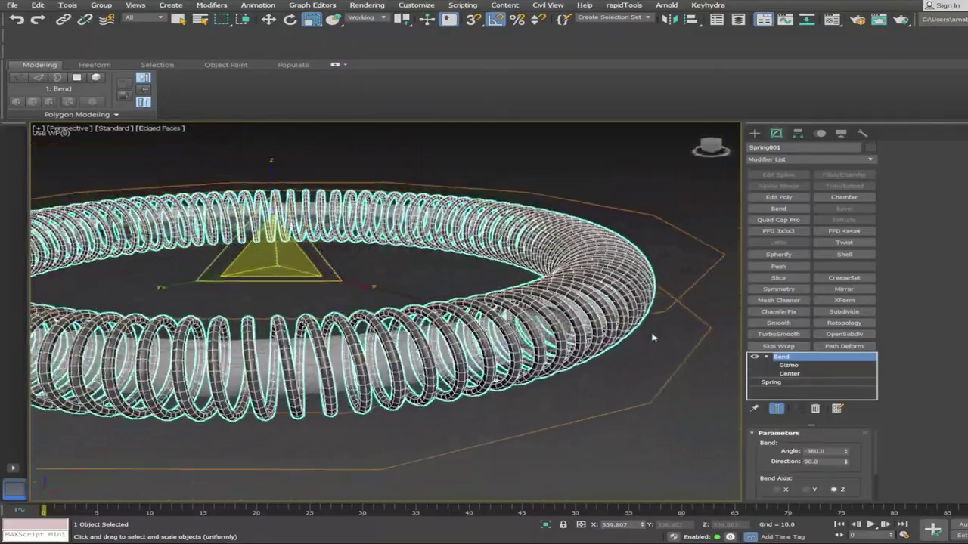
Change the spring ring's object colour to orange
middle_click_drag(546, 321, 533, 327, "alt")
scroll(533, 326, "up", 1)
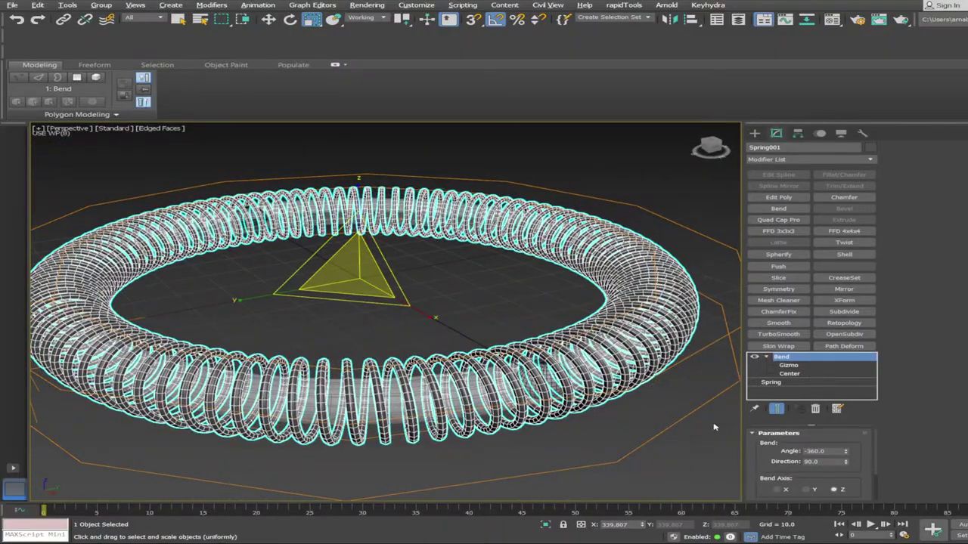
left_click(523, 285)
middle_click_drag(522, 287, 522, 290, "alt")
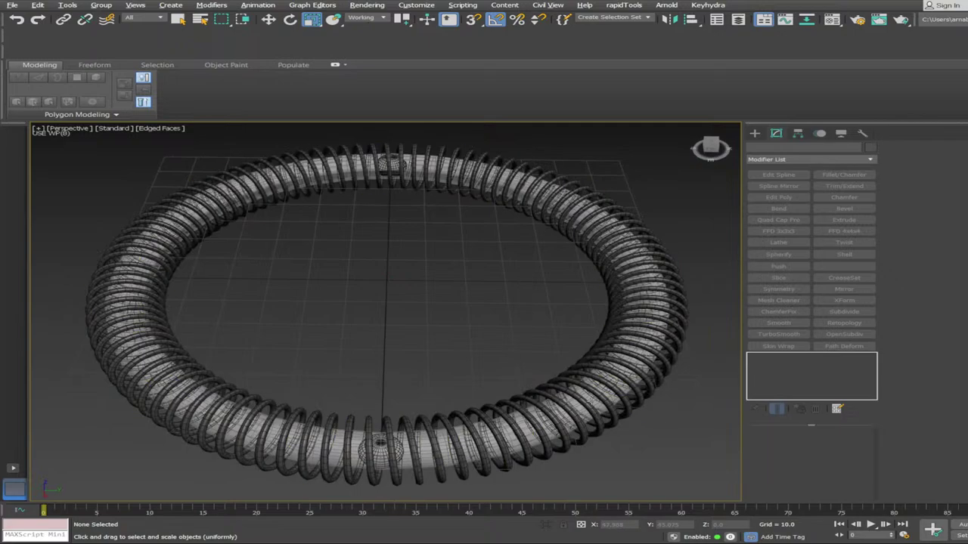
left_click(613, 403)
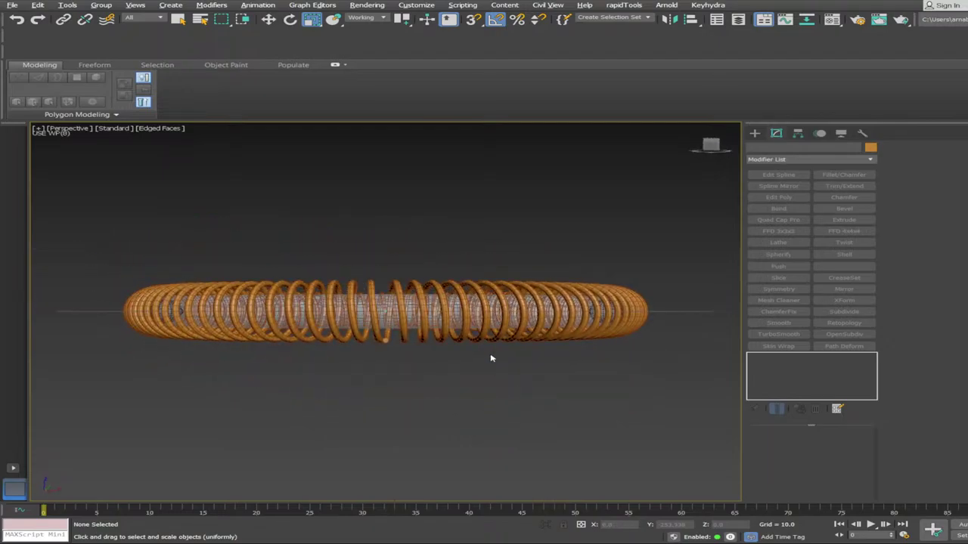
Select the spring ring, switch to the Local reference coordinate system and try scaling it uniformly, then undo the scaling
middle_click_drag(491, 359, 492, 390, "alt")
scroll(492, 391, "up", 3)
scroll(405, 325, "up", 2)
middle_click_drag(405, 325, 414, 376, "alt")
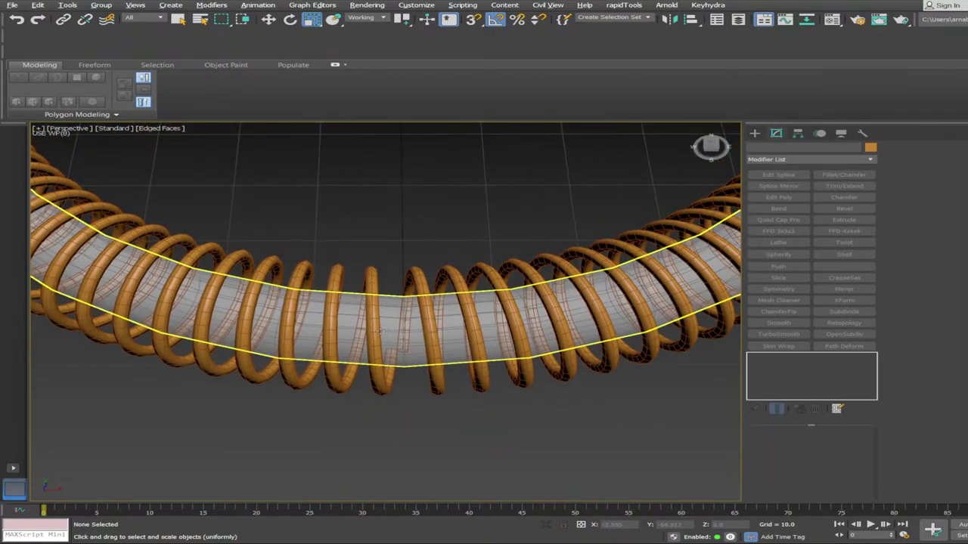
left_click(407, 330)
scroll(407, 330, "down", 4)
middle_click_drag(452, 282, 496, 371)
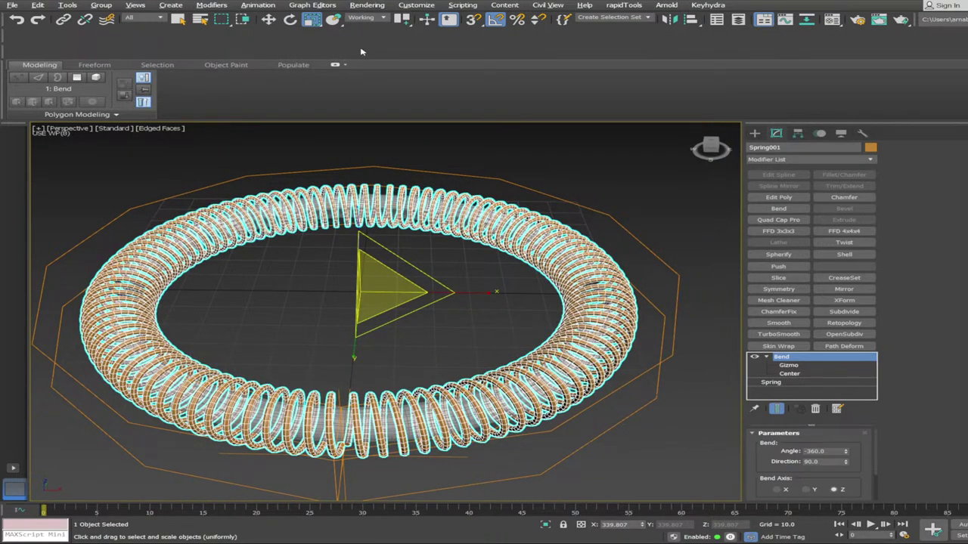
middle_click_drag(358, 257, 366, 241, "alt")
scroll(226, 356, "up", 4)
middle_click_drag(227, 355, 175, 318, "alt")
left_click_drag(189, 318, 188, 327)
key("ctrl+z")
scroll(189, 326, "down", 5)
middle_click_drag(406, 241, 456, 320)
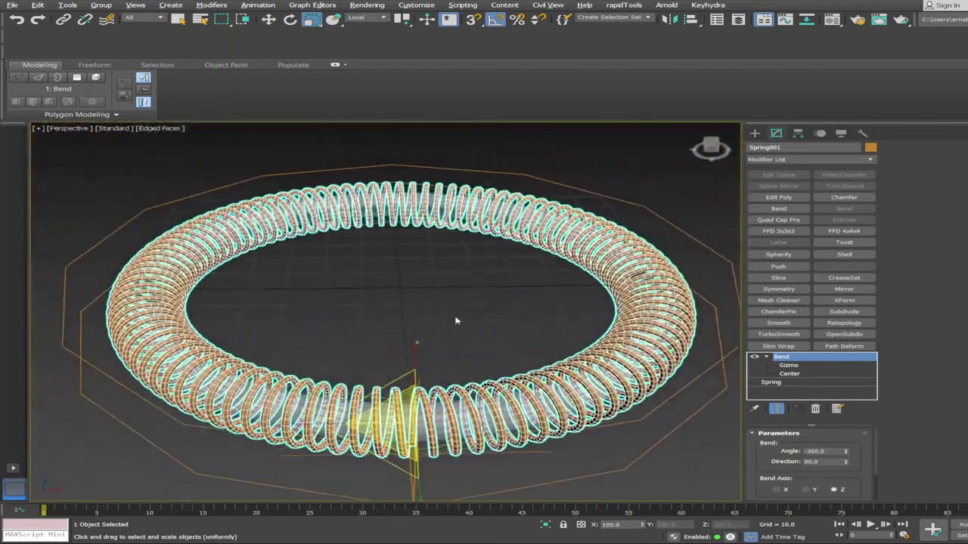
Try repositioning the Bend modifier's centre and gizmo on the spring ring, then undo the move
scroll(456, 320, "up", 1)
middle_click_drag(429, 399, 408, 431, "alt")
scroll(408, 431, "down", 1)
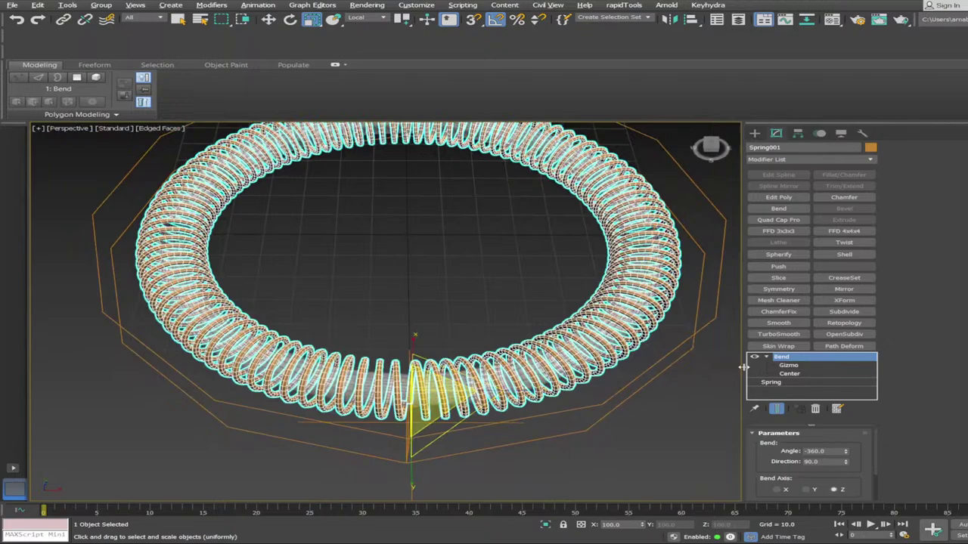
left_click(790, 366)
left_click(792, 375)
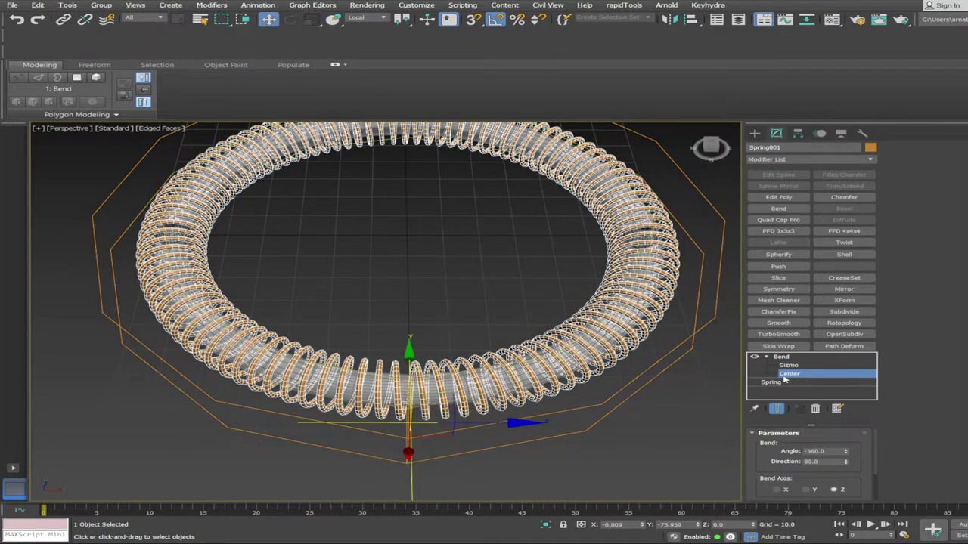
middle_click_drag(529, 366, 454, 347, "alt")
left_click_drag(457, 349, 419, 335)
scroll(469, 340, "down", 1)
middle_click_drag(737, 352, 586, 377, "alt")
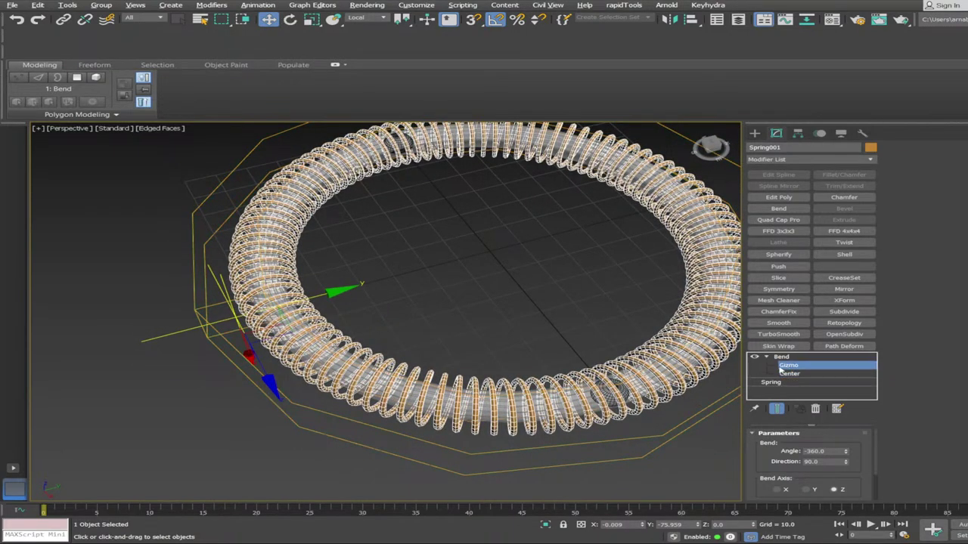
left_click_drag(333, 297, 357, 291)
key("ctrl+z")
Move only the spring ring's pivot to the middle of the ring and reselect the ring
left_click(798, 134)
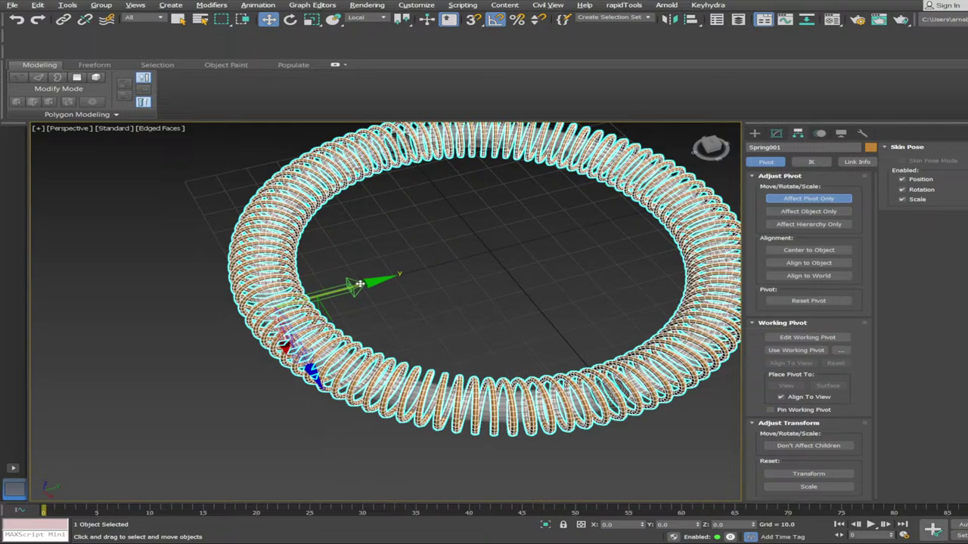
left_click_drag(360, 284, 508, 270)
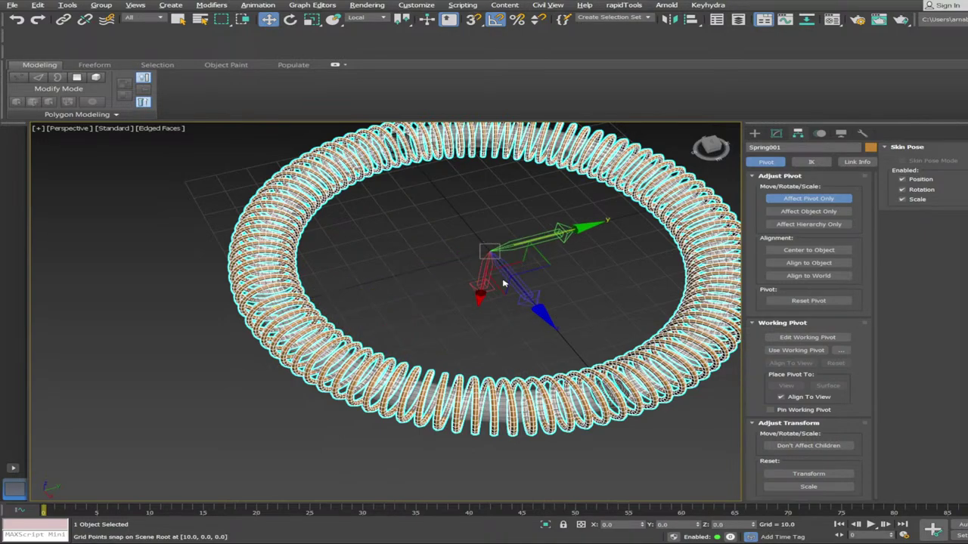
left_click(439, 244)
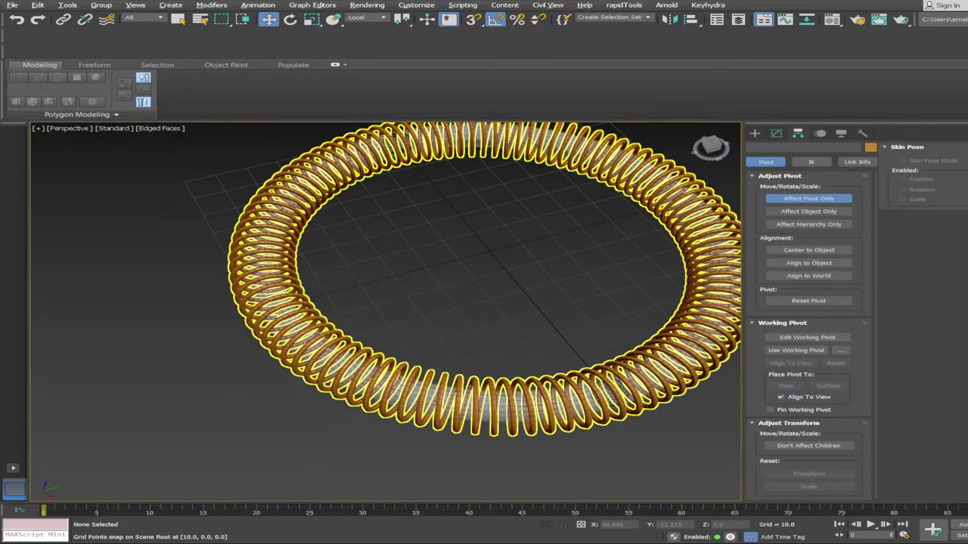
left_click(478, 388)
middle_click_drag(526, 304, 468, 306, "alt")
scroll(544, 261, "up", 4)
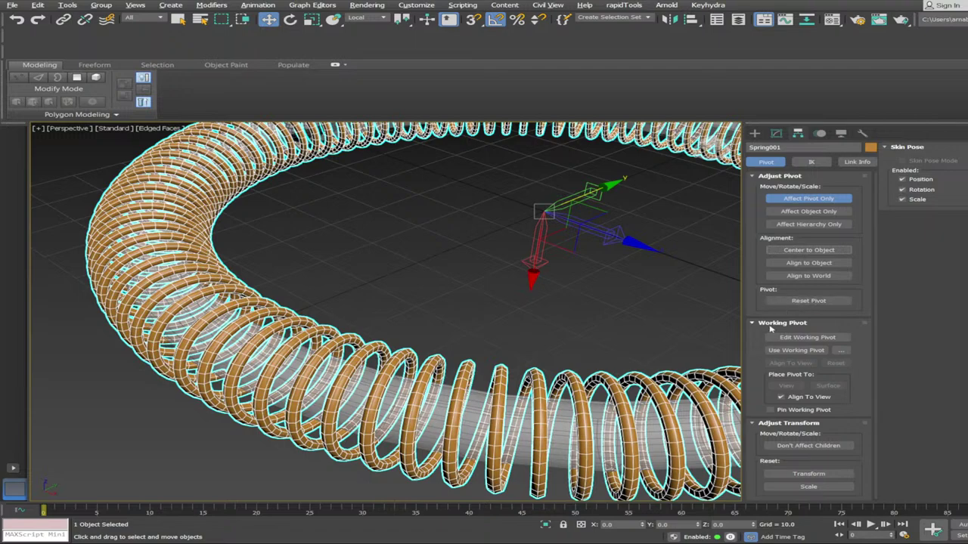
Try scaling the spring ring uniformly about the working pivot and in the Local coordinate system, then undo the scaling
left_click(795, 350)
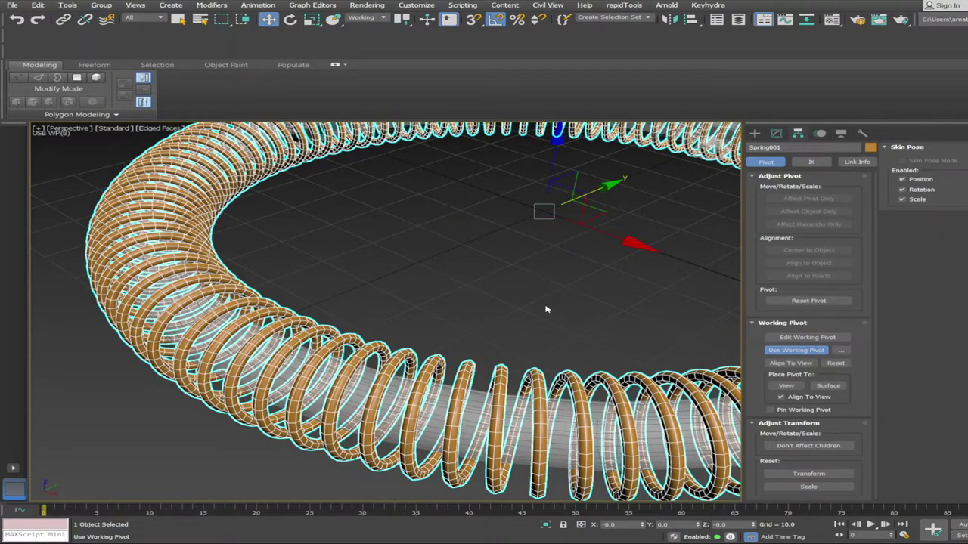
key("e")
key("r")
left_click_drag(541, 210, 545, 208)
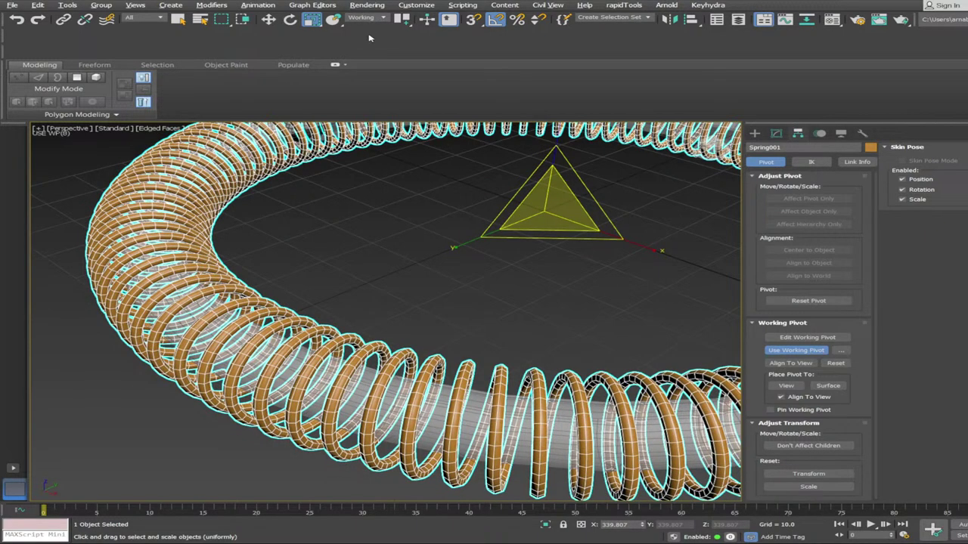
left_click_drag(536, 206, 535, 205)
key("ctrl+z")
scroll(484, 303, "down", 3)
middle_click_drag(587, 311, 581, 333, "alt")
scroll(581, 337, "up", 1)
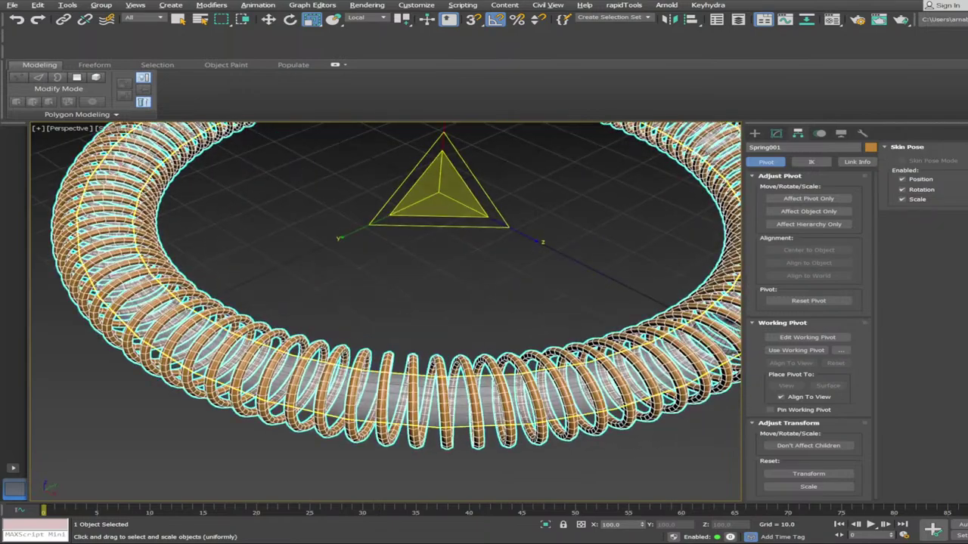
Select the torus and try scaling it in the Local coordinate system, including to about 103%, undoing each attempt
left_click(495, 397)
middle_click_drag(488, 295, 472, 247, "alt")
left_click_drag(431, 207, 430, 204)
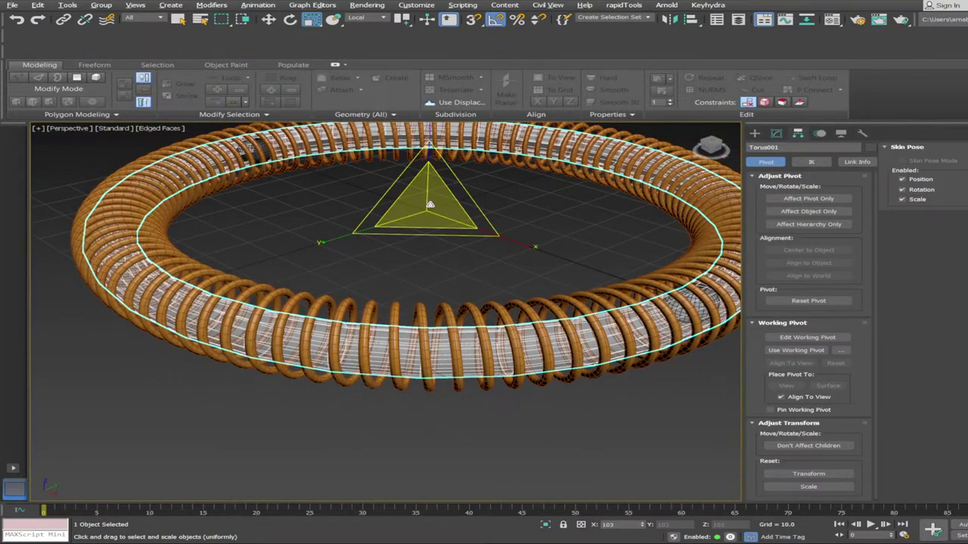
key("ctrl+z")
middle_click_drag(429, 207, 428, 236, "alt")
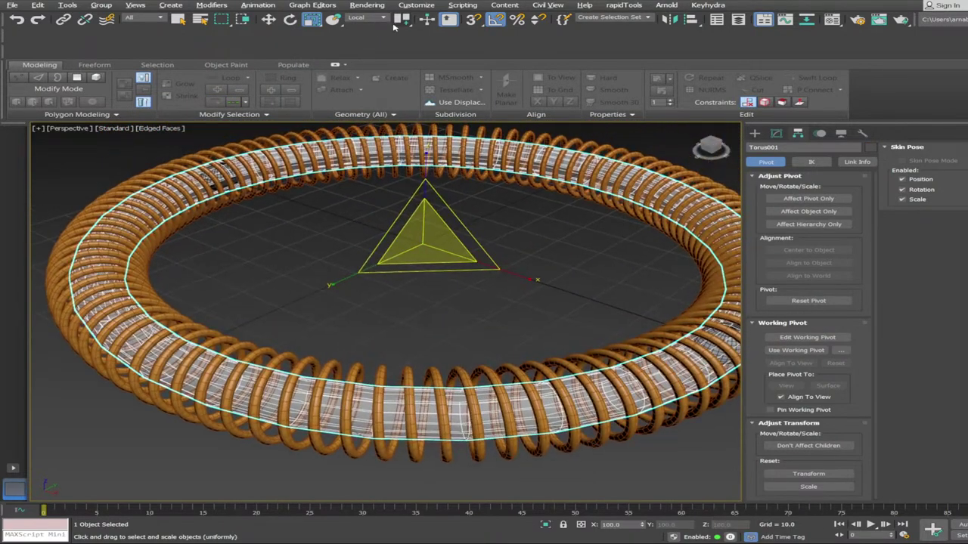
left_click_drag(448, 251, 444, 238)
key("ctrl+z")
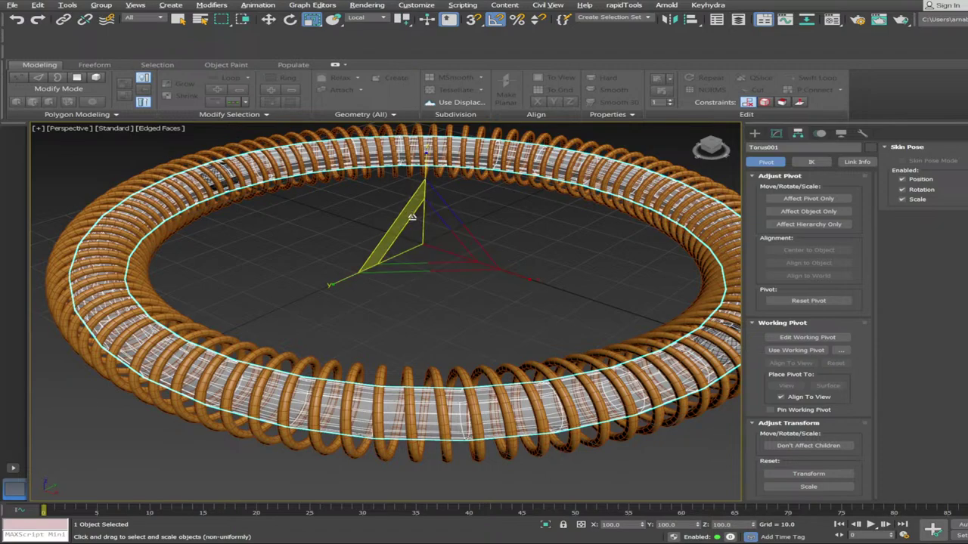
mouse_move(420, 248)
left_mouse_down()
mouse_move(423, 239)
mouse_move(421, 253)
left_mouse_up()
key("ctrl+z")
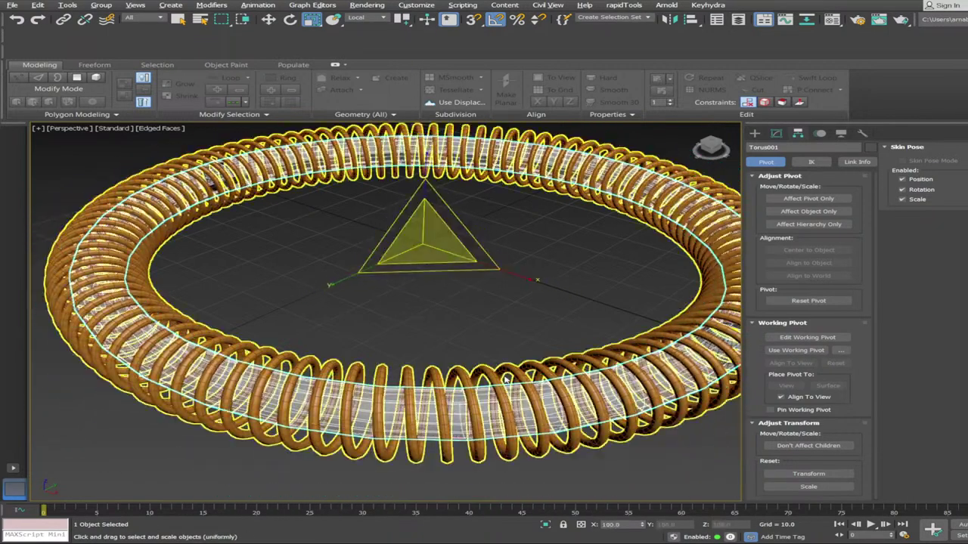
Switch the spring ring's reference coordinate system to World, test a uniform scale, undo it and clear the selection
left_click(501, 371)
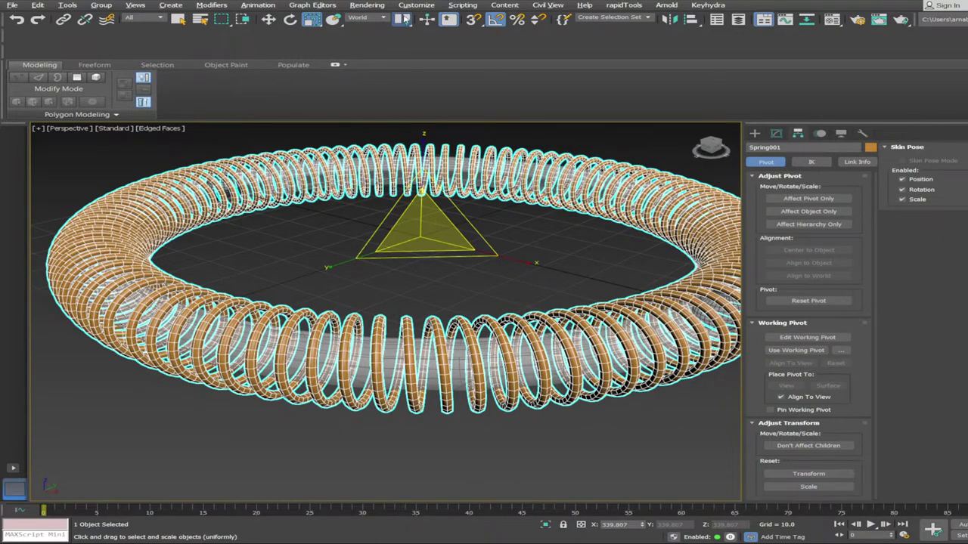
mouse_move(428, 229)
left_mouse_down()
mouse_move(426, 218)
mouse_move(415, 232)
left_mouse_up()
key("ctrl+z")
middle_click_drag(415, 232, 412, 234, "alt")
middle_click_drag(400, 99, 389, 186, "alt")
scroll(389, 185, "down", 3)
left_click(322, 274)
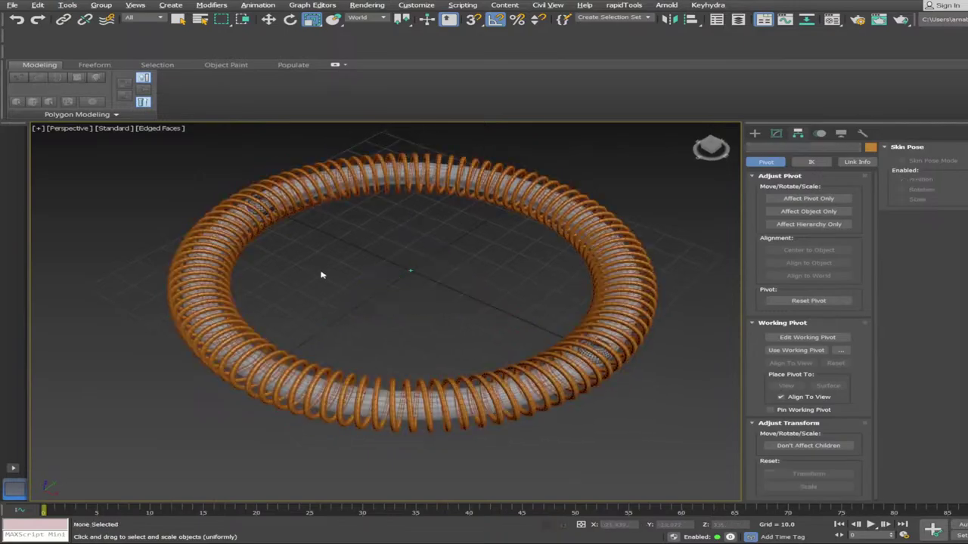
Examine the spacing of the orange coils around the torus and spheres from several angles
middle_click_drag(323, 274, 387, 235, "alt")
scroll(387, 234, "up", 1)
scroll(412, 394, "up", 2)
middle_click_drag(412, 394, 478, 450, "alt")
scroll(560, 326, "down", 2)
middle_click_drag(583, 400, 589, 355, "alt")
scroll(655, 368, "up", 3)
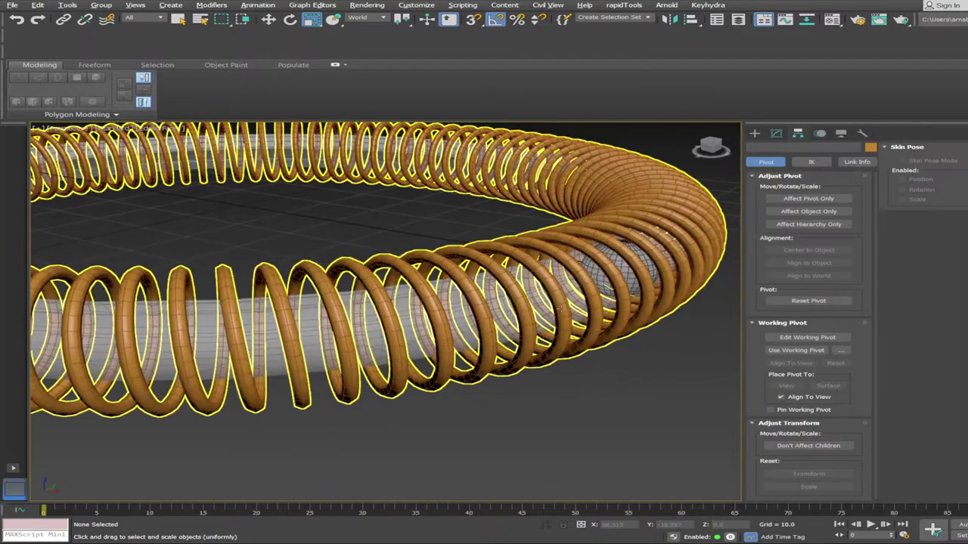
middle_click_drag(643, 325, 506, 336, "alt")
middle_click_drag(363, 231, 348, 292, "alt")
scroll(348, 292, "down", 2)
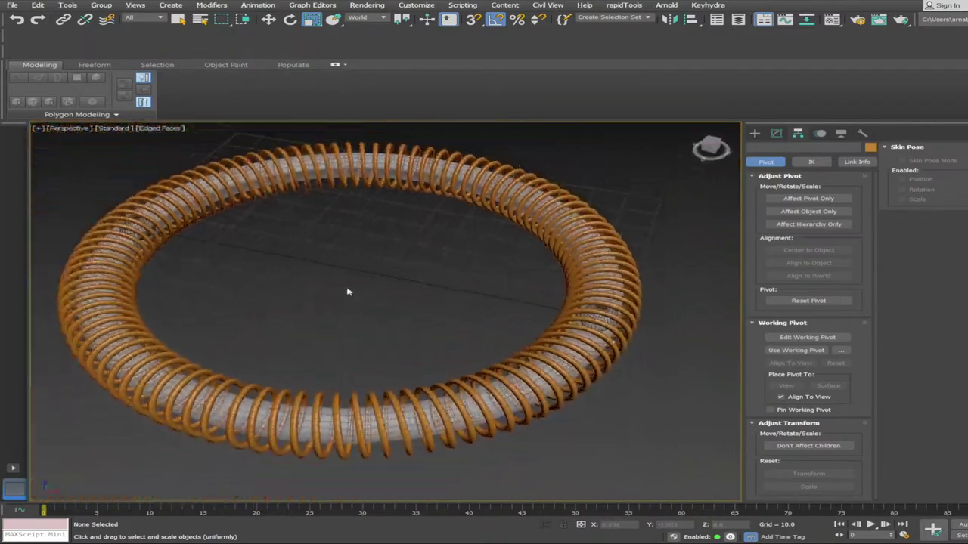
middle_click_drag(455, 284, 419, 314, "alt")
scroll(418, 315, "up", 2)
scroll(418, 314, "up", 1)
Window-select the thin rod across the ring to check its placement between the spheres, then clear the selection
left_click_drag(361, 245, 454, 363)
scroll(446, 363, "down", 2)
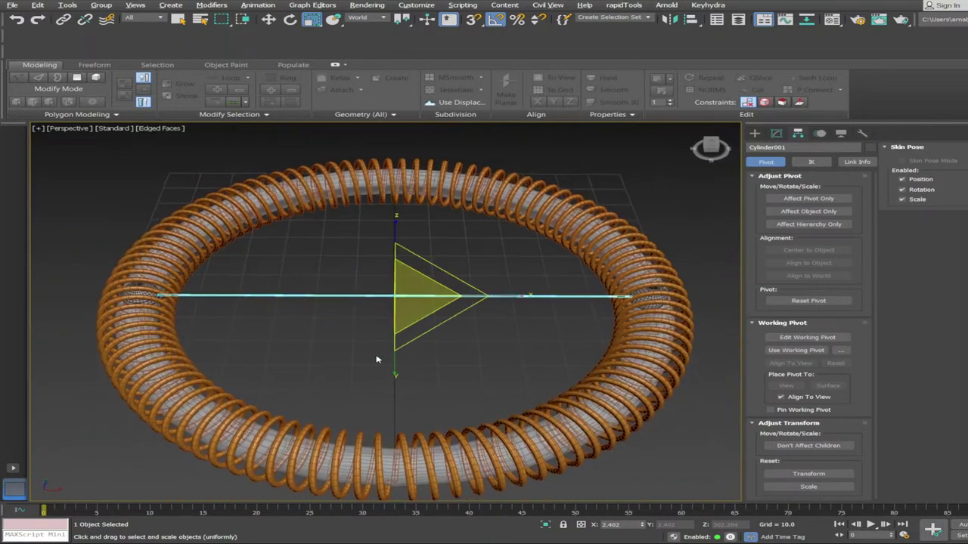
left_click(322, 363)
left_click_drag(365, 303, 371, 335, "alt")
middle_click_drag(371, 335, 371, 346, "alt")
left_click_drag(367, 276, 441, 353)
middle_click_drag(455, 410, 482, 382, "alt")
left_click(482, 386)
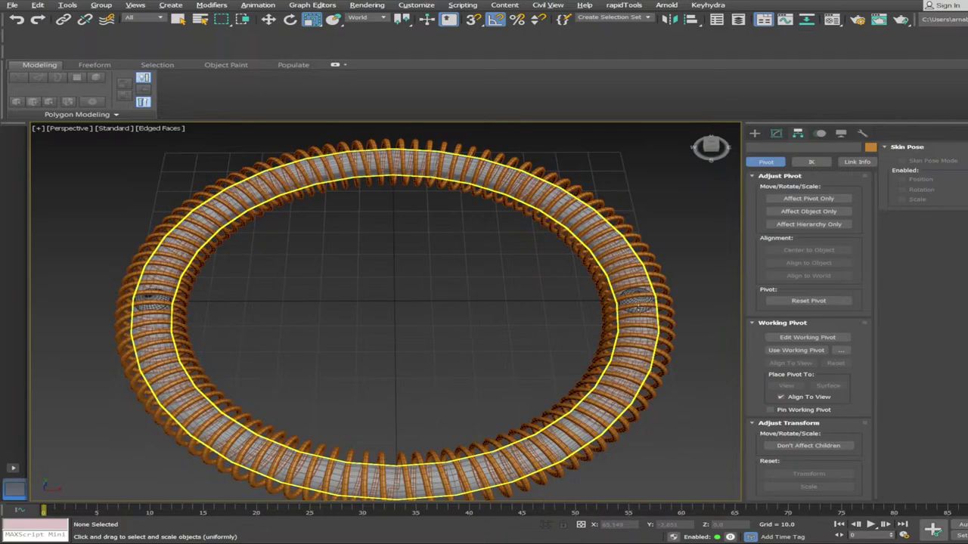
Select the spring ring, check its seam, and show the Standard Primitives for object creation
left_click(641, 333)
middle_click_drag(642, 358, 673, 340, "alt")
scroll(673, 341, "up", 4)
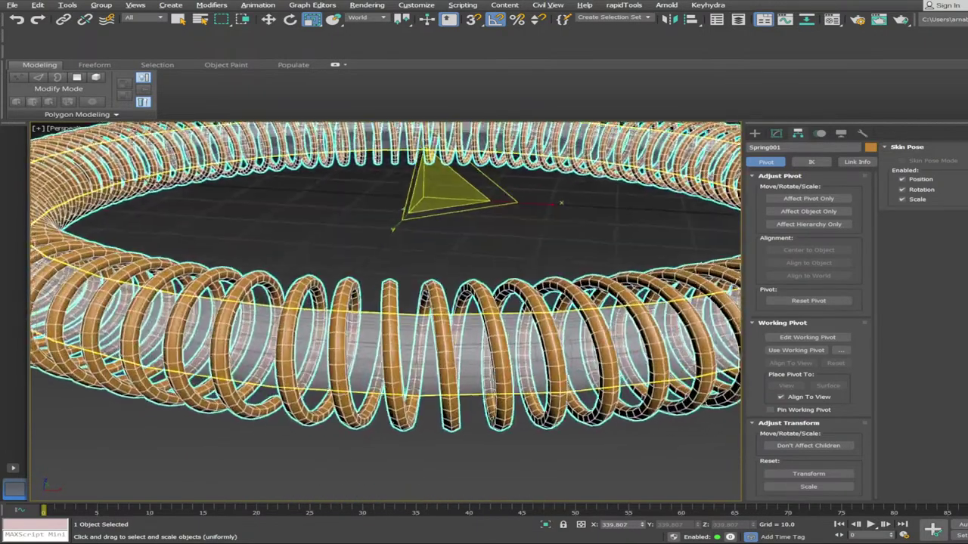
middle_click_drag(685, 195, 734, 228, "alt")
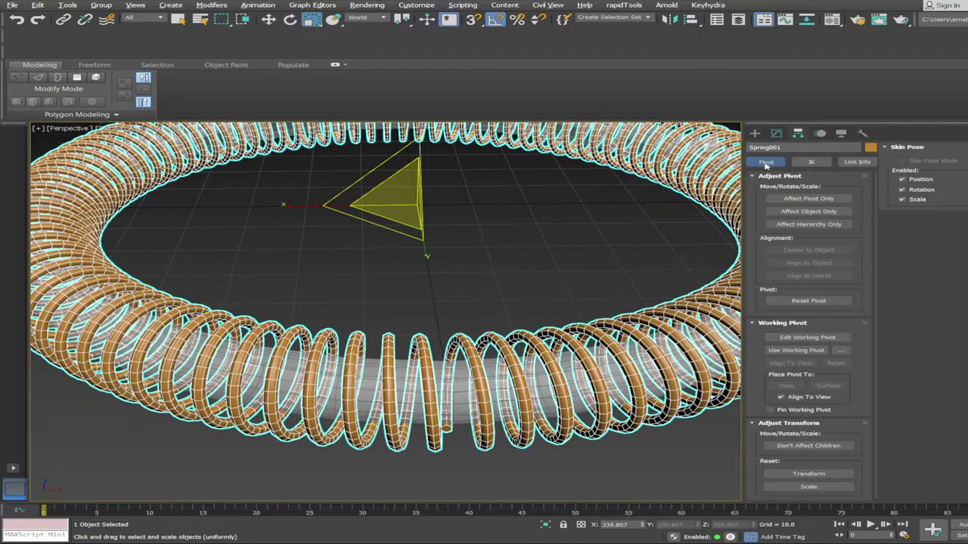
left_click(755, 134)
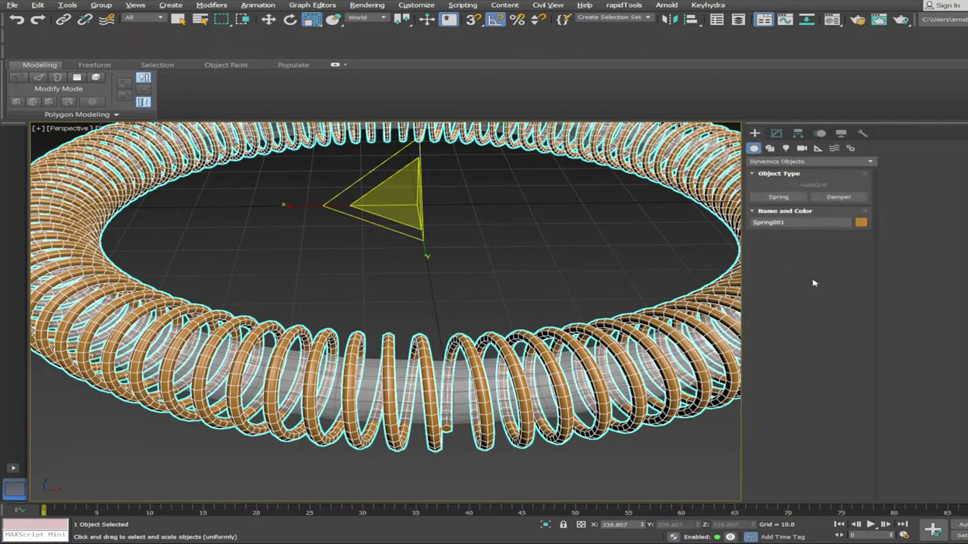
left_click(797, 170)
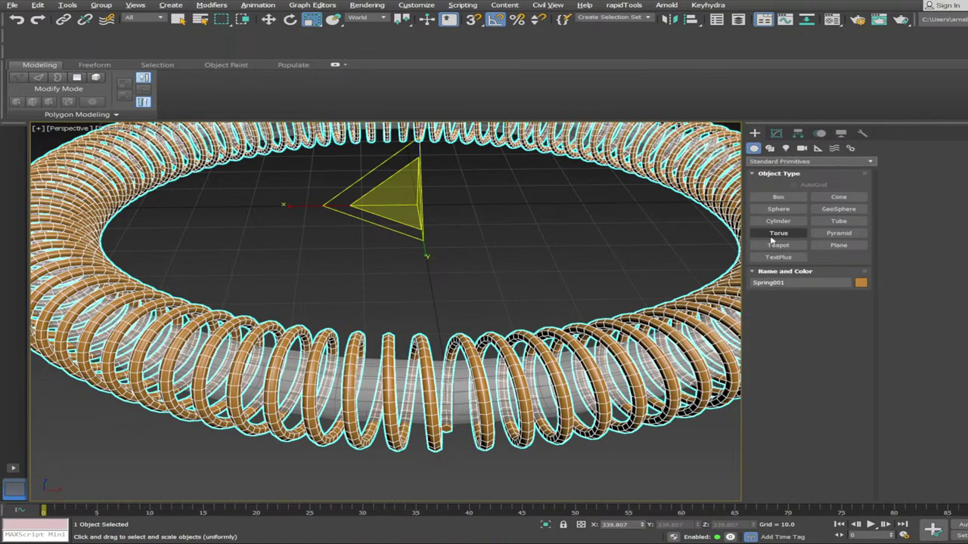
Remove the spring ring from the viewport, keeping the torus, the two spheres and the rod
left_click(504, 263)
scroll(503, 263, "down", 2)
middle_click_drag(445, 336, 430, 308, "alt")
left_click(462, 281)
middle_click_drag(462, 281, 448, 309, "alt")
left_click(470, 309)
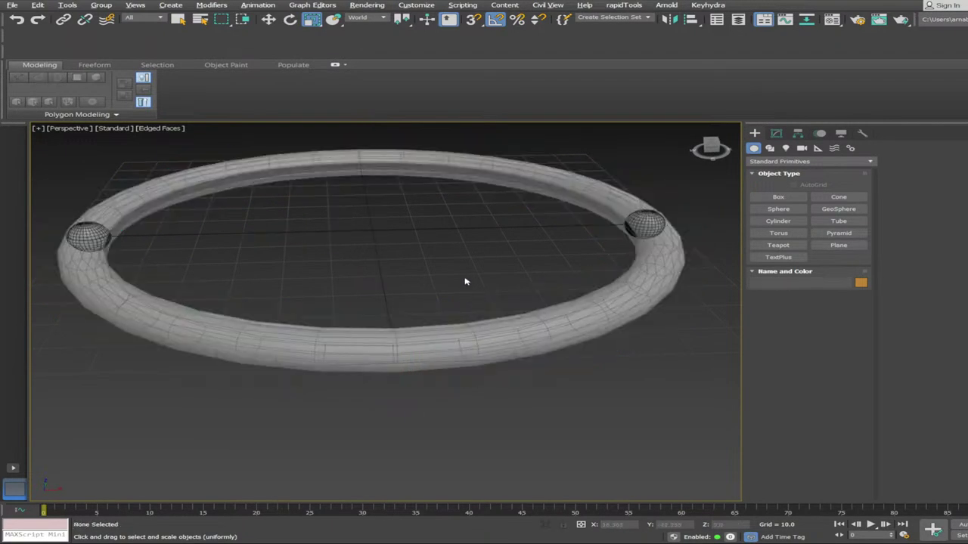
Examine both spheres up close where they meet the torus and the thin rod
scroll(465, 280, "up", 10)
scroll(553, 297, "up", 3)
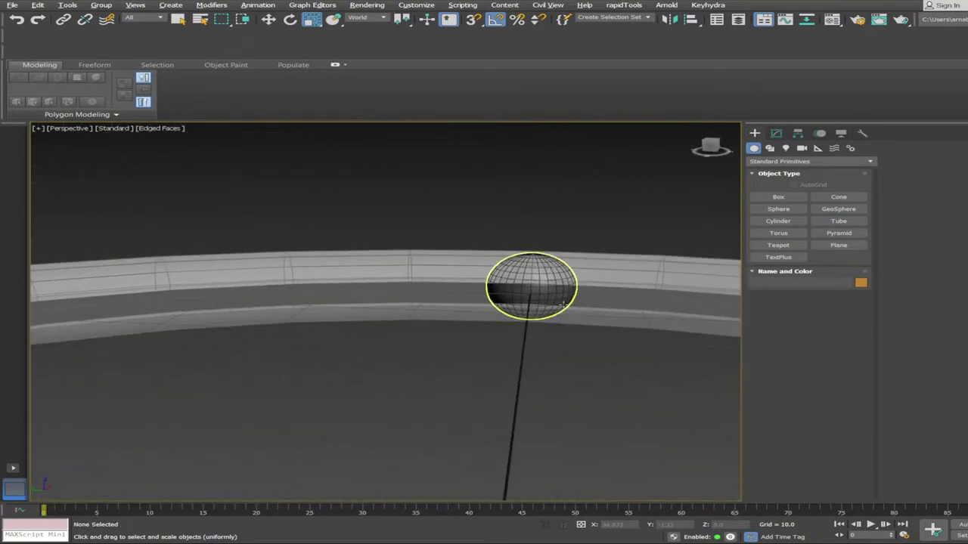
left_click(553, 298)
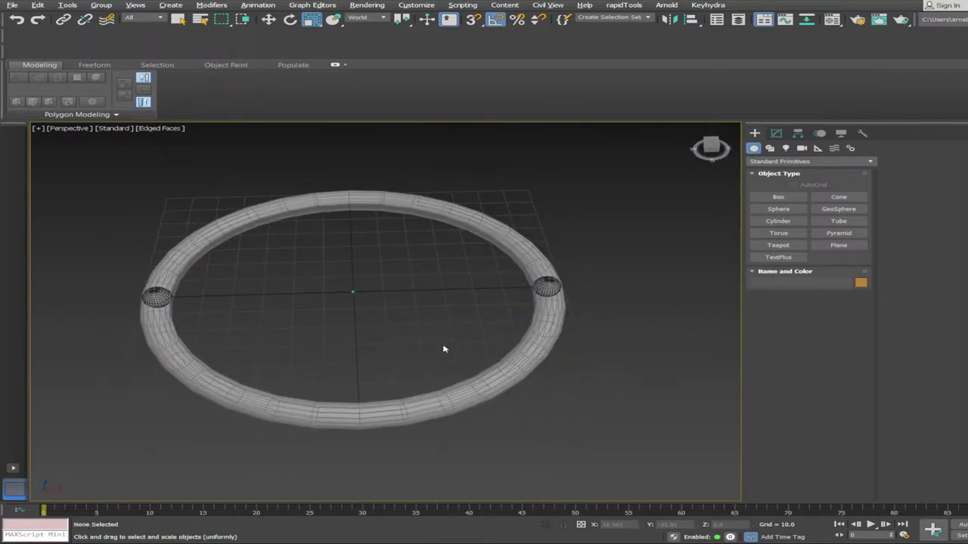
scroll(443, 347, "up", 5)
scroll(645, 295, "up", 6)
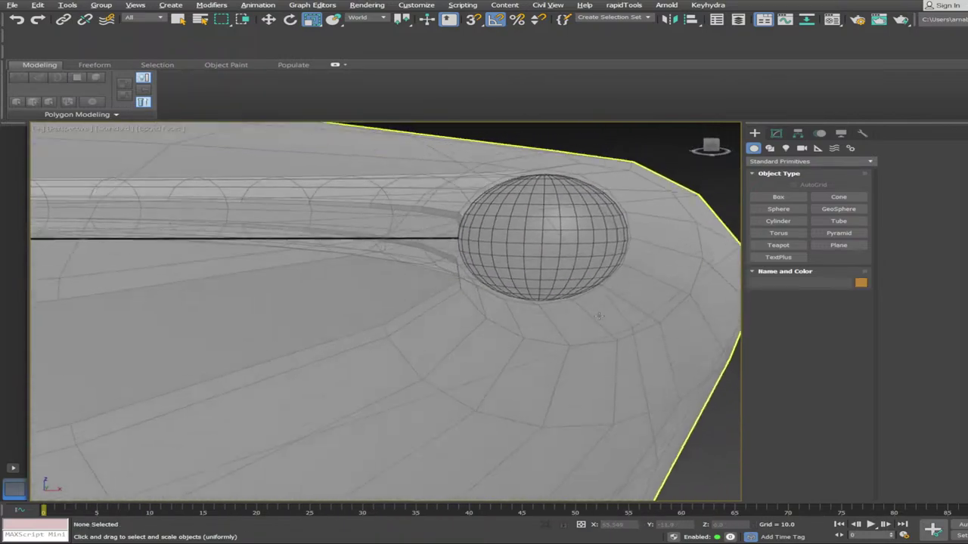
middle_click_drag(599, 316, 447, 308, "alt")
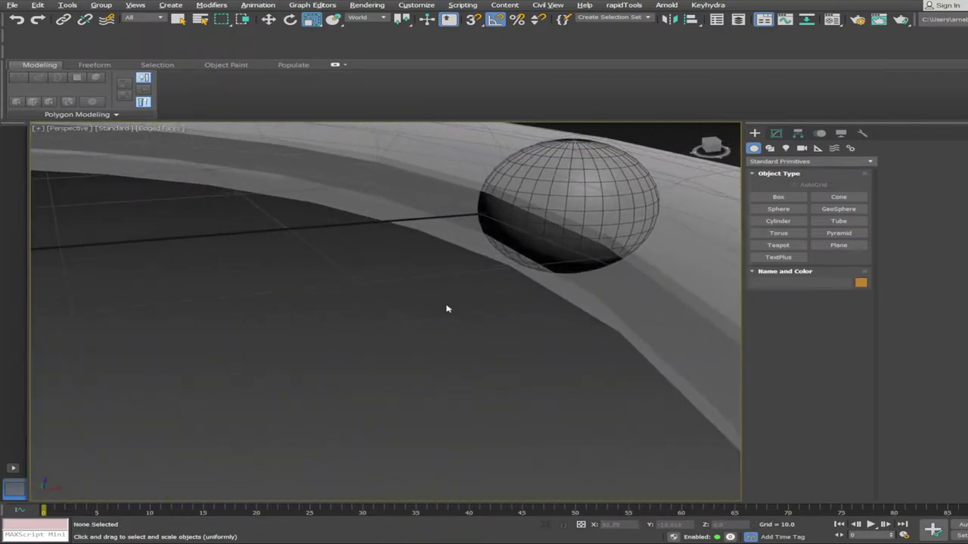
Inspect from several angles how deeply each sphere sits in the torus tube at the rod's two ends
scroll(447, 308, "up", 3)
left_click(696, 260)
scroll(695, 262, "down", 3)
middle_click_drag(694, 261, 491, 380)
left_click(439, 419)
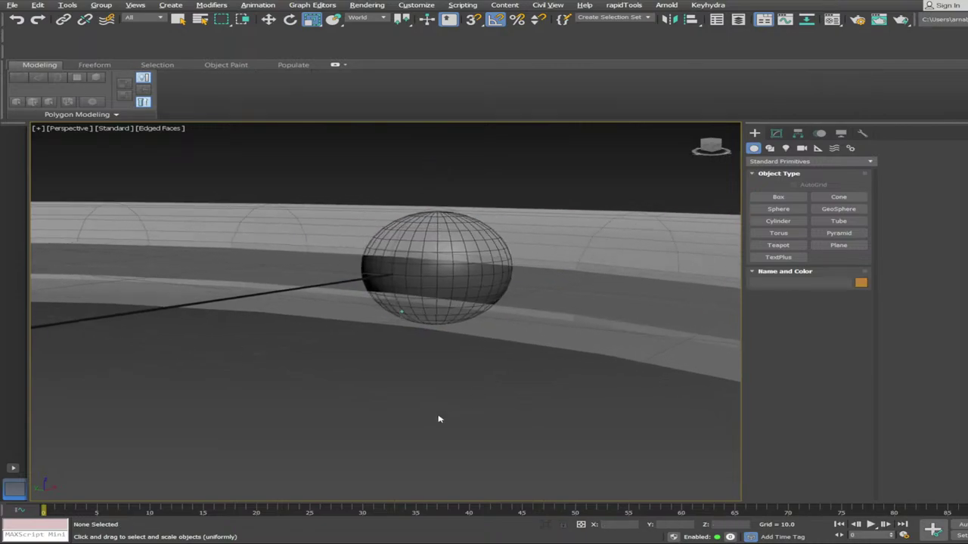
middle_click_drag(438, 419, 545, 344, "alt")
scroll(525, 335, "up", 4)
scroll(484, 253, "down", 8)
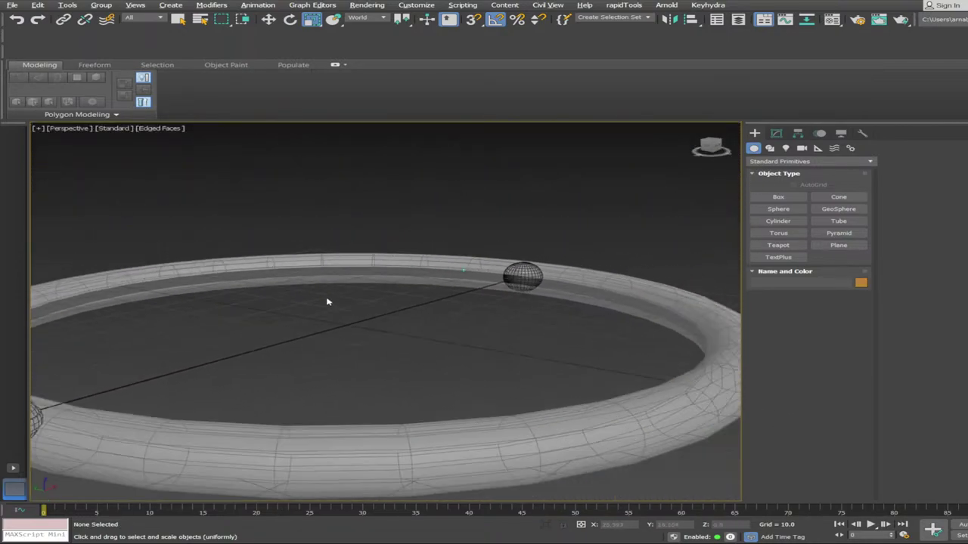
scroll(249, 341, "up", 5)
scroll(241, 379, "down", 3)
middle_click_drag(242, 379, 332, 359, "alt")
scroll(333, 358, "up", 5)
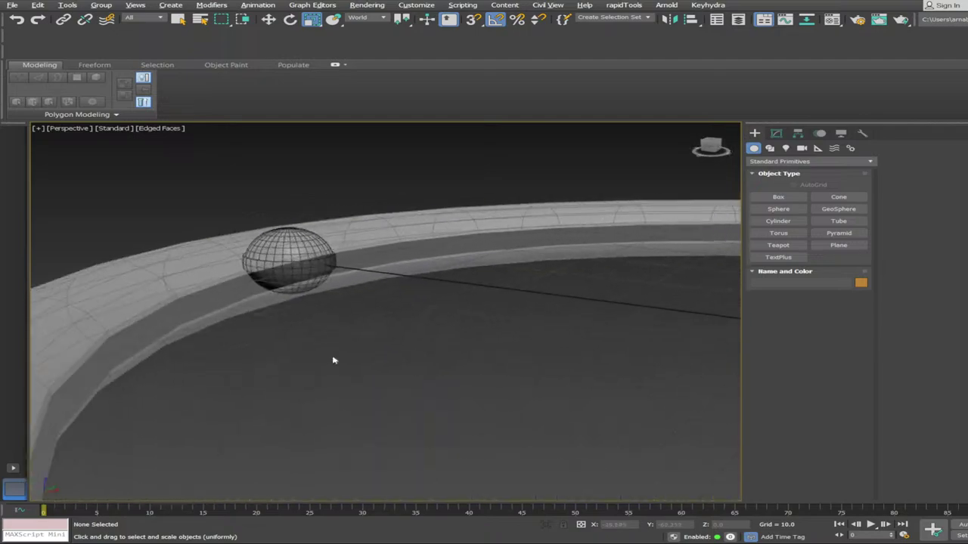
Select one of the spheres, survey its placement on the whole ring from above, and clear the selection
left_click(142, 276)
middle_click_drag(193, 309, 291, 337, "alt")
scroll(467, 380, "down", 8)
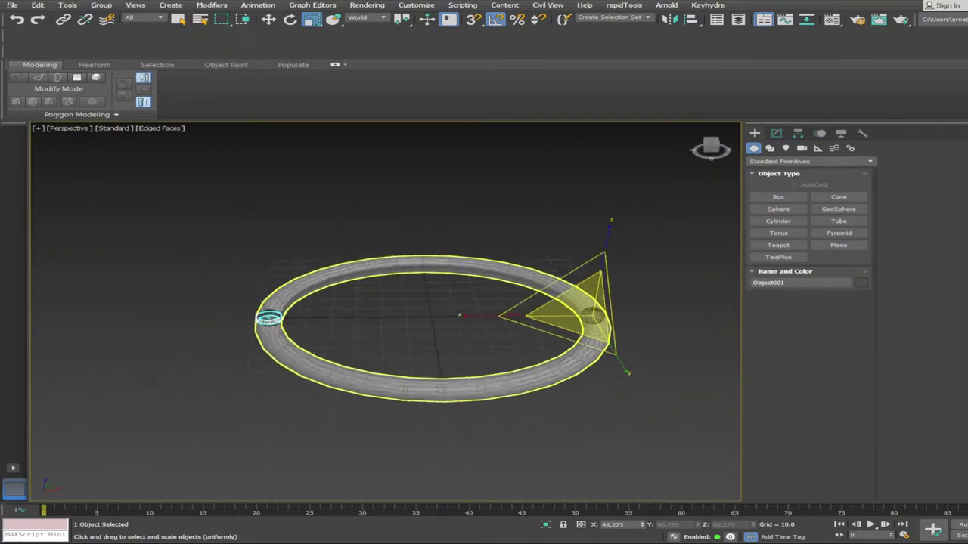
middle_click_drag(306, 374, 331, 412, "alt")
scroll(436, 439, "up", 3)
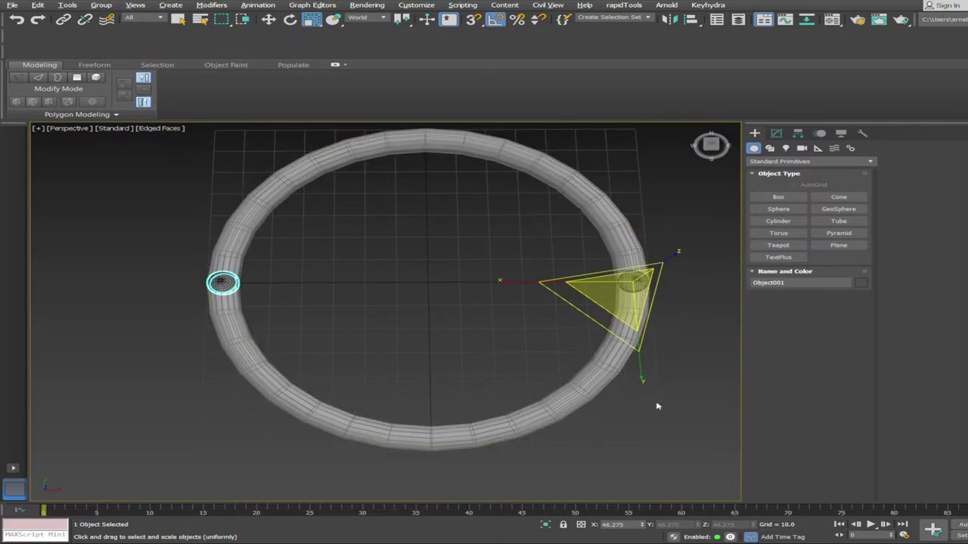
mouse_move(529, 302)
middle_mouse_down("alt")
mouse_move(244, 128)
mouse_move(527, 388)
mouse_move(666, 419)
mouse_move(665, 396)
mouse_move(662, 407)
middle_mouse_up("alt")
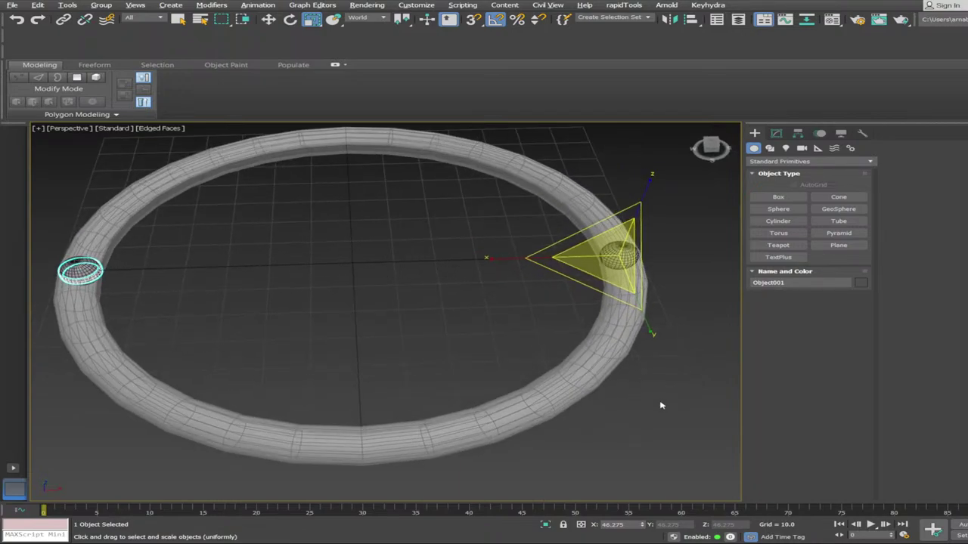
left_click(661, 406)
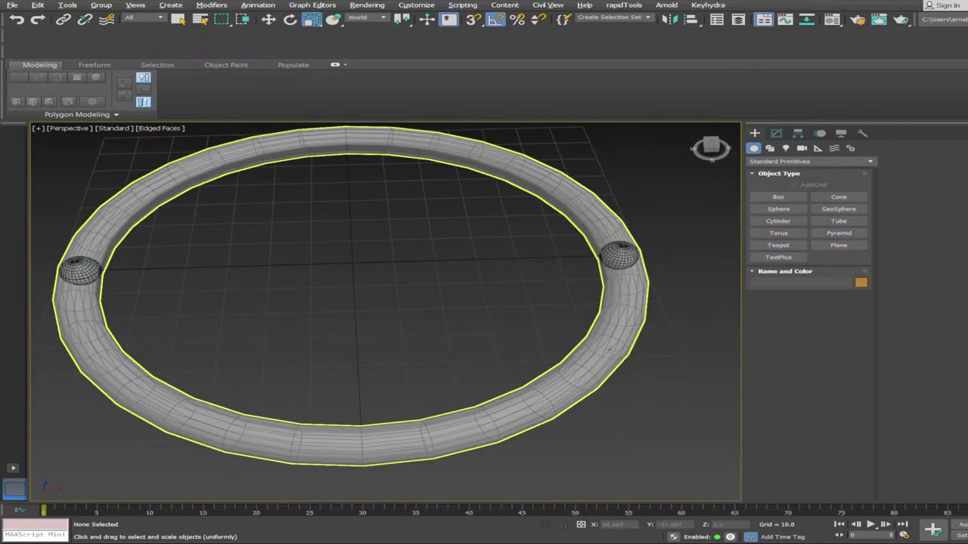
Try to scale the torus down uniformly to 72% about the working pivot, and undo the scaling
left_click(608, 350)
scroll(605, 320, "up", 2)
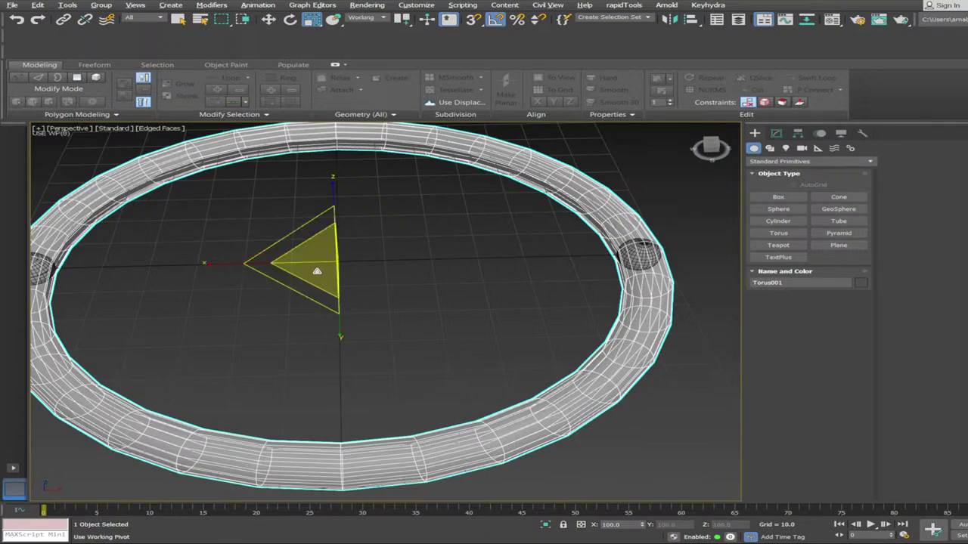
left_click_drag(310, 265, 311, 281)
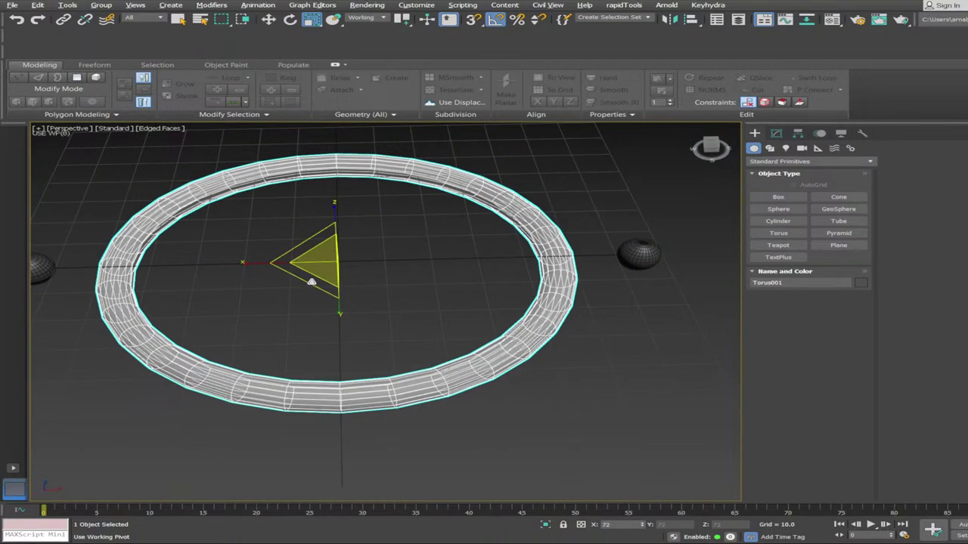
key("ctrl+z")
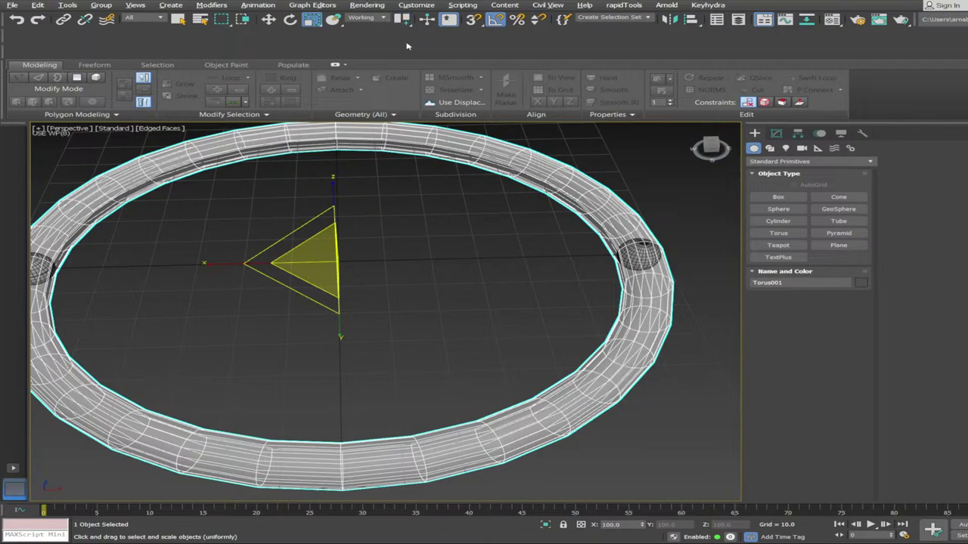
left_click_drag(318, 254, 318, 265)
key("ctrl+z")
key("ctrl+z")
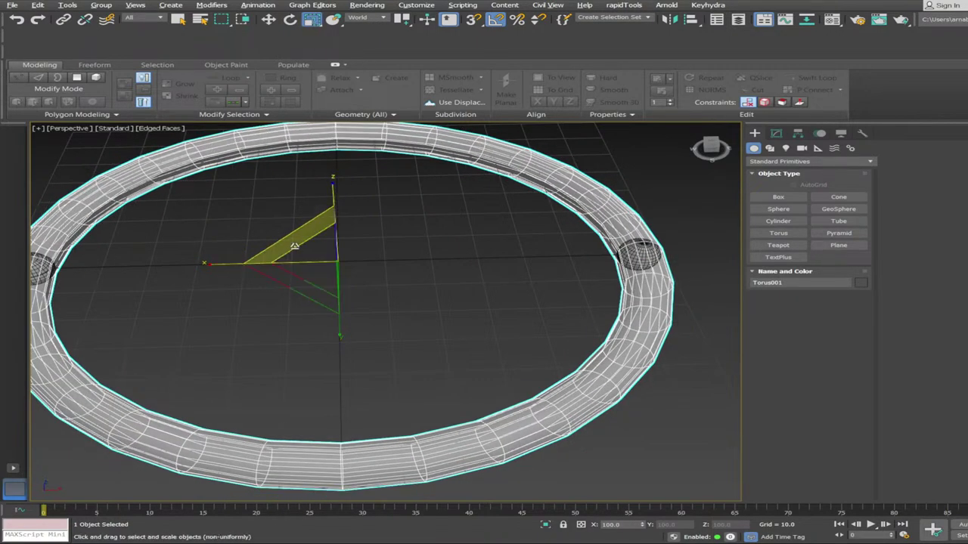
Try the non-uniform and squash scale modes on the torus, cancel each scaling, and return to uniform scale
mouse_move(321, 259)
left_mouse_down()
mouse_move(322, 232)
mouse_move(320, 273)
mouse_move(319, 255)
left_mouse_up()
right_click(319, 256)
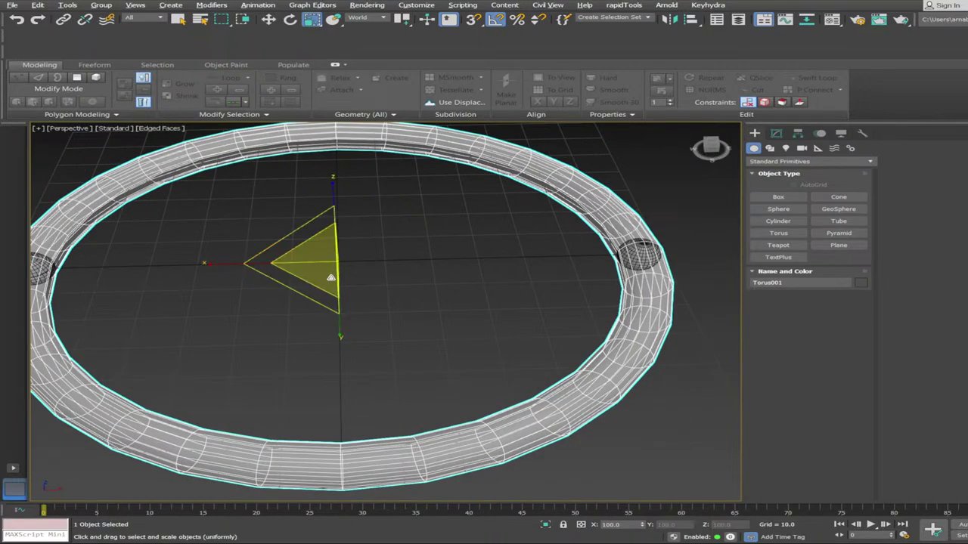
mouse_move(334, 260)
left_mouse_down()
mouse_move(335, 253)
mouse_move(336, 274)
left_mouse_up()
right_click(336, 274)
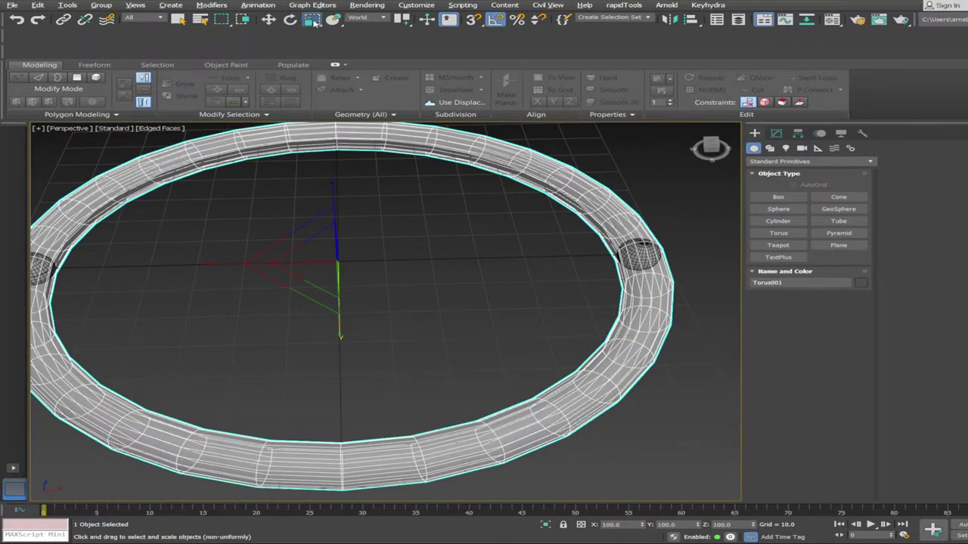
mouse_move(312, 251)
left_mouse_down()
mouse_move(305, 276)
mouse_move(305, 258)
left_mouse_up()
right_click(306, 259)
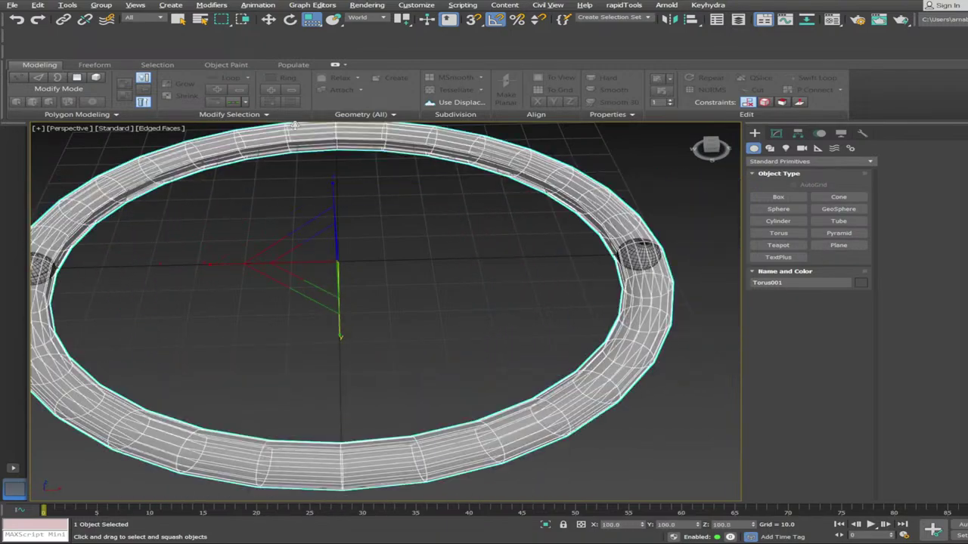
left_click(318, 42)
Deselect the torus and bring the hidden spring ring back into view around it
scroll(431, 249, "down", 1)
middle_click_drag(431, 249, 454, 261, "alt")
left_click(676, 408)
middle_click_drag(675, 409, 466, 348, "alt")
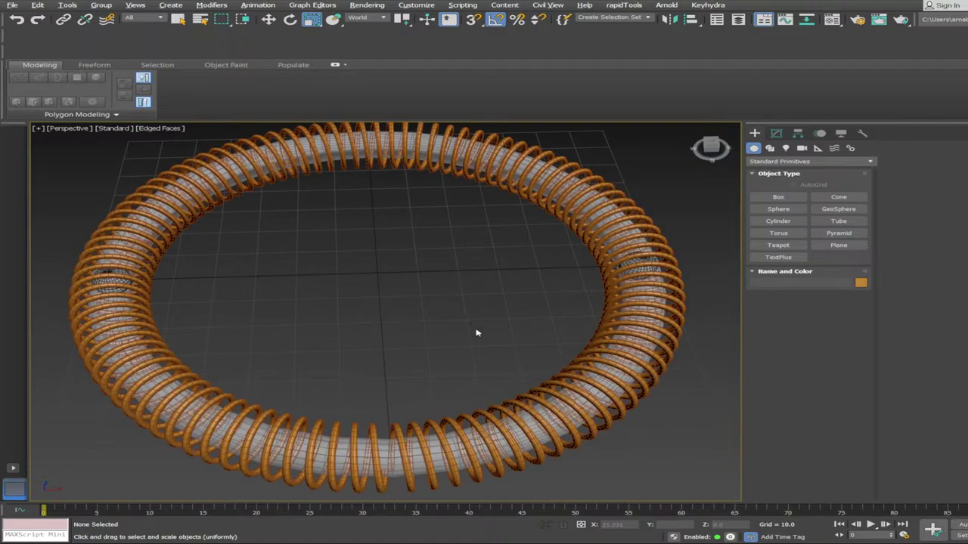
Set the spring ring's diameter to 3 in its base Spring parameters, beneath the Bend modifier
scroll(473, 340, "up", 3)
left_click(652, 318)
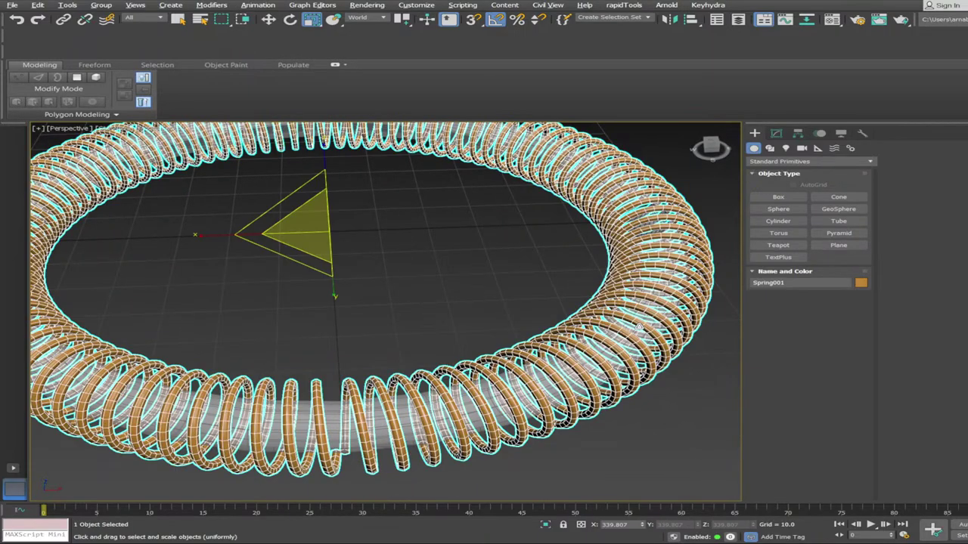
middle_click_drag(654, 314, 692, 283, "alt")
left_click(777, 135)
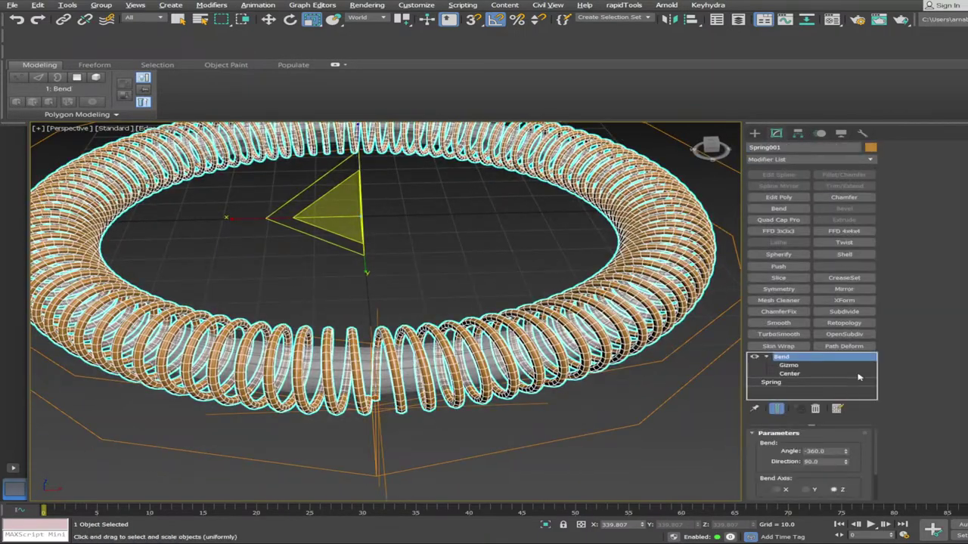
left_click(771, 382)
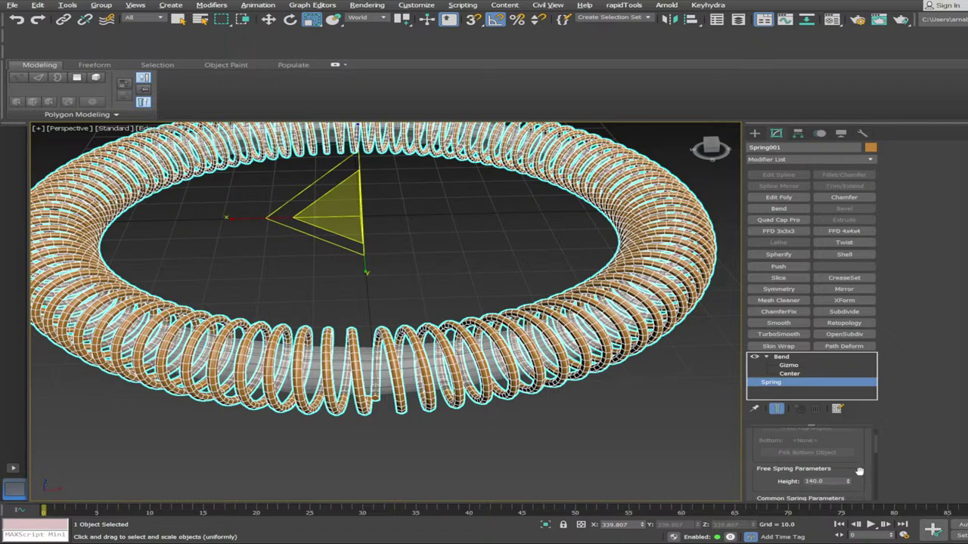
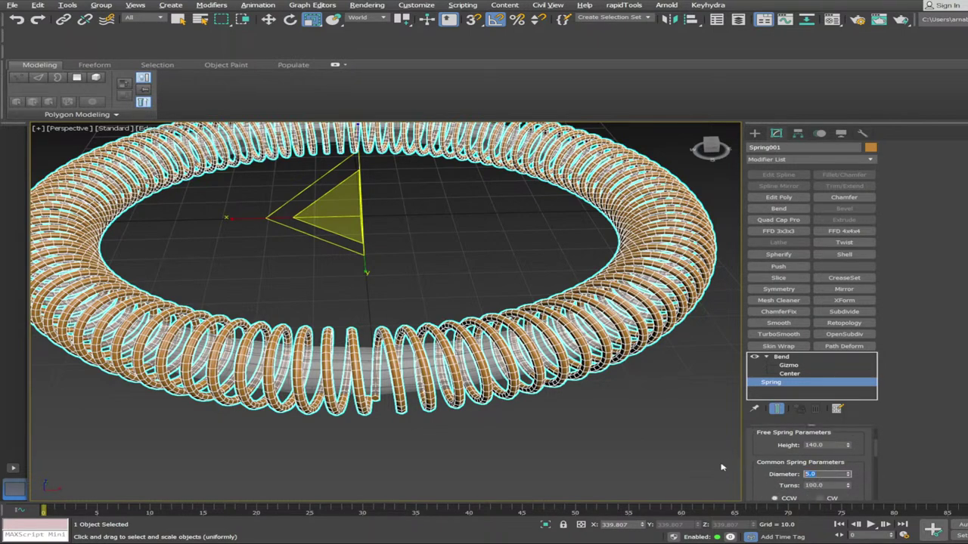
type("3")
key("Return")
Examine the narrowed spring's seam and the fit of its coils around the torus, and deselect it
scroll(615, 473, "up", 8)
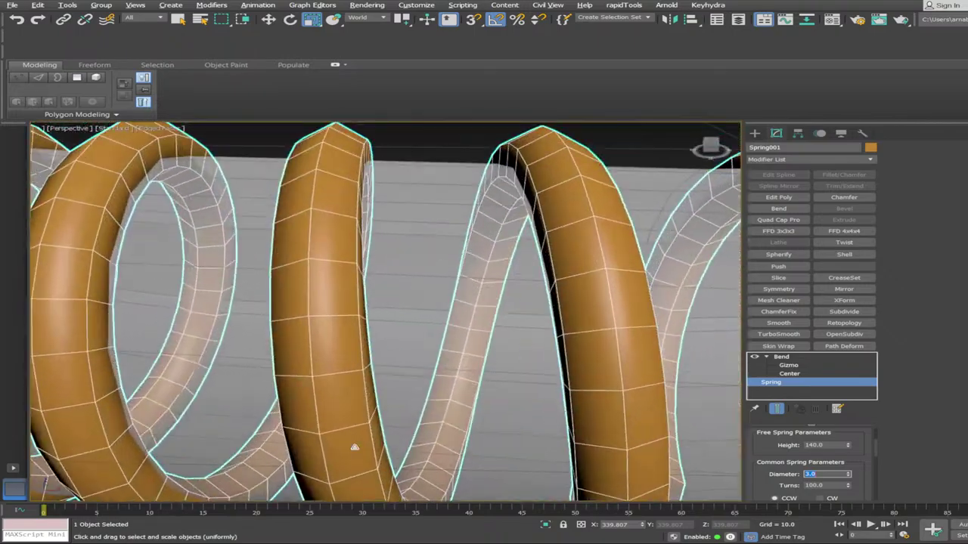
scroll(354, 447, "down", 2)
middle_click_drag(354, 447, 364, 421, "alt")
scroll(363, 421, "down", 12)
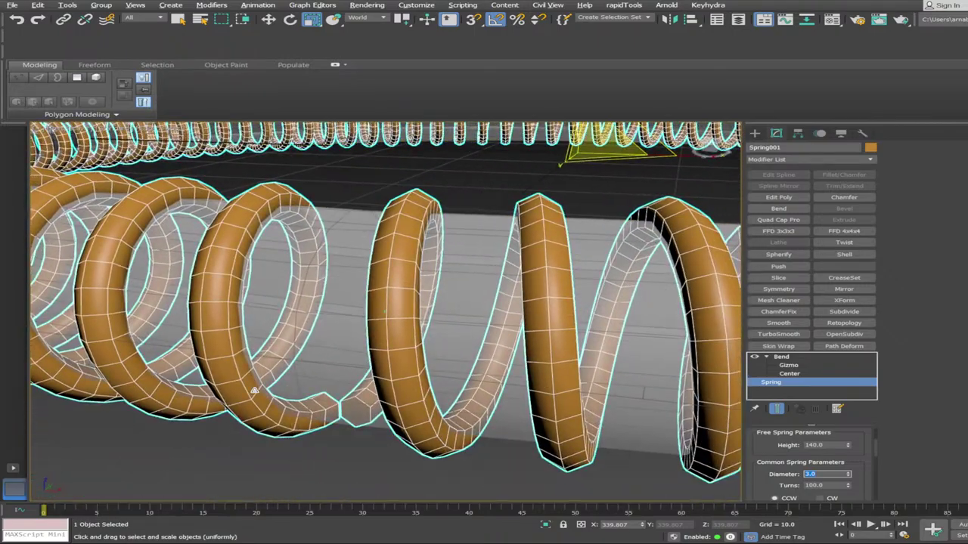
scroll(486, 410, "down", 3)
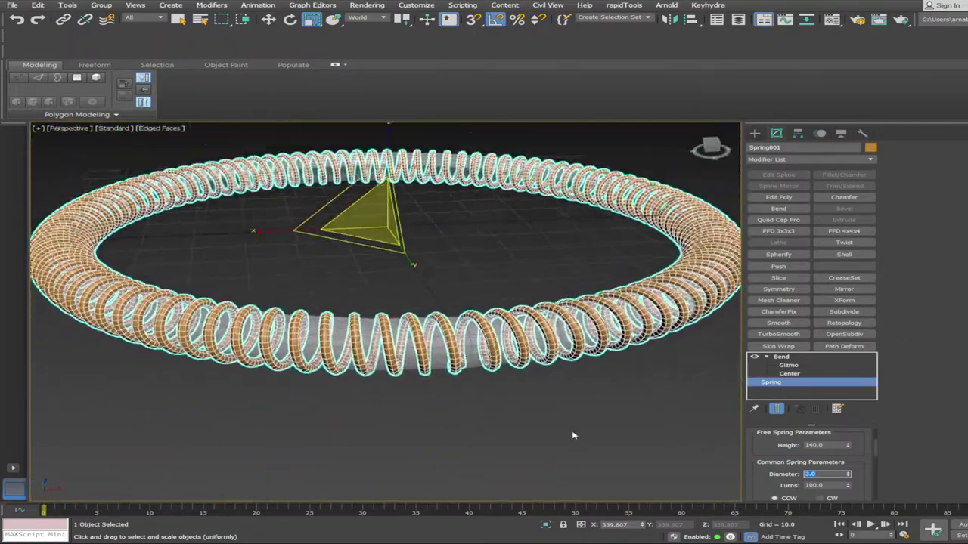
middle_click_drag(572, 434, 609, 446, "alt")
scroll(616, 428, "down", 4)
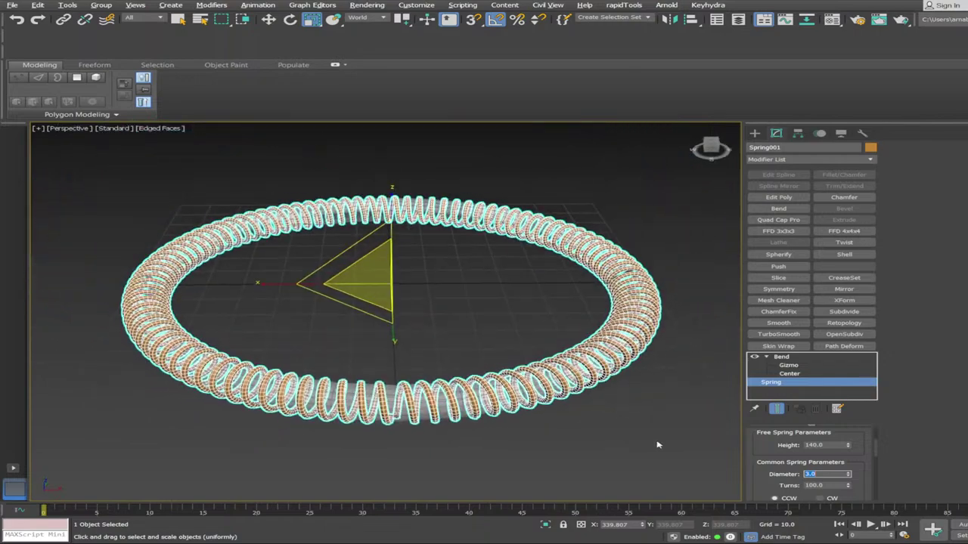
left_click(632, 403)
Create a cylinder with radius 10 and height 20, snapped to the grid origin at the ring's center
left_click(755, 133)
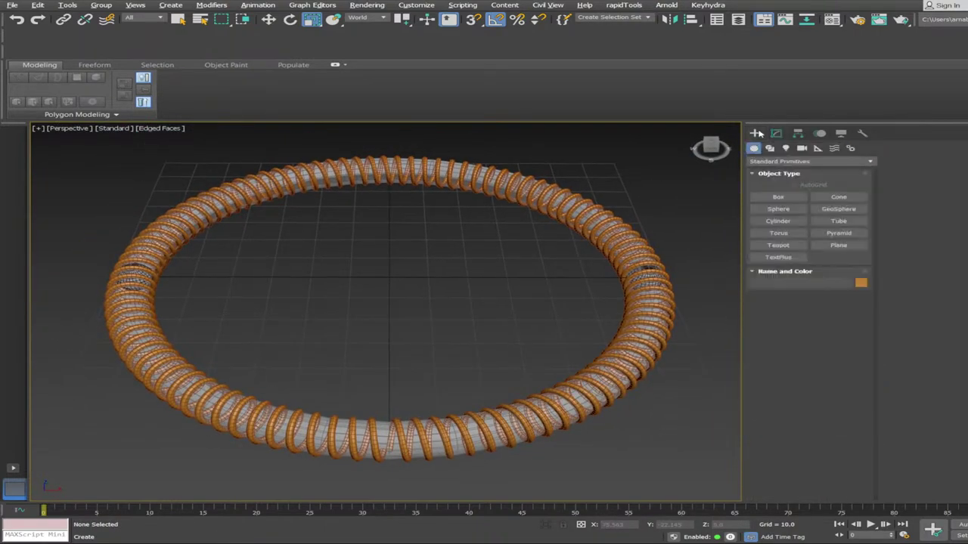
left_click(778, 221)
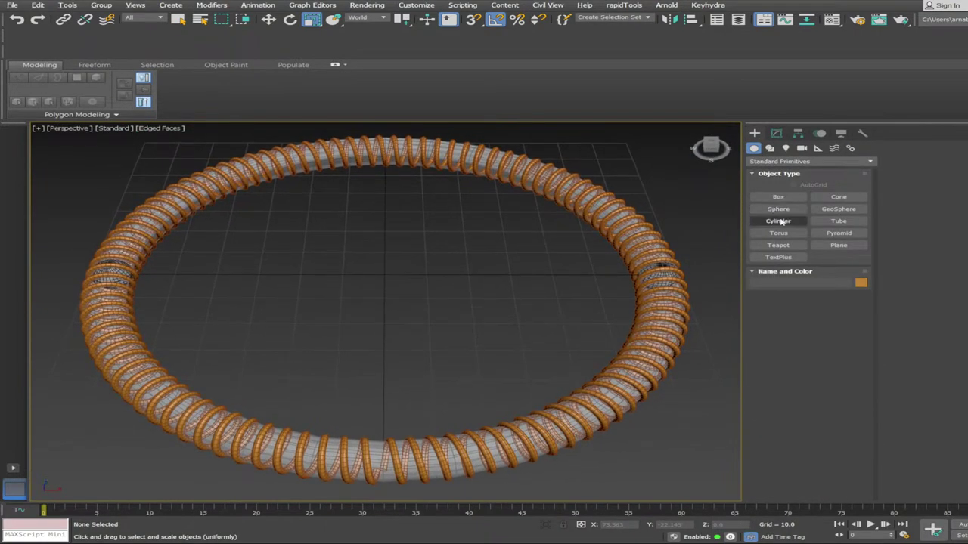
key("s")
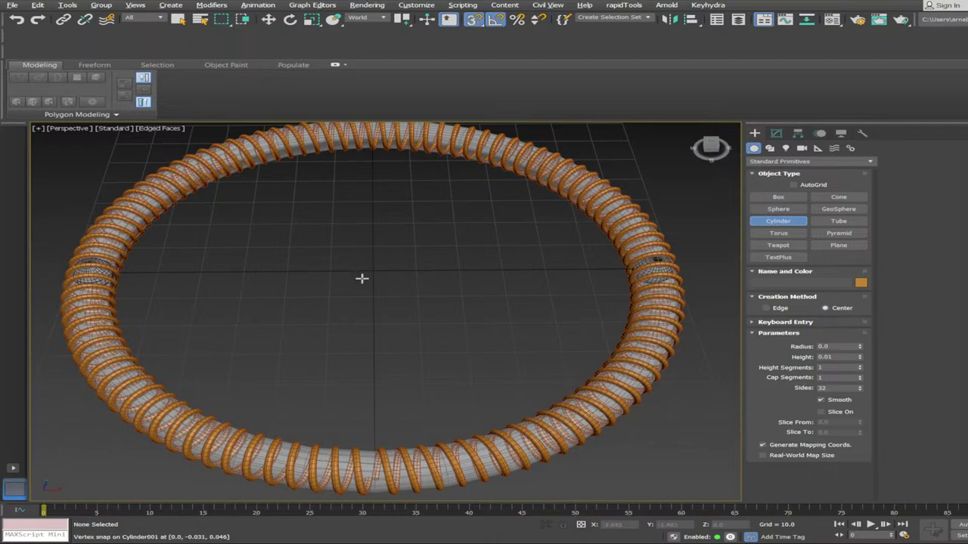
left_click_drag(373, 271, 418, 270)
left_click(428, 206)
key("s")
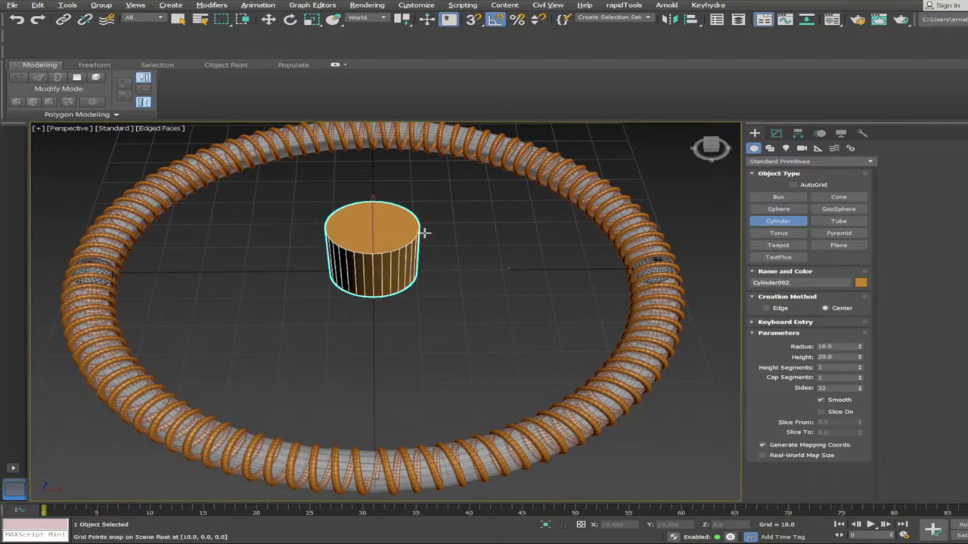
Mirror the cylinder along Z with Symmetry, add an Edit Poly modifier, and flatten its height into a disc
key("alt+s")
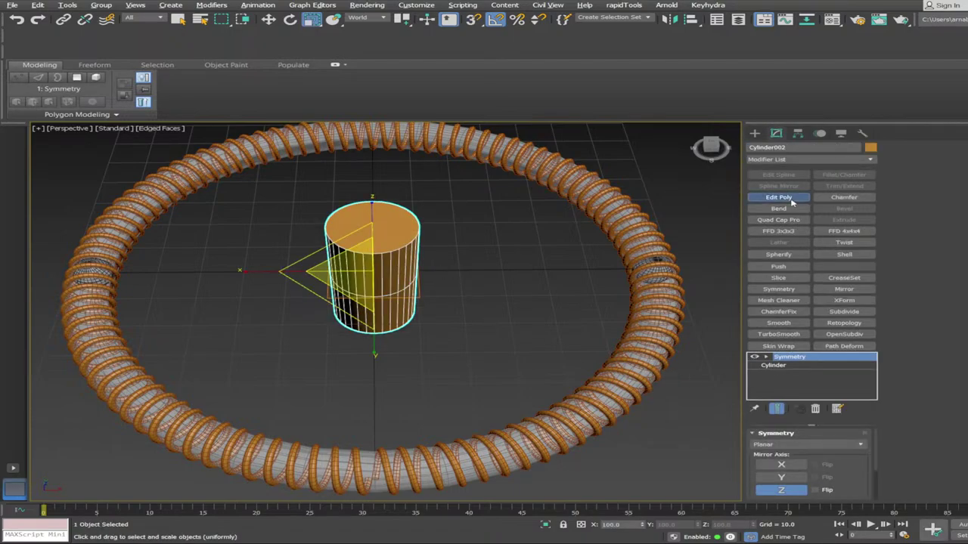
left_click(780, 197)
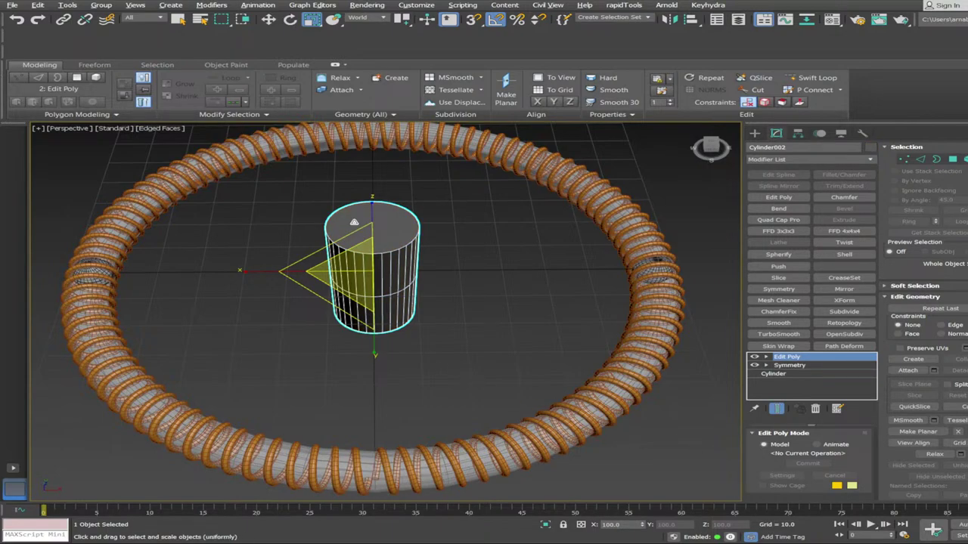
left_click_drag(354, 222, 364, 263)
Rotate the flattened cylinder in 90-degree turns so it stands on edge, and scale it down slightly
key("e")
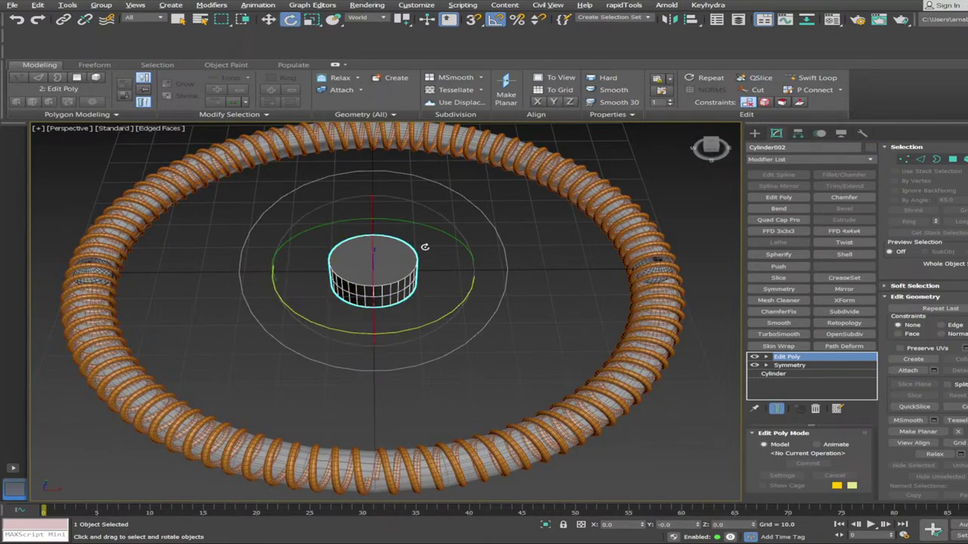
key("s")
left_click_drag(434, 229, 418, 325)
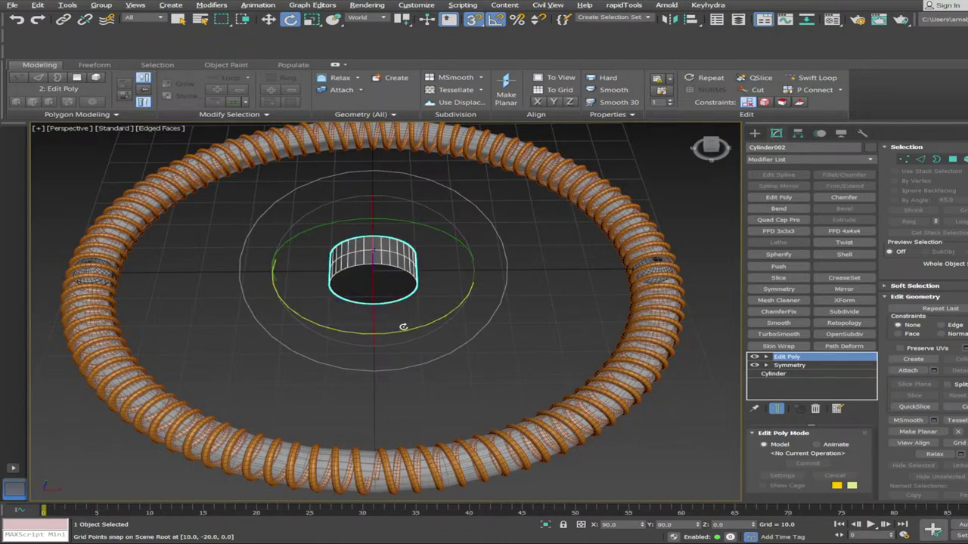
key("s")
key("r")
left_click_drag(353, 275, 362, 294)
Clear the spring ring and the torus from the viewport, keeping the cylinder, the spheres and the rod
middle_click_drag(572, 305, 492, 300)
scroll(492, 301, "up", 1)
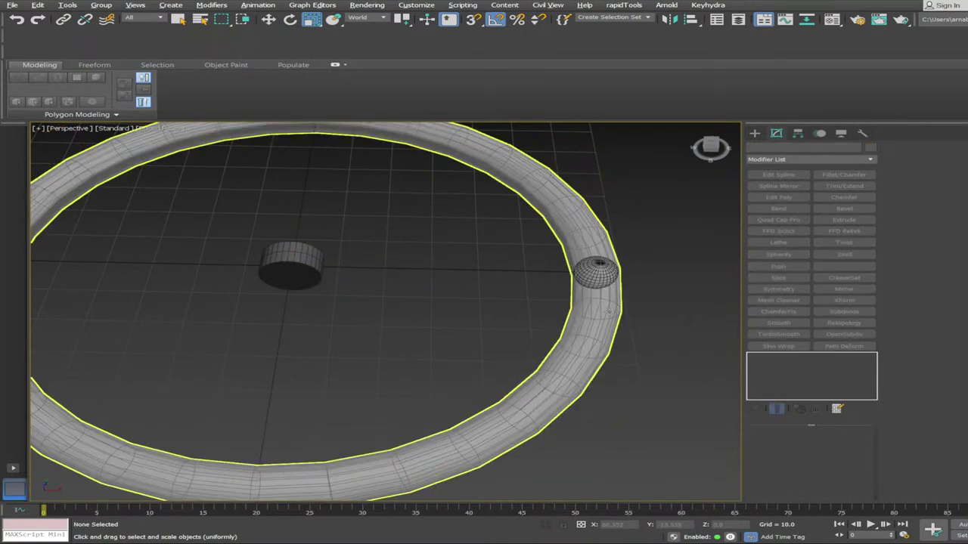
left_click(610, 311)
key("Delete")
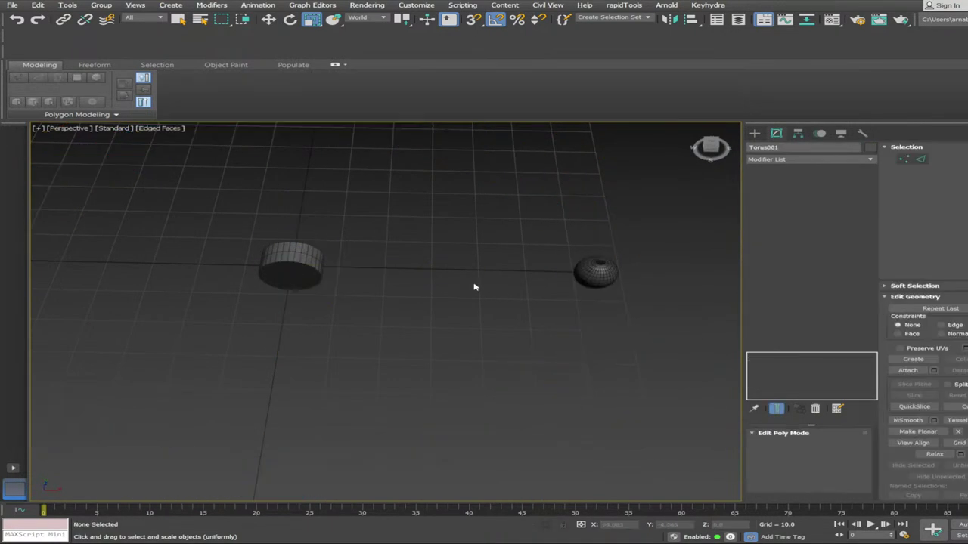
Try to align the flattened cylinder to the sphere at the positive X end of the rod
left_click(309, 266)
key("alt+a")
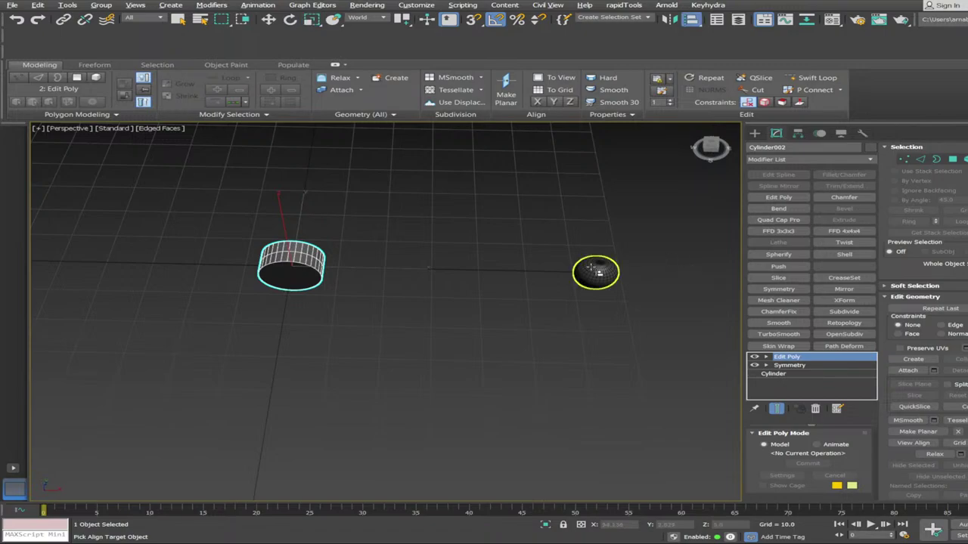
key("w")
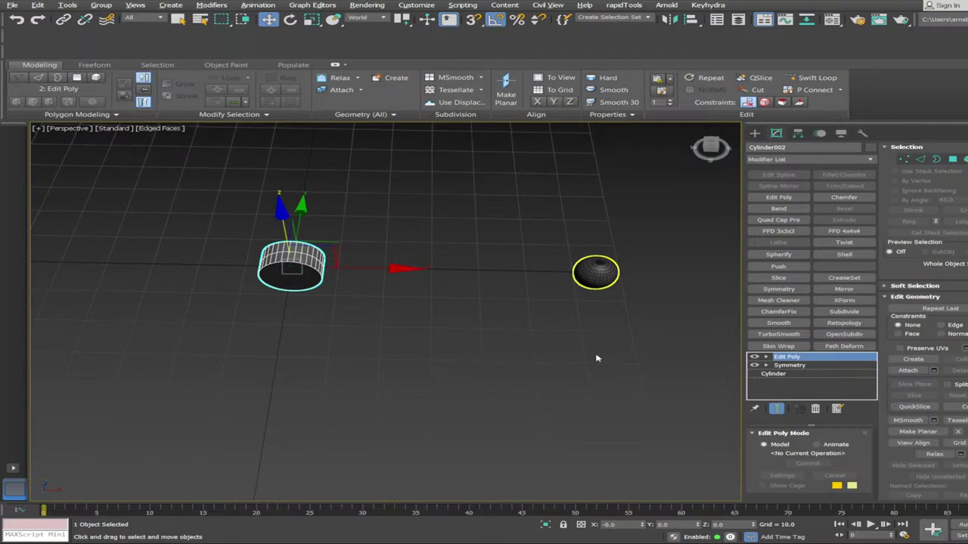
scroll(596, 359, "down", 4)
middle_click_drag(291, 346, 441, 360)
scroll(389, 333, "up", 2)
left_click(633, 230)
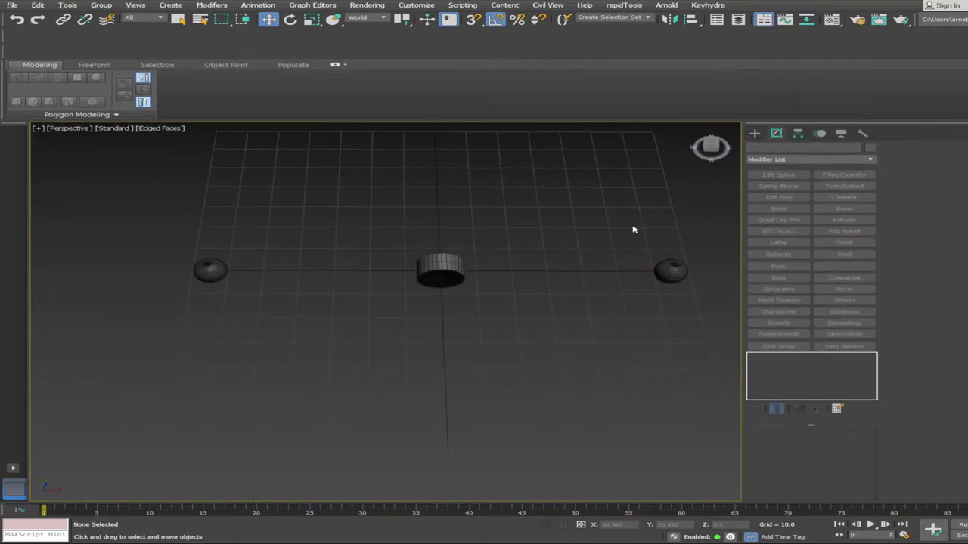
left_click_drag(216, 271, 334, 338)
left_click(428, 339)
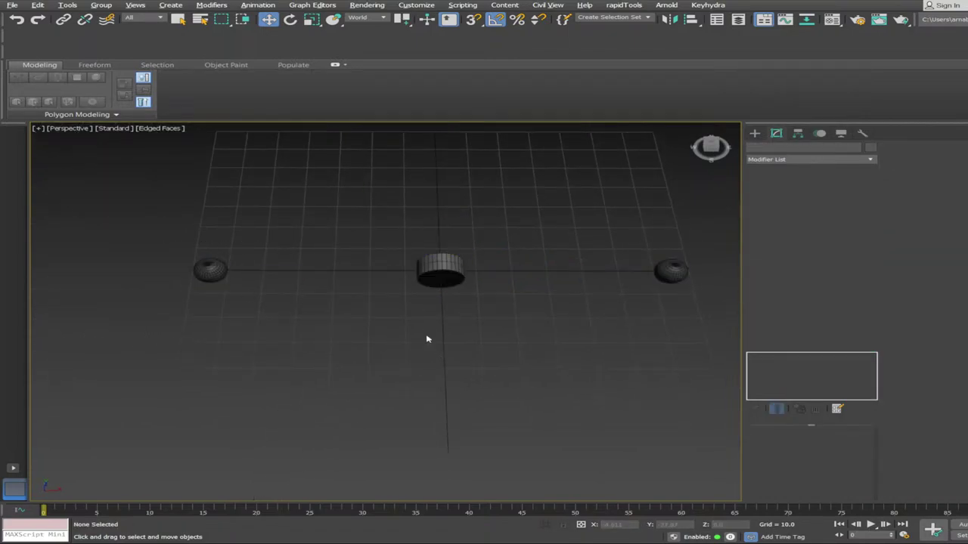
left_click(211, 275)
key("4")
left_click_drag(139, 231, 255, 312)
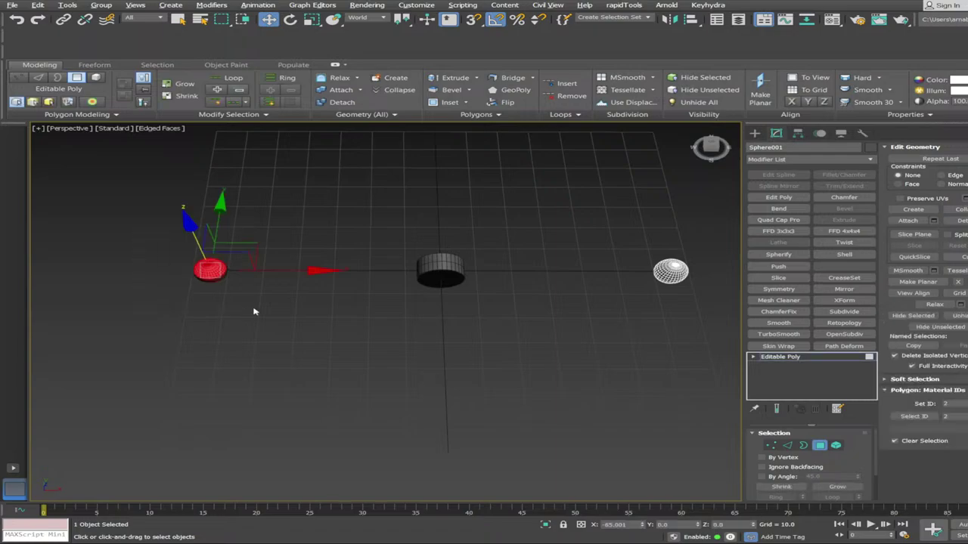
left_click(620, 278)
key("ctrl+a")
left_click(461, 339)
key("4")
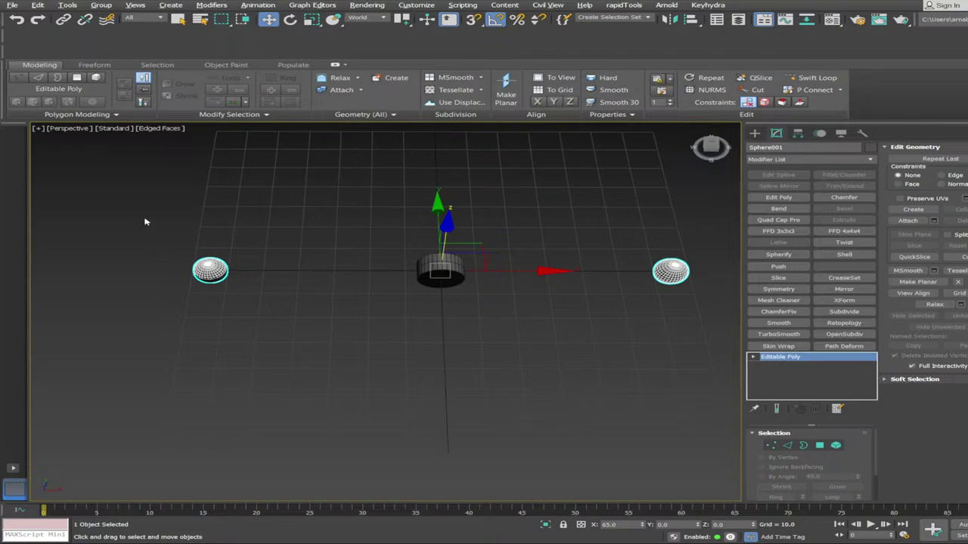
left_click_drag(146, 221, 317, 331)
left_click(301, 335)
Detach all polygons of the sphere at the negative X end so the two spheres are separate objects
left_click(207, 268)
key("4")
left_click_drag(158, 231, 280, 343)
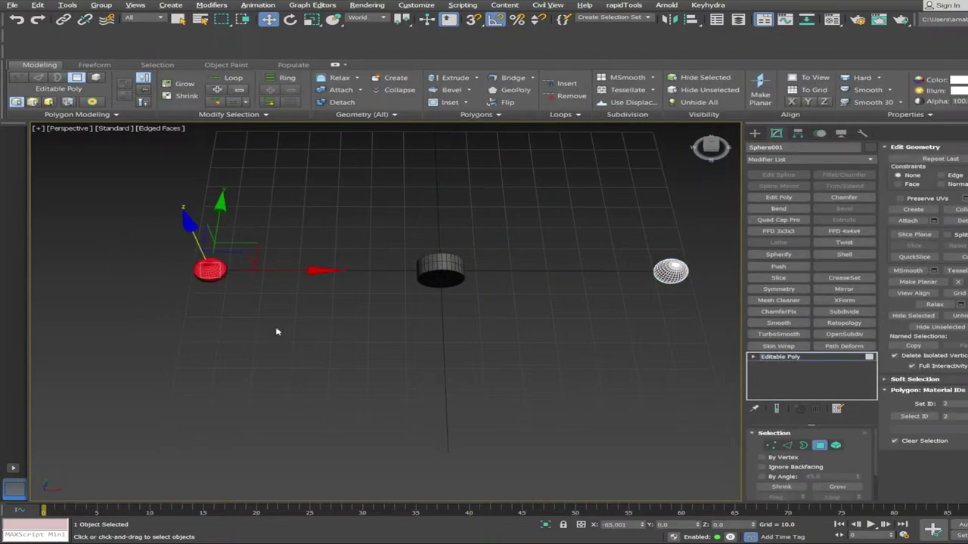
left_click(489, 382)
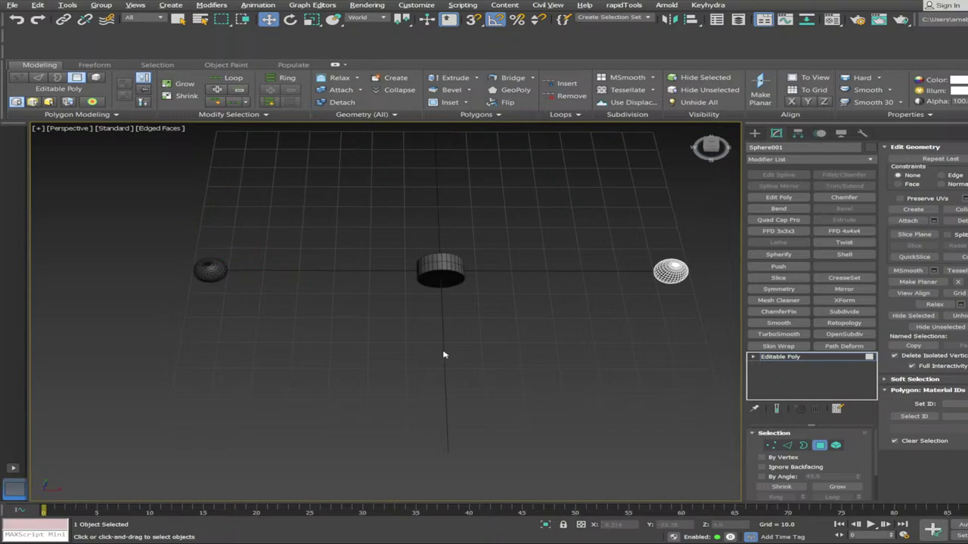
key("4")
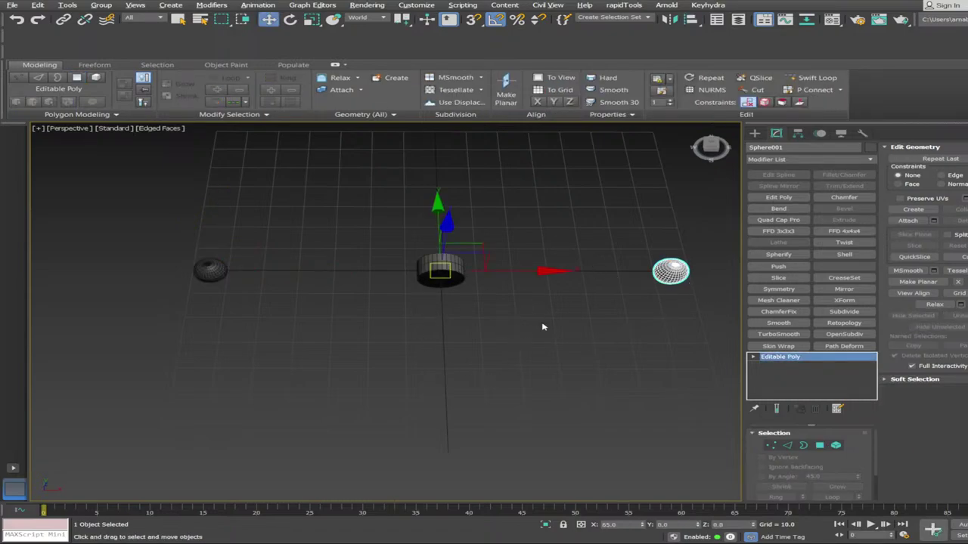
Move the flattened cylinder along X and center it on the remaining sphere at X 65
middle_click_drag(577, 354, 451, 376, "alt")
scroll(448, 348, "up", 2)
left_click(452, 376)
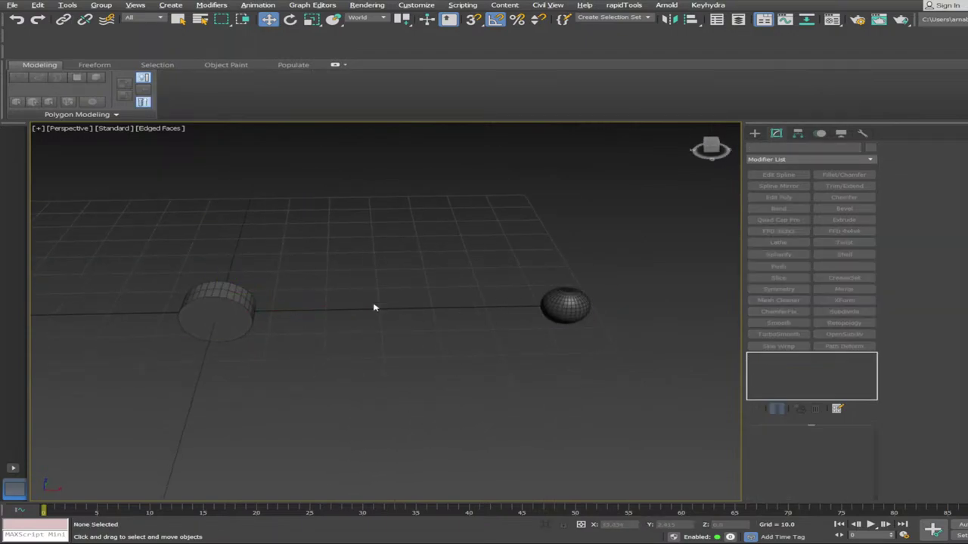
left_click(244, 302)
left_click_drag(303, 318, 417, 362)
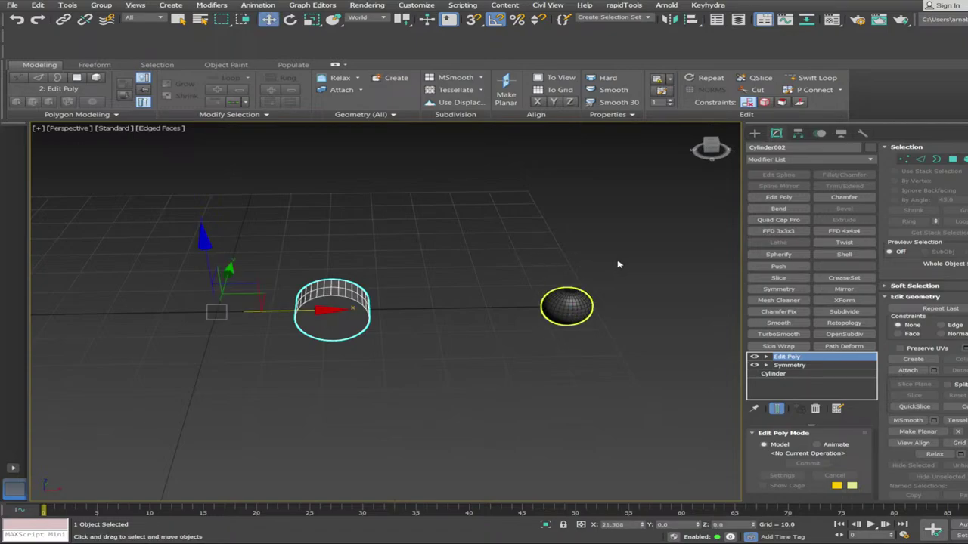
left_click(526, 206)
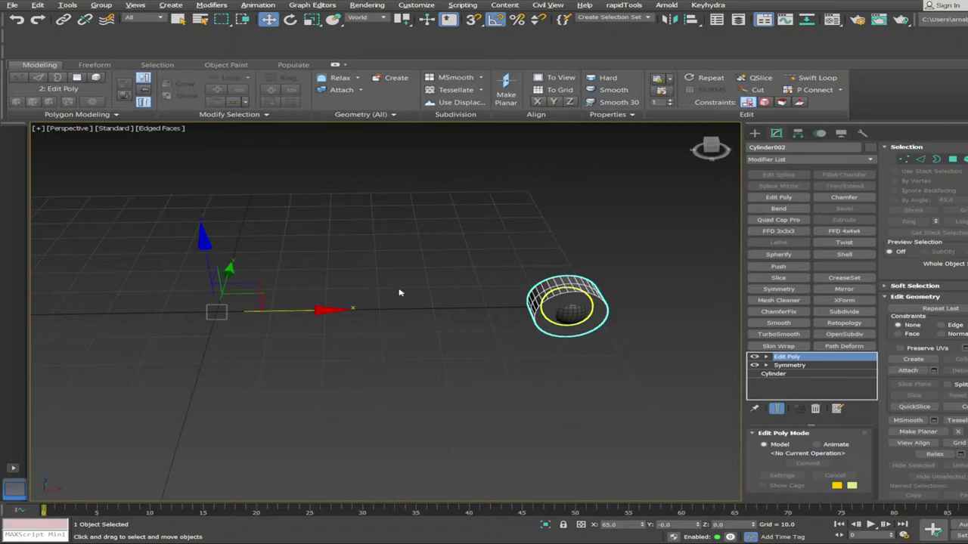
Select the cylinder's two end-cap polygons around the sphere and inset them into a narrow outer rim
left_click(585, 416)
middle_click_drag(584, 417, 556, 351, "alt")
scroll(553, 345, "up", 8)
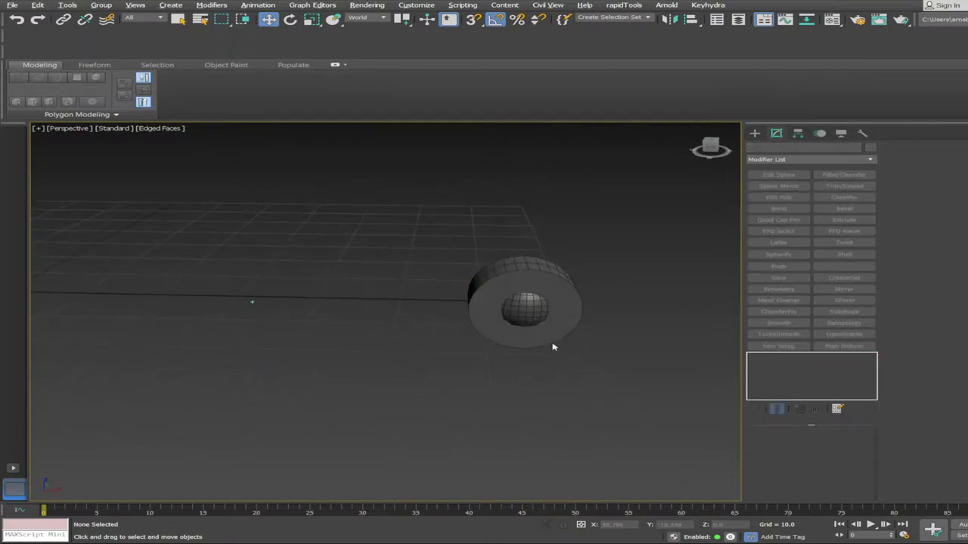
left_click(595, 278)
scroll(587, 284, "up", 1)
key("4")
left_click(564, 285)
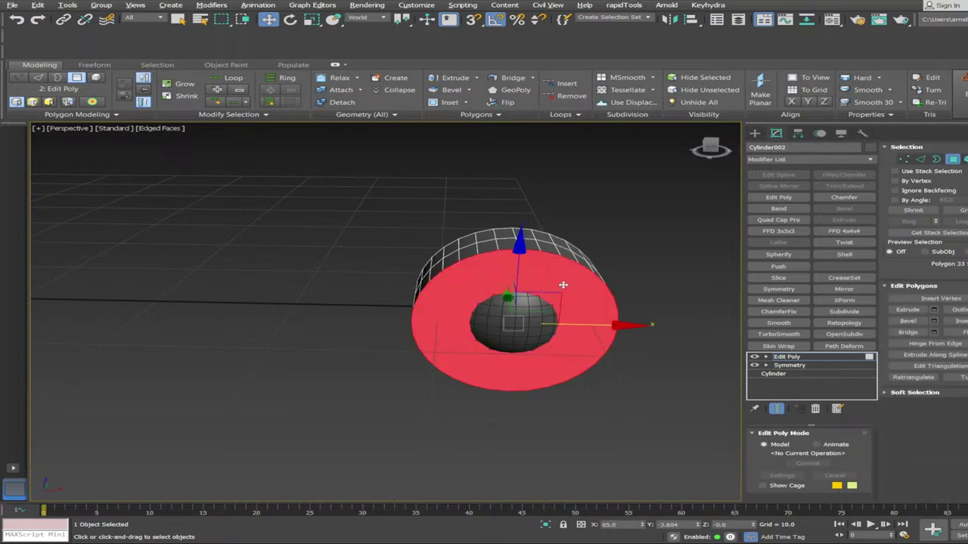
middle_click_drag(493, 289, 643, 282, "alt")
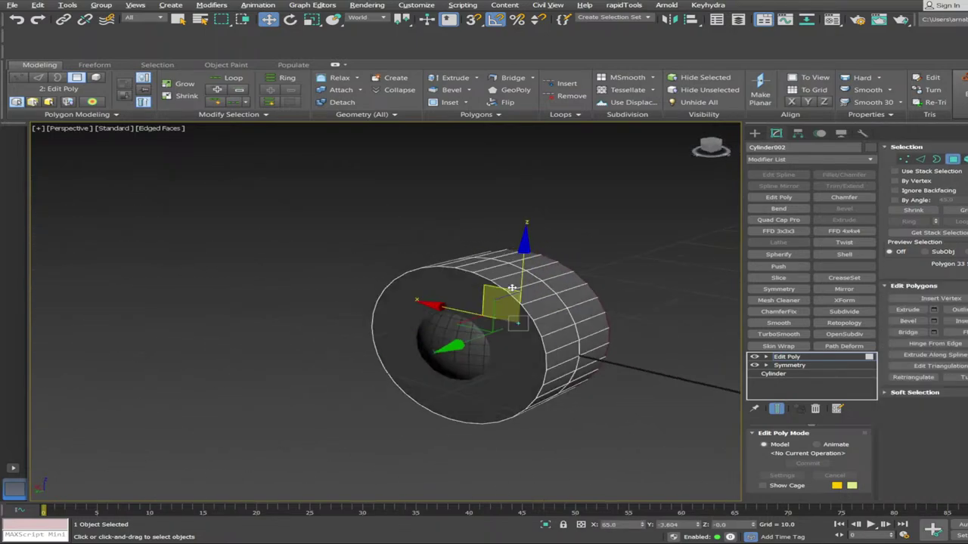
left_click(482, 293, "ctrl")
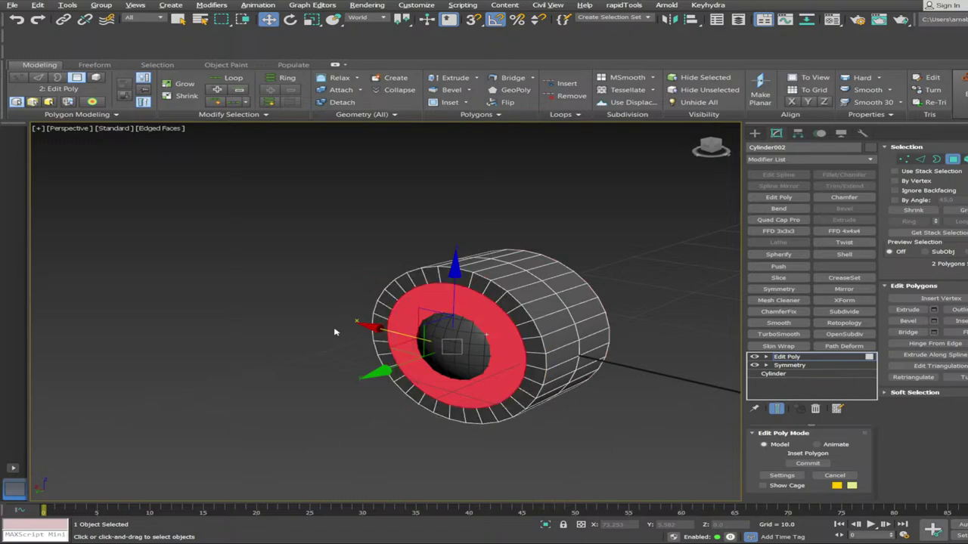
Bridge the two inset cap polygons to open a hole through the cylinder around the sphere
scroll(389, 281, "up", 4)
middle_click_drag(335, 333, 398, 333, "alt")
left_click(393, 352)
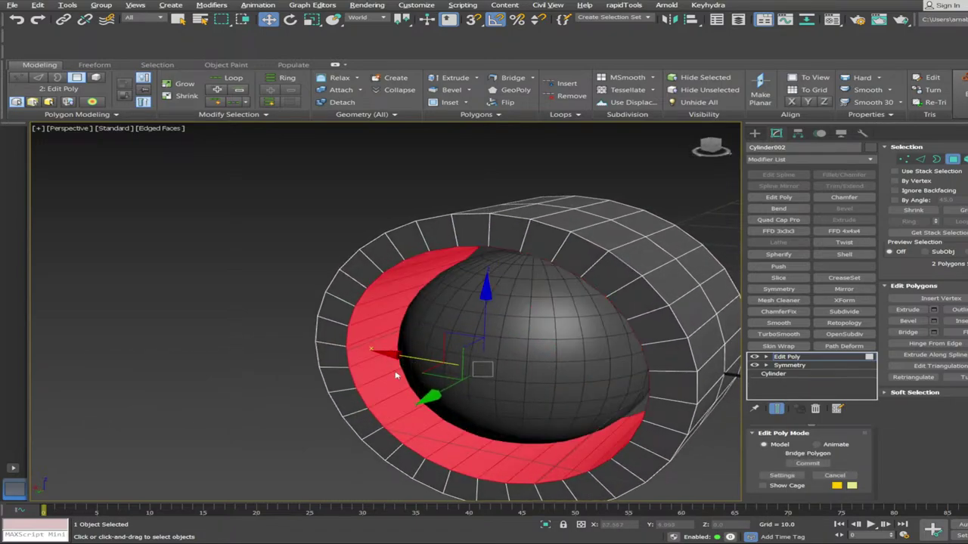
Ring-select the edges of the hole's inner wall and connect them with an edge loop around the middle
key("2")
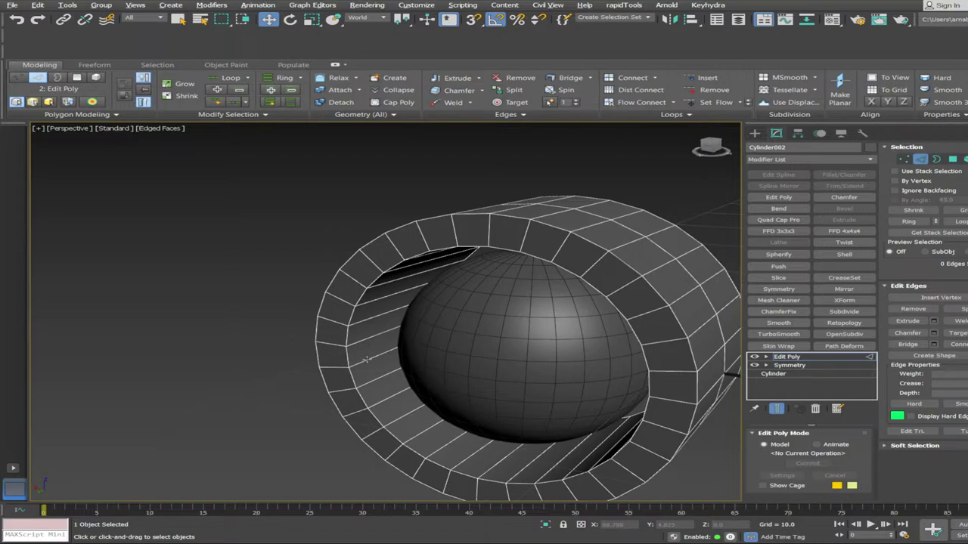
left_click(367, 360)
key("alt+r")
key("ctrl+shift+e")
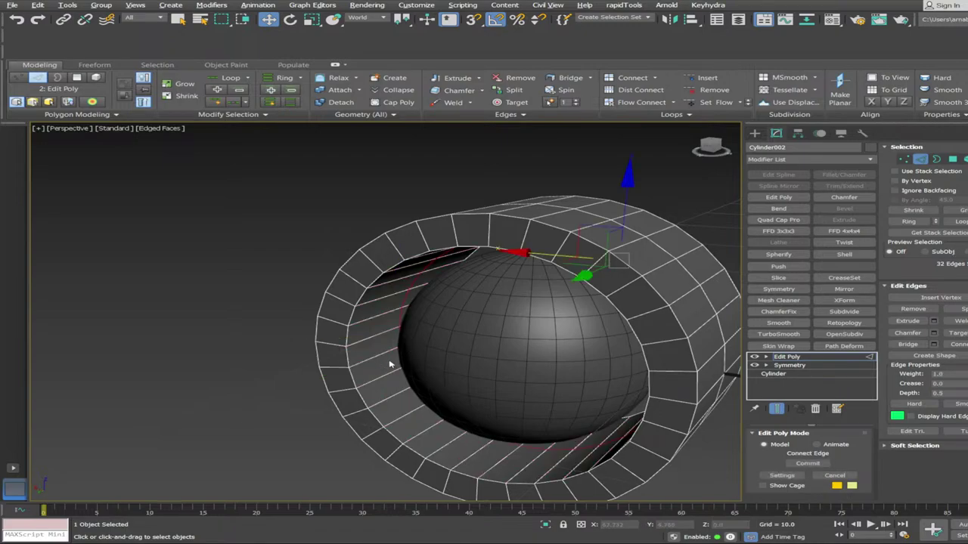
left_click(205, 365)
Examine the hollow cylinder's shape and its fit around the sphere from several angles
scroll(206, 365, "down", 5)
middle_click_drag(206, 365, 322, 386, "alt")
scroll(302, 386, "up", 2)
key("2")
mouse_move(383, 404)
middle_mouse_down("alt")
mouse_move(394, 399)
mouse_move(367, 402)
middle_mouse_up("alt")
scroll(368, 401, "up", 2)
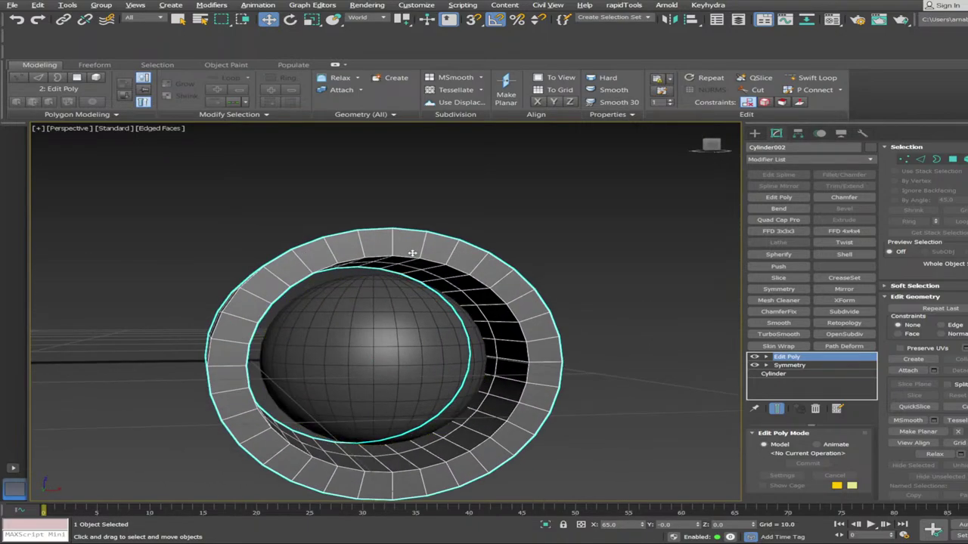
key("2")
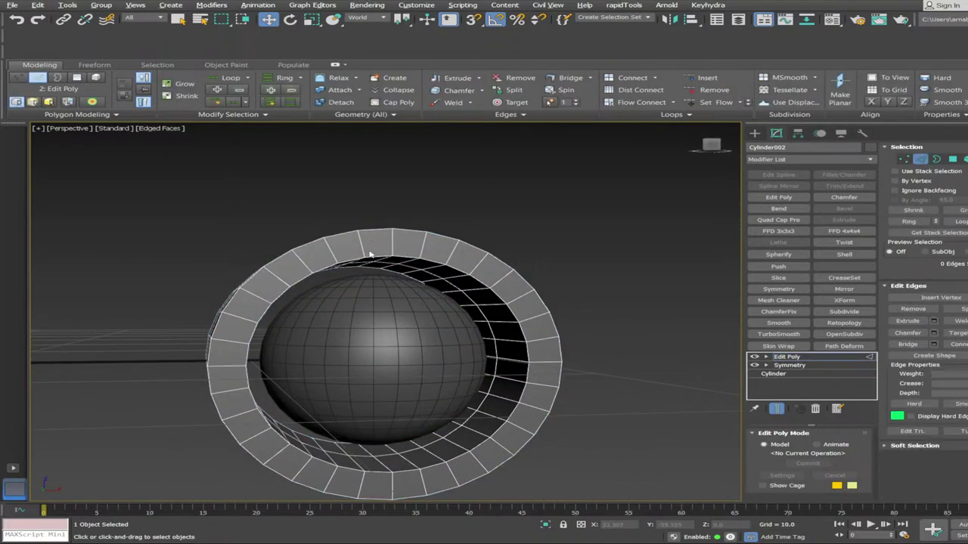
scroll(300, 332, "down", 5)
middle_click_drag(331, 329, 260, 325, "alt")
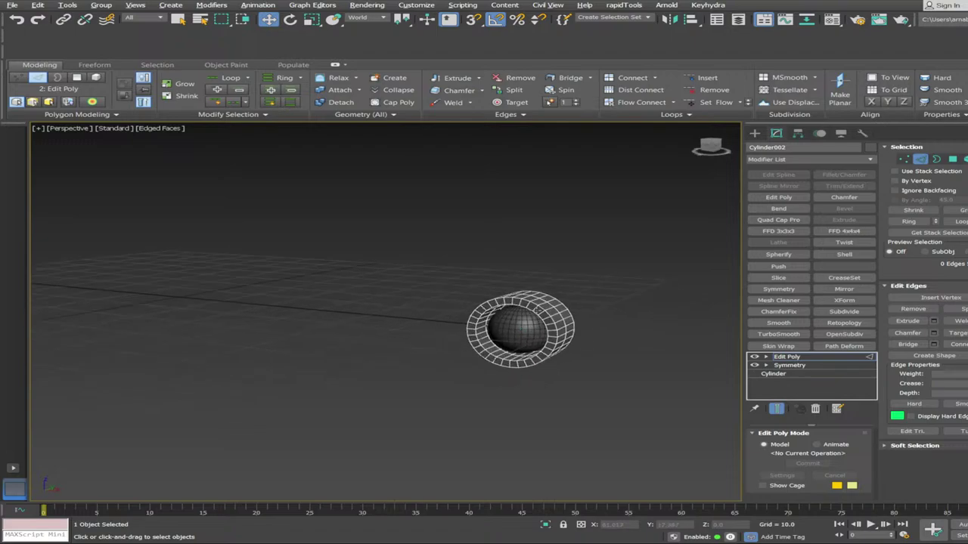
middle_click_drag(538, 310, 582, 345, "alt")
key("2")
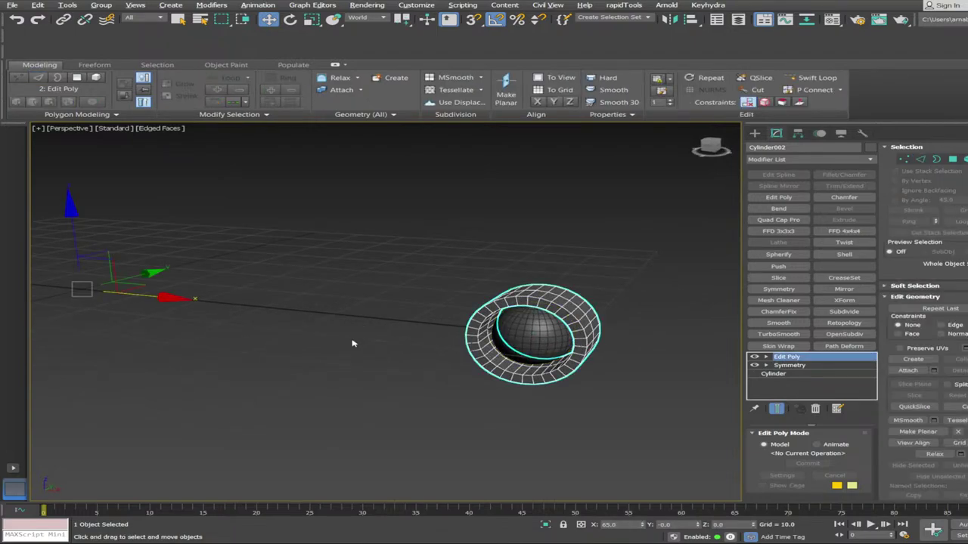
Place the transform center on the hollow cylinder and scale it non-uniformly across X and Z around the sphere, redoing the first attempt
key("8")
key("8")
key("r")
middle_click_drag(617, 386, 644, 391, "alt")
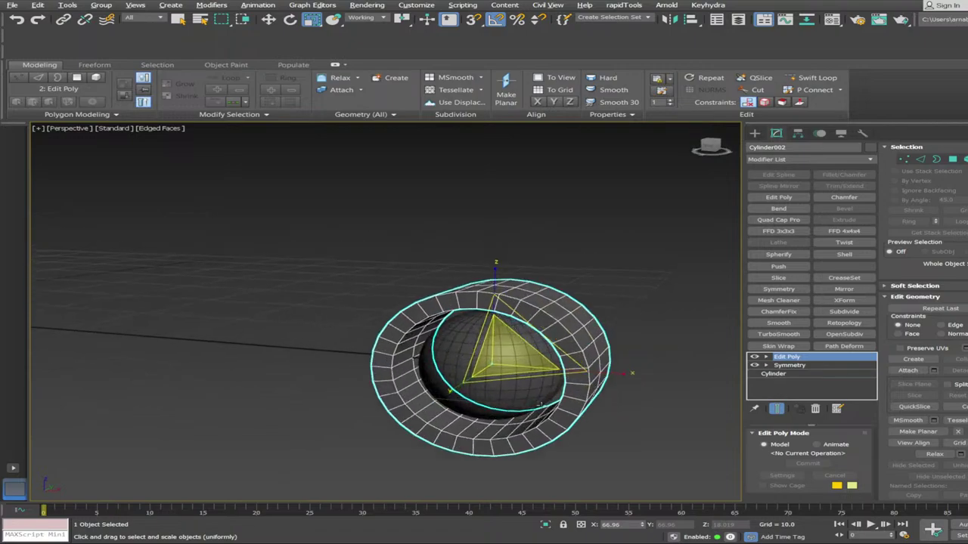
scroll(529, 363, "up", 5)
middle_click_drag(503, 333, 481, 320, "alt")
left_click_drag(500, 304, 500, 312)
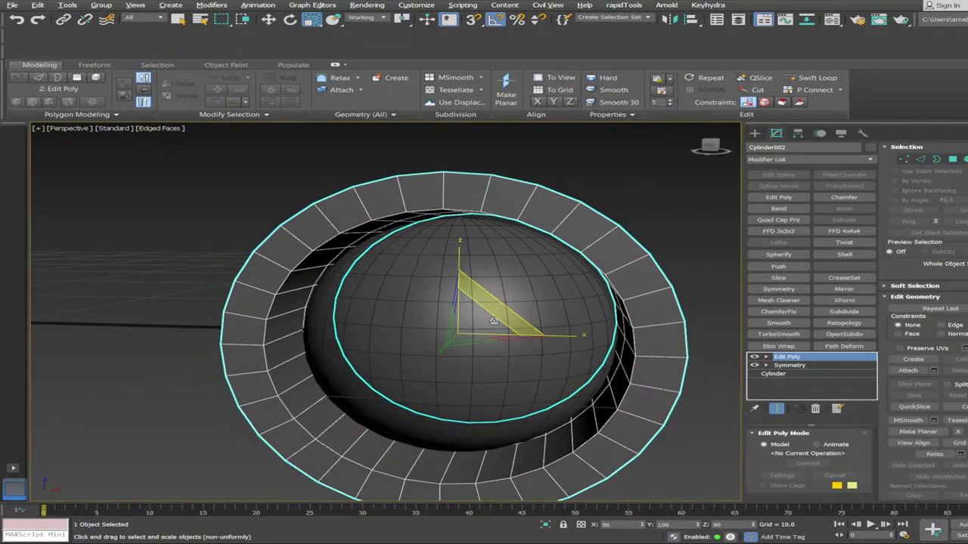
key("ctrl+z")
mouse_move(491, 325)
middle_mouse_down("alt")
mouse_move(473, 326)
mouse_move(480, 329)
middle_mouse_up("alt")
left_click_drag(481, 329, 487, 332)
middle_click_drag(431, 330, 460, 337, "alt")
scroll(460, 337, "down", 3)
middle_click_drag(348, 384, 319, 345, "alt")
scroll(406, 400, "down", 5)
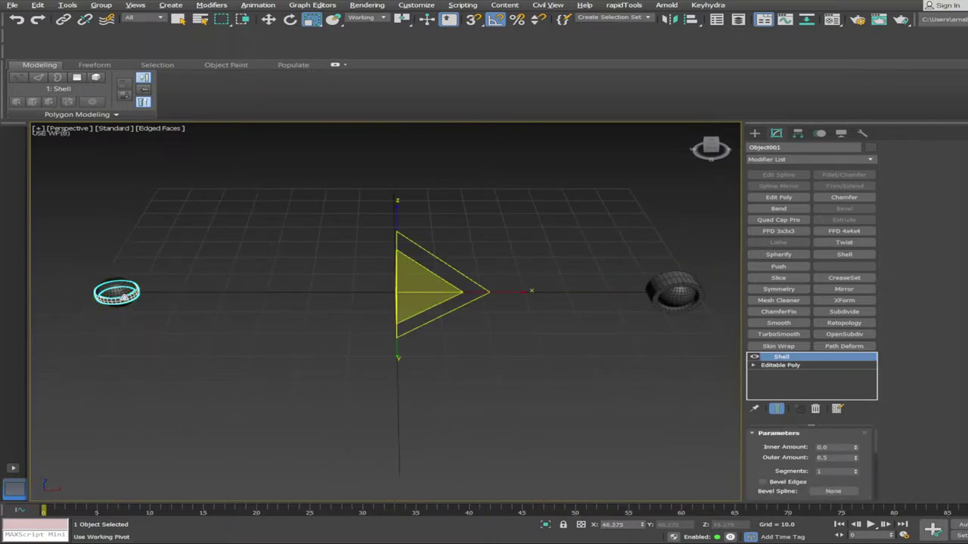
Copy the shelled band and the hollow cylinder to the opposite spheres by rotating each 180 degrees about the origin
key("e")
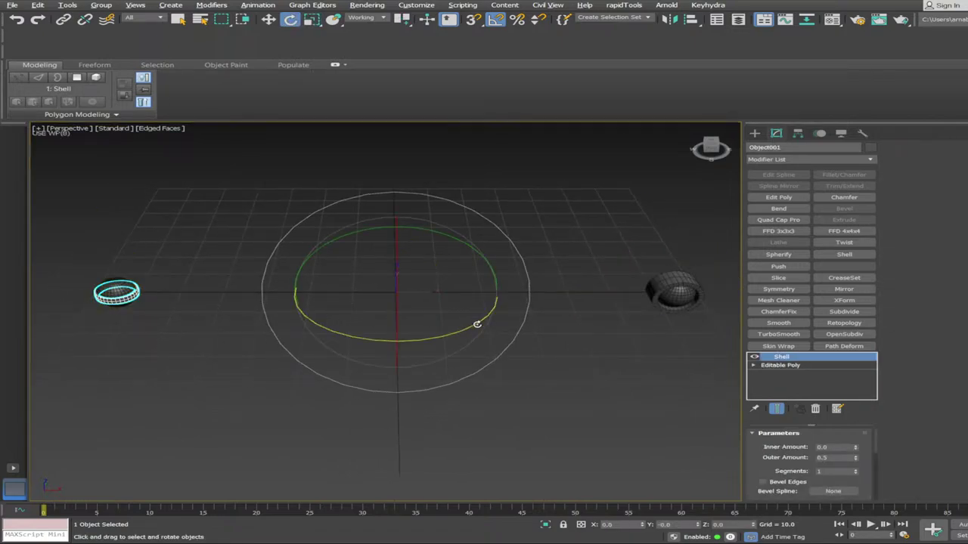
left_click_drag(475, 325, 429, 357)
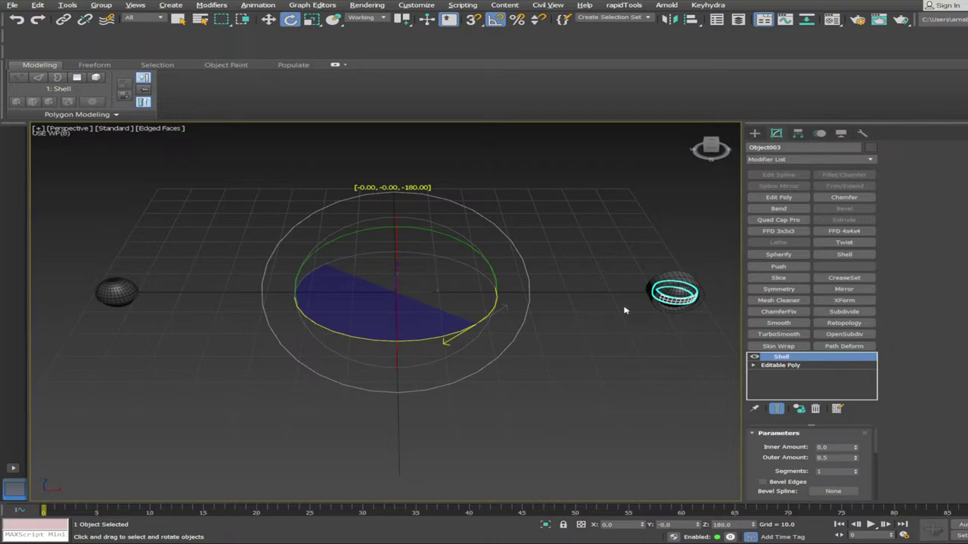
left_click(657, 291)
left_click_drag(372, 344, 413, 357, "shift")
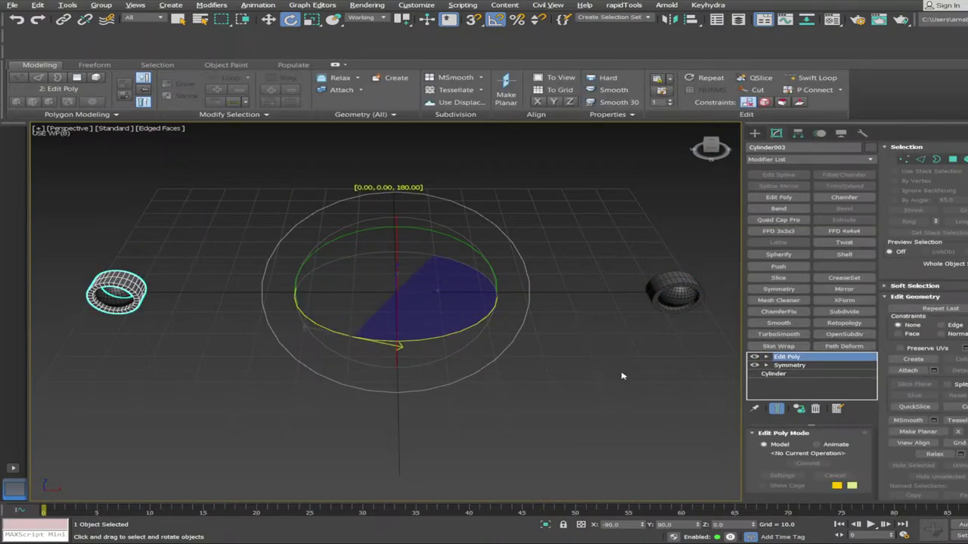
Bring the torus and spring ring back into view and select both hollow cylinders for scaling
left_click(585, 389)
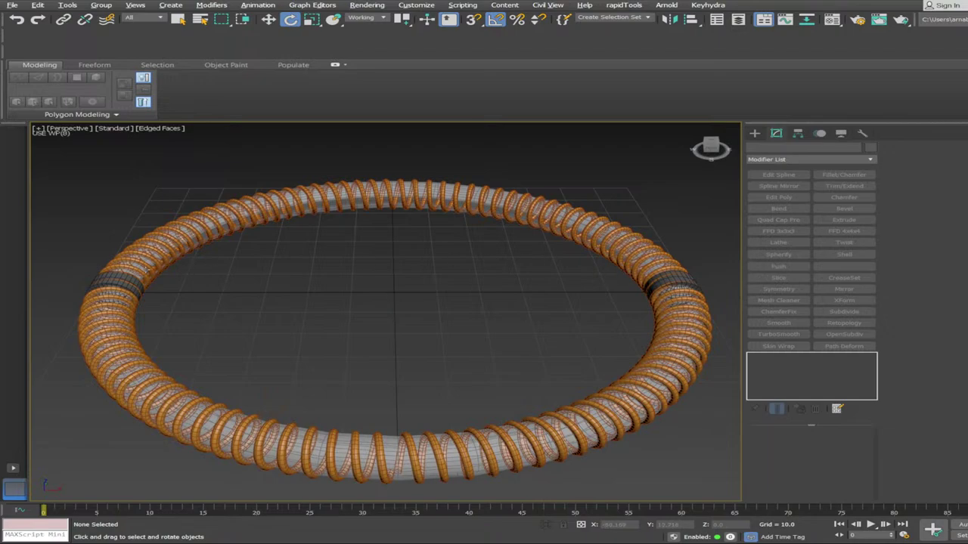
left_click(114, 291)
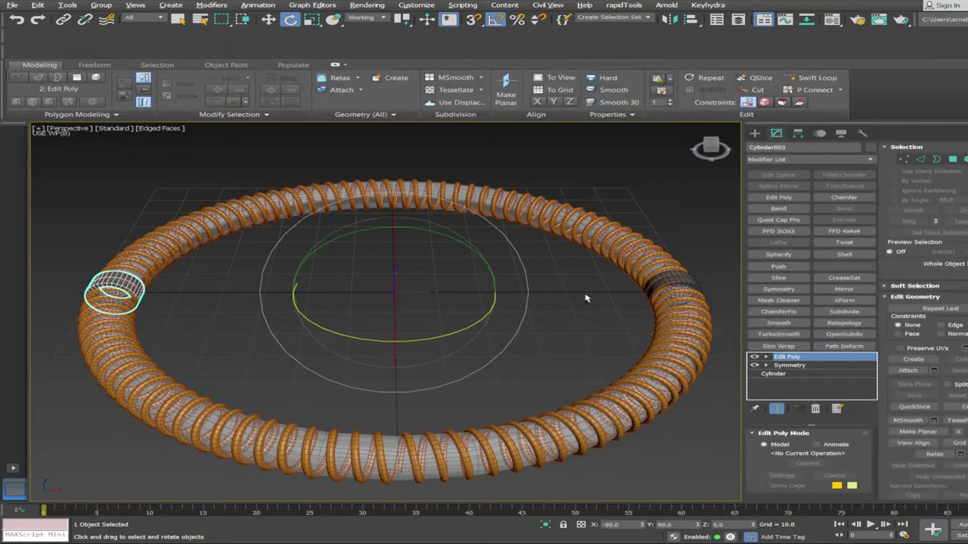
left_click(683, 278, "ctrl")
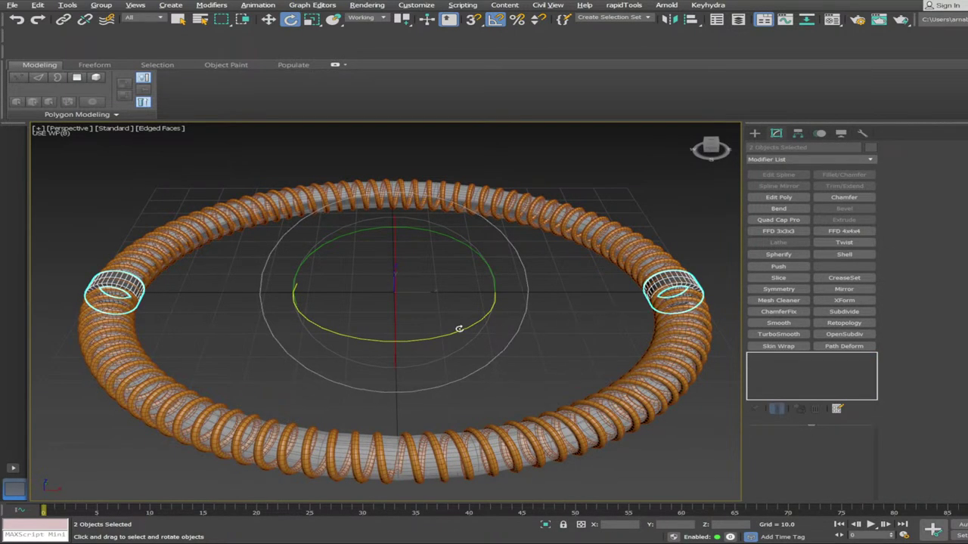
key("r")
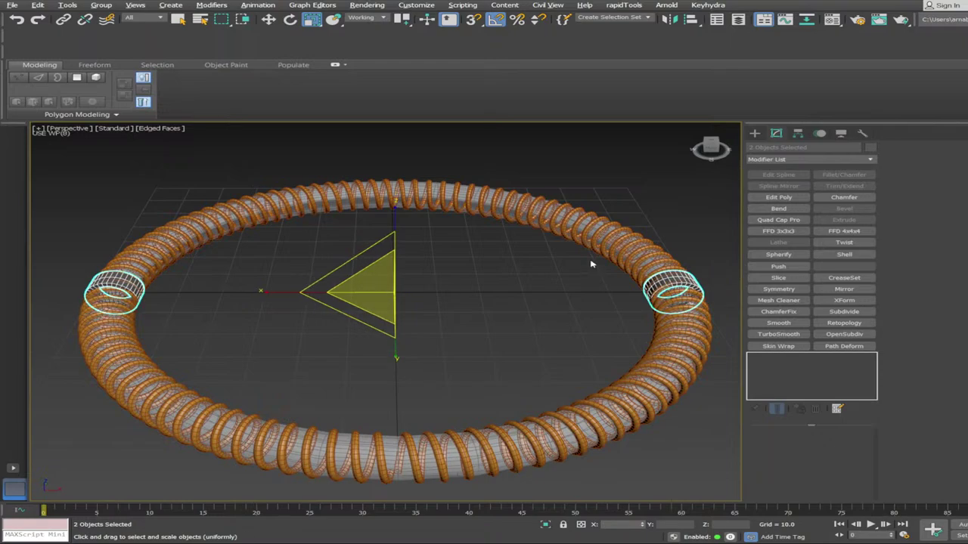
left_click(663, 284)
left_click(484, 350)
Scale up the original hollow cylinder about its own center so it encloses the orange spring at the positive X end
scroll(461, 310, "up", 3)
middle_click_drag(461, 310, 246, 321)
left_click(640, 316)
scroll(640, 316, "down", 8)
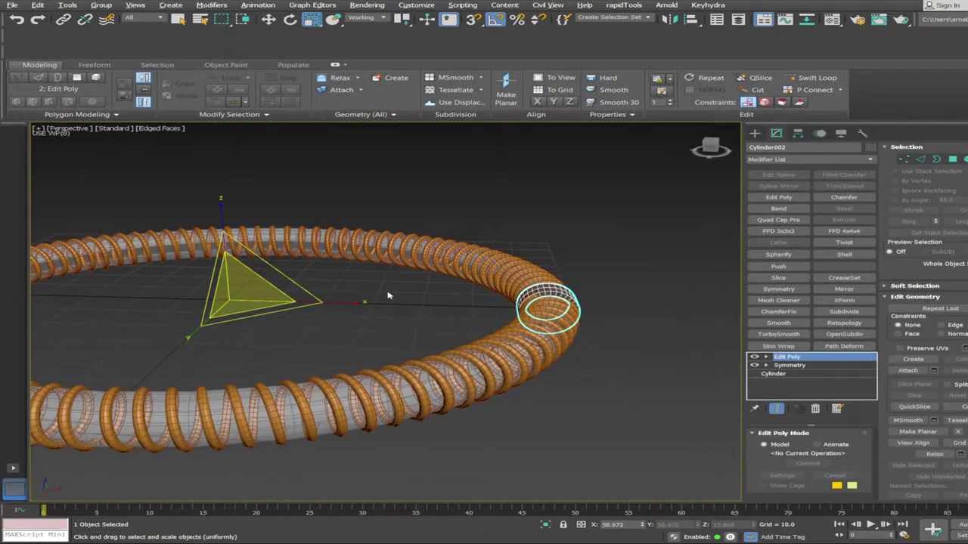
key("8")
middle_click_drag(650, 336, 484, 278)
scroll(560, 339, "up", 4)
middle_click_drag(481, 325, 469, 330, "alt")
left_click_drag(459, 325, 445, 319)
middle_click_drag(445, 318, 457, 295, "alt")
left_click_drag(456, 297, 448, 292)
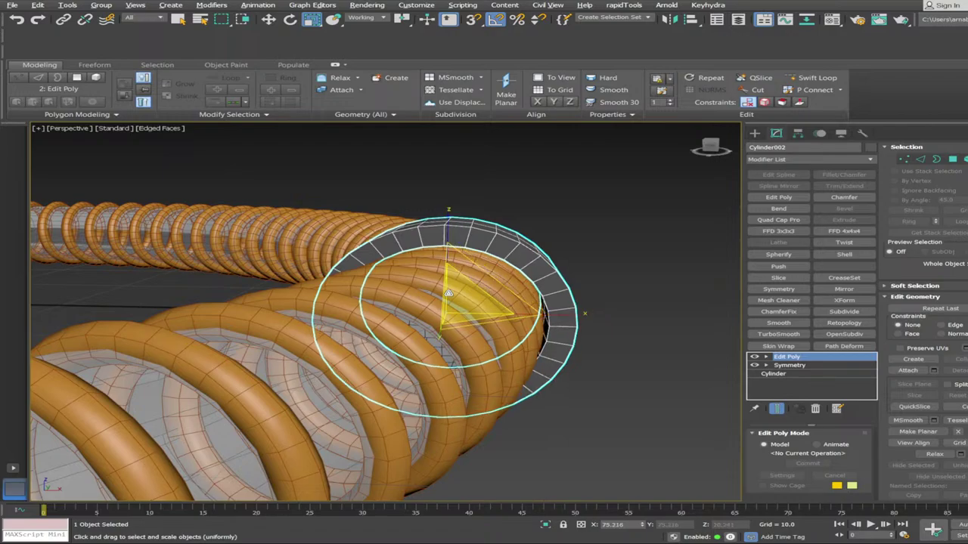
mouse_move(447, 292)
middle_mouse_down("alt")
mouse_move(492, 329)
mouse_move(454, 298)
middle_mouse_up("alt")
scroll(365, 346, "down", 5)
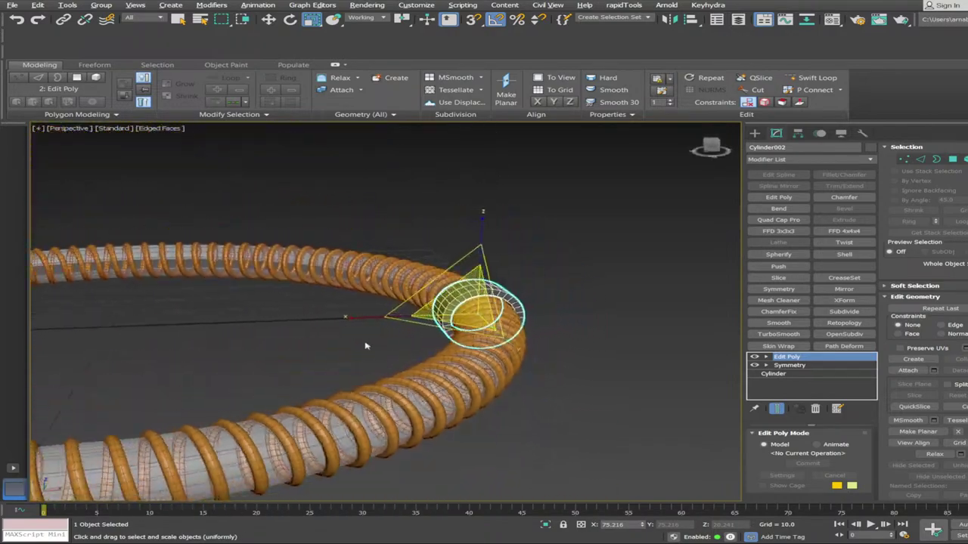
Delete the existing collar on the opposite side of the coiled ring from the currently selected one
middle_click_drag(366, 346, 327, 345, "alt")
scroll(316, 344, "down", 2)
left_click(326, 345)
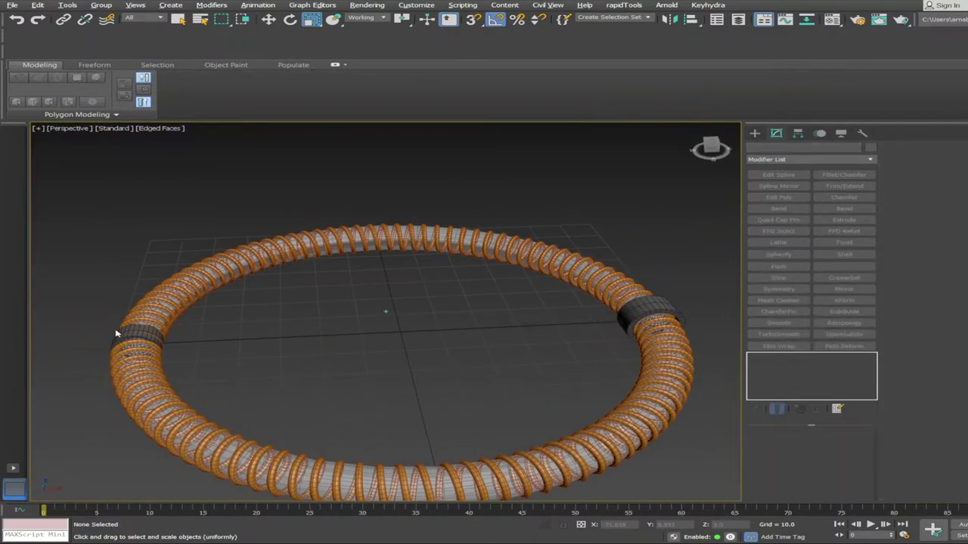
left_click(135, 342)
key("Delete")
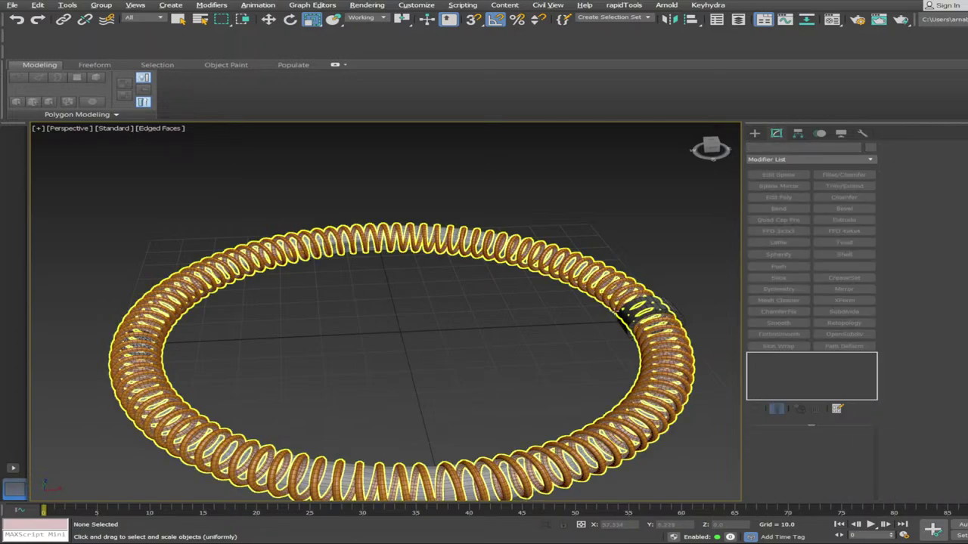
Rotate a copy of the remaining collar 180 degrees about Z to the opposite side of the ring
left_click(649, 318)
key("e")
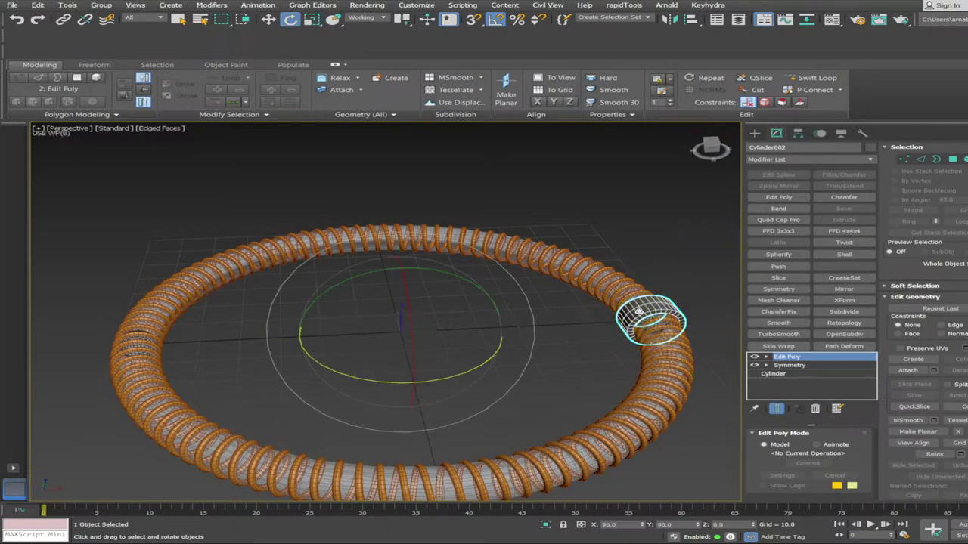
left_click_drag(382, 379, 447, 405, "shift")
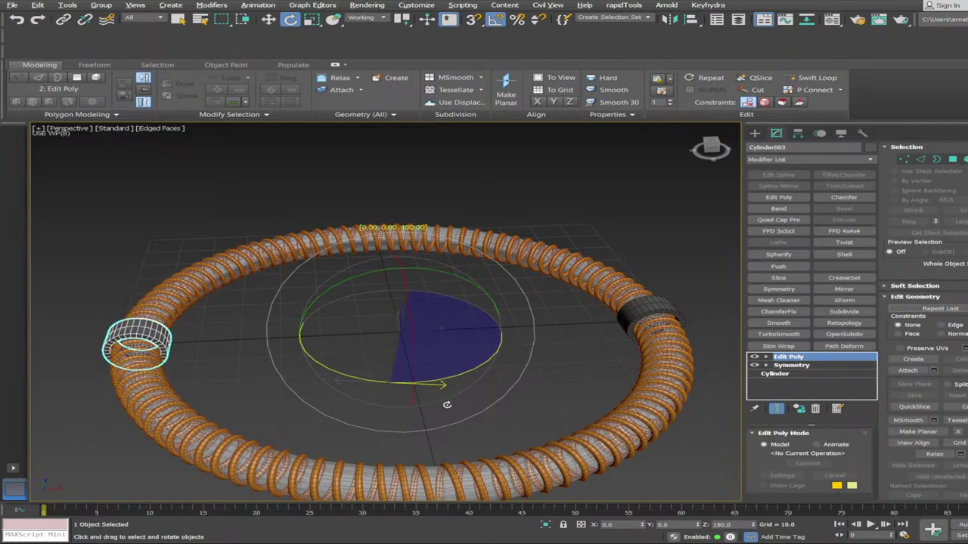
left_click(651, 296)
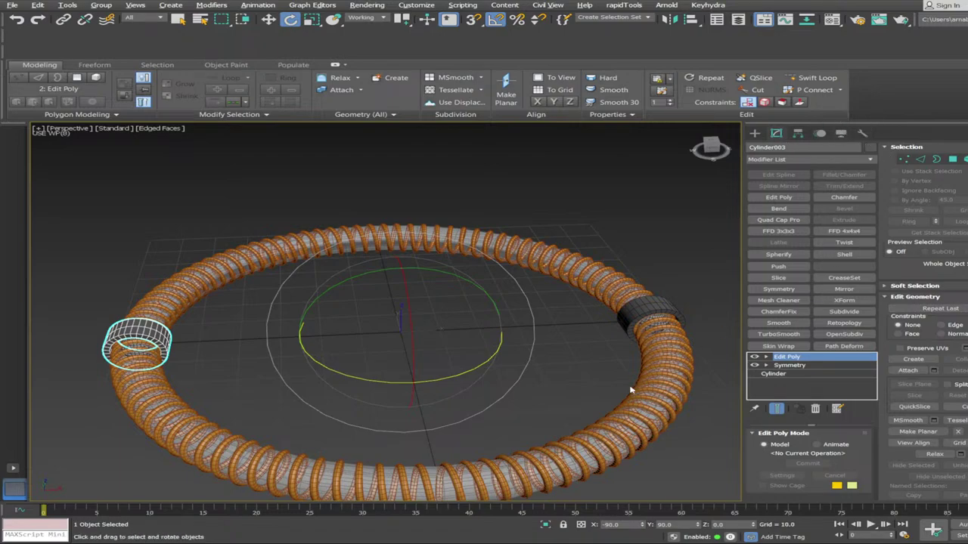
Set the object colour of the copied collar to red and the original collar to blue
left_click(242, 363)
left_click(648, 311)
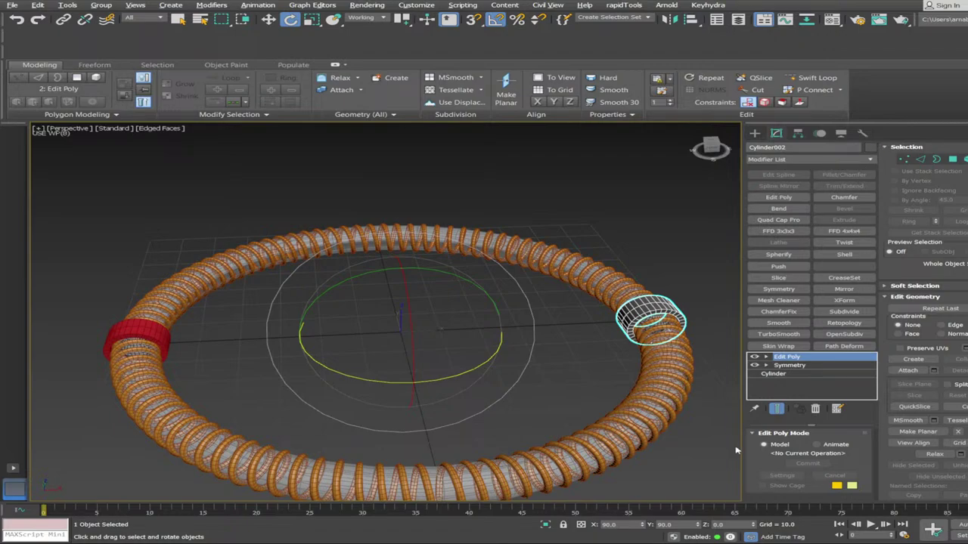
left_click(550, 425)
left_click(514, 414)
Create a 32-sided cylinder snapped to the ring's centre, with radius about 72.4 and height 10, and add Z-axis Symmetry
scroll(423, 368, "down", 2)
middle_click_drag(423, 367, 341, 355, "alt")
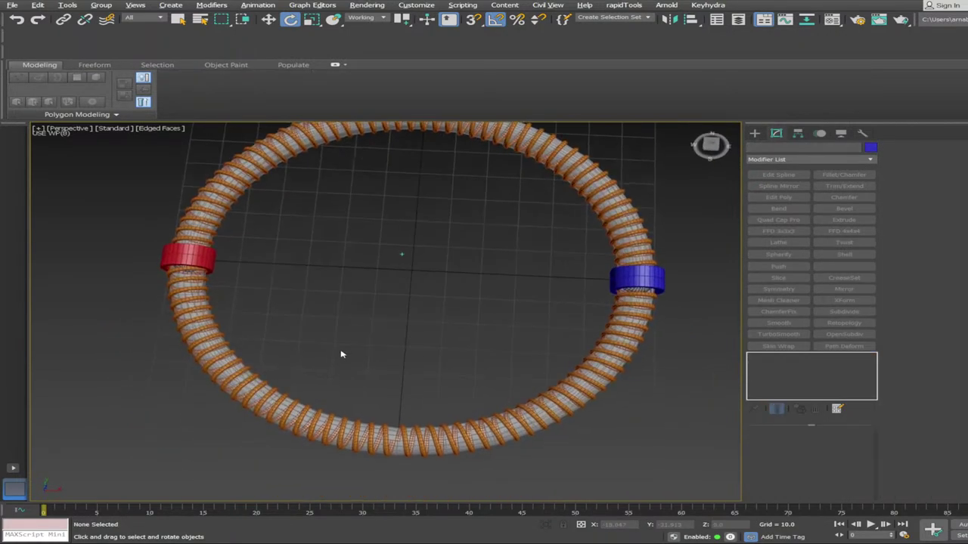
scroll(439, 229, "up", 3)
middle_click_drag(369, 153, 698, 236, "alt")
scroll(540, 272, "down", 2)
scroll(339, 361, "down", 1)
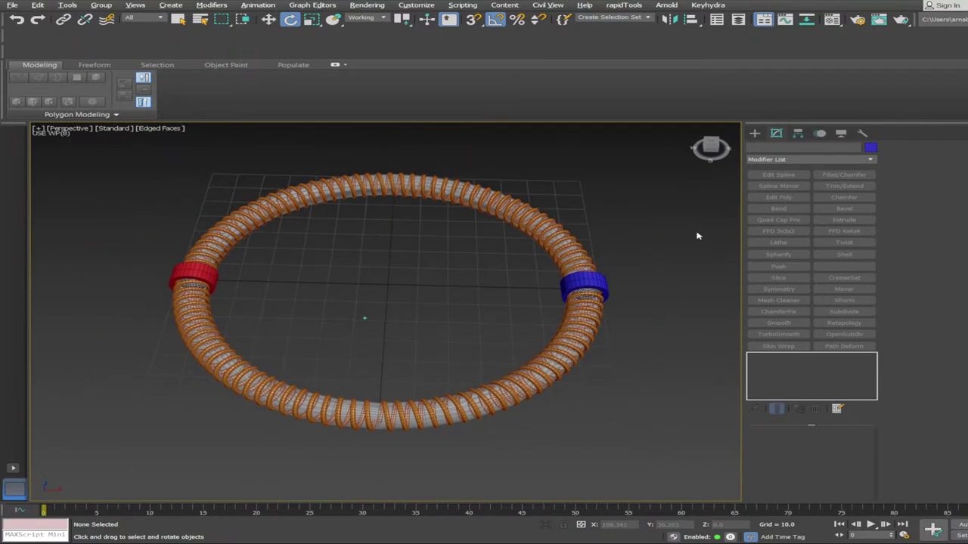
scroll(698, 236, "up", 1)
left_click(755, 134)
scroll(784, 207, "up", 2)
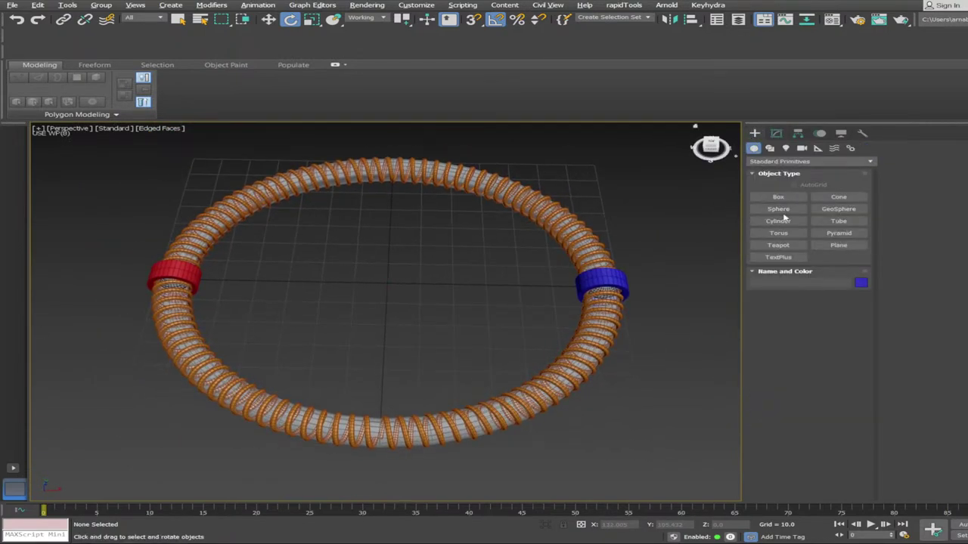
left_click(781, 220)
scroll(542, 287, "up", 1)
middle_click_drag(541, 282, 559, 291, "alt")
key("s")
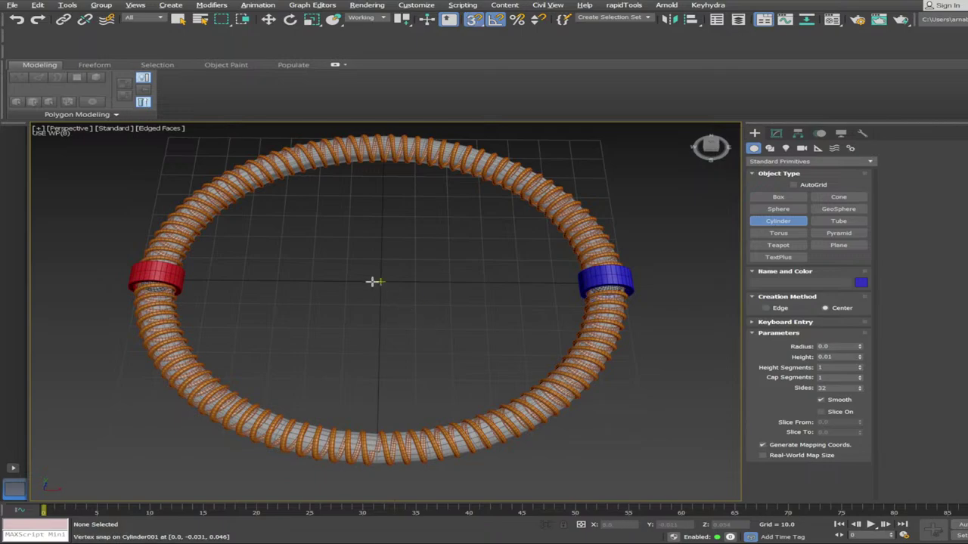
left_click_drag(380, 282, 639, 281)
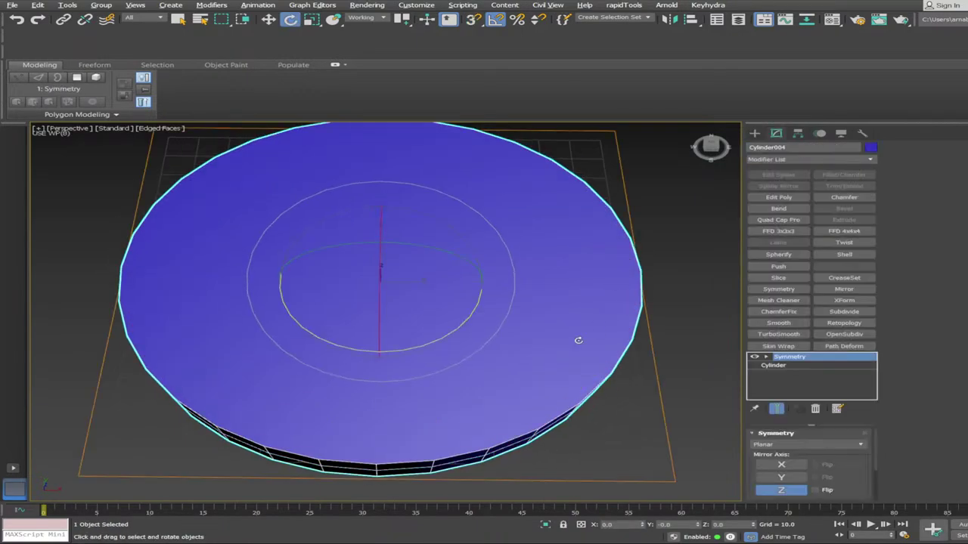
Add an Edit Poly modifier to the disc and change its object colour to grey
middle_click_drag(577, 340, 529, 333, "alt")
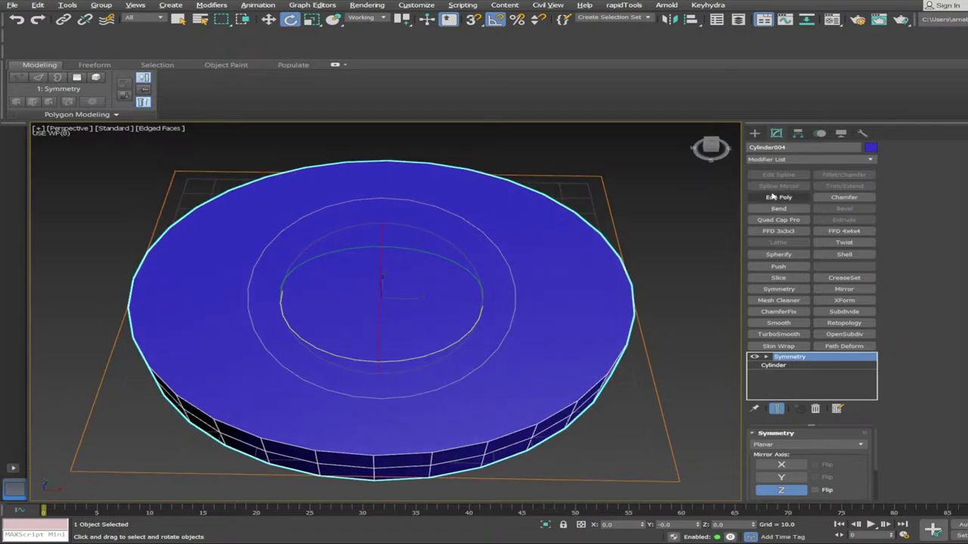
key("e")
left_click(870, 148)
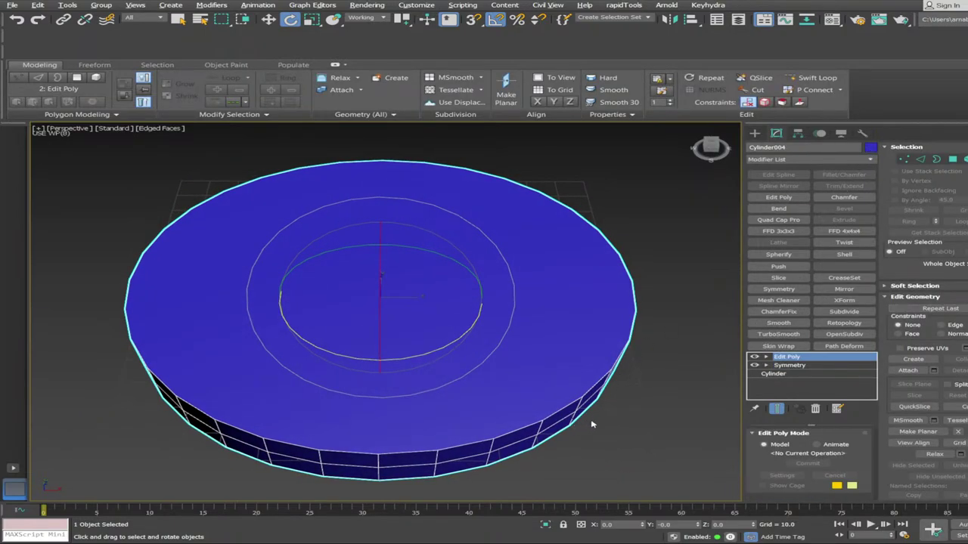
left_click(737, 452)
middle_click_drag(623, 463, 626, 449, "alt")
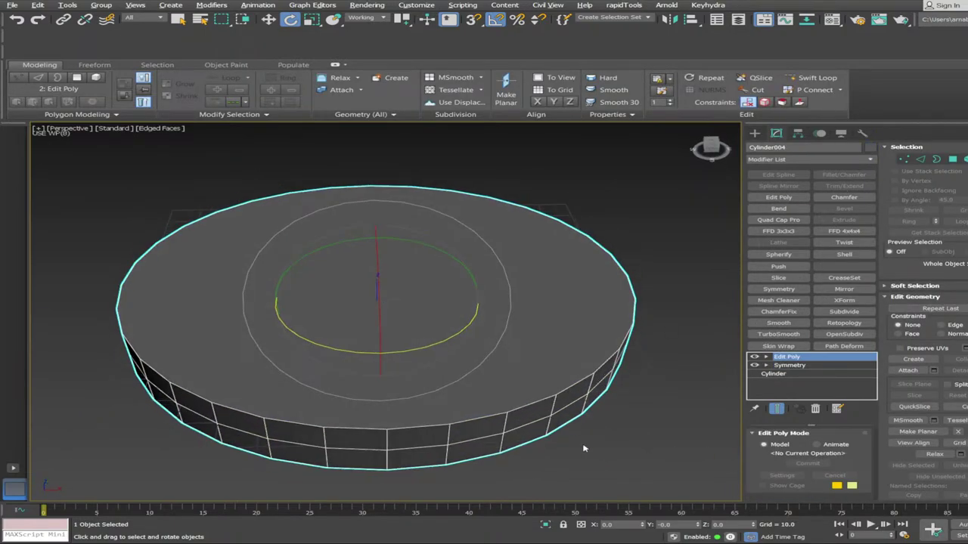
Add a Skin Wrap modifier directly above the disc's base cylinder, and return to the Edit Poly level
left_click(773, 373)
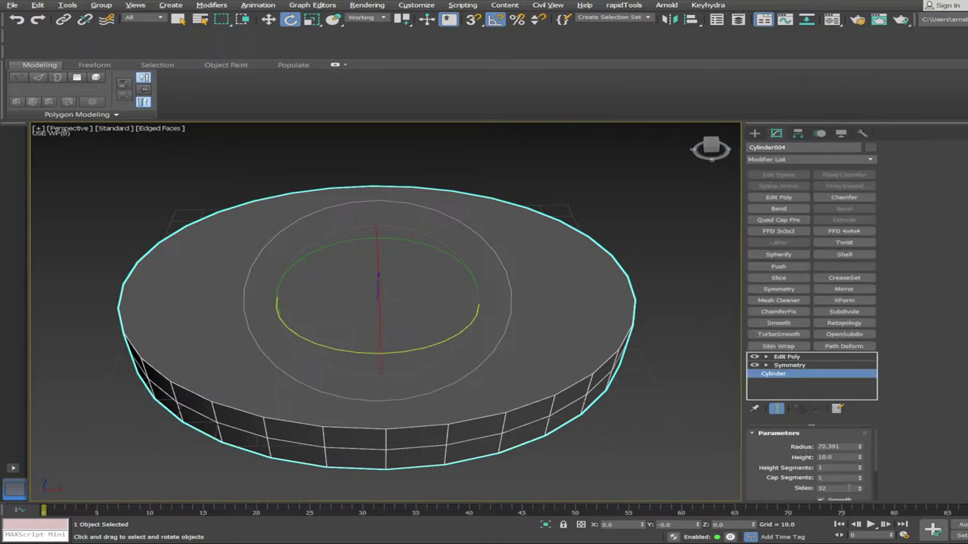
left_click(778, 346)
left_click(813, 356)
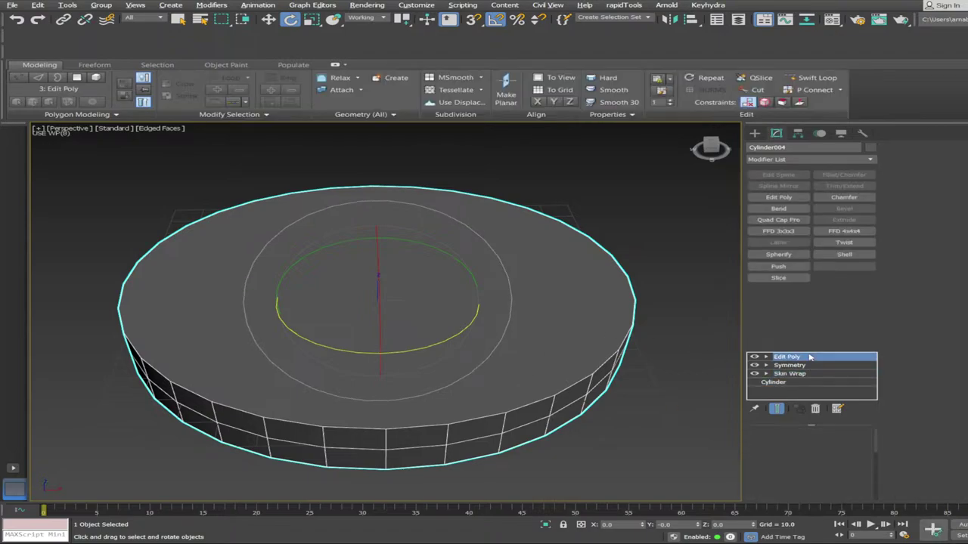
Select the disc's top and bottom cap polygons and inset them slightly from the rim
key("4")
left_click(480, 327)
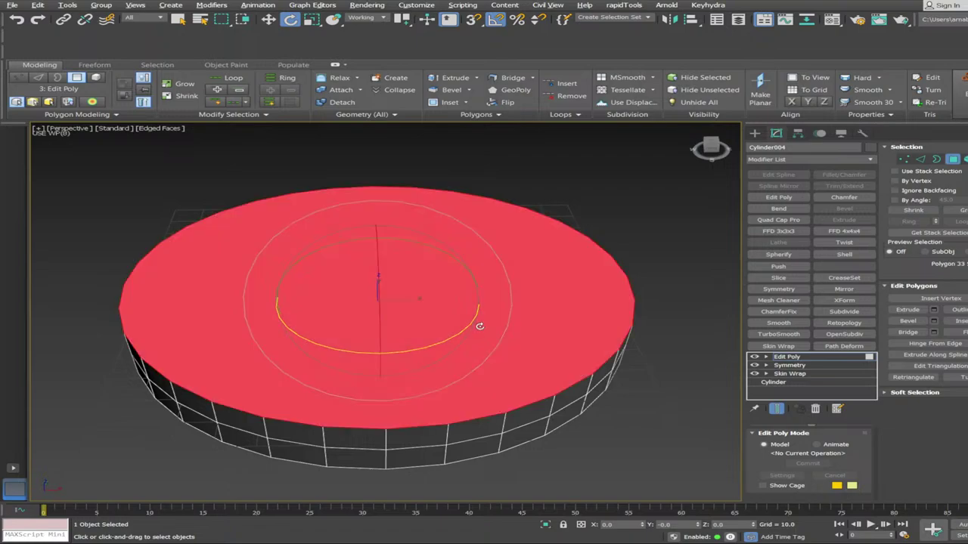
scroll(477, 332, "down", 1)
middle_click_drag(477, 333, 414, 331, "alt")
left_click(383, 289, "ctrl")
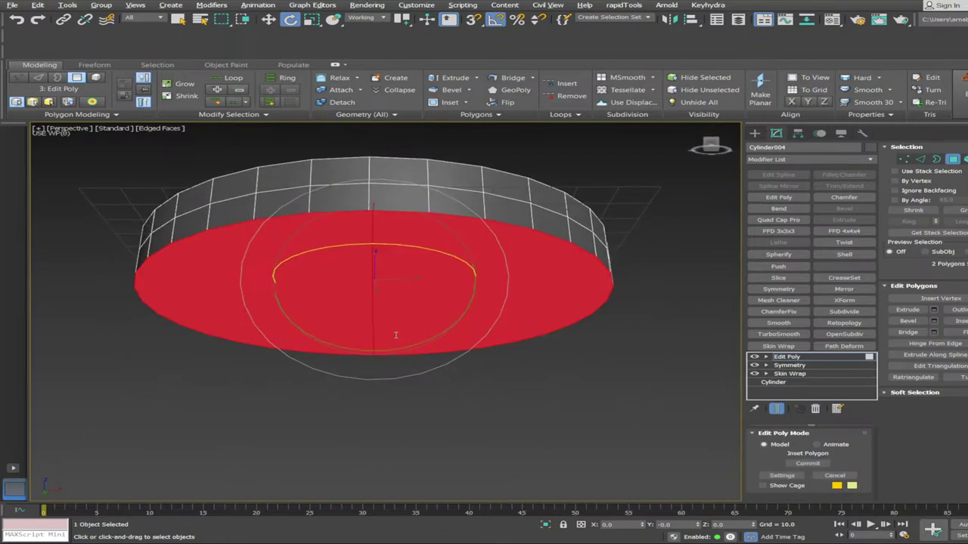
middle_click_drag(394, 338, 315, 368, "alt")
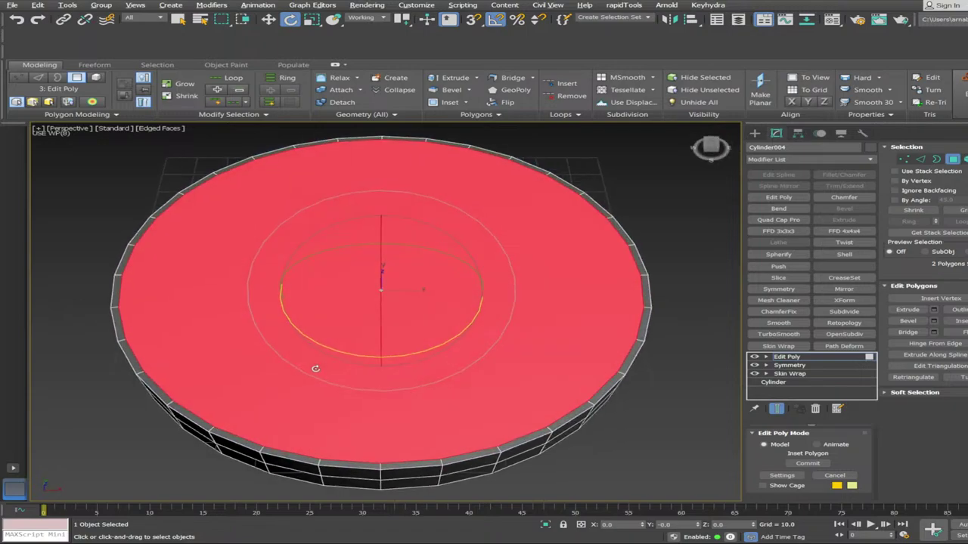
key("ctrl+z")
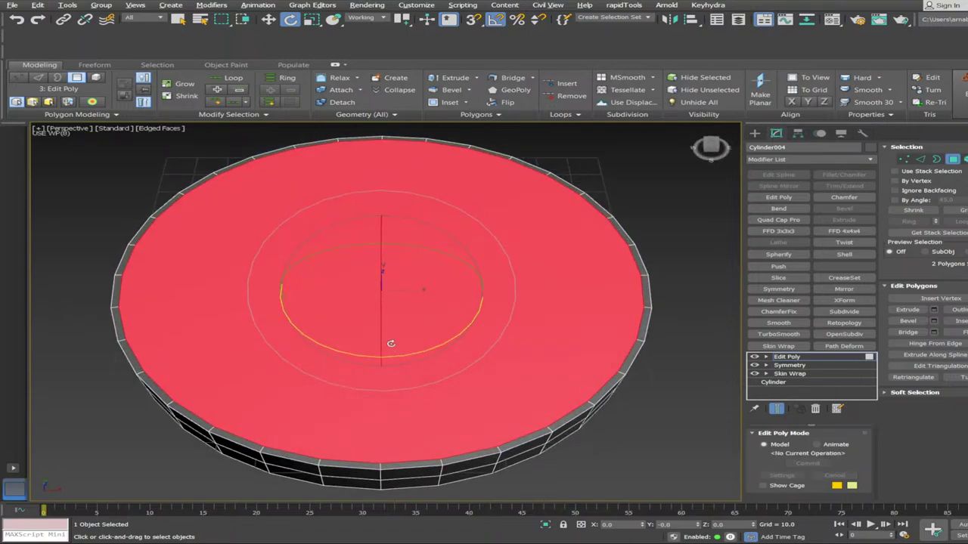
Make the disc see-through and leave polygon editing to check its fit around the coiled ring and collars
key("alt+x")
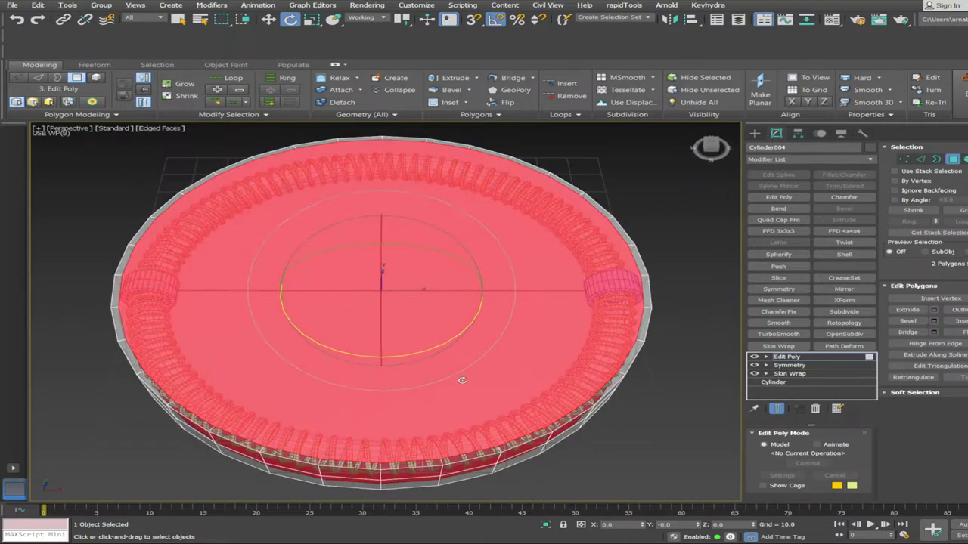
middle_click_drag(537, 406, 534, 401, "alt")
scroll(643, 383, "up", 1)
key("4")
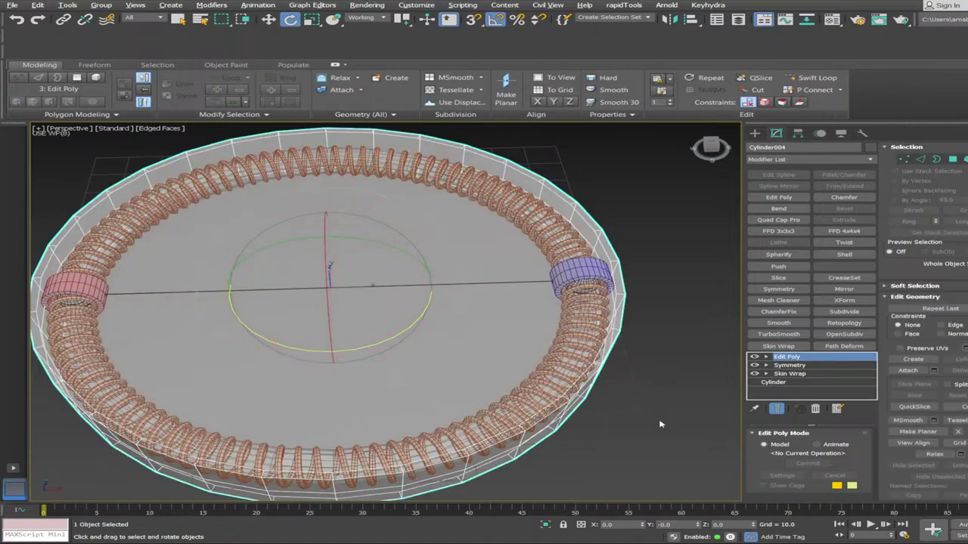
scroll(661, 424, "down", 2)
middle_click_drag(661, 424, 657, 420, "alt")
scroll(657, 420, "up", 2)
scroll(446, 325, "up", 1)
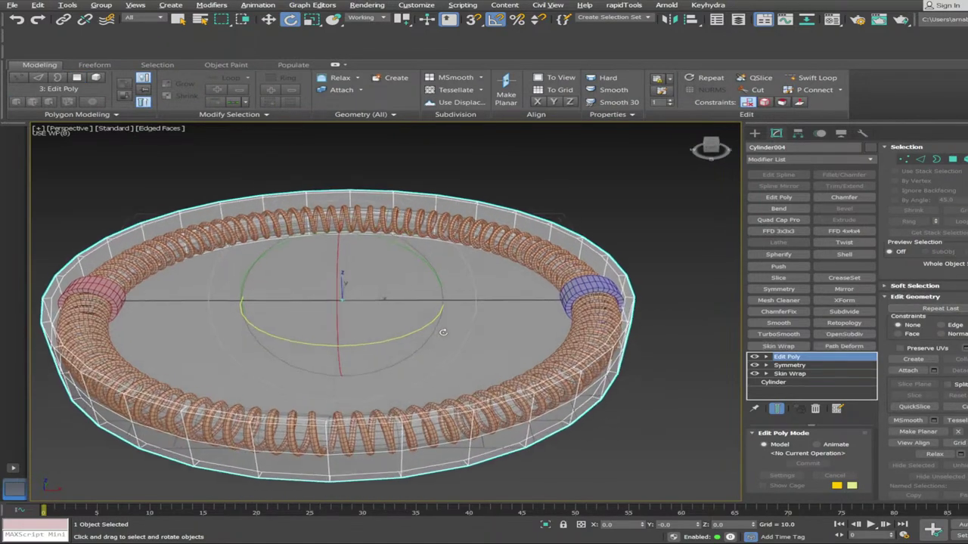
middle_click_drag(446, 323, 443, 332, "alt")
scroll(443, 332, "up", 1)
Inset both cap polygons again and scale them uniformly inward until they lie inside the coiled ring
key("4")
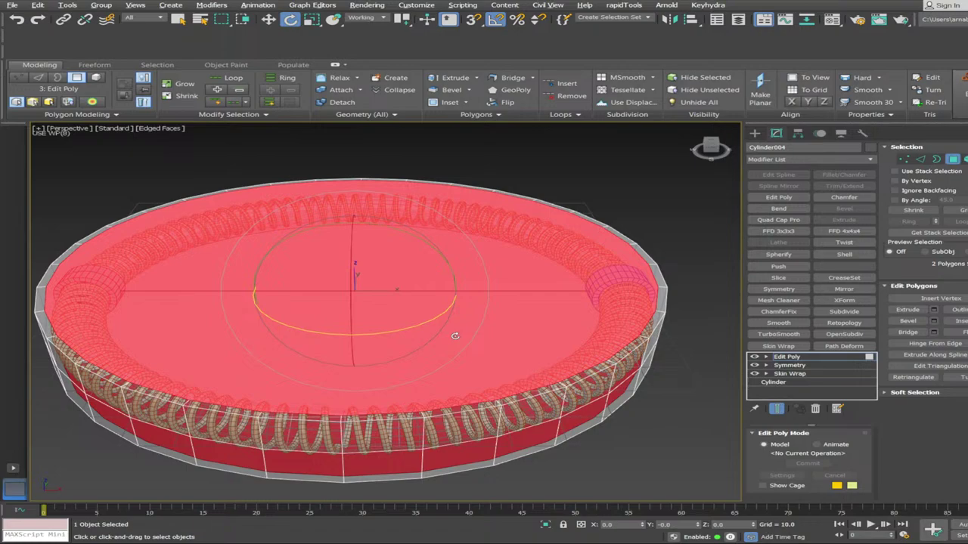
key("semicolon")
key("ctrl+z")
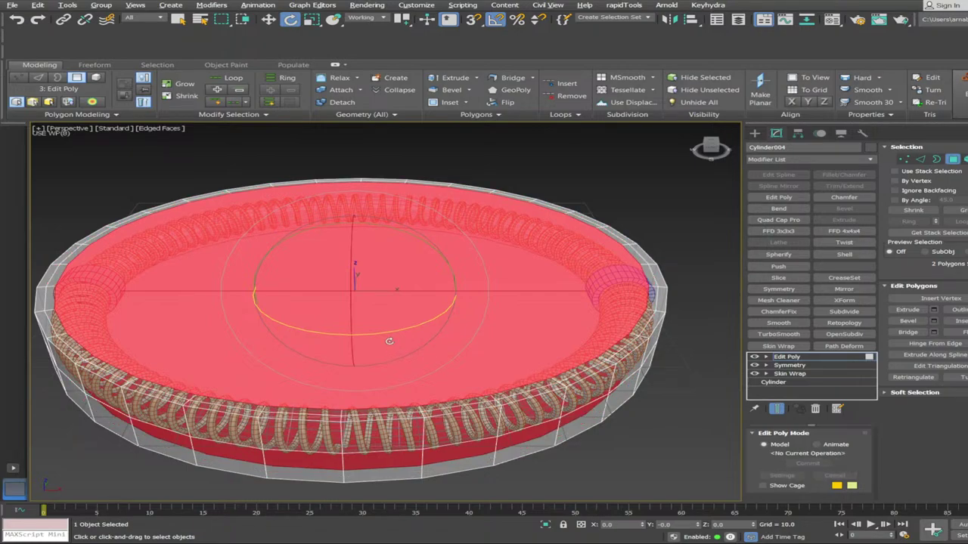
key("w")
key("r")
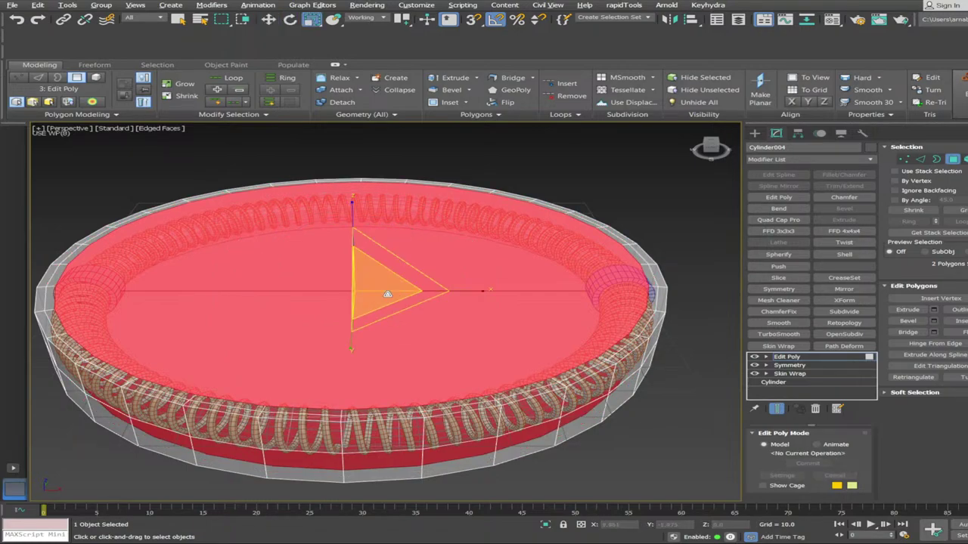
left_click_drag(373, 285, 383, 294)
middle_click_drag(432, 354, 446, 265, "alt")
mouse_move(406, 298)
middle_mouse_down("alt")
mouse_move(422, 319)
mouse_move(404, 317)
mouse_move(401, 298)
mouse_move(437, 322)
mouse_move(426, 310)
mouse_move(452, 292)
mouse_move(410, 291)
middle_mouse_up("alt")
scroll(426, 309, "up", 1)
left_click_drag(356, 295, 356, 296)
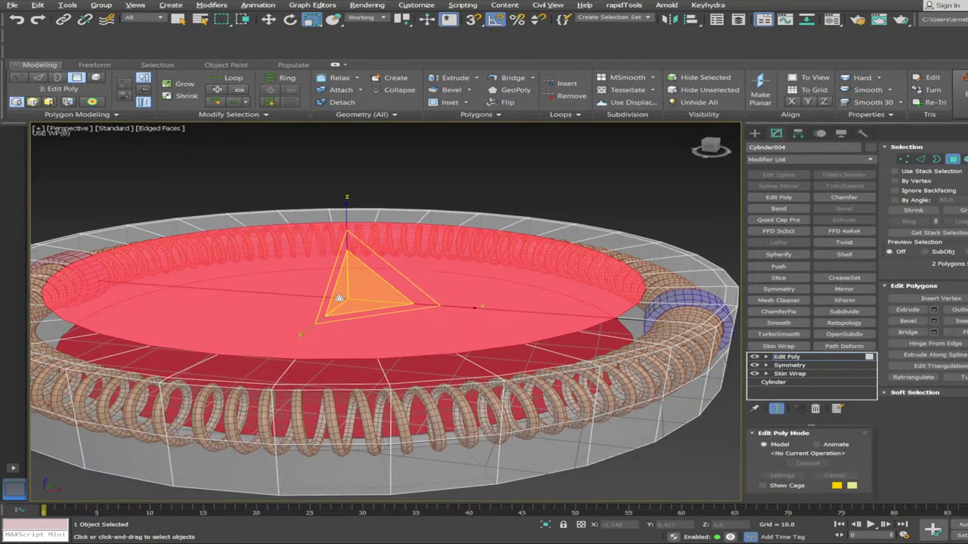
Bridge the two cap polygons to open a hole through the disc's centre
key("ctrl+b")
middle_click_drag(342, 304, 389, 333, "alt")
scroll(377, 304, "down", 2)
scroll(372, 320, "down", 1)
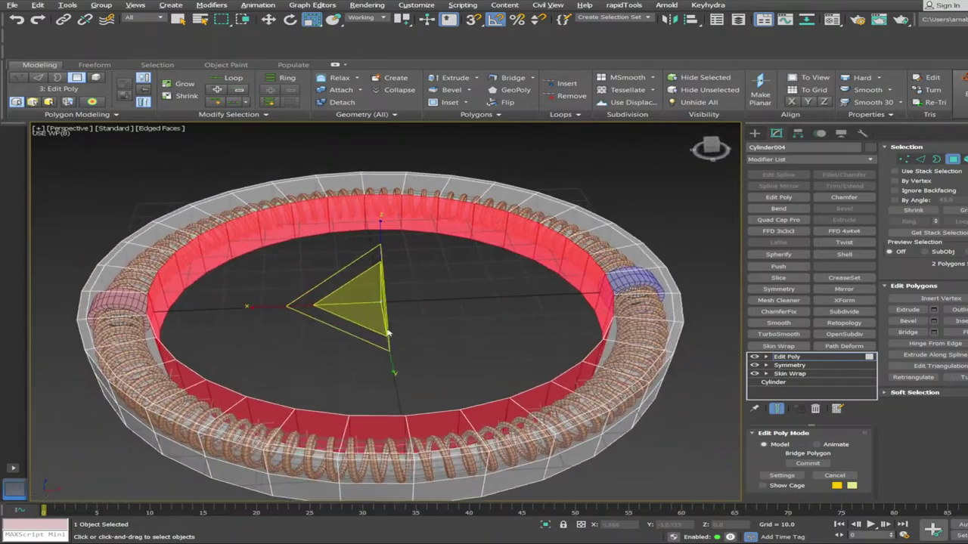
scroll(392, 375, "up", 3)
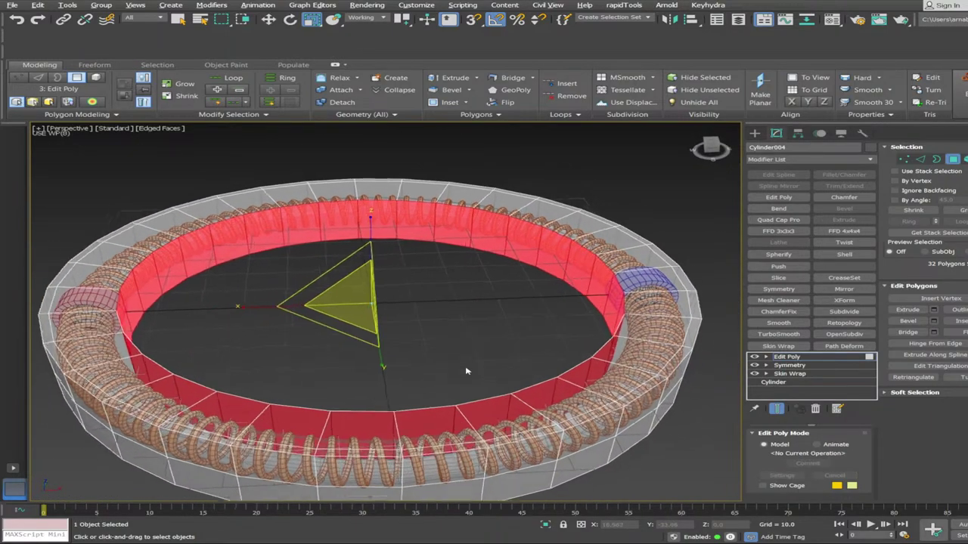
Select the ring of vertical edges on the inner wall and connect them with three edge loops
key("2")
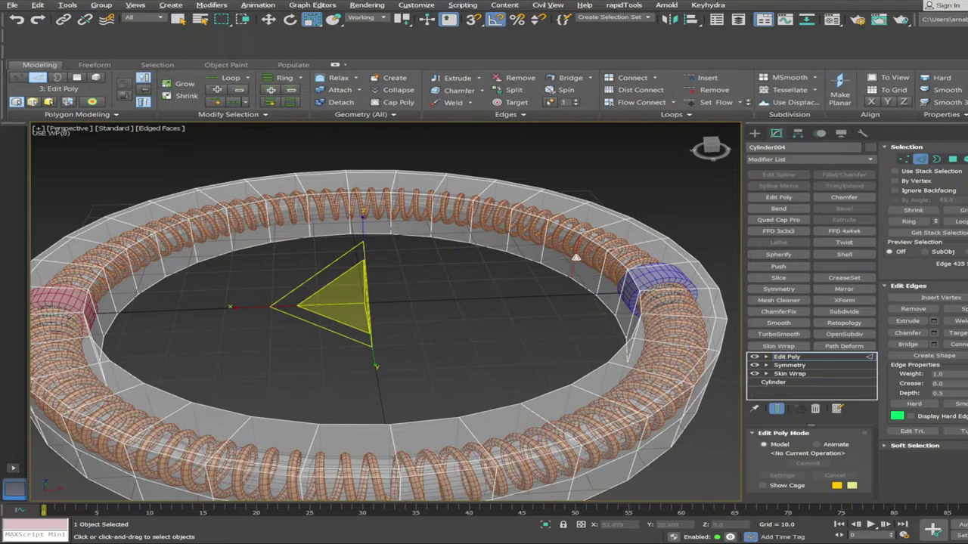
key("alt+r")
key("ctrl+shift+e")
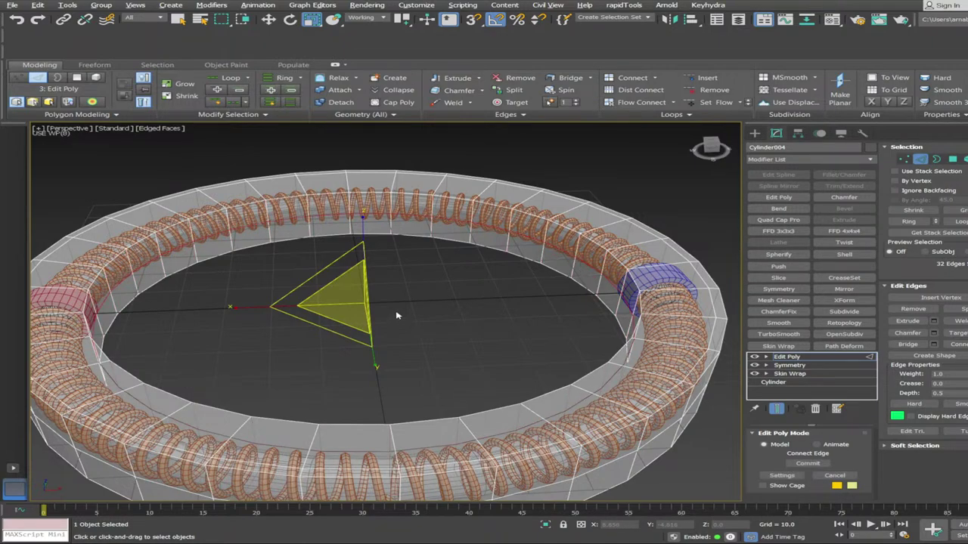
key("4")
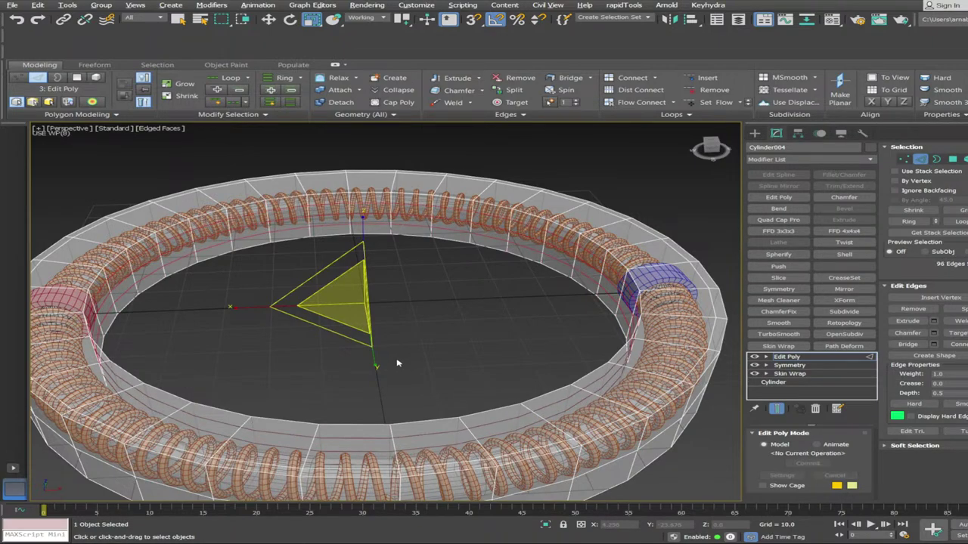
Convert the inner wall's middle edge loop to its adjoining polygons and scale them vertically into a narrow band
double_click(608, 283)
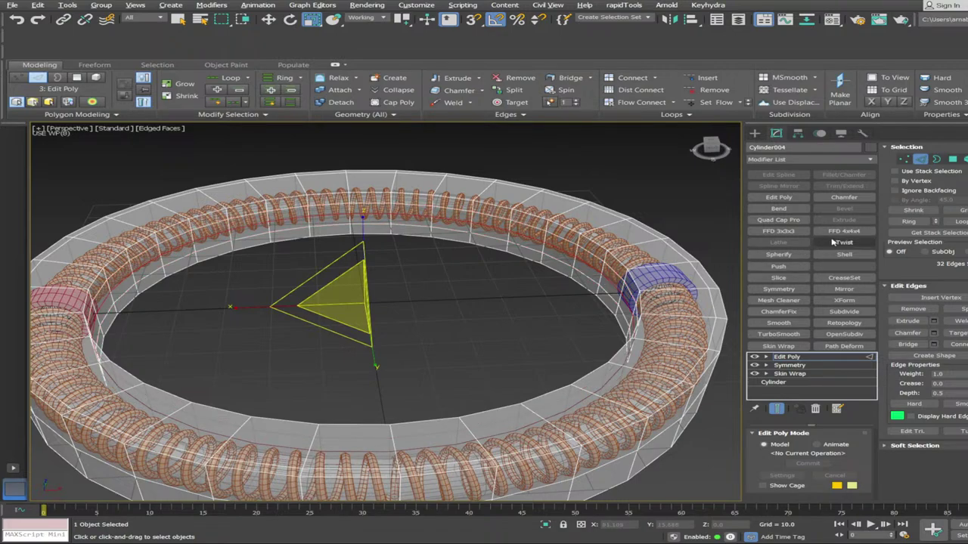
left_click(953, 161, "ctrl")
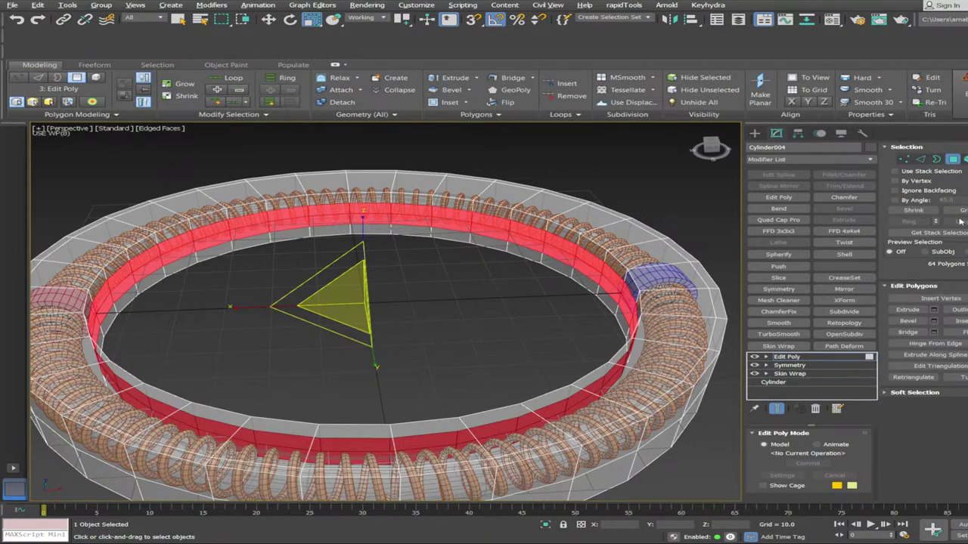
left_click_drag(365, 228, 376, 291)
middle_click_drag(376, 291, 538, 315, "alt")
scroll(537, 315, "up", 5)
middle_click_drag(564, 249, 551, 236, "alt")
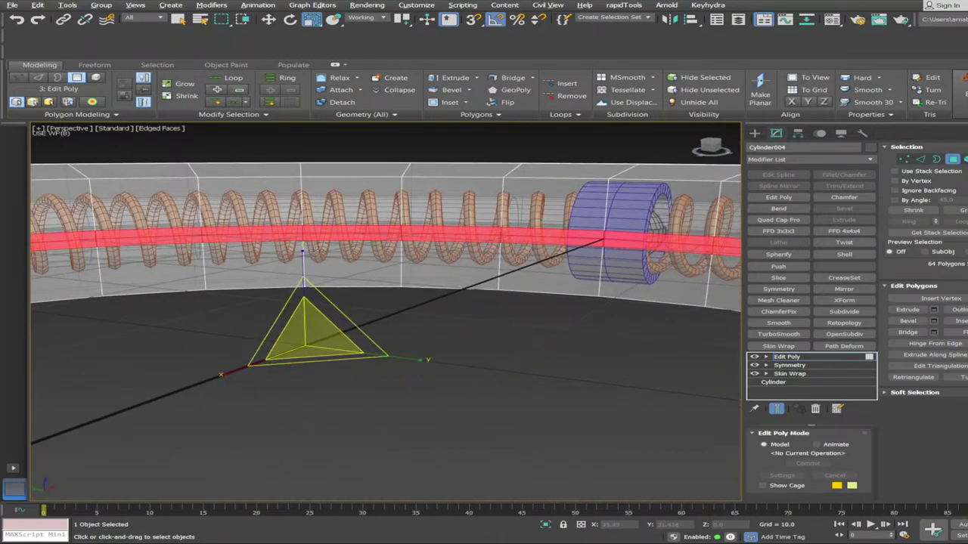
left_click_drag(302, 253, 304, 264, "shift")
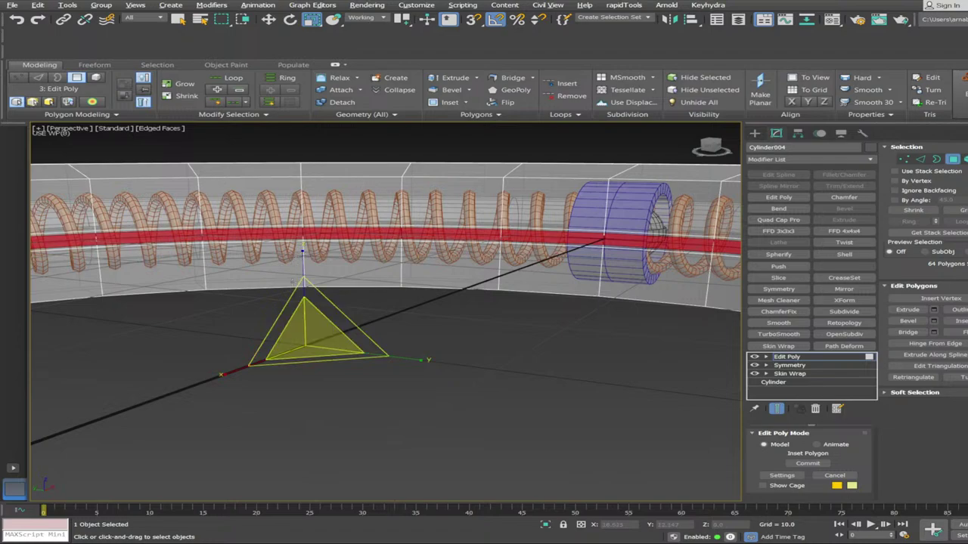
key("ctrl+z")
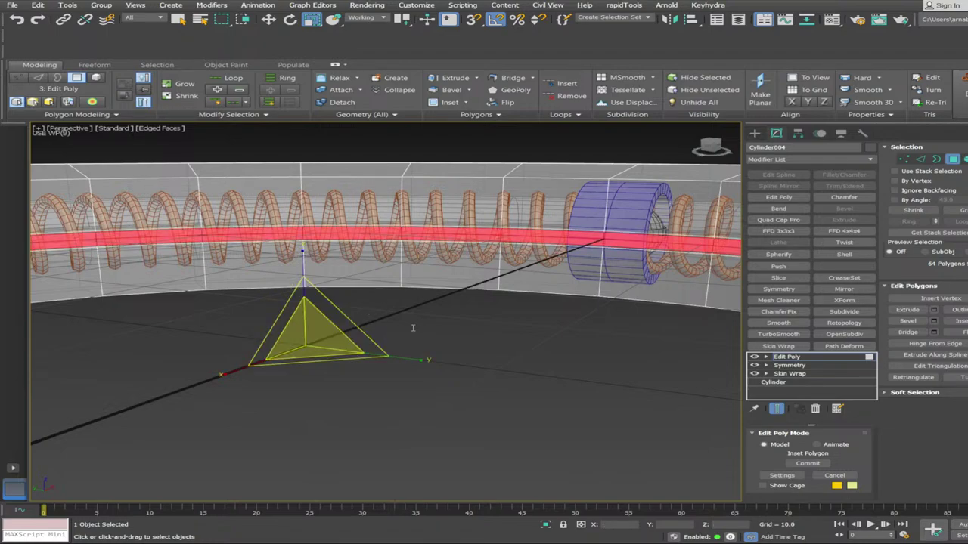
middle_click_drag(554, 229, 550, 236, "alt")
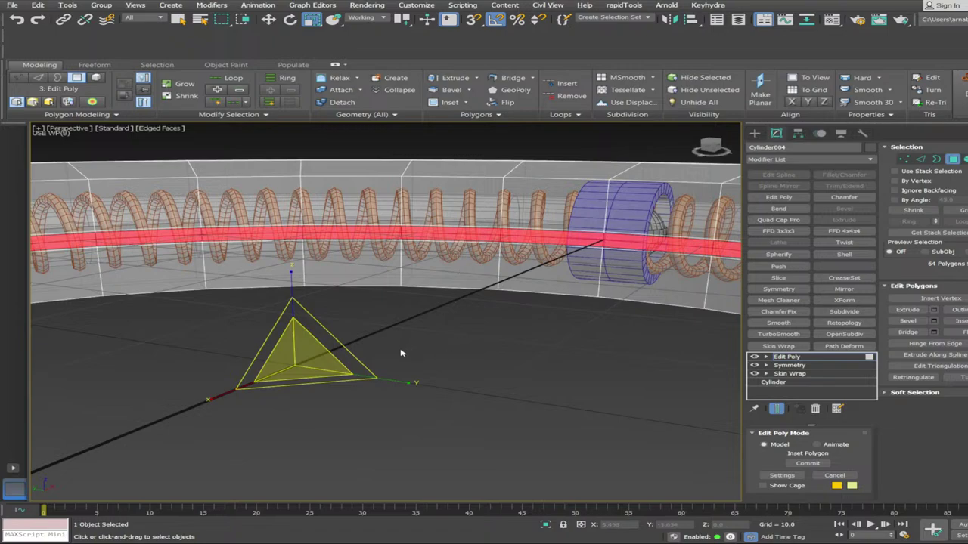
Scale the inner wall's middle band vertically and delete its narrow central polygons to open a thin slot around the wall
key("ctrl+z")
key("ctrl+z")
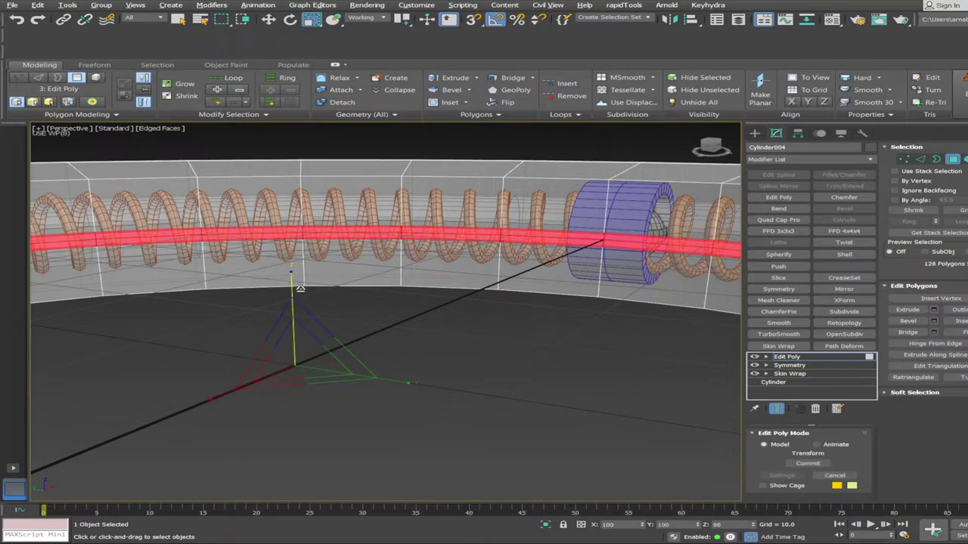
key("ctrl+Page_Down")
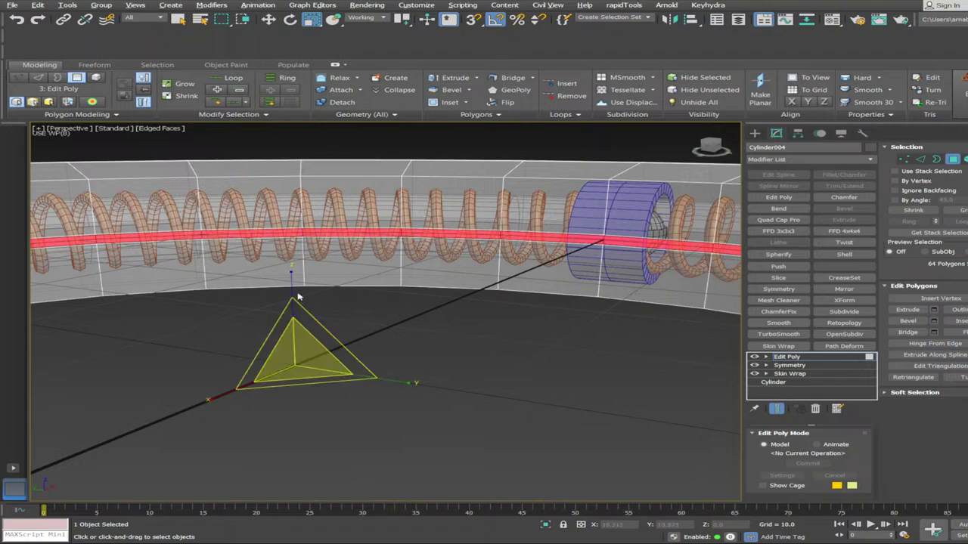
left_click_drag(293, 280, 295, 297)
left_click(273, 295)
scroll(273, 295, "down", 8)
middle_click_drag(471, 225, 434, 244, "alt")
scroll(423, 229, "up", 3)
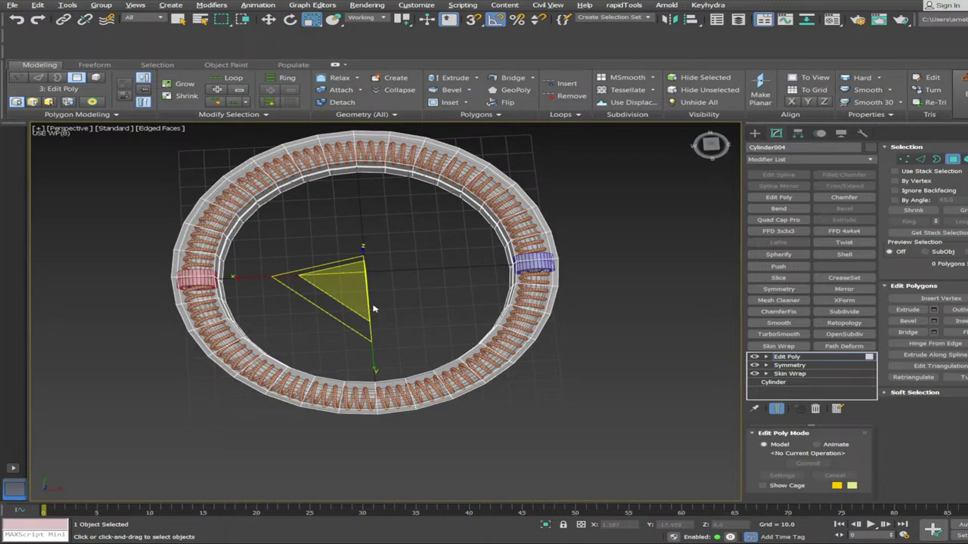
Leave polygon editing and scale the whole housing vertically to about 87% so it sits closer to the coil
key("4")
left_click(433, 270)
middle_click_drag(415, 397, 378, 342, "alt")
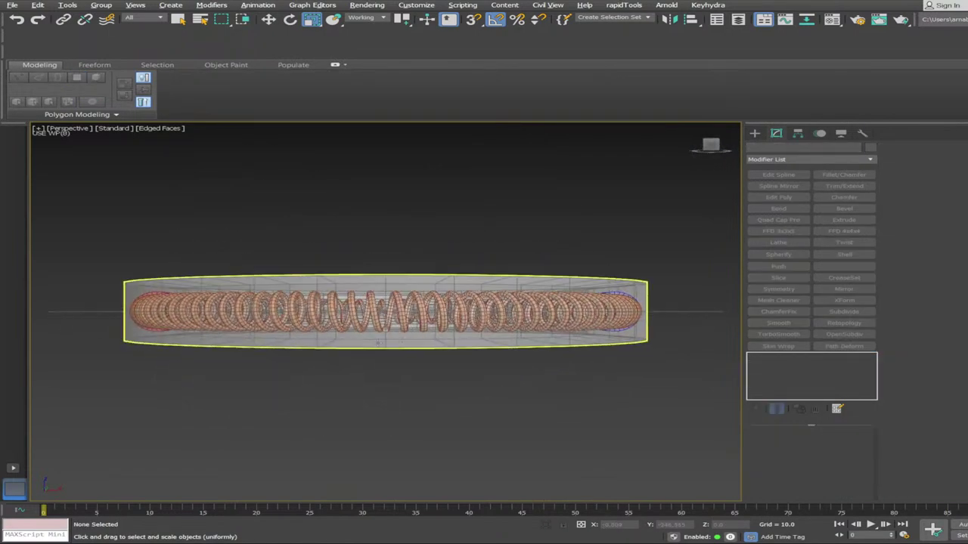
left_click(381, 333)
middle_click_drag(419, 292, 435, 308, "alt")
scroll(445, 320, "up", 2)
scroll(381, 263, "up", 2)
middle_click_drag(364, 274, 348, 252, "alt")
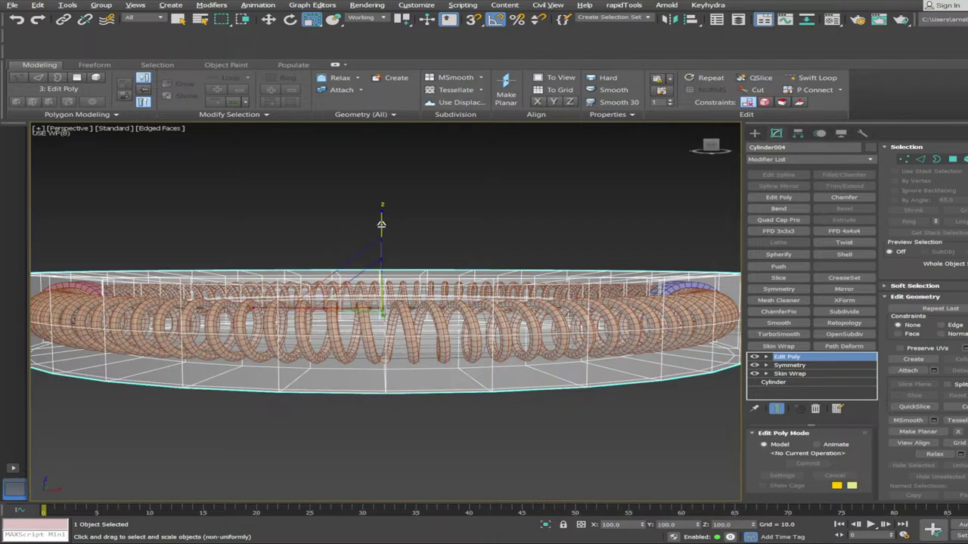
left_click_drag(382, 222, 383, 229)
middle_click_drag(381, 231, 375, 248, "alt")
scroll(378, 251, "down", 3)
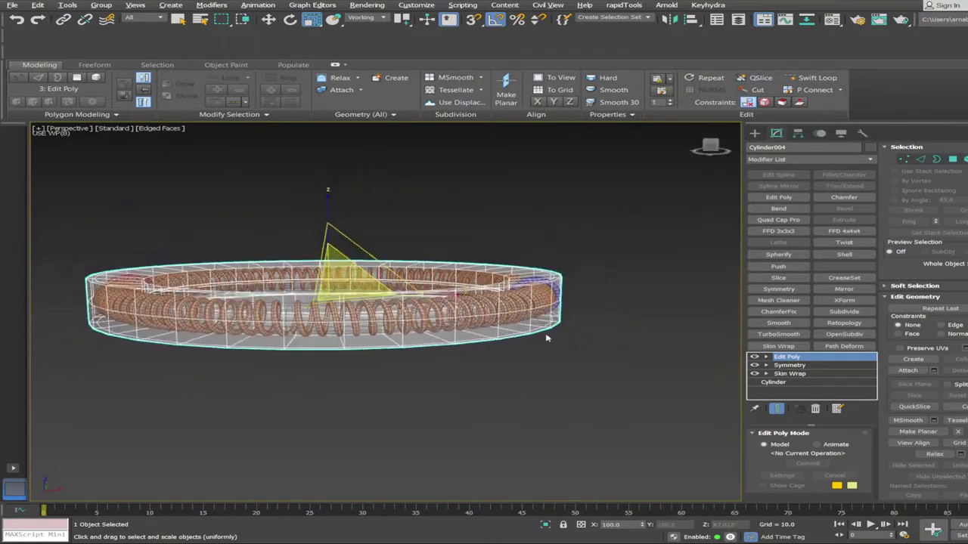
mouse_move(554, 374)
middle_mouse_down("alt")
mouse_move(551, 361)
mouse_move(537, 378)
mouse_move(507, 374)
mouse_move(536, 375)
middle_mouse_up("alt")
scroll(554, 364, "up", 2)
middle_click_drag(212, 304, 246, 290, "alt")
middle_click_drag(537, 364, 541, 356, "alt")
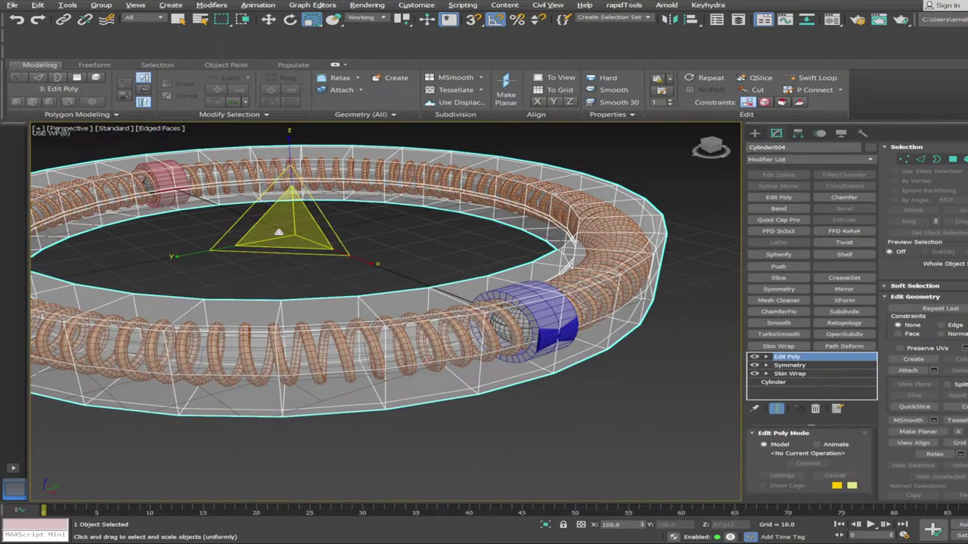
left_click_drag(278, 232, 280, 232)
middle_click_drag(522, 370, 328, 340, "alt")
scroll(413, 370, "down", 5)
scroll(320, 326, "up", 2)
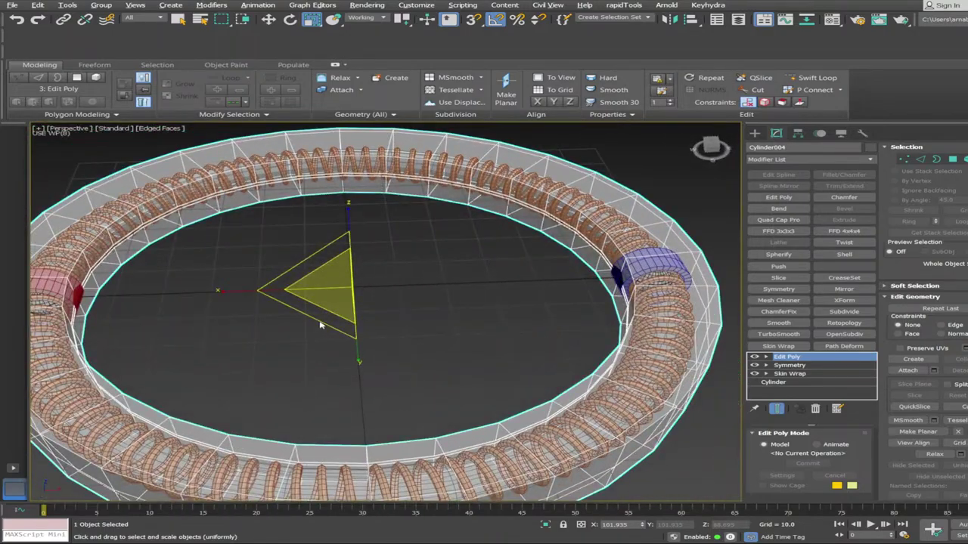
key("ctrl+z")
Select the complete upper row of polygons around the housing's outer wall
scroll(476, 372, "down", 2)
middle_click_drag(475, 372, 432, 352, "alt")
scroll(513, 391, "up", 4)
scroll(513, 391, "down", 3)
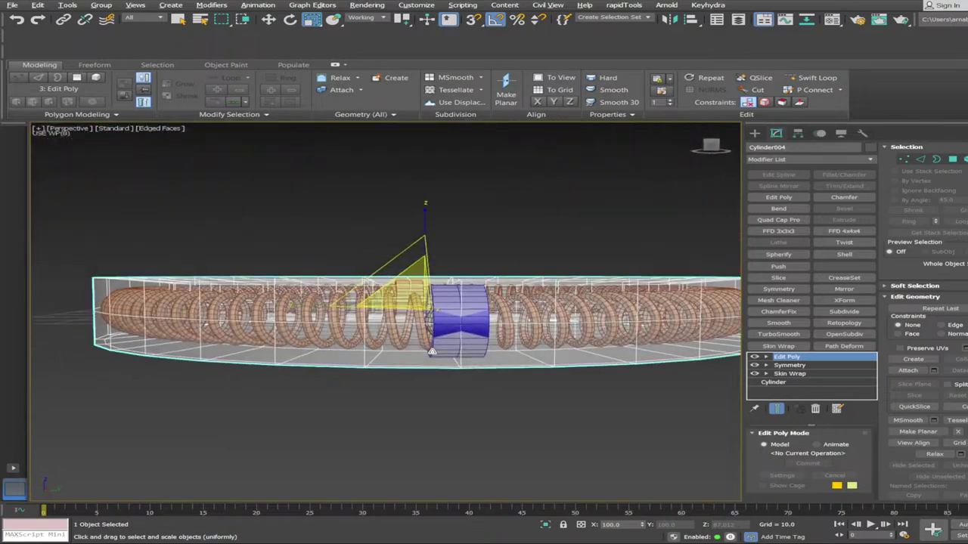
key("4")
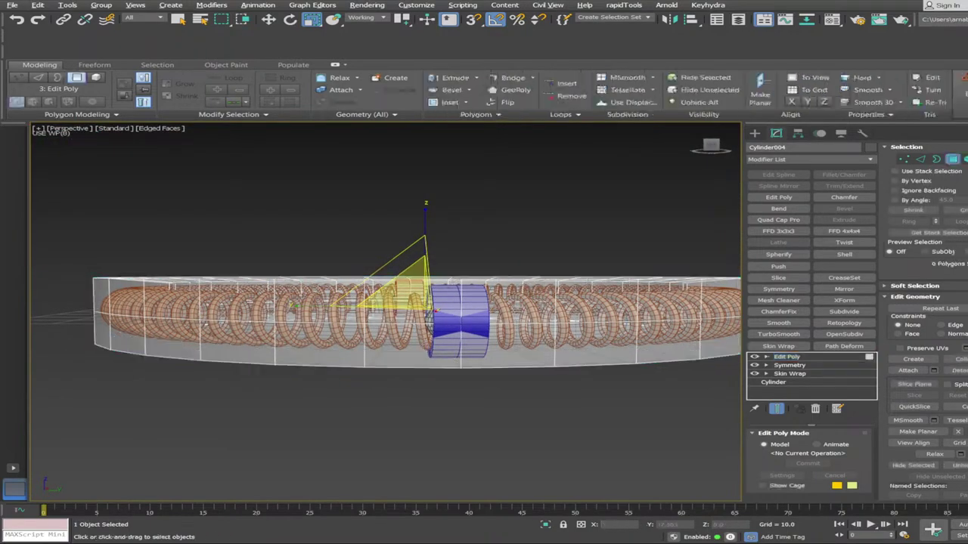
left_click(404, 316)
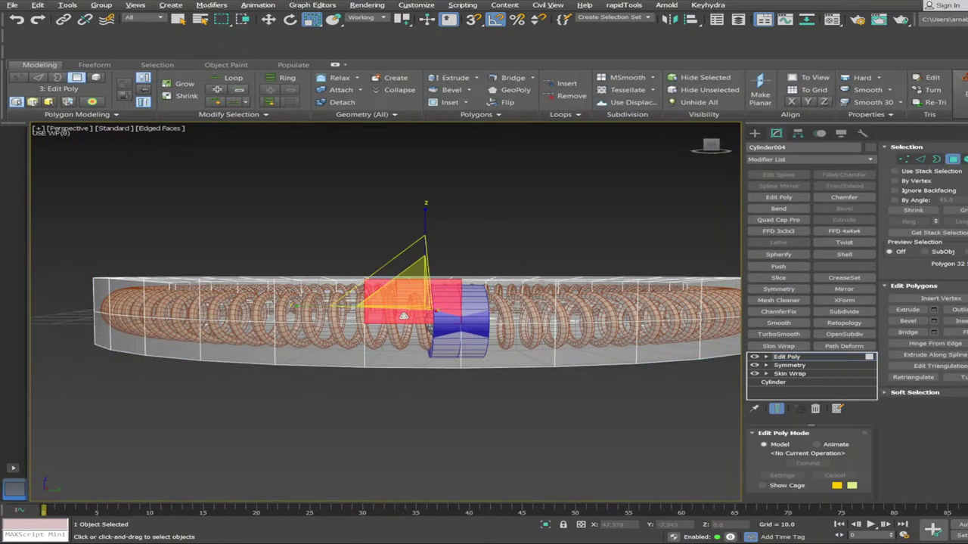
middle_click_drag(399, 322, 412, 387, "alt")
key("q")
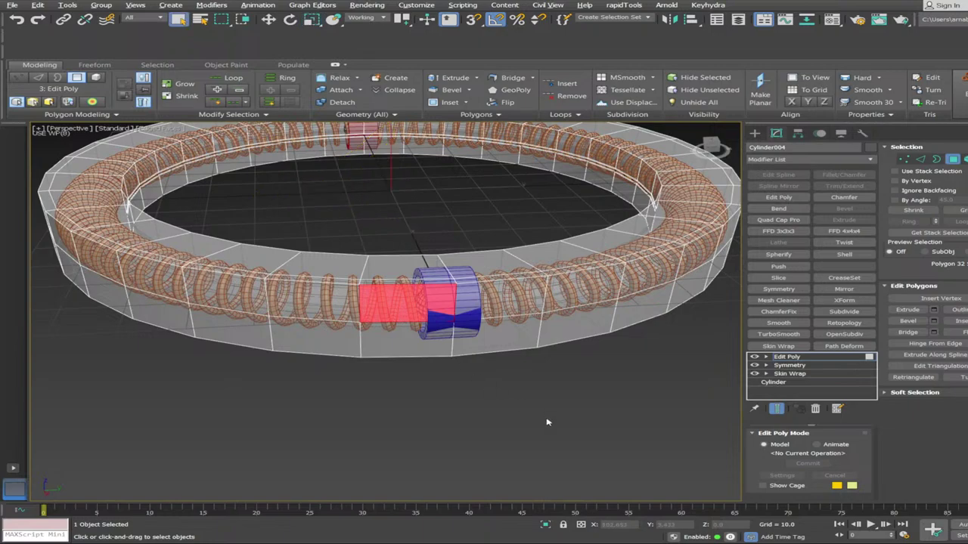
middle_click_drag(558, 468, 541, 438, "alt")
scroll(539, 437, "up", 3)
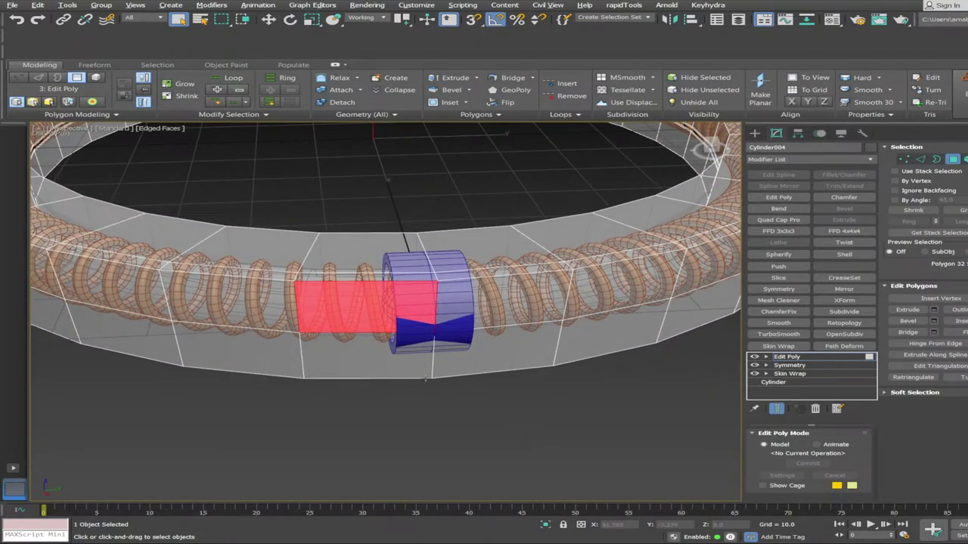
left_click(268, 311, "shift")
left_click(653, 287, "shift")
right_click(602, 324)
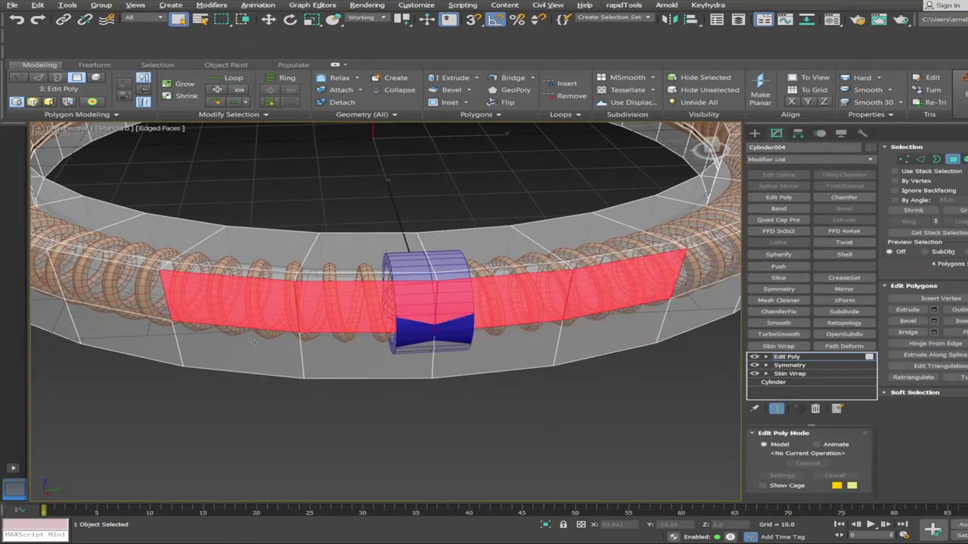
key("alt+l")
Extend the selection along the front half of the outer wall's lower polygon row
left_click(113, 336, "ctrl+shift")
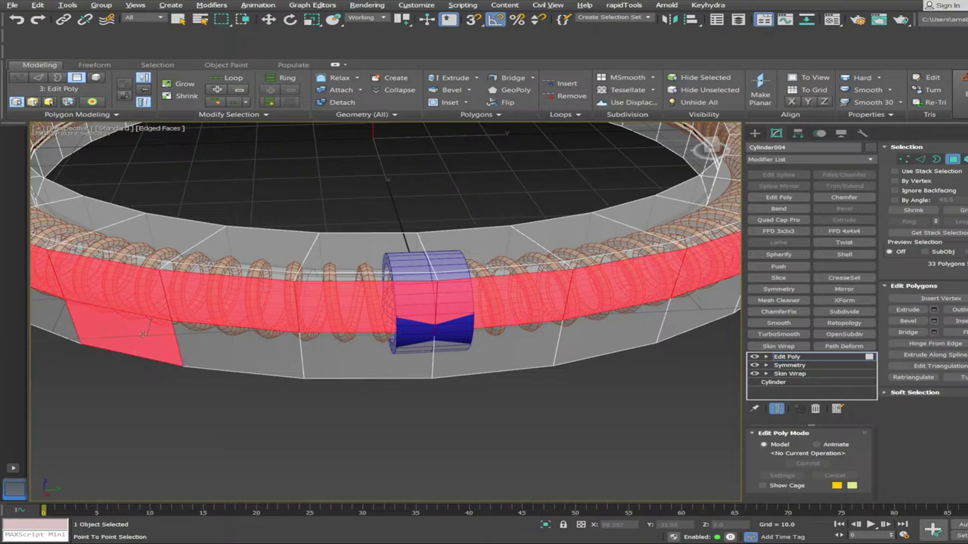
left_click(626, 325, "ctrl+shift")
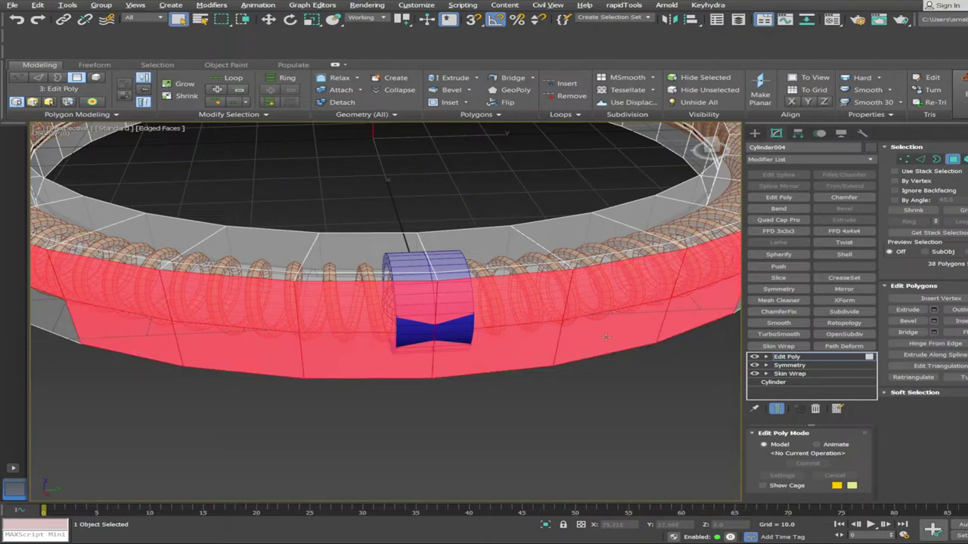
key("alt+a")
key("w")
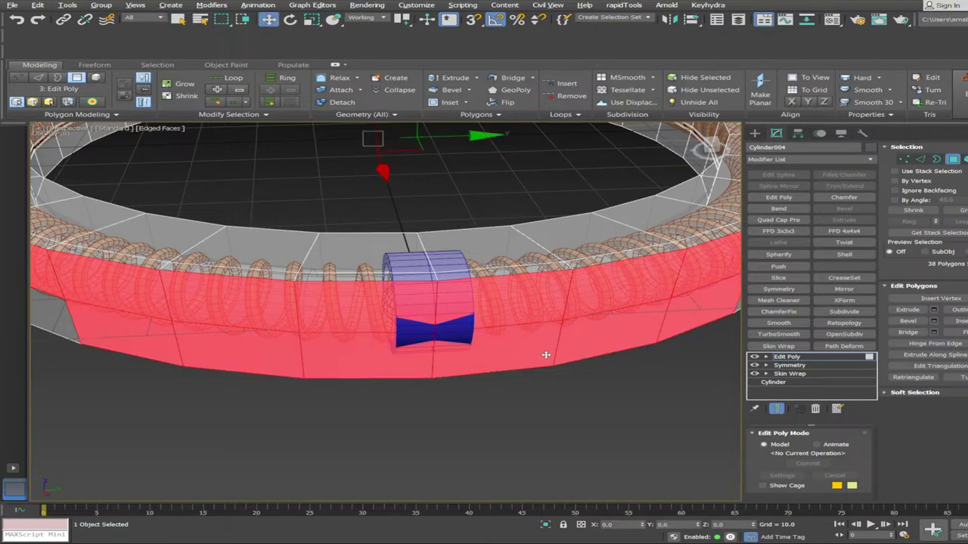
scroll(544, 355, "down", 5)
middle_click_drag(512, 391, 546, 431, "alt")
key("f")
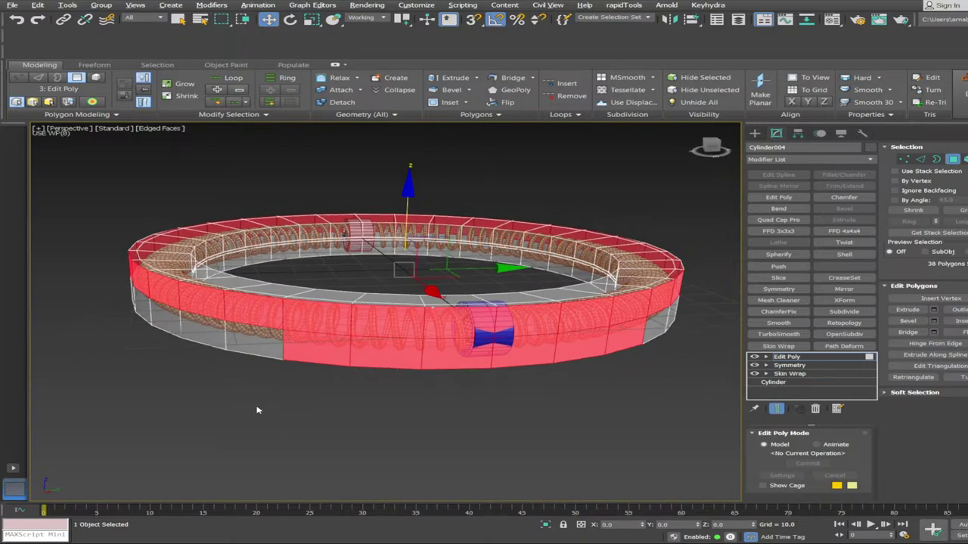
left_click(149, 325, "ctrl+shift")
left_click(591, 321, "ctrl+shift")
key("w")
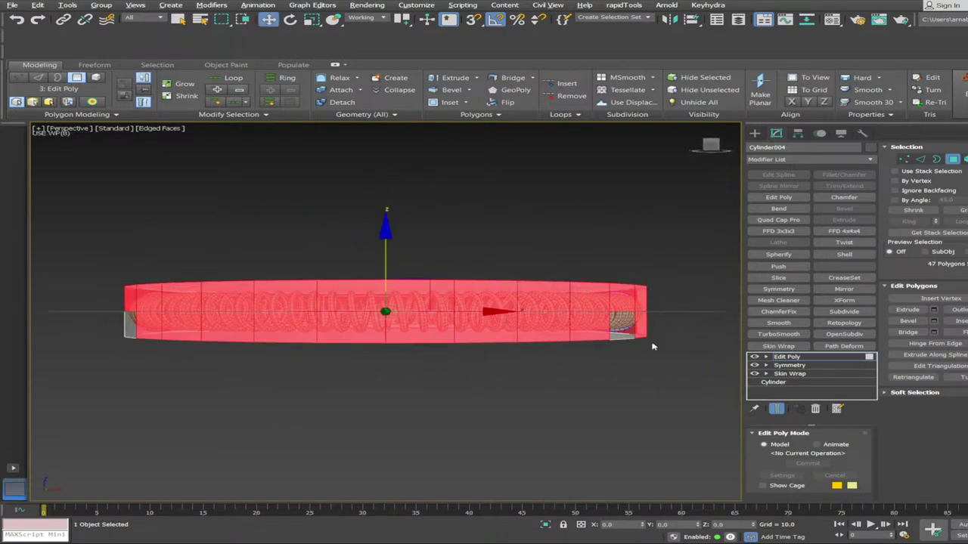
Add the remaining lower-row polygons around the back so the entire outer wall is selected
middle_click_drag(655, 346, 333, 369, "alt")
left_click(171, 323, "ctrl+shift")
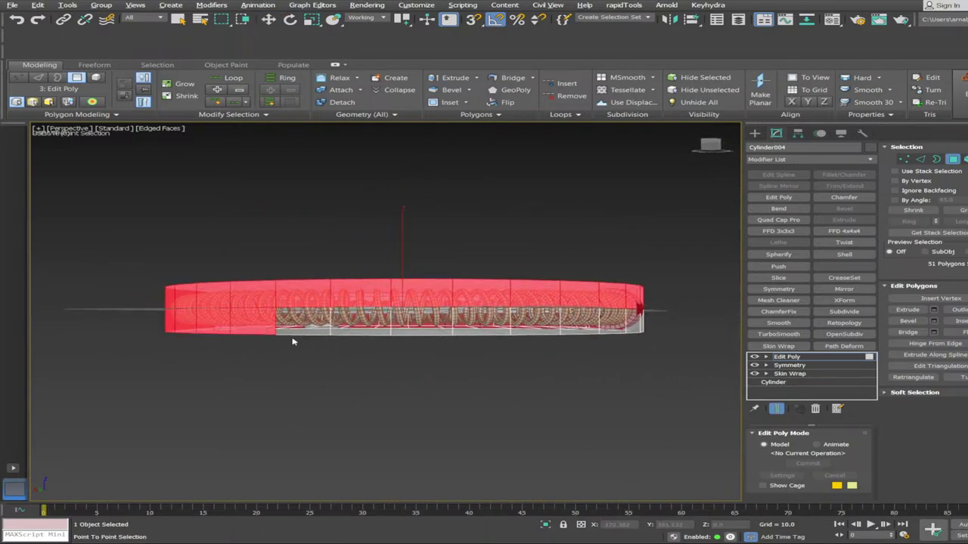
key("w")
middle_click_drag(643, 333, 333, 358, "alt")
left_click(363, 336, "ctrl+shift")
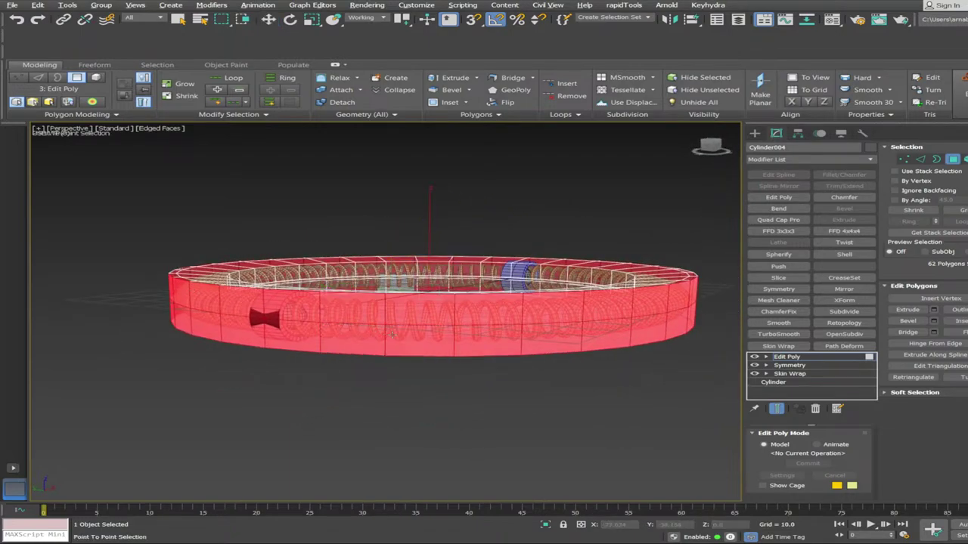
key("w")
middle_click_drag(396, 335, 324, 298, "alt")
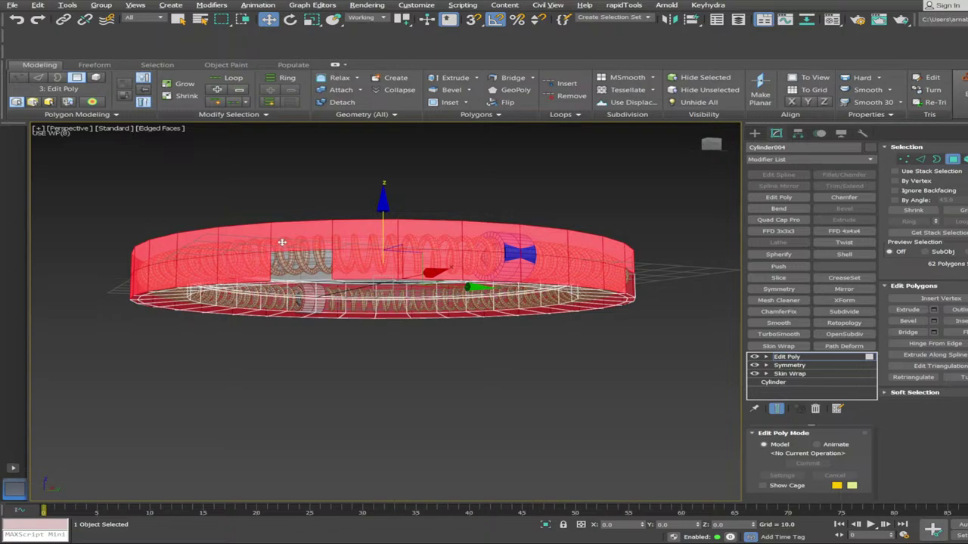
left_click(296, 269, "ctrl")
middle_click_drag(516, 311, 318, 313, "alt")
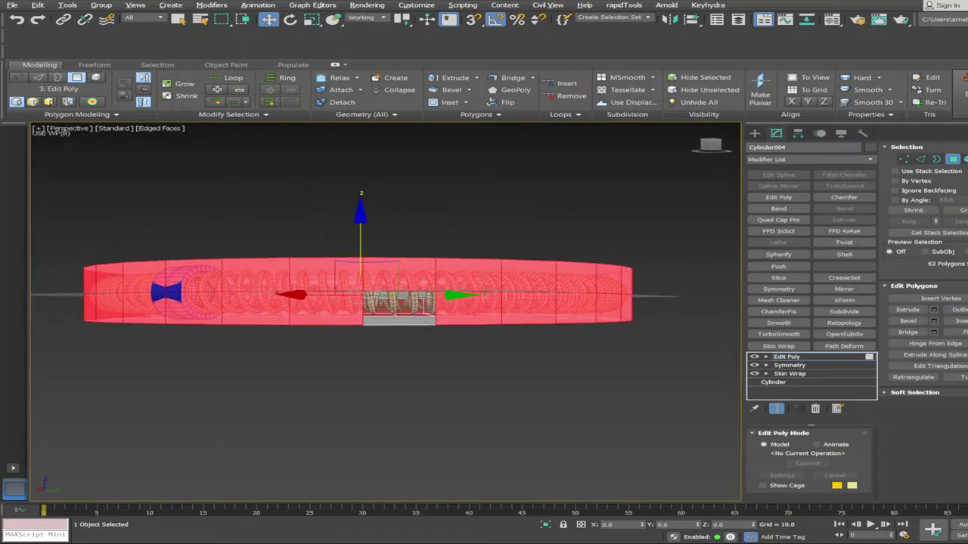
middle_click_drag(391, 313, 382, 339, "alt")
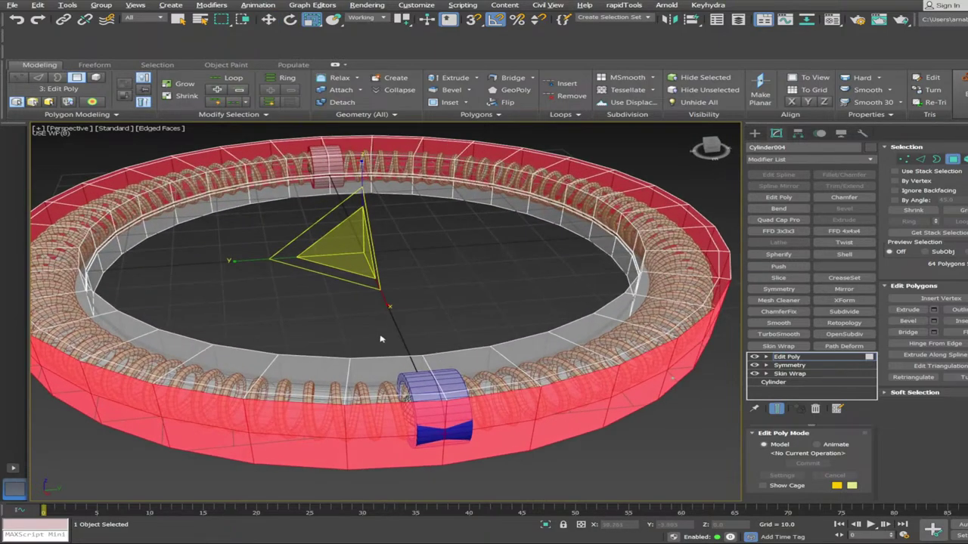
Scale the outer wall polygons slightly outward to enclose the collars, and turn off the housing's see-through display
left_click_drag(354, 262, 362, 262)
middle_click_drag(546, 443, 643, 368, "alt")
key("4")
left_click(664, 449)
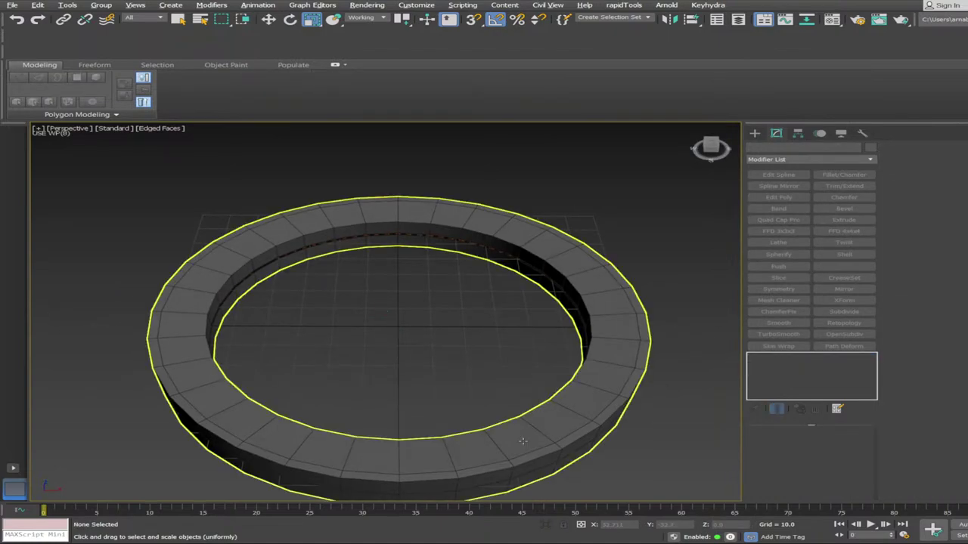
left_click(523, 441)
middle_click_drag(522, 441, 378, 320, "alt")
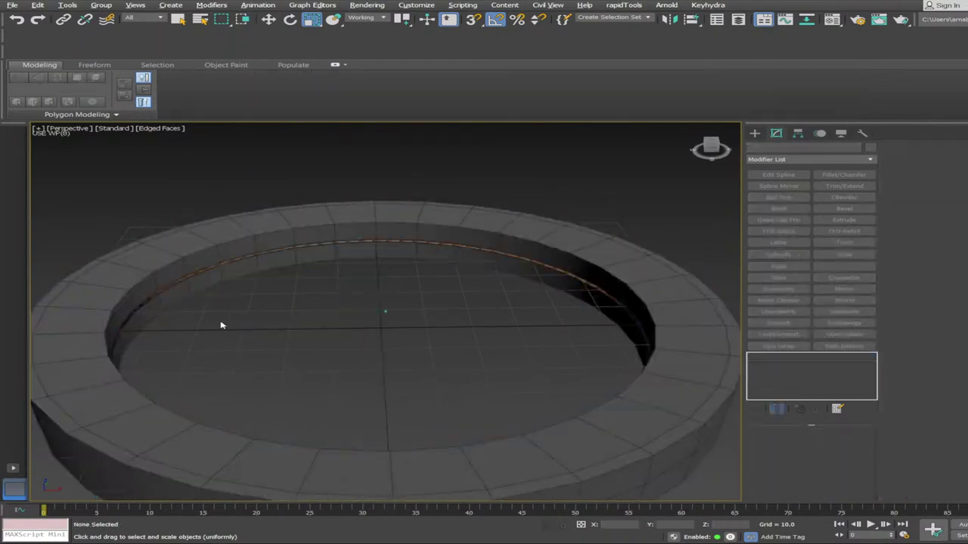
Select all the objects and rotate them 90 degrees about the X axis to stand the ring upright
scroll(168, 225, "down", 5)
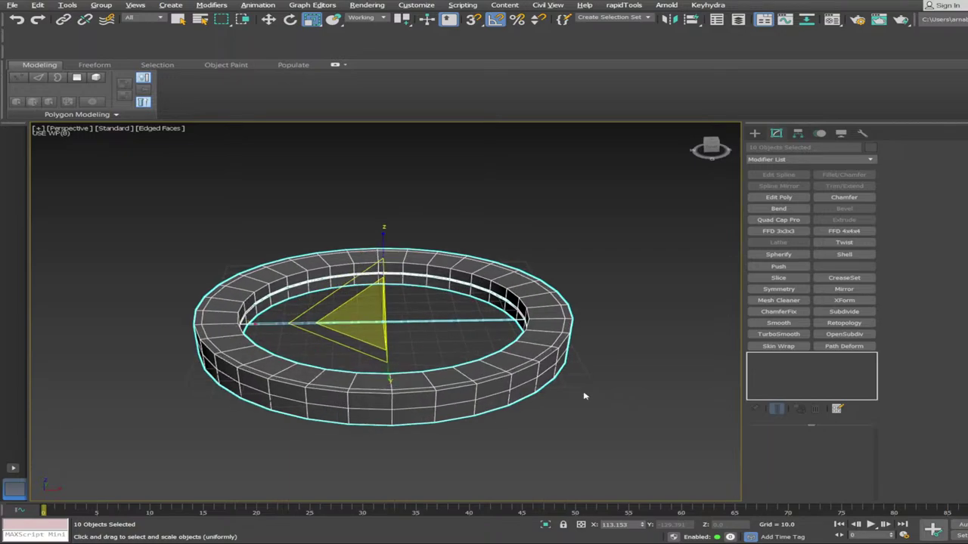
key("e")
left_click_drag(385, 294, 398, 319)
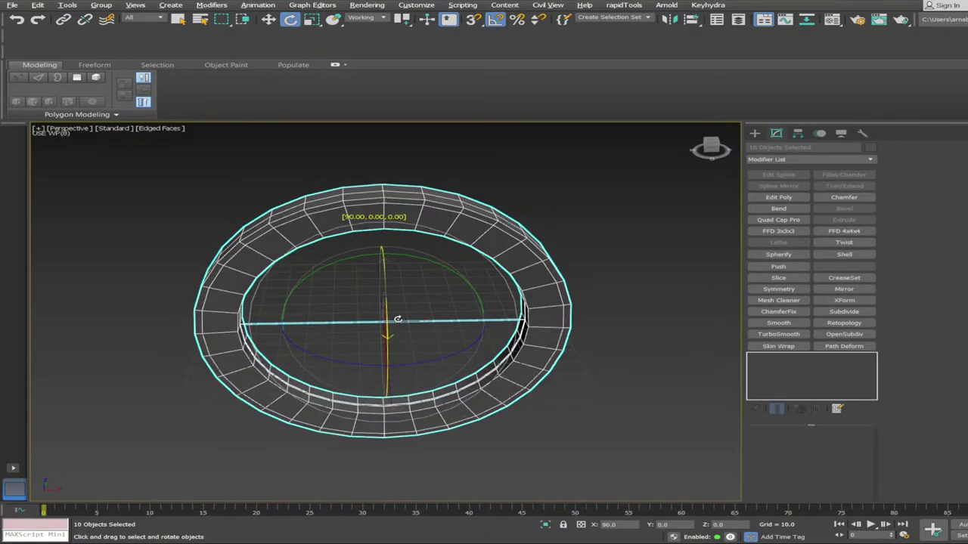
left_click(635, 297)
middle_click_drag(634, 298, 602, 291, "alt")
scroll(209, 261, "up", 1)
middle_click_drag(210, 261, 85, 173, "alt")
left_click_drag(86, 174, 714, 449)
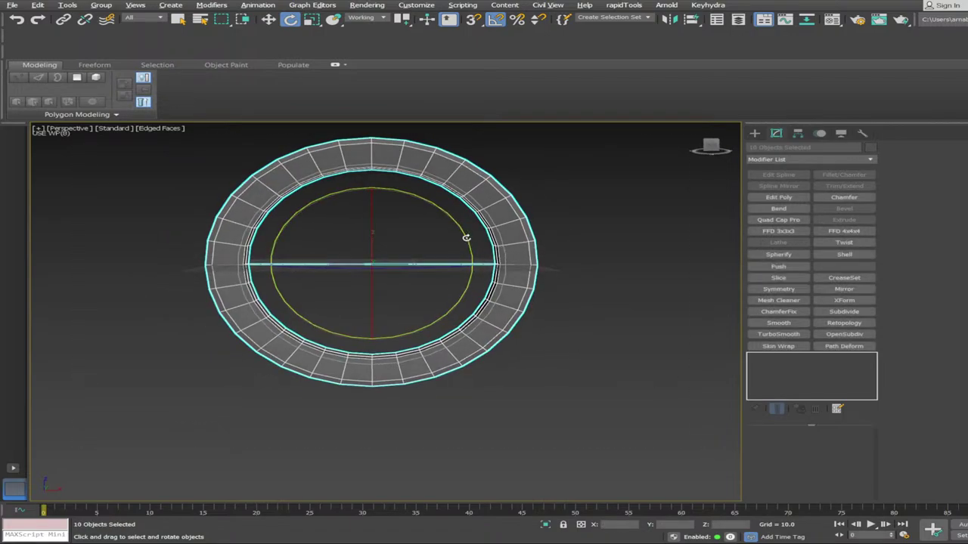
Try to rotate the upright ring in its own plane, return it to its flat orientation and clear the selection
left_click_drag(466, 240, 547, 318)
right_click(547, 318)
scroll(573, 406, "up", 2)
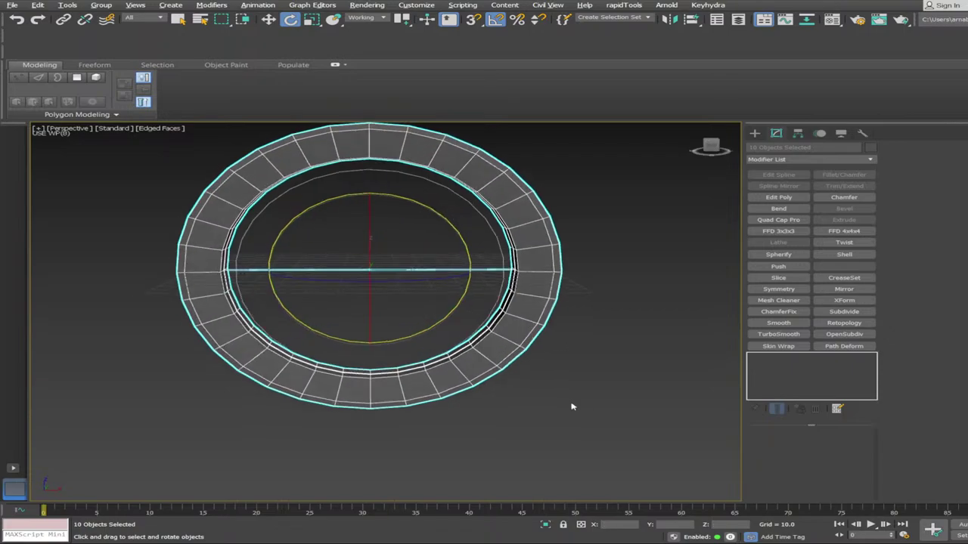
middle_click_drag(572, 406, 615, 408, "alt")
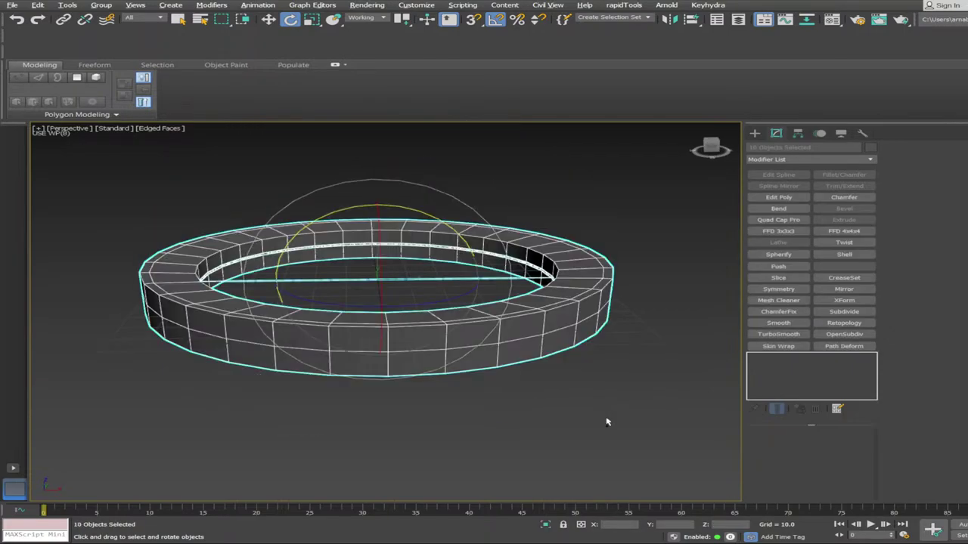
left_click(594, 430)
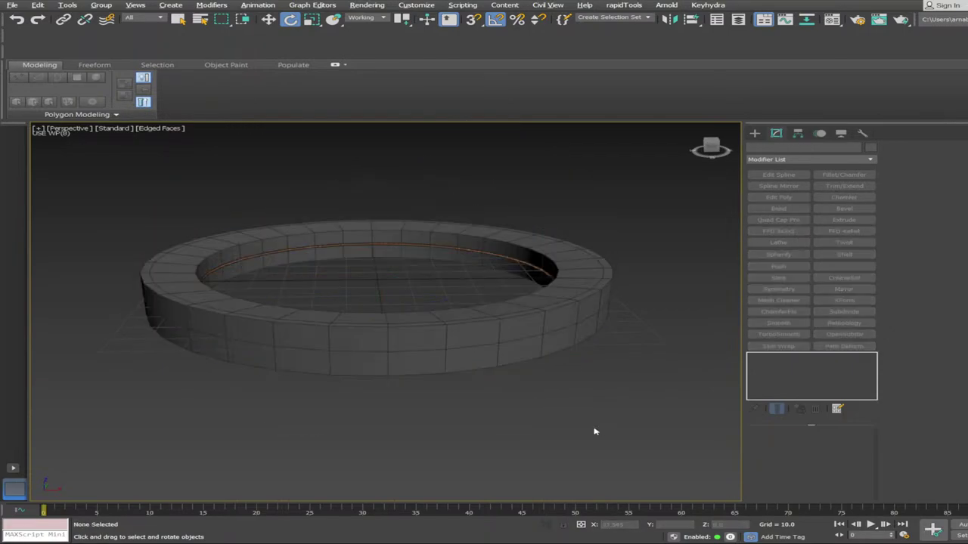
Select the ring-shaped housing and open its polygons for editing
scroll(470, 394, "up", 2)
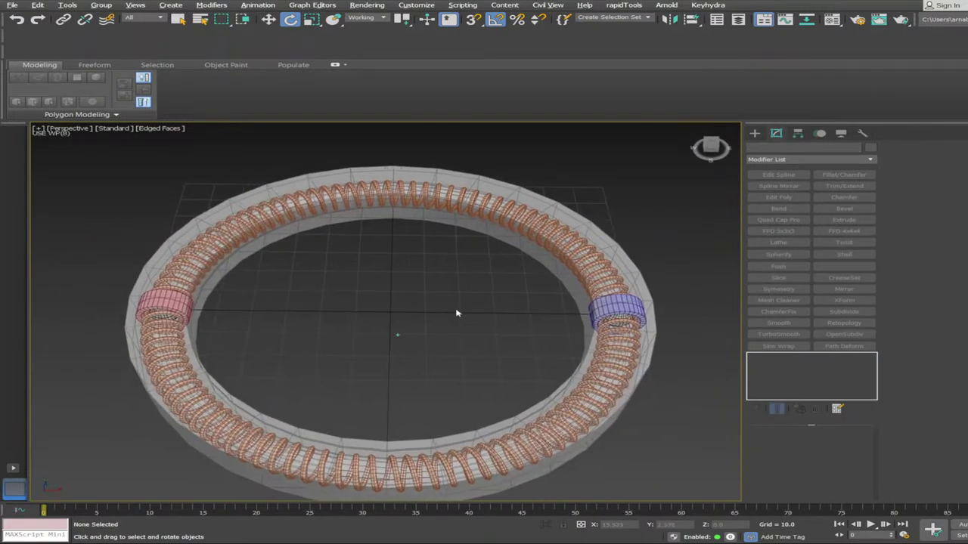
middle_click_drag(456, 313, 392, 336, "alt")
scroll(392, 337, "down", 1)
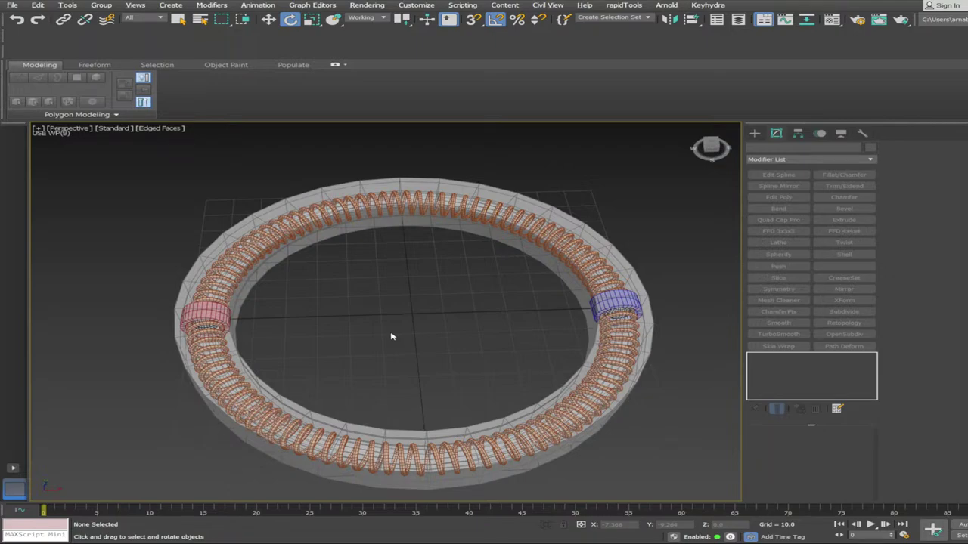
scroll(408, 296, "down", 1)
middle_click_drag(389, 300, 409, 400, "alt")
scroll(469, 443, "down", 1)
scroll(404, 400, "up", 1)
left_click(385, 423)
middle_click_drag(383, 445, 385, 413, "alt")
key("4")
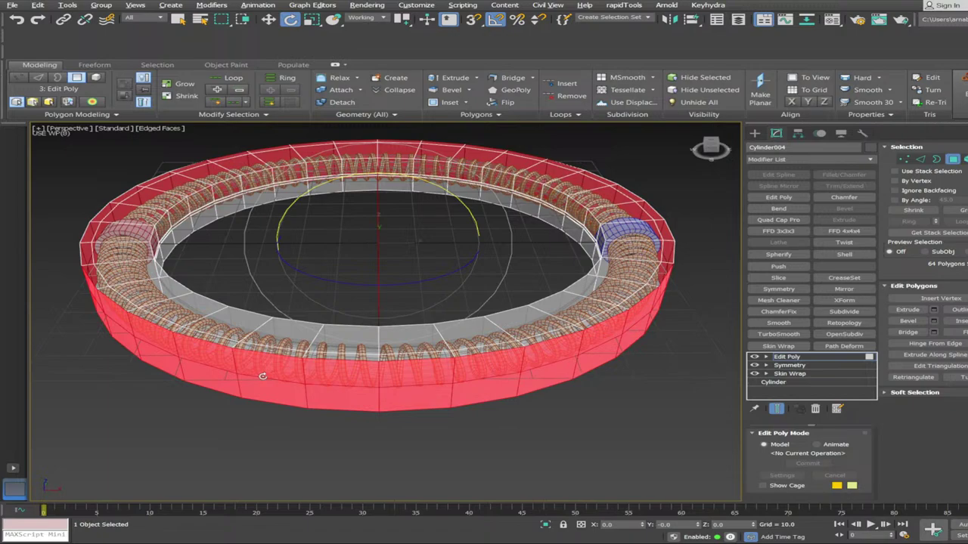
Reduce the outer-wall selection to the eight polygons at the middle of the housing's front
key("q")
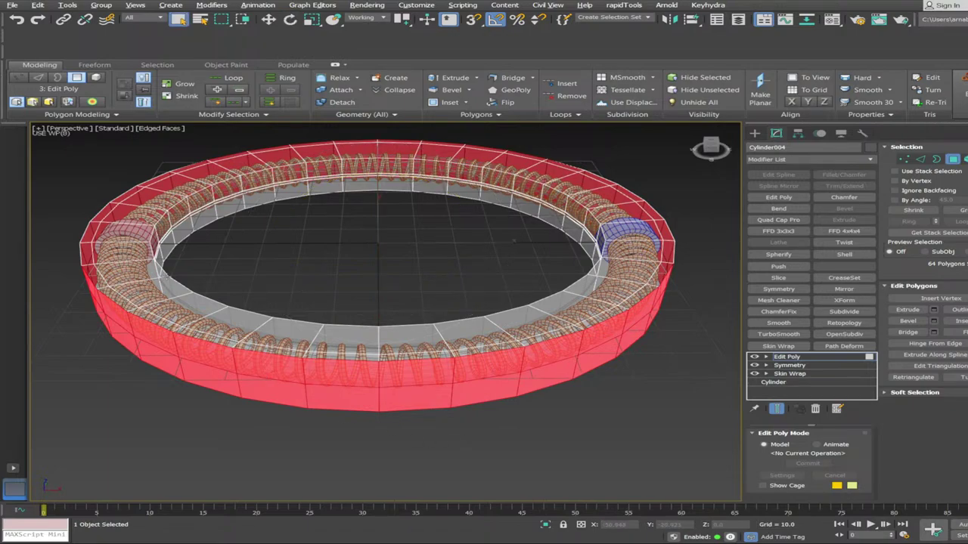
left_click_drag(732, 286, 719, 292, "alt")
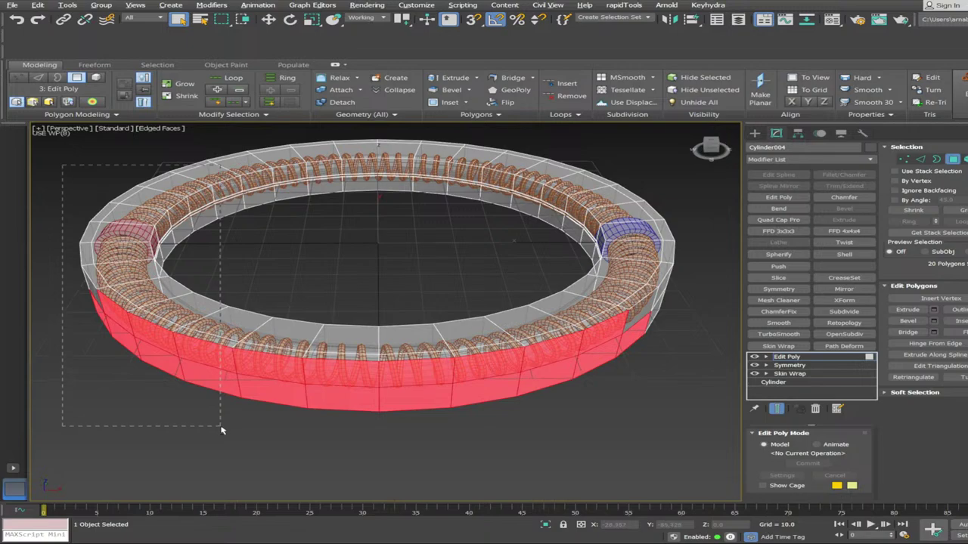
left_click_drag(253, 454, 276, 485, "alt")
left_click_drag(612, 377, 709, 469, "alt")
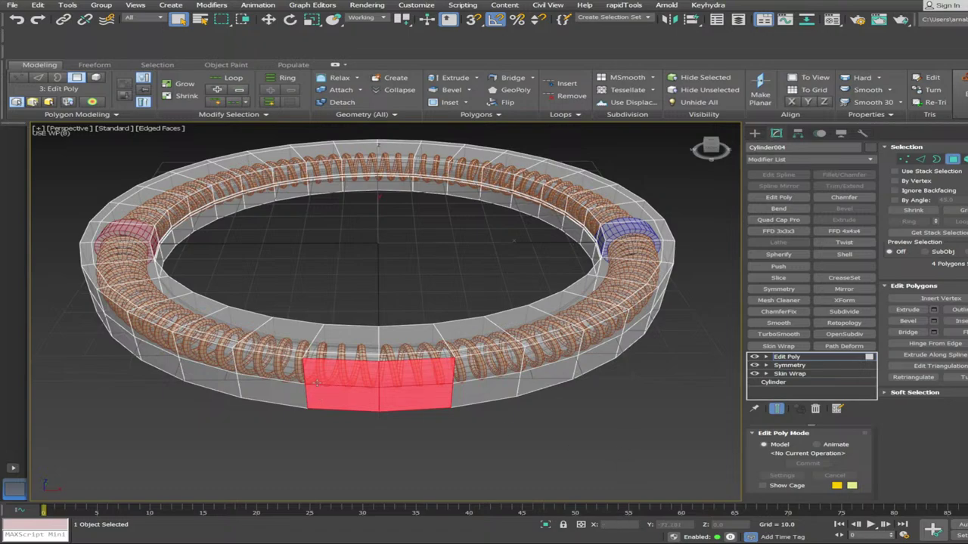
left_click(285, 372, "ctrl")
left_click(279, 391, "ctrl")
left_click(493, 368, "ctrl")
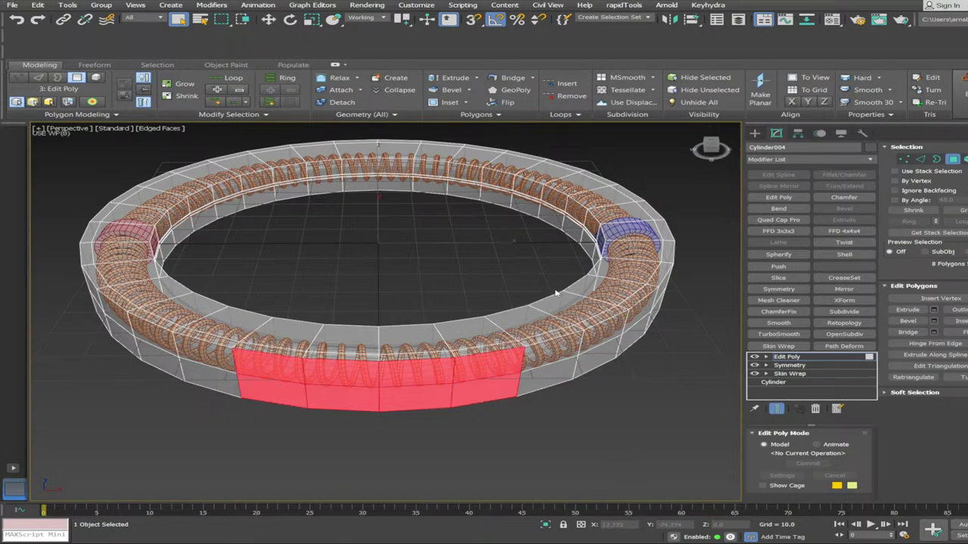
Detach the eight front polygons as a separate object, select that piece and turn off its see-through display
key("Delete")
key("4")
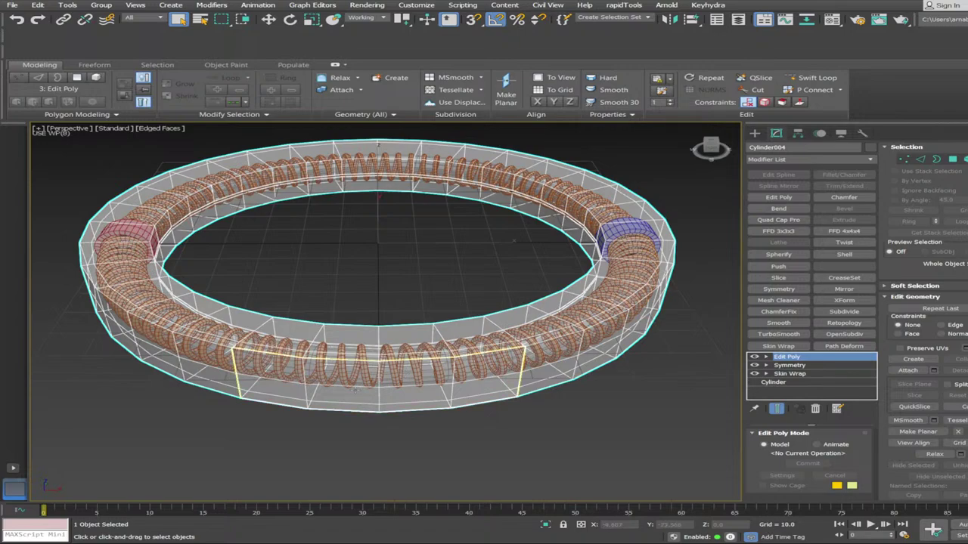
left_click(356, 390)
key("alt+x")
Thicken the detached front panel with a Shell modifier, setting the outer amount to 2
key("4")
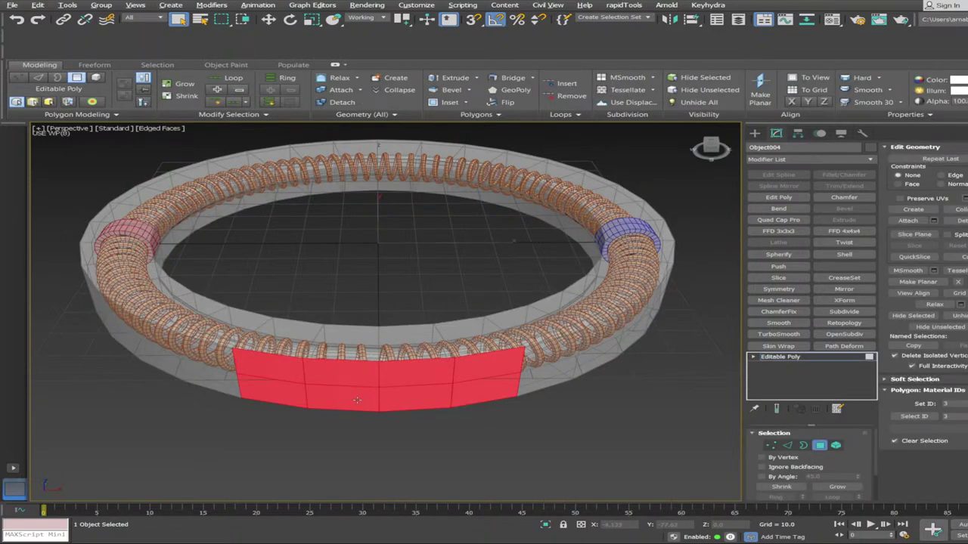
left_click(844, 255)
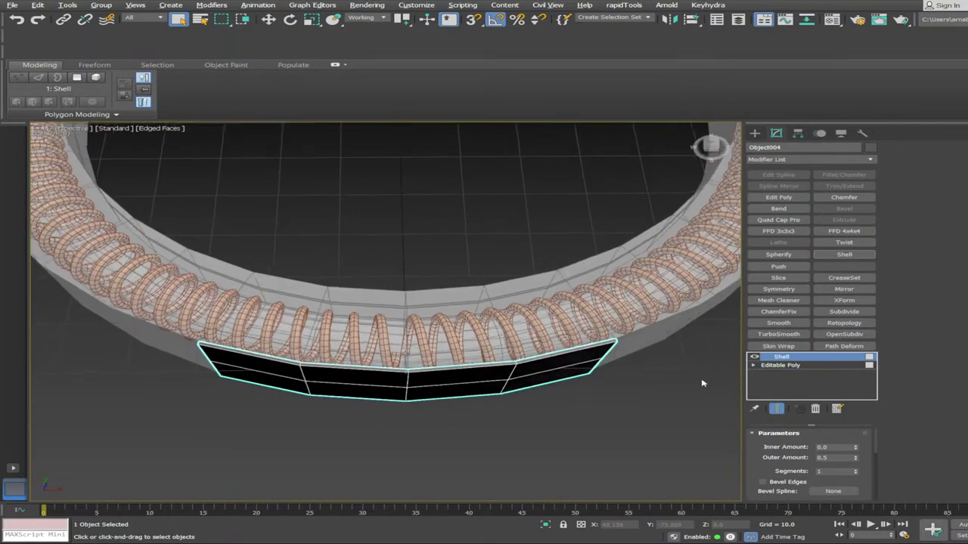
left_click_drag(875, 444, 881, 504)
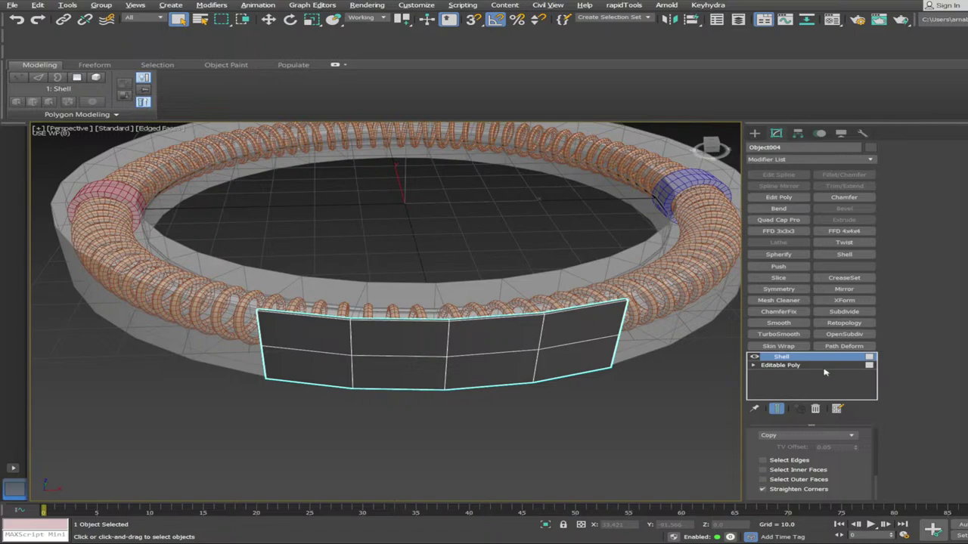
left_click_drag(877, 487, 874, 431)
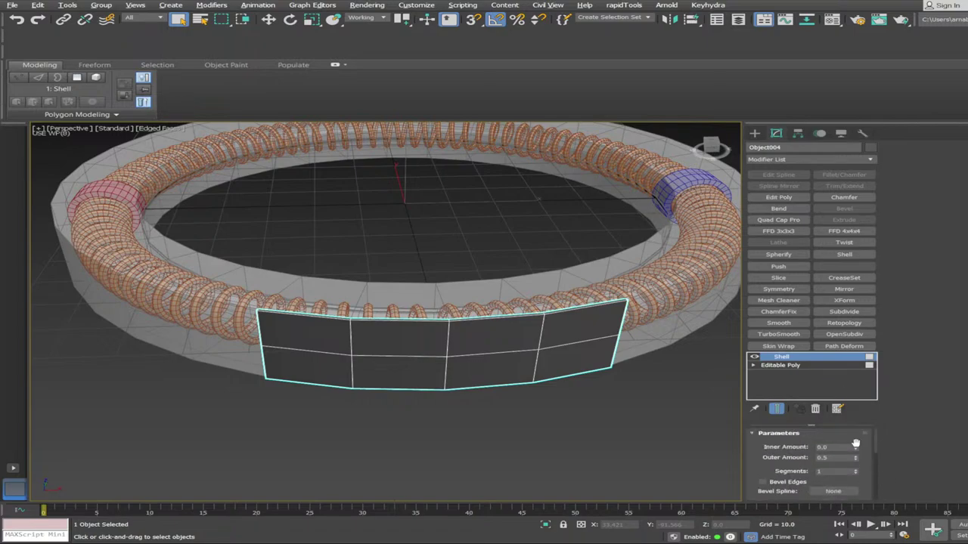
type("2")
key("Return")
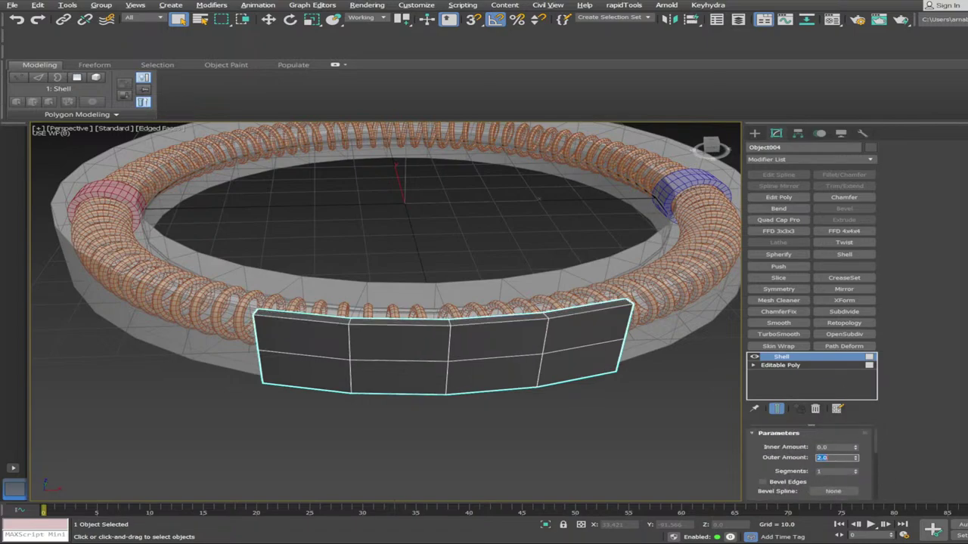
Add an Edit Poly modifier to the panel and select all eight outward-facing polygons
middle_click_drag(660, 333, 670, 298, "alt")
left_click(778, 198)
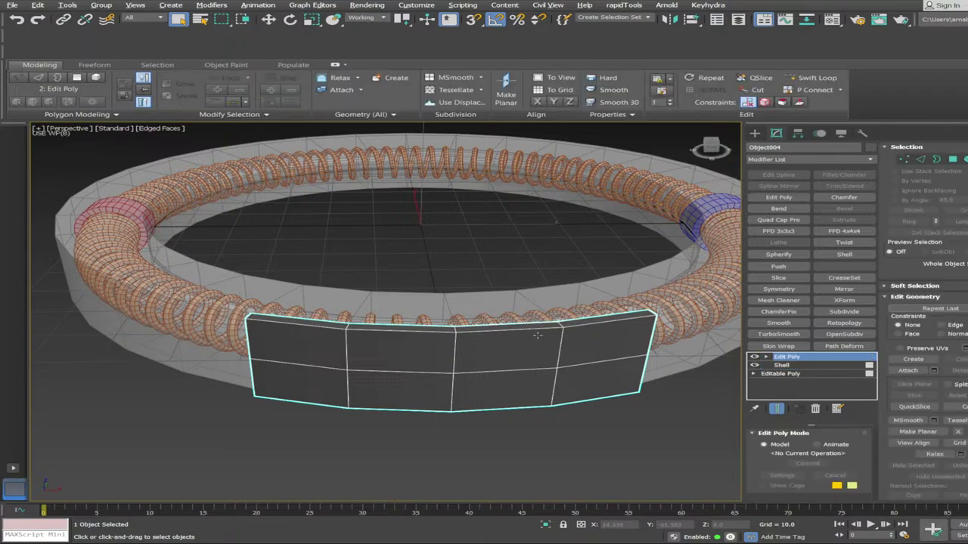
key("4")
left_click(324, 346)
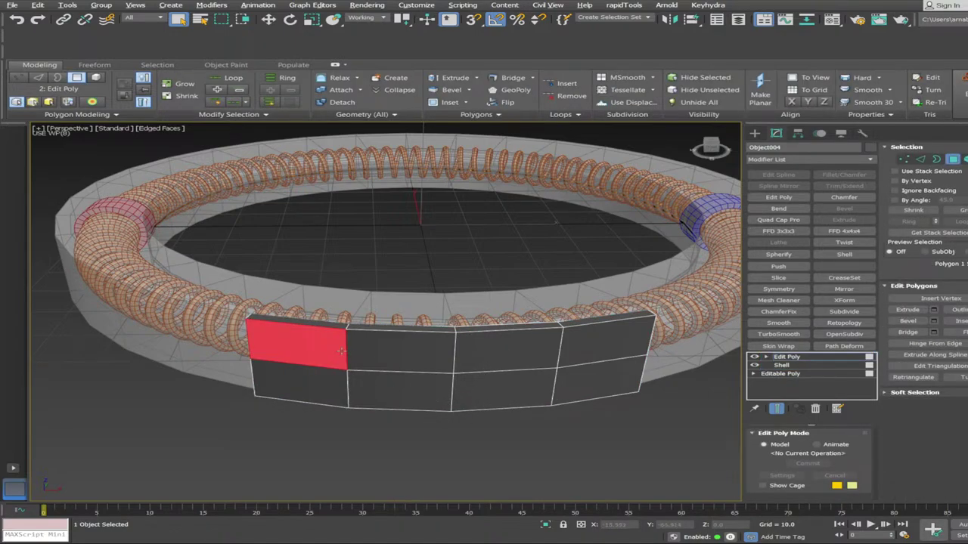
left_click(390, 352, "ctrl")
left_click(495, 352, "ctrl")
left_click(592, 344, "ctrl")
left_click(584, 374, "ctrl")
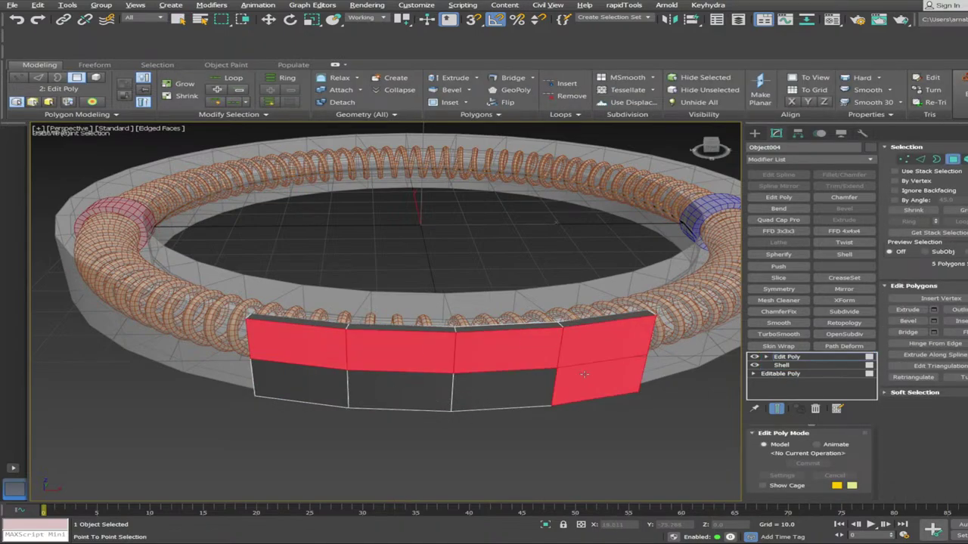
left_click(298, 366)
middle_click_drag(299, 366, 274, 342, "alt")
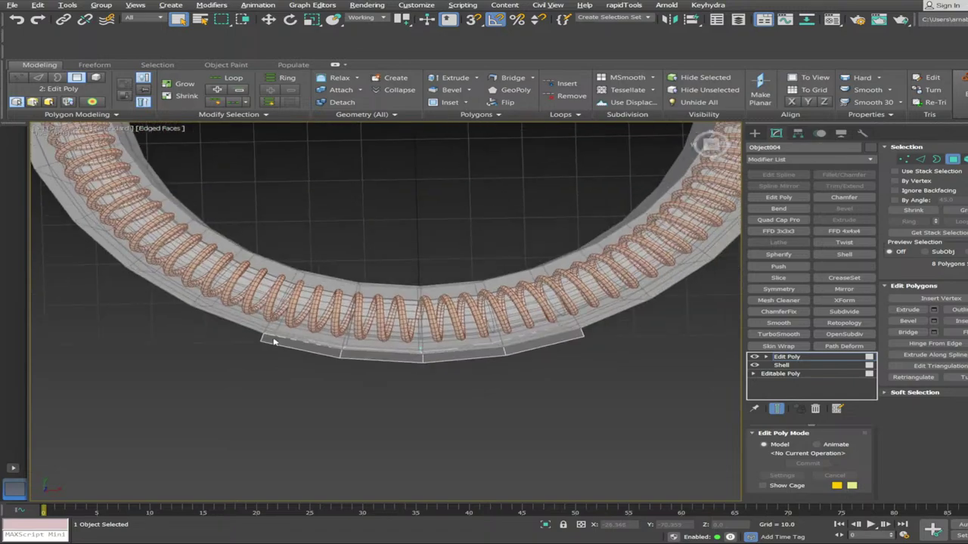
Extrude the panel's outer faces away from the ring and flatten them into a single straight plane
key("shift+e")
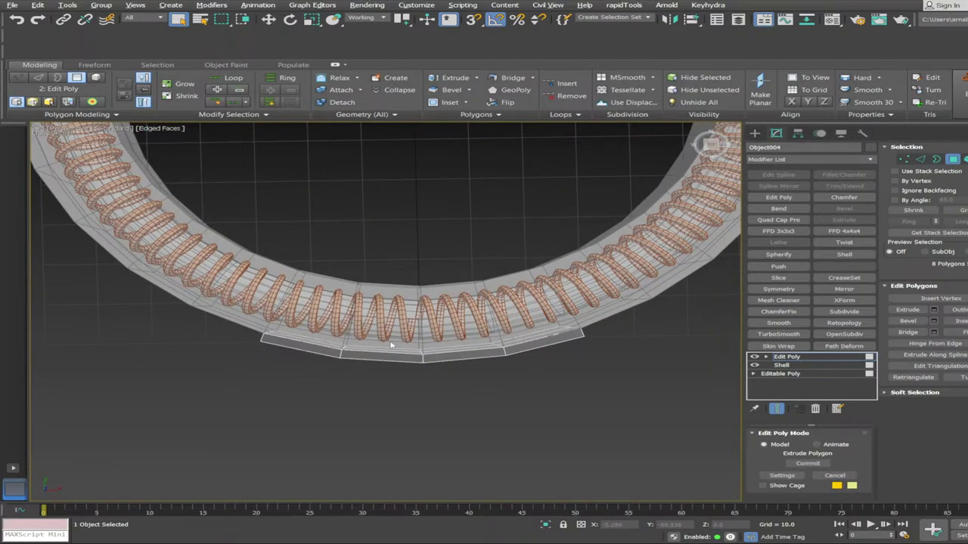
key("w")
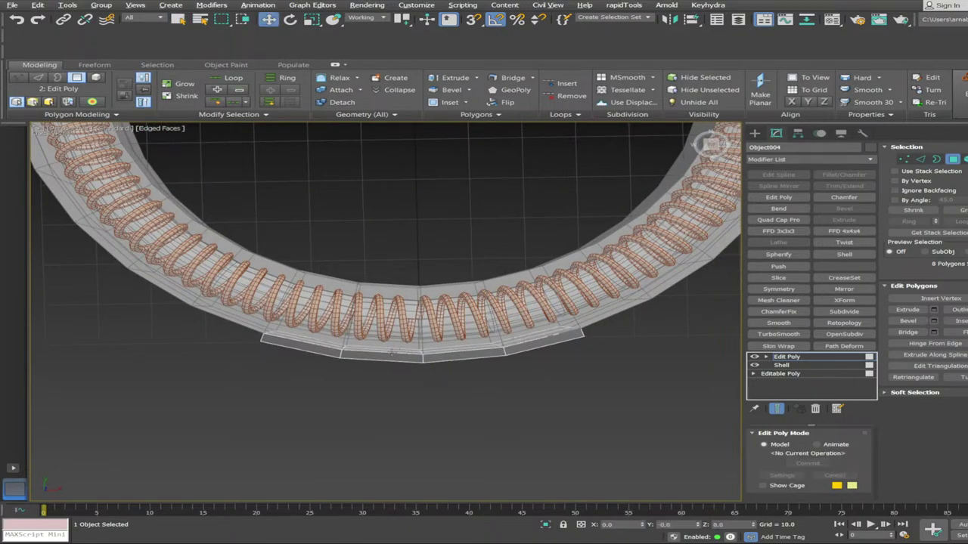
scroll(392, 352, "down", 3)
middle_click_drag(391, 352, 370, 357, "alt")
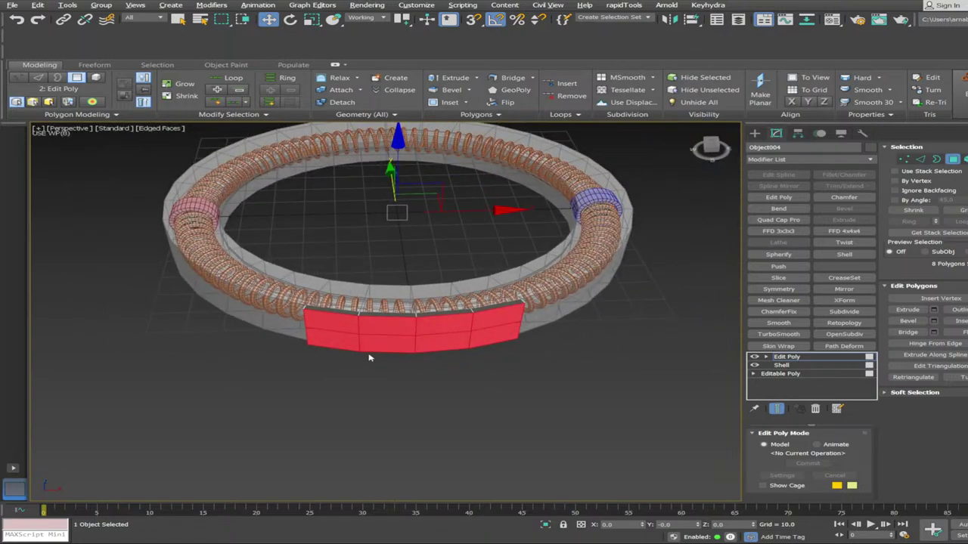
key("8")
middle_click_drag(348, 320, 399, 321, "alt")
scroll(399, 321, "up", 2)
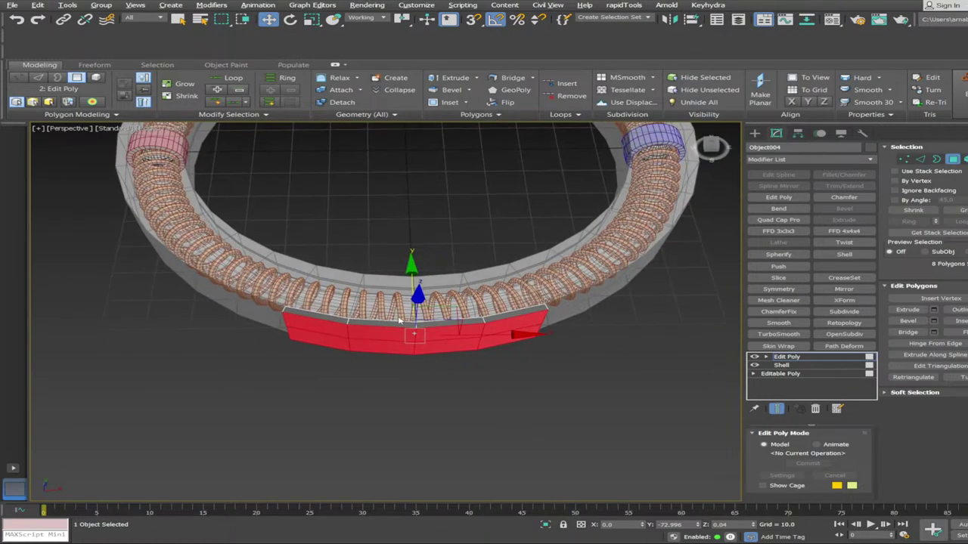
mouse_move(411, 311)
left_mouse_down()
mouse_move(411, 327)
mouse_move(401, 325)
left_mouse_up()
key("Delete")
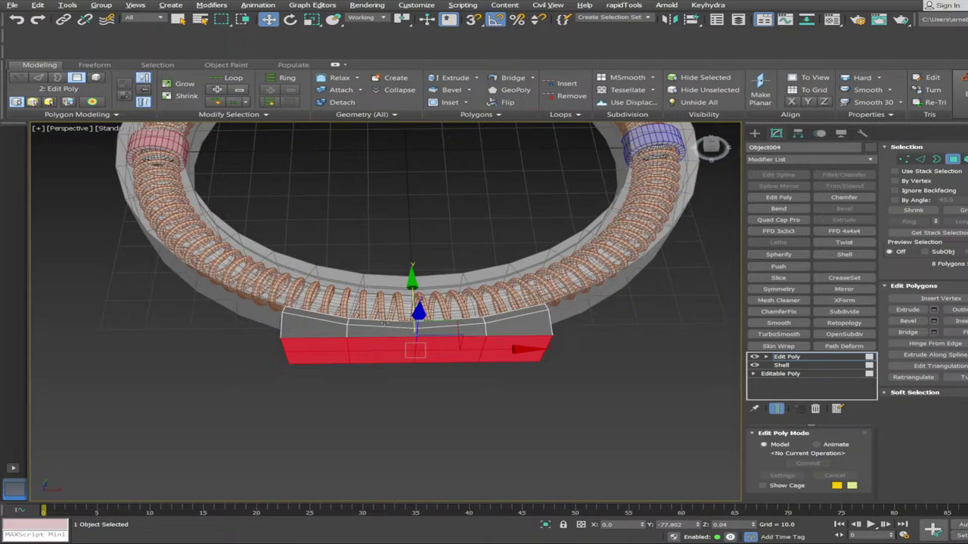
Extrude the flattened faces further outward along Y to form a rectangular block, and leave polygon editing
middle_click_drag(385, 323, 327, 371, "alt")
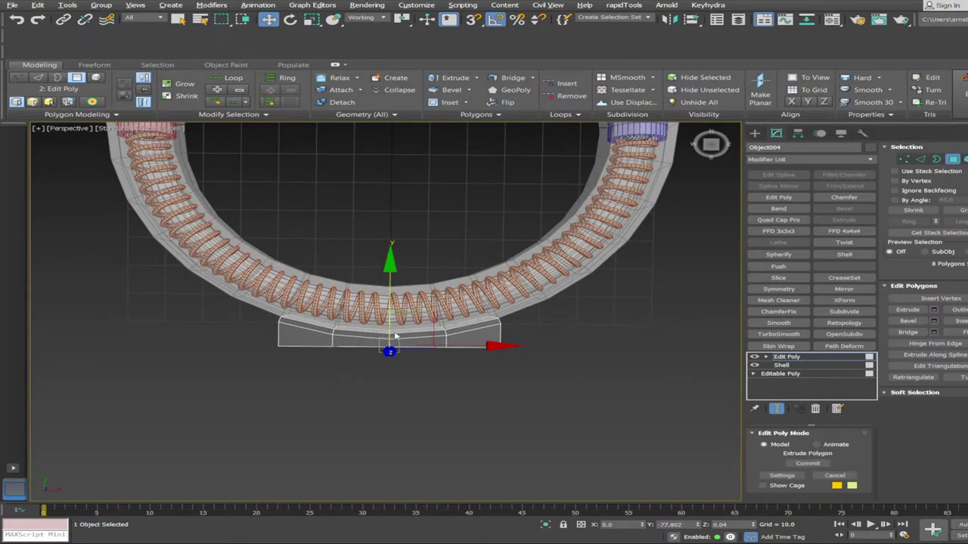
left_click_drag(392, 343, 392, 343)
left_click_drag(391, 307, 390, 354)
key("4")
middle_click_drag(399, 393, 406, 401, "alt")
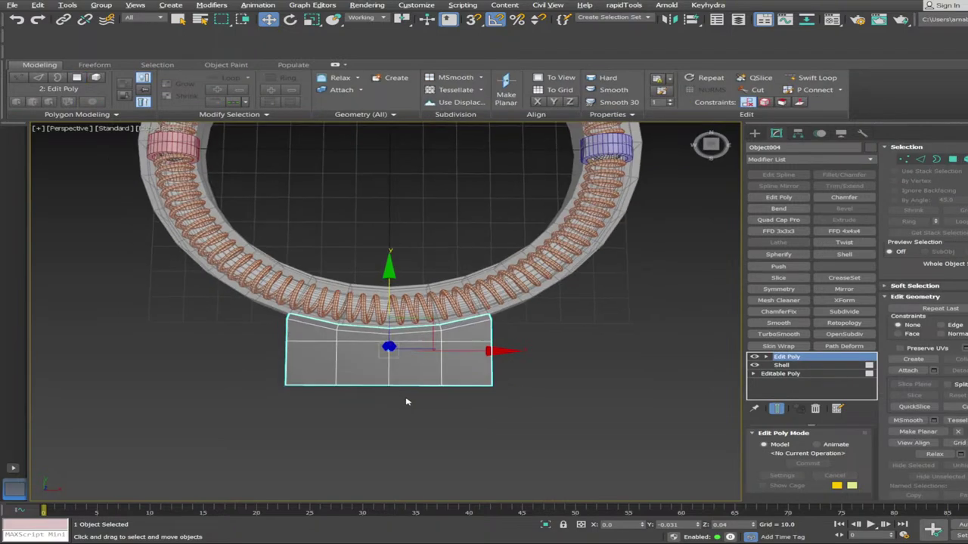
Detach a copy of the block's outer-section polygons as a separate object, and make the original block see-through
key("4")
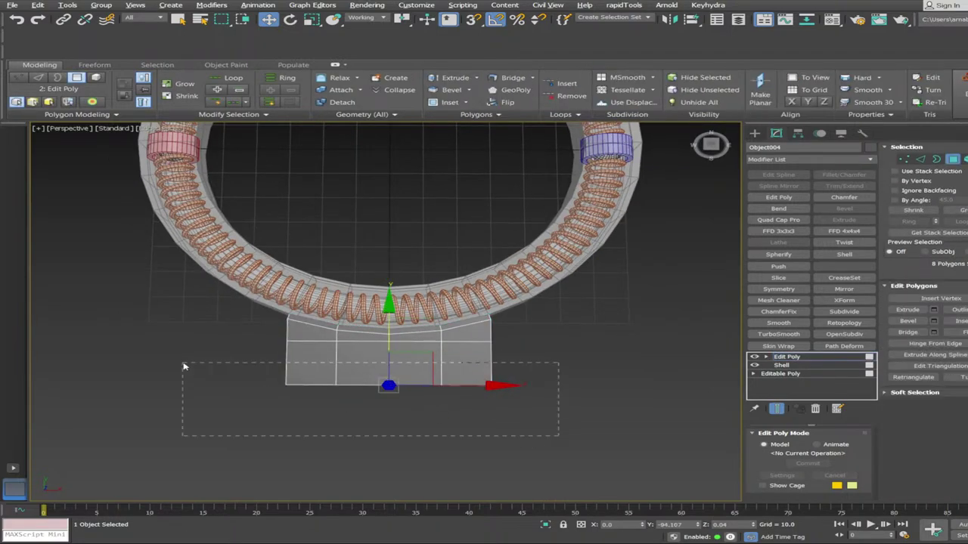
left_click_drag(183, 366, 183, 365)
middle_click_drag(356, 387, 356, 383, "alt")
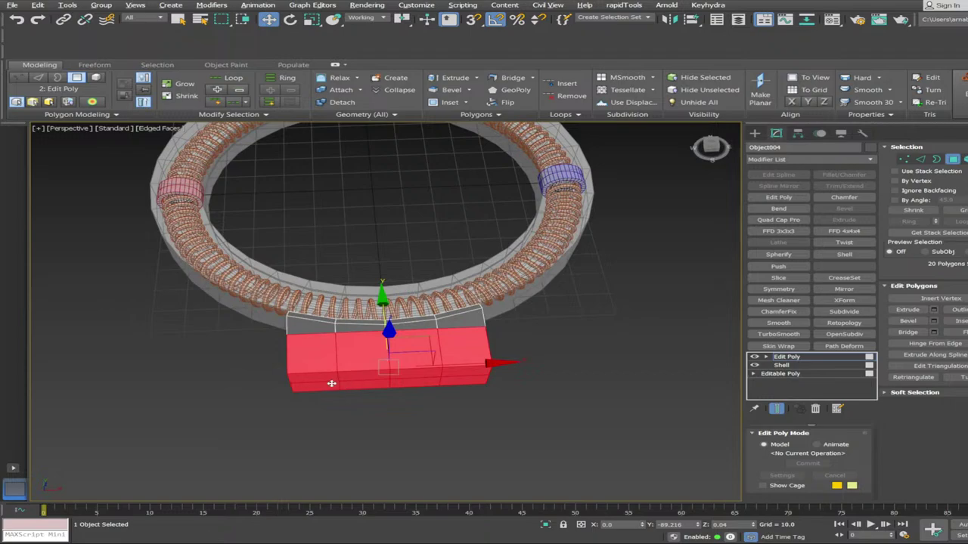
left_click(615, 280)
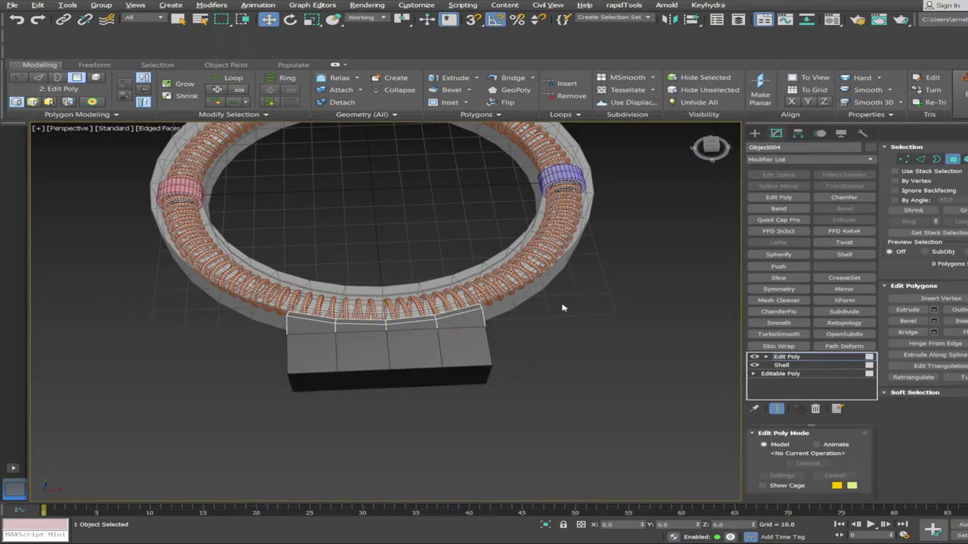
key("4")
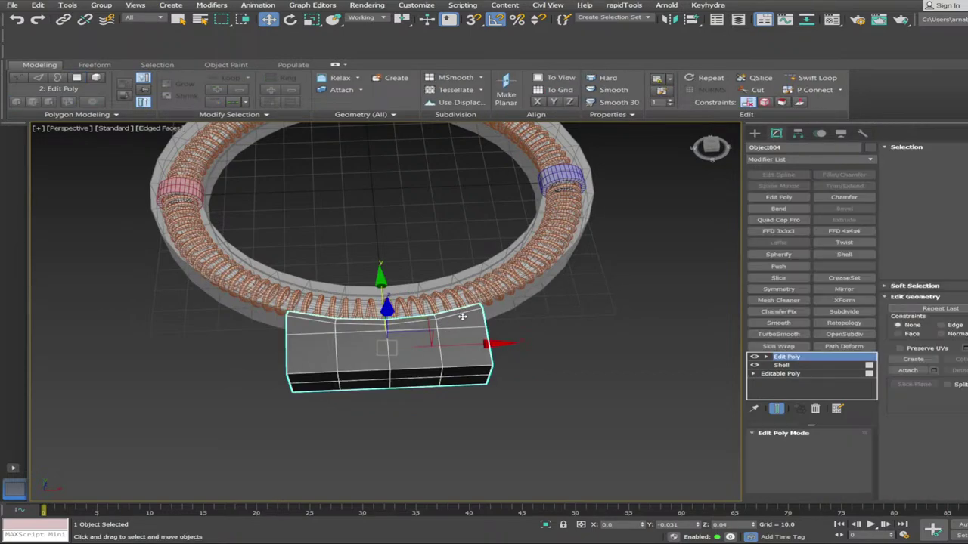
key("ctrl+z")
key("ctrl+z")
key("ctrl+z")
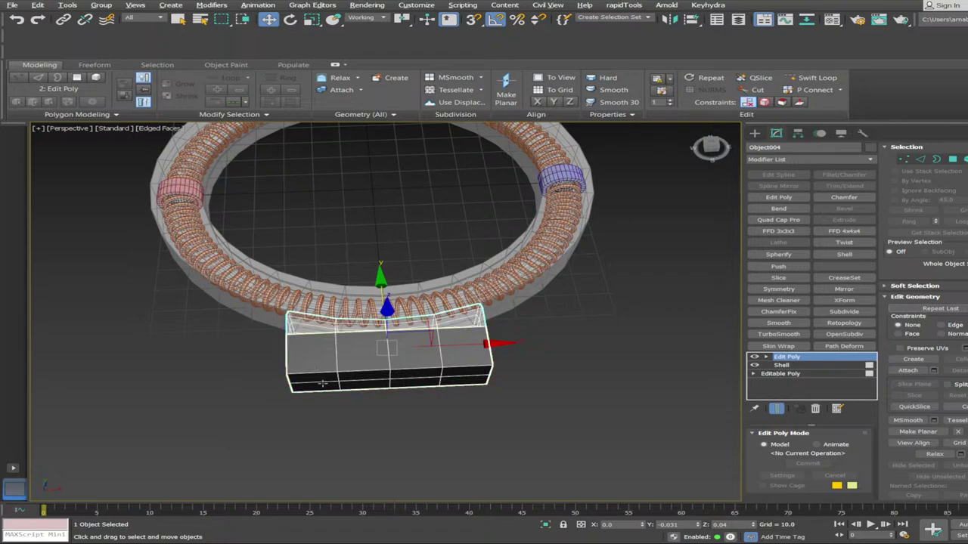
Select the detached block copy and scale it down uniformly so it sits inside the original block
left_click(334, 373)
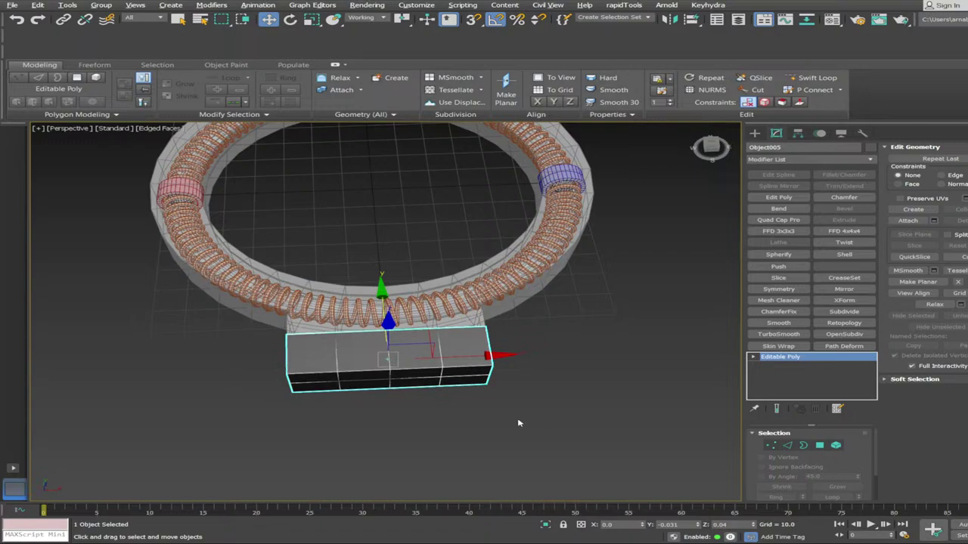
middle_click_drag(518, 423, 456, 391, "alt")
key("r")
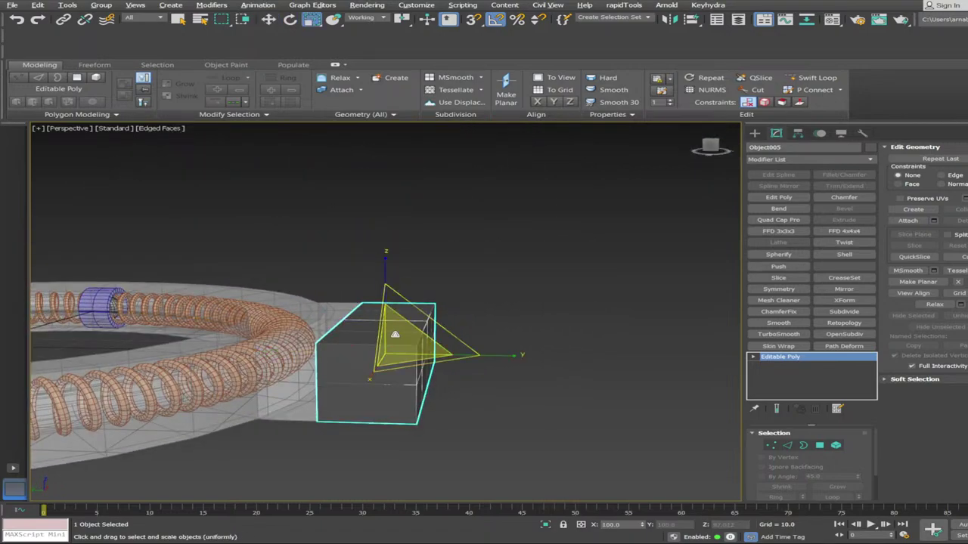
left_click_drag(395, 335, 399, 347)
Connect the ring of depth-wise edges on the inner block to add an edge loop halfway through its depth
middle_click_drag(436, 353, 410, 404, "alt")
scroll(242, 393, "up", 2)
key("3")
left_click_drag(409, 404, 532, 333)
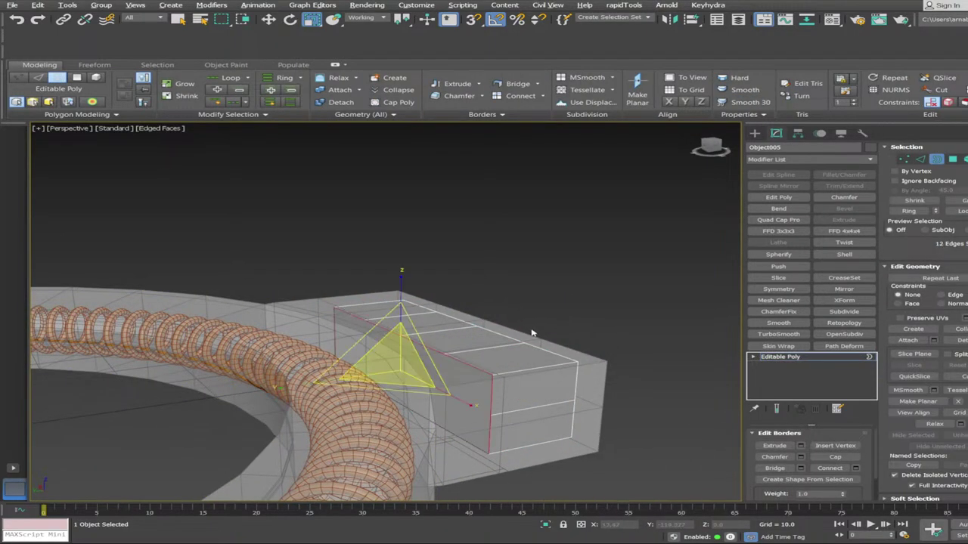
middle_click_drag(495, 356, 493, 356, "alt")
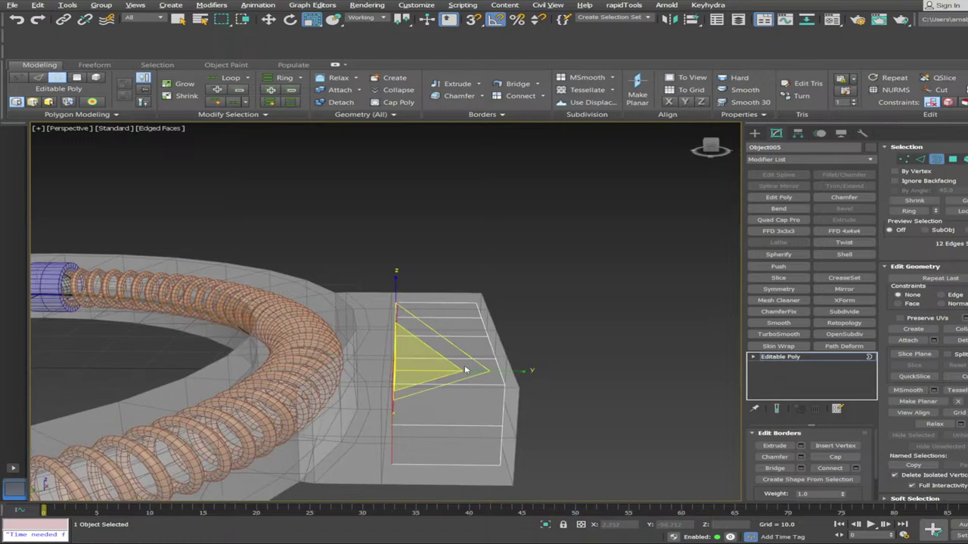
key("2")
key("q")
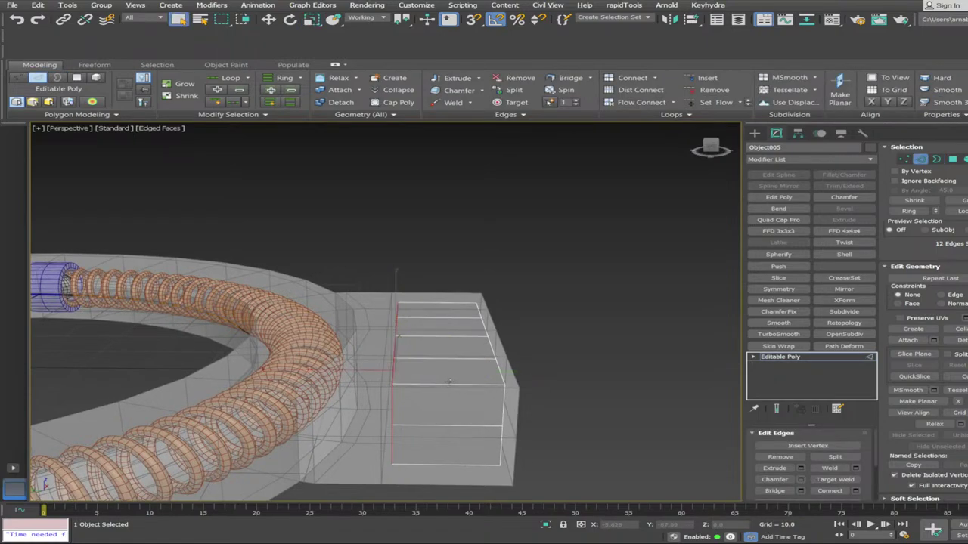
key("alt+r")
key("ctrl+shift+e")
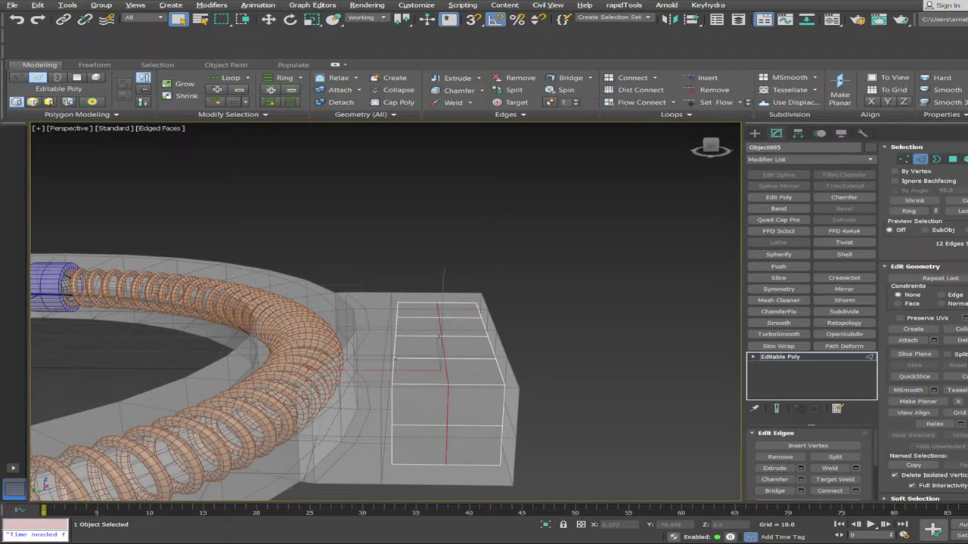
Detach the polygons of one lengthwise half of the inner block as a separate object and leave polygon editing
middle_click_drag(394, 360, 550, 422, "alt")
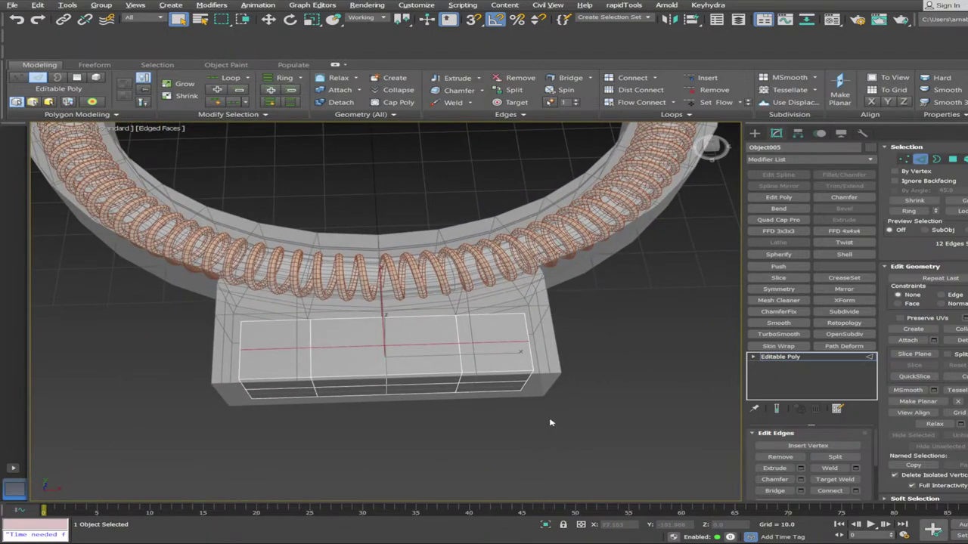
key("4")
left_click_drag(618, 449, 428, 292)
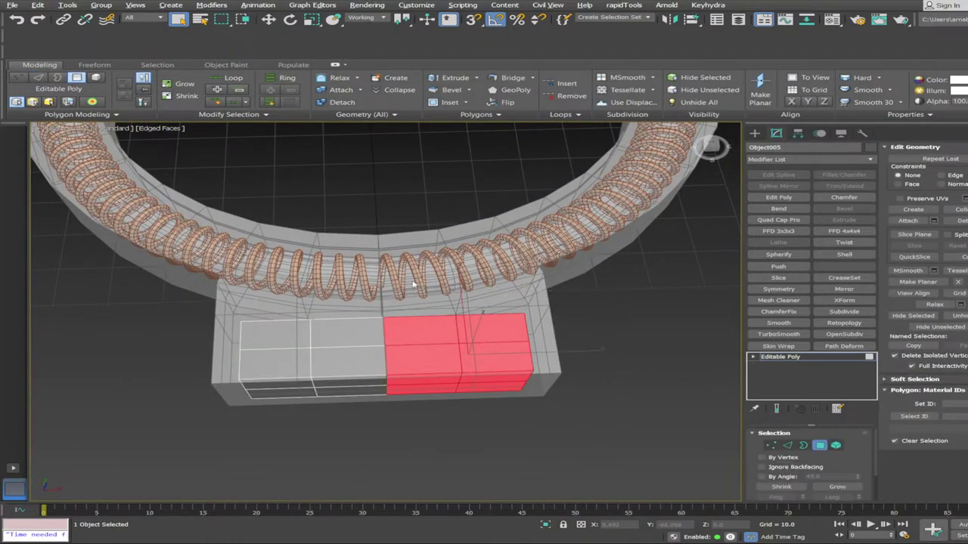
left_click(614, 275)
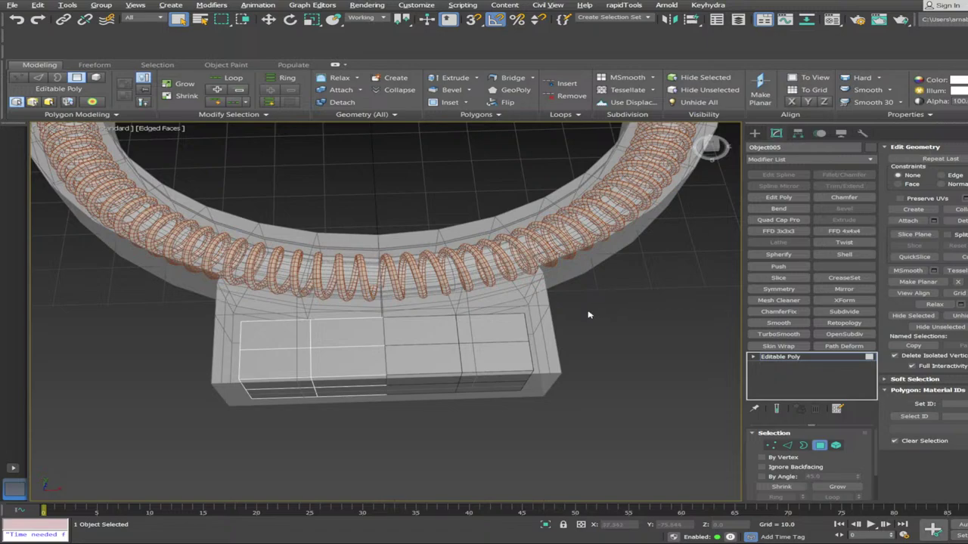
key("4")
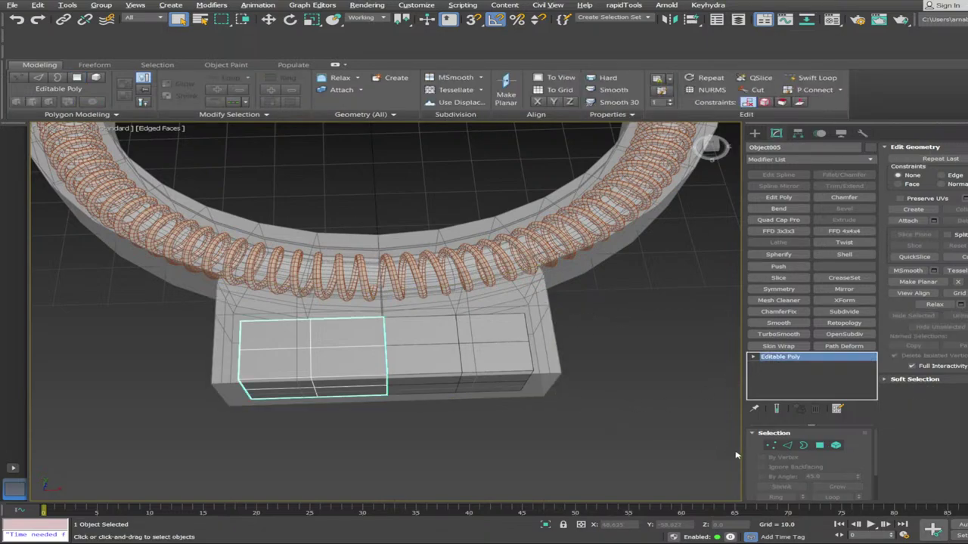
Color the inner block's halves to match the collars, red on the red collar's side and blue on the other, keeping the outer block shown
left_click(504, 453)
left_click(505, 363)
key("Delete")
left_click(505, 356)
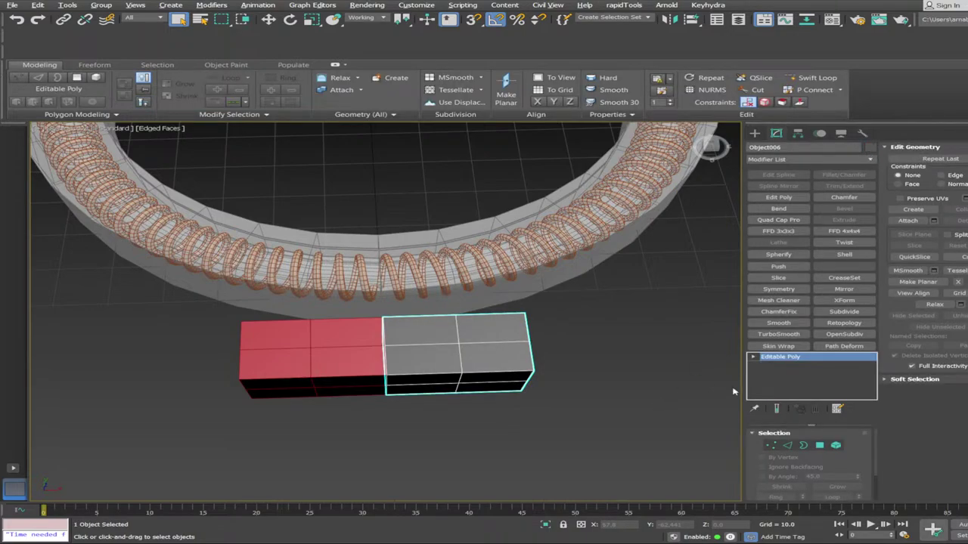
left_click(618, 461)
key("alt+u")
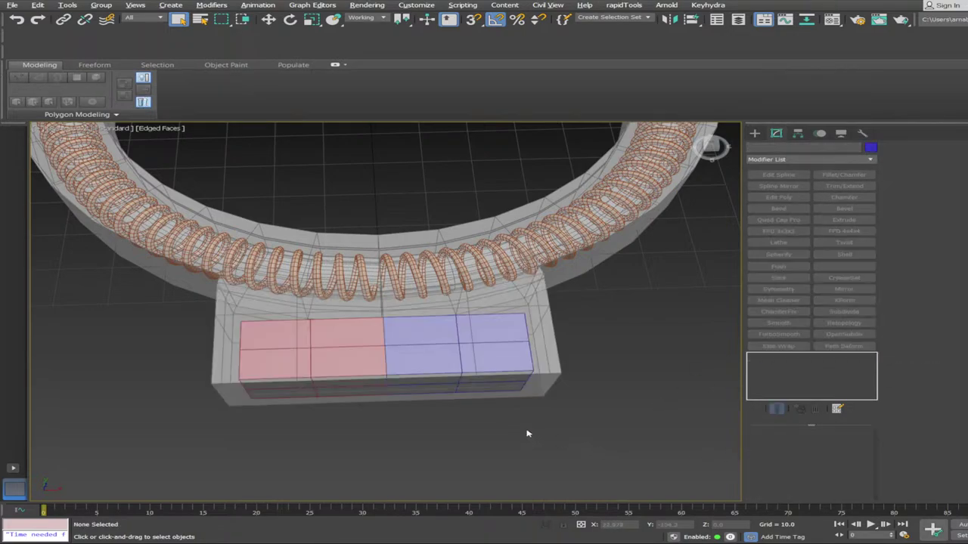
Examine the coiled ring, its housing and the two colored inner blocks from several angles
middle_click_drag(525, 447, 503, 461, "alt")
scroll(507, 453, "down", 1)
middle_click_drag(528, 404, 522, 420, "alt")
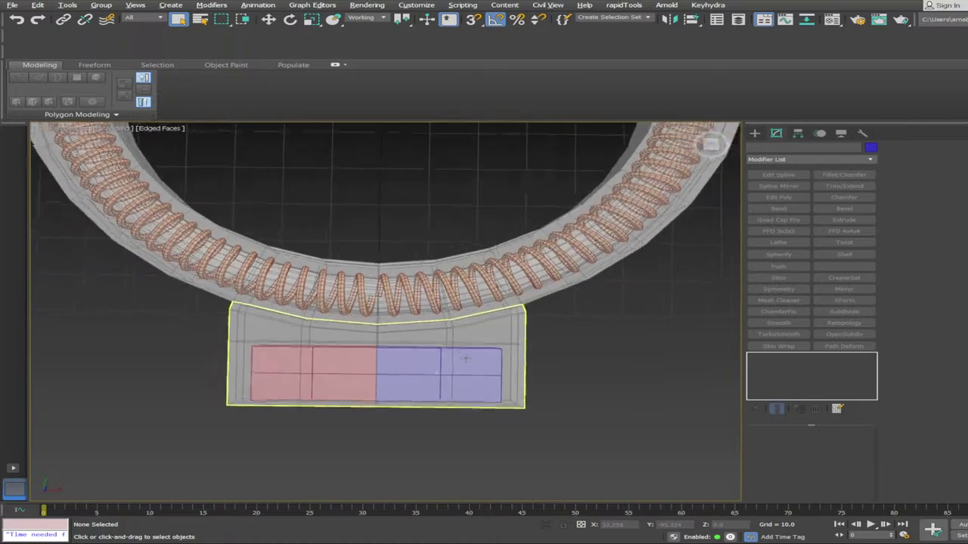
scroll(467, 356, "down", 3)
middle_click_drag(466, 357, 379, 387, "alt")
scroll(409, 356, "up", 2)
scroll(378, 412, "up", 2)
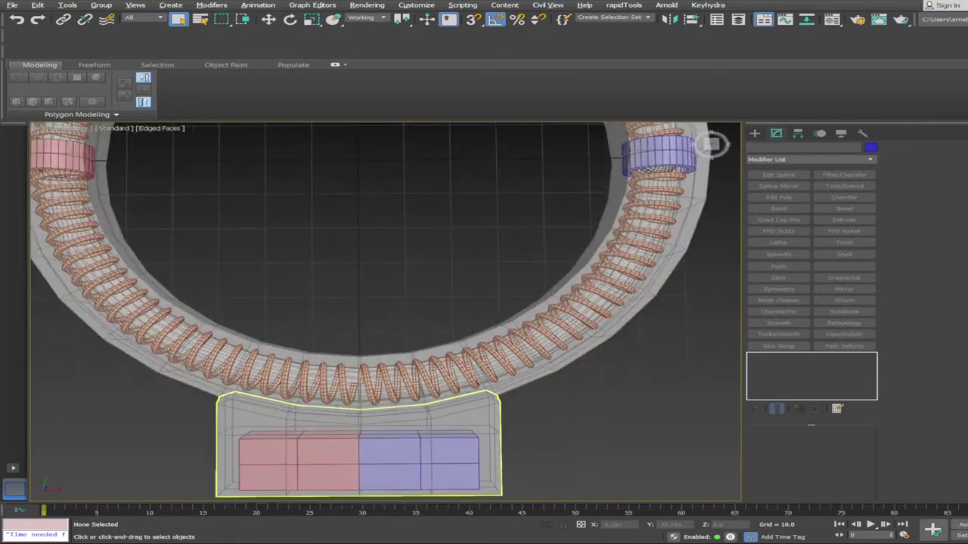
middle_click_drag(370, 424, 363, 386, "alt")
middle_click_drag(325, 454, 363, 390, "alt")
scroll(393, 307, "up", 2)
scroll(395, 307, "down", 1)
scroll(378, 401, "down", 3)
scroll(244, 374, "up", 2)
middle_click_drag(244, 373, 522, 331, "alt")
middle_click_drag(571, 277, 351, 344, "alt")
left_click(380, 344)
scroll(332, 346, "up", 1)
scroll(560, 389, "down", 1)
middle_click_drag(576, 405, 629, 410, "alt")
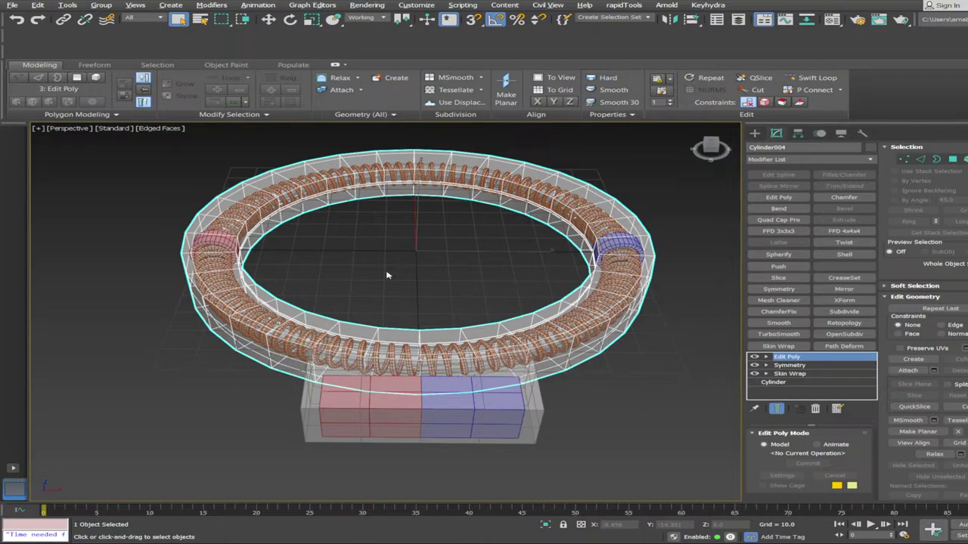
Create a copy of the thin rod spanning the ring, rotated -90 degrees about Z
left_click_drag(417, 274, 402, 293)
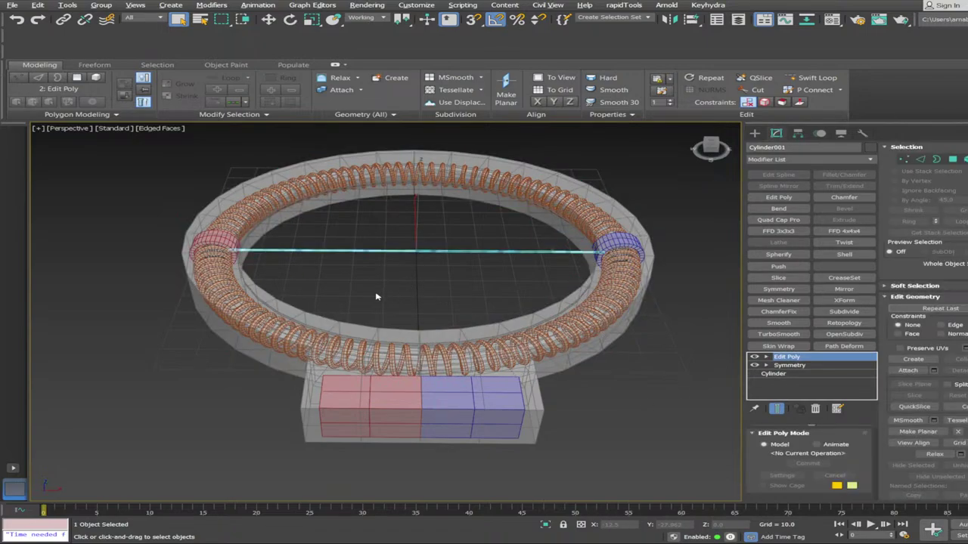
key("e")
left_click_drag(490, 287, 476, 315, "shift")
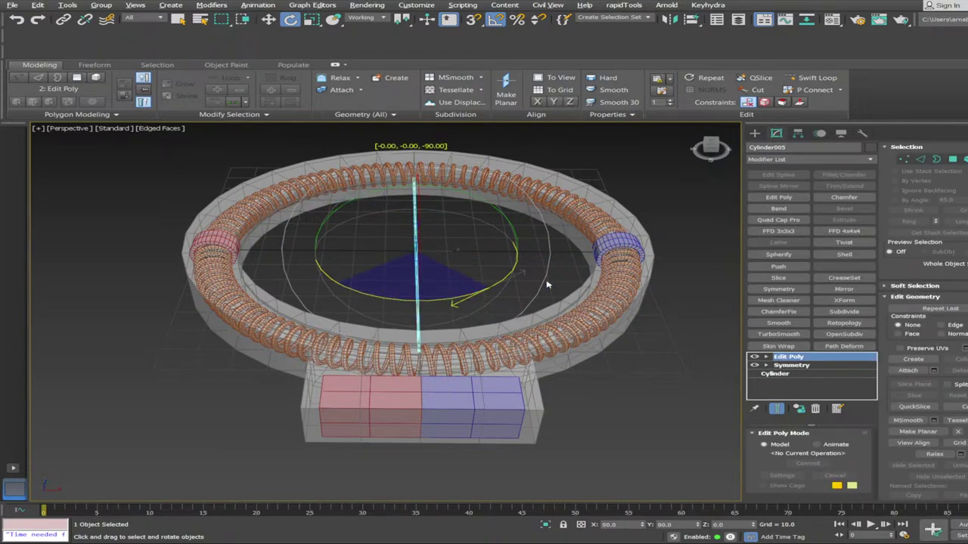
left_click(571, 310)
Scale the rotated rod copy into a short, thicker cylinder at the ring's centre
key("r")
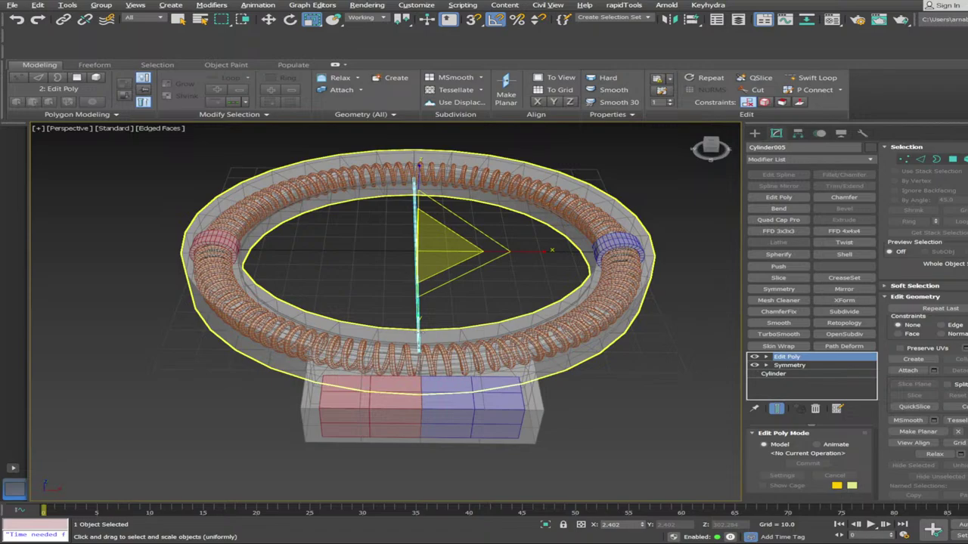
middle_click_drag(408, 298, 291, 329, "alt")
left_click_drag(307, 265, 396, 260)
middle_click_drag(432, 249, 435, 255, "alt")
scroll(432, 255, "up", 2)
left_click_drag(380, 259, 434, 128)
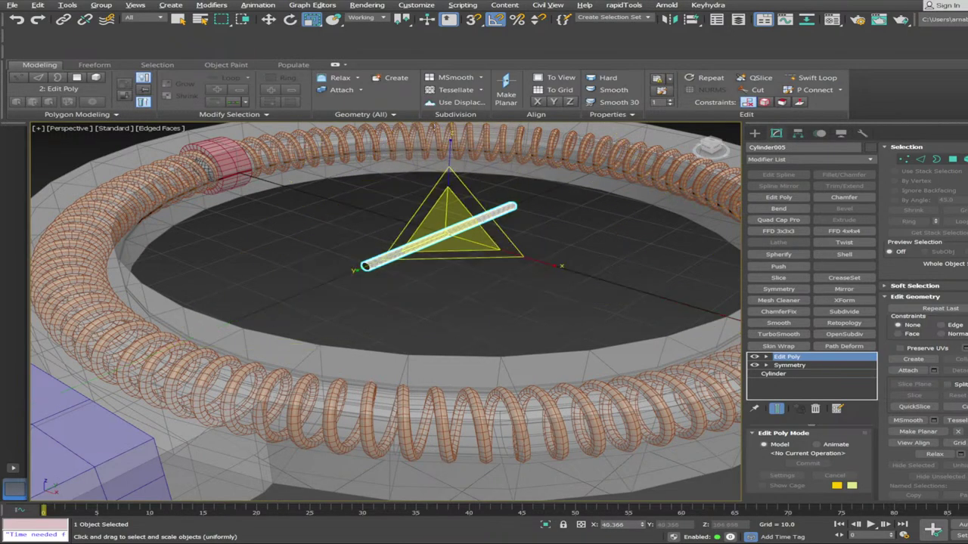
middle_click_drag(361, 271, 316, 287, "alt")
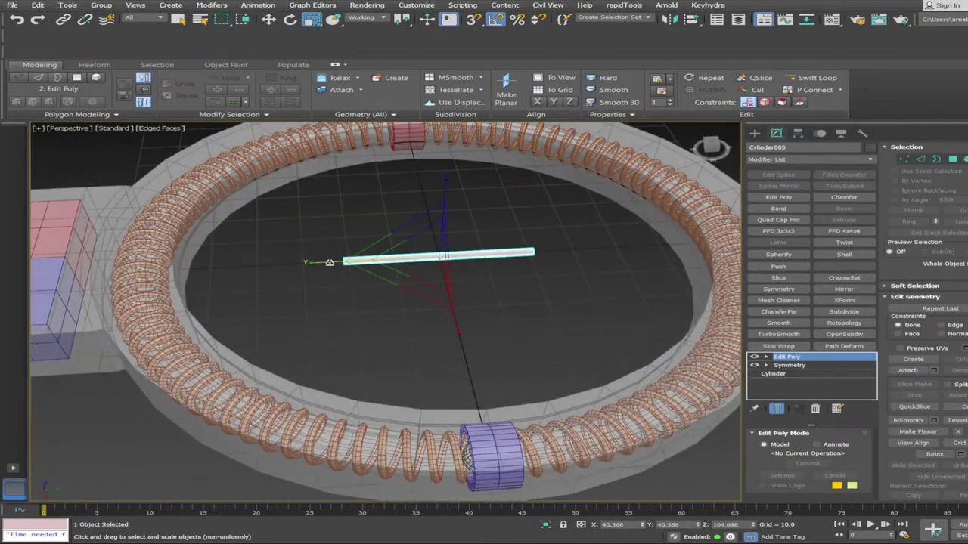
left_click_drag(328, 265, 364, 266)
middle_click_drag(364, 266, 446, 250, "alt")
Copy the short rod along X with grid snapping to X -10, and move the original to X 10
middle_click_drag(554, 282, 524, 281, "alt")
scroll(527, 283, "up", 2)
key("w")
mouse_move(534, 210)
left_mouse_down("shift")
mouse_move(598, 240)
mouse_move(467, 220)
mouse_move(415, 254)
left_mouse_up("shift")
key("s")
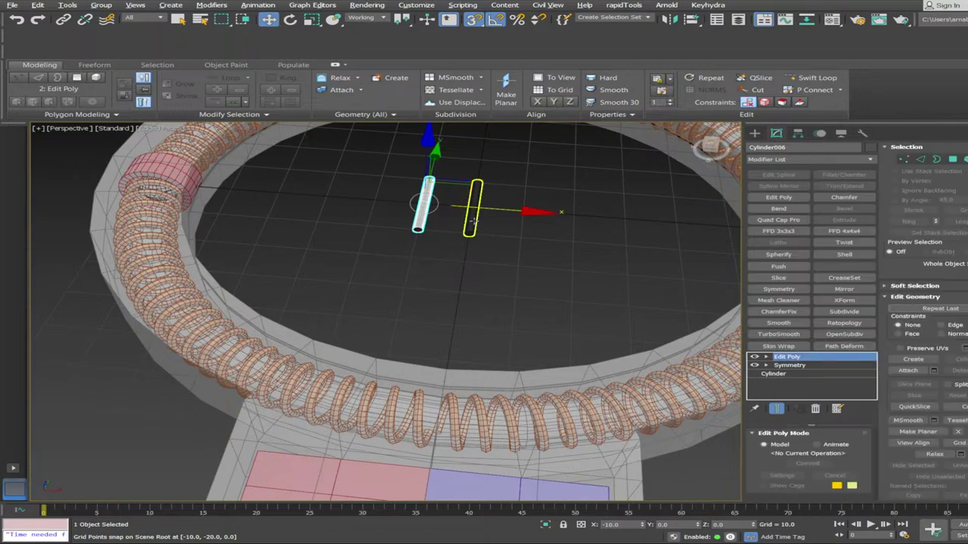
left_click(474, 206)
left_click_drag(526, 213, 558, 235)
key("s")
key("s")
key("s")
Color the short rod at X -10 red and the one at X 10 blue
left_click(603, 294)
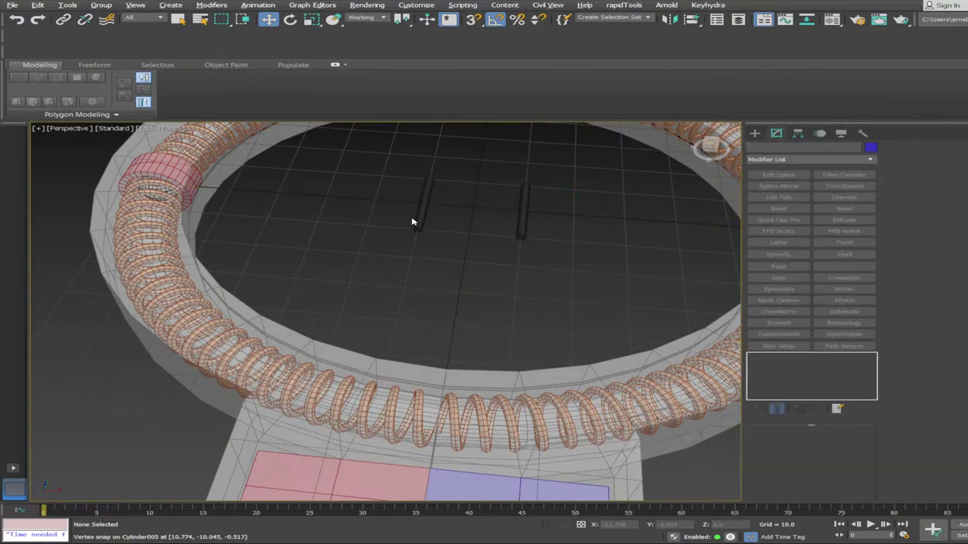
left_click(418, 219)
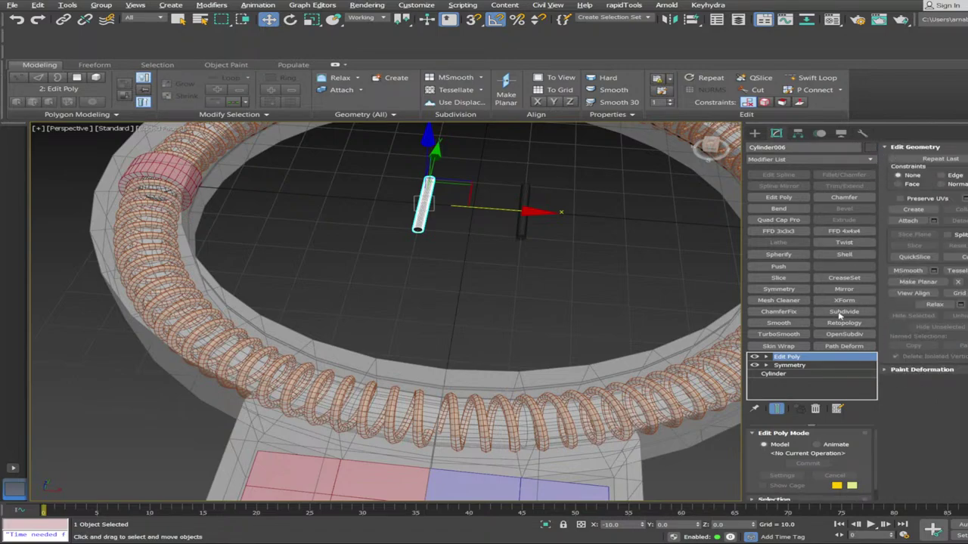
left_click(522, 236)
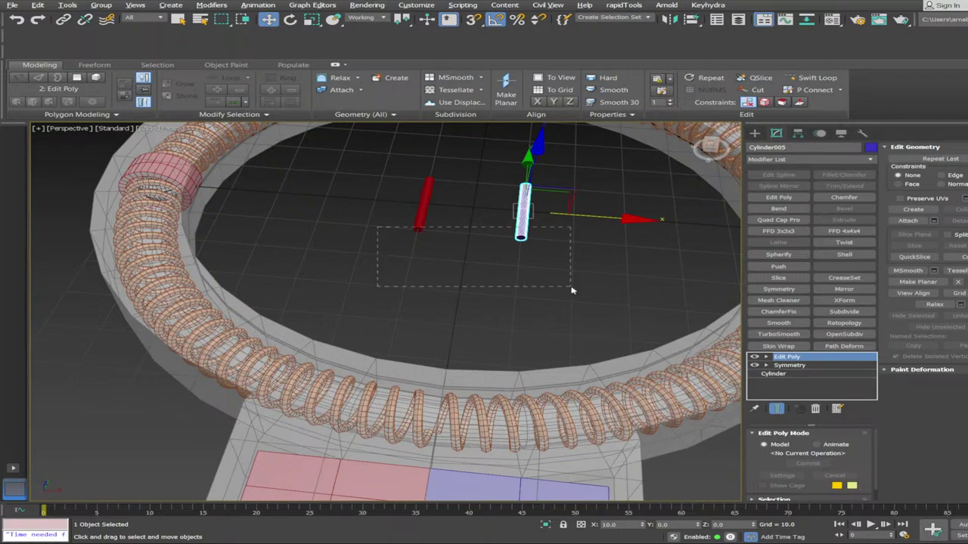
Select both short rods and move them together to the front of the block extension
left_click_drag(571, 288, 571, 294)
middle_click_drag(529, 300, 523, 277, "alt")
left_click_drag(528, 202, 221, 291)
middle_click_drag(282, 335, 352, 354, "alt")
Scale the pair of rods down so they sit closer together, and adjust their position along Y at the front wall
key("r")
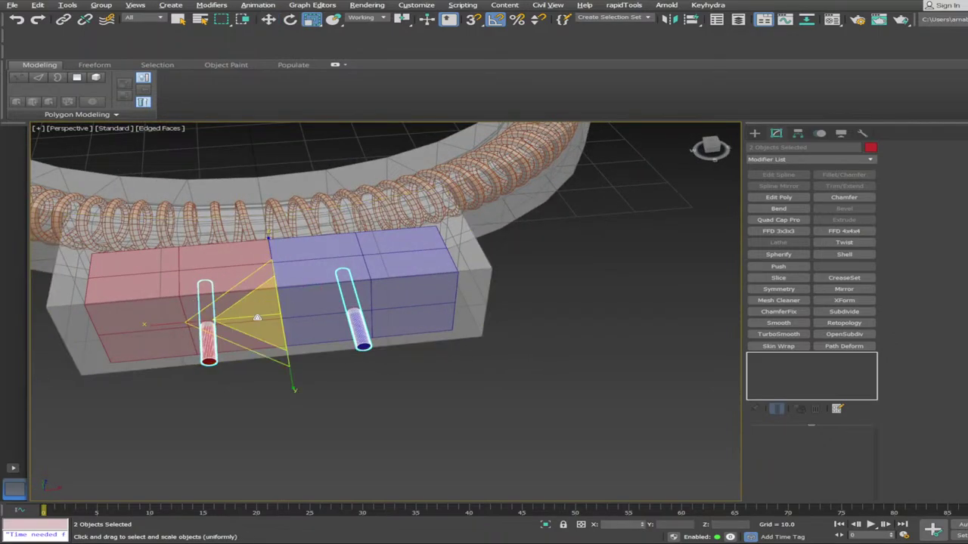
left_click_drag(257, 318, 194, 381)
middle_click_drag(416, 431, 295, 396, "alt")
key("w")
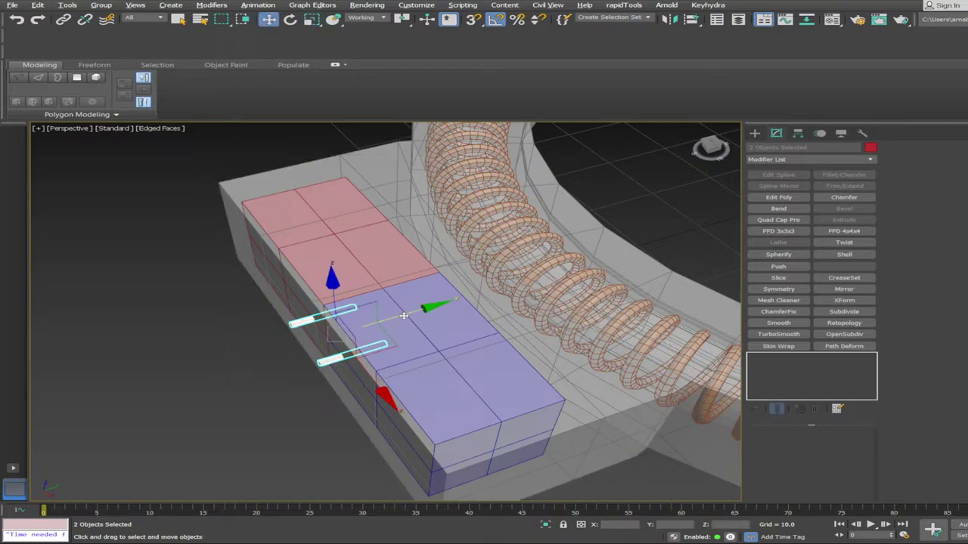
left_click_drag(404, 317, 367, 329)
left_click(105, 385)
Stretch the two rods along Y and shift them toward the coil so they run through the inner blocks
scroll(106, 384, "up", 1)
middle_click_drag(105, 384, 460, 456, "alt")
scroll(361, 393, "down", 4)
scroll(395, 370, "up", 1)
scroll(395, 371, "up", 1)
left_click_drag(460, 457, 432, 353)
middle_click_drag(432, 353, 483, 443, "alt")
left_click_drag(482, 442, 414, 355)
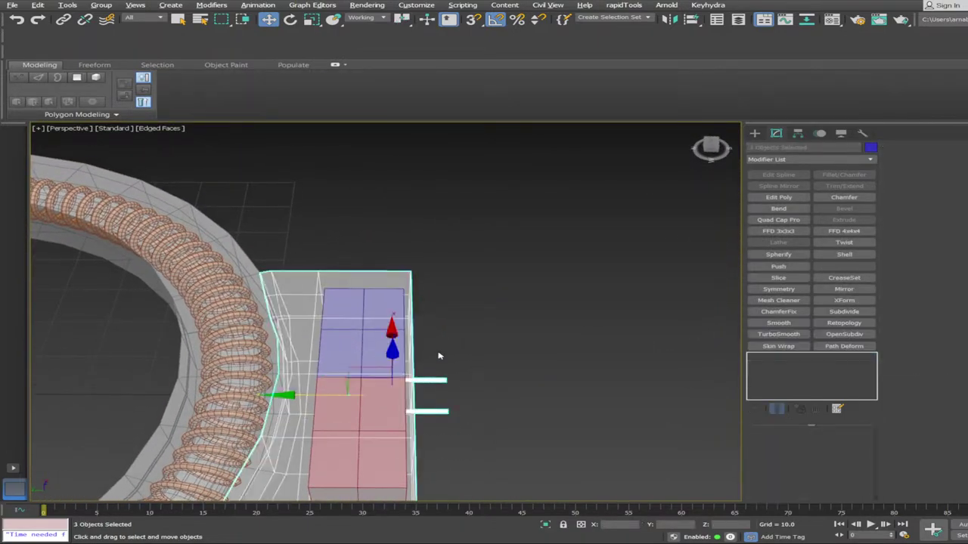
left_click(409, 445, "alt")
middle_click_drag(407, 442, 385, 432, "alt")
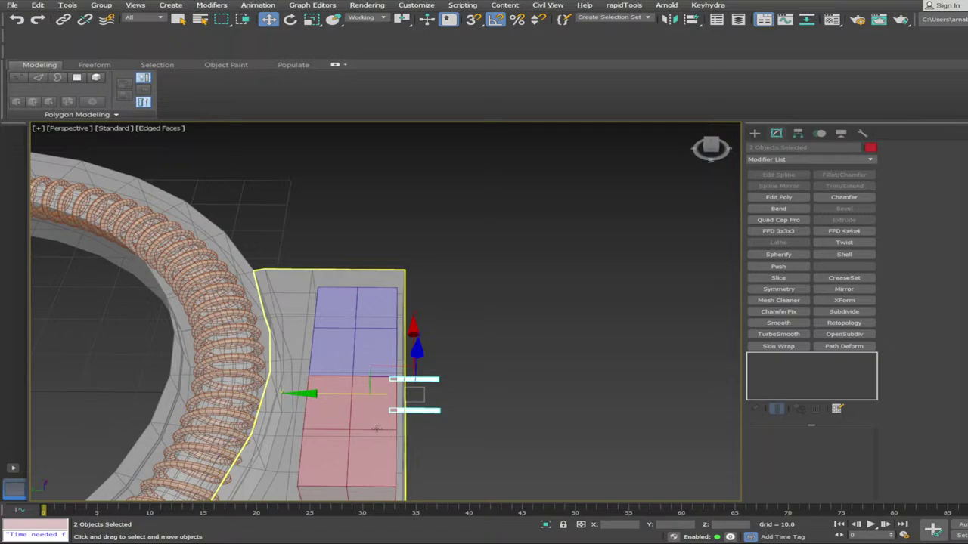
key("r")
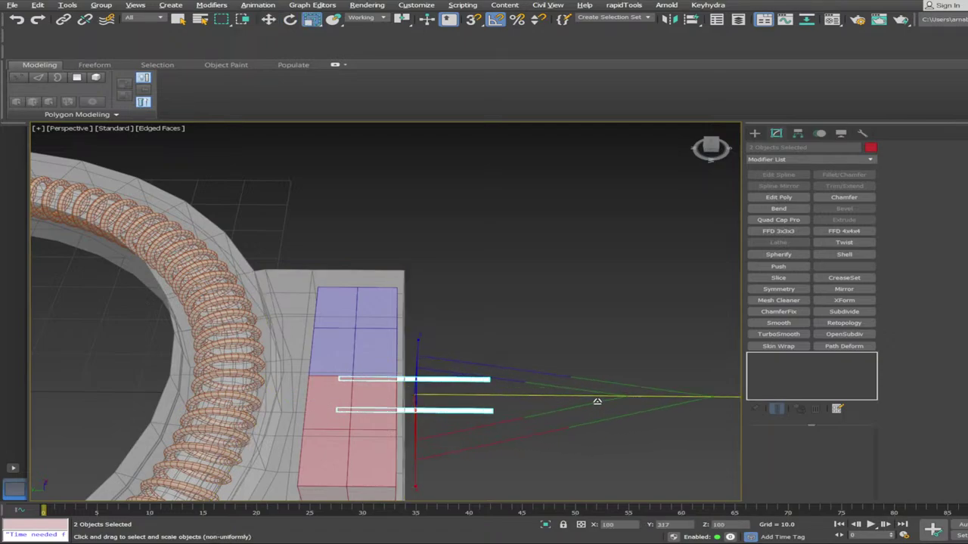
left_click_drag(597, 401, 622, 401)
key("w")
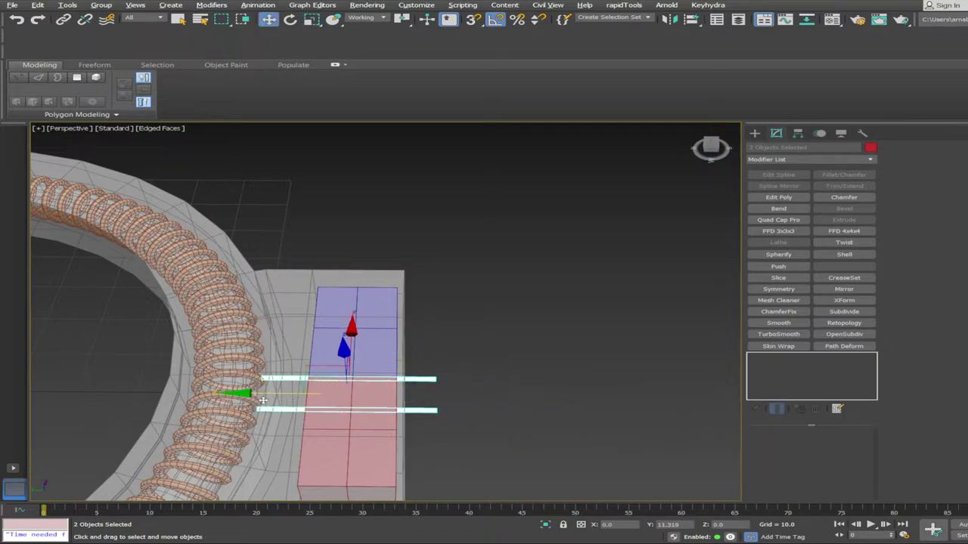
left_click(622, 426)
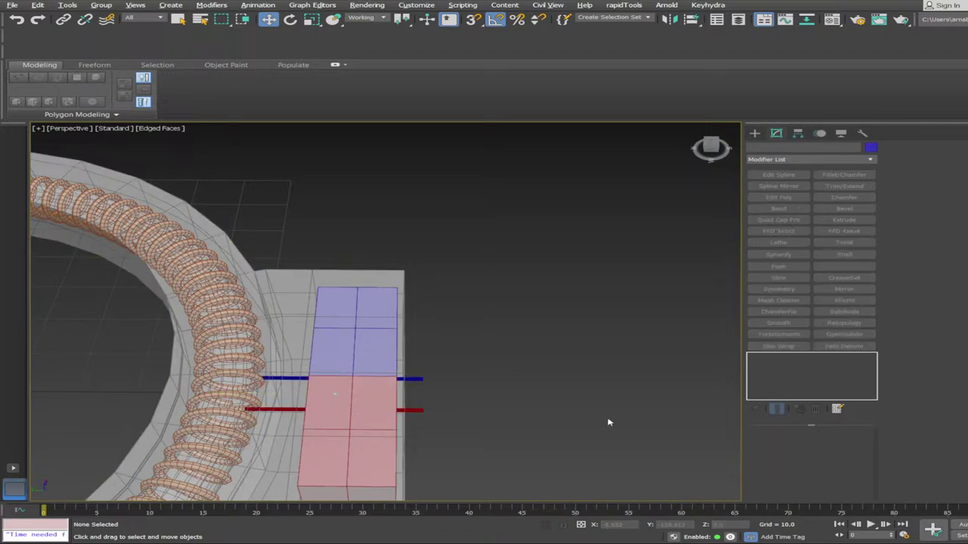
Inspect the whole ring assembly and the two connecting rods from above
middle_click_drag(609, 424, 425, 344, "alt")
scroll(425, 344, "down", 3)
middle_click_drag(620, 458, 615, 354, "alt")
scroll(635, 397, "down", 3)
scroll(615, 354, "up", 3)
scroll(615, 354, "down", 1)
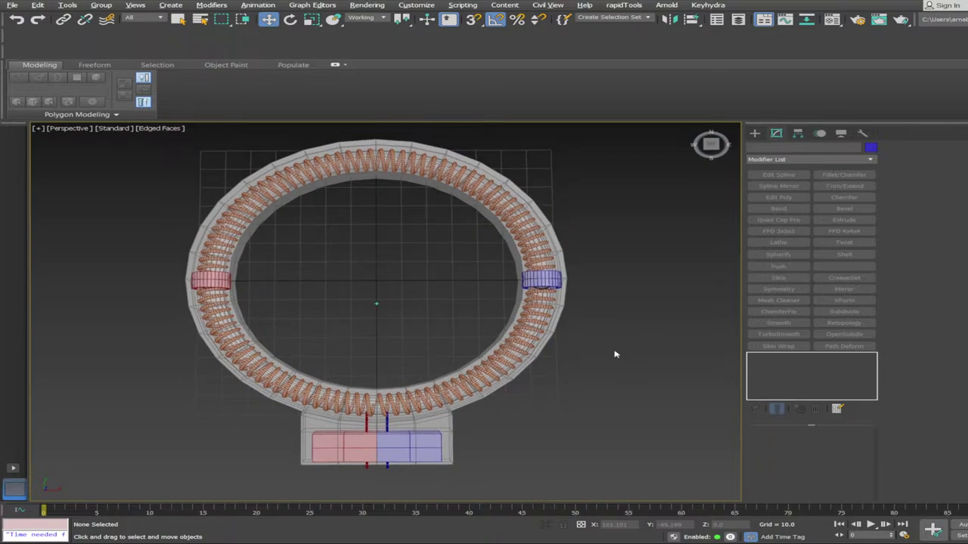
scroll(615, 355, "up", 1)
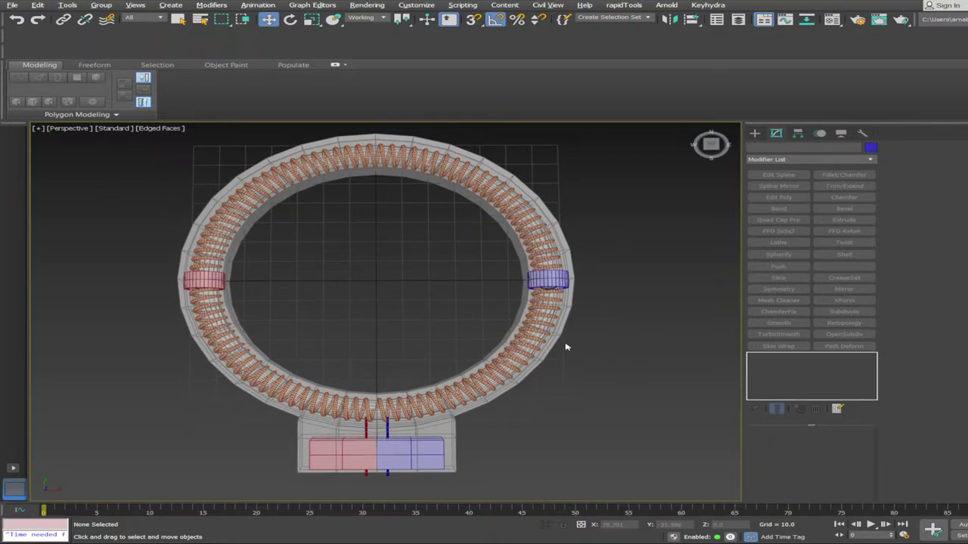
left_click(540, 342)
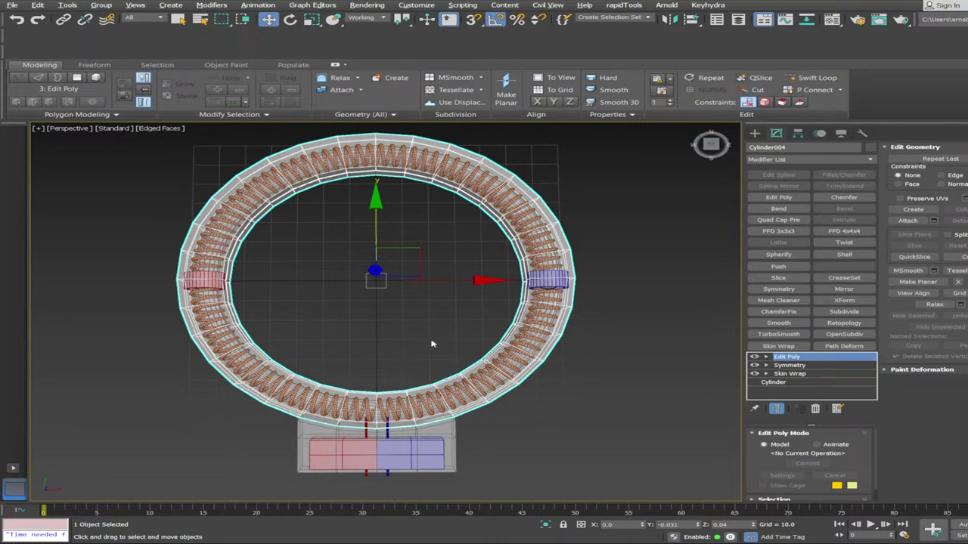
left_click(296, 280)
key("e")
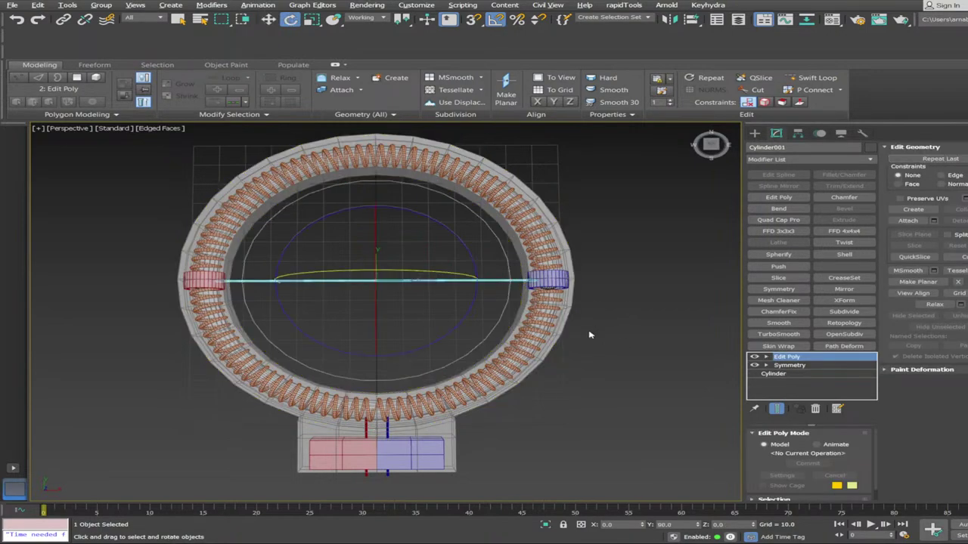
left_click_drag(438, 340, 504, 374)
left_click_drag(474, 430, 557, 202)
right_click(557, 203)
left_click(664, 249)
middle_click_drag(637, 292, 568, 333, "alt")
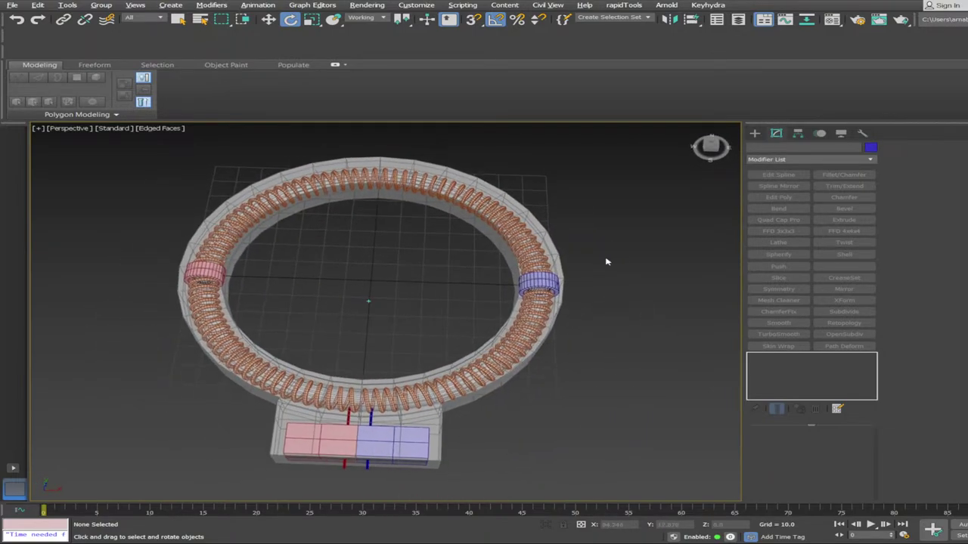
Create a box at the ring's centre, snapping its first corner to grid point (-10, 10, 0), and add a Symmetry modifier
left_click(756, 133)
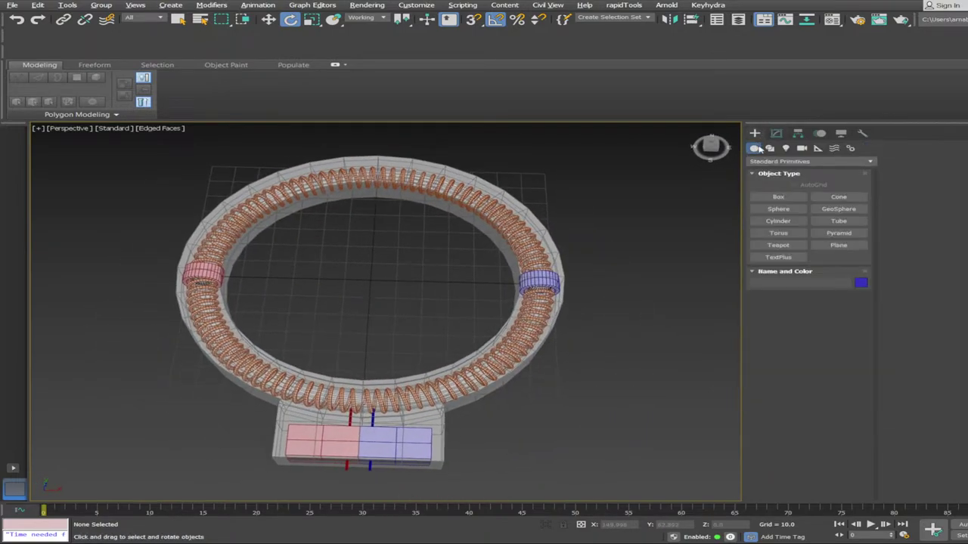
left_click(788, 200)
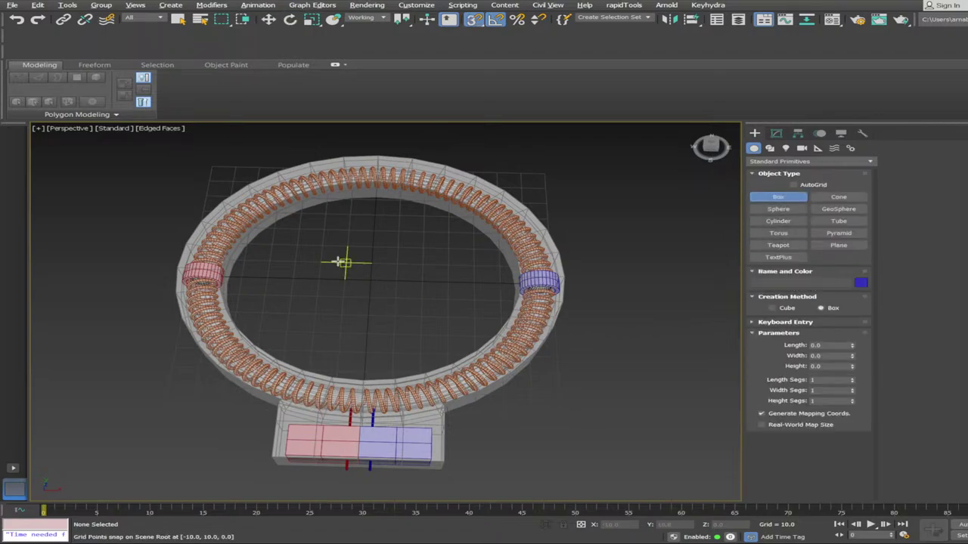
left_click_drag(338, 262, 342, 262)
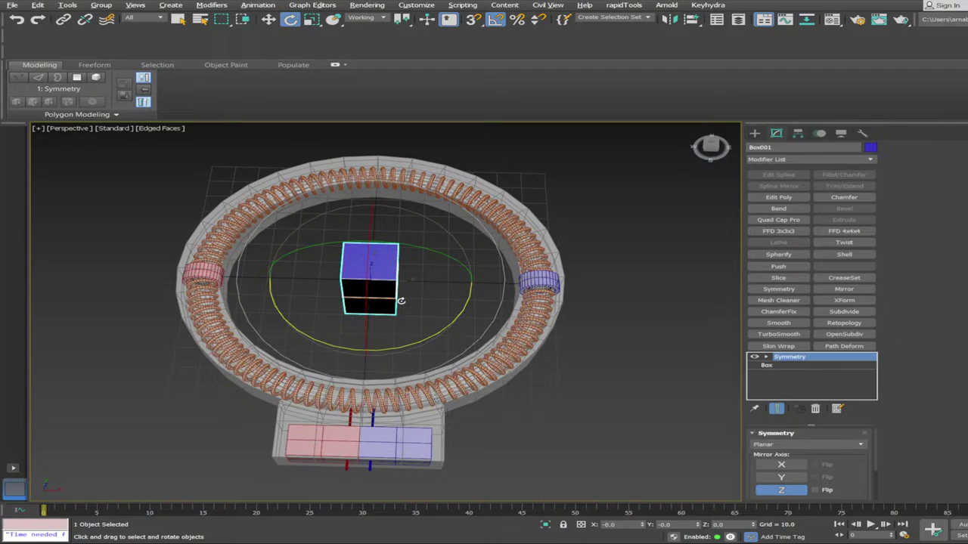
Mirror the central box across the X, Y and Z axes and add an Edit Poly modifier above the symmetry
scroll(471, 391, "up", 4)
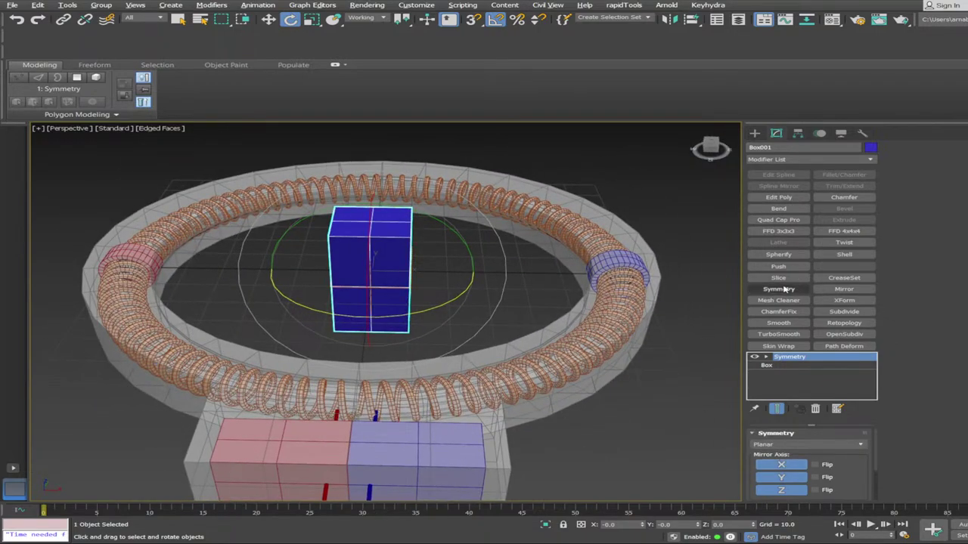
left_click(775, 201)
scroll(542, 343, "up", 1)
key("r")
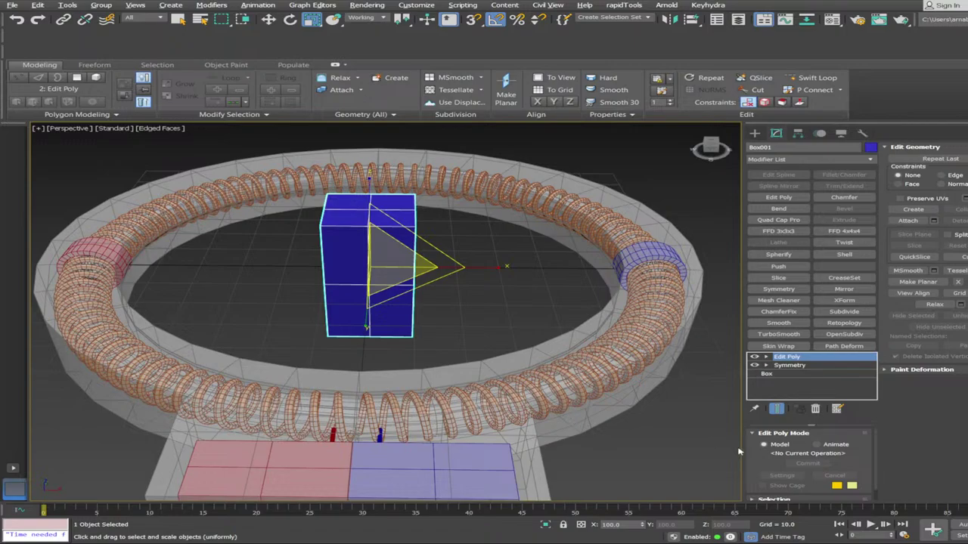
Toggle the central box's see-through display and scale the box down uniformly to about 47%
key("alt+x")
left_click_drag(395, 262, 392, 311)
scroll(393, 311, "down", 1)
middle_click_drag(393, 311, 353, 328, "alt")
scroll(380, 337, "down", 1)
scroll(363, 302, "up", 2)
middle_click_drag(378, 249, 445, 294, "alt")
Convert the central box to an Editable Poly and shape its top polygons into a rounded, tapered raised boss
key("4")
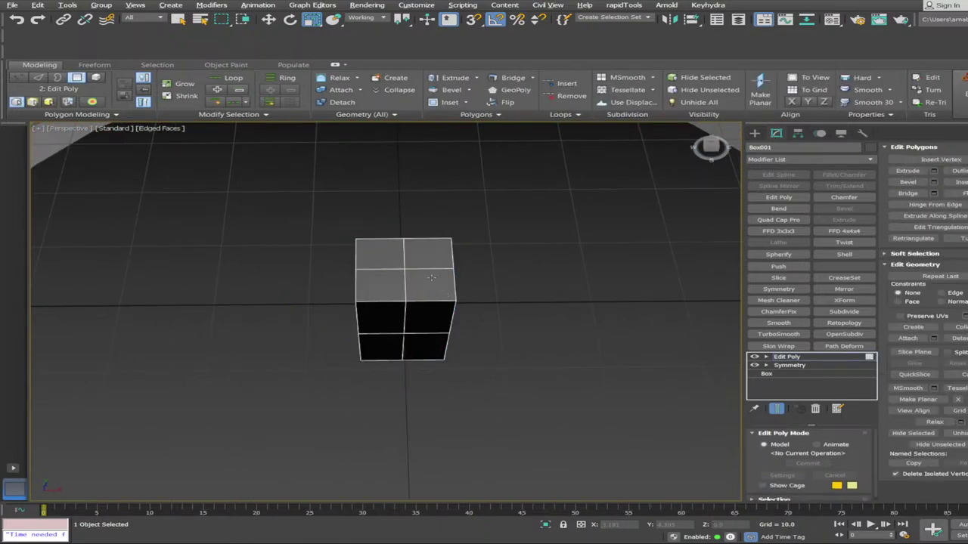
key("ctrl+e")
key("4")
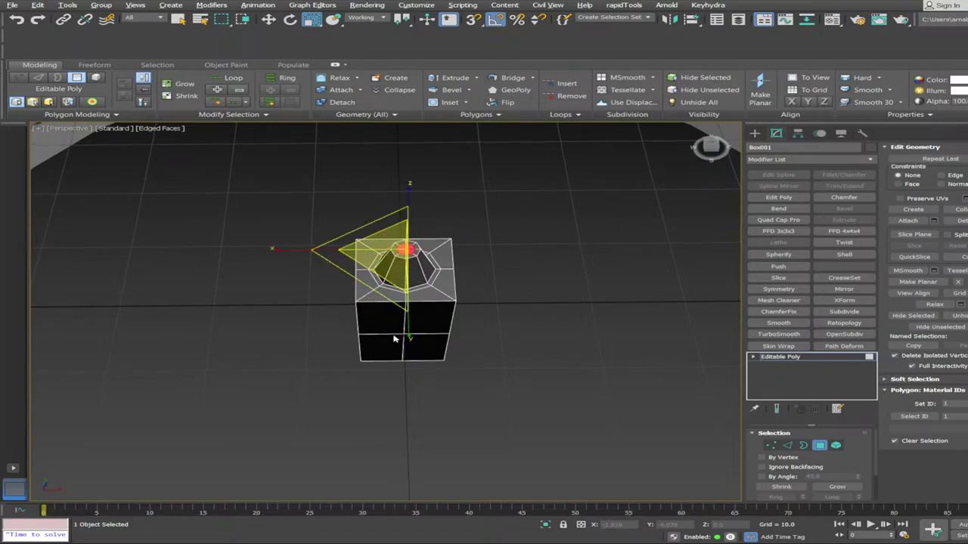
mouse_move(392, 346)
middle_mouse_down("alt")
mouse_move(388, 335)
mouse_move(383, 349)
middle_mouse_up("alt")
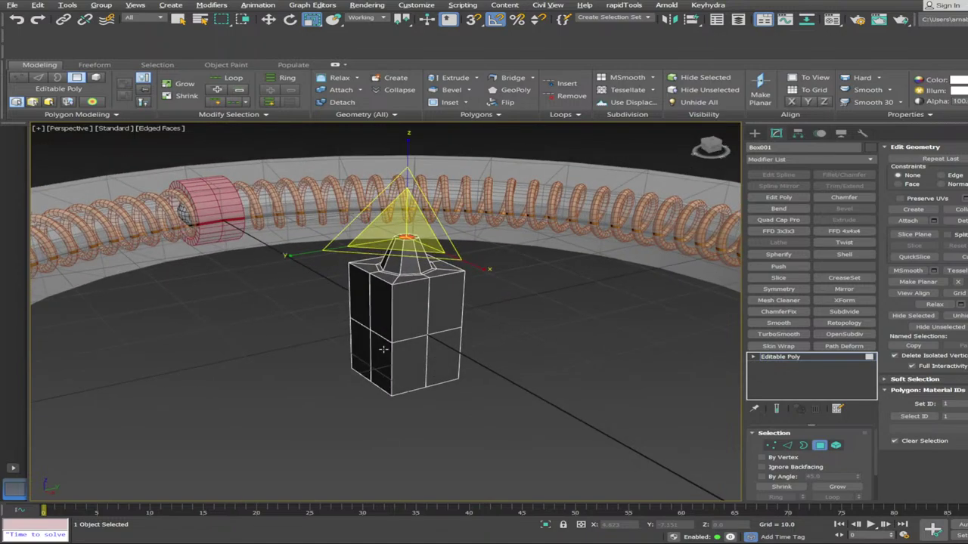
key("4")
Flatten the central box along Z to about 22% and rotate it 45 degrees about the X axis
left_click_drag(400, 256, 385, 287)
scroll(421, 327, "down", 8)
mouse_move(426, 337)
middle_mouse_down("alt")
mouse_move(398, 358)
mouse_move(442, 328)
middle_mouse_up("alt")
scroll(429, 337, "up", 4)
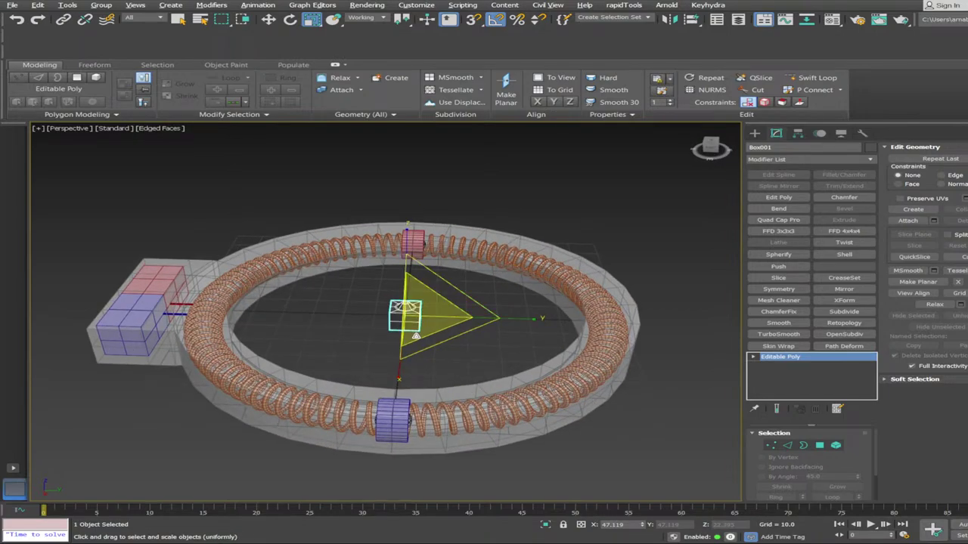
key("e")
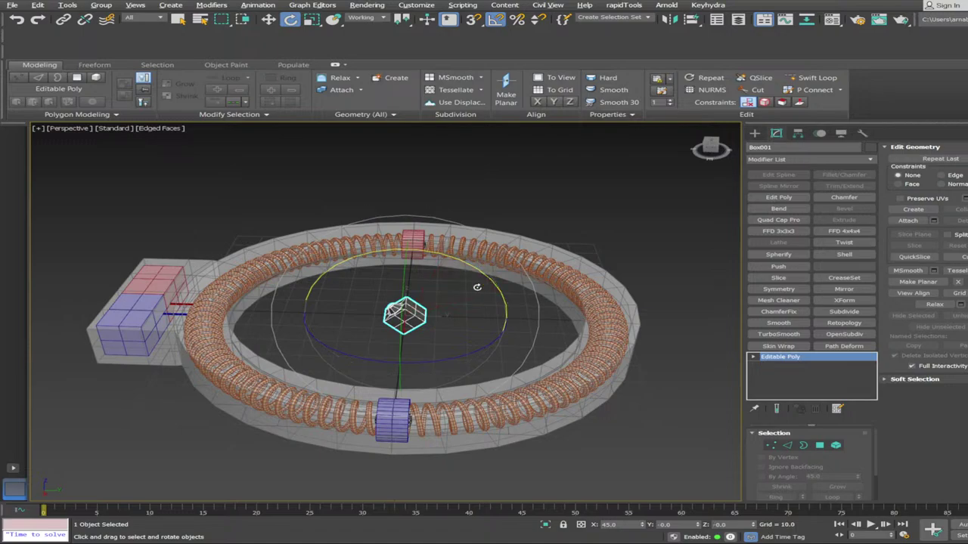
Inset the four polygons meeting along the rotated box's lower corner edge to form narrow borders
key("4")
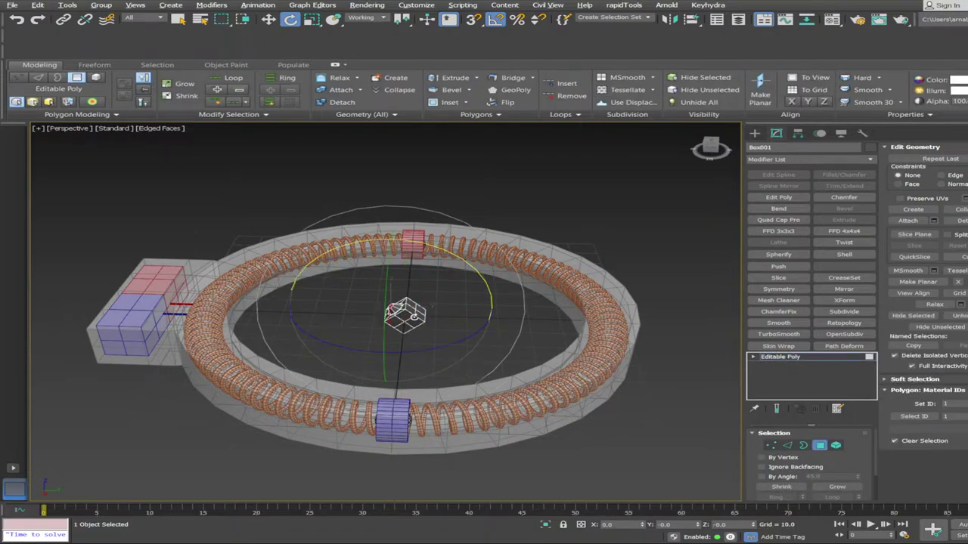
key("w")
left_click(471, 352)
middle_click_drag(471, 352, 392, 306, "alt")
scroll(456, 338, "up", 2)
scroll(425, 304, "up", 3)
scroll(426, 304, "up", 2)
scroll(416, 306, "up", 1)
left_click(411, 284)
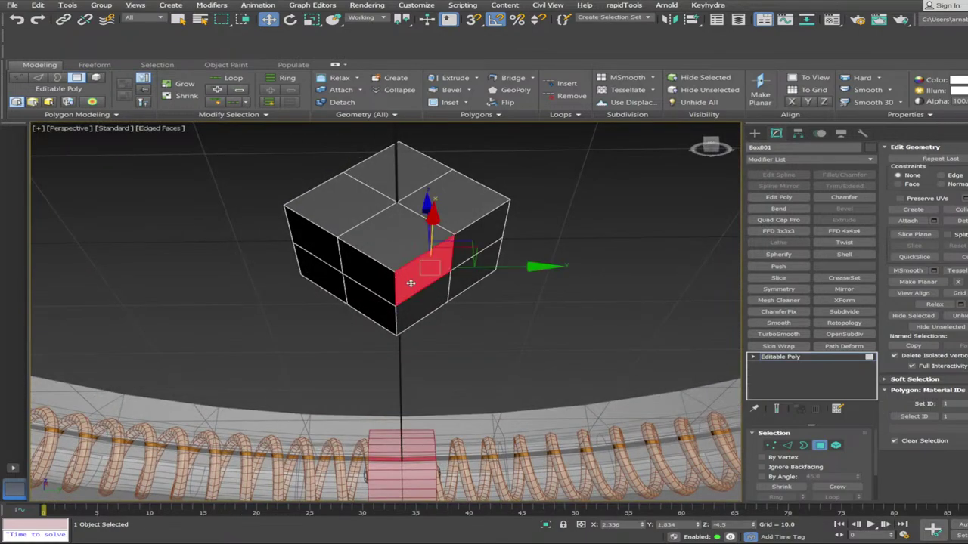
left_click(377, 284, "ctrl")
left_click(380, 299, "ctrl")
left_click(413, 303, "ctrl")
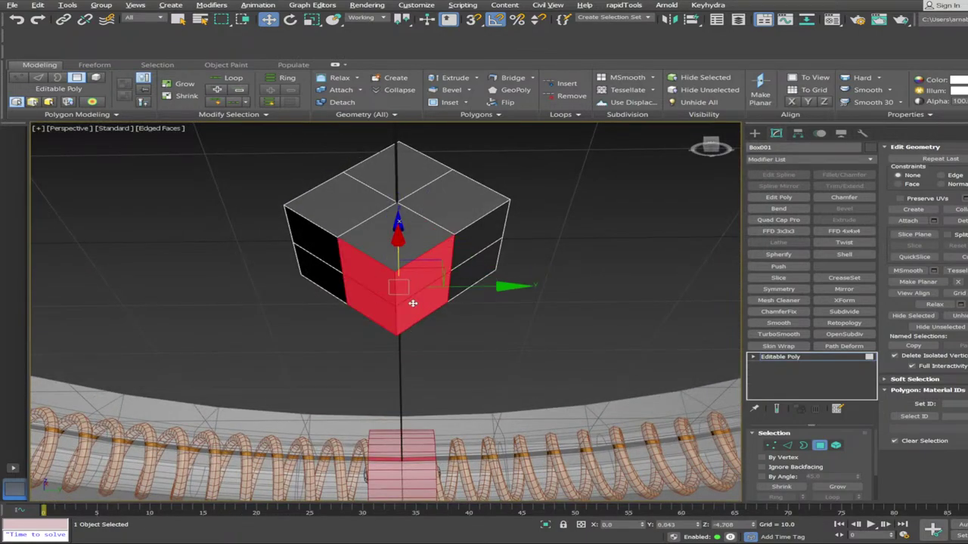
key("i")
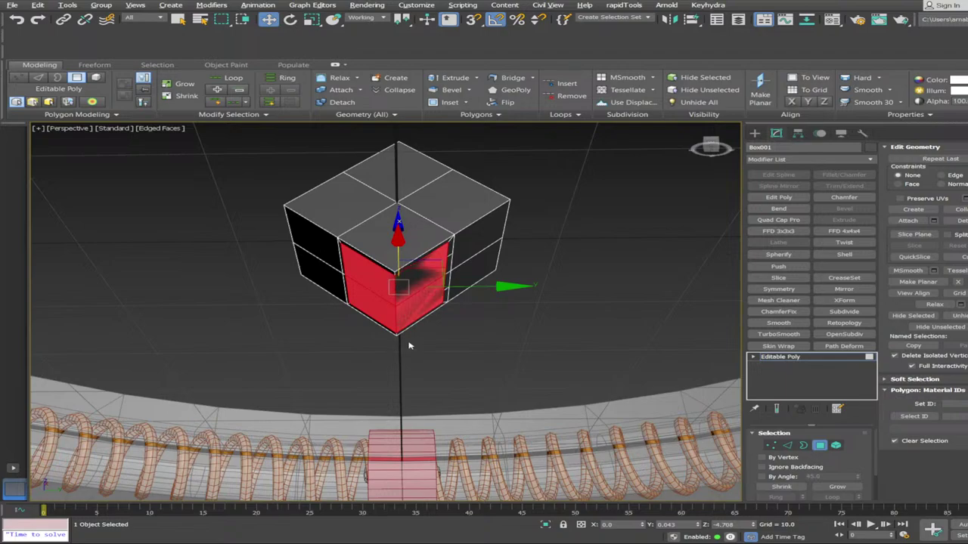
mouse_move(408, 346)
left_mouse_down()
mouse_move(393, 347)
mouse_move(431, 347)
mouse_move(398, 320)
mouse_move(398, 342)
left_mouse_up()
key("shift+e")
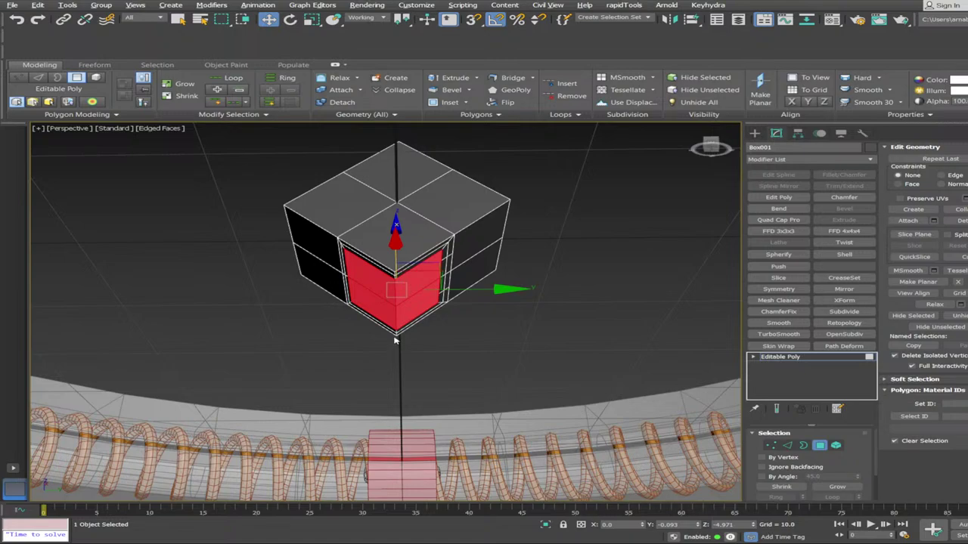
Extrude the inset polygons downward along Z and level their lower end into a flat base
middle_click_drag(395, 270, 401, 236, "alt")
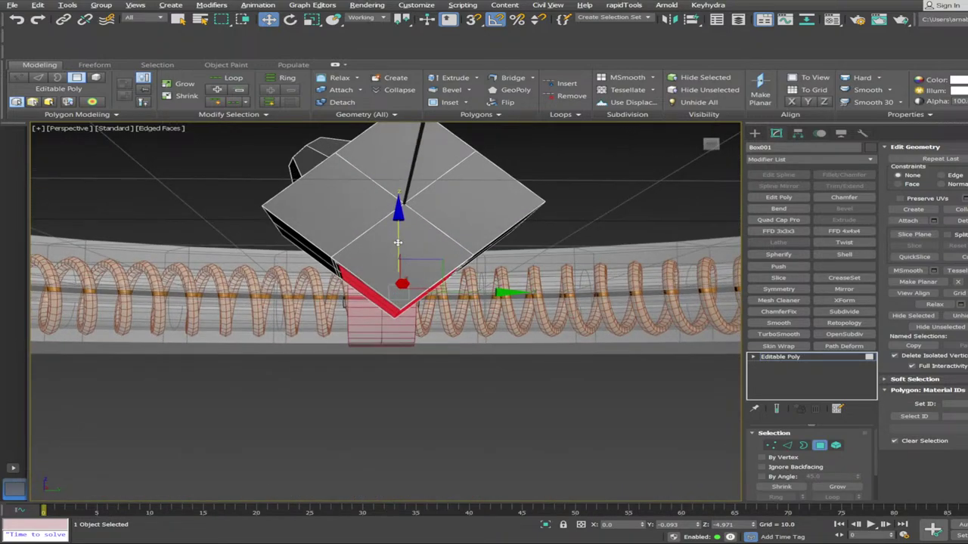
left_click_drag(398, 243, 401, 287, "shift")
key("ctrl+z")
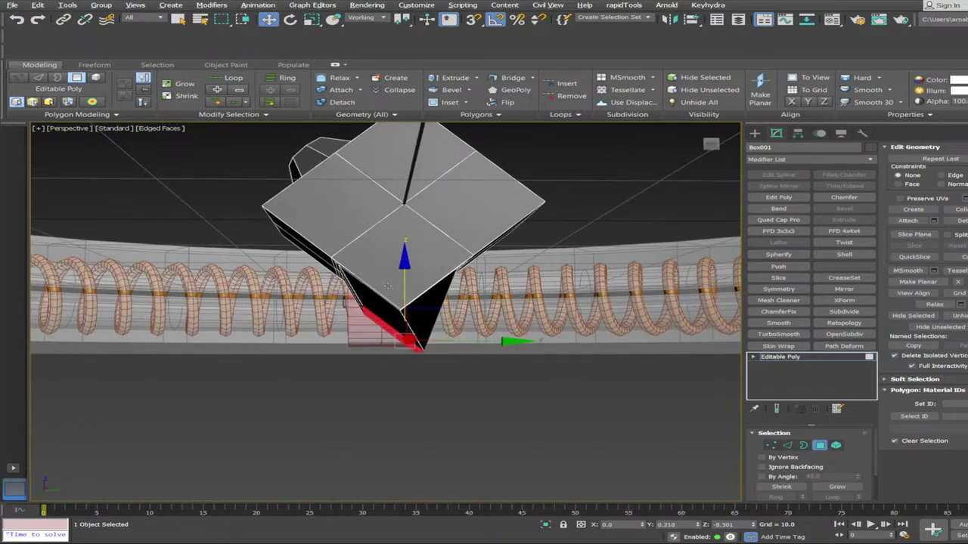
key("ctrl+y")
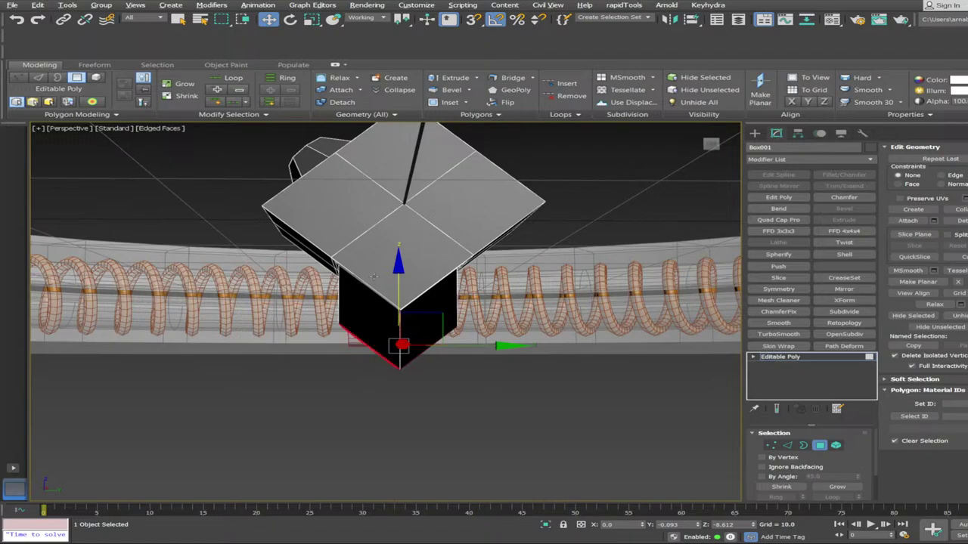
left_click_drag(373, 275, 365, 304)
key("ctrl+z")
middle_click_drag(439, 370, 438, 323, "alt")
key("ctrl+z")
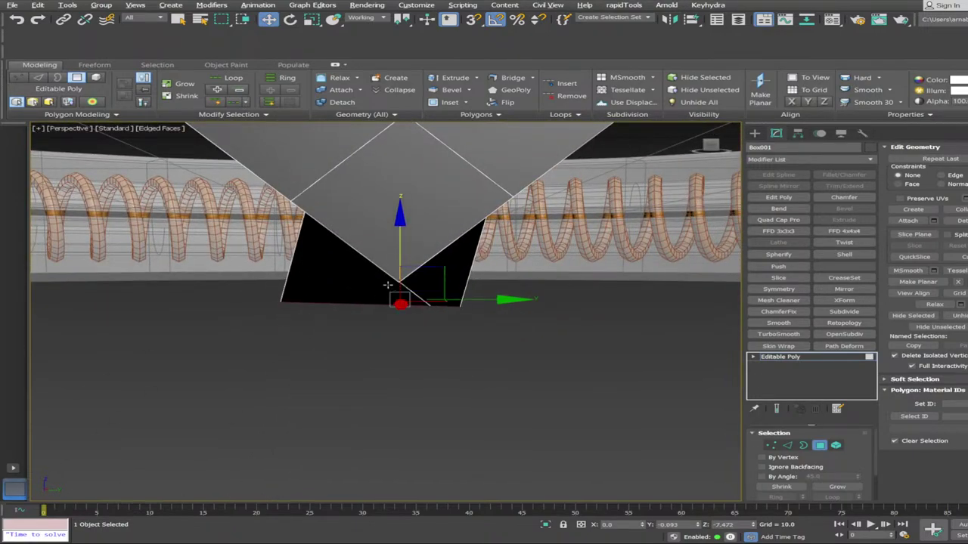
Examine the shape of the flat base under the box from several angles and clear the polygon selection
mouse_move(382, 325)
middle_mouse_down("alt")
mouse_move(400, 329)
mouse_move(379, 340)
middle_mouse_up("alt")
scroll(379, 341, "up", 2)
key("shift+z")
key("shift+z")
key("shift+z")
key("shift+z")
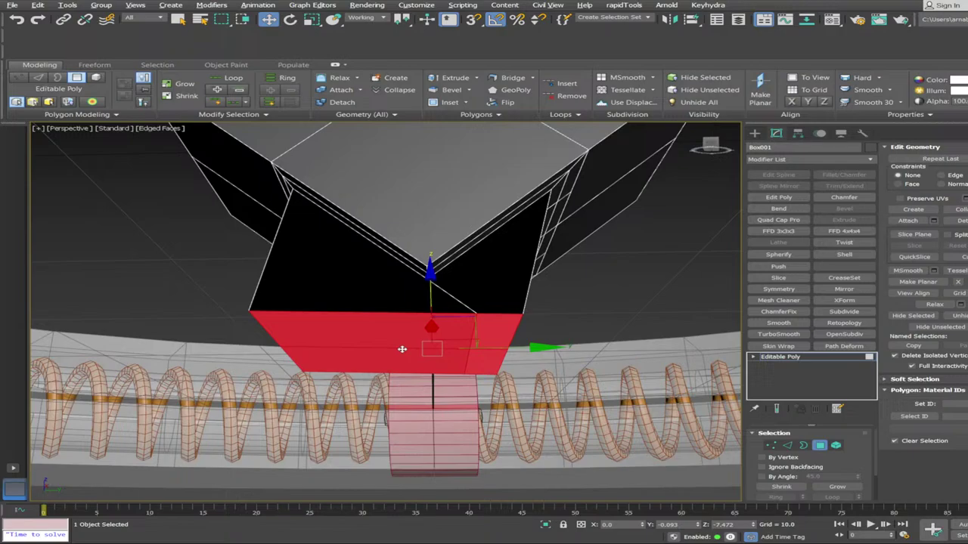
middle_click_drag(402, 350, 444, 409, "alt")
key("shift+z")
key("shift+z")
key("shift+z")
key("shift+z")
key("shift+z")
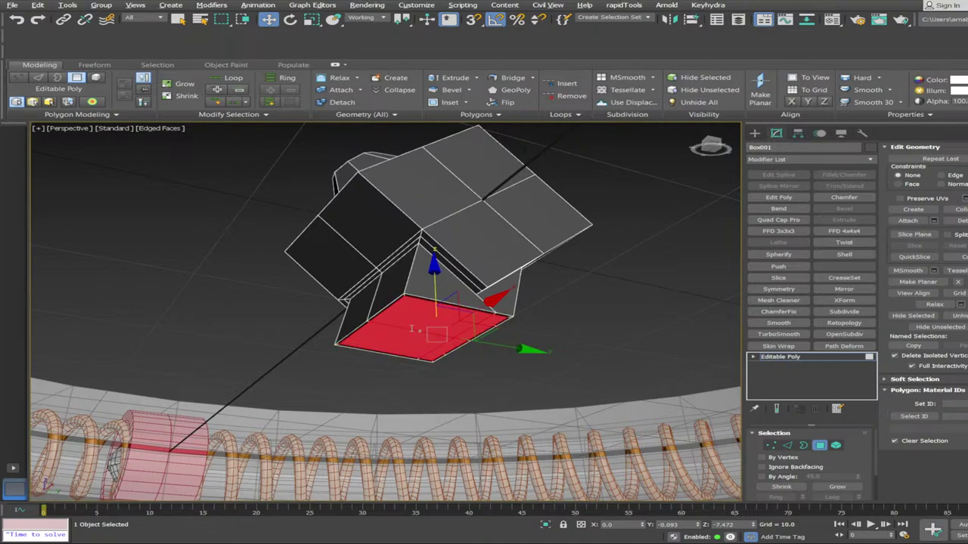
middle_click_drag(412, 329, 391, 334, "alt")
scroll(358, 324, "up", 3)
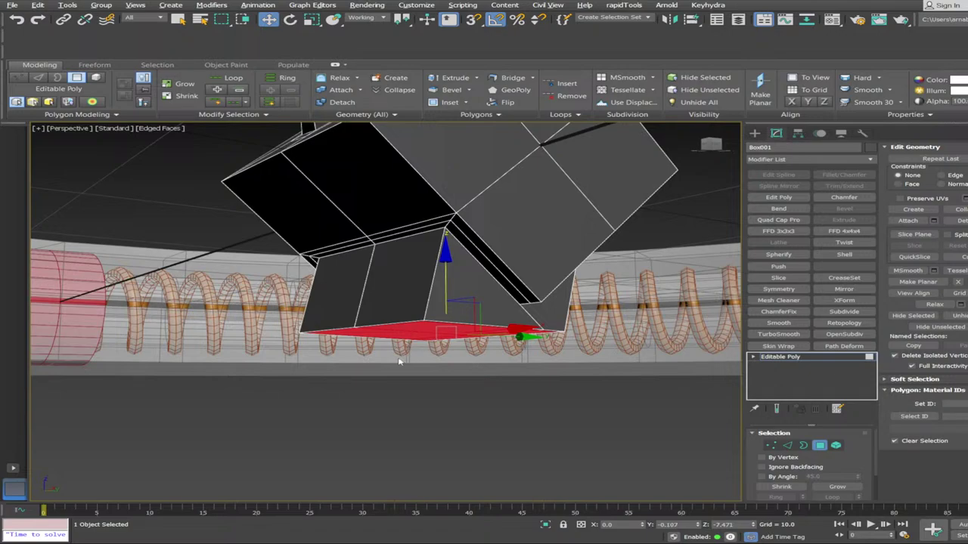
middle_click_drag(431, 429, 418, 442, "alt")
left_click(418, 441)
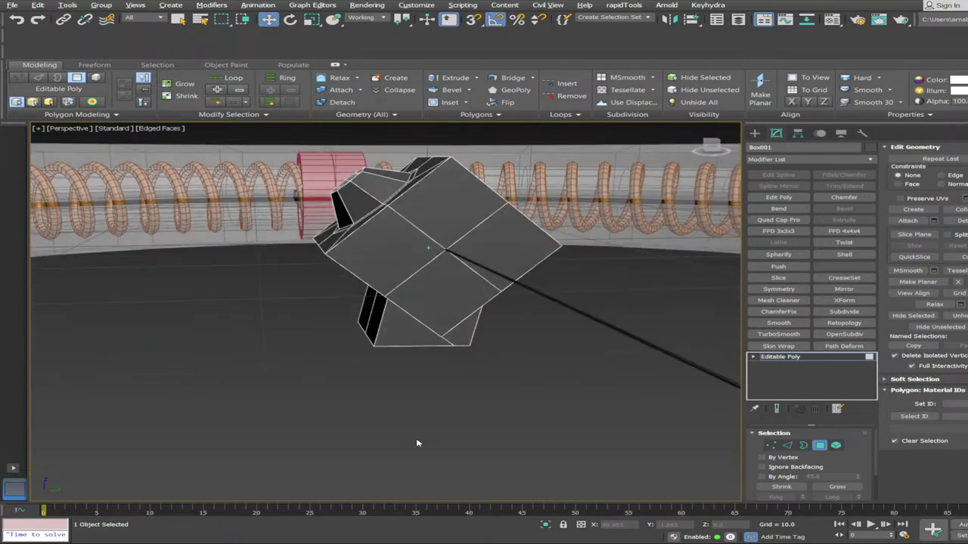
key("shift+z")
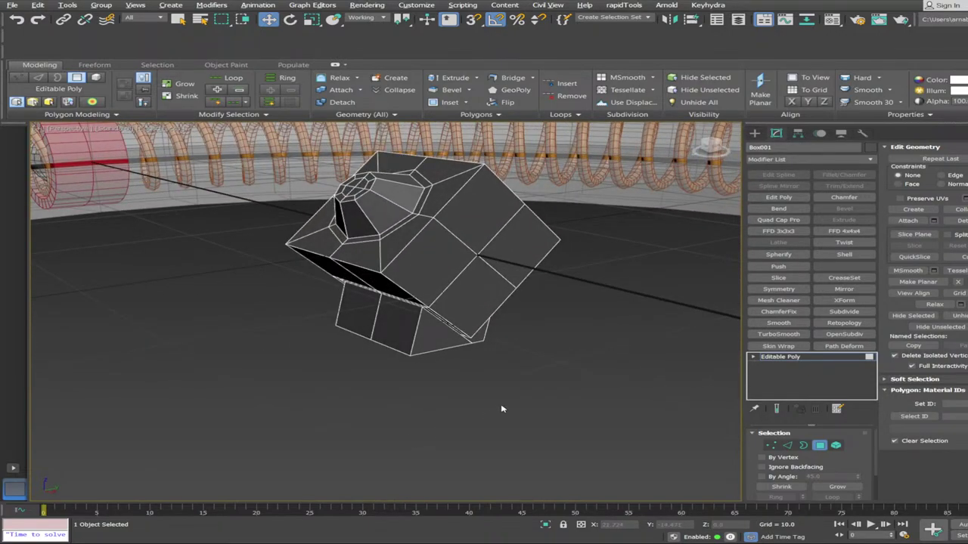
Smooth the whole block with MSmooth, add a TurboSmooth modifier with 1 iteration, and hide the edged faces
key("4")
key("ctrl+m")
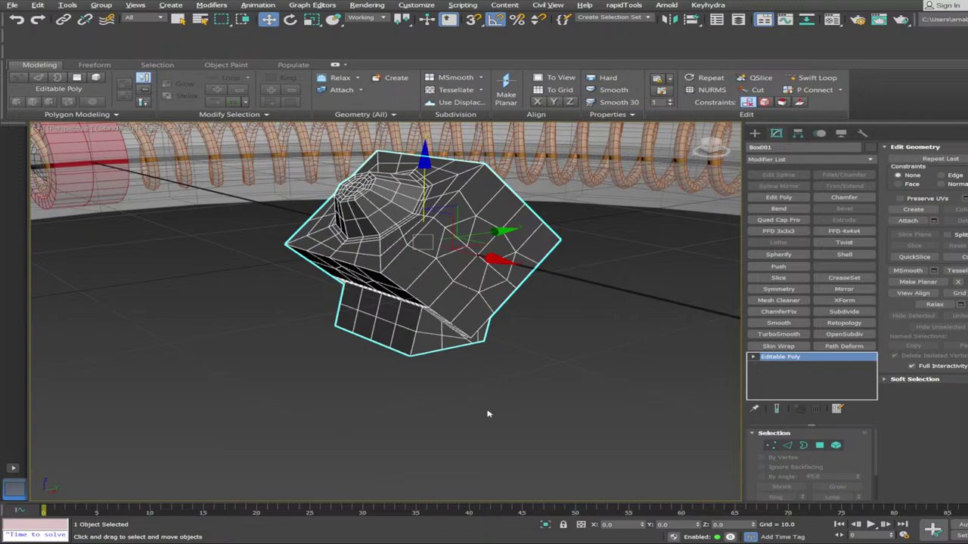
key("ctrl+t")
scroll(479, 415, "up", 1)
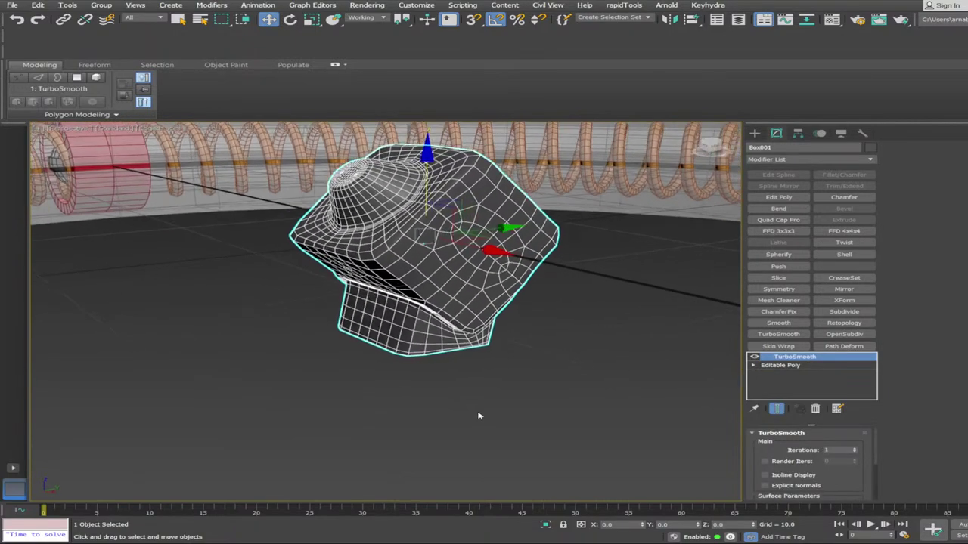
key("F4")
mouse_move(478, 415)
middle_mouse_down("alt")
mouse_move(510, 414)
mouse_move(494, 363)
mouse_move(461, 383)
mouse_move(477, 337)
middle_mouse_up("alt")
scroll(469, 375, "down", 5)
scroll(477, 337, "up", 6)
Move the smoothed block along X to -10 and place a copy of it at X 10, using grid snapping
left_click_drag(489, 277, 206, 363)
key("s")
key("s")
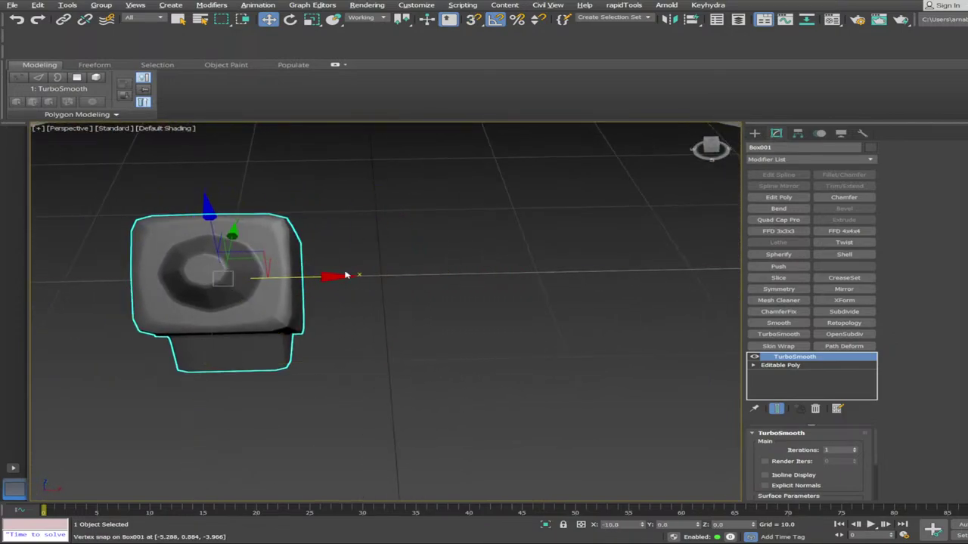
mouse_move(322, 276)
left_mouse_down("shift")
mouse_move(458, 281)
mouse_move(563, 358)
left_mouse_up("shift")
key("s")
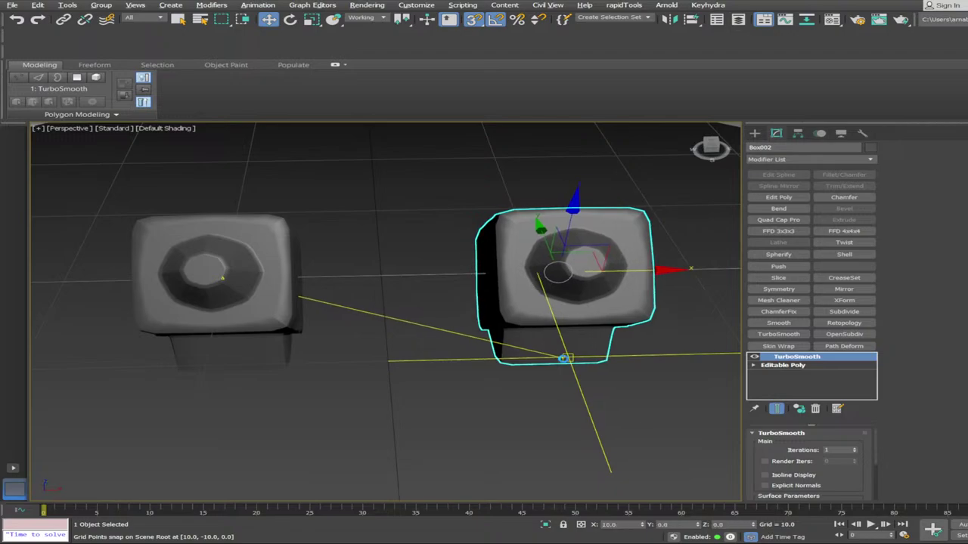
left_click(574, 321)
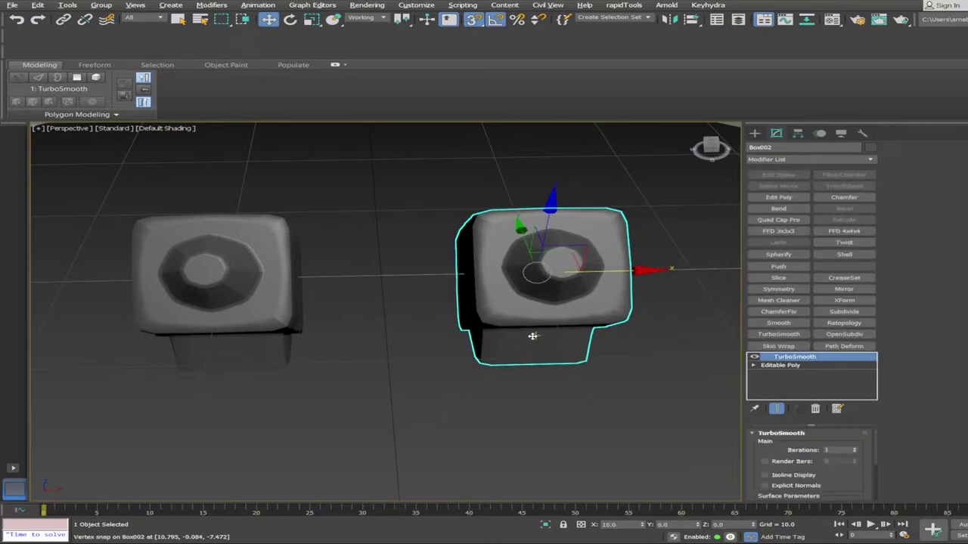
scroll(522, 367, "down", 1)
middle_click_drag(523, 367, 329, 268, "alt")
left_click(510, 384)
Rotate every object except the two small blocks around the working pivot so that the ring stands upright
scroll(482, 389, "down", 8)
scroll(384, 291, "up", 3)
left_click_drag(154, 164, 663, 434)
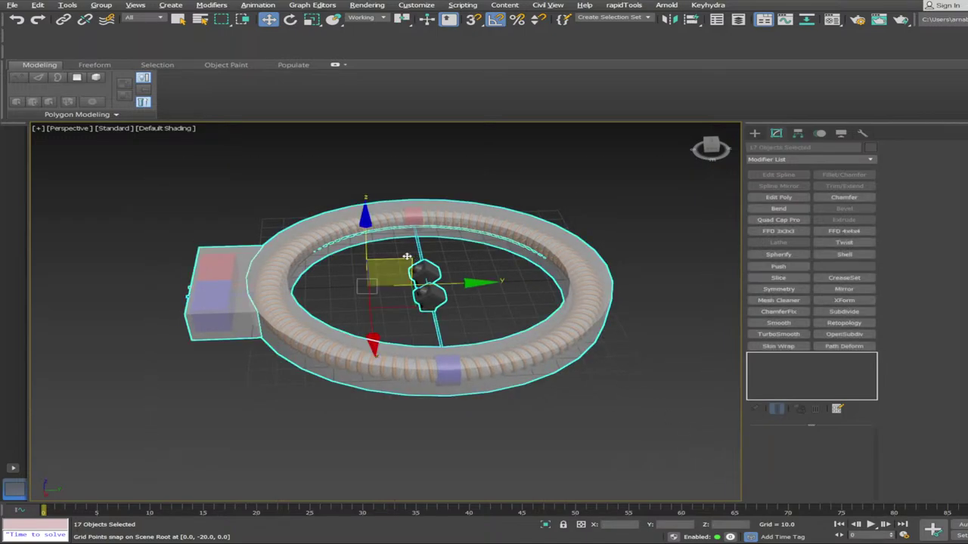
left_click_drag(394, 260, 478, 319, "alt")
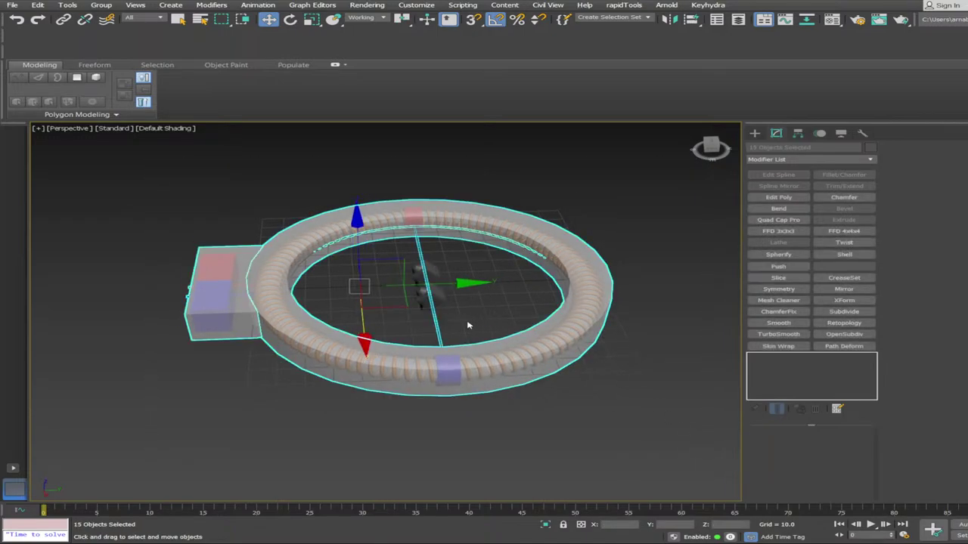
key("e")
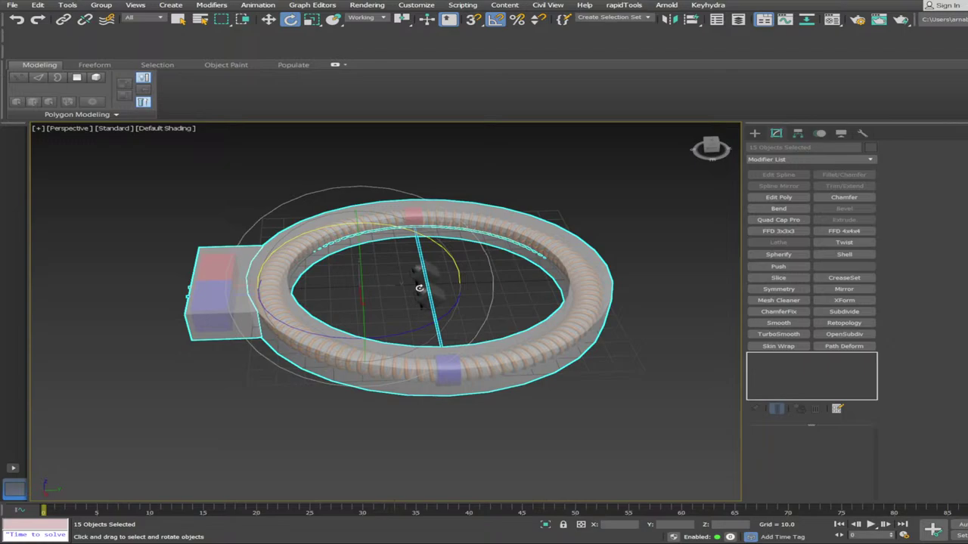
key("8")
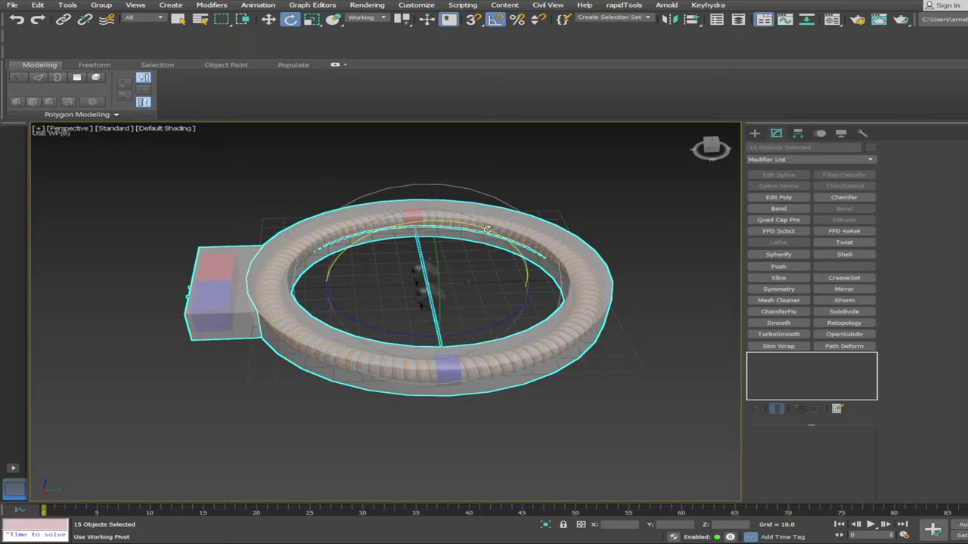
left_click_drag(487, 229, 463, 208)
middle_click_drag(420, 243, 332, 253, "alt")
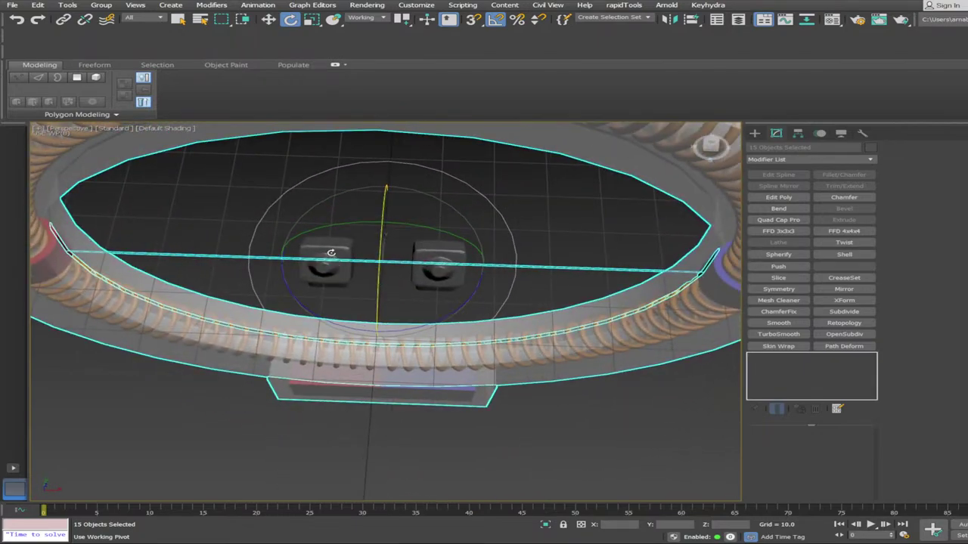
Move the two small blocks together along Y, well clear of the upright ring
left_click(206, 189)
left_click(338, 253)
left_click(433, 254, "ctrl")
key("w")
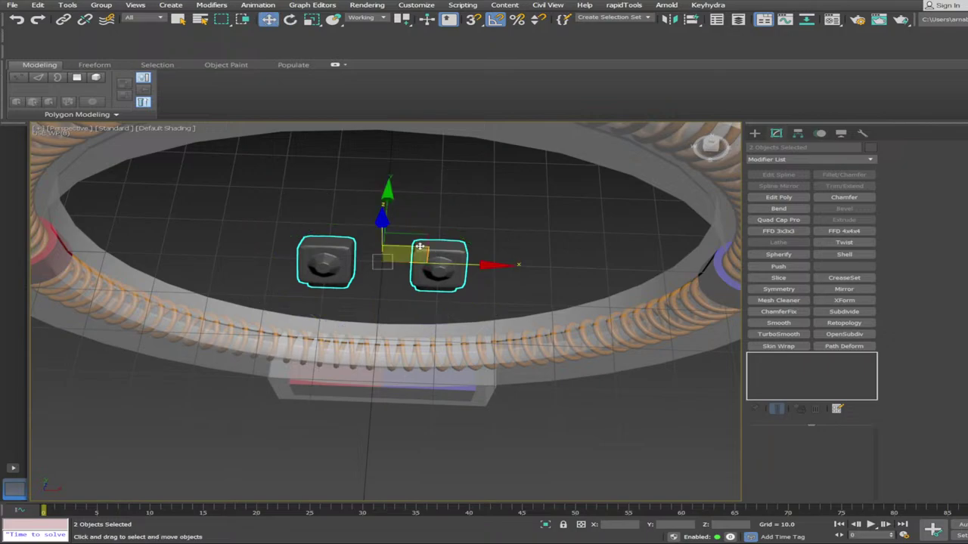
middle_click_drag(420, 247, 436, 225, "alt")
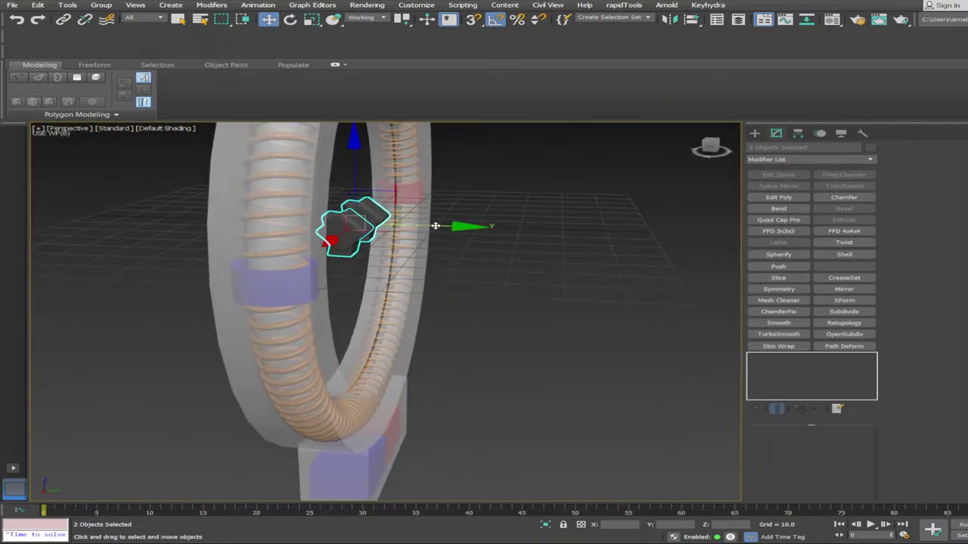
left_click_drag(435, 225, 646, 256)
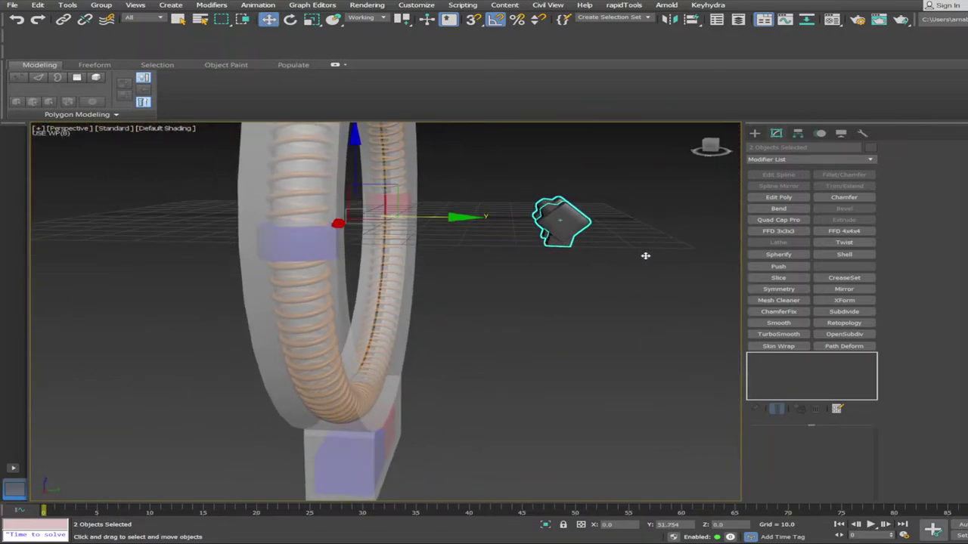
middle_click_drag(646, 255, 636, 255, "alt")
left_click_drag(624, 254, 664, 260)
middle_click_drag(663, 260, 553, 274, "alt")
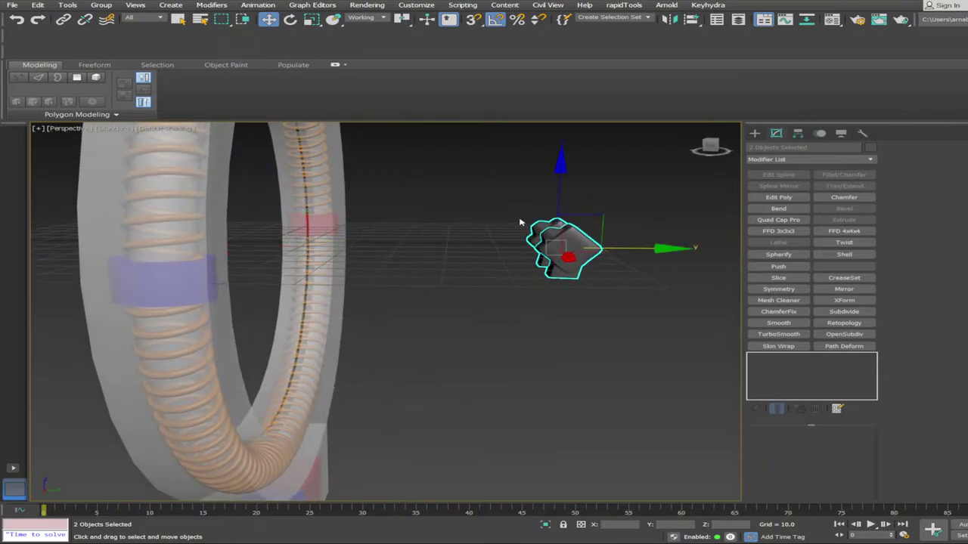
Adjust the height of the two small blocks by raising them slightly along Z, and reselect both
mouse_move(561, 205)
left_mouse_down()
mouse_move(557, 179)
mouse_move(599, 262)
mouse_move(620, 284)
mouse_move(629, 272)
left_mouse_up()
key("s")
key("s")
left_click(613, 337)
middle_click_drag(609, 335, 521, 199, "alt")
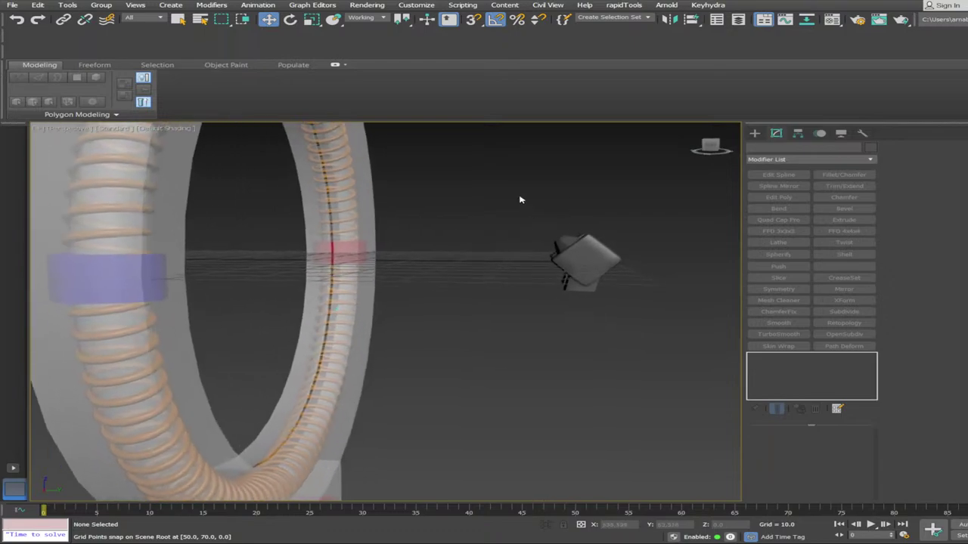
left_click_drag(521, 199, 678, 331)
left_click_drag(576, 219, 577, 195)
left_click(555, 313)
scroll(550, 319, "down", 3)
middle_click_drag(546, 323, 461, 339, "alt")
left_click_drag(432, 265, 573, 382)
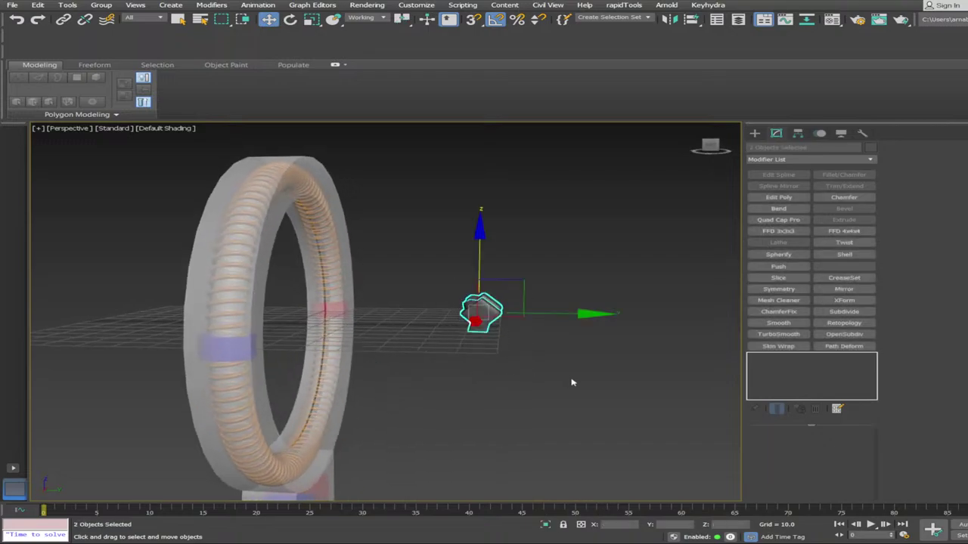
Lower the two small blocks along Z until they are level with the connector block under the upright ring
scroll(533, 340, "up", 2)
key("e")
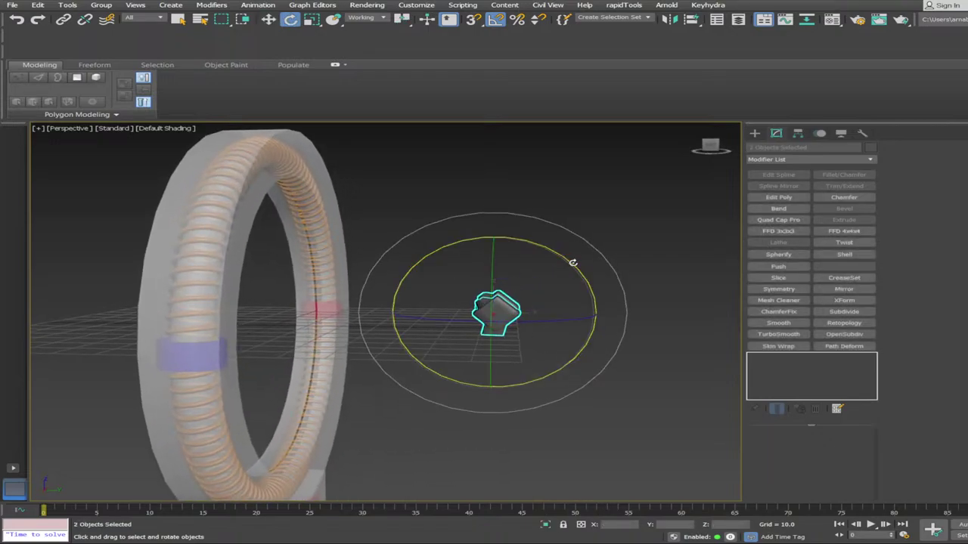
key("w")
left_click_drag(493, 281, 493, 401)
middle_click_drag(492, 333, 509, 208, "alt")
middle_click_drag(510, 208, 490, 269, "alt")
left_click_drag(491, 270, 491, 304)
middle_click_drag(492, 304, 479, 320, "alt")
left_click_drag(492, 319, 481, 349)
middle_click_drag(438, 344, 518, 358, "alt")
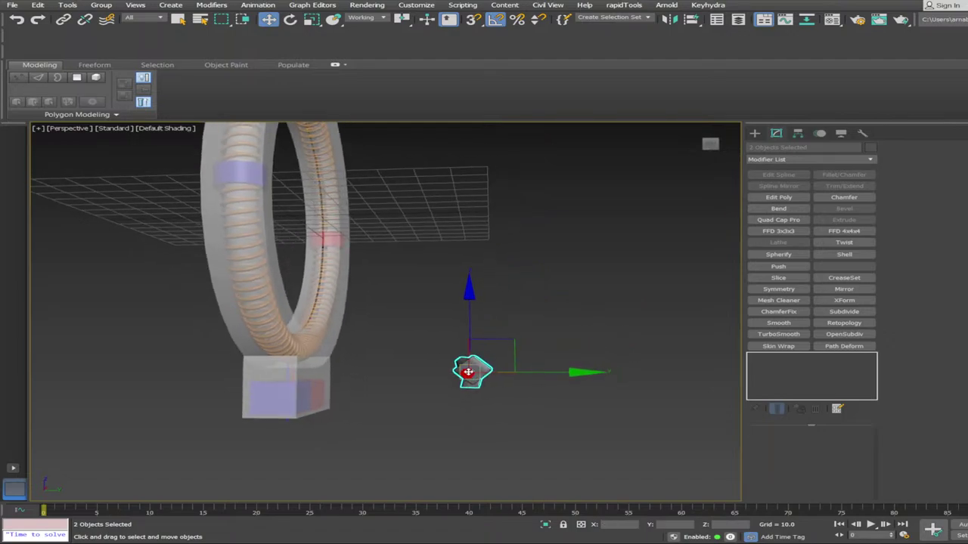
Examine the upright ring, connector block and small blocks from behind, from the front and from the side
middle_click_drag(324, 272, 418, 218, "alt")
left_click(431, 227)
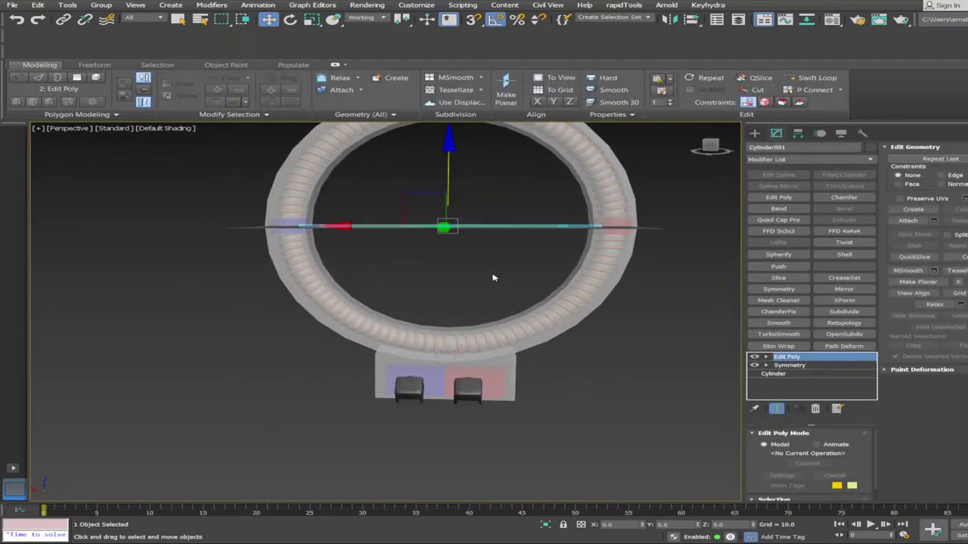
middle_click_drag(493, 276, 423, 268, "alt")
scroll(423, 268, "up", 3)
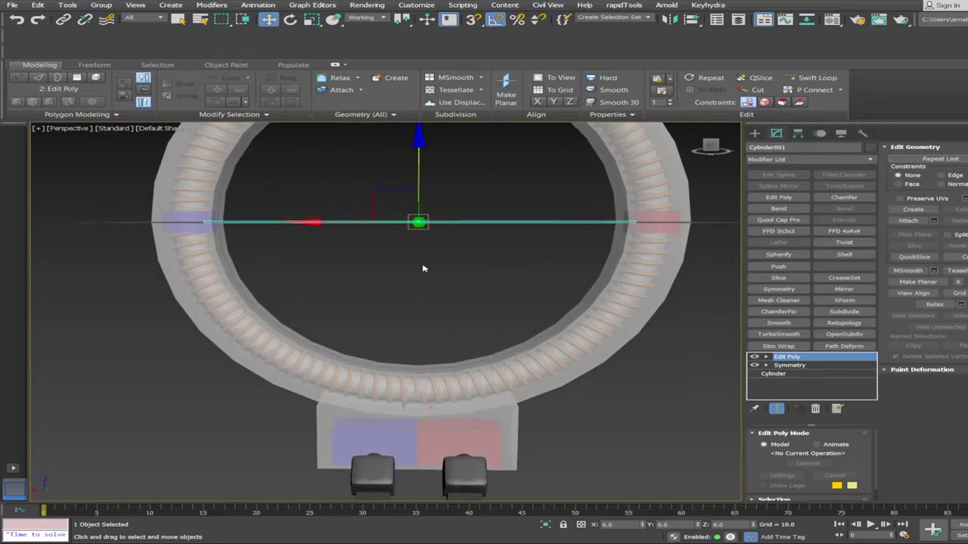
key("e")
left_click_drag(508, 189, 590, 381)
left_click(644, 405)
middle_click_drag(644, 404, 598, 396, "alt")
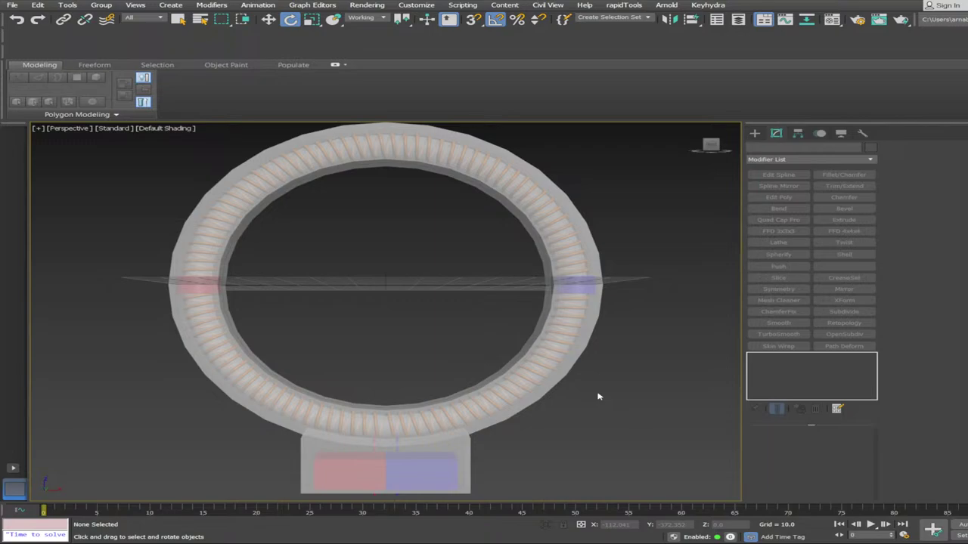
scroll(597, 395, "down", 1)
middle_click_drag(511, 384, 508, 395, "alt")
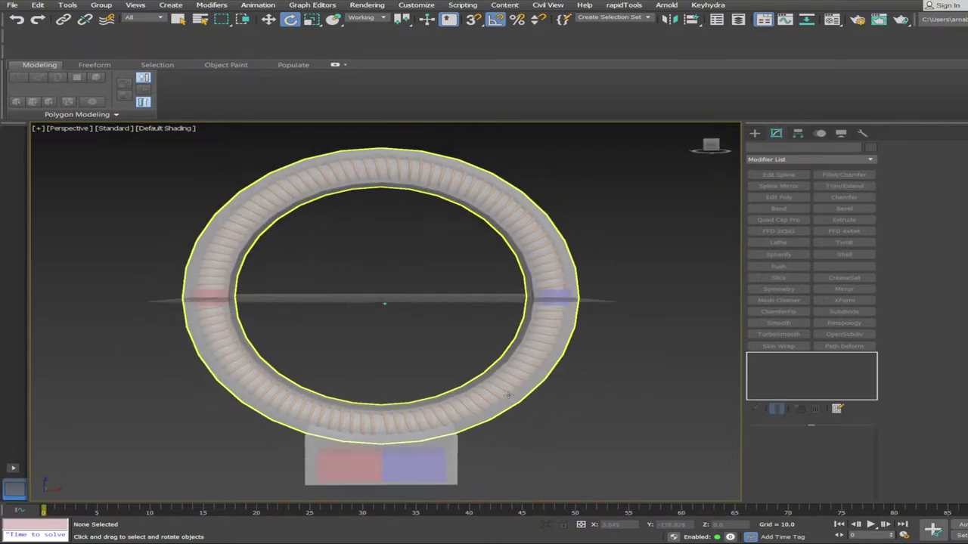
middle_click_drag(575, 381, 132, 174, "alt")
Select every object except the two small blocks and rotate them around the working pivot so the ring lies flat
left_click_drag(333, 406, 334, 406)
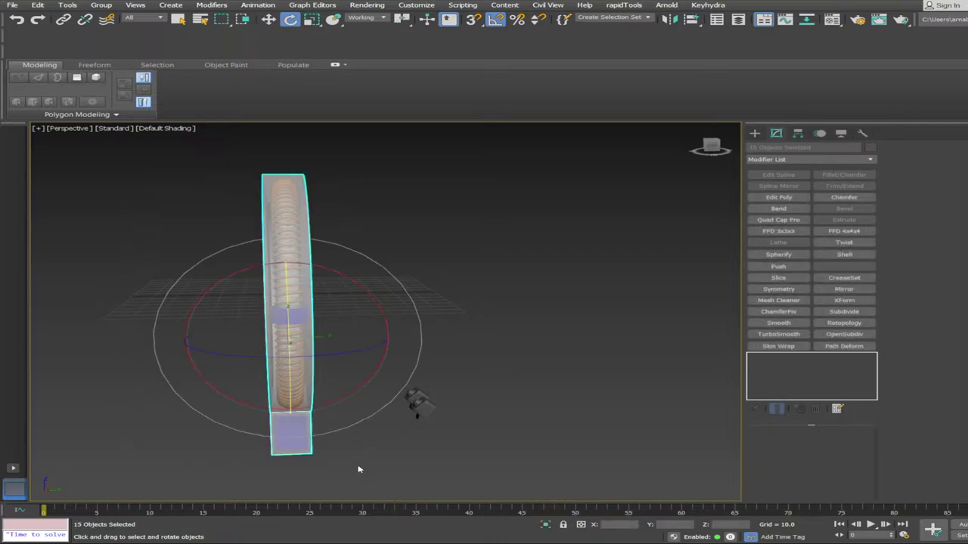
middle_click_drag(352, 277, 395, 293, "alt")
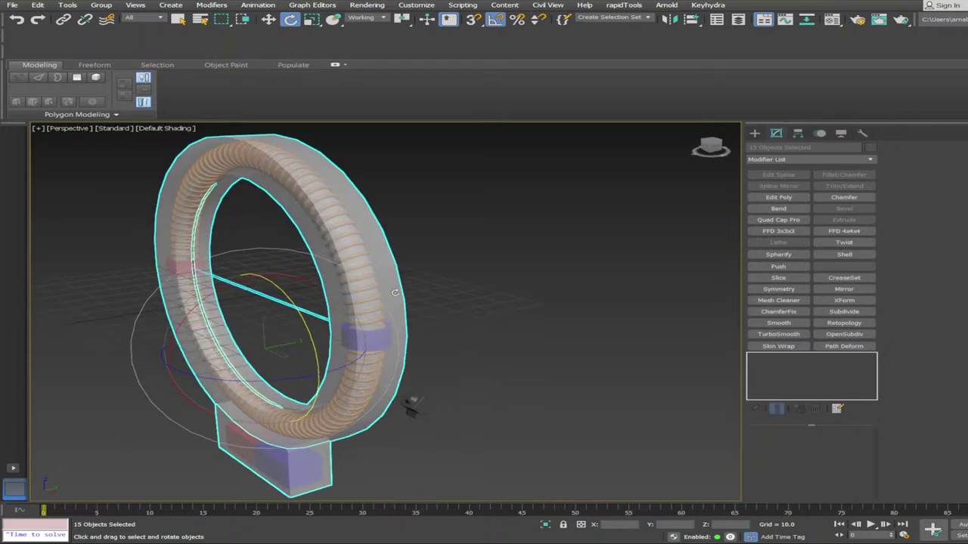
key("e")
left_click_drag(279, 221, 316, 226)
middle_click_drag(584, 317, 677, 328, "alt")
left_click(580, 311)
Examine the flat coiled ring, its two collars and the connector block from above at several zoom levels
scroll(620, 303, "down", 1)
scroll(637, 307, "up", 1)
scroll(488, 262, "up", 2)
left_click(497, 310)
scroll(676, 326, "down", 1)
left_click(676, 326)
scroll(678, 327, "down", 1)
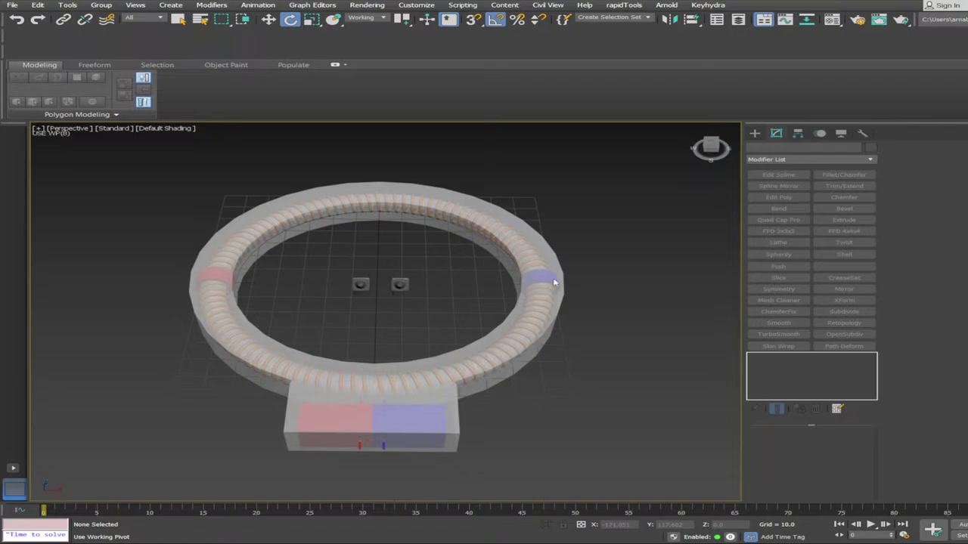
scroll(632, 348, "down", 6)
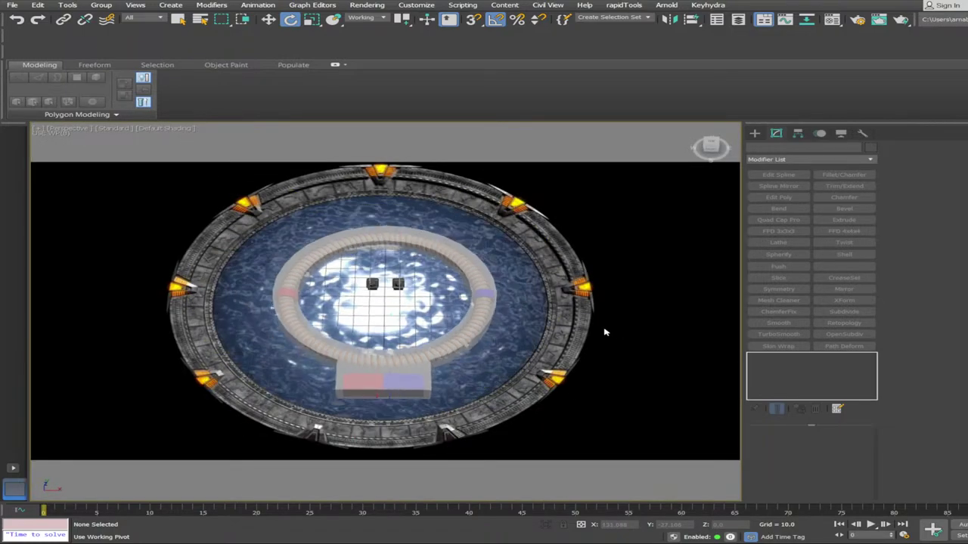
middle_click_drag(610, 333, 588, 353)
scroll(560, 340, "up", 2)
mouse_move(546, 322)
middle_mouse_down("alt")
mouse_move(541, 333)
mouse_move(538, 320)
middle_mouse_up("alt")
scroll(539, 303, "up", 2)
middle_click_drag(542, 280, 533, 284)
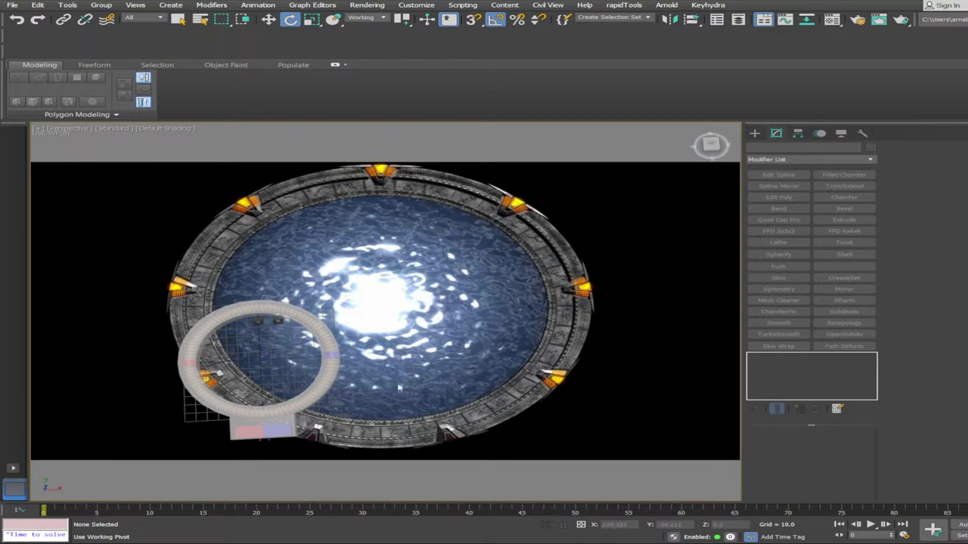
middle_click_drag(399, 387, 396, 382, "alt")
middle_click_drag(396, 383, 452, 323)
scroll(446, 317, "up", 3)
scroll(423, 301, "up", 1)
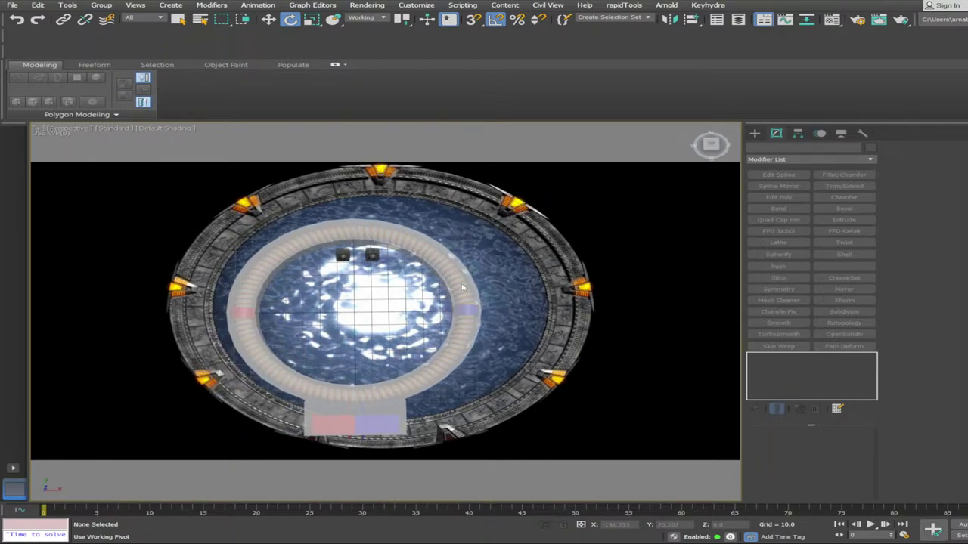
scroll(543, 299, "down", 6)
middle_click_drag(666, 305, 463, 348)
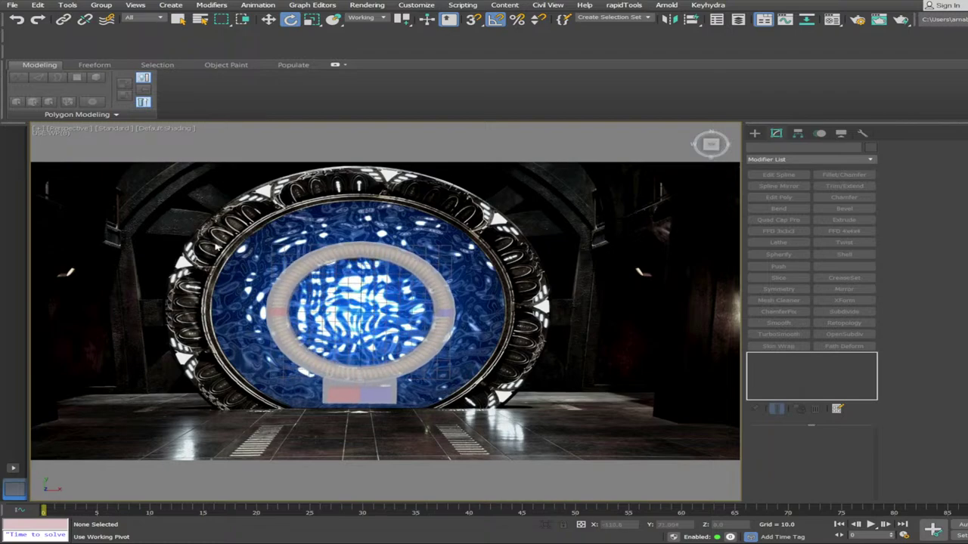
left_click(394, 370)
scroll(360, 280, "up", 5)
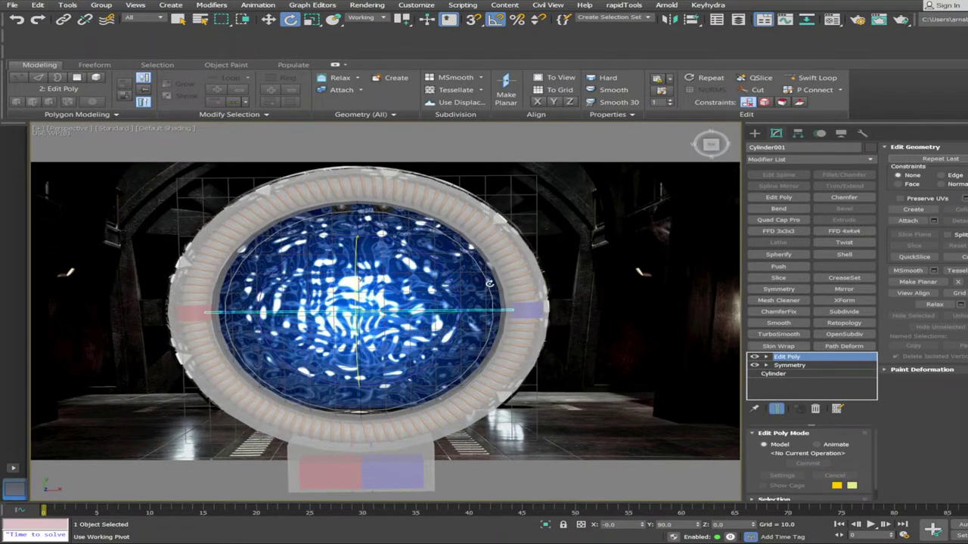
left_click_drag(489, 284, 445, 419)
right_click(445, 420)
scroll(563, 194, "down", 5)
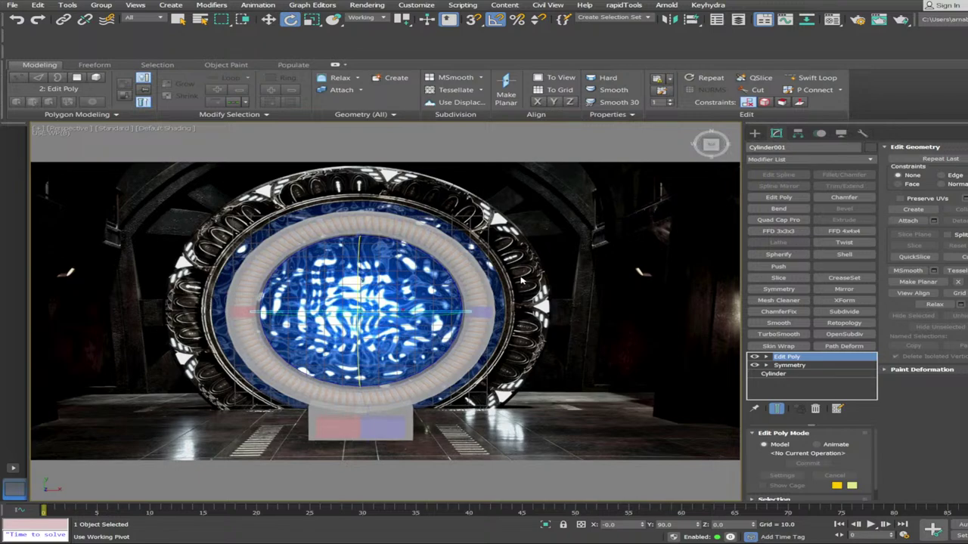
scroll(521, 280, "down", 1)
middle_click_drag(521, 280, 560, 302, "alt")
scroll(604, 329, "up", 2)
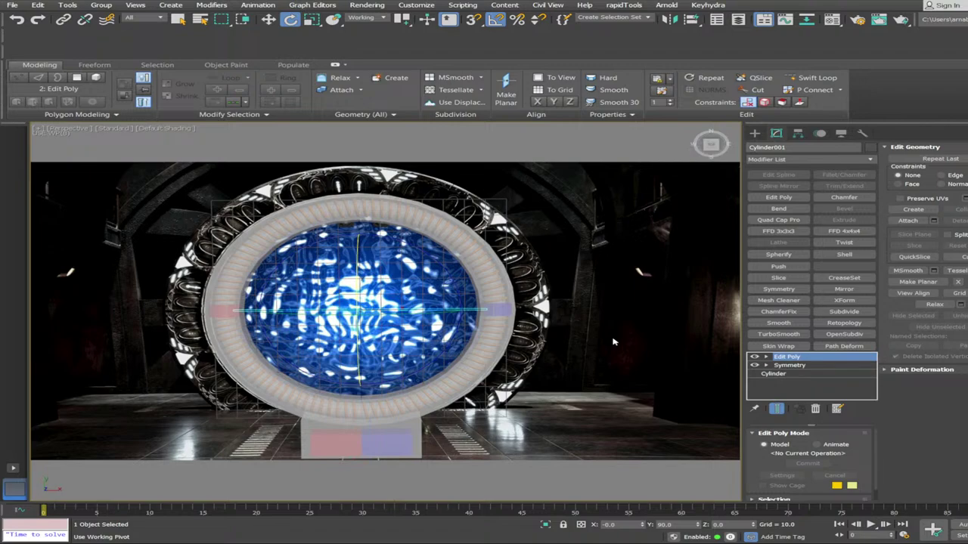
scroll(516, 289, "down", 3)
left_click(514, 287)
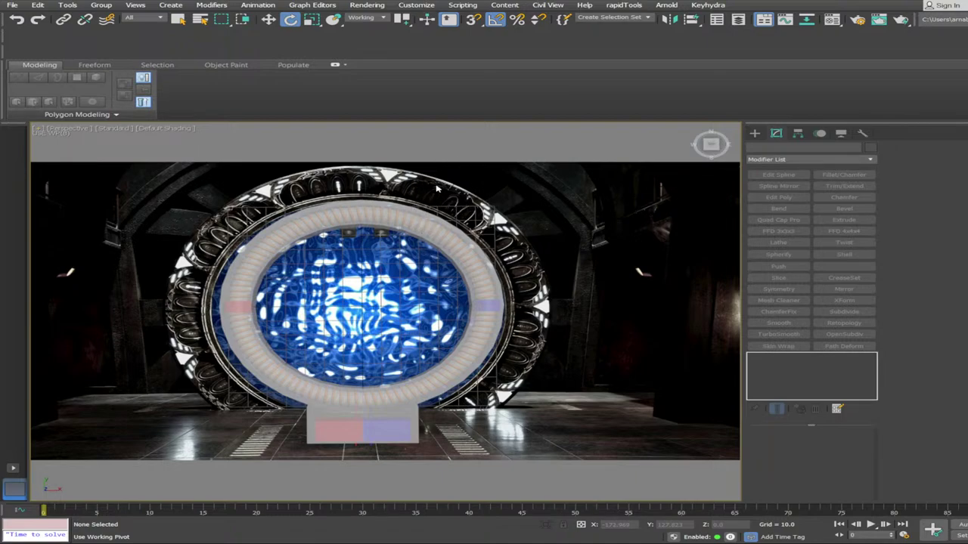
key("ctrl+z")
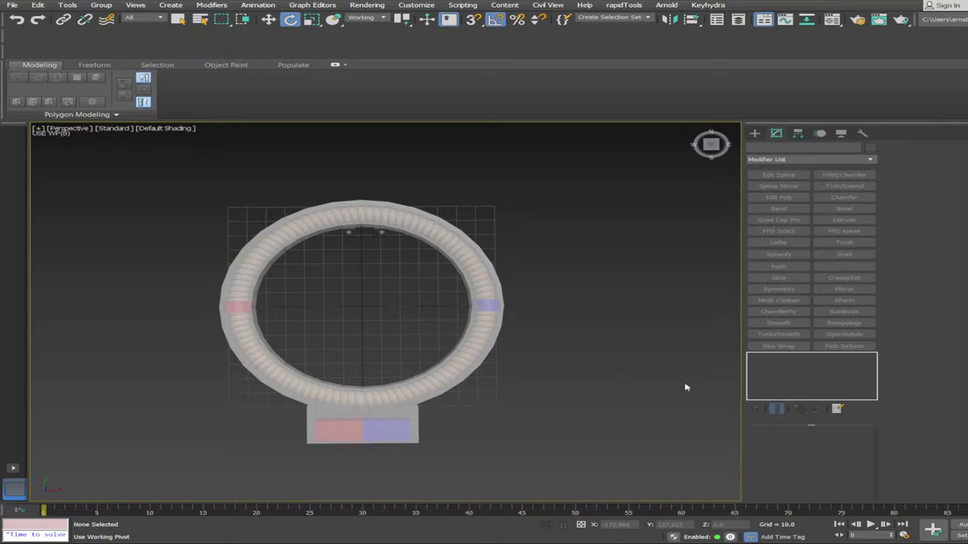
Examine the flat ring and the two small blocks beneath it from several oblique angles
middle_click_drag(576, 406, 602, 359, "alt")
scroll(603, 358, "up", 5)
middle_click_drag(340, 265, 328, 307, "alt")
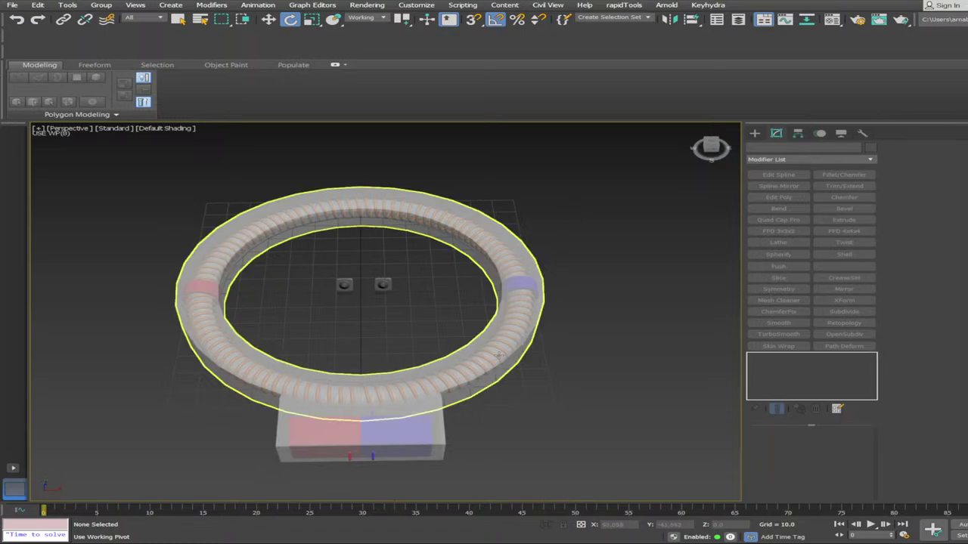
middle_click_drag(527, 236, 423, 248, "alt")
scroll(567, 260, "up", 1)
scroll(402, 250, "down", 1)
scroll(483, 235, "down", 1)
scroll(605, 242, "up", 2)
middle_click_drag(650, 230, 665, 257, "alt")
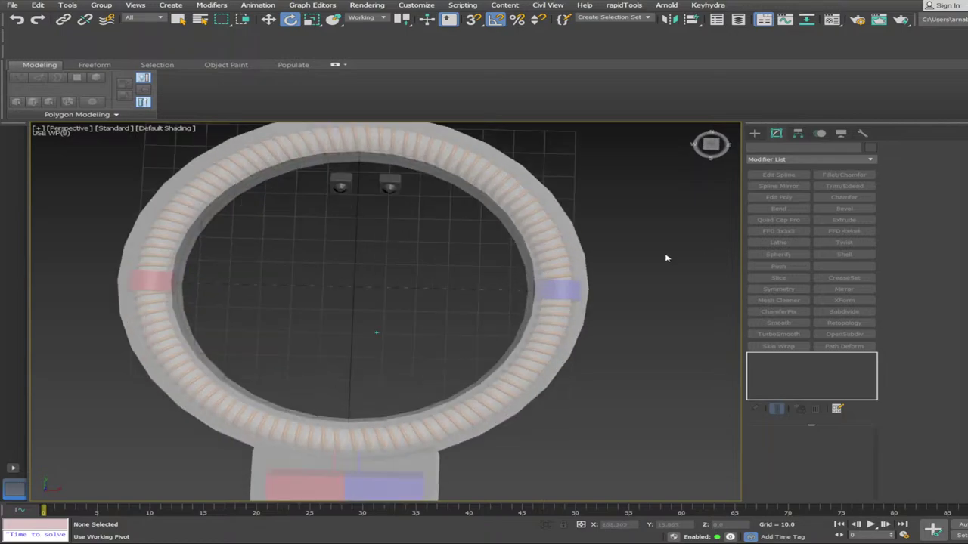
left_click_drag(366, 262, 421, 325)
middle_click_drag(579, 378, 592, 361, "alt")
left_click(685, 350)
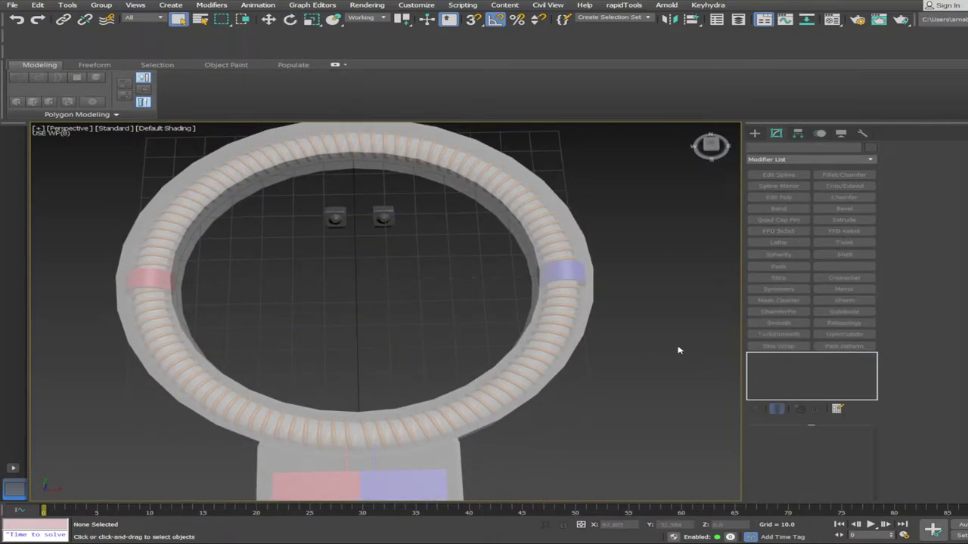
scroll(603, 292, "down", 2)
middle_click_drag(602, 291, 612, 231, "alt")
left_click_drag(503, 364, 570, 431)
middle_click_drag(570, 432, 572, 367, "alt")
scroll(588, 416, "up", 2)
scroll(573, 368, "down", 2)
middle_click_drag(461, 333, 529, 356, "alt")
middle_click_drag(155, 257, 246, 291, "alt")
scroll(418, 330, "up", 2)
middle_click_drag(417, 331, 428, 328, "alt")
left_click(348, 318)
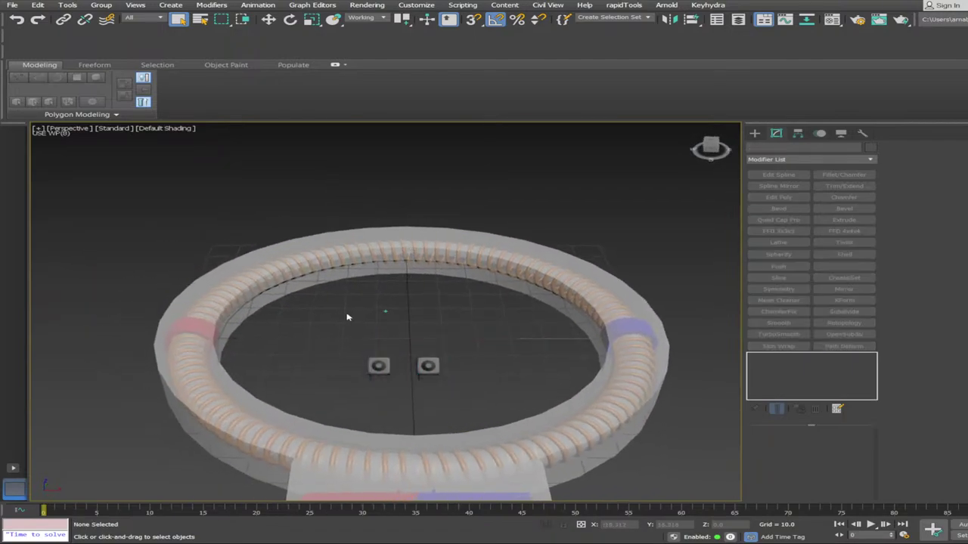
scroll(348, 317, "down", 2)
middle_click_drag(514, 276, 453, 281, "alt")
middle_click_drag(675, 311, 722, 325, "alt")
scroll(625, 294, "up", 2)
middle_click_drag(576, 336, 588, 339, "alt")
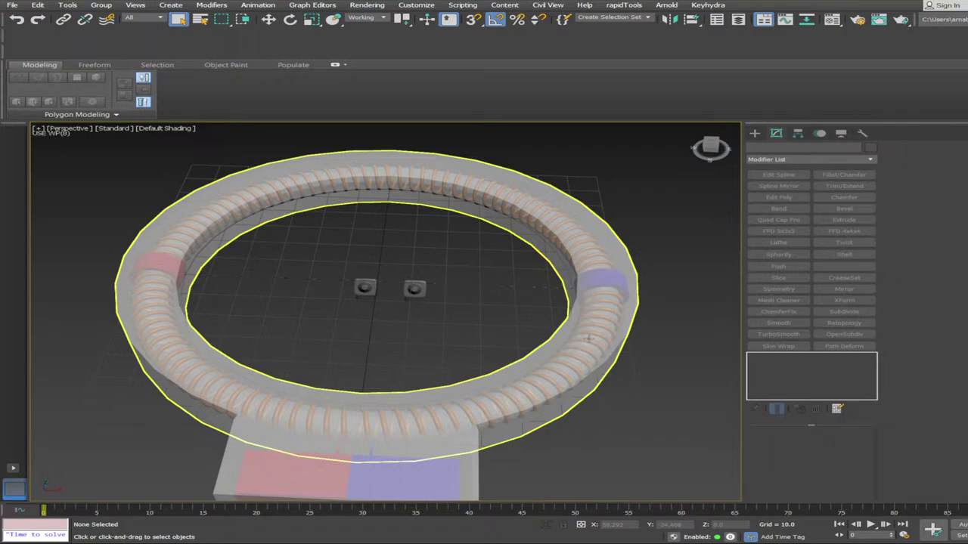
Try copying all 17 objects along negative X beside the original, and delete the copy
left_click(588, 338)
scroll(588, 338, "down", 3)
left_click_drag(608, 449, 611, 449)
scroll(623, 369, "down", 2)
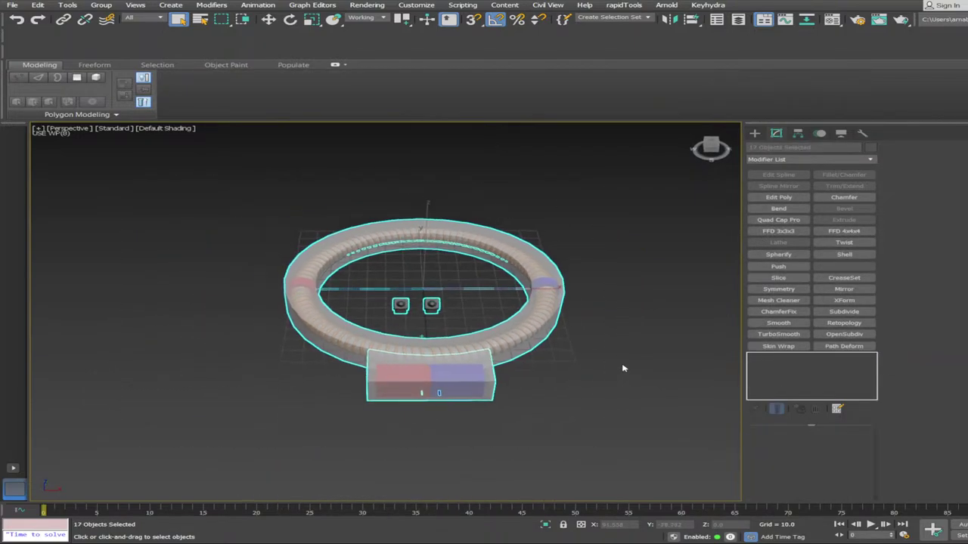
left_click_drag(505, 293, 226, 294, "shift")
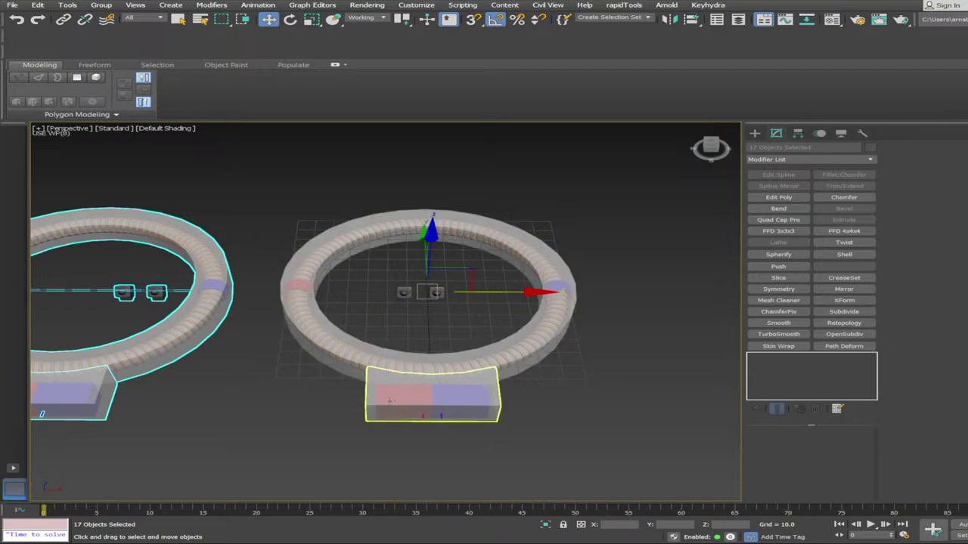
key("Delete")
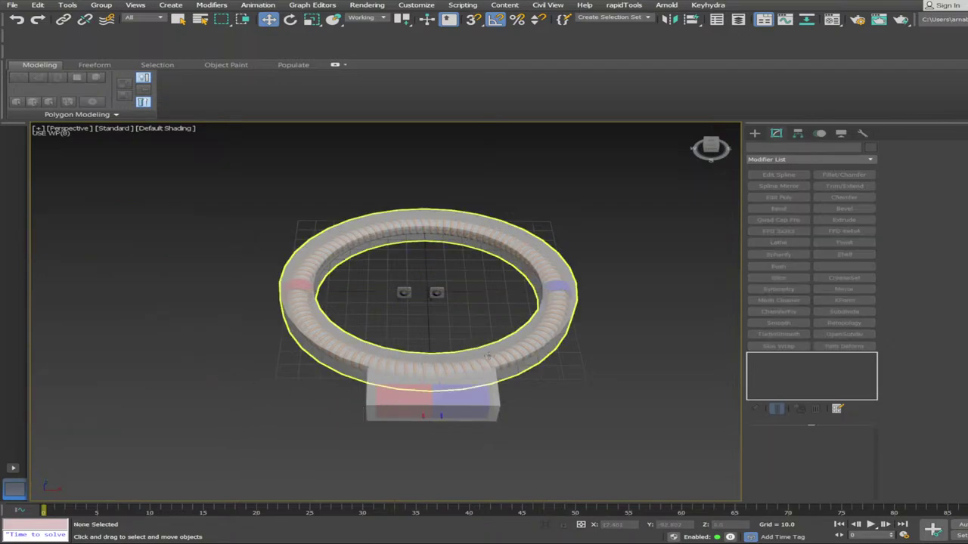
Delete the translucent housing around the red and blue connector blocks and undo the deletion
left_click(464, 403)
key("Delete")
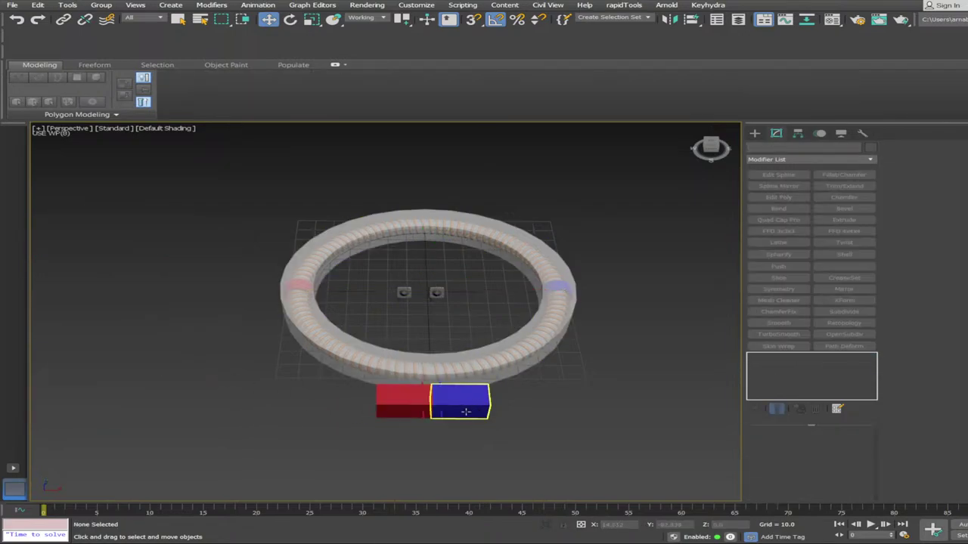
key("ctrl+z")
Select the five connector block objects and rotate them around the working pivot to the opposite side of the ring
left_click(587, 441)
middle_click_drag(587, 441, 428, 355, "alt")
scroll(435, 366, "up", 2)
left_click(454, 391)
middle_click_drag(460, 446, 574, 423, "alt")
left_click_drag(575, 423, 168, 359)
scroll(408, 333, "down", 4)
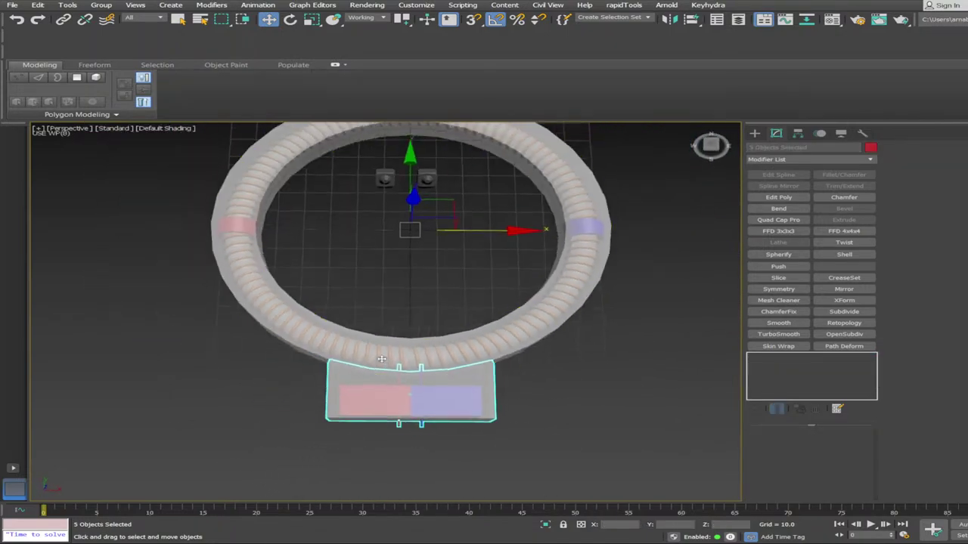
middle_click_drag(413, 334, 417, 347)
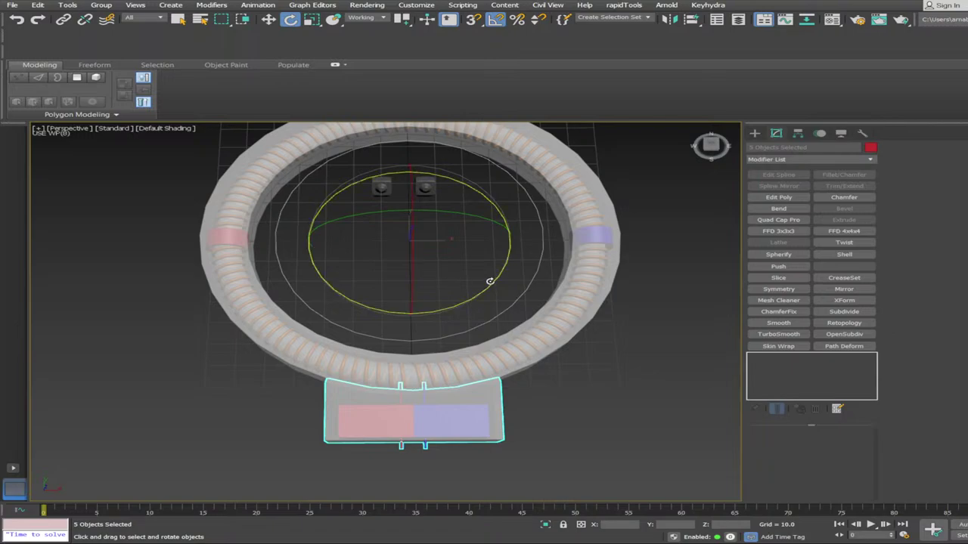
left_click_drag(490, 282, 403, 302)
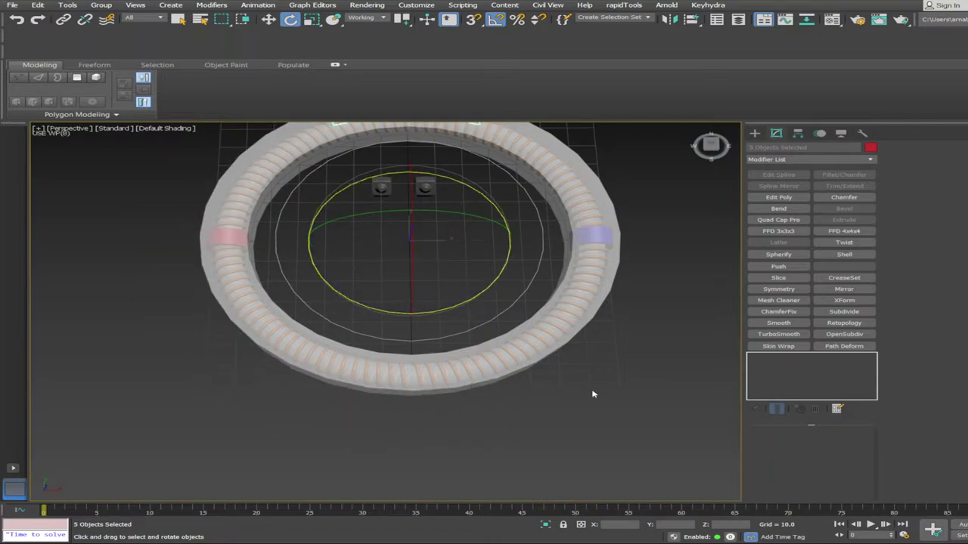
left_click(608, 410)
Copy the ring, housing and connector block about 85 units up along Z without the small blocks, and select the copy's thin central strip
scroll(609, 411, "down", 3)
middle_click_drag(609, 410, 571, 326, "alt")
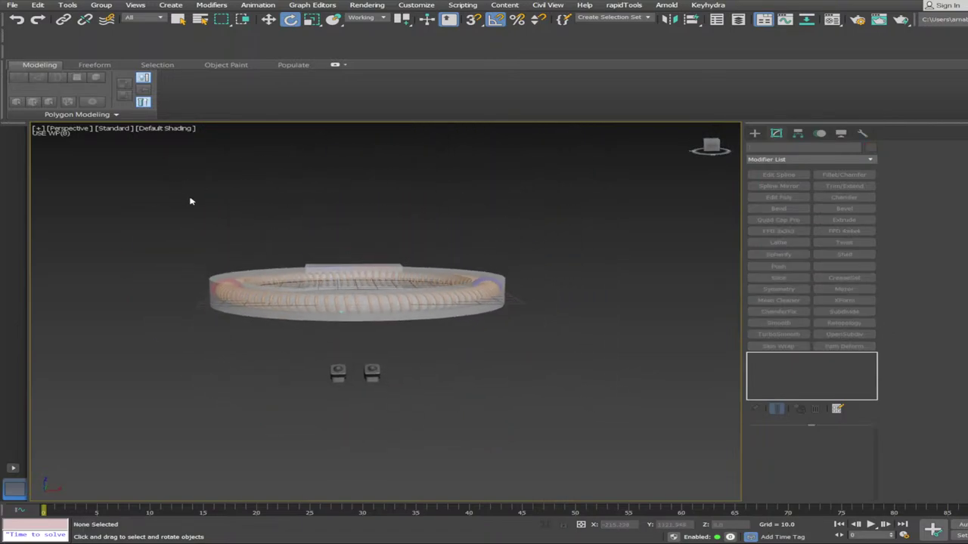
left_click_drag(497, 333, 601, 336)
middle_click_drag(537, 349, 528, 333, "alt")
scroll(528, 332, "up", 2)
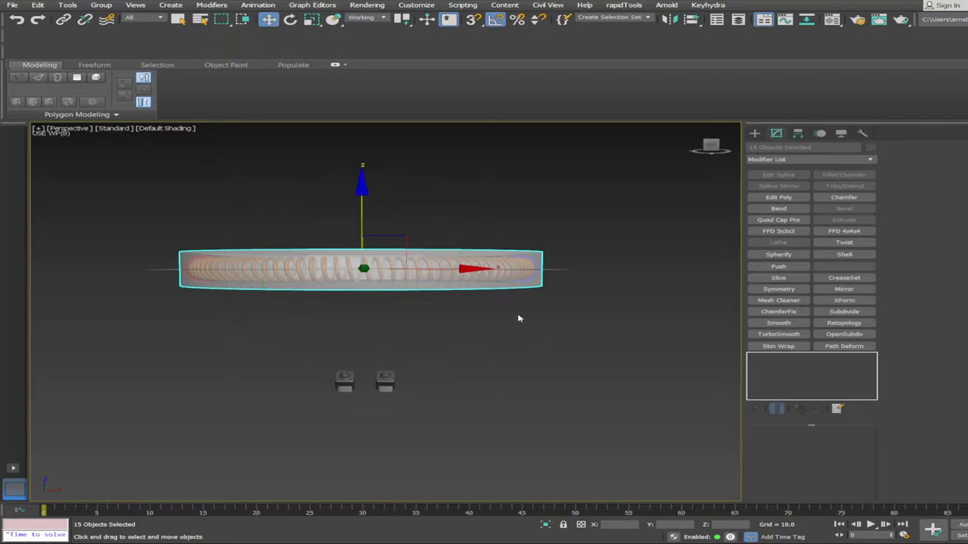
left_click_drag(360, 225, 363, 64, "shift")
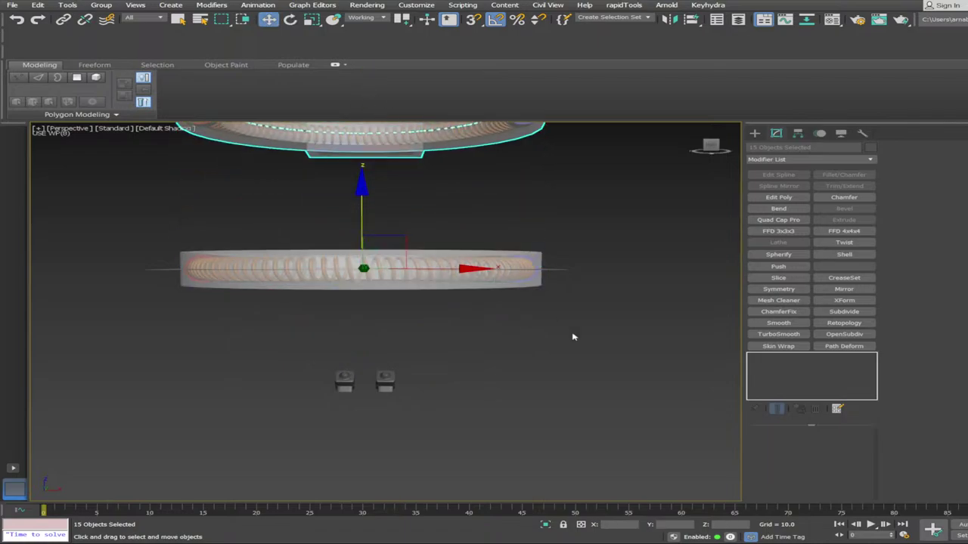
middle_click_drag(584, 314, 534, 321, "alt")
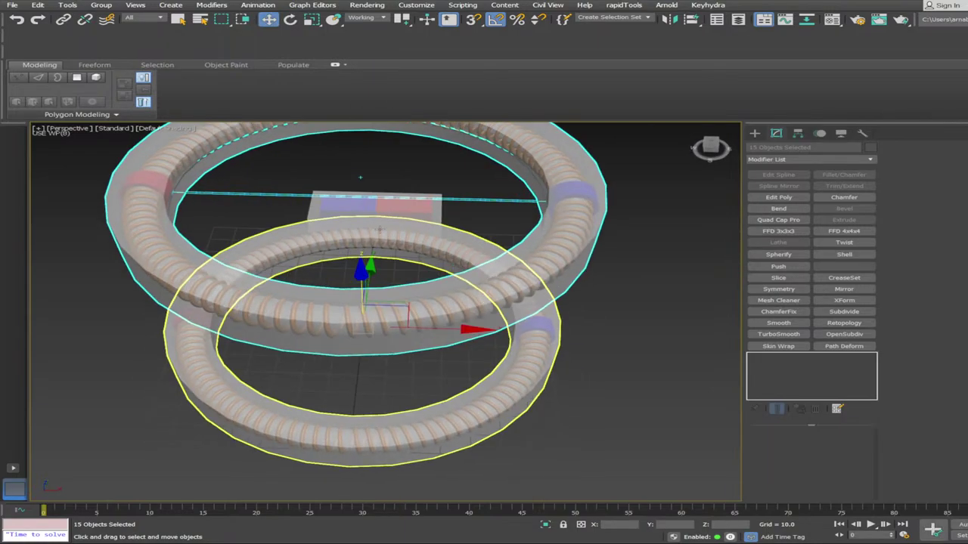
scroll(454, 310, "up", 1)
middle_click_drag(277, 288, 266, 273, "alt")
left_click(208, 236)
middle_click_drag(484, 327, 504, 298, "alt")
scroll(505, 298, "down", 1)
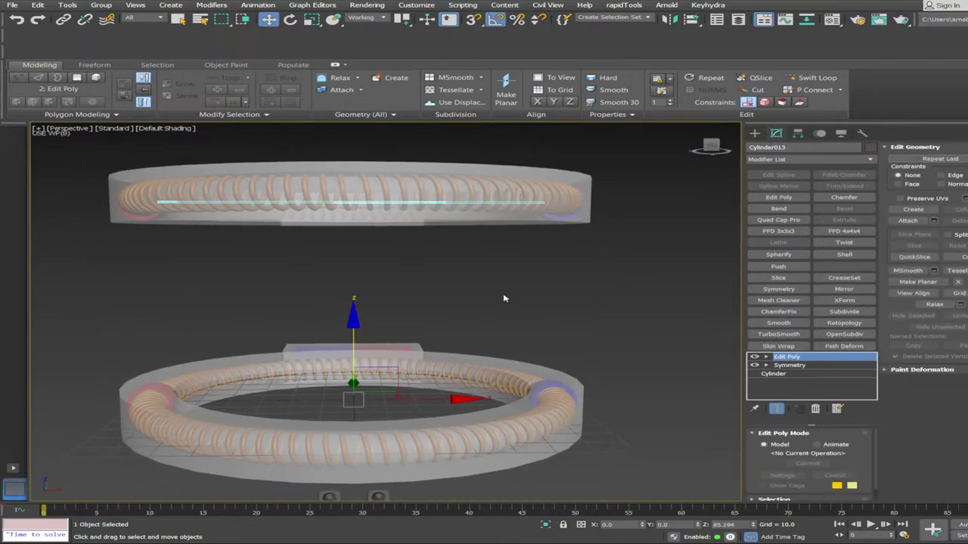
Delete the entire ring, housing and connector block copy above the original
key("e")
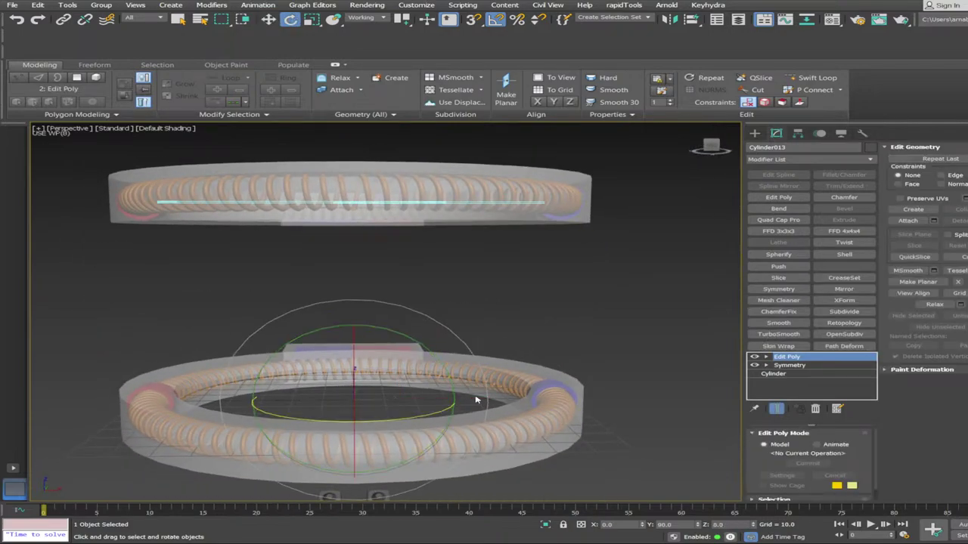
left_click(613, 290)
scroll(613, 290, "down", 2)
middle_click_drag(516, 322, 511, 287, "alt")
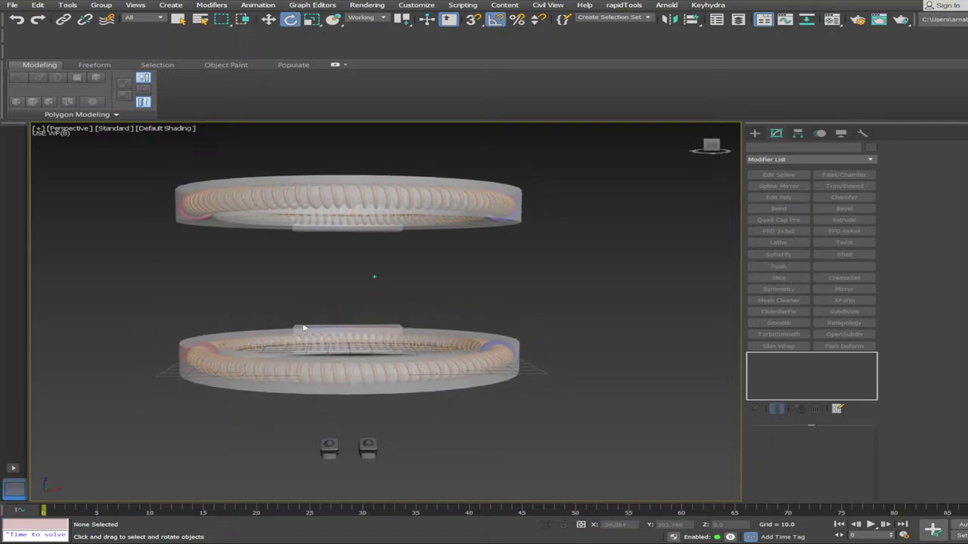
middle_click_drag(302, 328, 300, 306, "alt")
left_click_drag(582, 272, 580, 272)
key("Delete")
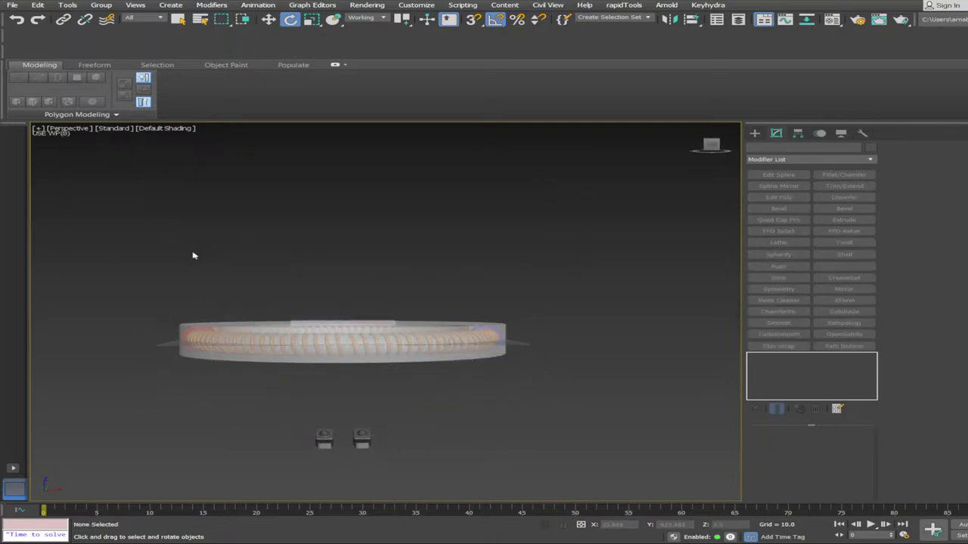
Copy the ring, housing and connector block with a 90-degree rotation about the working pivot's Y axis, leaving out the two small blocks
left_click_drag(560, 385, 561, 385)
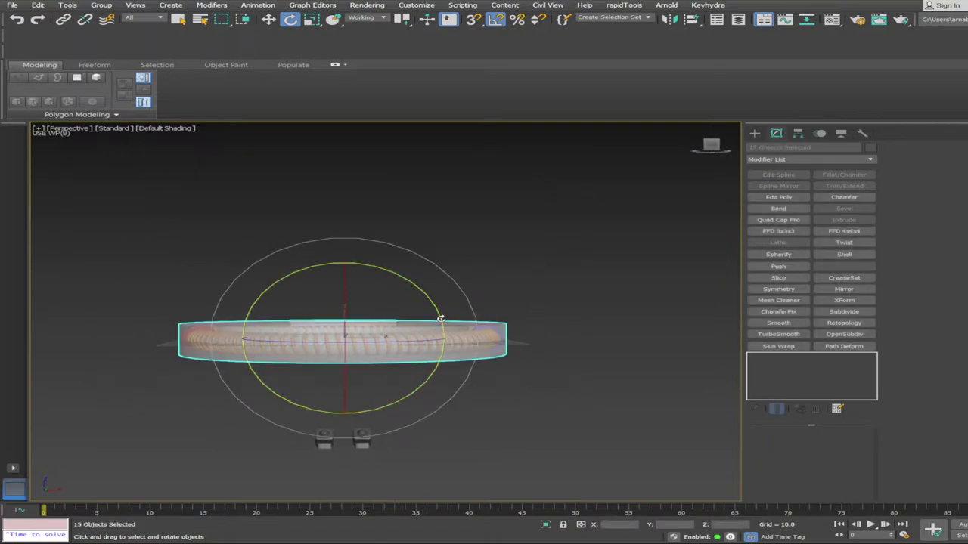
left_click_drag(441, 319, 441, 293)
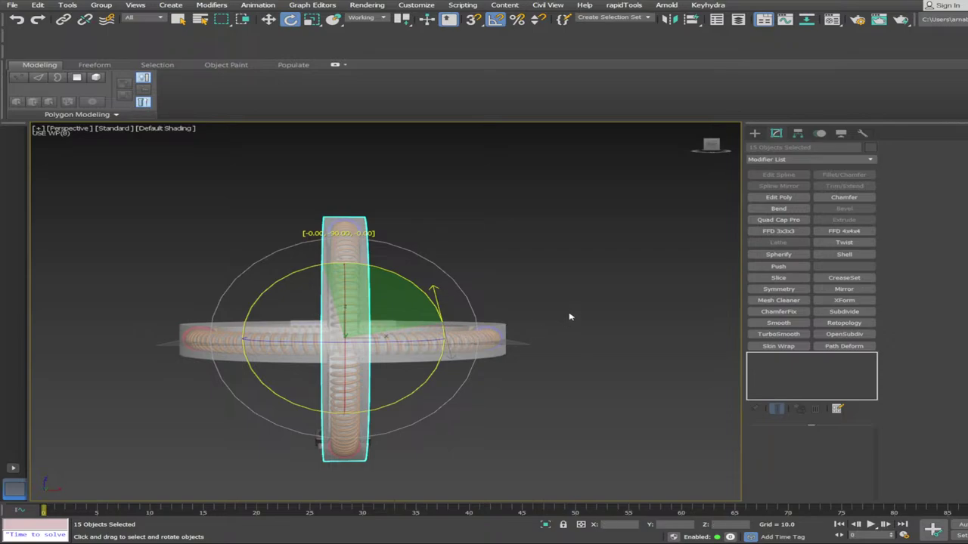
left_click_drag(571, 317, 571, 317)
Delete the upright copy's housing, coil and core together with its blue and red collar pieces
middle_click_drag(547, 330, 488, 265, "alt")
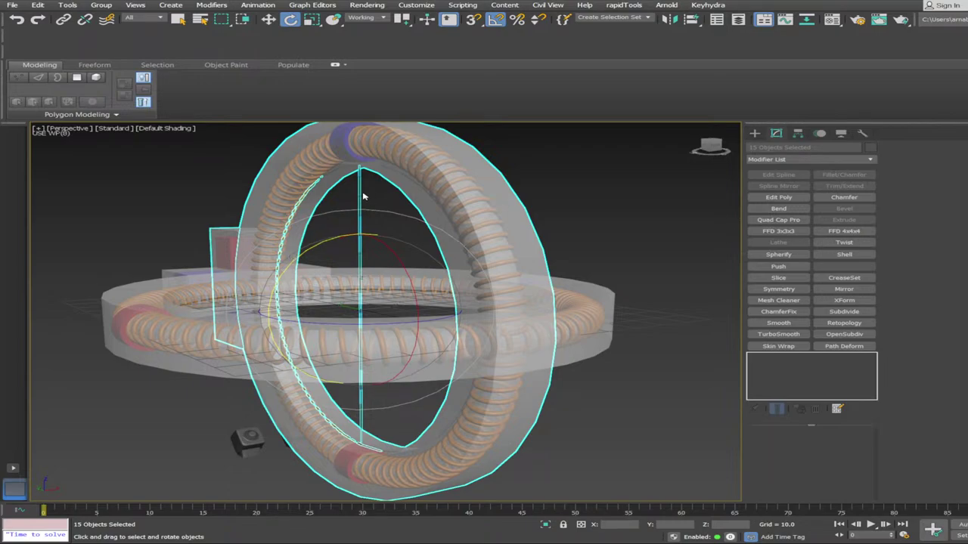
left_click_drag(416, 179, 481, 156)
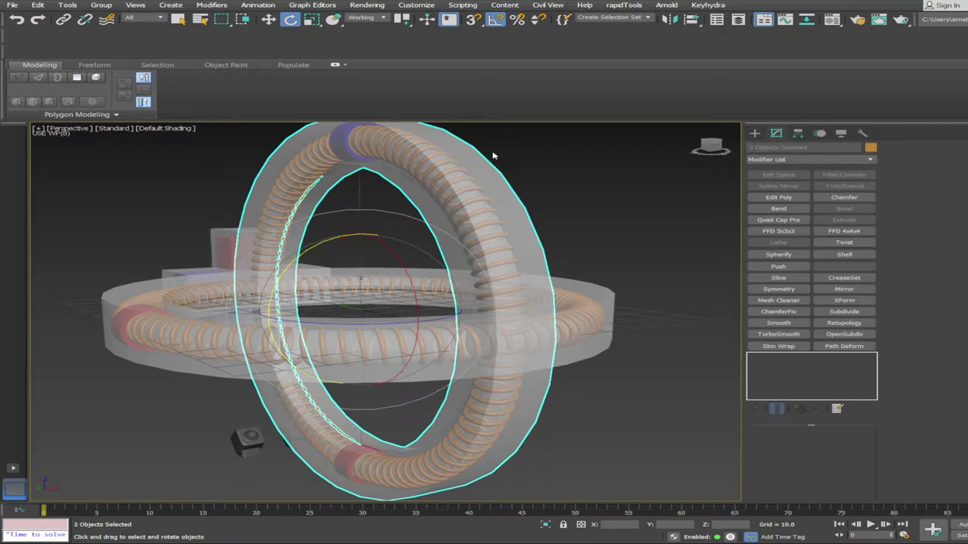
key("Delete")
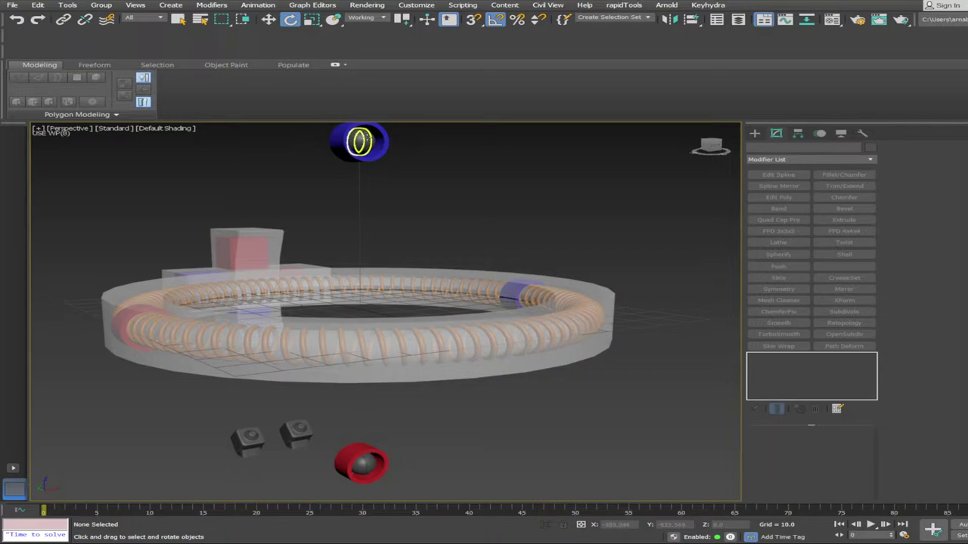
left_click_drag(394, 155, 394, 156)
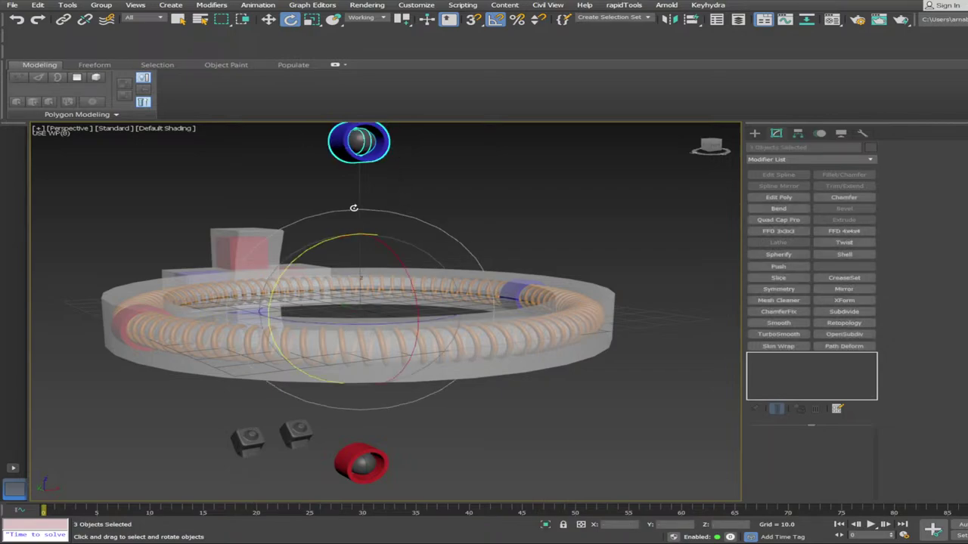
key("Delete")
left_click(346, 472)
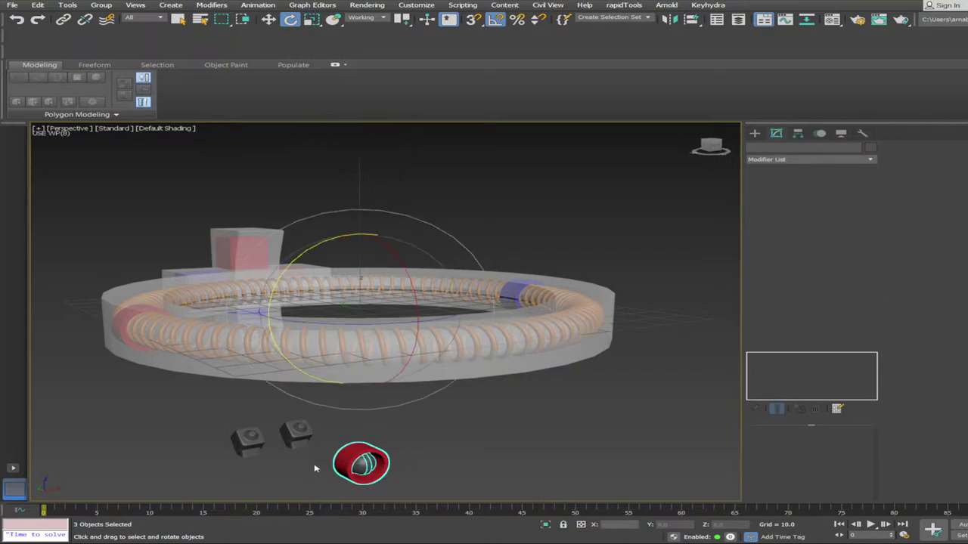
key("Delete")
Select the remaining upright thin strip and rotate it 45 degrees about the Y axis into a diagonal
left_click(359, 204)
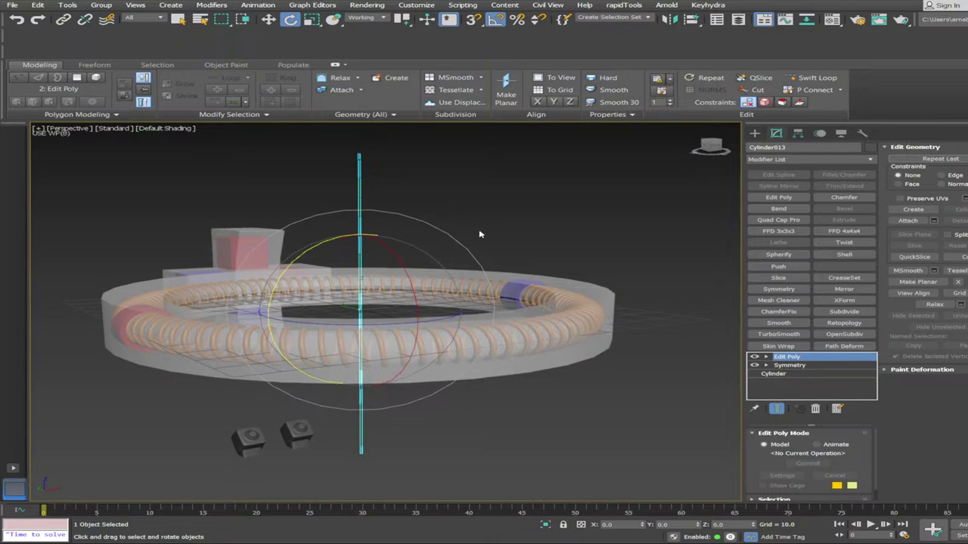
middle_click_drag(479, 233, 453, 287, "alt")
middle_click_drag(363, 325, 413, 322, "alt")
scroll(455, 299, "down", 2)
mouse_move(457, 299)
middle_mouse_down()
mouse_move(413, 307)
mouse_move(453, 297)
middle_mouse_up()
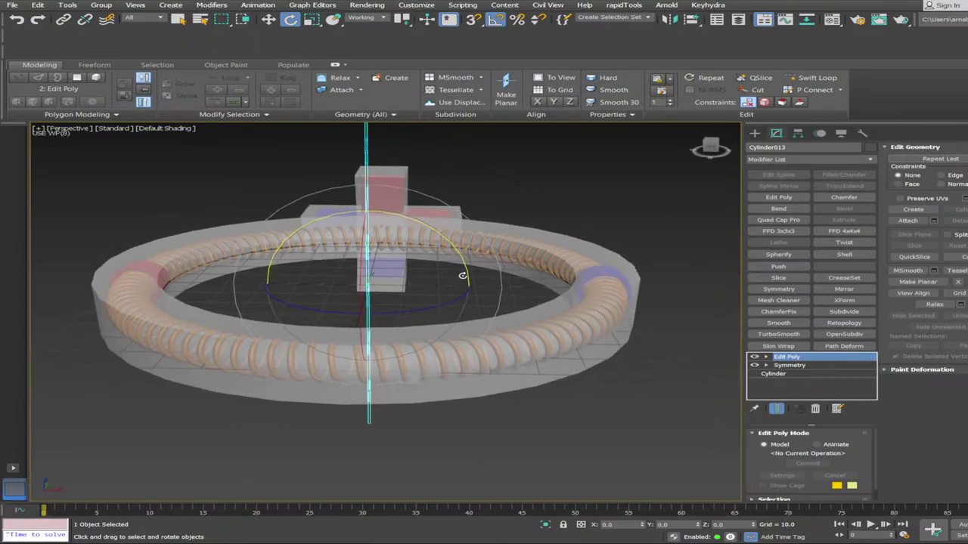
left_click_drag(464, 269, 451, 249)
middle_click_drag(446, 290, 441, 270, "alt")
Raise the diagonal strip along Z above the ring and scale it up uniformly until its lower end reaches the blue collar
key("w")
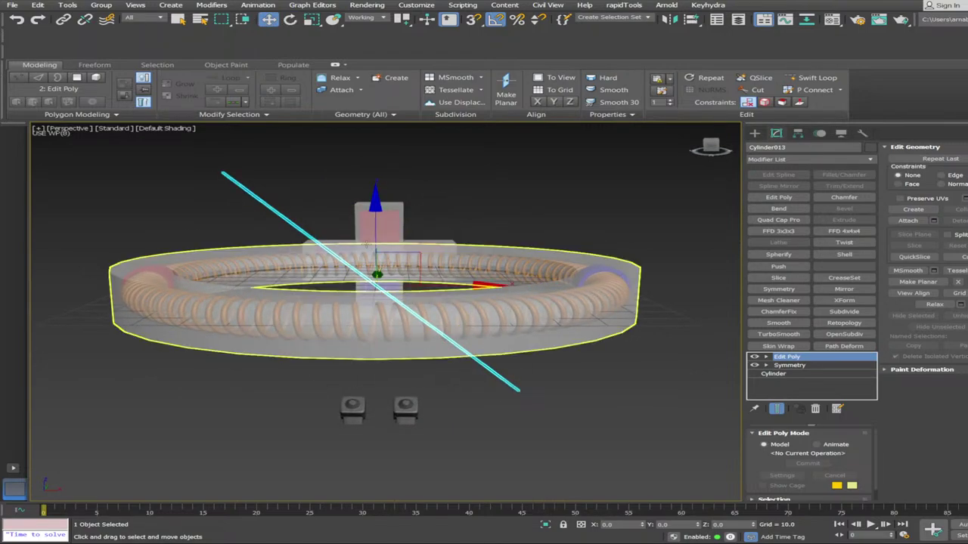
left_click_drag(376, 240, 372, 132)
middle_click_drag(374, 133, 378, 172, "alt")
scroll(356, 232, "down", 2)
middle_click_drag(356, 232, 358, 215, "alt")
middle_click_drag(358, 214, 358, 281)
scroll(366, 275, "up", 1)
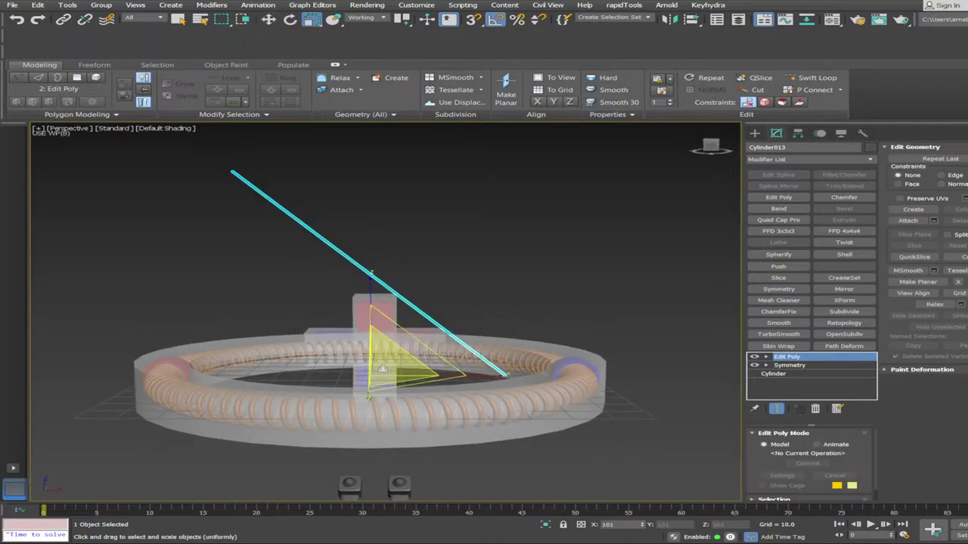
left_click_drag(382, 369, 373, 344)
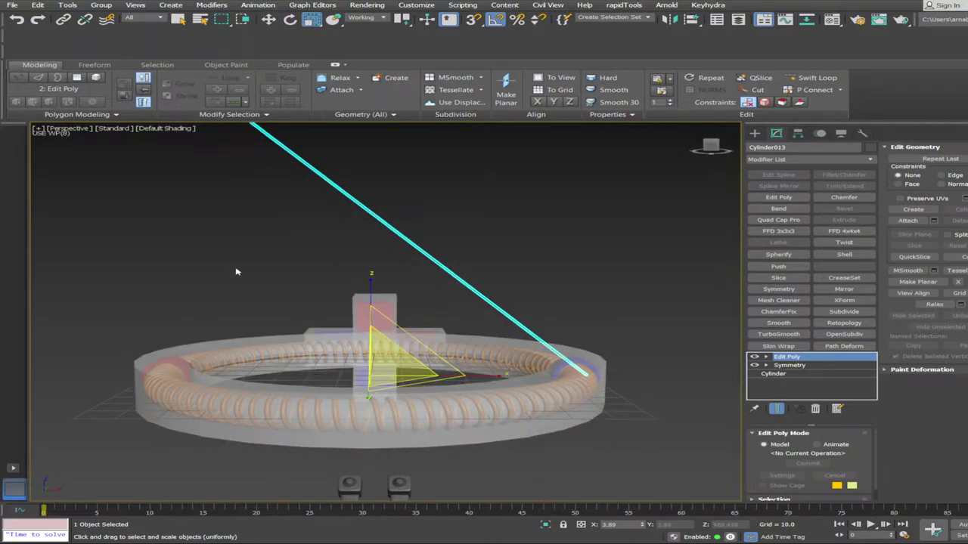
Delete the leftover upright connector block copy and its housing beside the ring's original connector block
scroll(219, 280, "down", 2)
middle_click_drag(514, 336, 404, 292, "alt")
left_click_drag(412, 289, 478, 317)
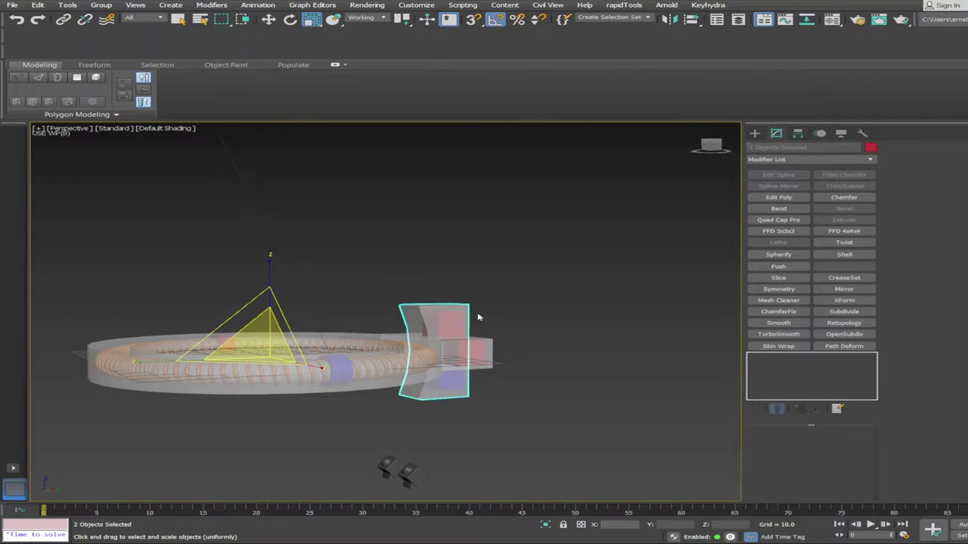
key("Delete")
middle_click_drag(431, 424, 149, 288, "alt")
left_click(419, 368)
key("Delete")
Copy the ring, housing and connector block about 135 units up along Z, without the diagonal strip and small blocks
left_click_drag(149, 289, 532, 374)
middle_click_drag(531, 374, 520, 356, "alt")
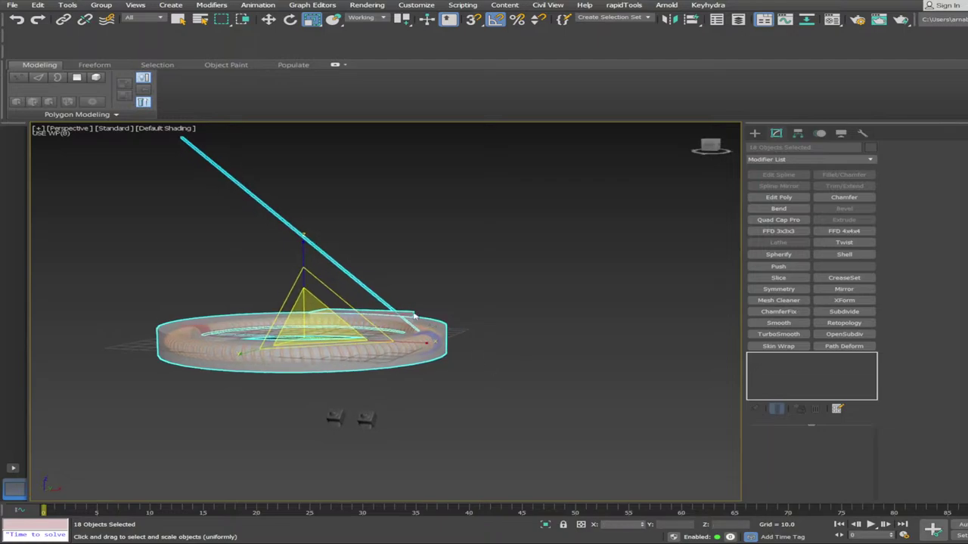
key("w")
scroll(456, 303, "up", 2)
middle_click_drag(456, 302, 415, 298, "alt")
left_click_drag(296, 278, 330, 143, "shift")
middle_click_drag(280, 116, 330, 143)
scroll(330, 142, "down", 3)
left_click_drag(331, 143, 324, 0, "shift")
Adjust the upper ring copy's height along Z to meet the diagonal strip's upper end, and select the strip
scroll(325, 99, "up", 4)
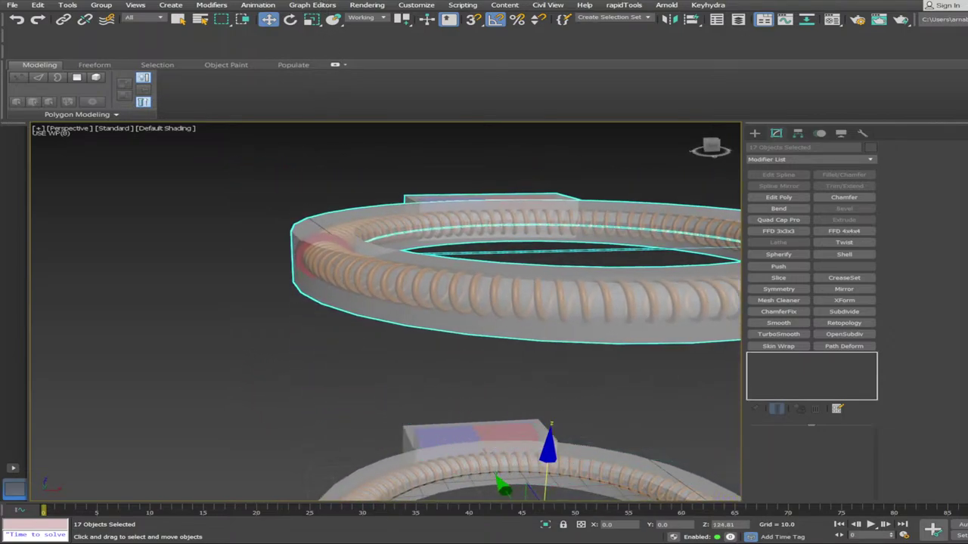
scroll(499, 285, "down", 1)
middle_click_drag(501, 286, 425, 294)
middle_click_drag(506, 326, 493, 301, "alt")
scroll(469, 332, "down", 1)
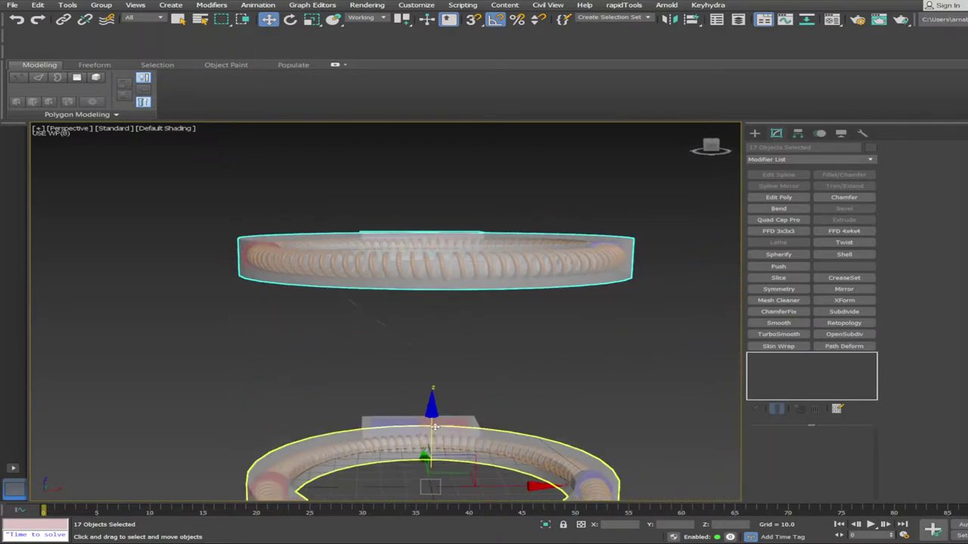
left_click_drag(432, 428, 437, 411)
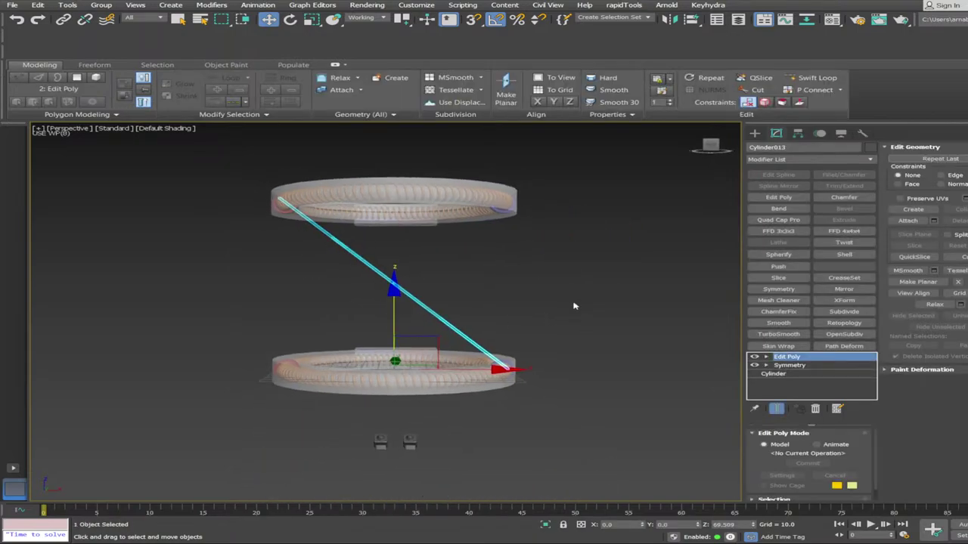
scroll(575, 306, "up", 1)
middle_click_drag(575, 306, 654, 335, "alt")
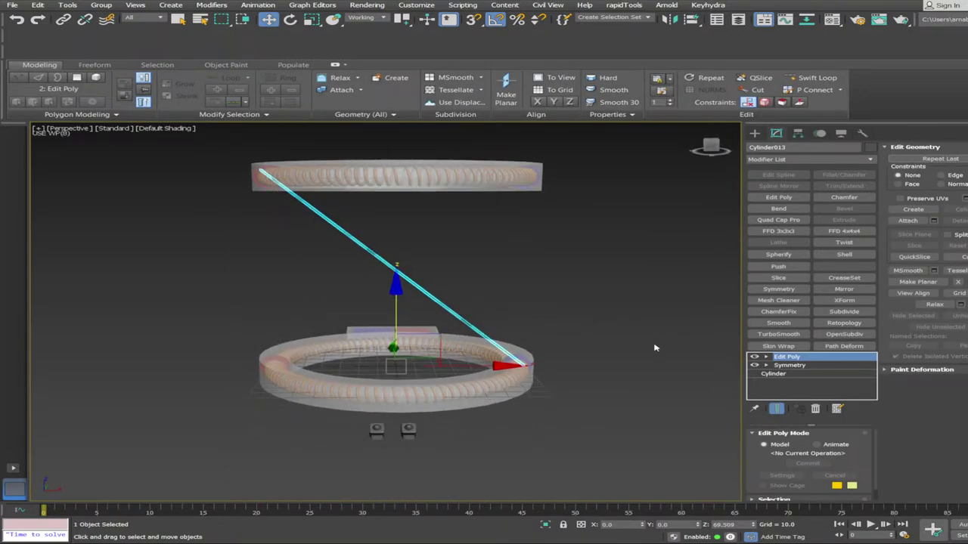
Try rotating the diagonal strip about the vertical axis between the two rings
key("e")
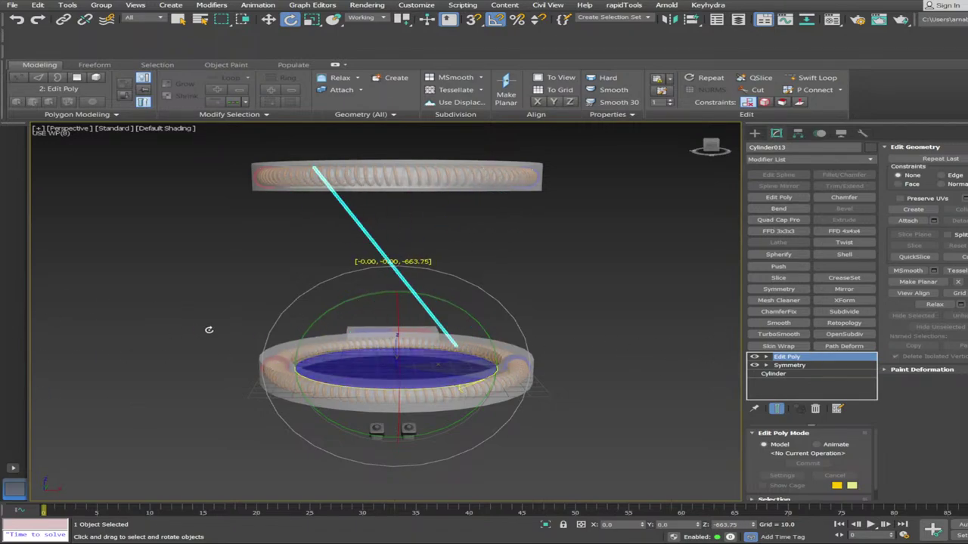
left_click_drag(557, 333, 501, 331)
scroll(499, 330, "down", 4)
middle_click_drag(554, 399, 554, 370, "alt")
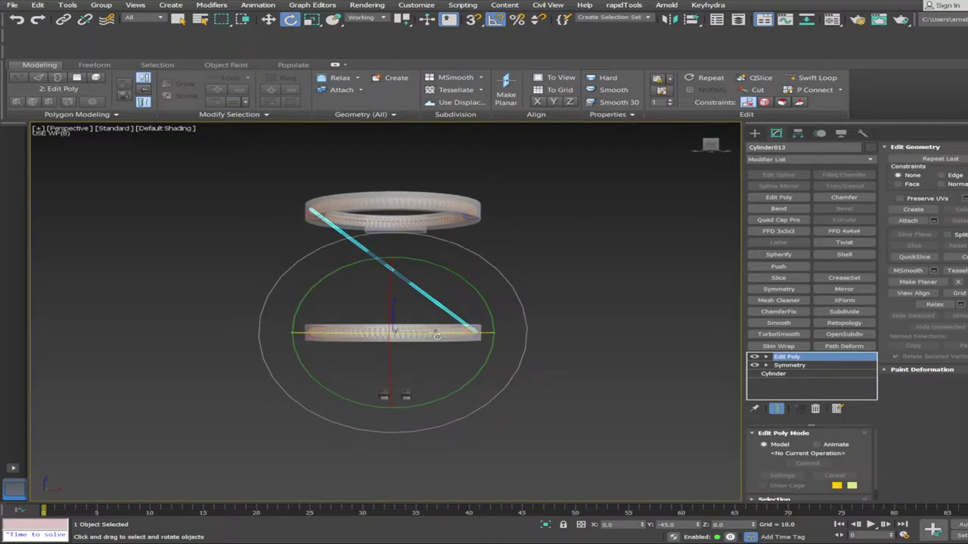
Copy the diagonal strip with a 180-degree rotation about the Z axis to form crossed strips between the rings
middle_click_drag(437, 336, 431, 354, "alt")
scroll(393, 291, "up", 3)
middle_click_drag(288, 250, 463, 378, "alt")
left_click_drag(464, 375, 430, 389, "shift")
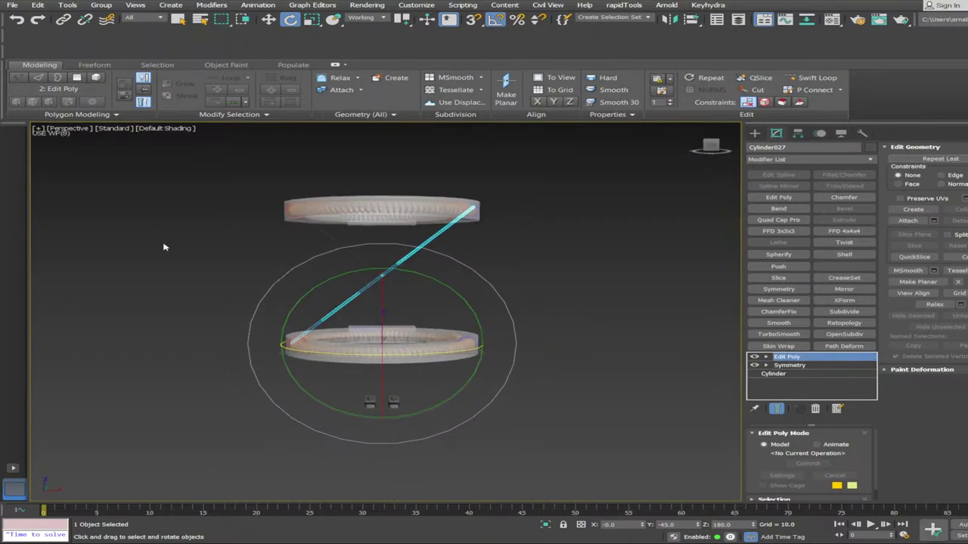
Try rotating both rings, their connector blocks and the crossed strips together about the vertical axis, without the small blocks
left_click_drag(446, 282, 491, 412)
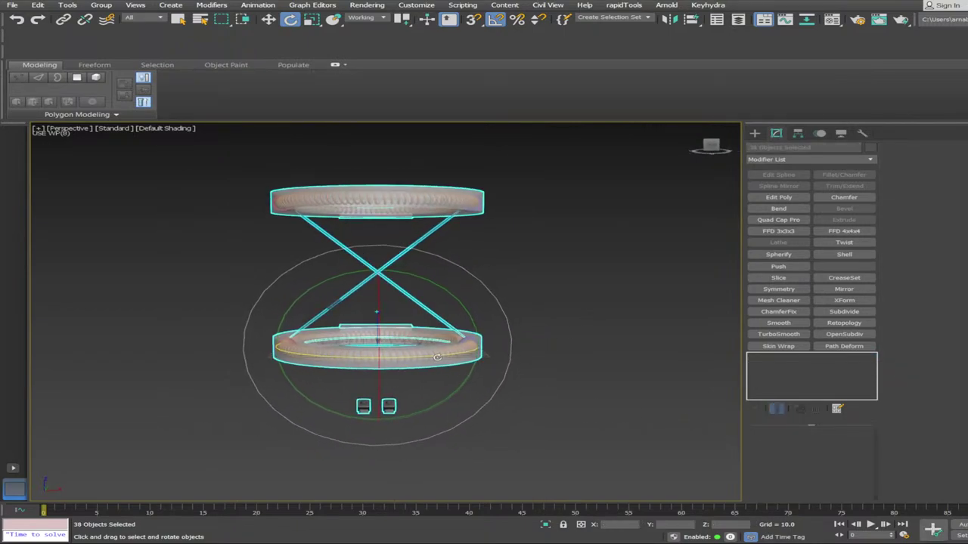
left_click(544, 414)
left_click_drag(216, 200, 644, 395)
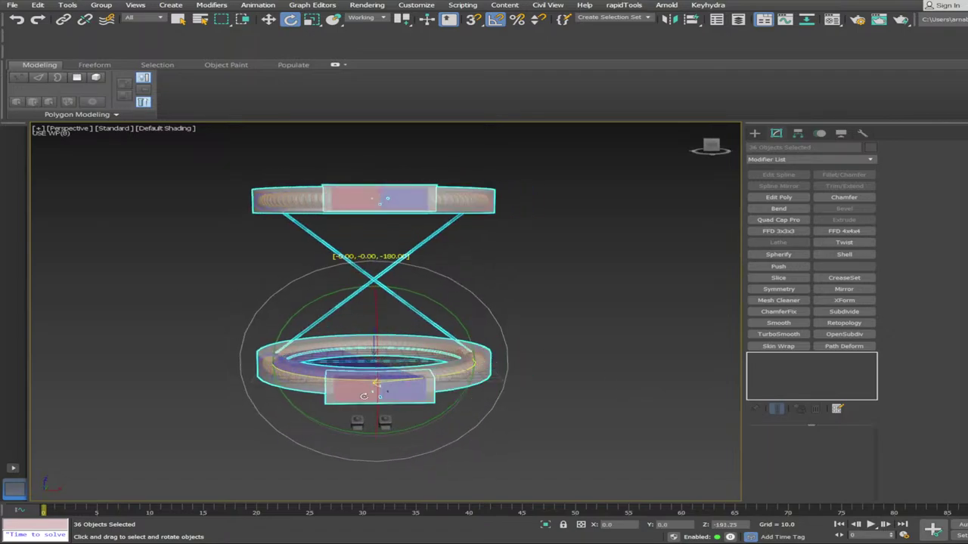
left_click(174, 288)
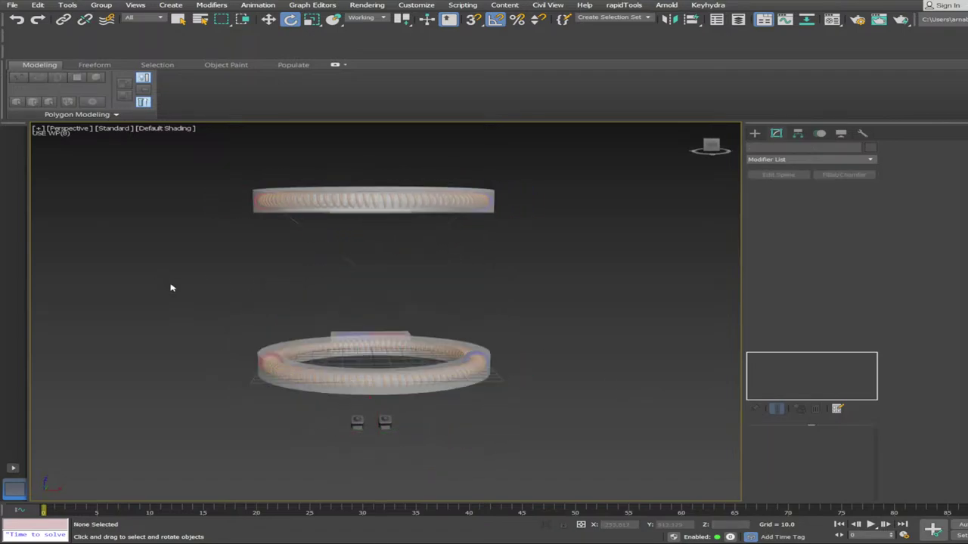
Create a tall vertical cylinder beside the lower ring, with its base centre snapped to the grid point 90, 0, 0
middle_click_drag(632, 381, 501, 413, "alt")
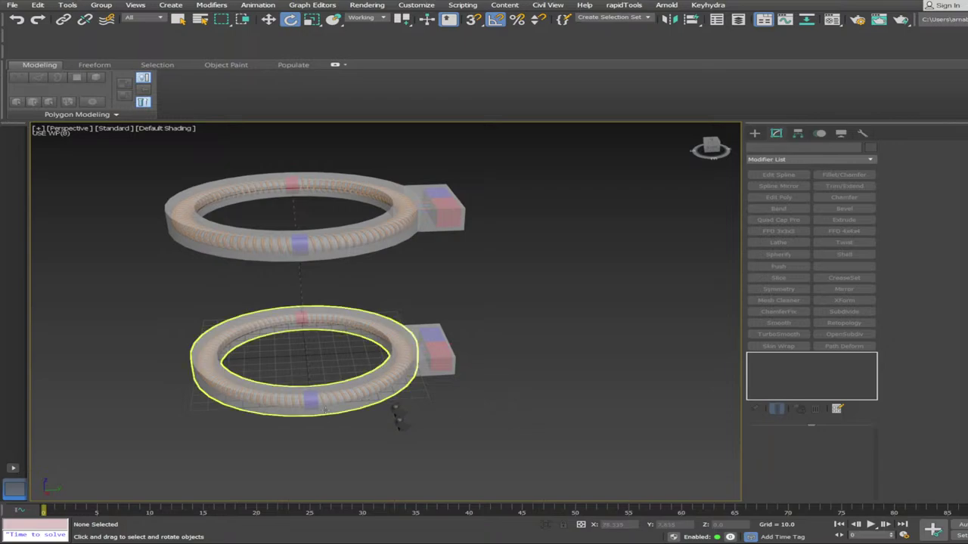
middle_click_drag(325, 409, 409, 237, "alt")
middle_click_drag(429, 378, 472, 400, "alt")
left_click(468, 399)
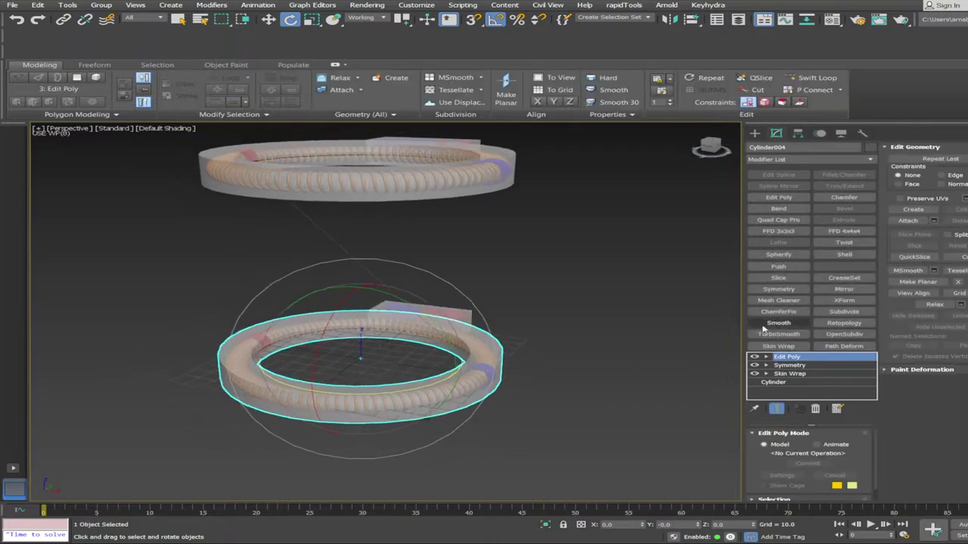
left_click_drag(755, 133, 755, 133)
left_click(776, 220)
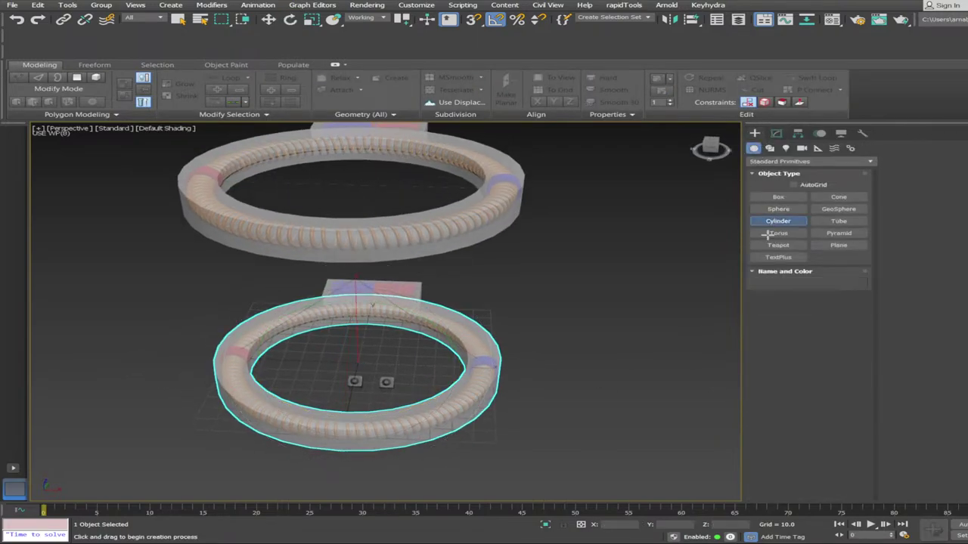
mouse_move(550, 376)
middle_mouse_down("alt")
mouse_move(567, 371)
mouse_move(556, 392)
middle_mouse_up("alt")
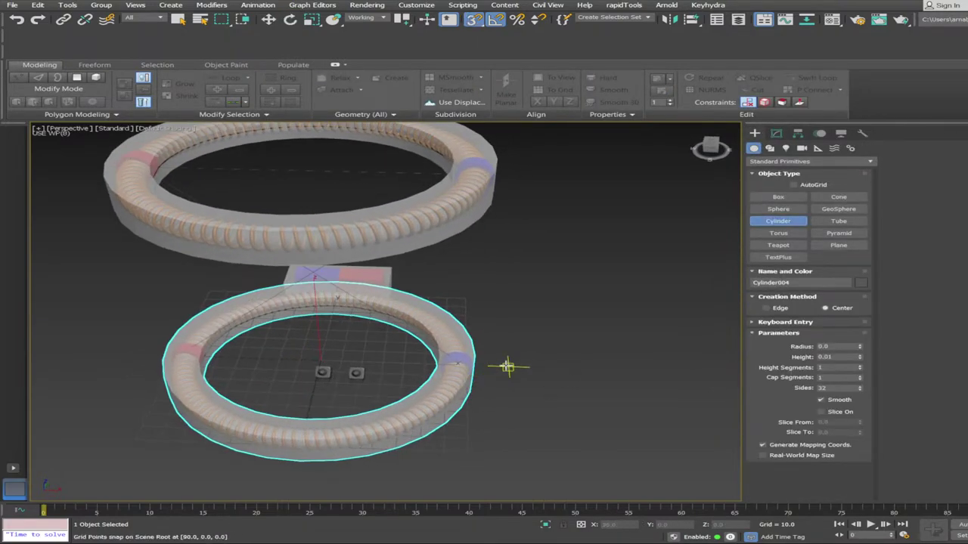
left_click_drag(508, 367, 528, 367)
left_click(562, 140)
key("s")
key("e")
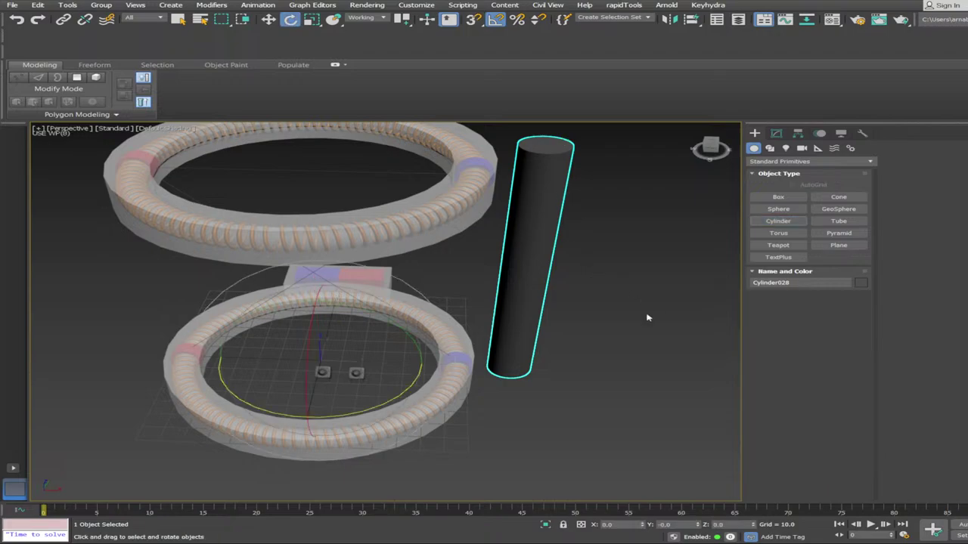
Adjust the vertical cylinder's height along Z and shift it about 5 units along negative X toward the rings
middle_click_drag(647, 318, 466, 392, "alt")
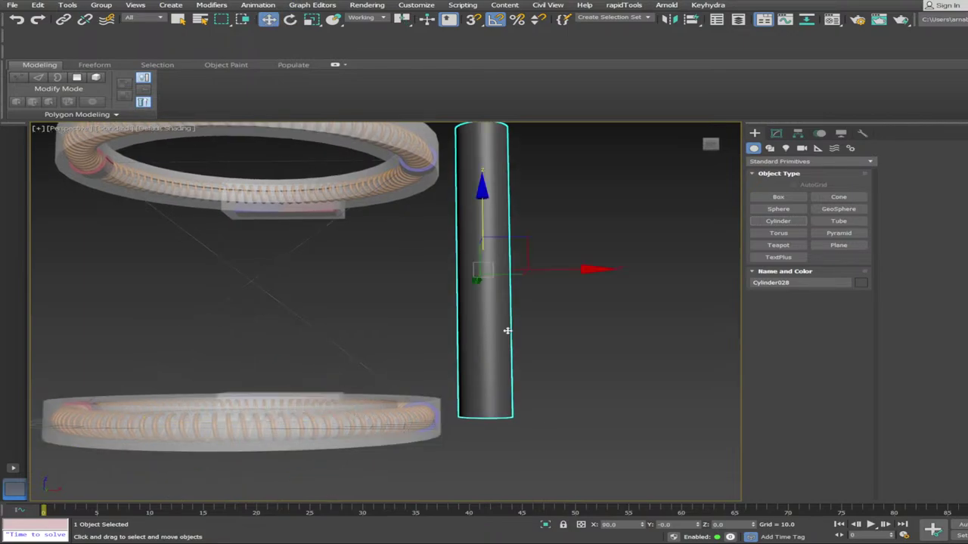
middle_click_drag(507, 331, 476, 282, "alt")
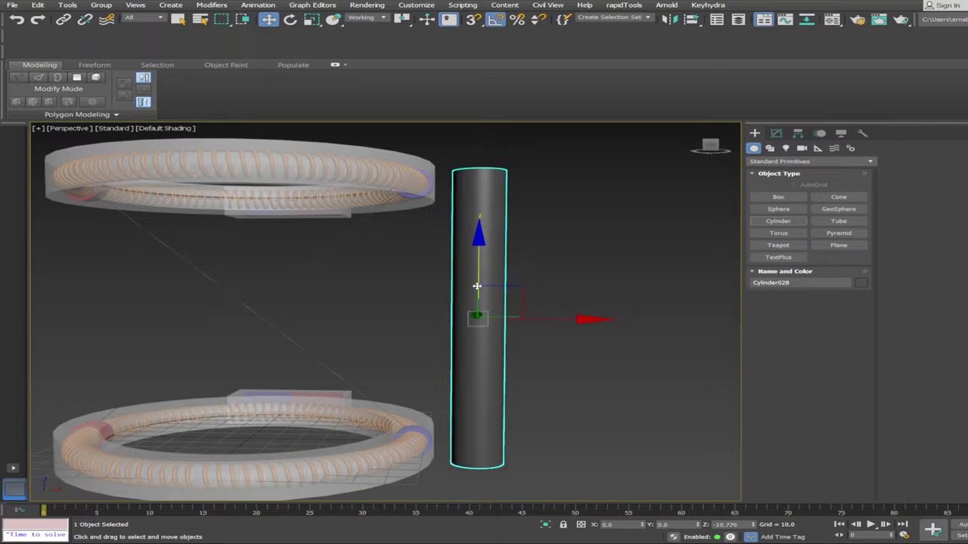
middle_click_drag(476, 286, 502, 332, "alt")
left_click_drag(541, 289, 529, 289)
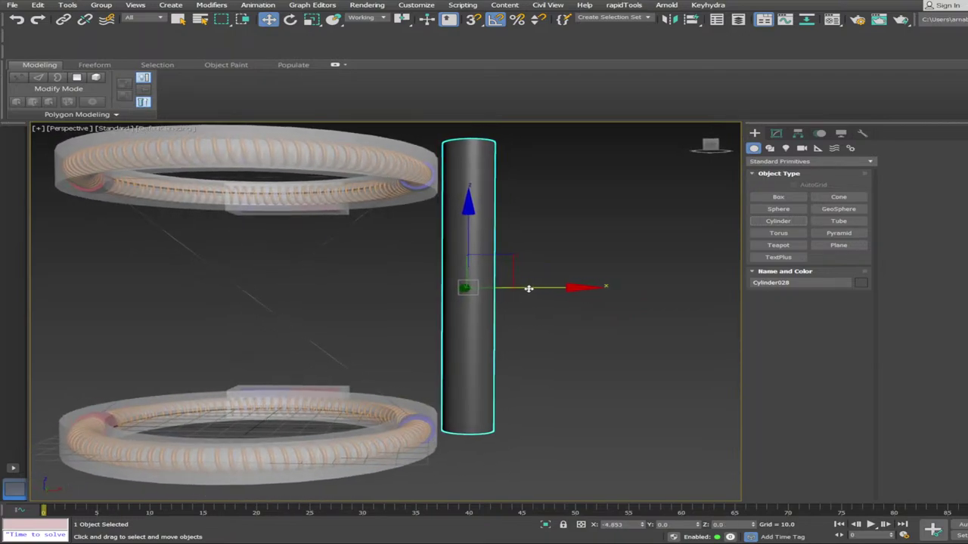
Scale the vertical cylinder thinner and shift it slightly along negative X so that it meets the rings' outer edge
middle_click_drag(526, 289, 490, 248, "alt")
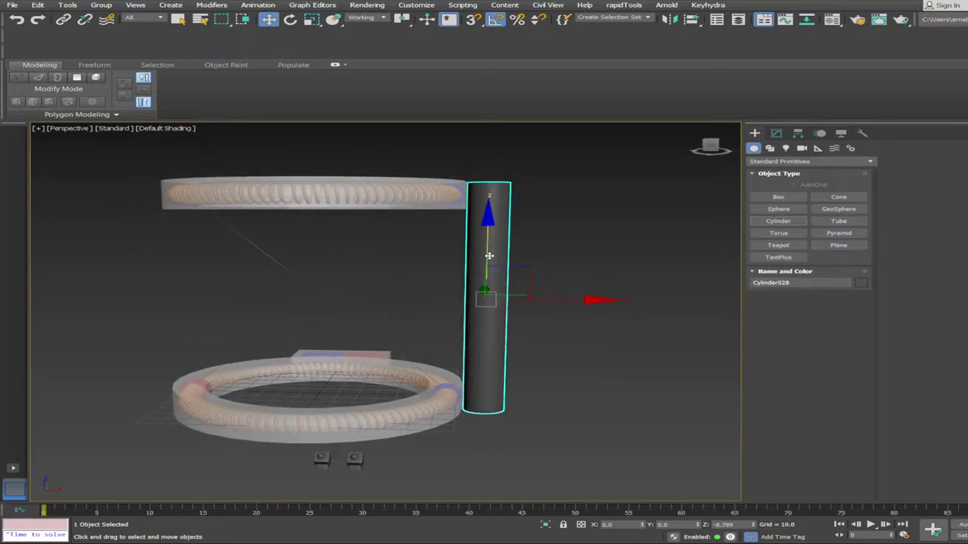
key("r")
left_click_drag(497, 290, 494, 305)
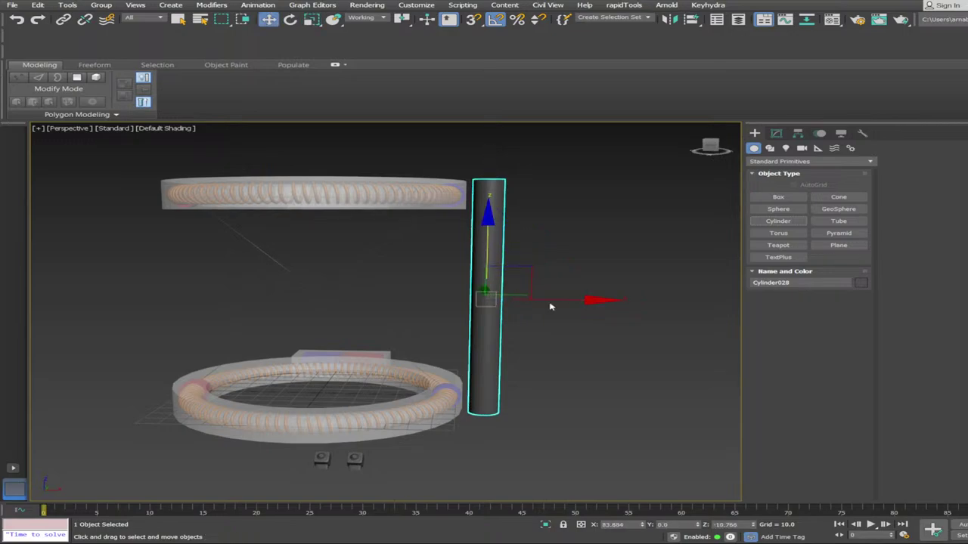
left_click_drag(553, 299, 548, 298)
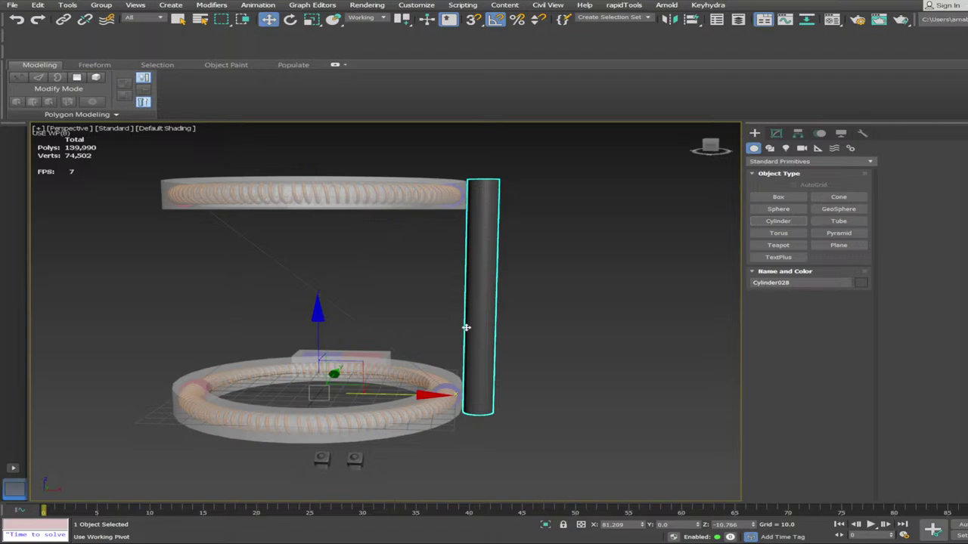
Copy the vertical cylinder to the opposite side of the rings by rotating it 180 degrees about the working pivot's Z axis
key("e")
left_click_drag(369, 417, 425, 406, "shift")
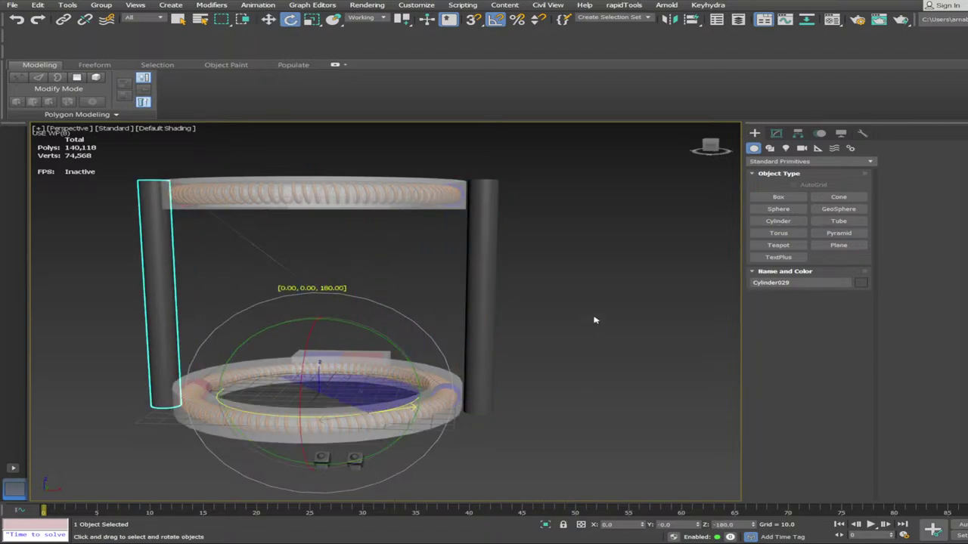
left_click(611, 374)
Try spinning the two crossed diagonal strips about the vertical axis between the stationary rings and cylinders
middle_click_drag(611, 375, 581, 363, "alt")
left_click_drag(274, 294, 416, 325)
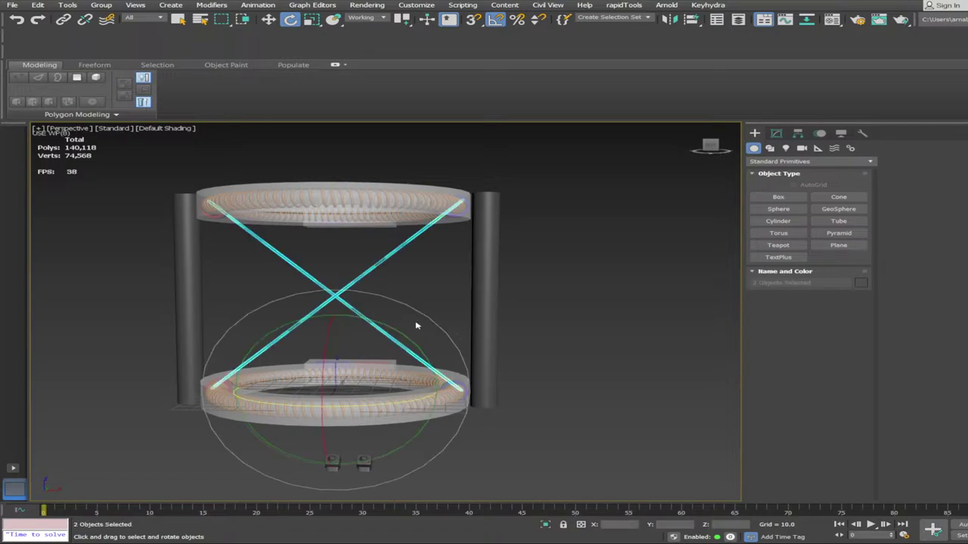
middle_click_drag(416, 325, 395, 393, "alt")
left_click_drag(395, 395, 134, 399)
middle_click_drag(153, 413, 134, 398, "alt")
scroll(135, 398, "down", 3)
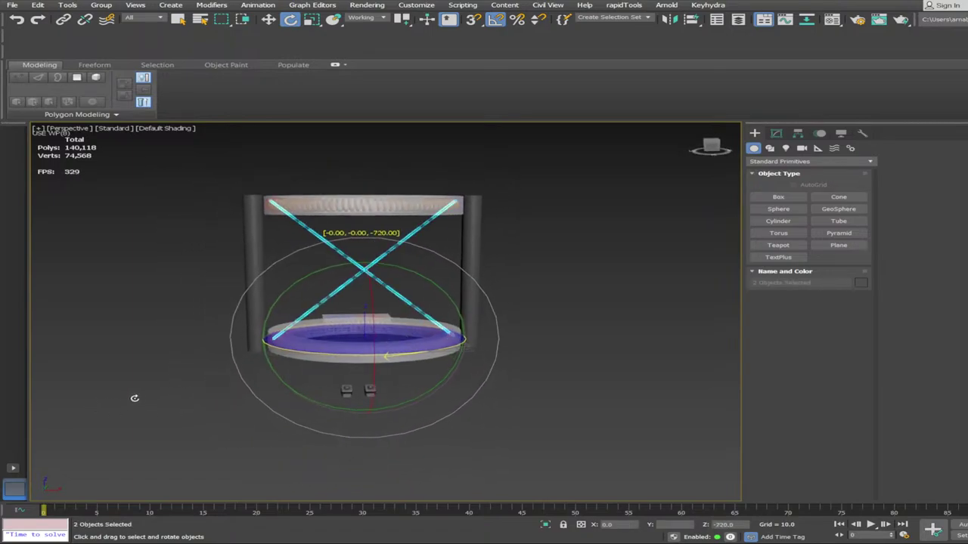
left_click_drag(135, 398, 641, 371)
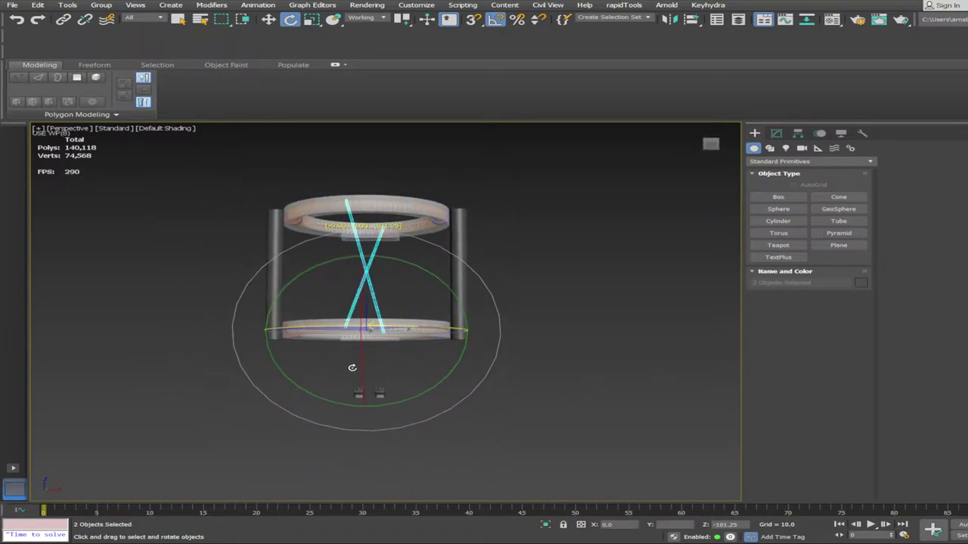
scroll(527, 383, "up", 3)
left_click_drag(352, 368, 458, 386)
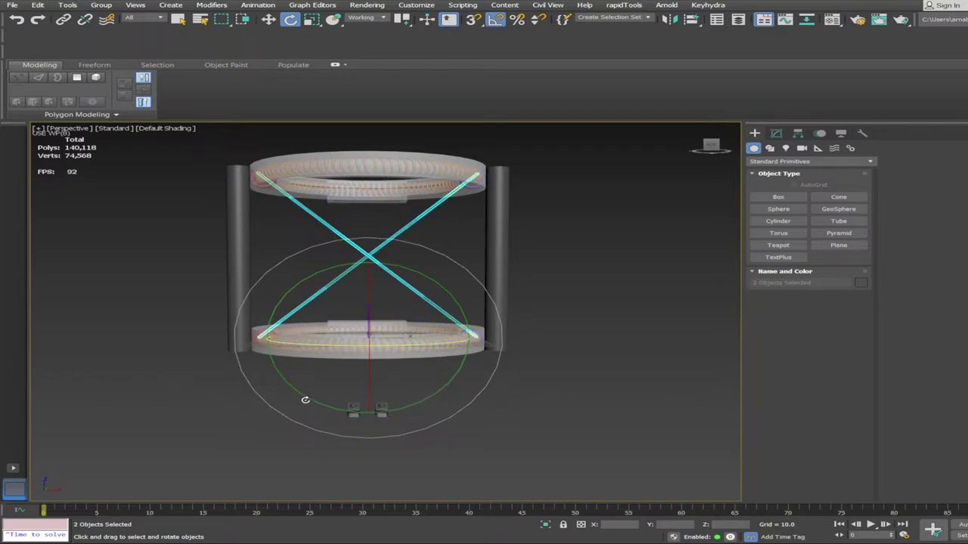
middle_click_drag(569, 361, 409, 431, "alt")
Move the two small blocks beneath the lower ring upward along Z, closer to the ring
key("Delete")
left_click_drag(405, 408, 536, 509)
middle_click_drag(461, 454, 421, 429, "alt")
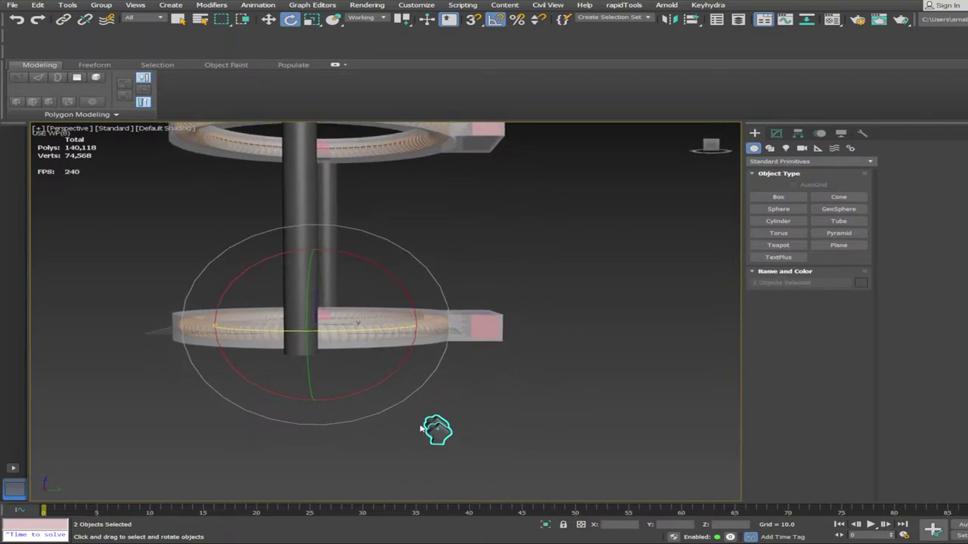
scroll(422, 429, "up", 1)
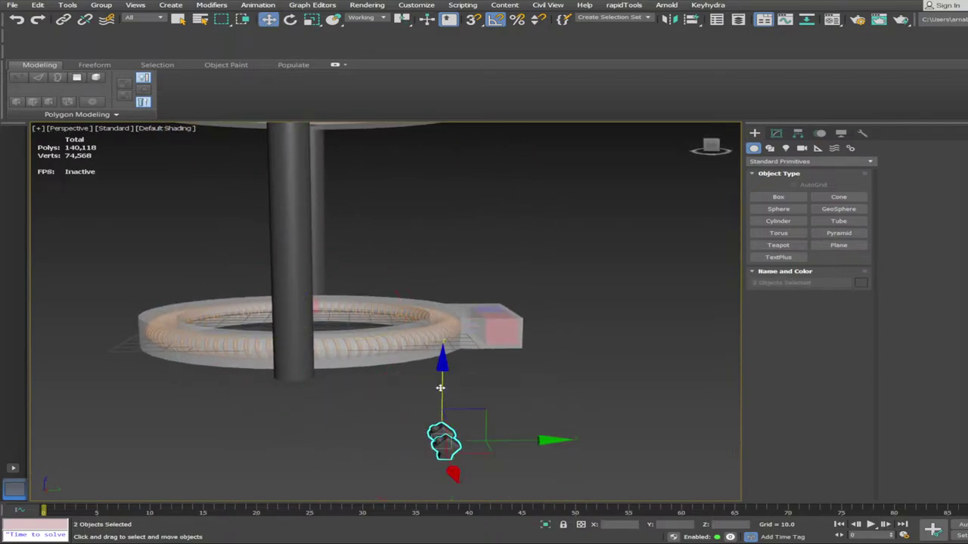
left_click(615, 418)
Delete the thin horizontal strips that span the inside of the upper and lower rings
middle_click_drag(615, 417, 505, 416, "alt")
scroll(589, 419, "down", 2)
scroll(521, 401, "up", 3)
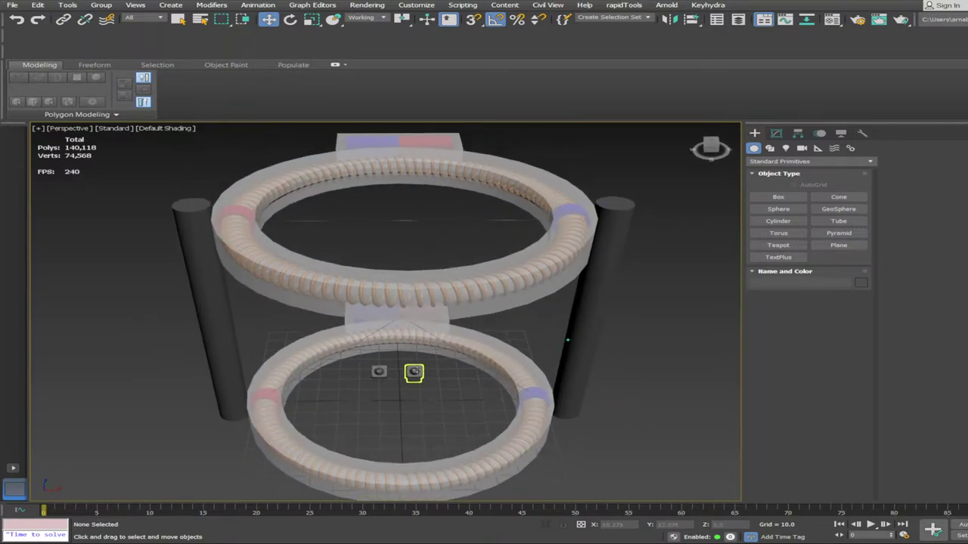
middle_click_drag(416, 370, 412, 390, "alt")
scroll(428, 246, "up", 1)
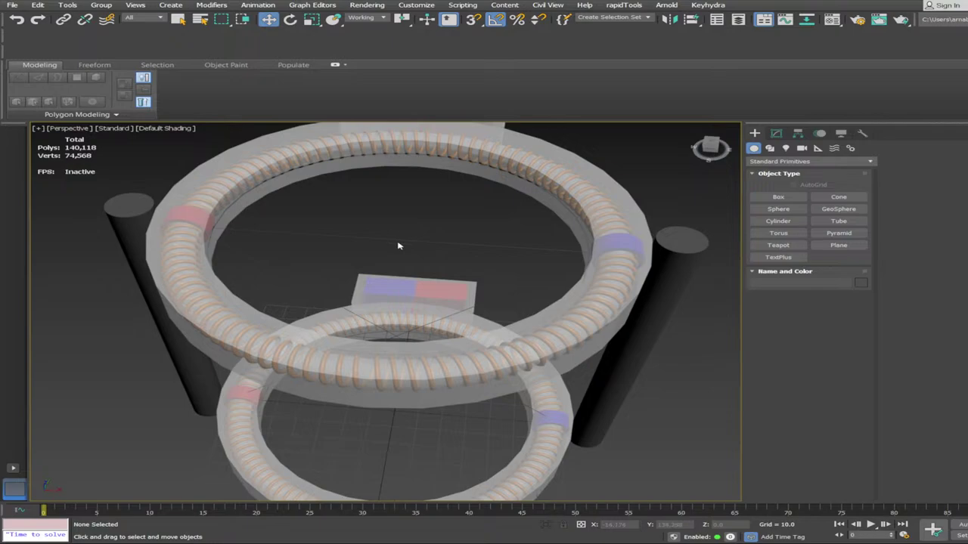
scroll(401, 244, "down", 2)
middle_click_drag(405, 240, 400, 242, "alt")
key("Delete")
scroll(400, 242, "down", 1)
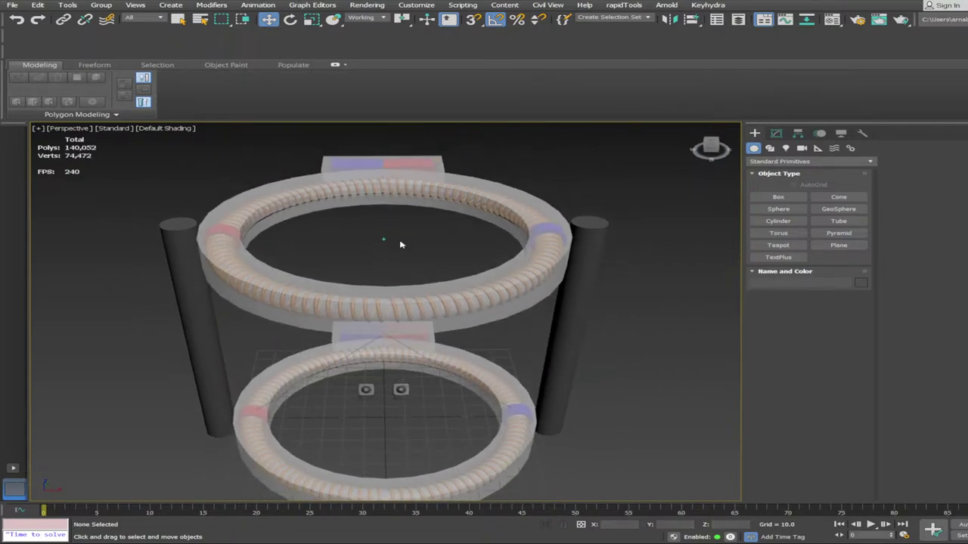
scroll(399, 390, "up", 2)
mouse_move(398, 384)
middle_mouse_down("alt")
mouse_move(398, 406)
mouse_move(392, 376)
middle_mouse_up("alt")
left_click(384, 375)
Examine the crossed strips, rings and side cylinders of the stacked assembly from several angles and distances
scroll(399, 408, "down", 3)
scroll(288, 273, "down", 1)
scroll(244, 296, "up", 2)
scroll(244, 296, "down", 1)
middle_click_drag(261, 271, 274, 250, "alt")
scroll(280, 252, "up", 1)
left_click_drag(296, 257, 412, 300)
middle_click_drag(495, 312, 505, 332, "alt")
left_click(621, 326)
middle_click_drag(624, 349, 627, 335, "alt")
scroll(409, 323, "up", 4)
scroll(349, 250, "up", 2)
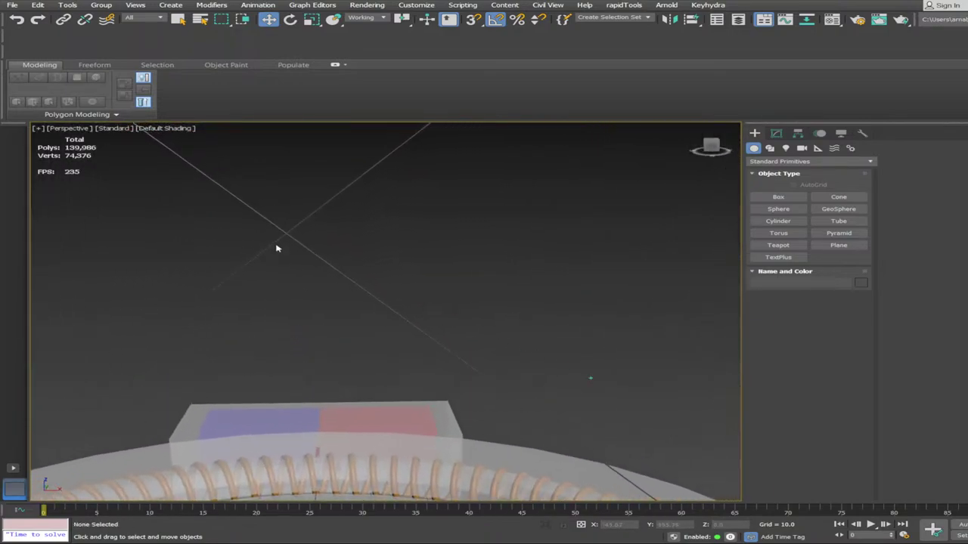
scroll(428, 275, "down", 5)
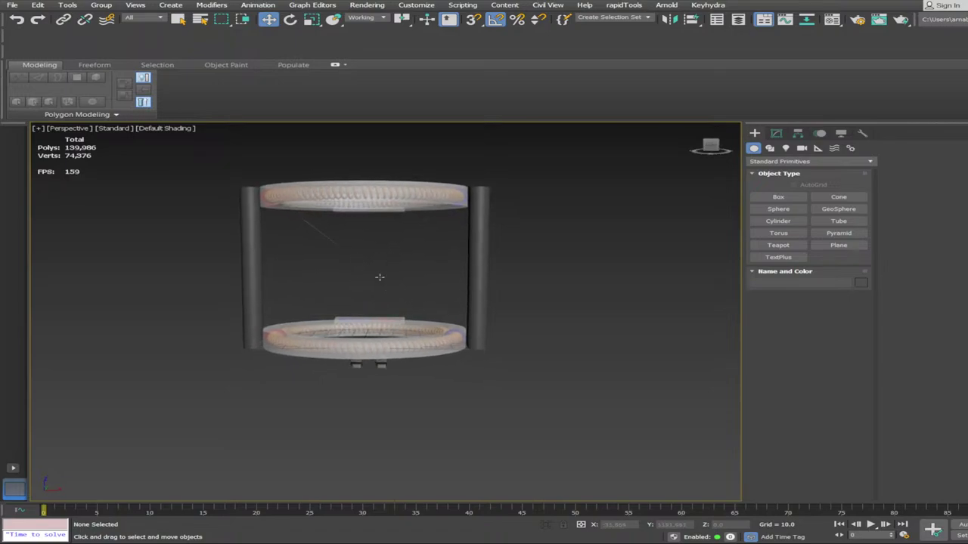
middle_click_drag(594, 380, 644, 386, "alt")
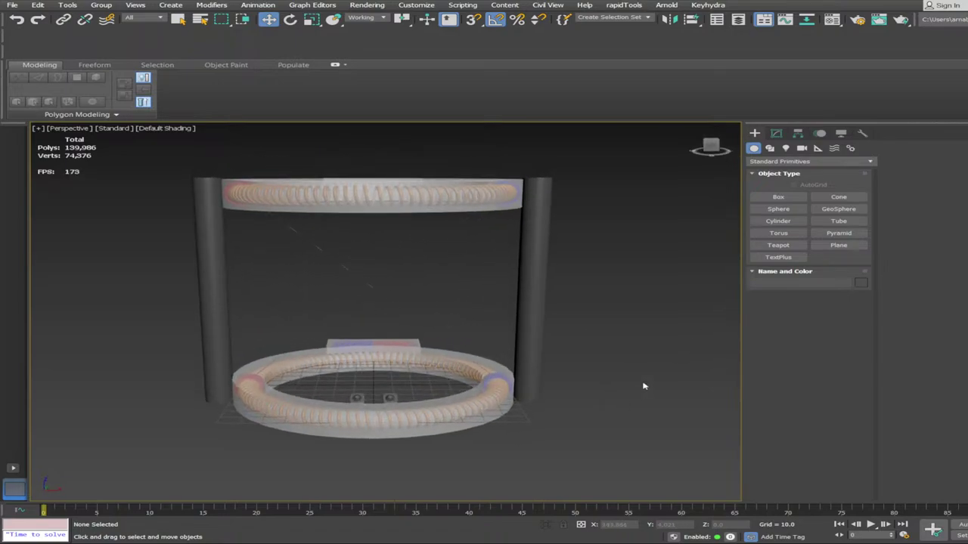
scroll(570, 443, "down", 3)
scroll(570, 390, "up", 1)
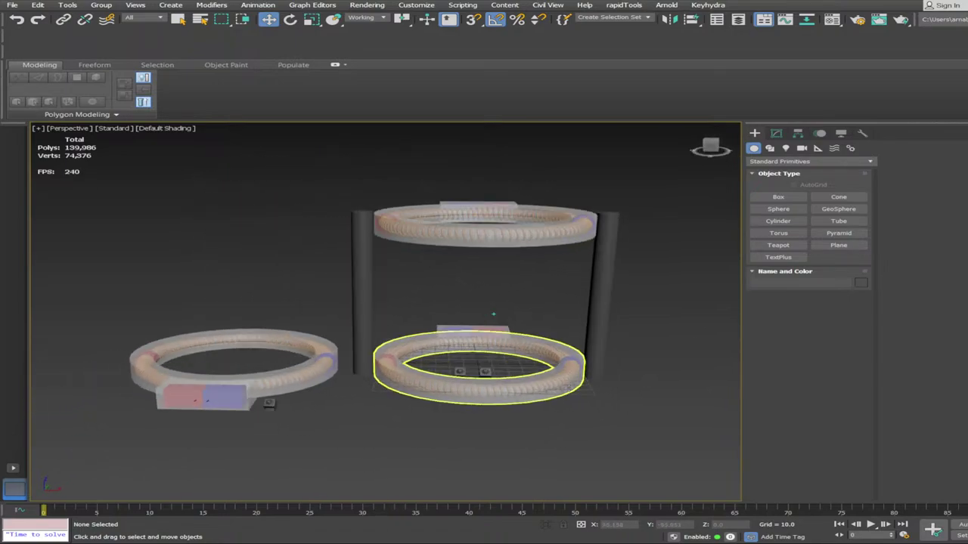
Rotate the separate single ring together with its inner strip and connector block to stand upright, with the block at its base
middle_click_drag(570, 388, 75, 219, "alt")
left_click_drag(75, 219, 358, 434)
middle_click_drag(357, 434, 292, 349, "alt")
middle_click_drag(161, 235, 176, 262, "alt")
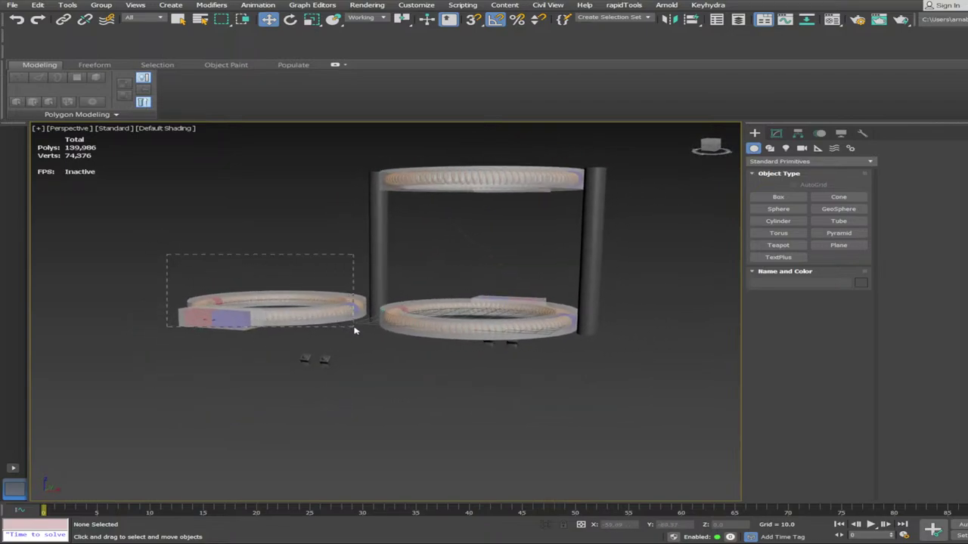
left_click_drag(354, 328, 356, 331)
mouse_move(306, 303)
middle_mouse_down("alt")
mouse_move(328, 339)
mouse_move(310, 316)
middle_mouse_up("alt")
scroll(328, 339, "up", 3)
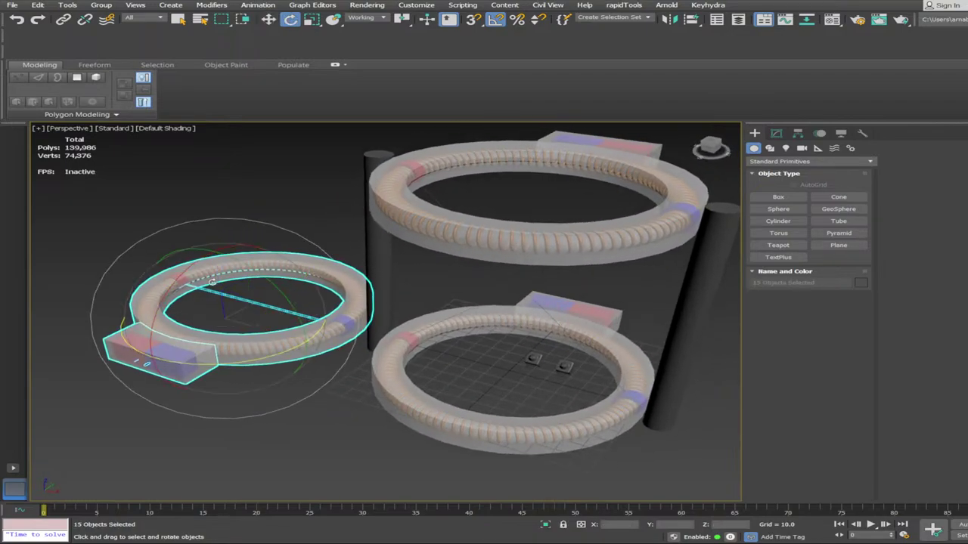
left_click_drag(177, 279, 165, 302)
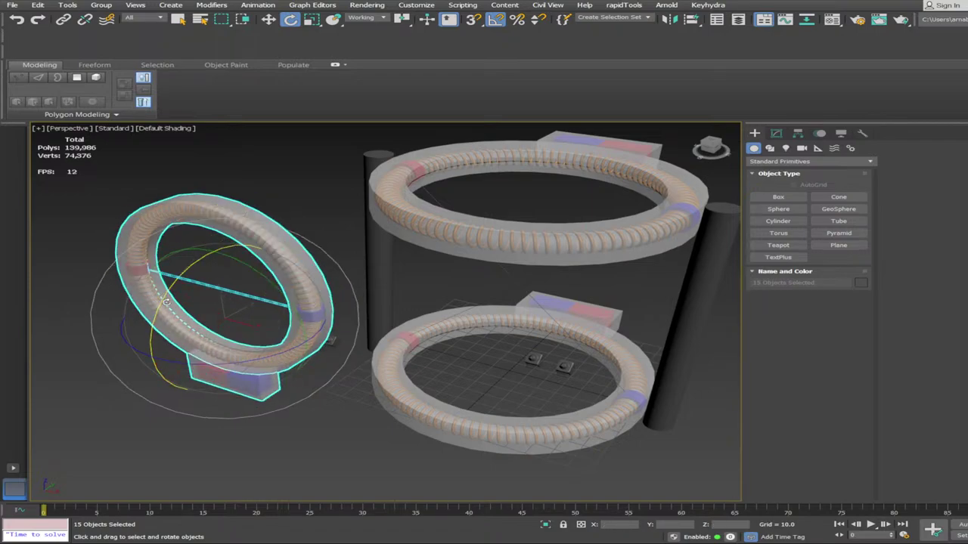
middle_click_drag(270, 400, 305, 363, "alt")
scroll(315, 345, "up", 3)
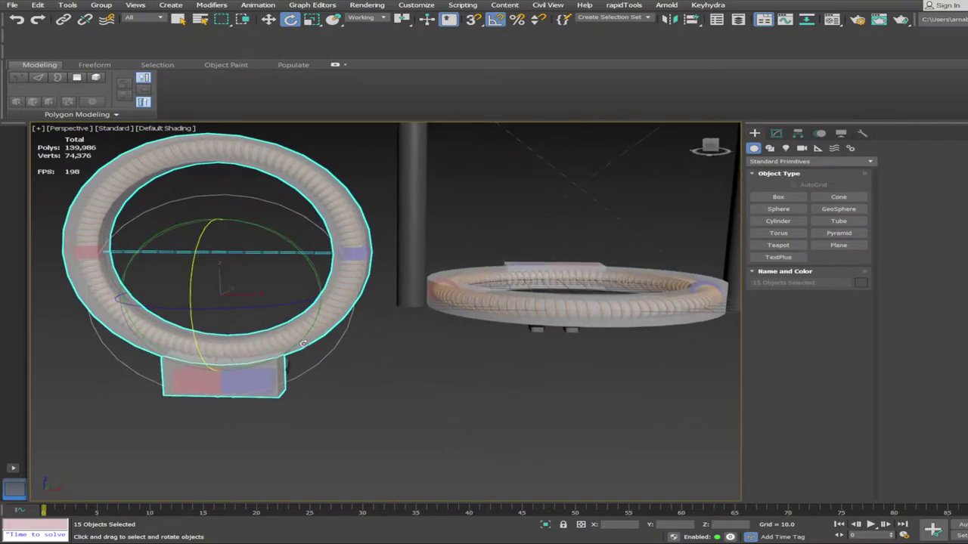
left_click_drag(215, 239, 220, 166)
key("ctrl+z")
Raise the upright ring with its strip and connector block along the Z axis
middle_click_drag(242, 250, 255, 292, "alt")
scroll(269, 348, "down", 3)
scroll(292, 296, "up", 3)
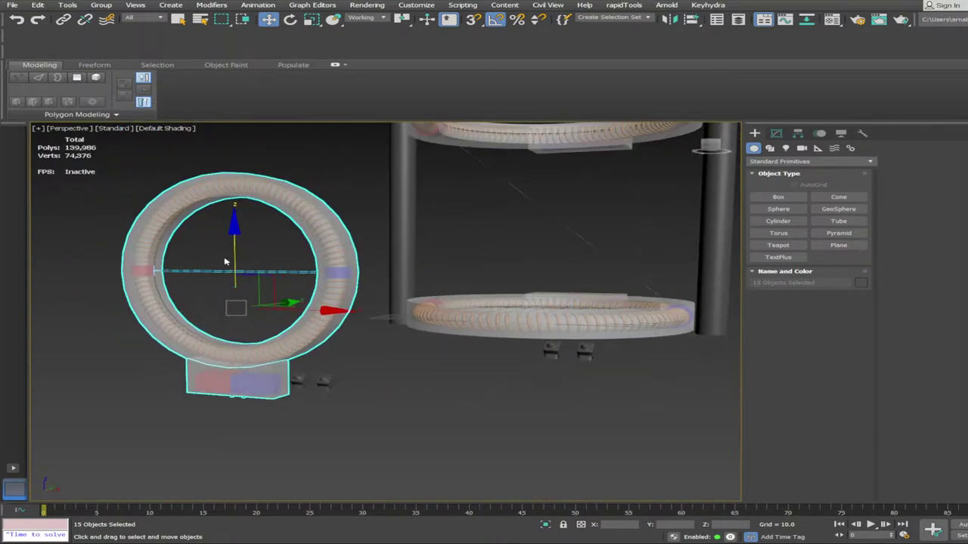
left_click_drag(232, 259, 253, 181)
middle_click_drag(252, 182, 270, 210, "alt")
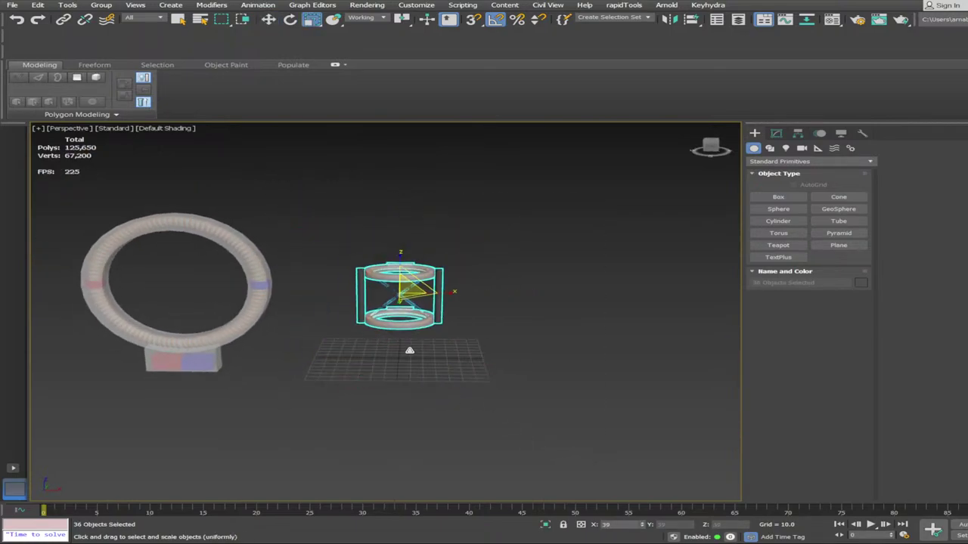
scroll(412, 384, "up", 6)
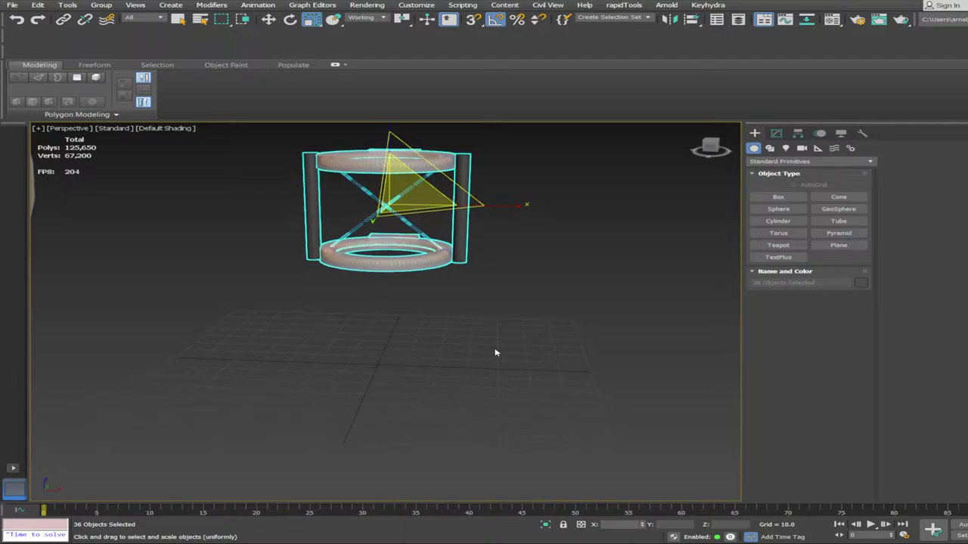
Lower the selected double-ring frame along Z until it sits at the grid
left_click_drag(409, 218, 381, 288)
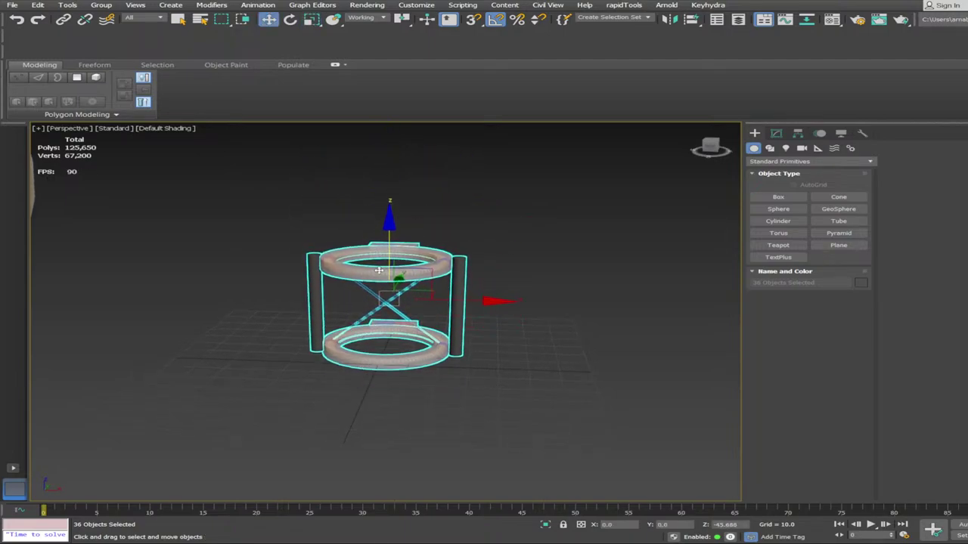
scroll(393, 297, "up", 6)
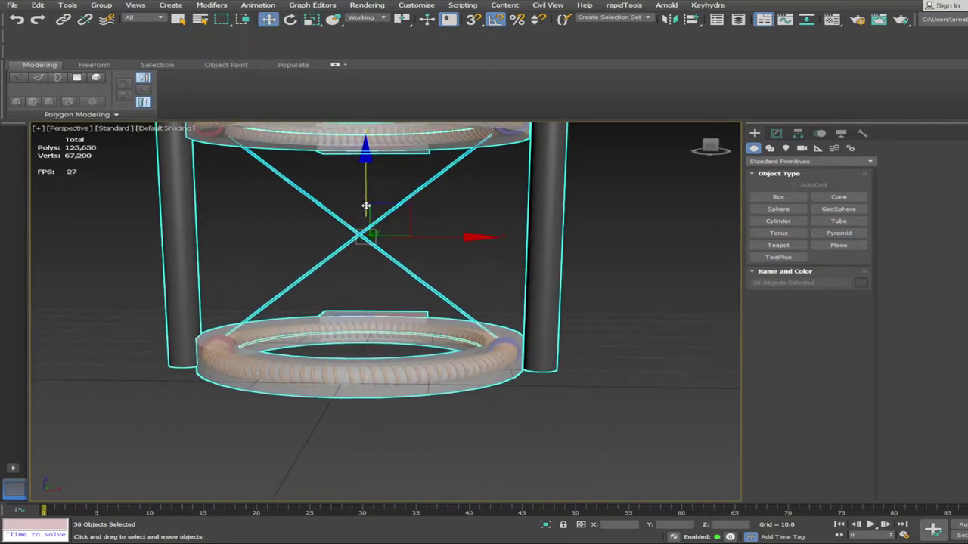
left_click_drag(366, 206, 365, 192)
scroll(361, 216, "down", 2)
middle_click_drag(361, 216, 414, 247, "alt")
Move the double-ring frame along Y, well clear of the large ring assembly, and clear the selection
left_click_drag(457, 283, 583, 303)
scroll(366, 363, "down", 3)
middle_click_drag(365, 363, 586, 363, "alt")
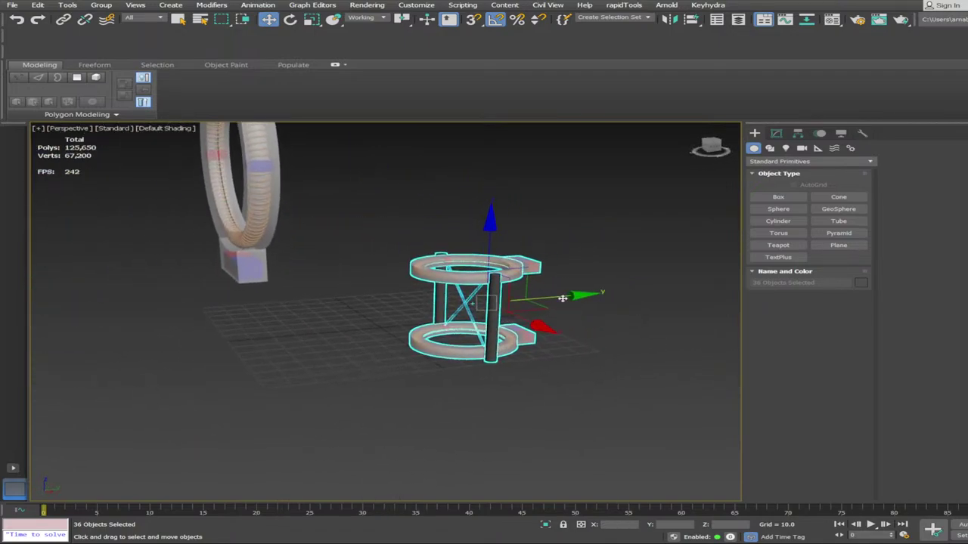
left_click_drag(562, 298, 732, 259)
left_click(391, 335)
middle_click_drag(390, 335, 446, 340, "alt")
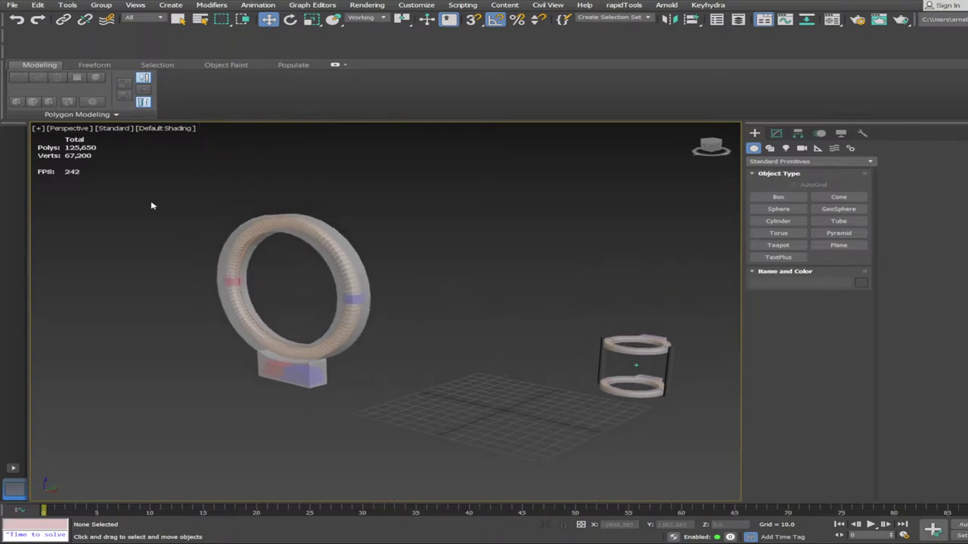
Select the entire large ring assembly and move it with 3D snapping so its base sits centred on the grid
left_click_drag(152, 205, 422, 451)
middle_click_drag(421, 452, 341, 446, "alt")
left_click_drag(335, 323, 377, 419)
key("s")
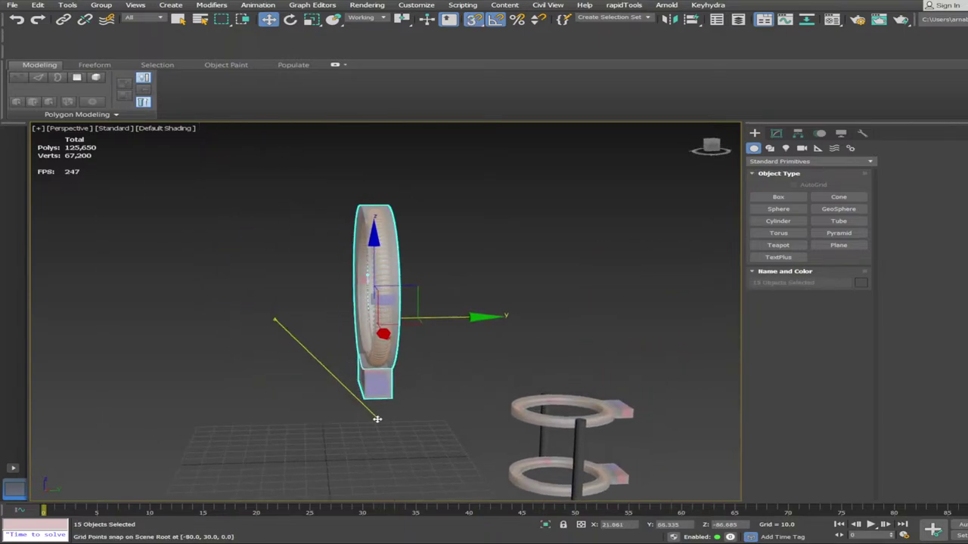
middle_click_drag(361, 373, 415, 364, "alt")
left_click_drag(272, 300, 444, 365)
key("s")
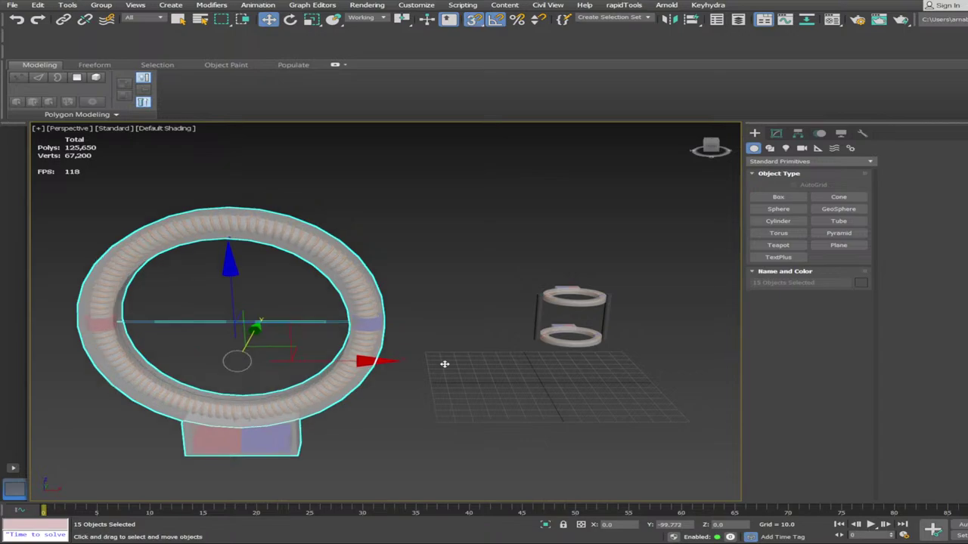
key("ctrl+z")
key("s")
left_click_drag(374, 313, 547, 417)
key("s")
left_click(583, 459)
Rotate-copy the thin horizontal rod inside the large ring to create a perpendicular vertical rod
scroll(580, 438, "down", 1)
middle_click_drag(579, 438, 355, 321, "alt")
scroll(573, 434, "up", 3)
left_click(244, 270)
scroll(234, 349, "down", 3)
left_click(646, 390)
scroll(641, 385, "down", 1)
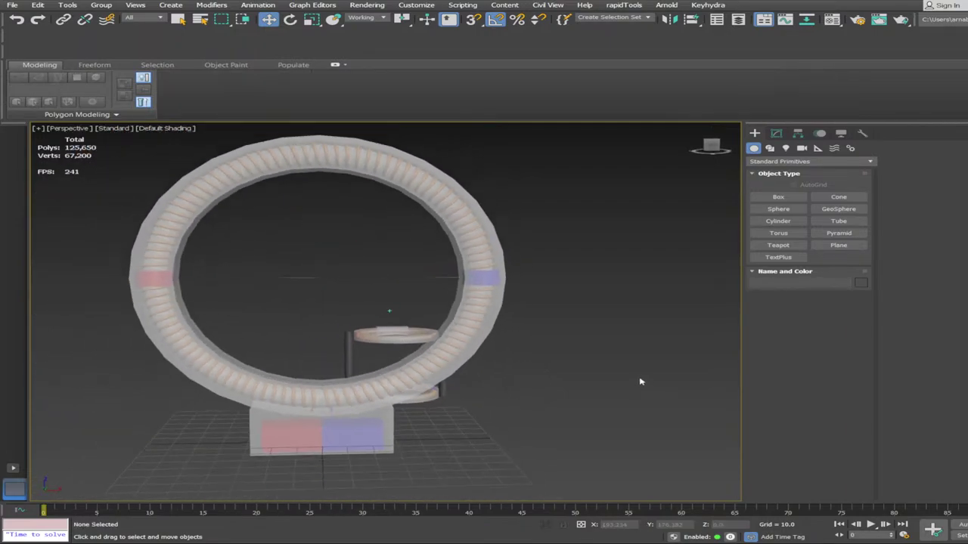
mouse_move(640, 383)
middle_mouse_down("alt")
mouse_move(620, 398)
mouse_move(640, 378)
middle_mouse_up("alt")
middle_click_drag(243, 244, 245, 253, "alt")
left_click(258, 269)
key("e")
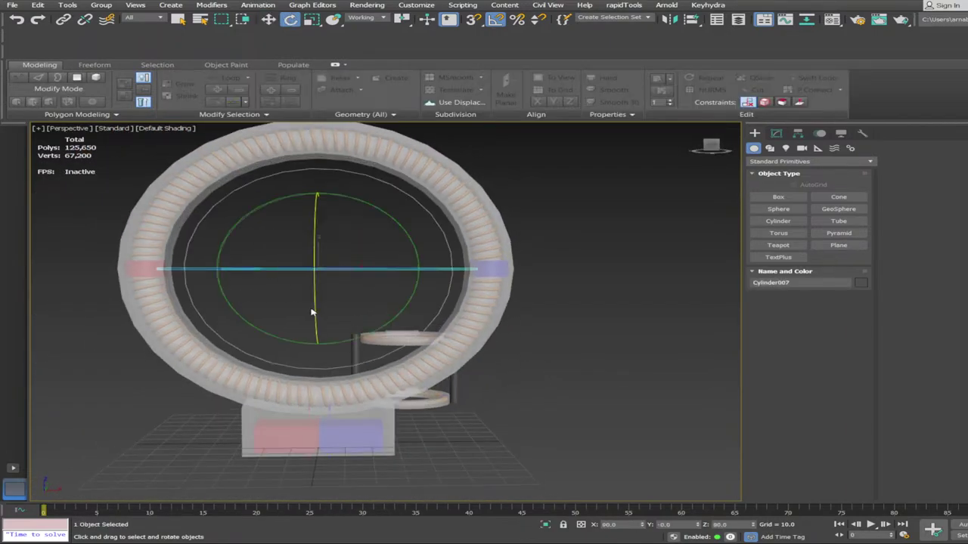
left_click_drag(408, 241, 419, 270, "shift")
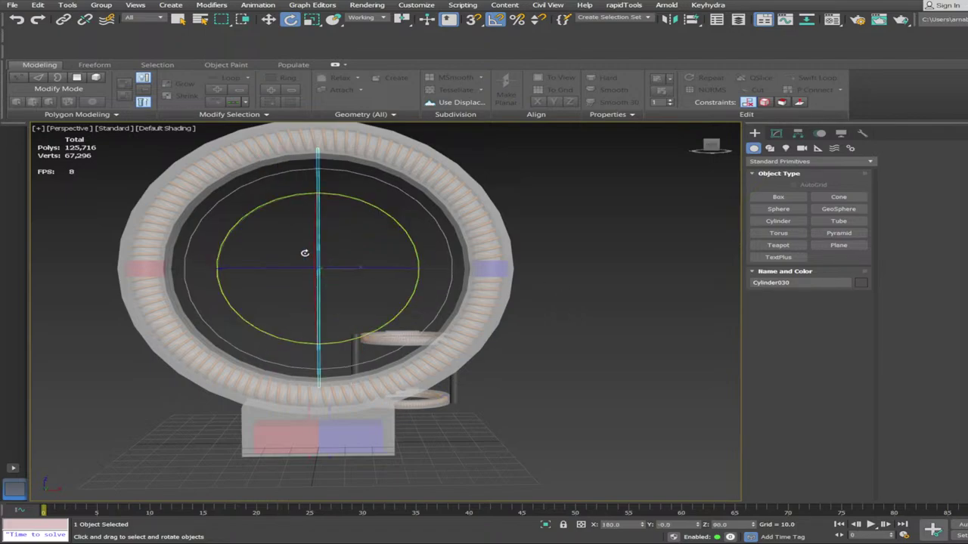
Try rotating both crossed rods together inside the large ring, and delete the vertical copy
left_click_drag(305, 252, 361, 307)
left_click(78, 213)
left_click_drag(232, 253, 362, 308)
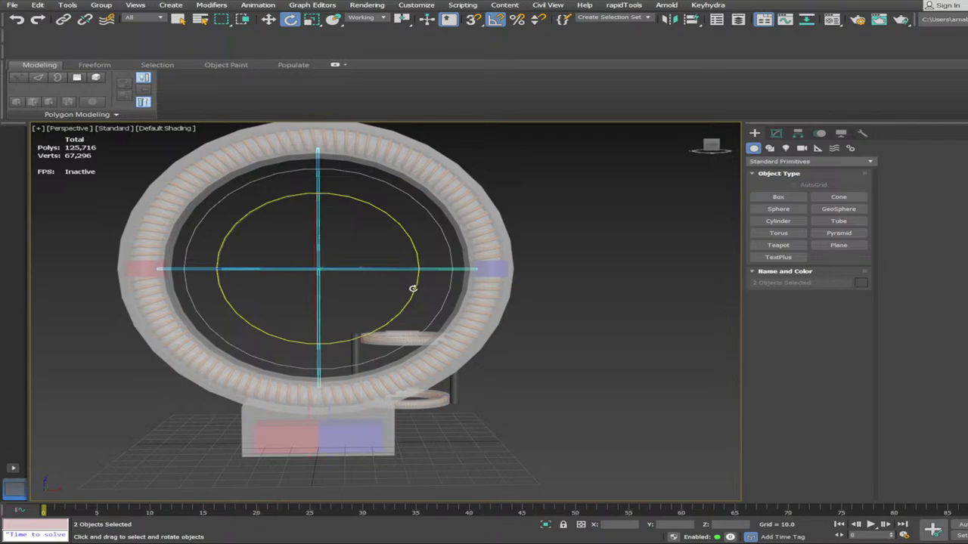
left_click_drag(416, 286, 420, 255)
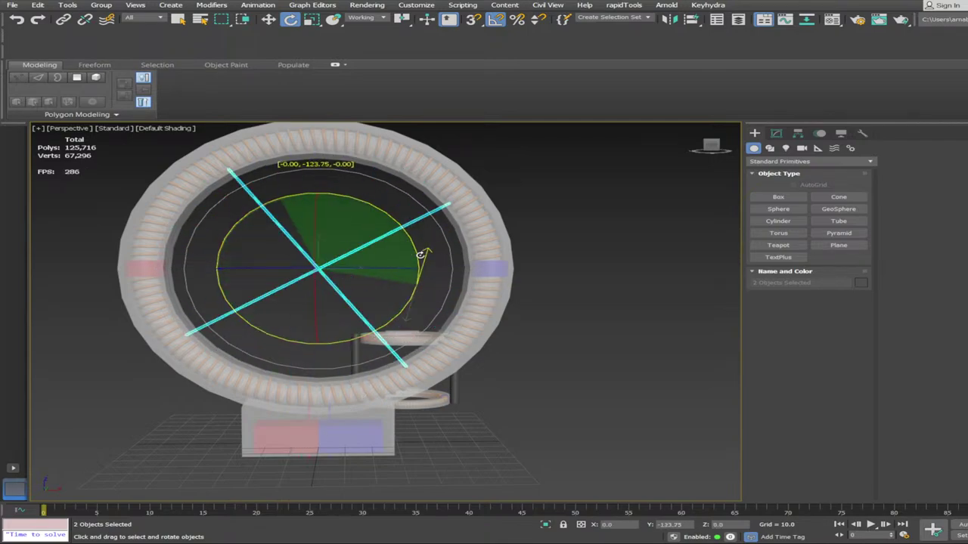
right_click(420, 254)
left_click(630, 277)
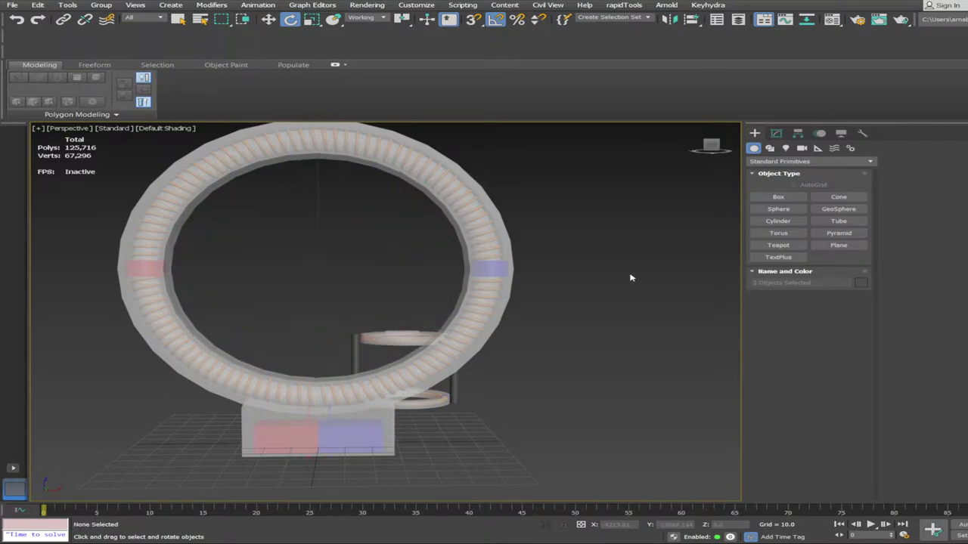
left_click(318, 229)
key("Delete")
Select two of the small knobbed boxes below the grid and raise them along Z to grid level
middle_click_drag(619, 296, 568, 343, "alt")
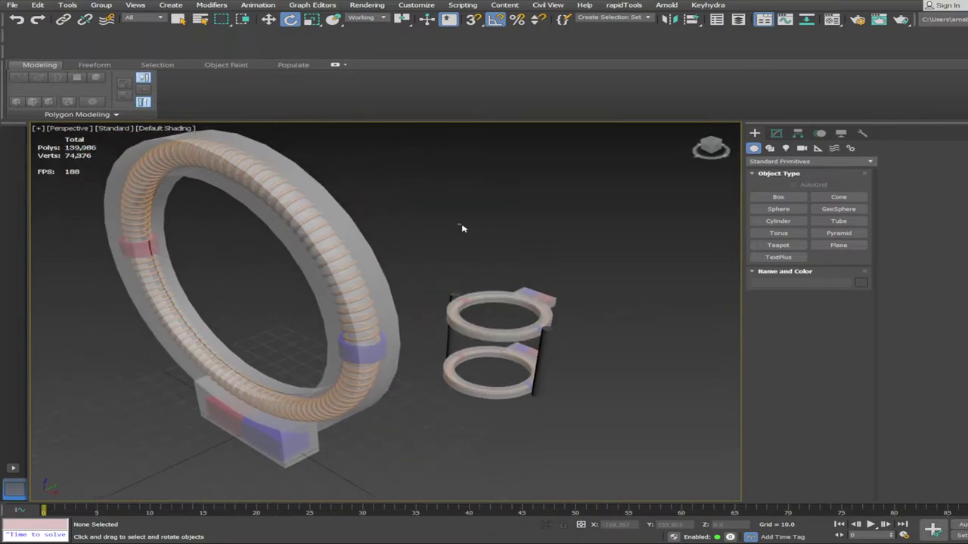
left_click_drag(462, 227, 616, 418)
middle_click_drag(635, 425, 675, 391, "alt")
left_click(439, 448)
middle_click_drag(440, 444, 293, 345, "alt")
left_click_drag(293, 340, 349, 381)
middle_click_drag(367, 374, 314, 378, "alt")
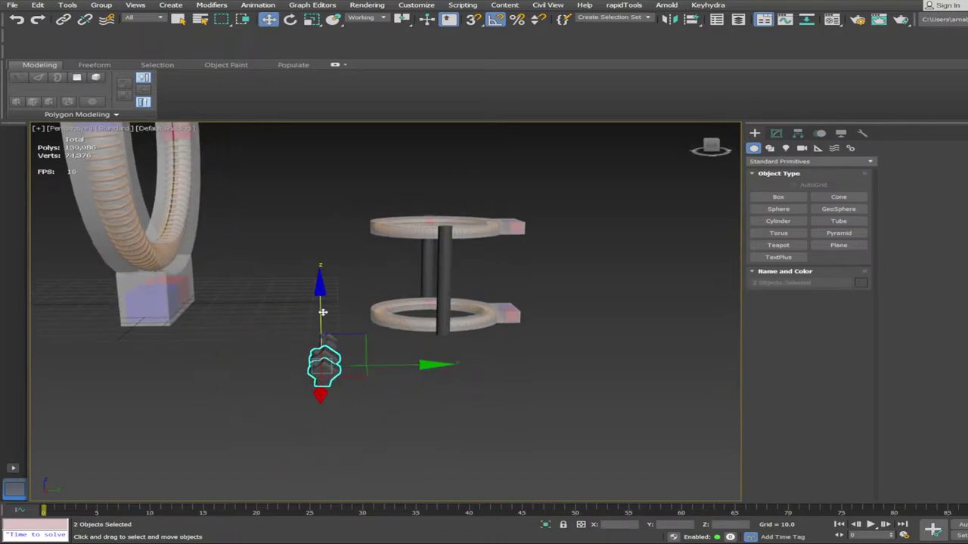
middle_click_drag(301, 224, 300, 280, "alt")
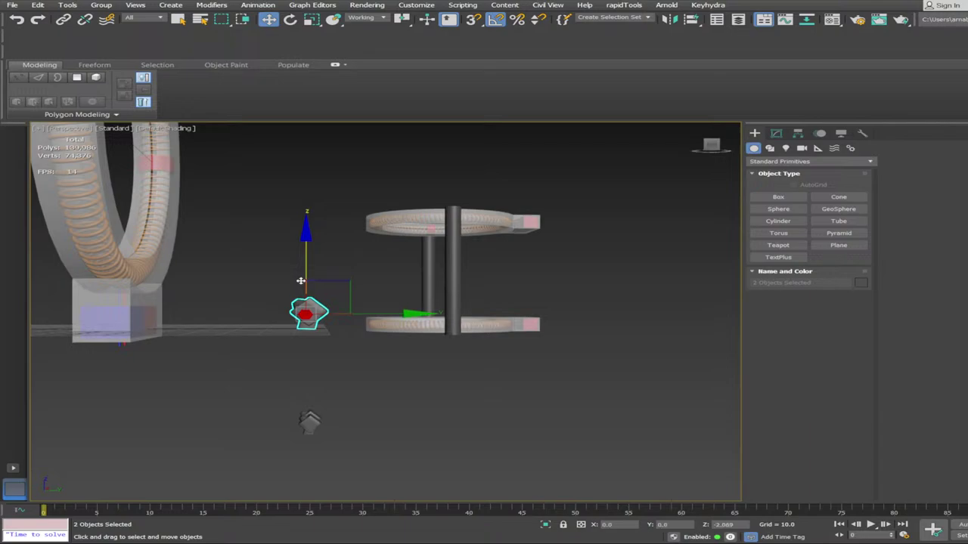
left_click_drag(321, 312, 328, 312)
middle_click_drag(327, 313, 333, 348, "alt")
Create a box on the grid around the two small boxes, and apply Symmetry on the Z axis and Edit Poly
left_click(788, 199)
middle_click_drag(171, 294, 288, 332, "alt")
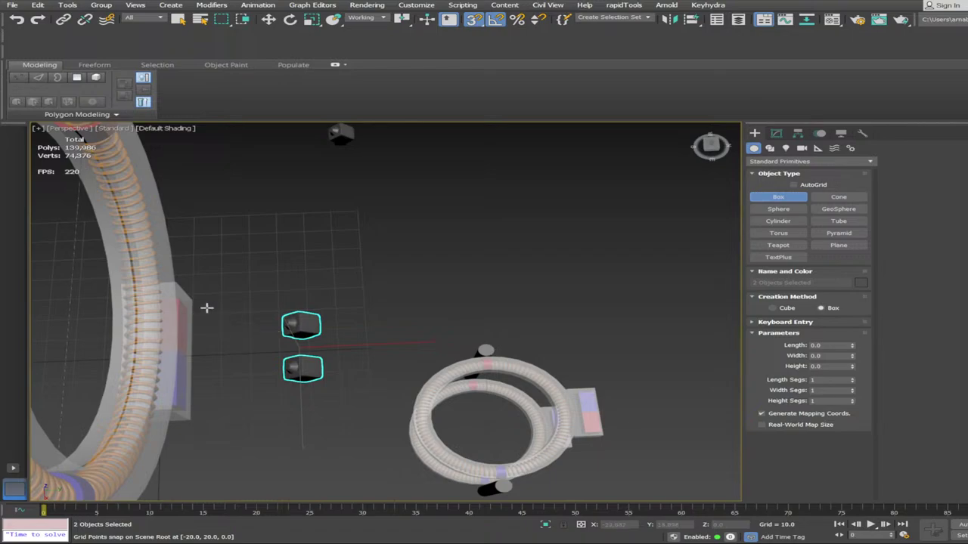
left_click_drag(355, 377, 365, 407)
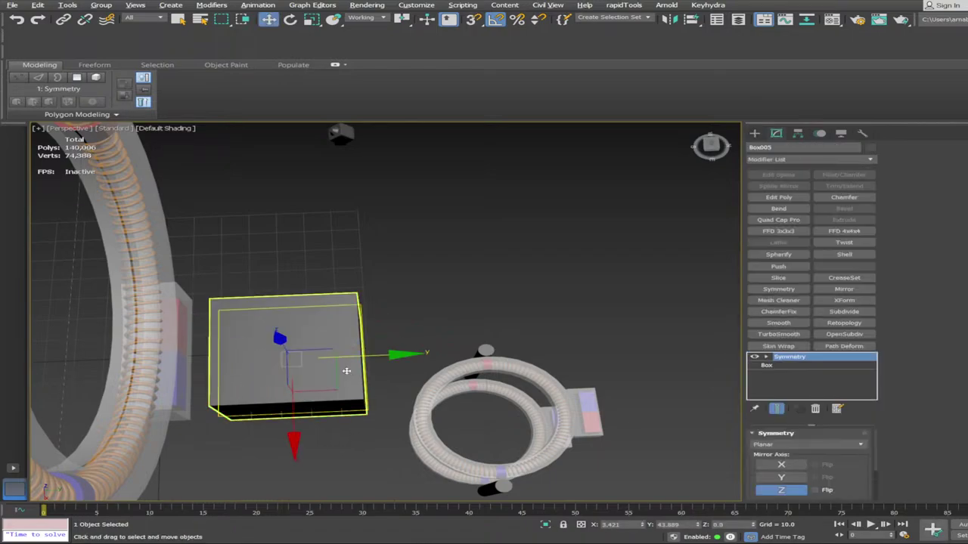
middle_click_drag(529, 303, 786, 197, "alt")
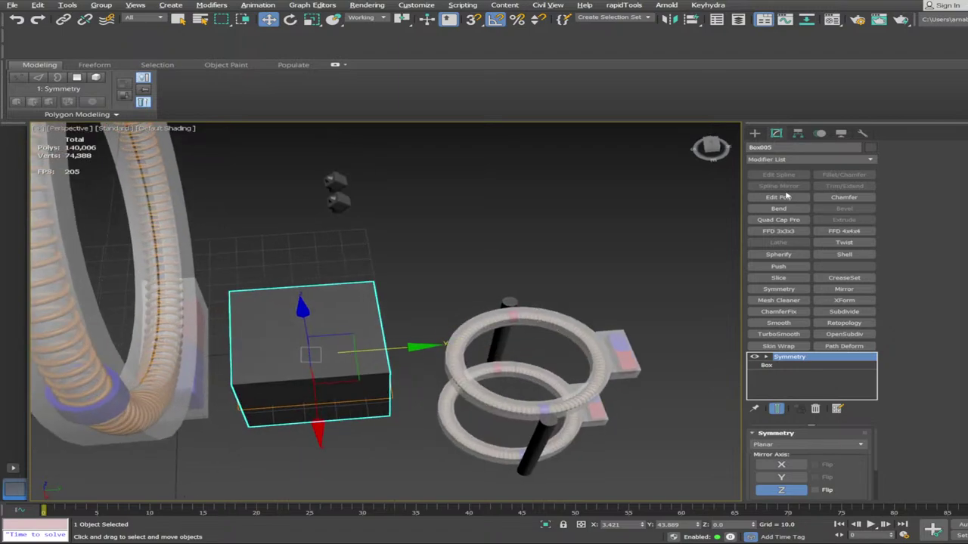
left_click(781, 198)
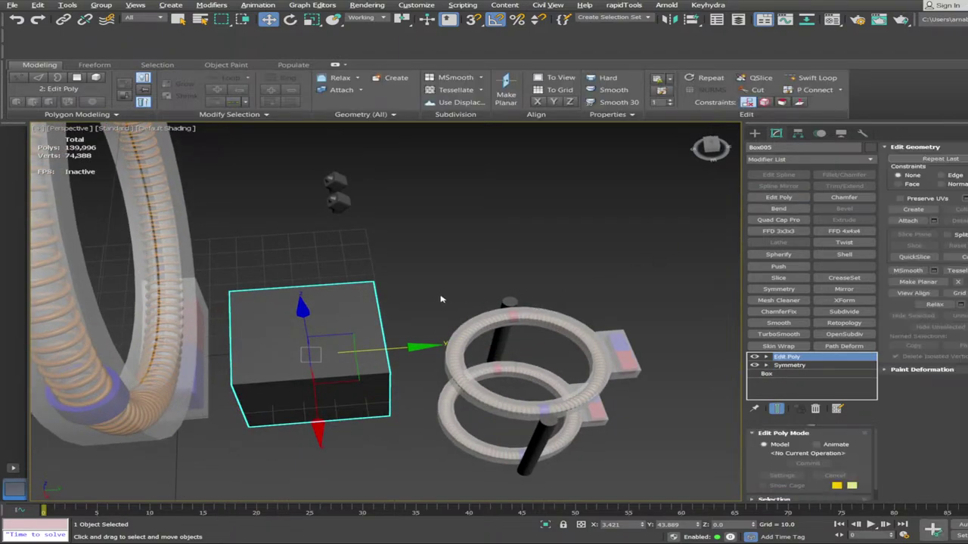
Scale the new box to about 132% along Y and flatten it to about 16.5% along Z
key("r")
mouse_move(283, 333)
middle_mouse_down("alt")
mouse_move(294, 319)
mouse_move(267, 341)
middle_mouse_up("alt")
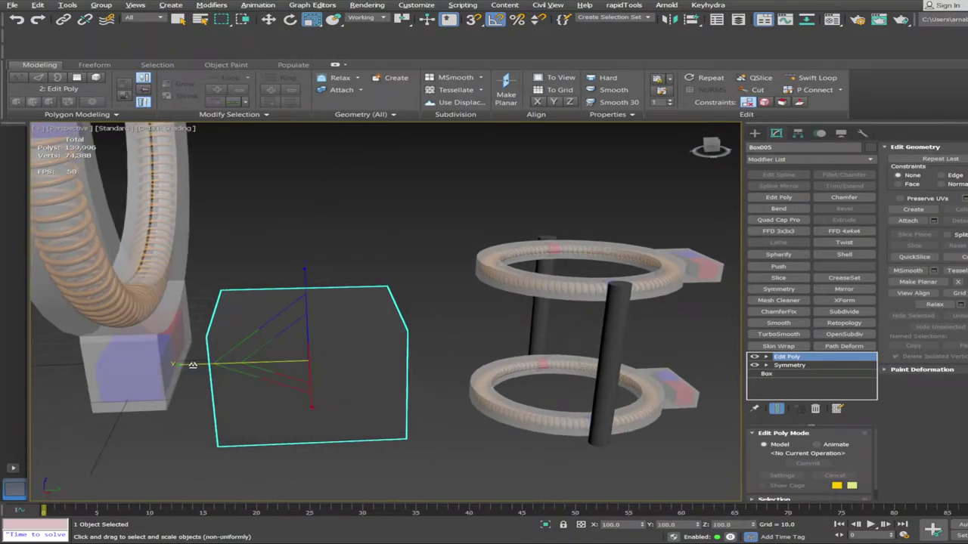
left_click_drag(194, 366, 185, 362)
middle_click_drag(184, 363, 191, 340, "alt")
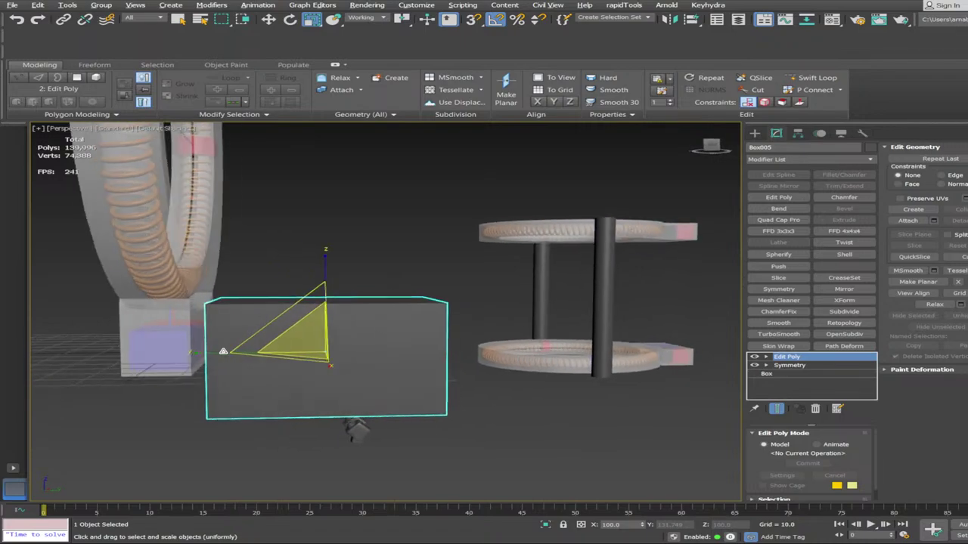
scroll(347, 287, "up", 2)
left_click_drag(326, 266, 291, 416)
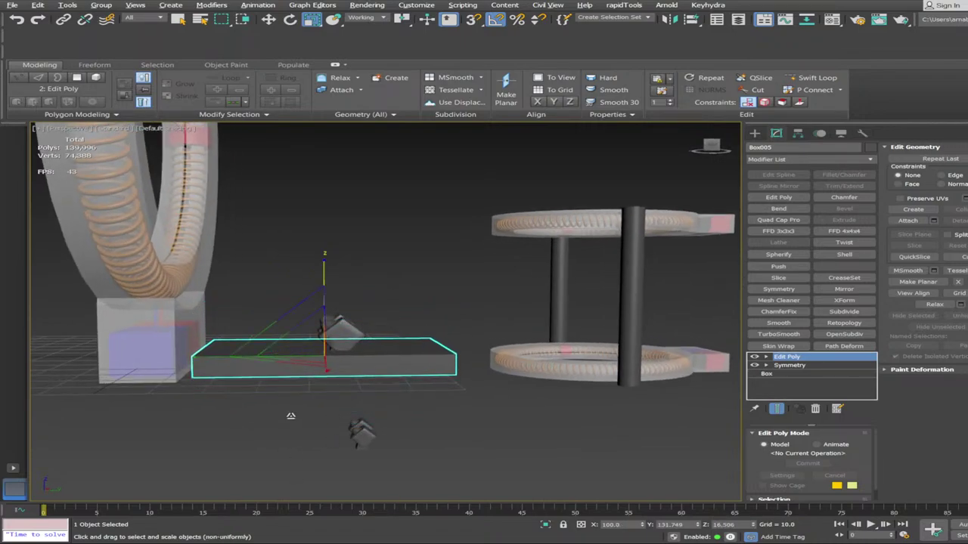
middle_click_drag(311, 369, 301, 352, "alt")
scroll(320, 359, "up", 2)
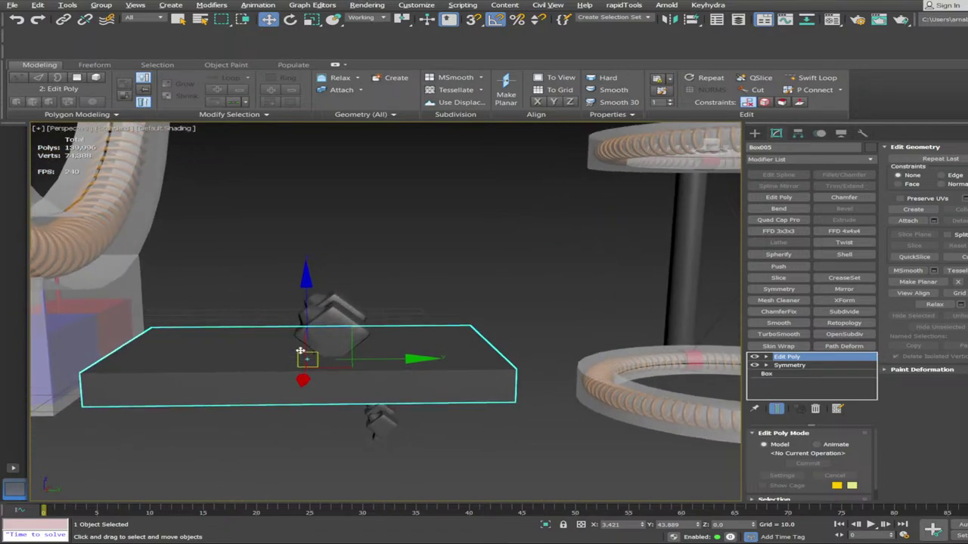
left_click_drag(308, 322, 311, 506)
middle_click_drag(310, 386, 371, 303, "alt")
key("ctrl+z")
Select the two small knobbed boxes and raise them along Z onto the flattened slab
left_click(336, 315)
left_click(371, 303, "ctrl")
left_click_drag(335, 268, 337, 255)
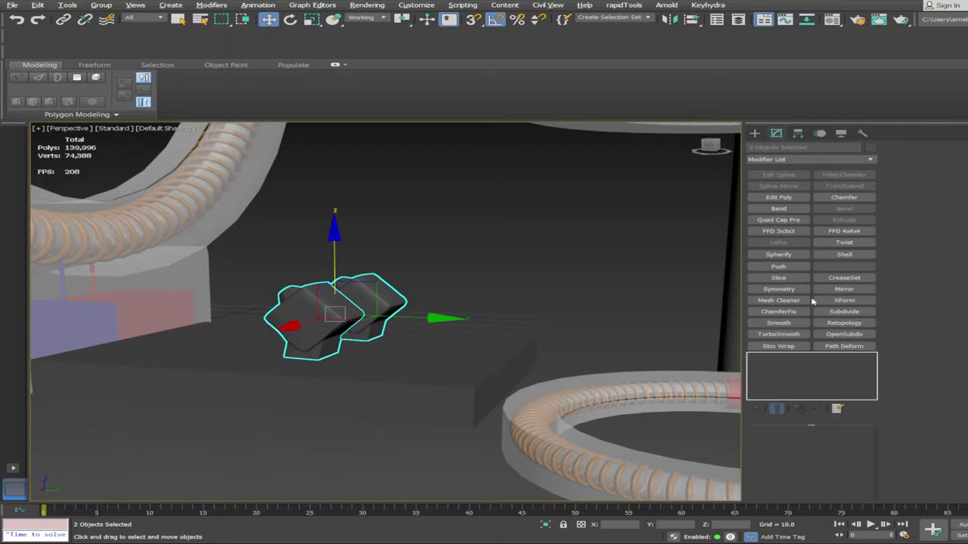
Hide the flattened slab beneath the two small boxes
middle_click_drag(665, 378, 630, 268, "alt")
scroll(465, 355, "up", 3)
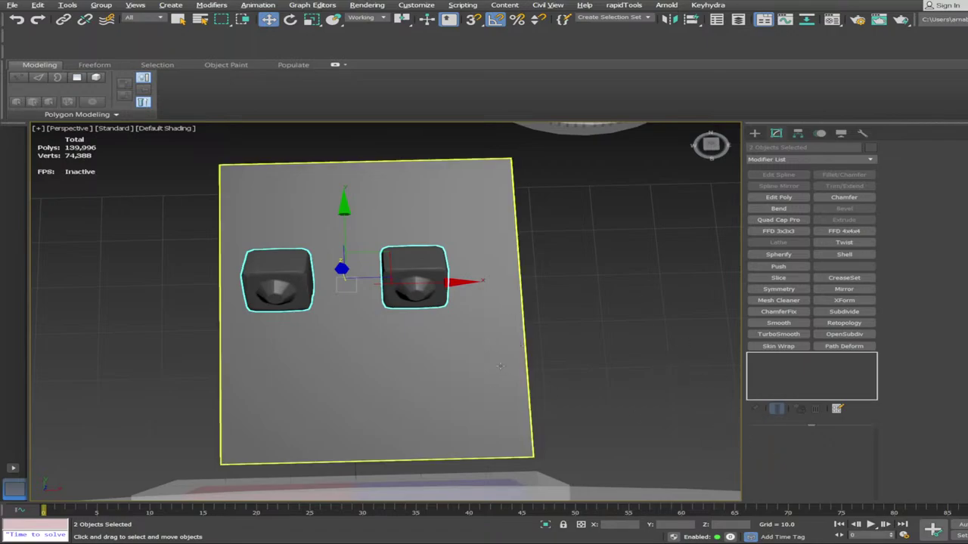
left_click(489, 391)
key("Delete")
Move the small box at X 10 to X 0 beside its neighbour, and place a copy of it at X 10
left_click(417, 291)
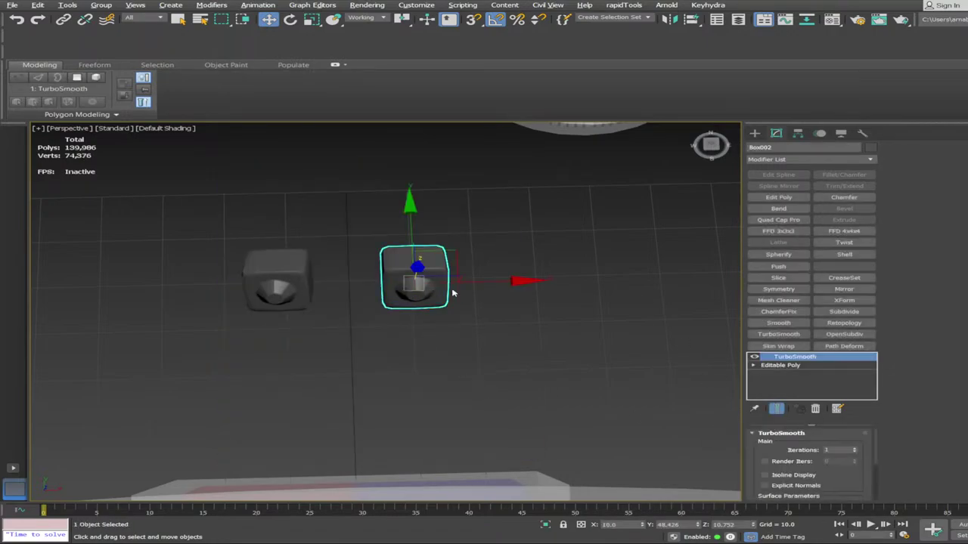
left_click_drag(413, 283, 350, 327)
key("s")
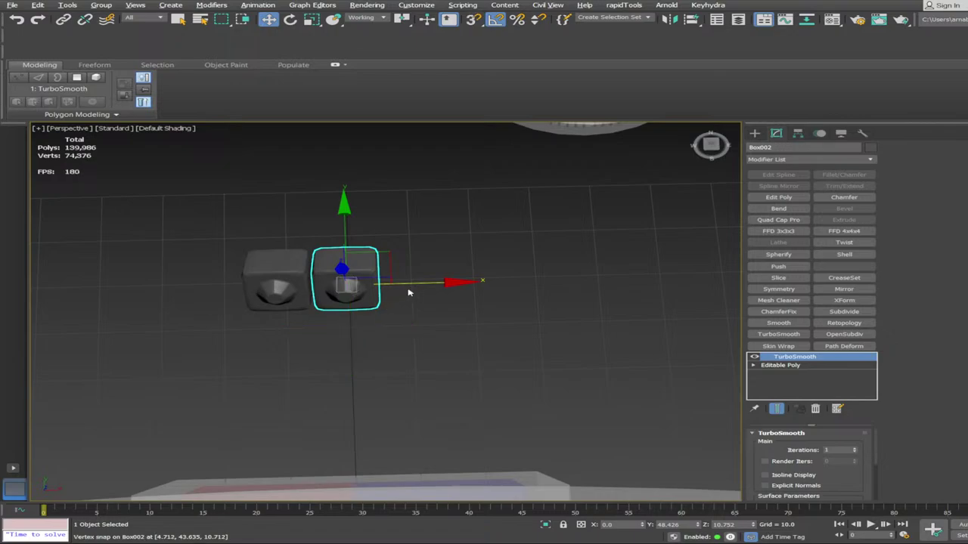
mouse_move(413, 284)
left_mouse_down("shift")
mouse_move(479, 283)
mouse_move(460, 309)
mouse_move(406, 330)
mouse_move(415, 330)
left_mouse_up("shift")
left_click(564, 330)
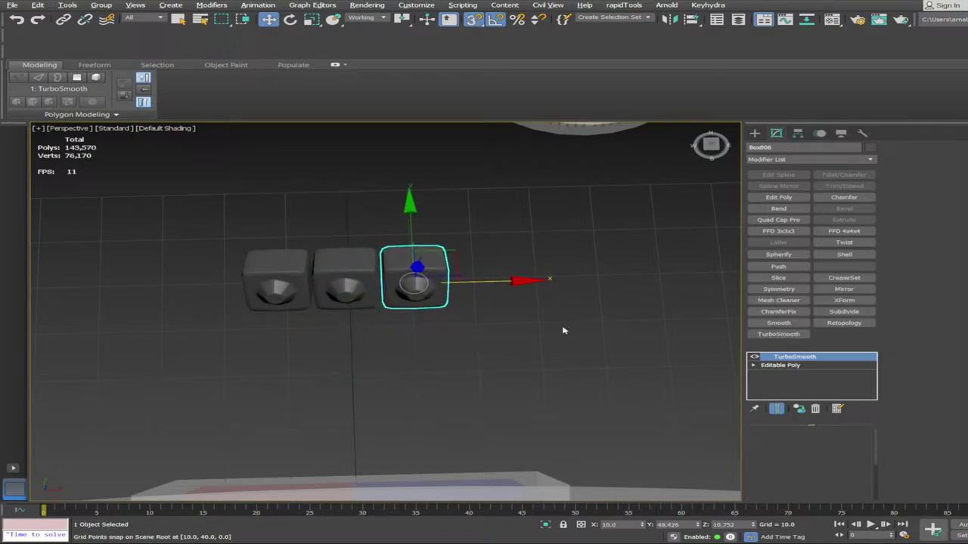
Colour the three small boxes red at X -10, green at X 0 and blue at X 10
left_click(303, 287)
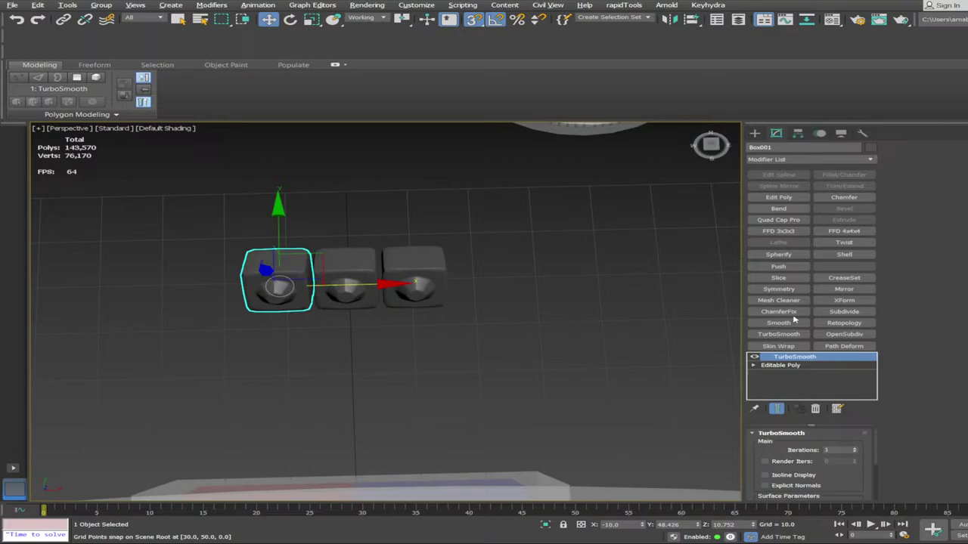
left_click(364, 271)
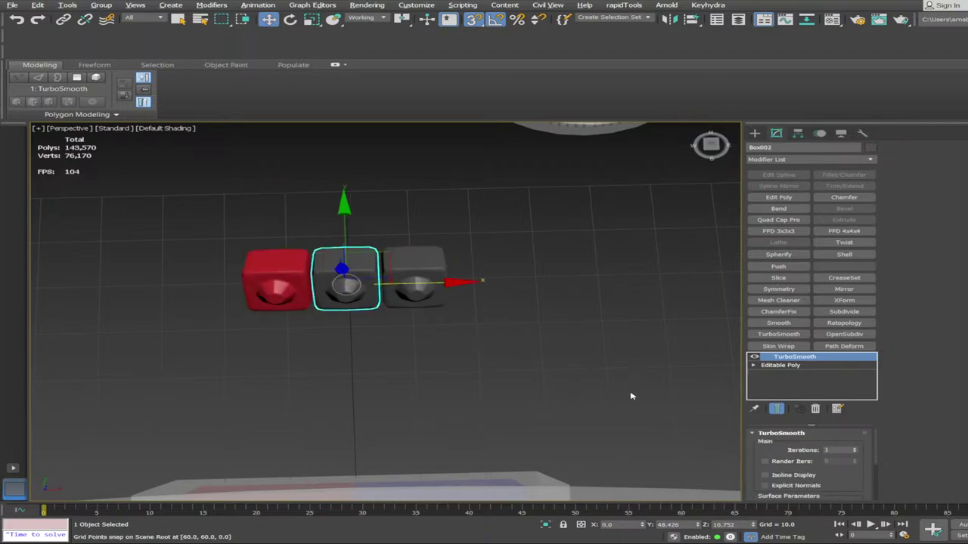
left_click(741, 453)
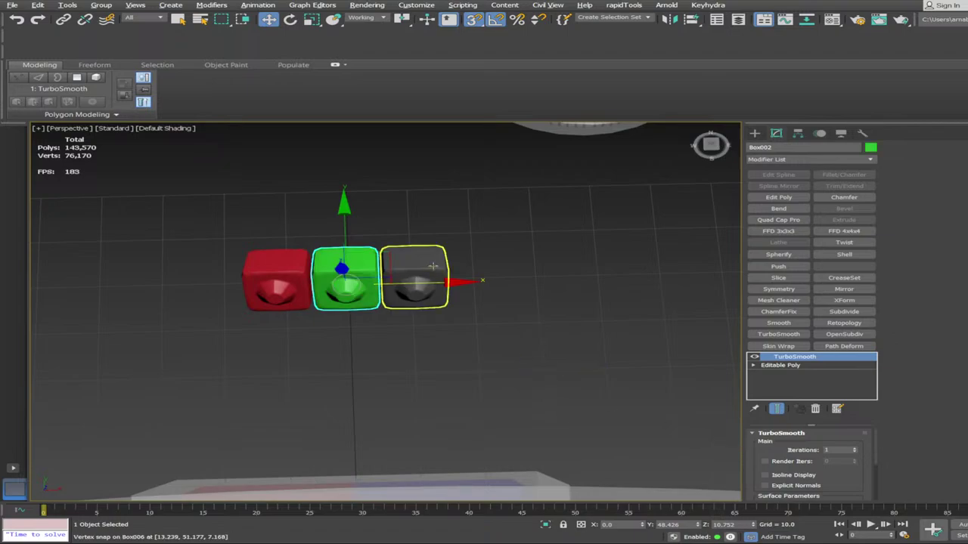
left_click(429, 266)
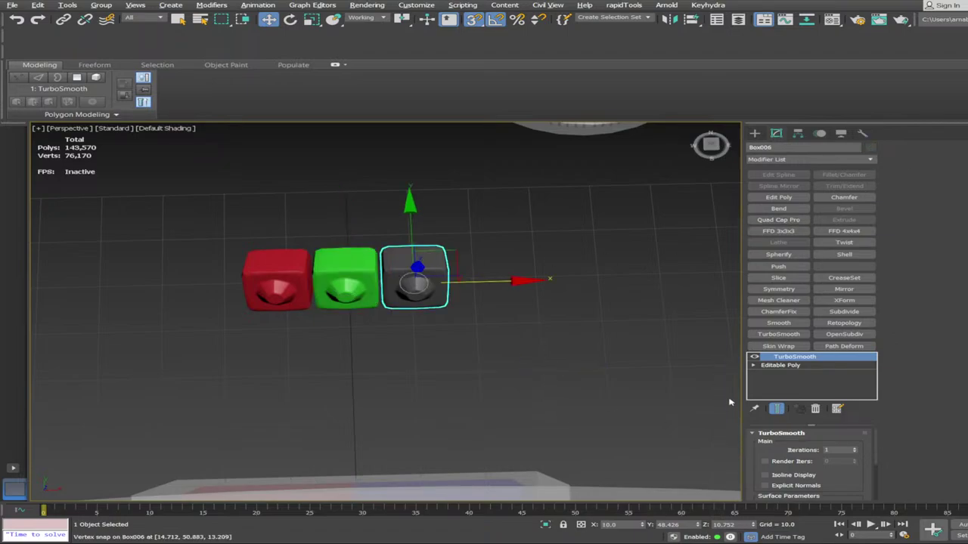
left_click(738, 453)
left_click(548, 337)
Centre the slab at X 0 beneath the three coloured boxes
middle_click_drag(535, 324, 546, 333, "alt")
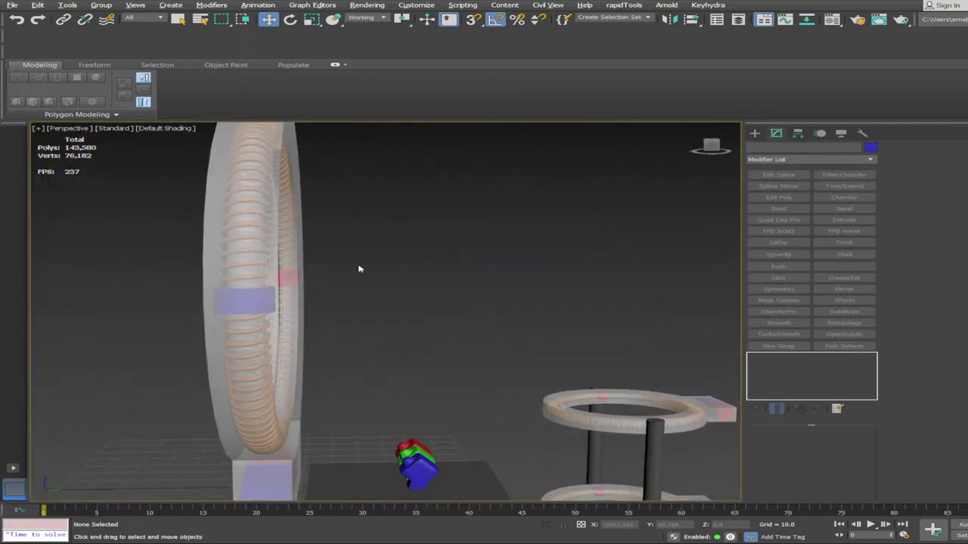
left_click(261, 337)
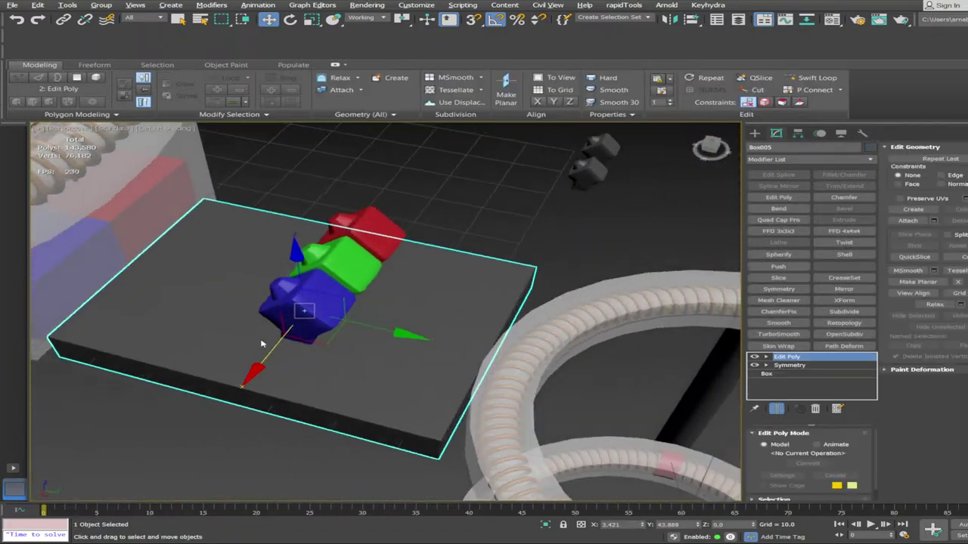
middle_click_drag(267, 339, 308, 347, "alt")
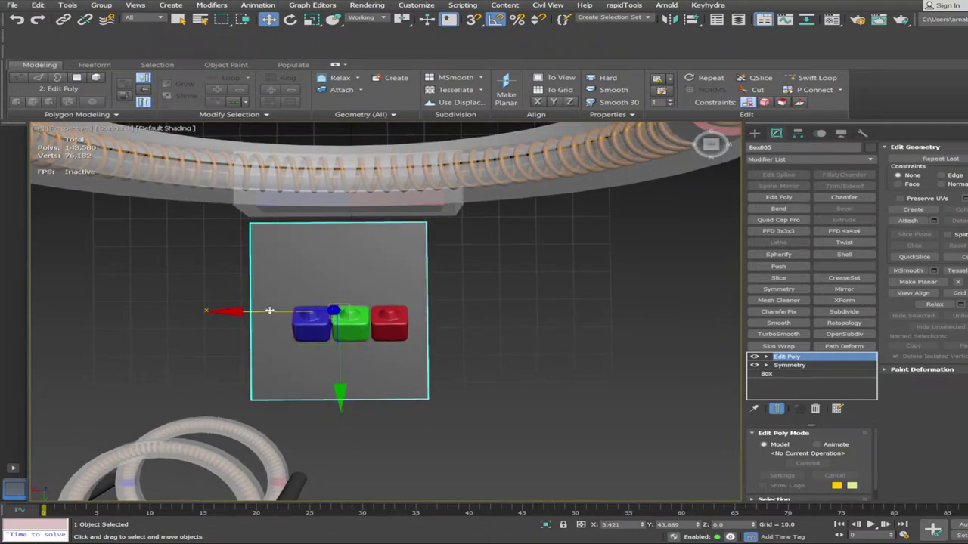
mouse_move(269, 310)
left_mouse_down()
mouse_move(287, 337)
mouse_move(345, 272)
mouse_move(347, 246)
left_mouse_up()
key("s")
key("s")
middle_click_drag(218, 359, 304, 363, "alt")
scroll(332, 386, "down", 3)
scroll(302, 326, "up", 1)
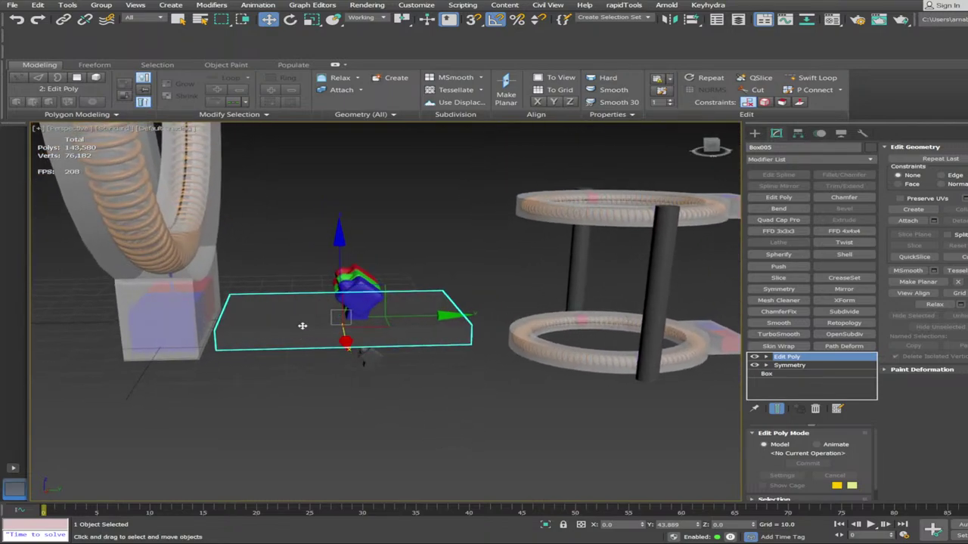
Try to raise the slab's top polygon along Z to about 19 and inset it
scroll(303, 325, "up", 2)
key("4")
left_click(302, 331)
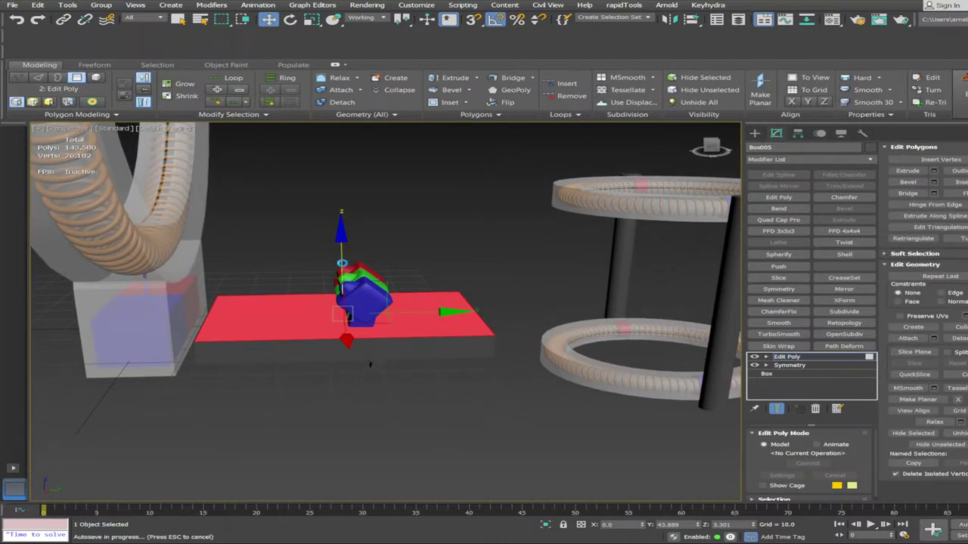
left_click_drag(343, 256, 361, 211)
key("ctrl+z")
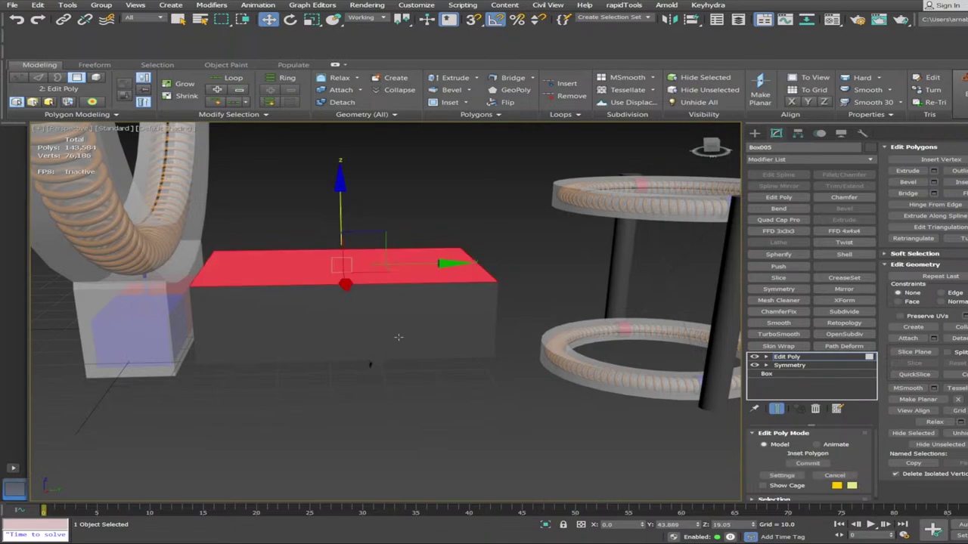
Select all polygons of the raised slab, clear the selection and reselect only its top polygon
key("ctrl+a")
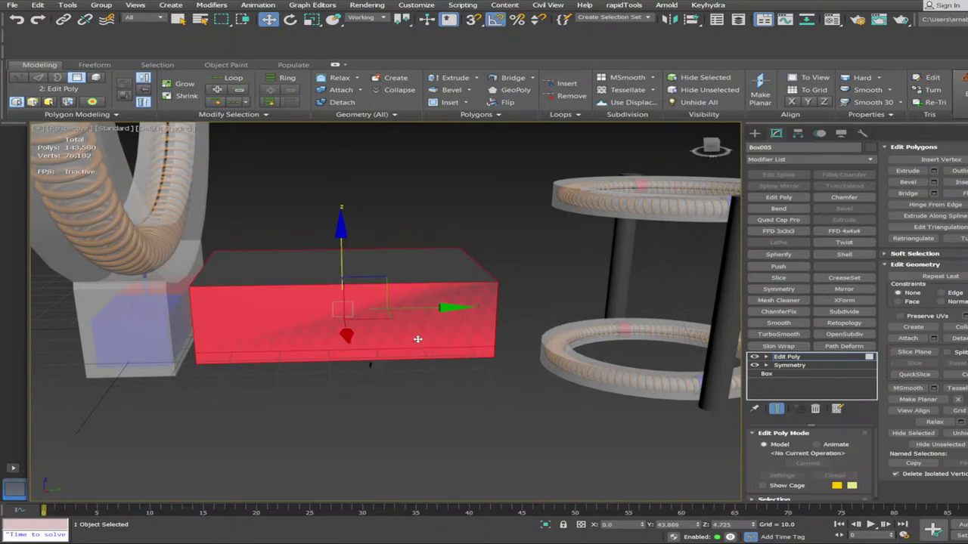
left_click(419, 404)
key("ctrl+a")
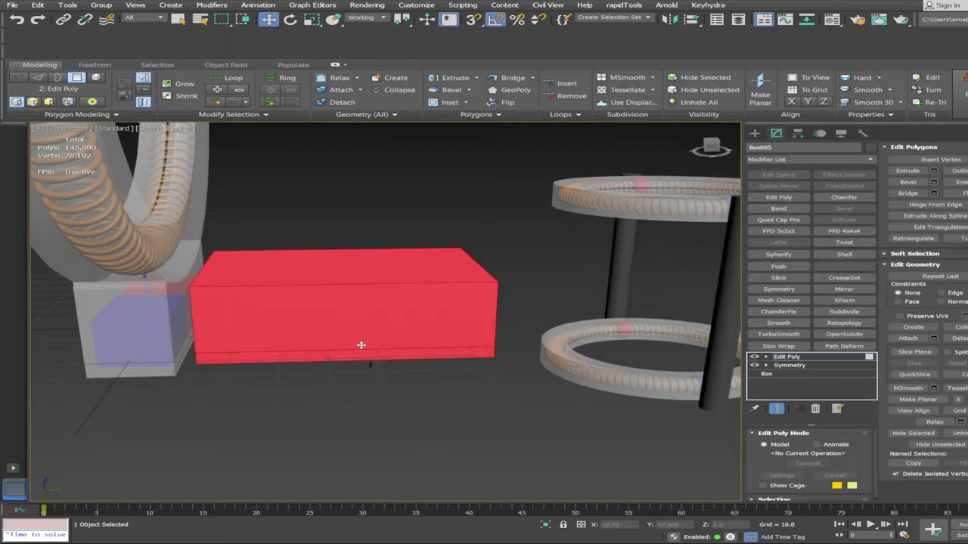
left_click(393, 451)
left_click(319, 274)
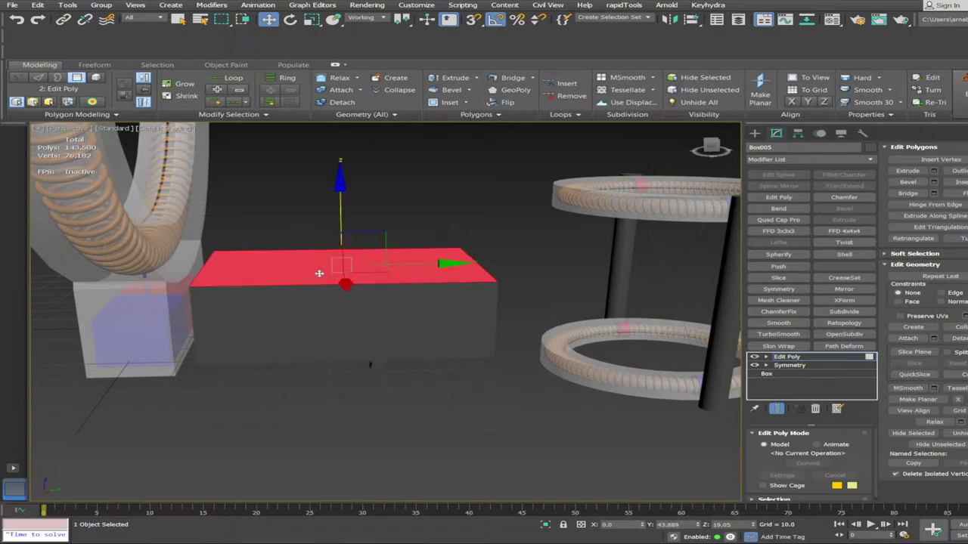
Turn on edged-face display and undo the raising of the slab's top polygon
key("F4")
key("ctrl+z")
key("ctrl+z")
key("ctrl+z")
key("ctrl+z")
key("ctrl+z")
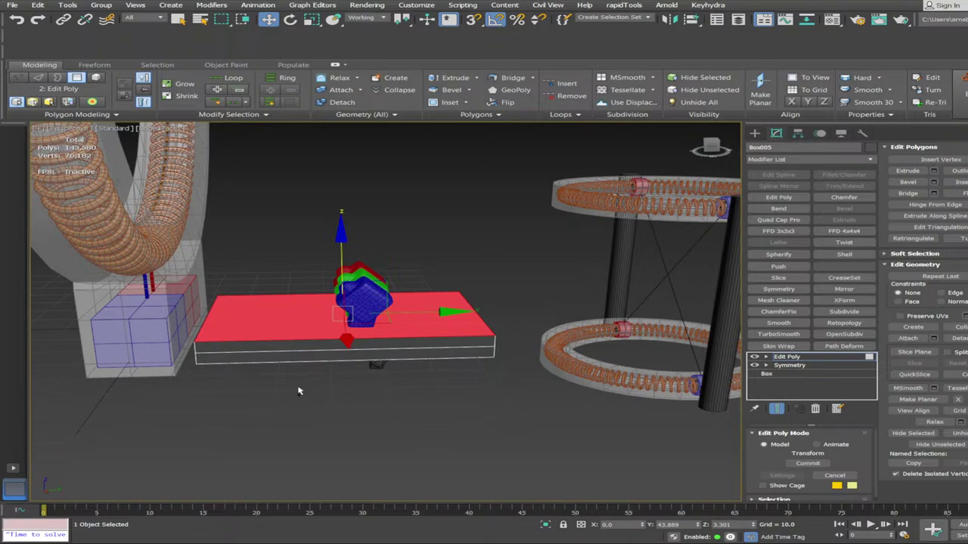
Raise the slab's top polygon along Z to about 19.9 and inset it to leave a narrow rim
left_click_drag(336, 263, 361, 205)
key("i")
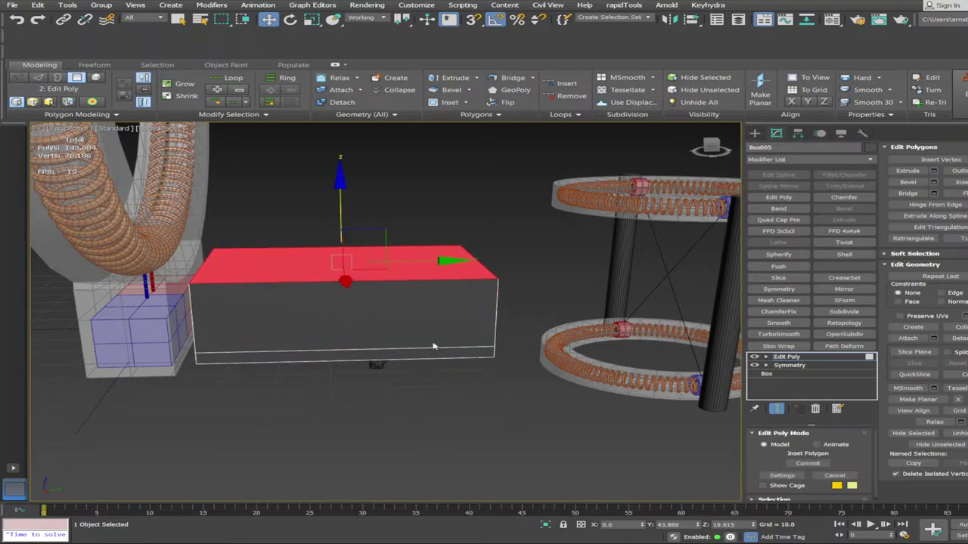
scroll(371, 330, "up", 3)
middle_click_drag(370, 330, 327, 340, "alt")
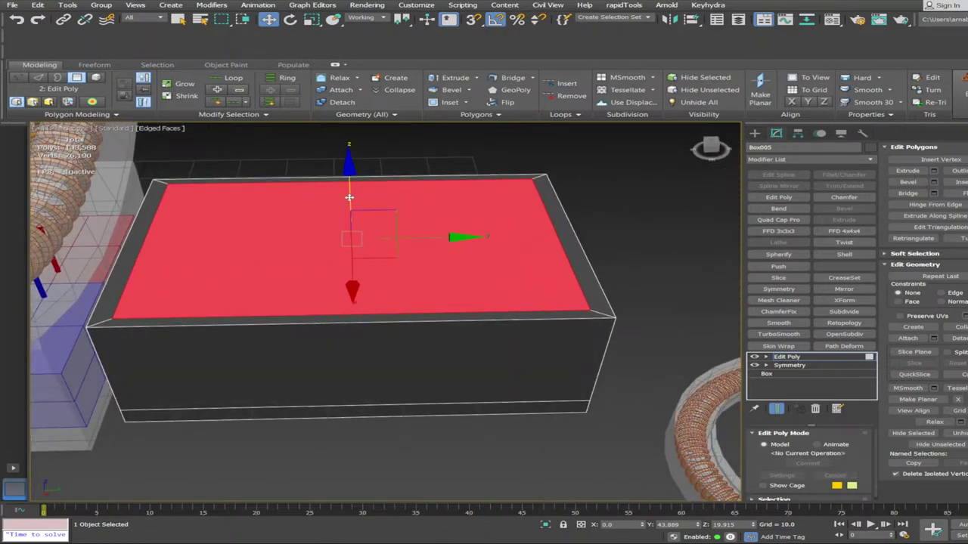
left_click_drag(350, 197, 352, 217)
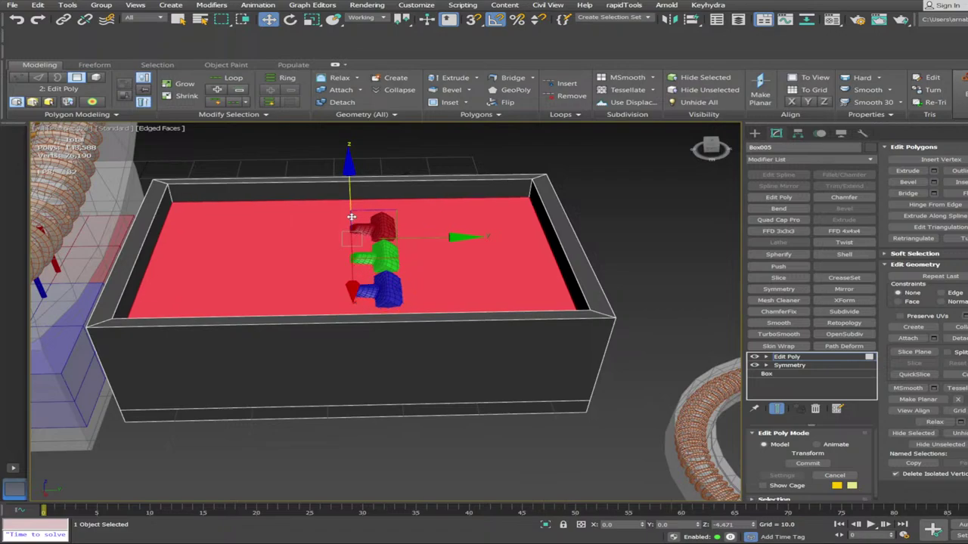
right_click(352, 217)
key("e")
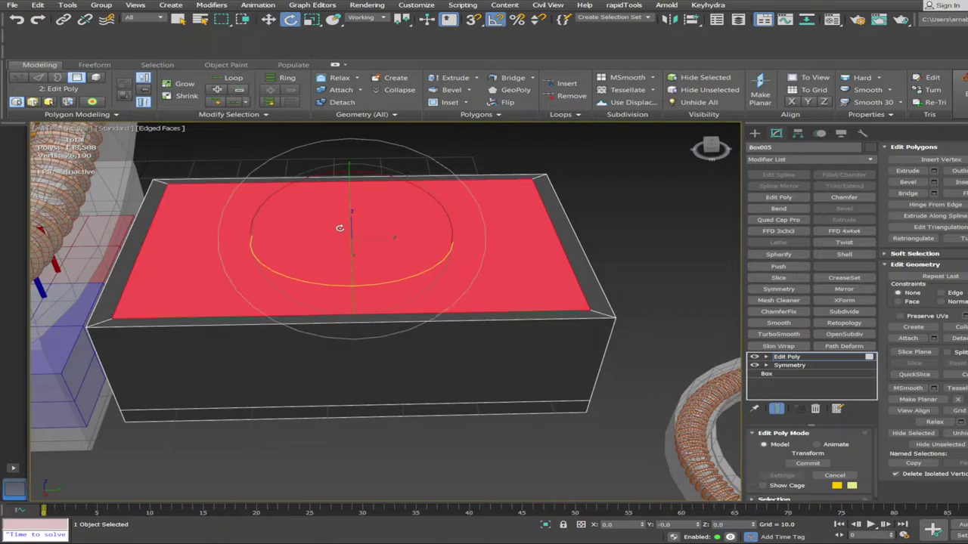
key("t")
key("p")
Scale the inset top polygon to 34% along Y and make the slab see-through
key("r")
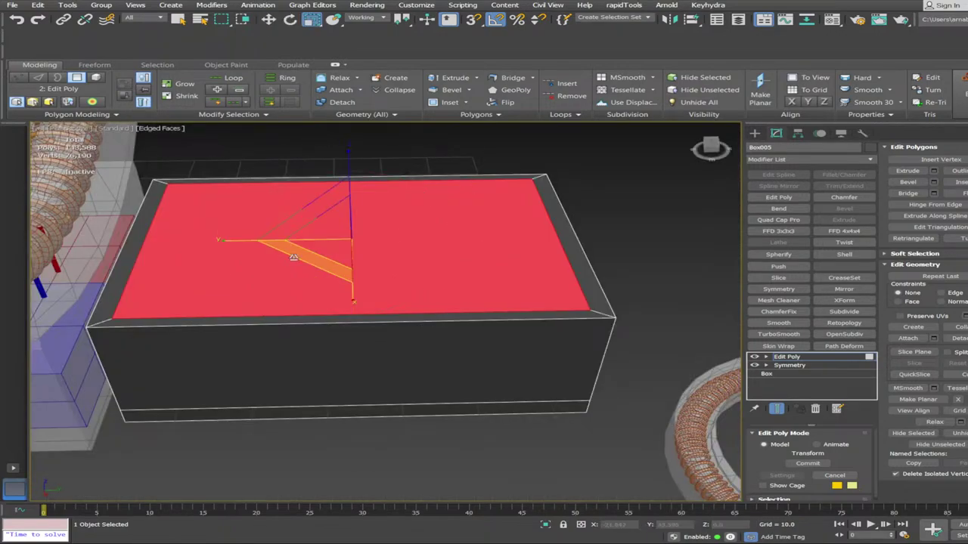
left_click_drag(233, 243, 307, 264)
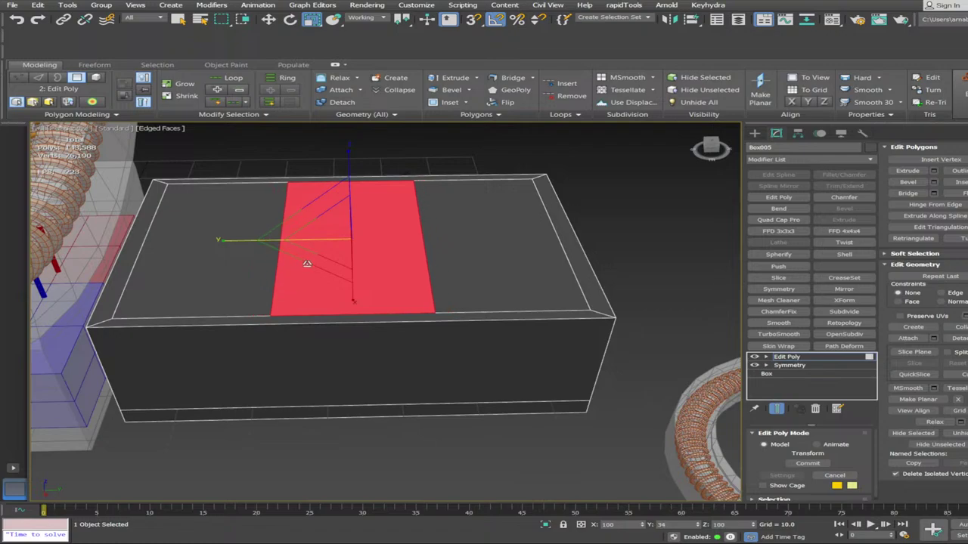
key("alt+x")
middle_click_drag(298, 282, 283, 299, "alt")
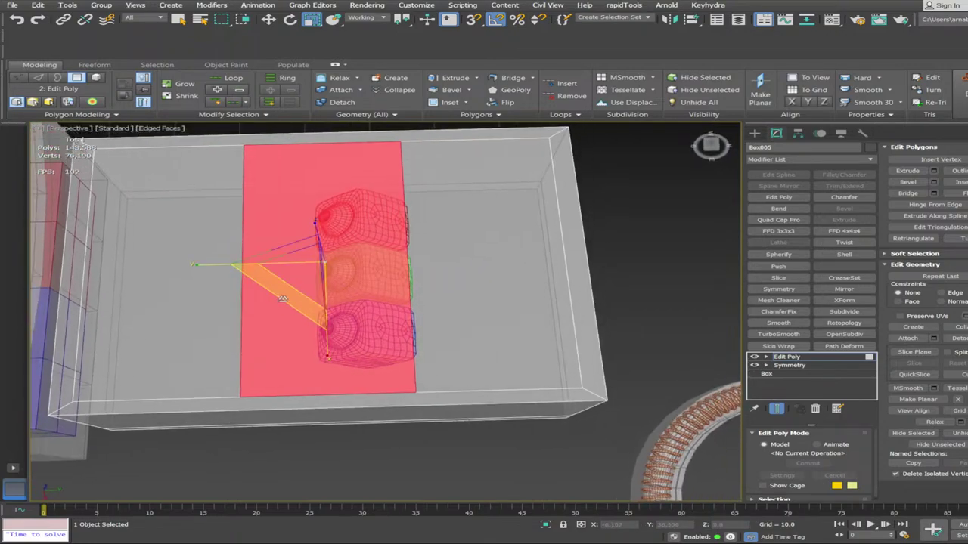
Move the narrowed top polygon along Y to about 43.0 and inset it again
key("w")
left_click_drag(408, 260, 446, 264)
middle_click_drag(445, 269, 411, 237, "alt")
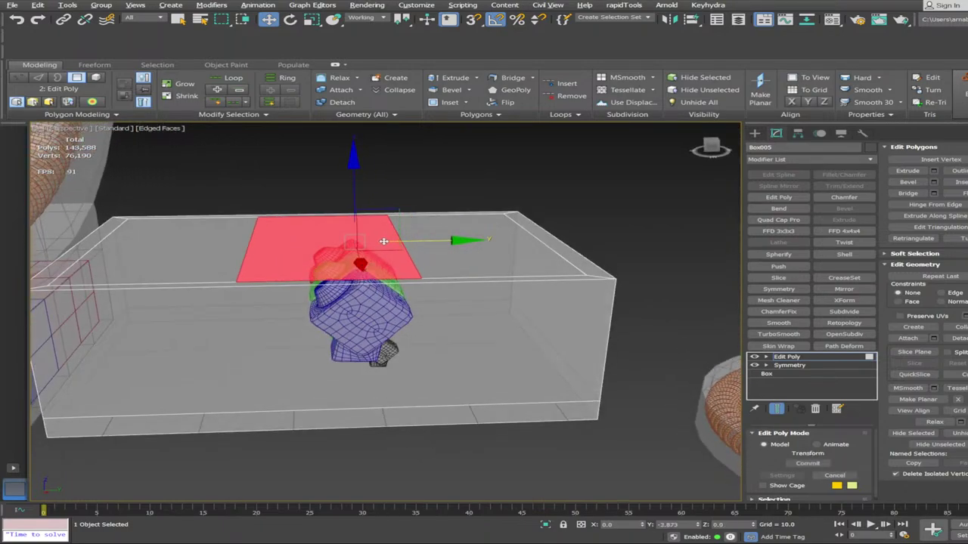
left_click_drag(377, 248, 394, 352)
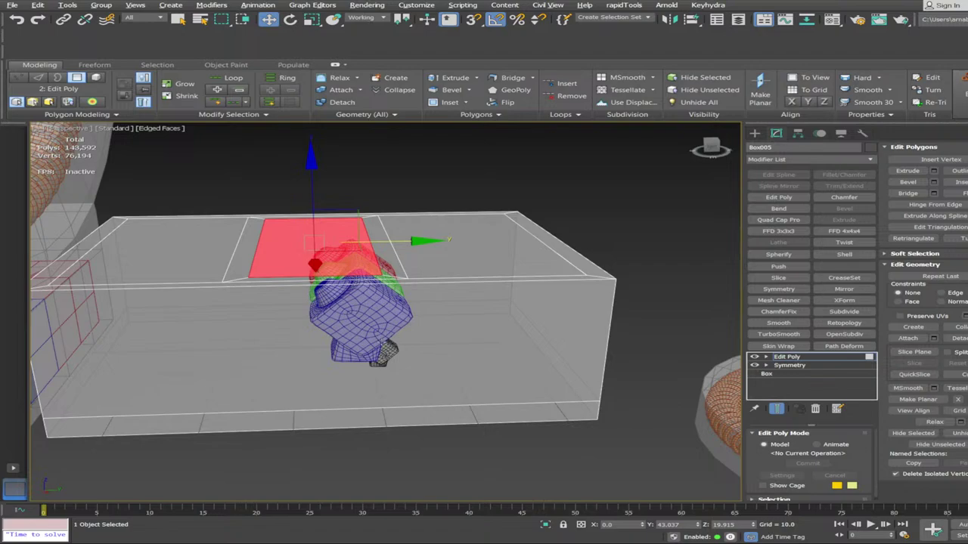
Delete the inner top polygon to open a window over the coloured boxes, and turn off the slab's see-through display
key("Delete")
scroll(366, 326, "down", 2)
key("alt+x")
middle_click_drag(363, 327, 362, 395, "alt")
scroll(343, 379, "down", 4)
scroll(321, 383, "up", 3)
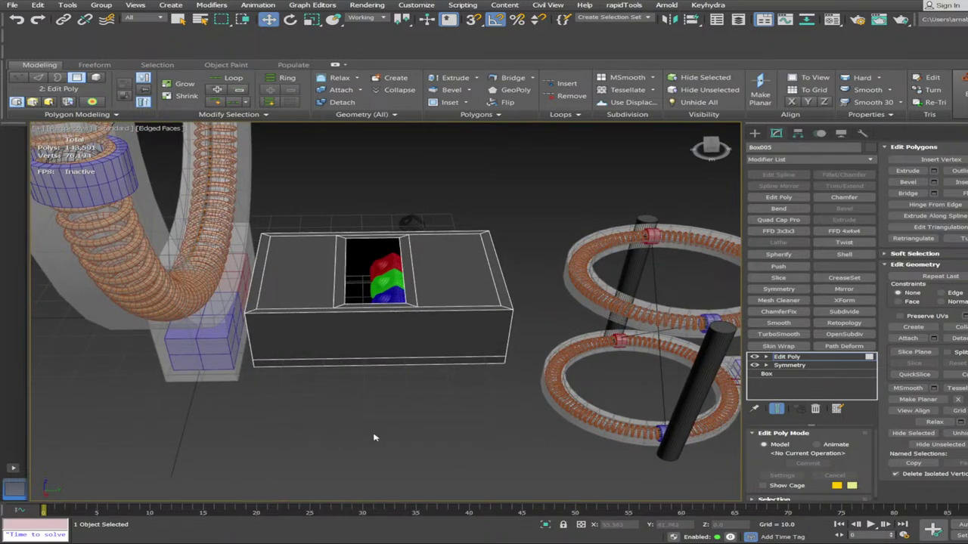
Collapse the slab to an editable poly and move it with the three coloured boxes along Y against the large ring's base
key("alt+c")
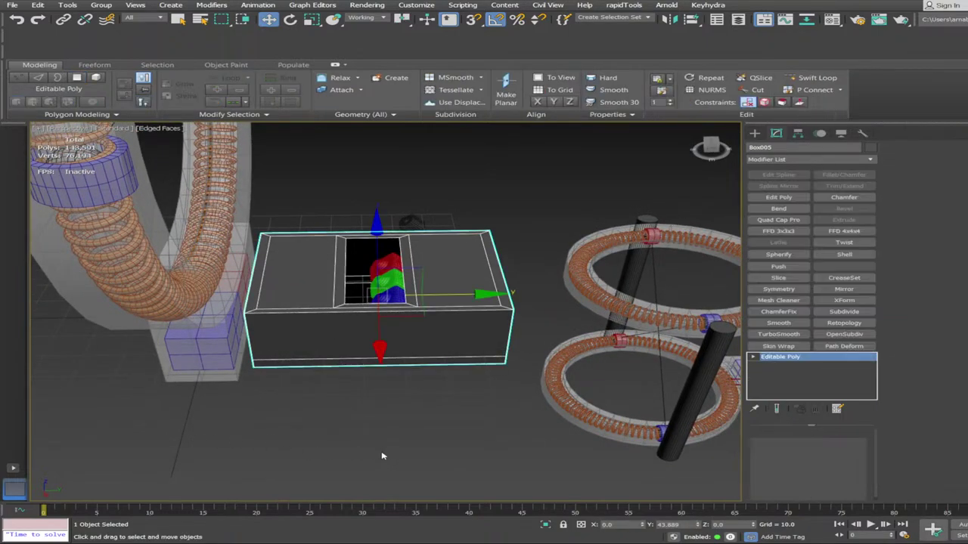
mouse_move(336, 268)
middle_mouse_down("alt")
mouse_move(356, 268)
mouse_move(327, 284)
middle_mouse_up("alt")
left_click_drag(326, 285, 438, 411)
middle_click_drag(439, 411, 431, 324, "alt")
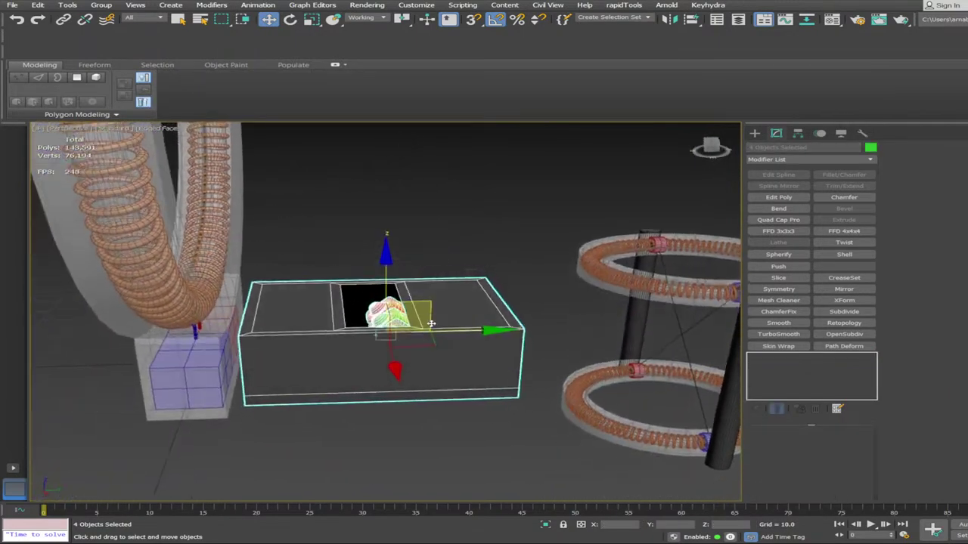
left_click_drag(437, 331, 435, 331)
middle_click_drag(436, 331, 326, 397, "alt")
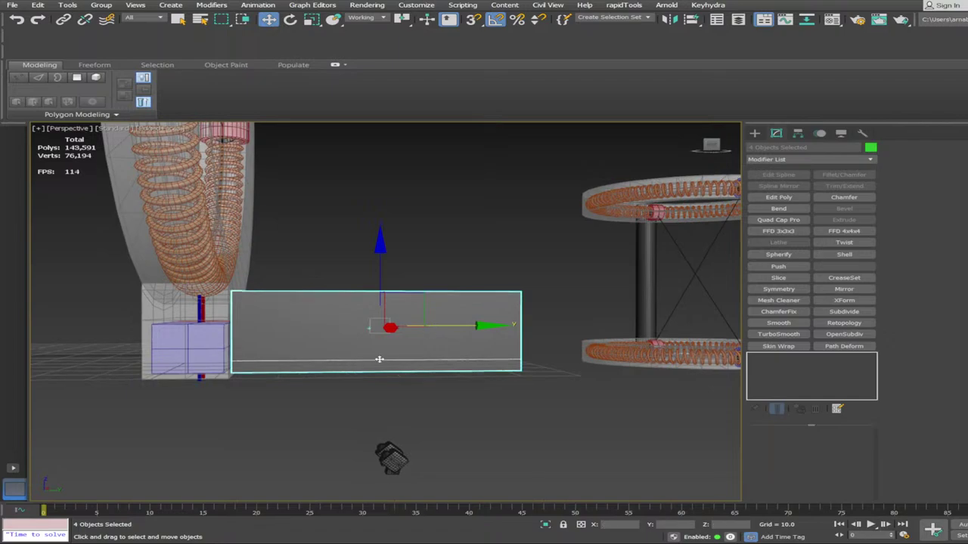
Select the slab alone and lower it slightly along Z beside the large ring's base
middle_click_drag(380, 359, 373, 367, "alt")
left_click(354, 404)
left_click(182, 352)
left_click(259, 457)
middle_click_drag(259, 458, 300, 413, "alt")
left_click(364, 344)
middle_click_drag(365, 344, 437, 311, "alt")
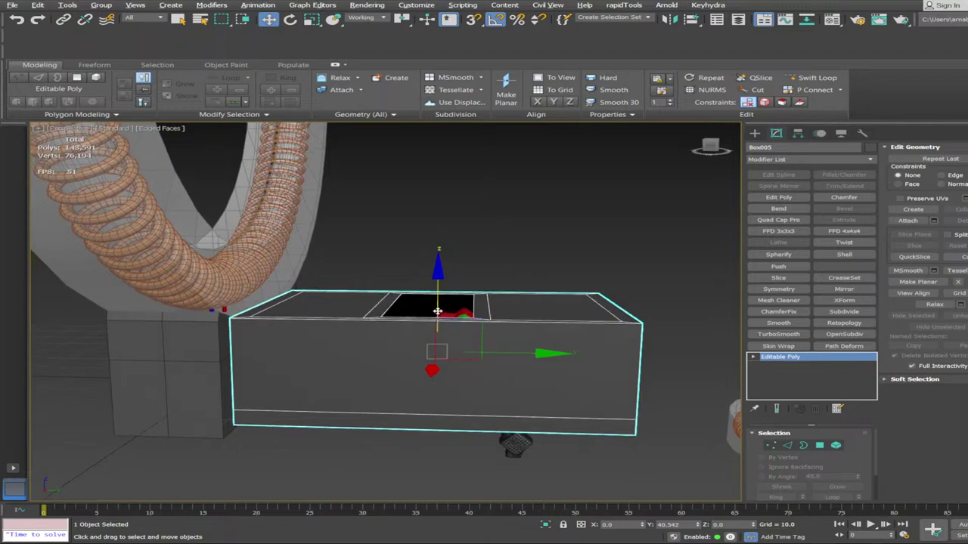
left_click_drag(438, 311, 437, 318)
Select the red and blue rods inside the large ring's base and raise them slightly along Z
middle_click_drag(437, 319, 212, 366, "alt")
left_click(371, 420)
left_click(219, 361)
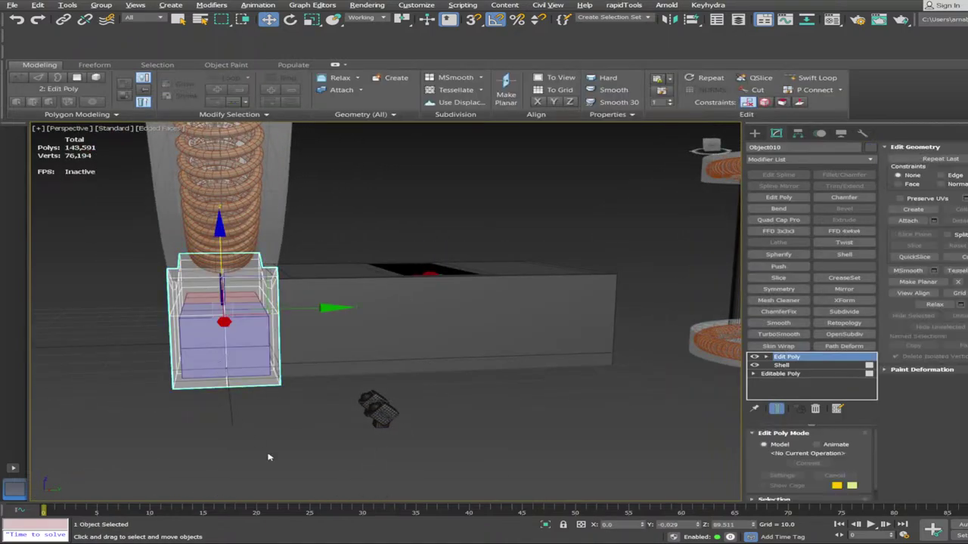
middle_click_drag(267, 456, 298, 428, "alt")
left_click_drag(297, 428, 223, 372)
middle_click_drag(223, 373, 293, 362, "alt")
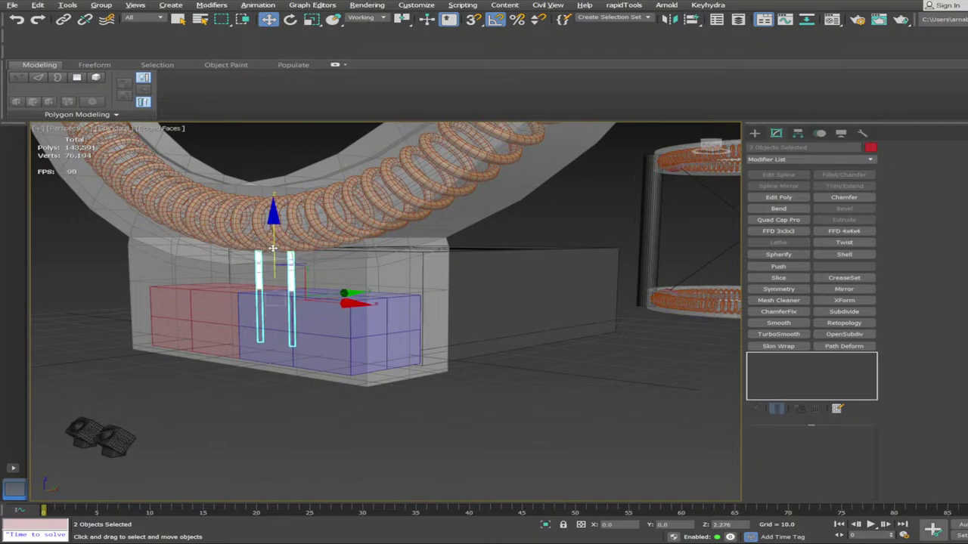
left_click_drag(278, 220, 278, 218)
Copy the two rods rotated -90 degrees about X, lower the copies and shift them along Y toward the slab
middle_click_drag(405, 291, 332, 293, "alt")
key("e")
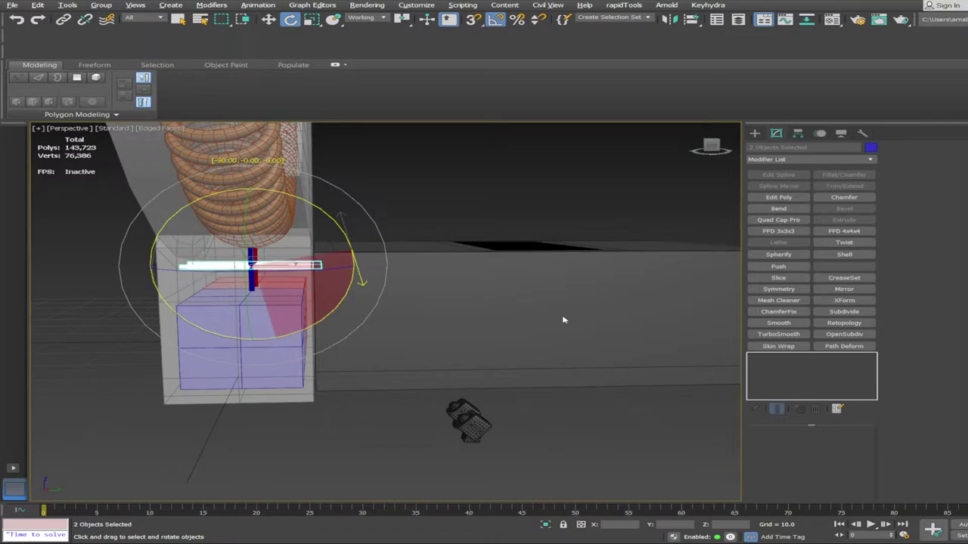
key("w")
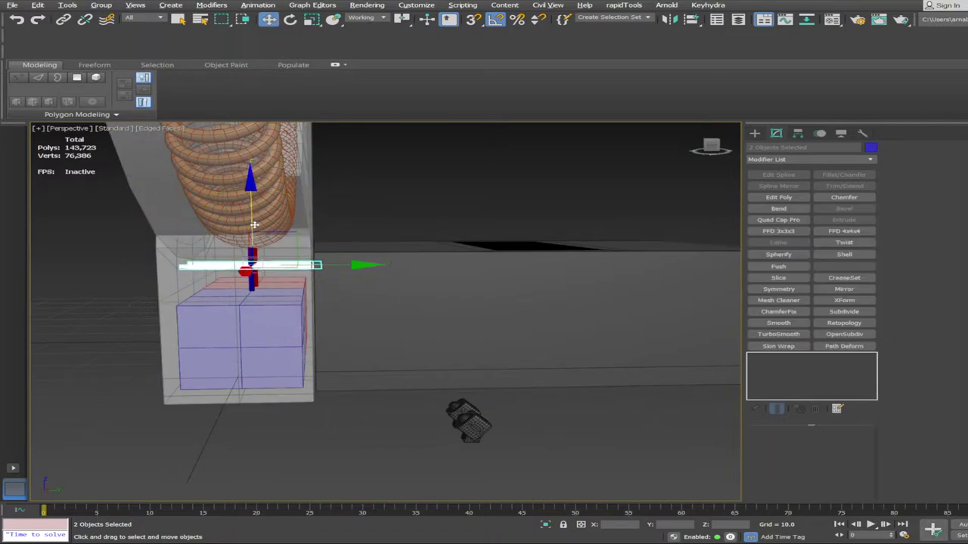
left_click_drag(254, 227, 267, 271)
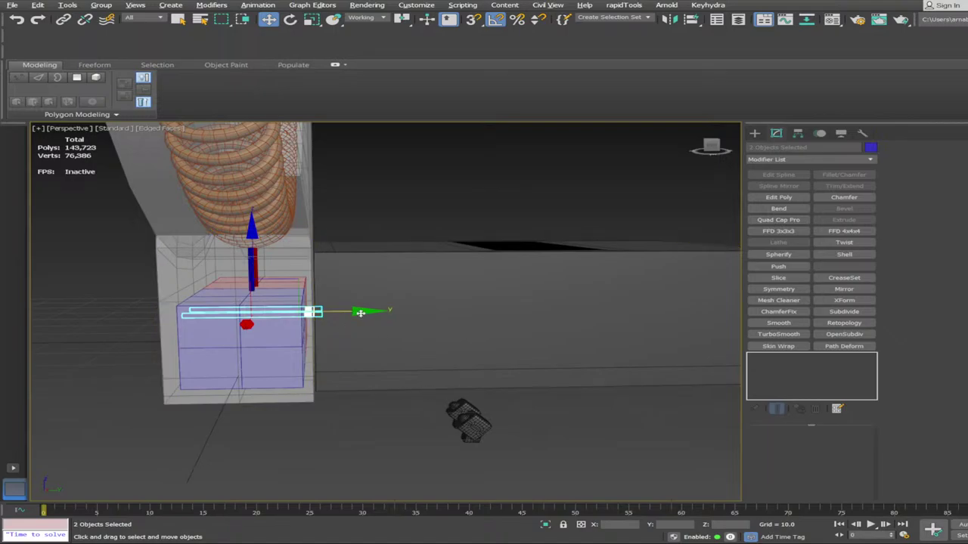
left_click_drag(421, 321, 425, 321)
middle_click_drag(425, 321, 408, 337, "alt")
left_click(622, 218)
scroll(423, 339, "down", 6)
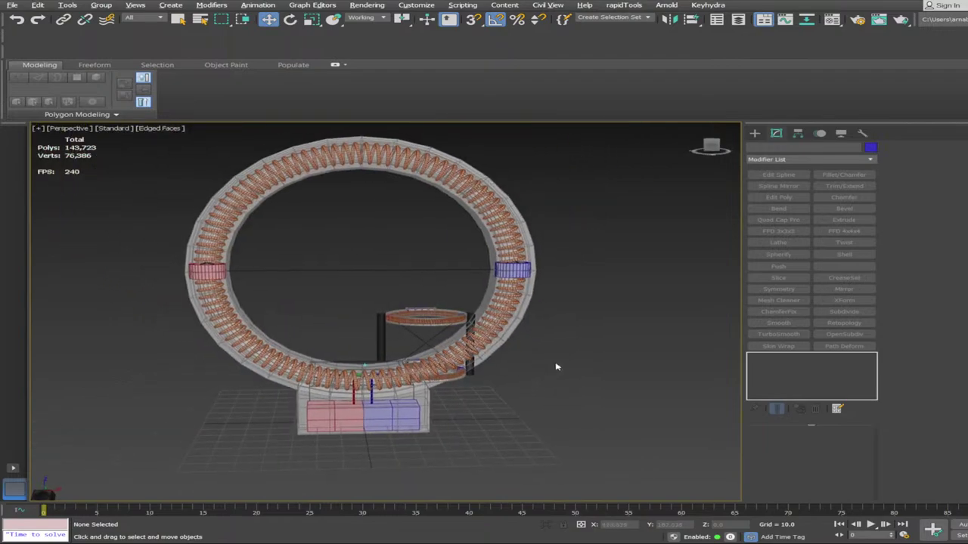
Select the whole double-ring frame assembly and move it along X to stand to the side of the large ring
middle_click_drag(555, 367, 517, 393, "alt")
middle_click_drag(335, 364, 424, 402, "alt")
middle_click_drag(446, 351, 394, 302, "alt")
left_click_drag(392, 301, 552, 461)
middle_click_drag(552, 461, 508, 442, "alt")
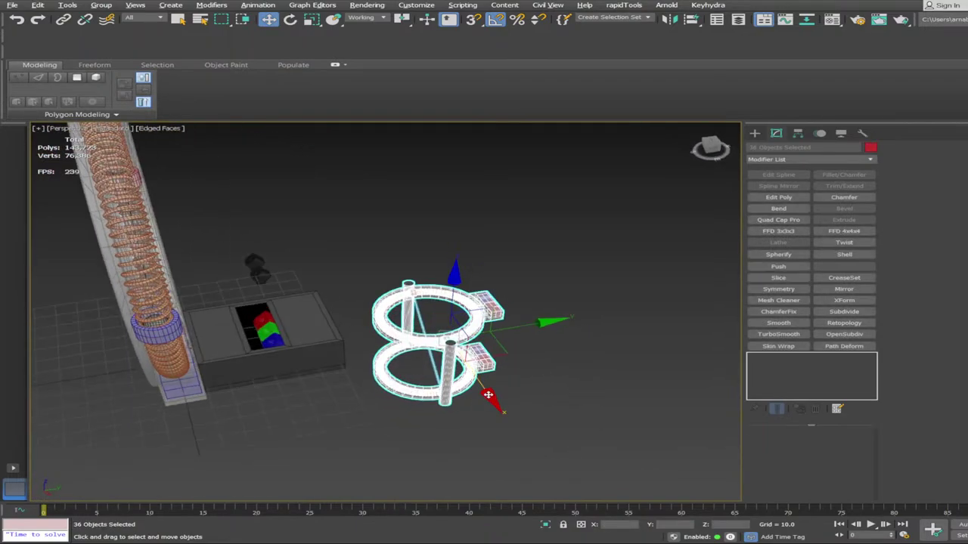
left_click_drag(487, 393, 518, 440)
middle_click_drag(564, 369, 467, 372, "alt")
scroll(529, 393, "down", 2)
middle_click_drag(360, 445, 497, 419)
left_click(413, 451)
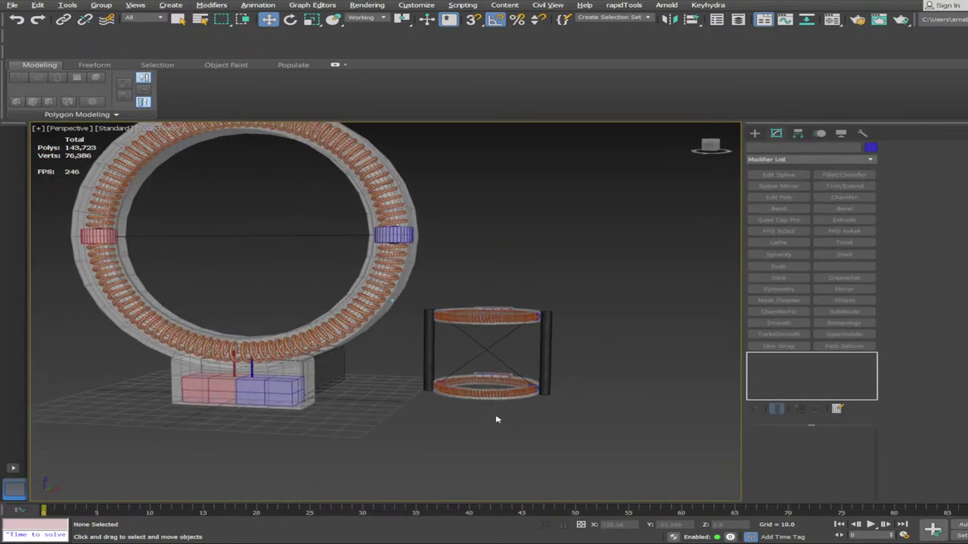
Select the two leftover grey knobbed boxes and delete them
scroll(484, 421, "down", 2)
middle_click_drag(217, 431, 310, 407)
left_click_drag(54, 371, 202, 461)
middle_click_drag(368, 454, 344, 382, "alt")
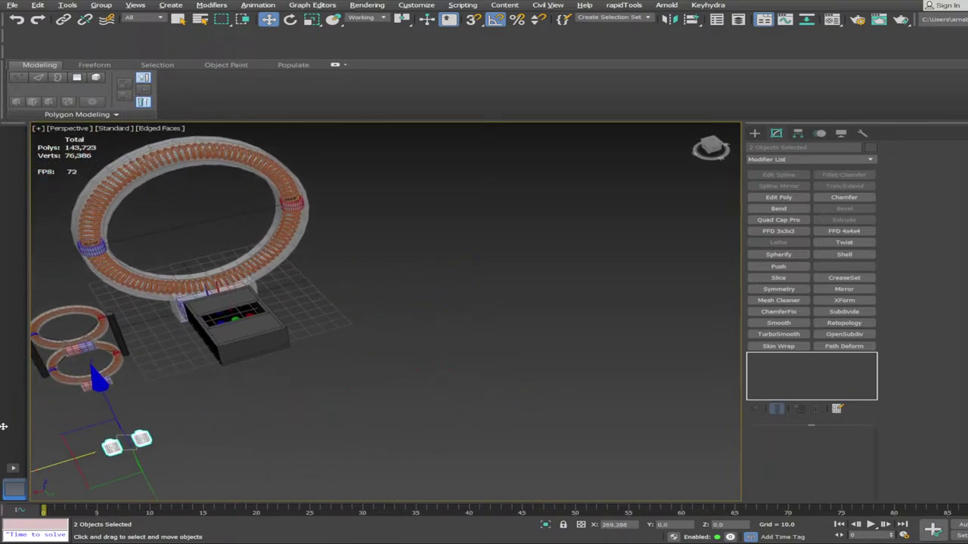
left_click_drag(4, 427, 31, 424)
middle_click_drag(45, 424, 418, 377, "alt")
key("Delete")
scroll(376, 347, "up", 2)
scroll(376, 347, "down", 3)
scroll(412, 365, "down", 1)
left_click(417, 377)
Examine the arrangement of the large ring, the slab with coloured boxes and the double-ring frame from several sides
middle_click_drag(383, 463, 393, 363, "alt")
left_click_drag(210, 274, 250, 314)
middle_click_drag(503, 367, 529, 325, "alt")
left_click(571, 270)
middle_click_drag(571, 270, 182, 226, "alt")
scroll(564, 270, "down", 3)
middle_click_drag(239, 264, 155, 172, "alt")
middle_click_drag(640, 370, 581, 415, "alt")
Create a spline text "Stereoscopic Holographic Home Display - Concept" with size 10 and place it on the grid in front of the base
left_click(754, 134)
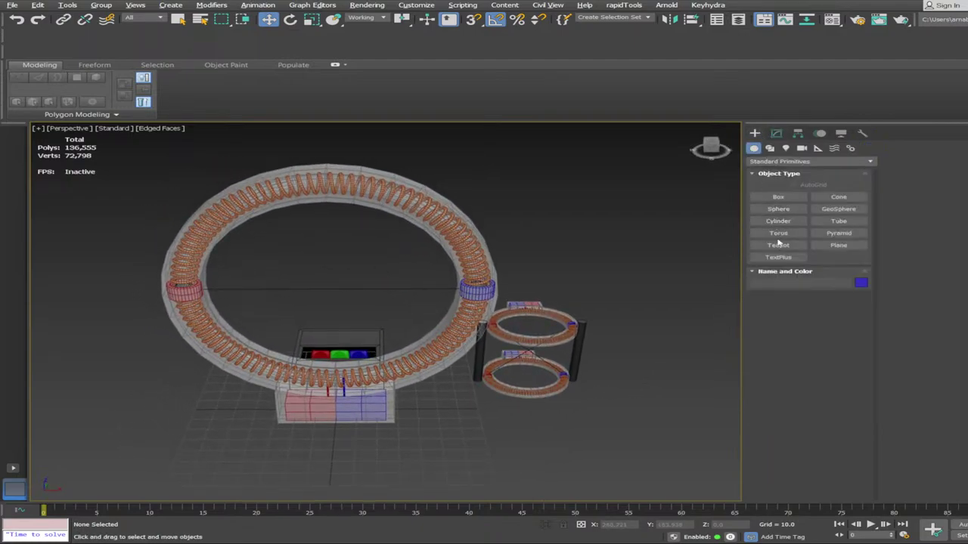
left_click(769, 148)
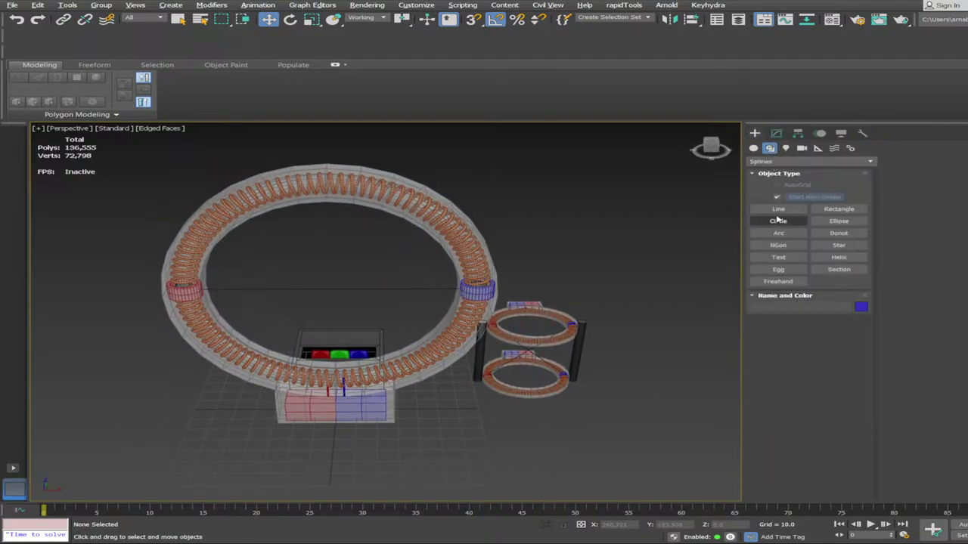
left_click(778, 257)
left_click_drag(811, 421, 631, 407)
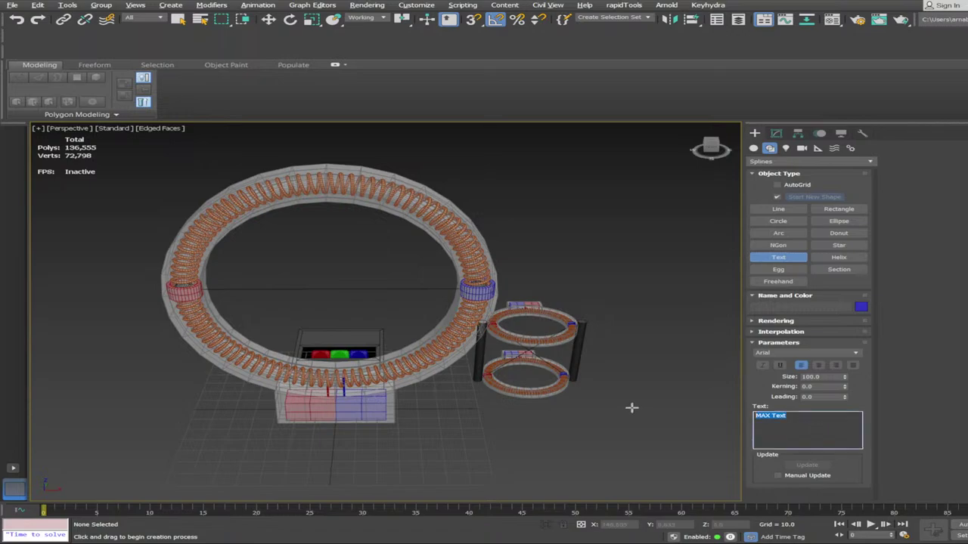
type("Stereoscopic Holo")
type("gr")
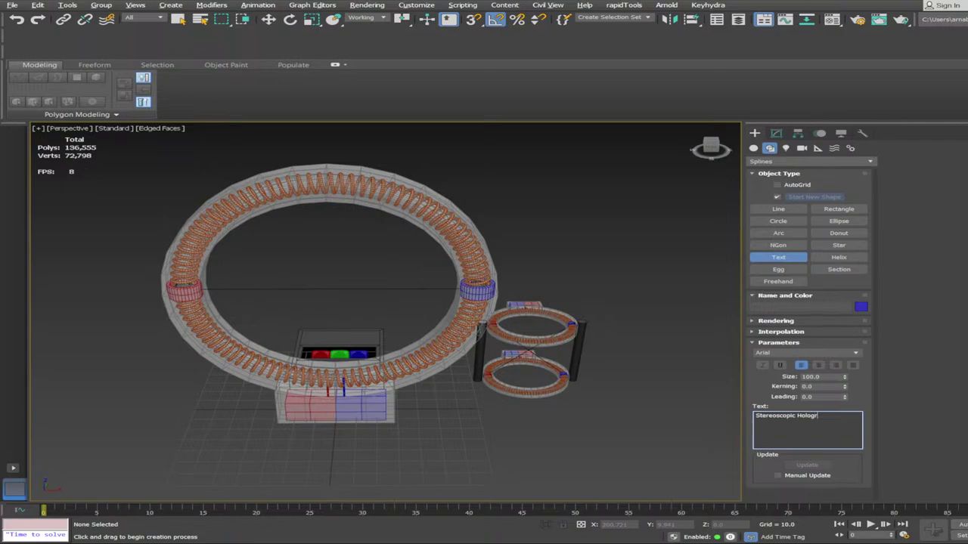
type("aphic Home Displ")
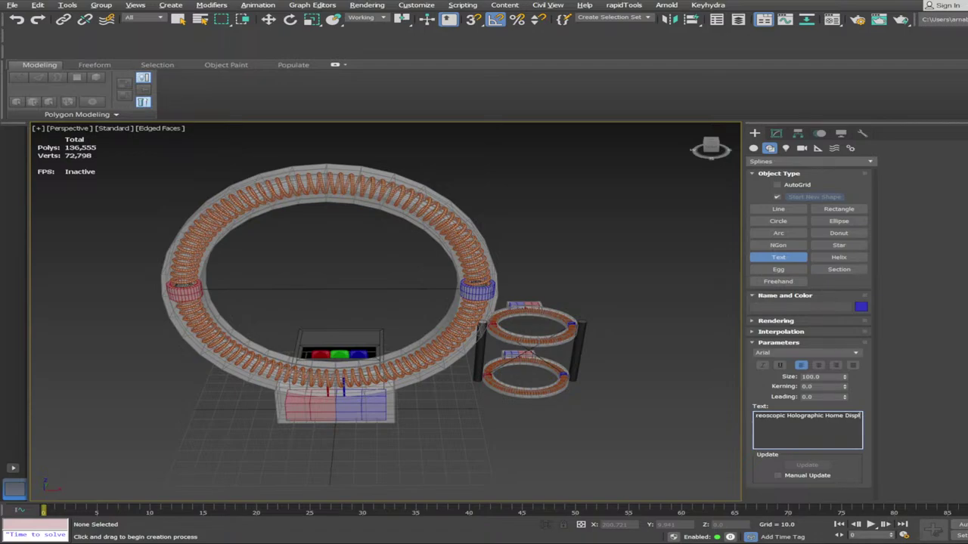
type("ay - Concept")
left_click_drag(840, 377, 703, 376)
left_click(287, 455)
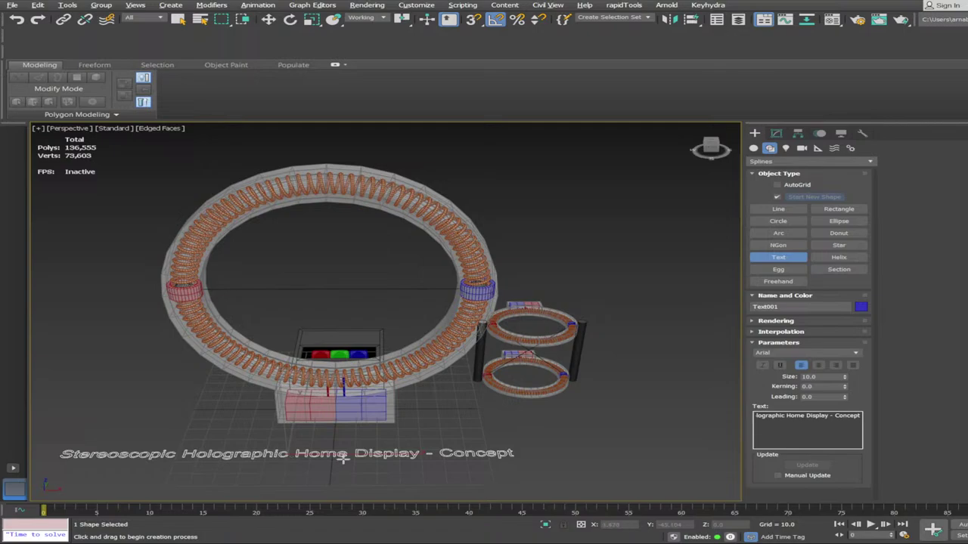
Move the title text along X to 0 so it is centred in front of the large ring's base
key("w")
left_click_drag(343, 457, 331, 485)
key("s")
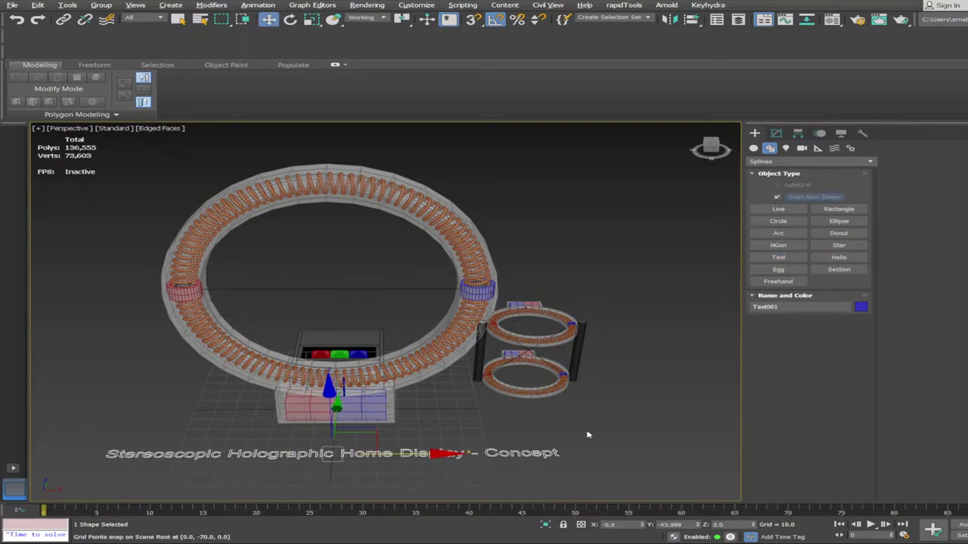
middle_click_drag(587, 434, 611, 428, "alt")
left_click(244, 430)
scroll(730, 432, "up", 1)
scroll(729, 432, "up", 1)
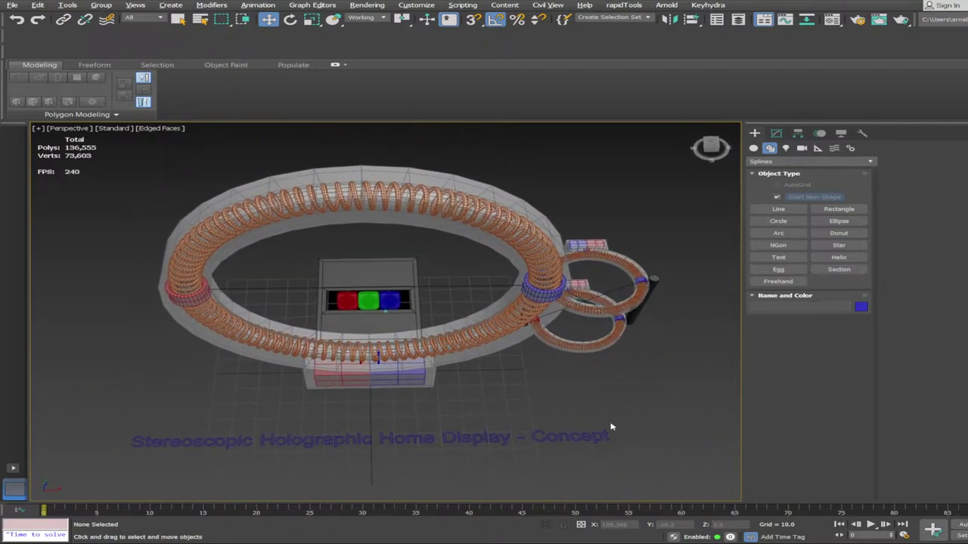
middle_click_drag(657, 451, 659, 399, "alt")
left_click(582, 447)
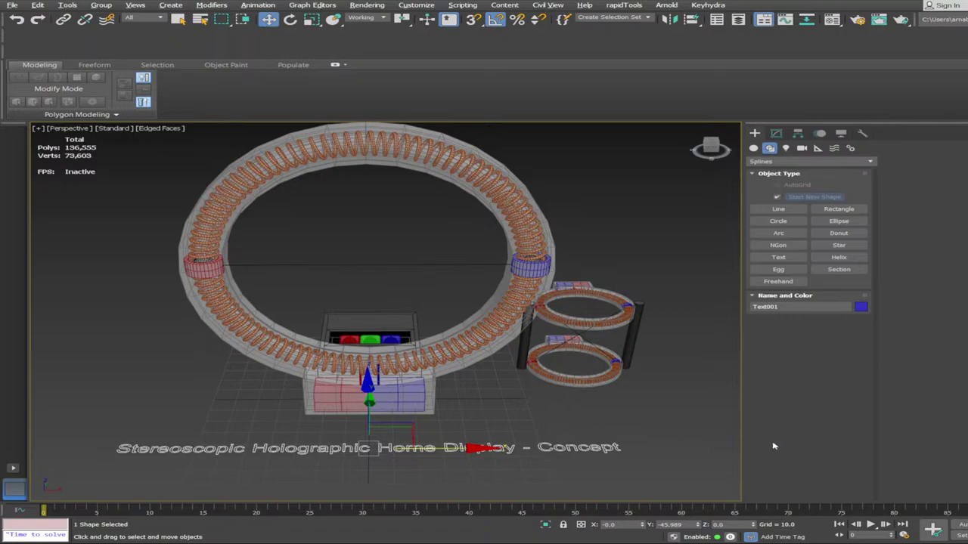
left_click(739, 451)
Enable viewport rendering for the title text so its outlines show as solid geometry
left_click(777, 134)
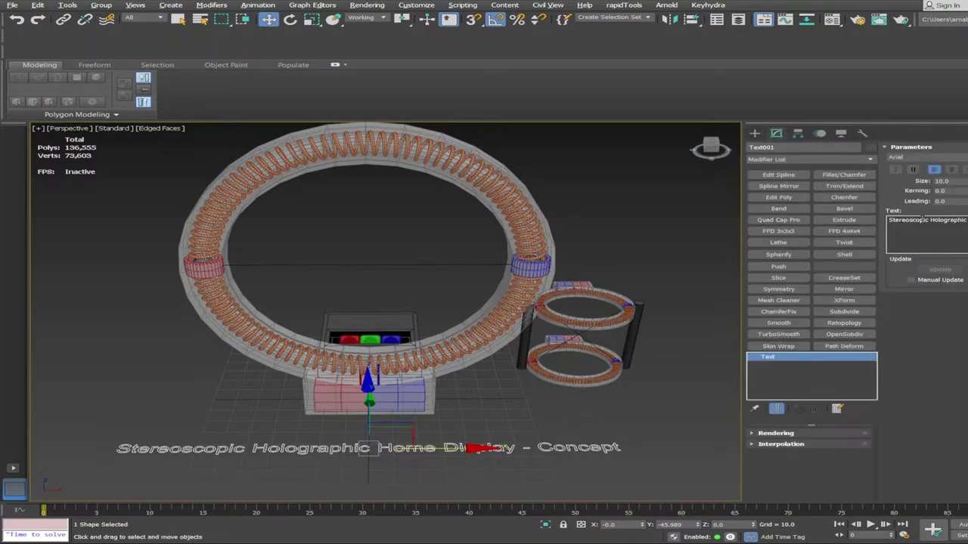
left_click(778, 435)
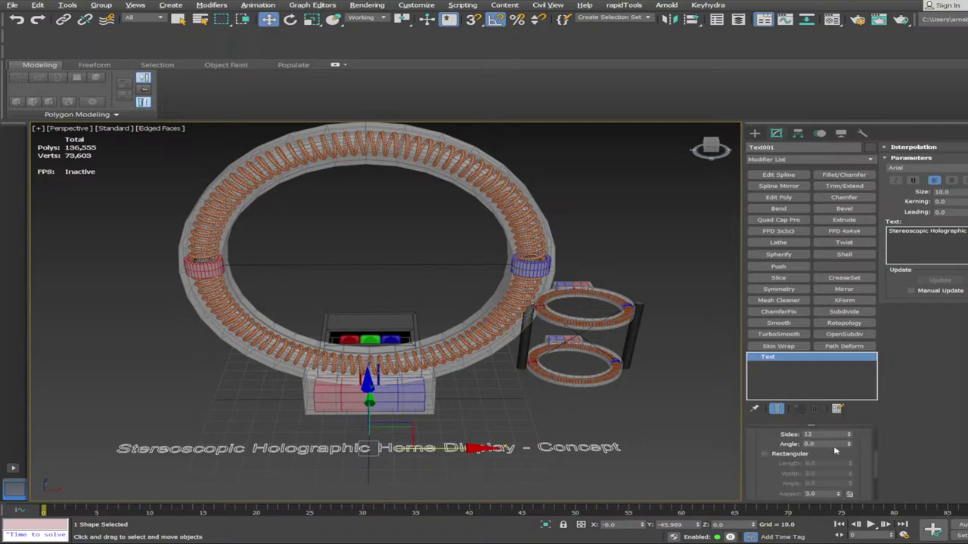
scroll(848, 464, "down", 3)
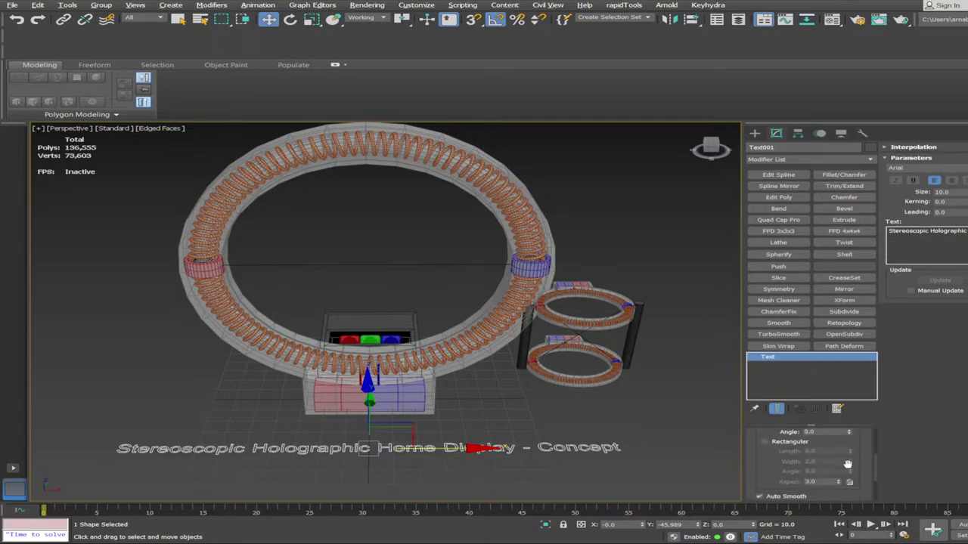
scroll(847, 465, "up", 6)
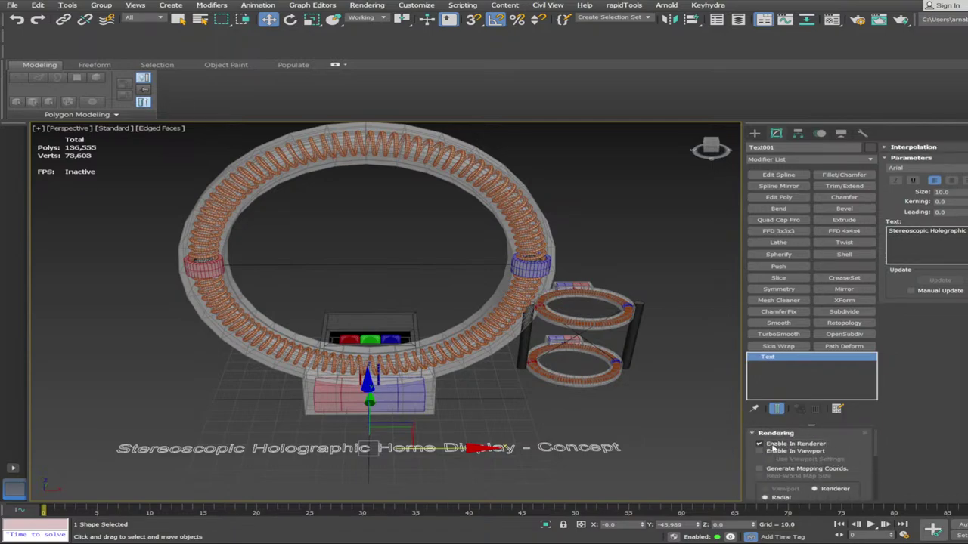
left_click(776, 452)
scroll(605, 453, "up", 2)
middle_click_drag(605, 454, 505, 445, "alt")
left_click(557, 404)
scroll(484, 417, "down", 1)
left_click(493, 406)
scroll(493, 407, "up", 2)
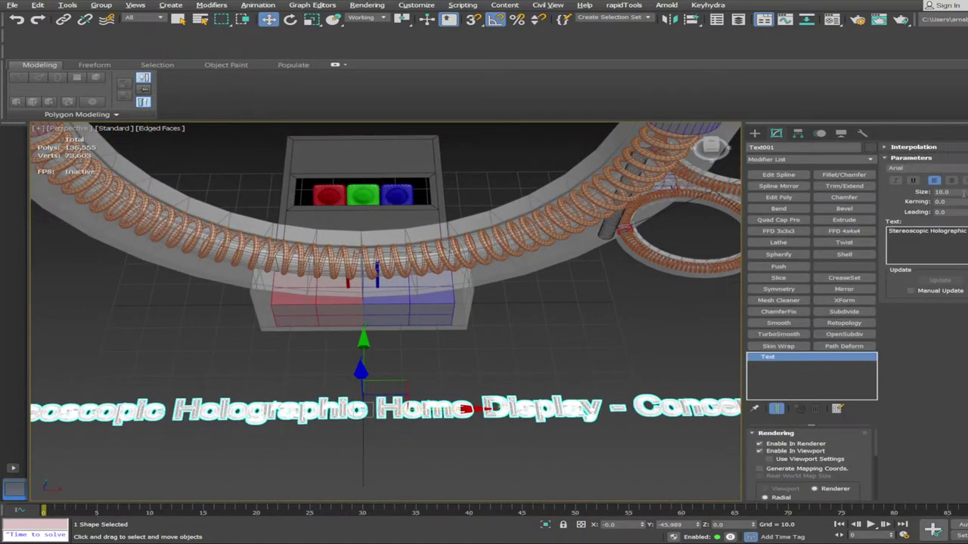
Set the title text's size to 15
left_click_drag(963, 194, 882, 199)
key("Return")
scroll(616, 358, "down", 6)
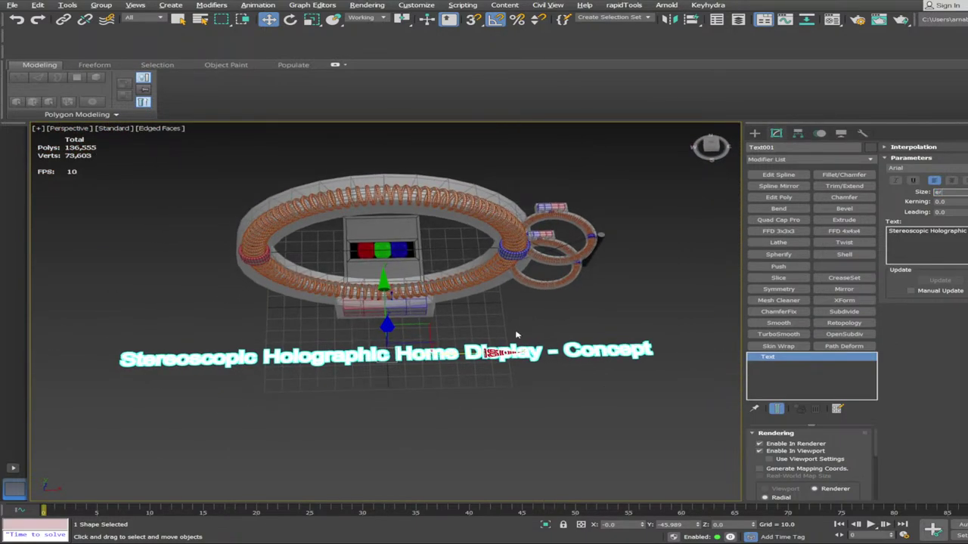
Scale the title text down along X to about 44 percent
key("r")
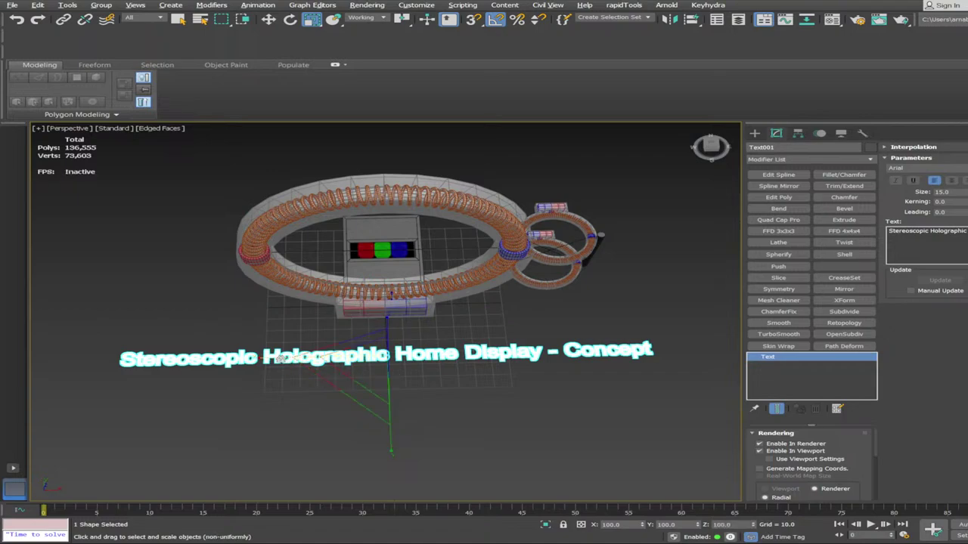
left_click_drag(281, 359, 335, 375)
middle_click_drag(532, 420, 456, 425, "alt")
scroll(519, 402, "up", 3)
left_click(526, 403)
scroll(444, 403, "down", 1)
scroll(438, 387, "down", 1)
middle_click_drag(448, 499, 453, 453, "alt")
scroll(455, 446, "down", 3)
left_click_drag(499, 370, 596, 441)
middle_click_drag(597, 442, 587, 439, "alt")
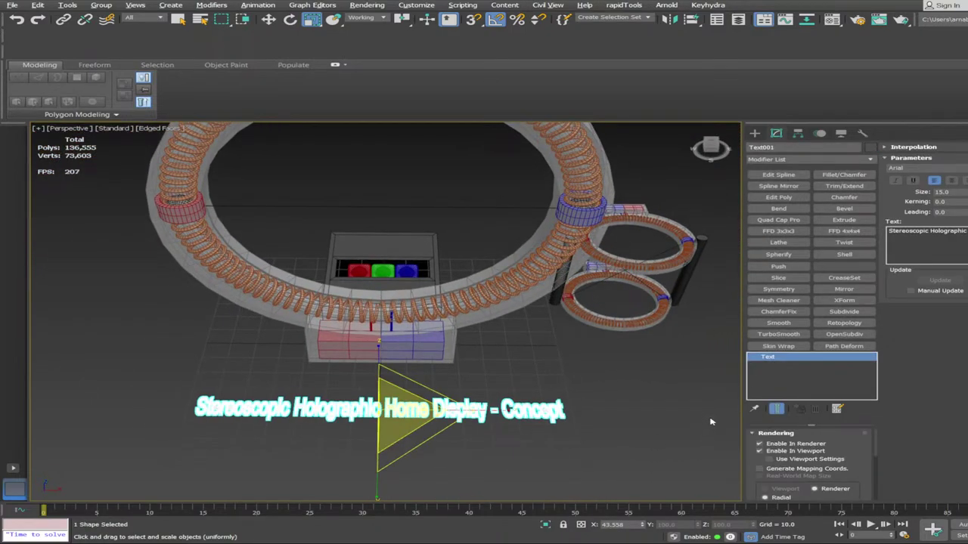
left_click(657, 463)
middle_click_drag(655, 460, 501, 428, "alt")
scroll(643, 464, "up", 2)
scroll(502, 428, "down", 3)
scroll(499, 424, "up", 1)
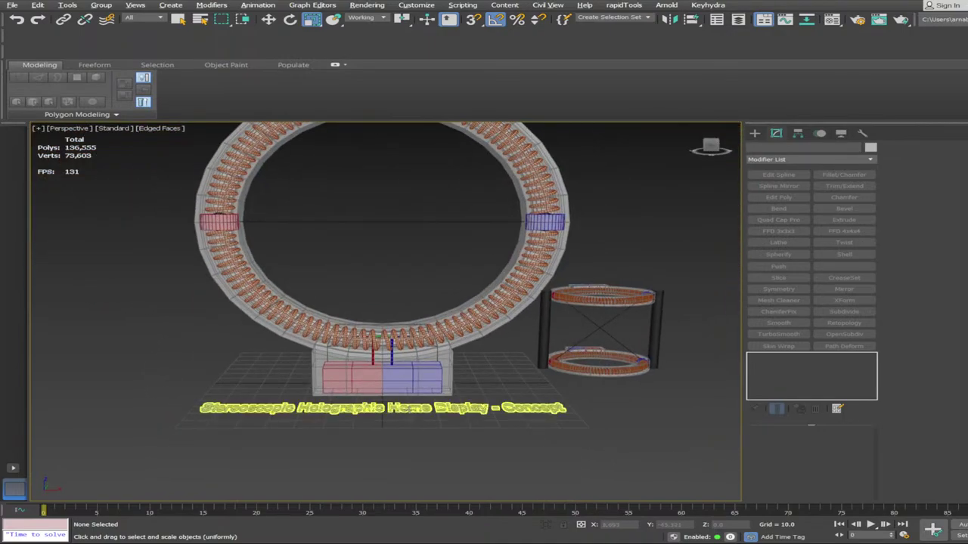
Rotate the title text about X to stand upright and move it along Y toward the base's front face
left_click(409, 408)
middle_click_drag(409, 408, 465, 422, "alt")
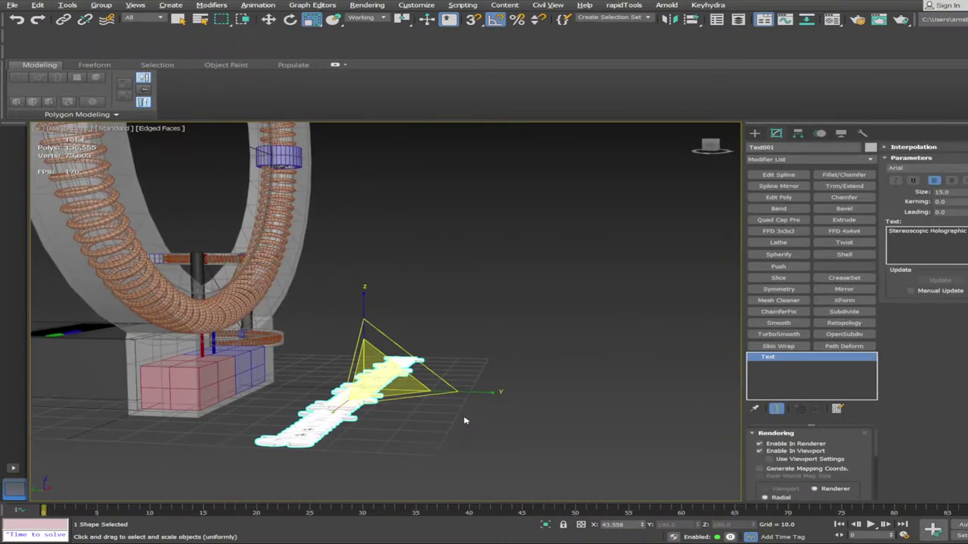
key("e")
left_click_drag(455, 365, 474, 385)
key("w")
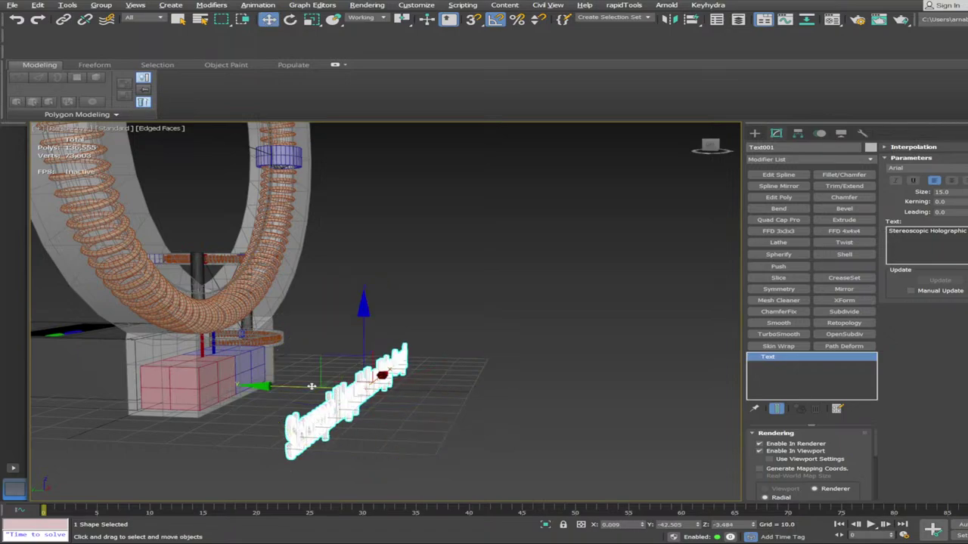
left_click_drag(279, 387, 176, 386)
Shrink the title text uniformly to fit the base's width and move it along Y against the front face
middle_click_drag(272, 428, 464, 455, "alt")
key("r")
left_click_drag(275, 392, 296, 456)
middle_click_drag(428, 452, 345, 437, "alt")
key("w")
left_click_drag(198, 411, 171, 409)
left_click(486, 447)
middle_click_drag(486, 448, 458, 445, "alt")
scroll(415, 356, "down", 1)
Turn off the see-through display of the base block under the large ring
left_click(386, 338)
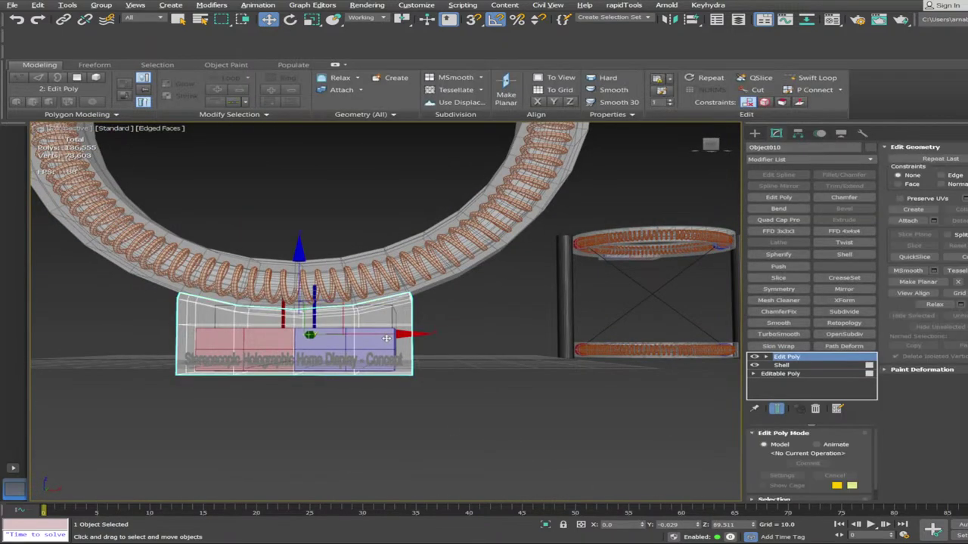
key("alt+x")
left_click(512, 412)
scroll(512, 413, "down", 2)
middle_click_drag(512, 413, 421, 431, "alt")
scroll(467, 437, "up", 1)
scroll(447, 436, "up", 1)
scroll(453, 439, "down", 3)
scroll(449, 440, "up", 1)
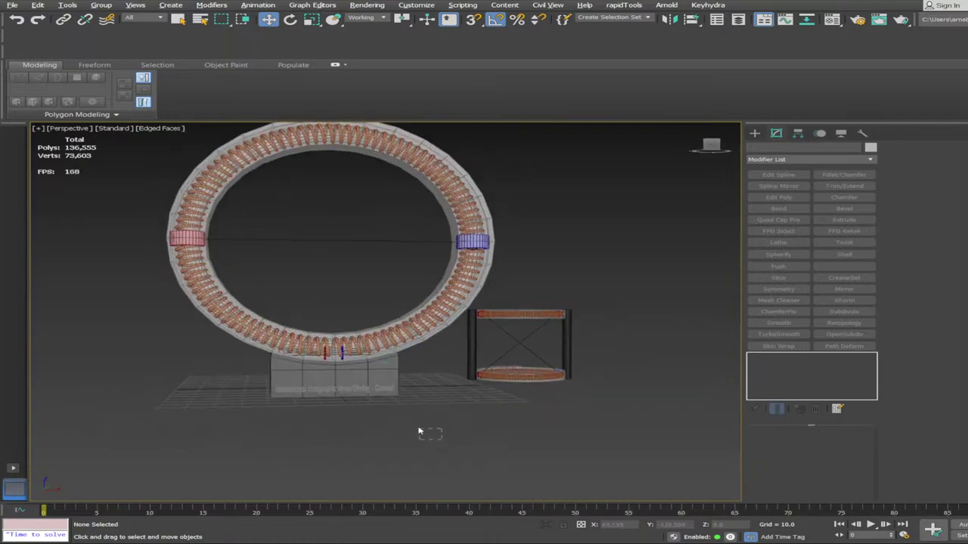
Select the whole large-ring assembly with its base, control box and title text, and raise it along Z
left_click_drag(458, 438, 165, 176)
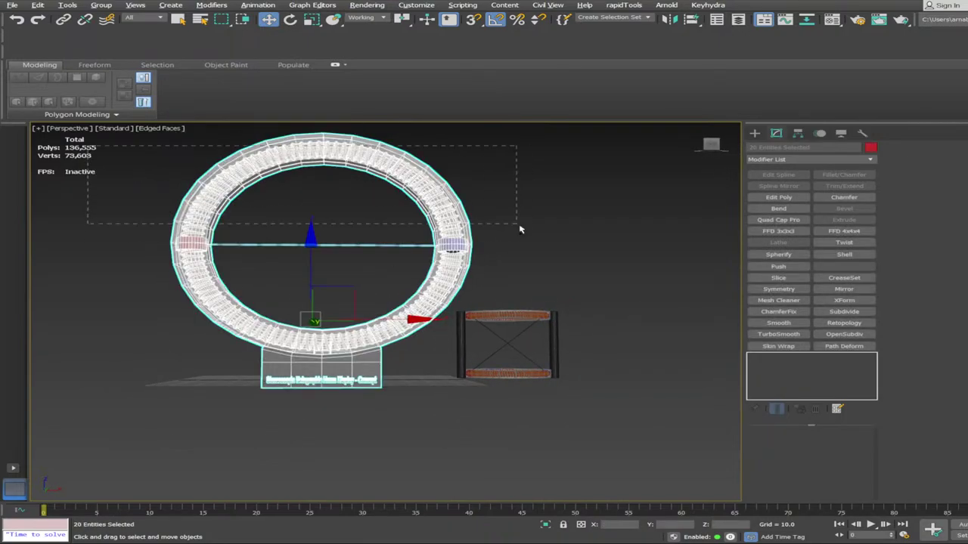
left_click_drag(520, 227, 521, 228, "ctrl")
scroll(456, 391, "up", 1)
middle_click_drag(456, 391, 484, 393, "alt")
scroll(262, 251, "up", 4)
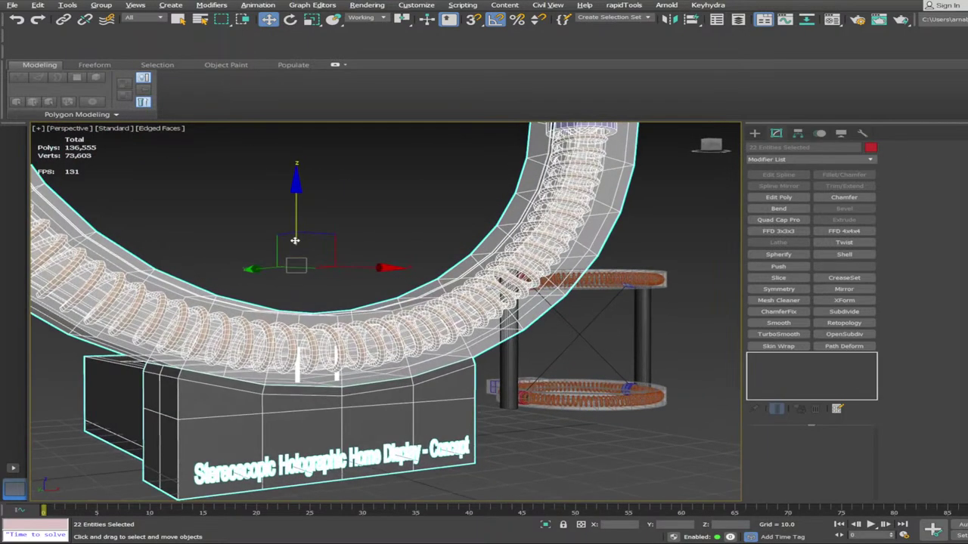
left_click_drag(295, 241, 308, 223)
scroll(397, 348, "down", 2)
middle_click_drag(401, 351, 400, 311, "alt")
scroll(400, 441, "down", 3)
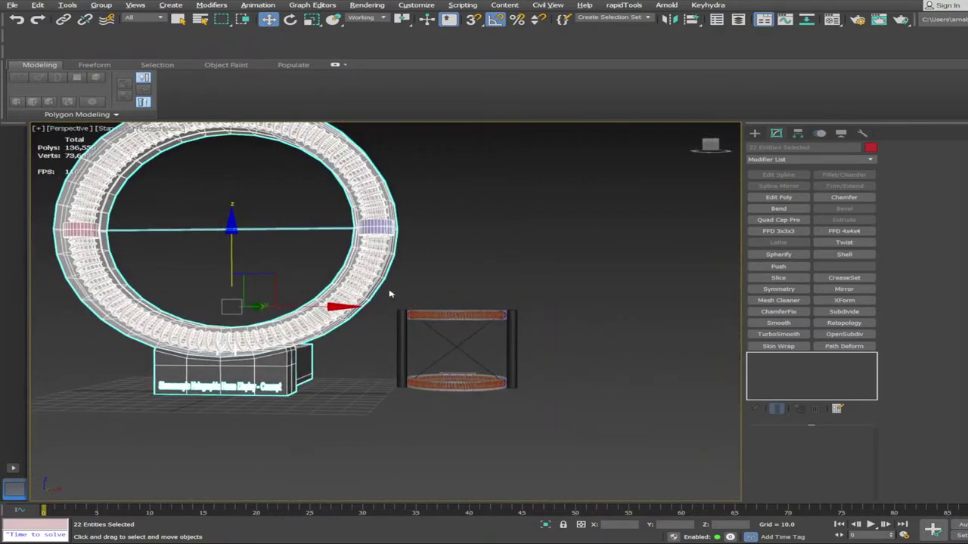
Select the entire double-ring frame assembly and stretch it along Z to about 206 percent
left_click_drag(391, 293, 596, 429)
middle_click_drag(588, 411, 553, 413, "alt")
left_click_drag(559, 379, 631, 398)
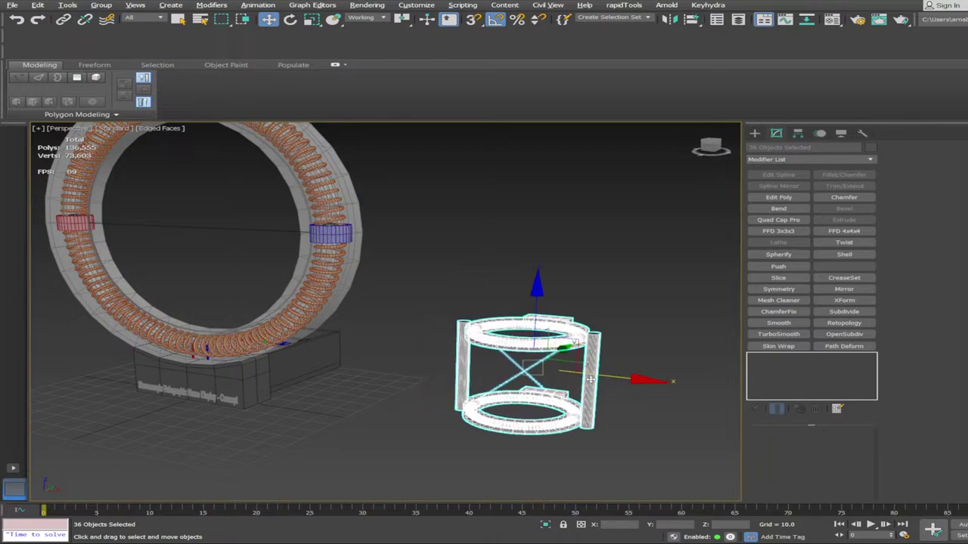
key("r")
left_click_drag(536, 294, 545, 260)
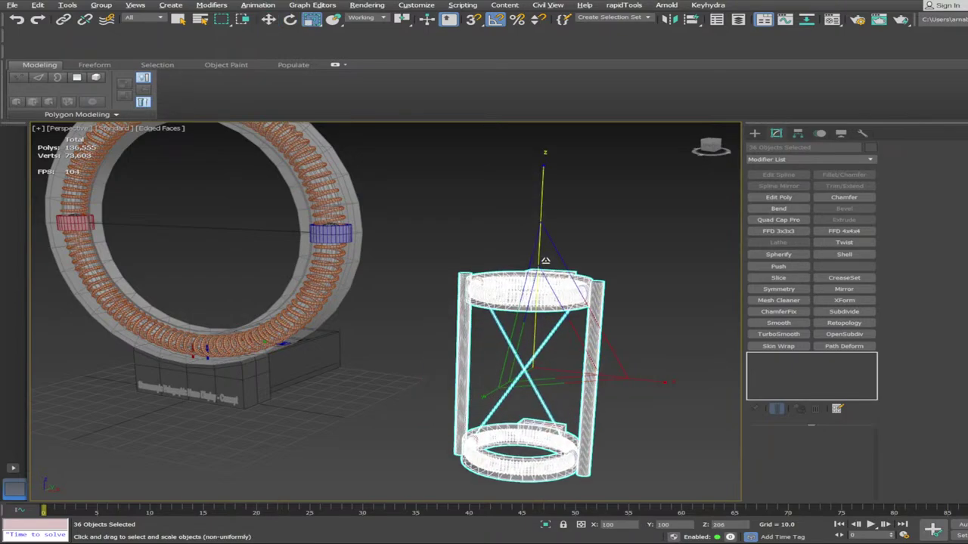
Move the double-ring frame along X toward the large ring and raise it about 27 units along Z
key("w")
left_click_drag(615, 375, 527, 346)
middle_click_drag(526, 361, 504, 358, "alt")
scroll(475, 299, "up", 3)
middle_click_drag(476, 301, 531, 315, "alt")
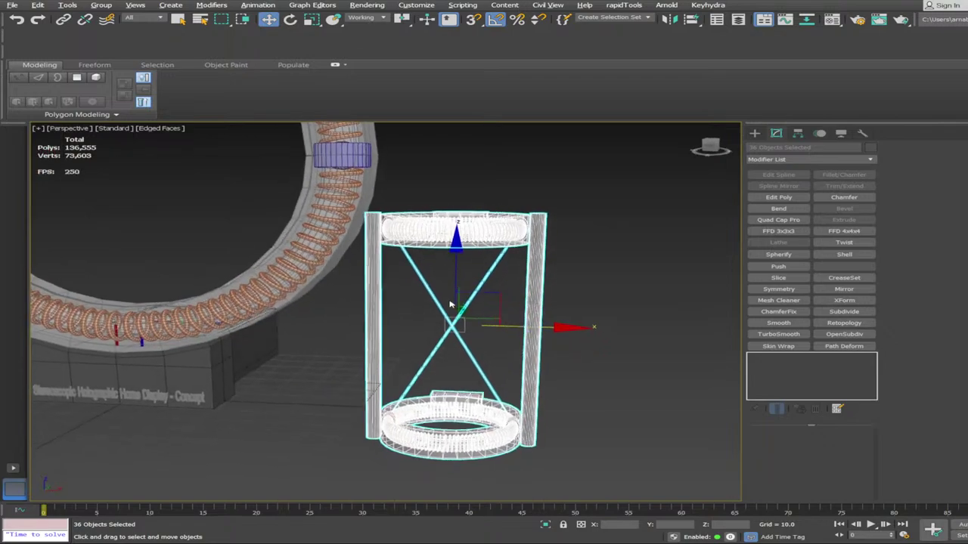
left_click_drag(453, 303, 434, 243)
scroll(436, 244, "down", 3)
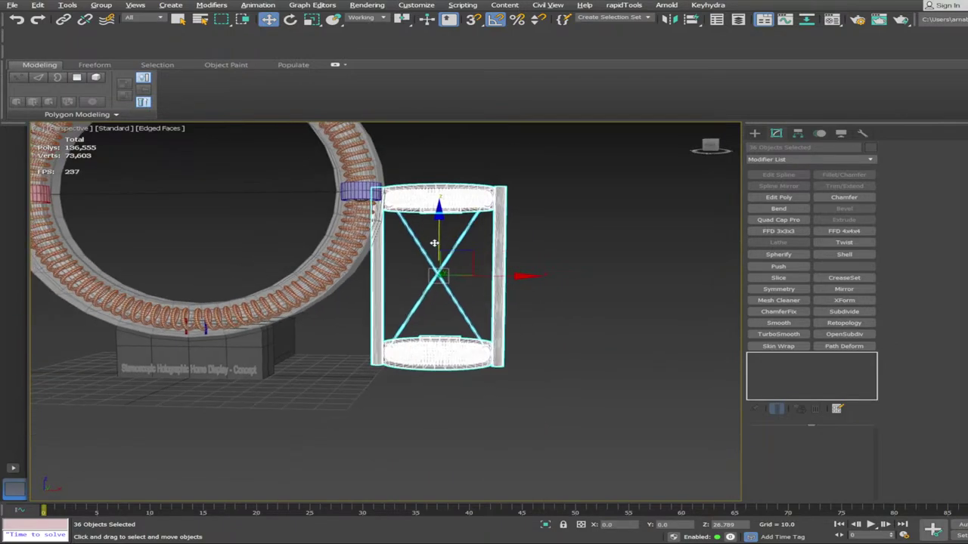
middle_click_drag(434, 243, 479, 248, "alt")
left_click_drag(472, 244, 476, 252)
middle_click_drag(477, 252, 479, 254, "alt")
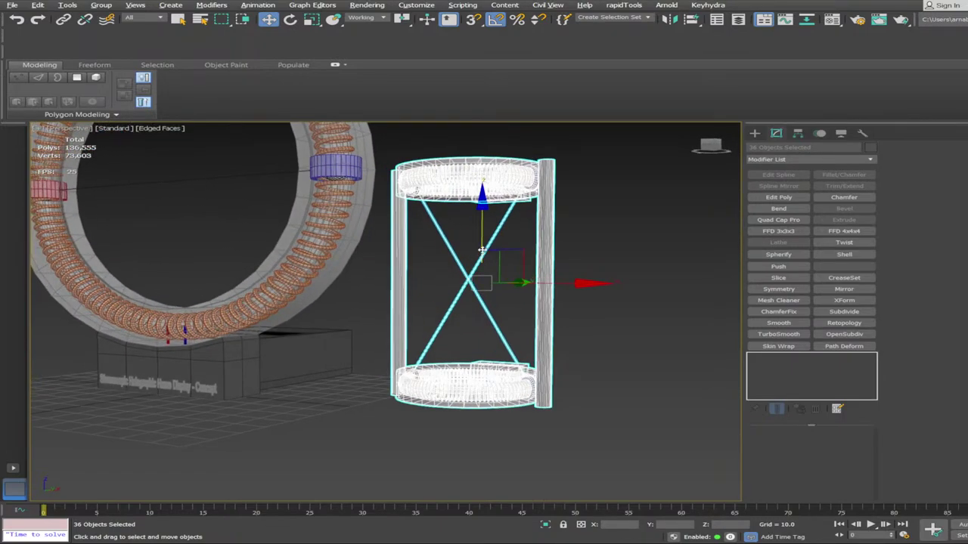
left_click_drag(483, 251, 482, 247)
Shift the double-ring frame about 15 units away from the large ring along X and bring it forward along Y
middle_click_drag(546, 280, 579, 328, "alt")
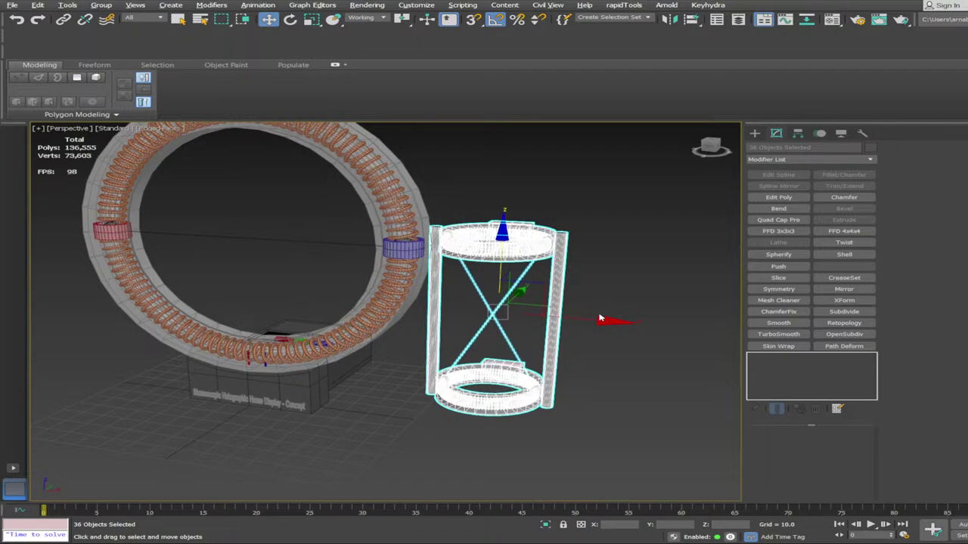
left_click_drag(598, 321, 640, 333)
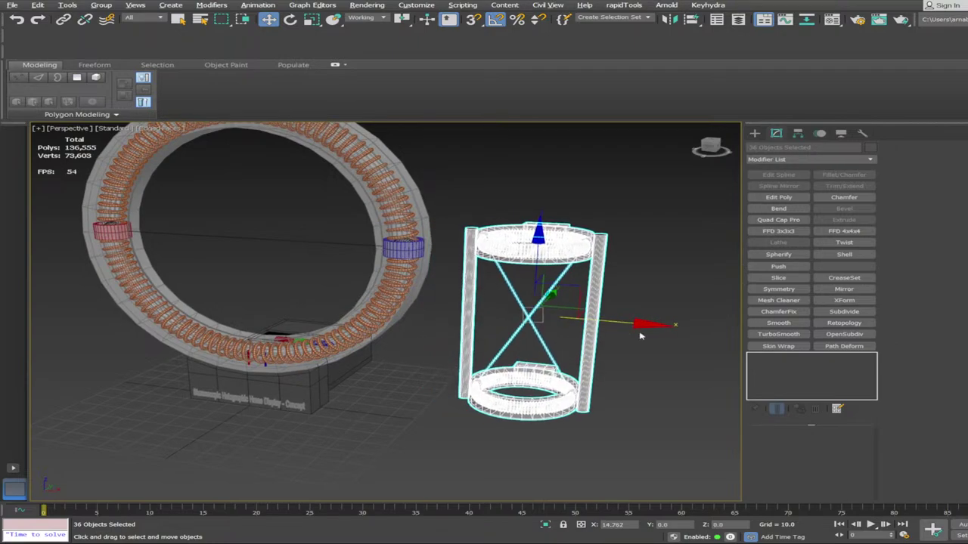
middle_click_drag(689, 357, 431, 480, "alt")
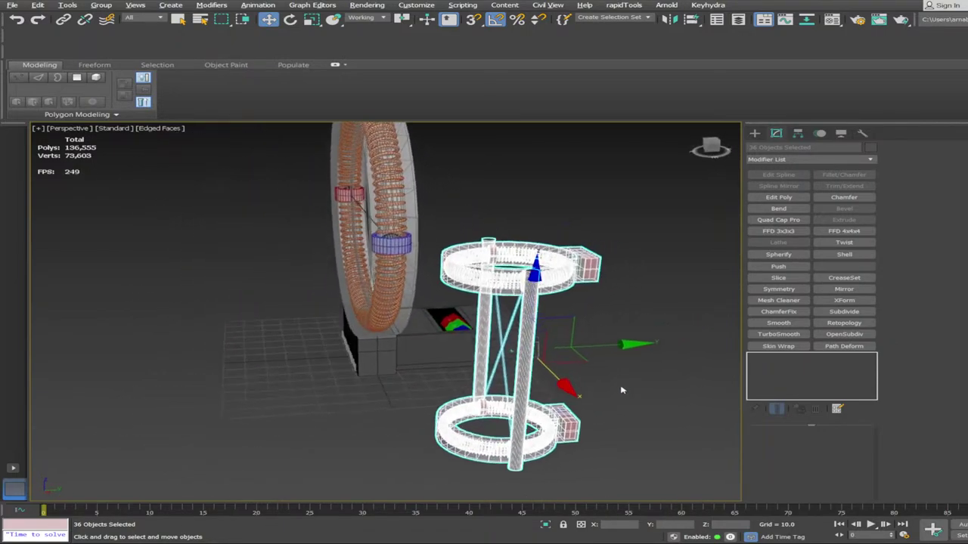
left_click_drag(630, 342, 487, 347)
middle_click_drag(486, 347, 547, 457, "alt")
left_click(577, 452)
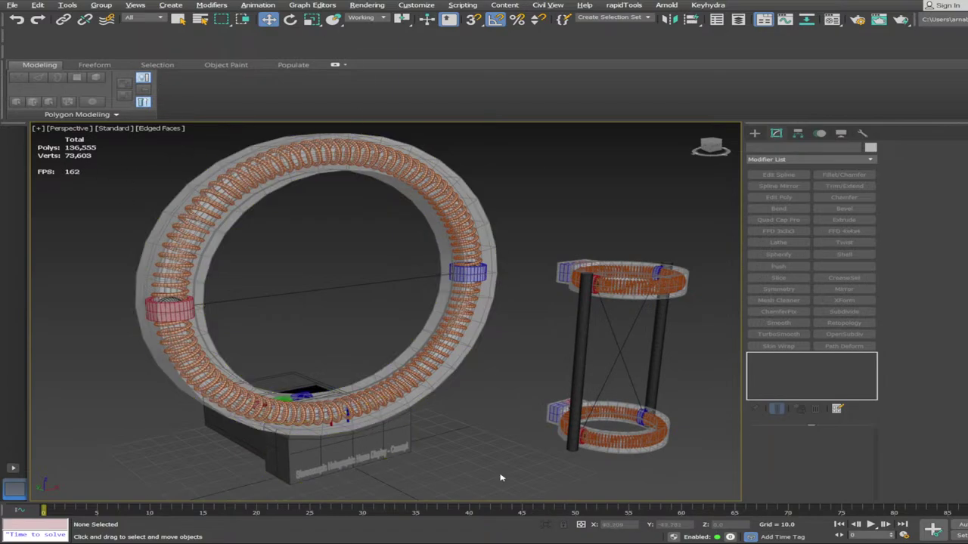
middle_click_drag(500, 478, 520, 325, "alt")
left_click_drag(451, 302, 517, 319)
middle_click_drag(517, 320, 562, 330, "alt")
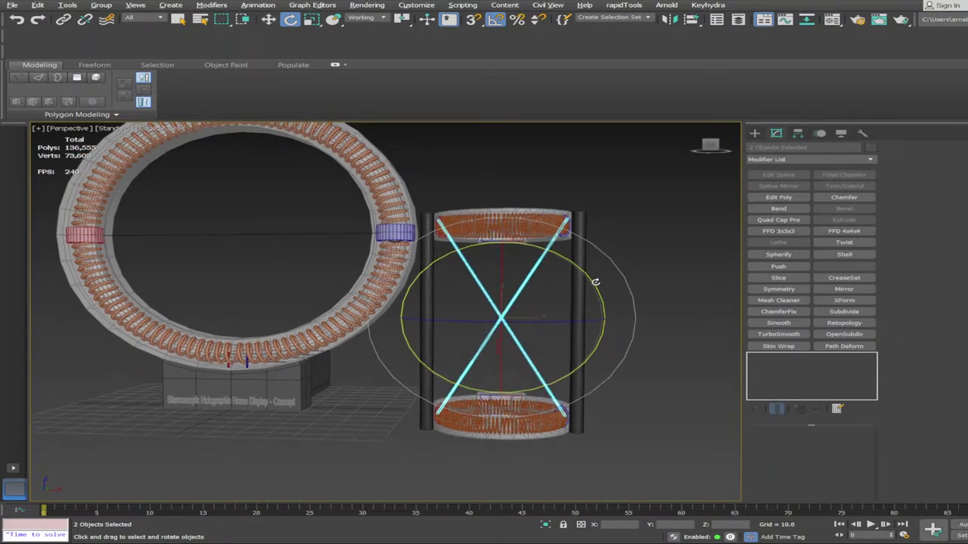
left_click_drag(596, 282, 635, 376)
right_click(634, 376)
Delete both thin diagonal rods that cross between the upper and lower rings of the double-ring frame
middle_click_drag(378, 354, 492, 338, "alt")
scroll(492, 338, "up", 8)
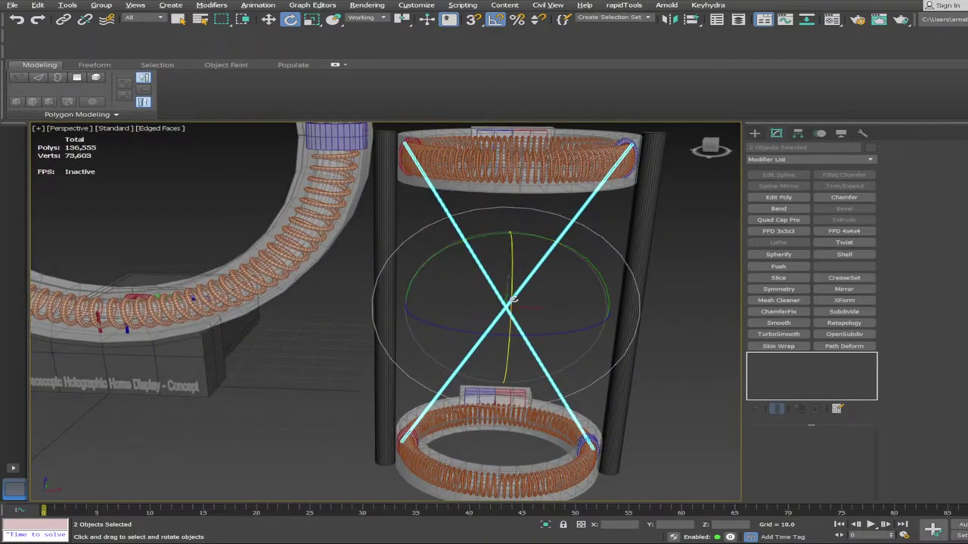
left_click(445, 337)
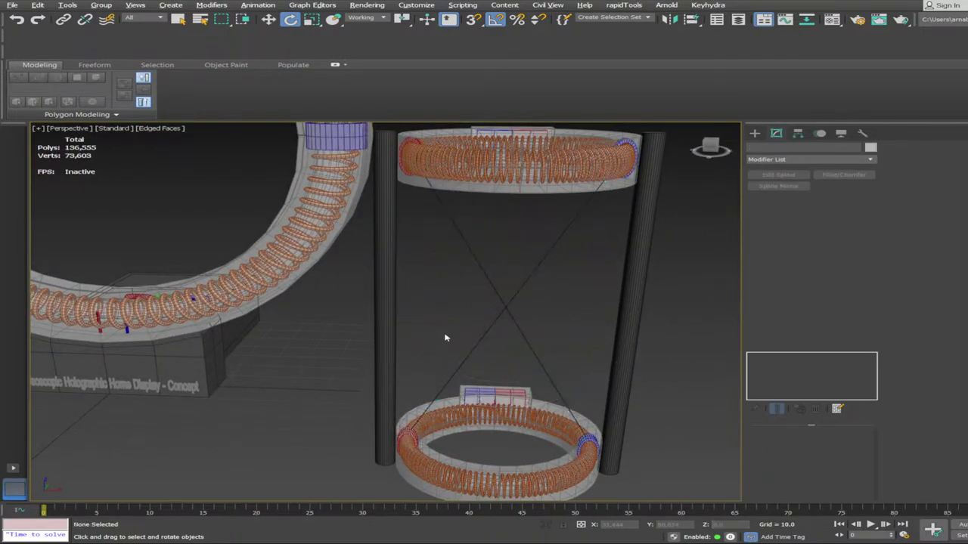
left_click(498, 295)
key("Delete")
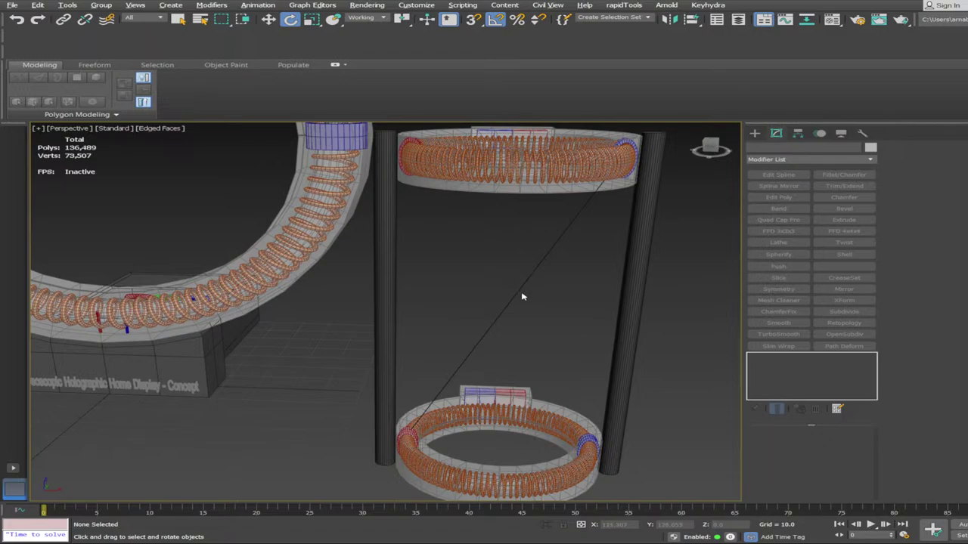
left_click(517, 295)
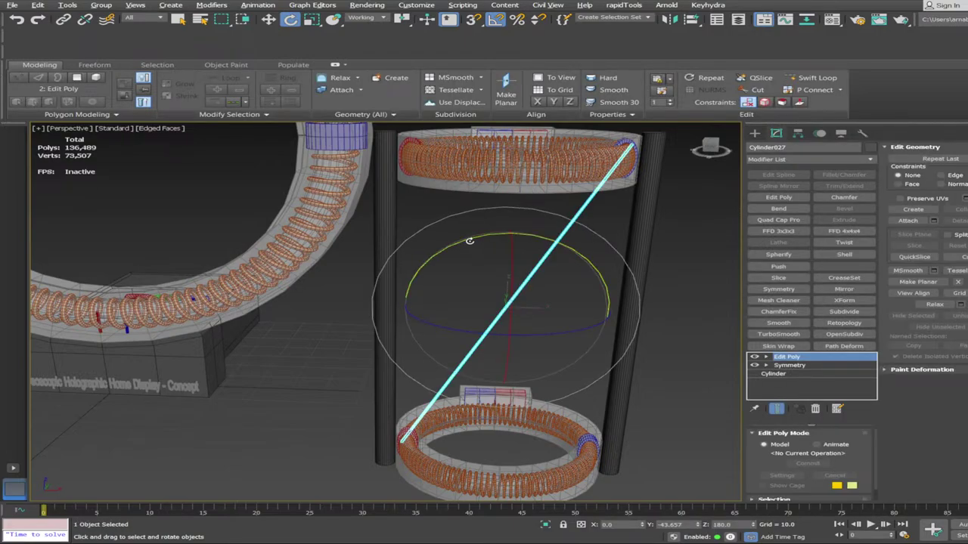
left_click_drag(469, 241, 459, 239)
right_click(462, 241)
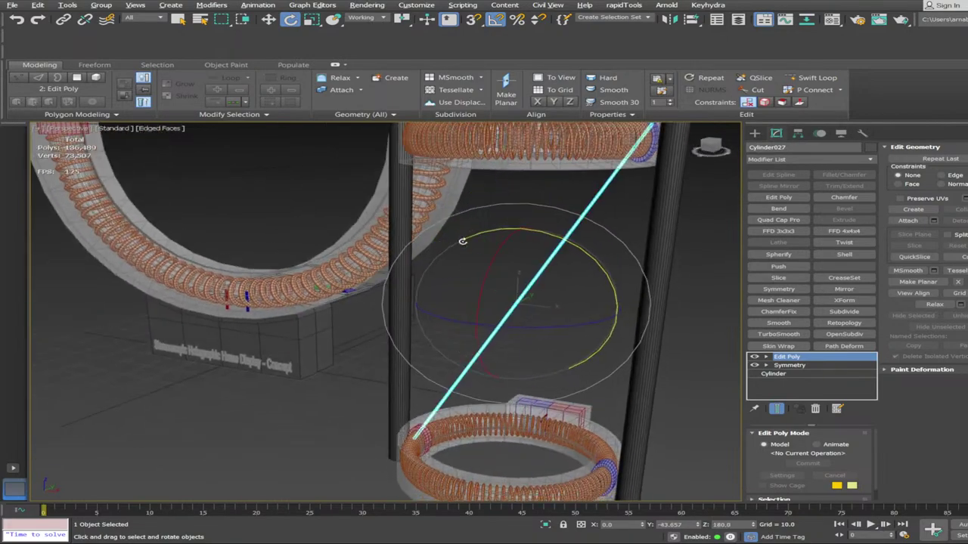
key("Delete")
Rotate a copy of the large ring's thin horizontal rod 90 degrees to vertical and align it to the frame post farthest from the large ring
left_click(262, 212)
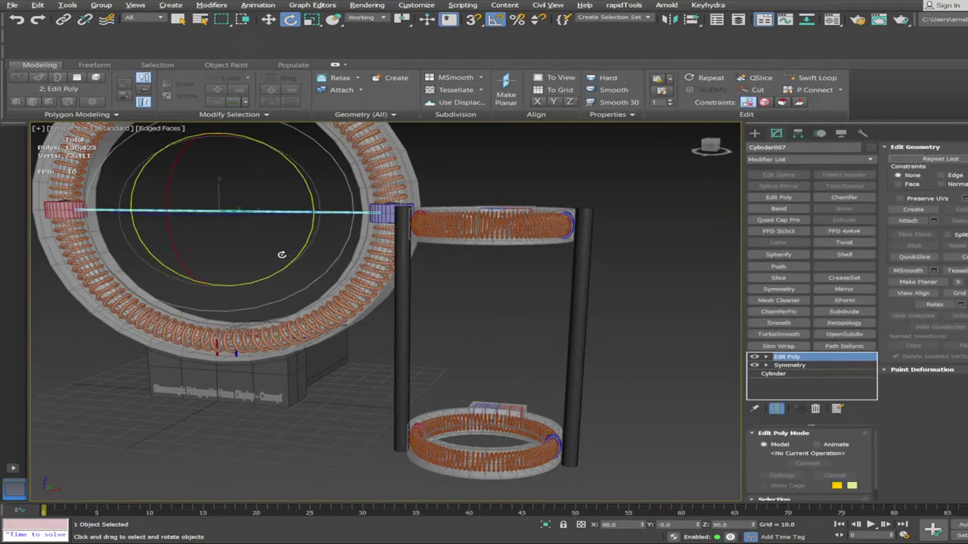
left_click_drag(309, 204, 306, 227, "shift")
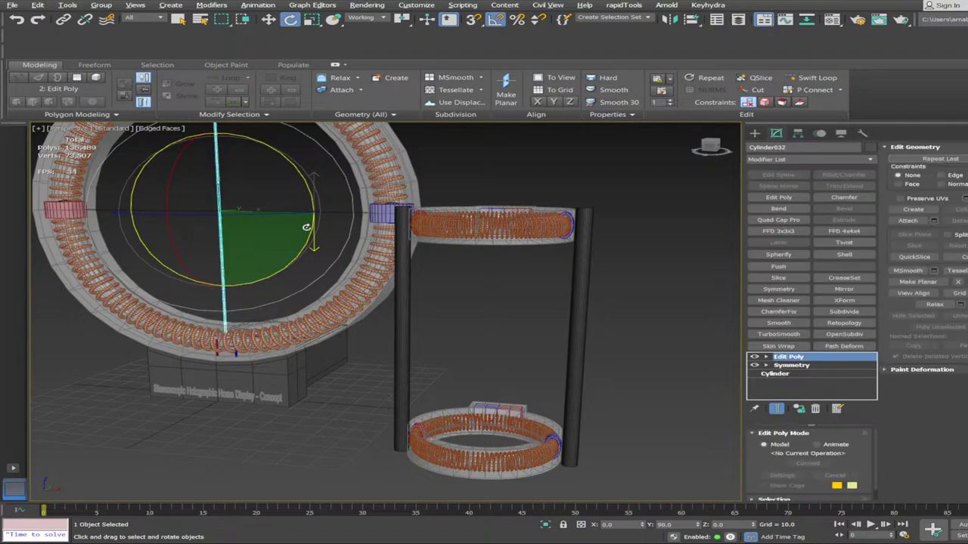
key("shift+a")
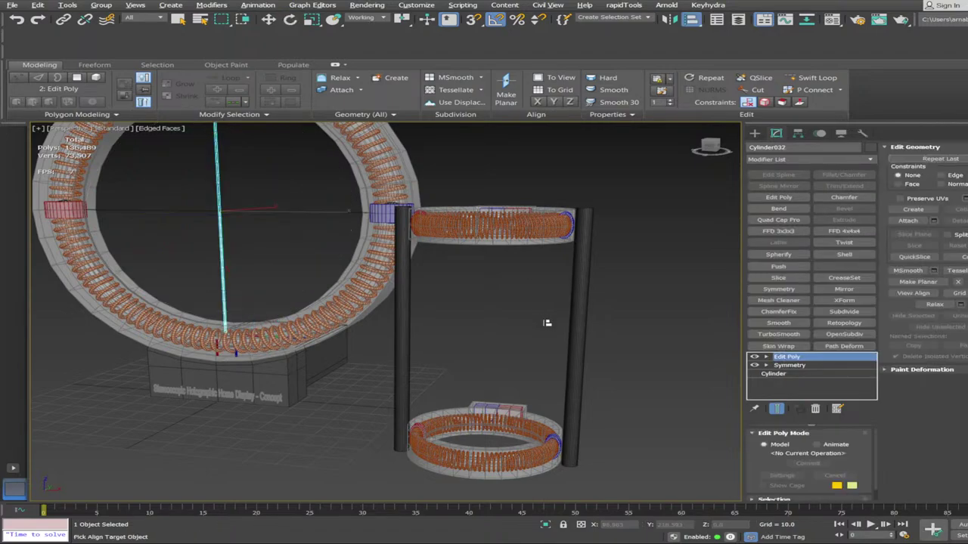
left_click(581, 326)
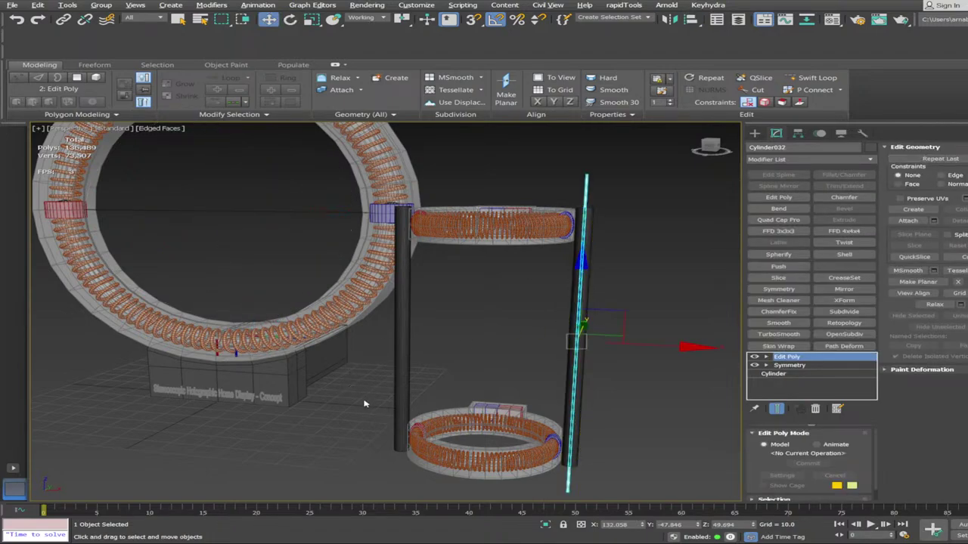
Move the vertical rod copy about 5.3 units inward along X and shorten it along Z to about 205 percent to span the two rings
left_click_drag(670, 346, 651, 345)
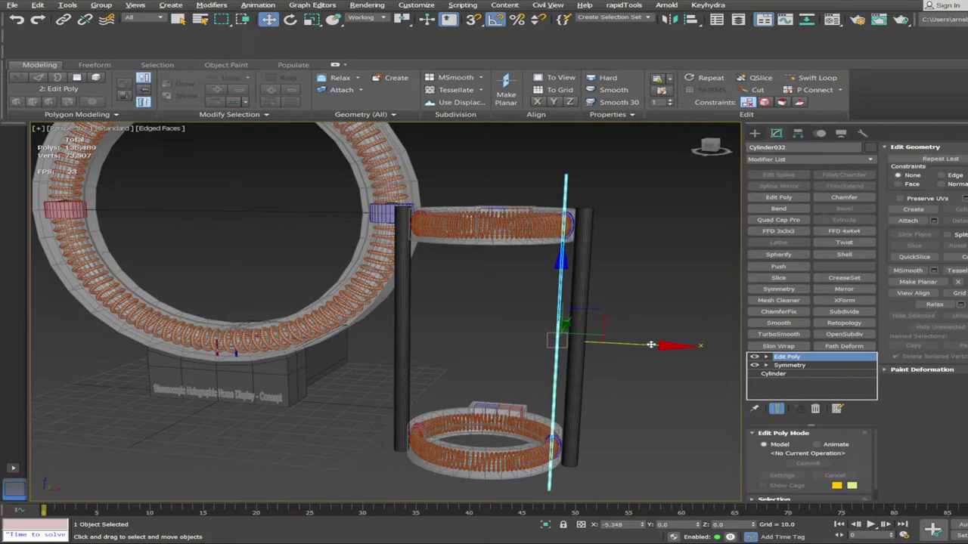
key("r")
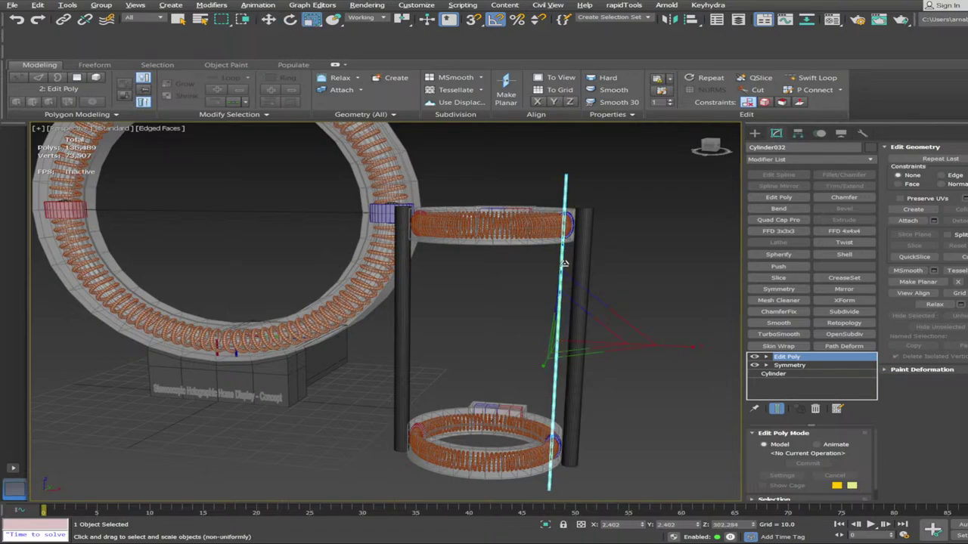
scroll(503, 317, "up", 5)
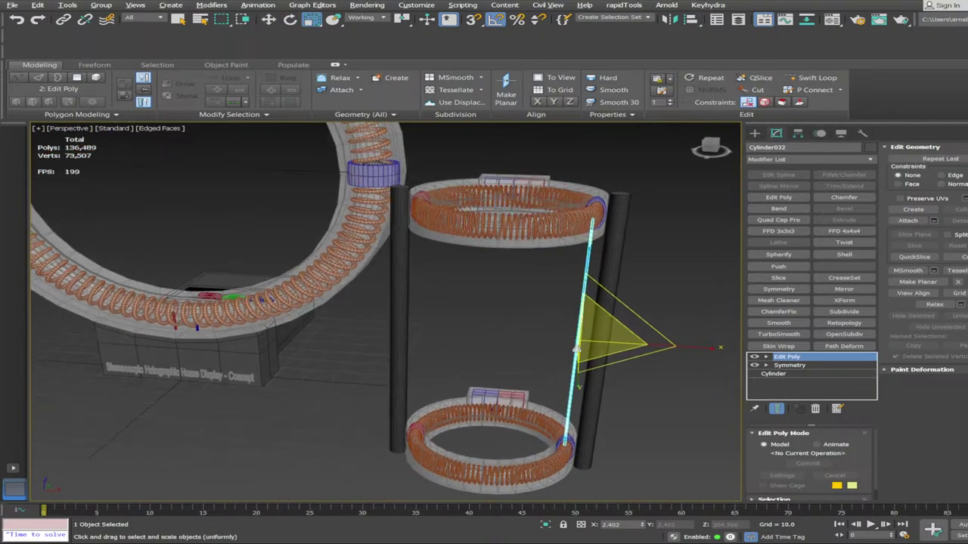
left_click(495, 282)
mouse_move(515, 306)
middle_mouse_down("alt")
mouse_move(496, 283)
mouse_move(503, 291)
middle_mouse_up("alt")
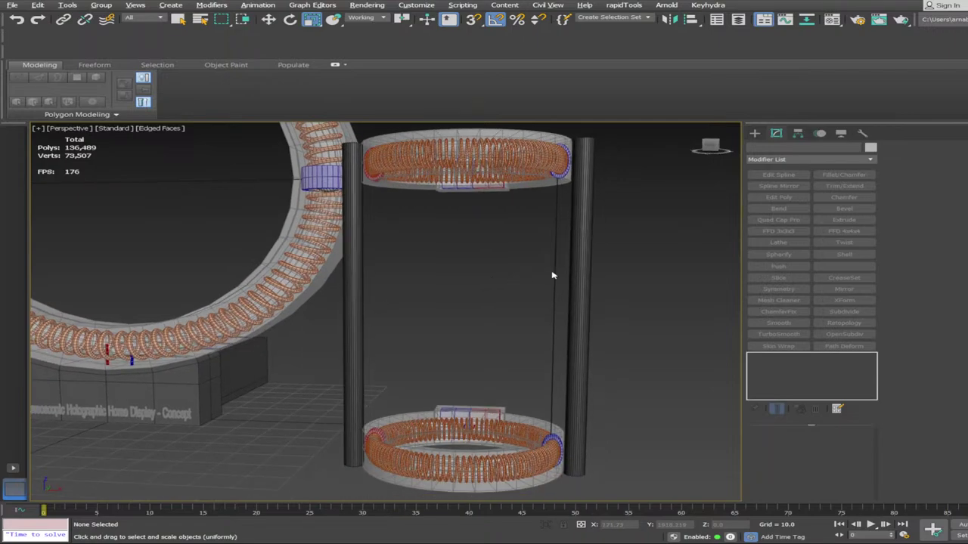
left_click(555, 272)
middle_click_drag(555, 272, 484, 359, "alt")
scroll(484, 359, "down", 3)
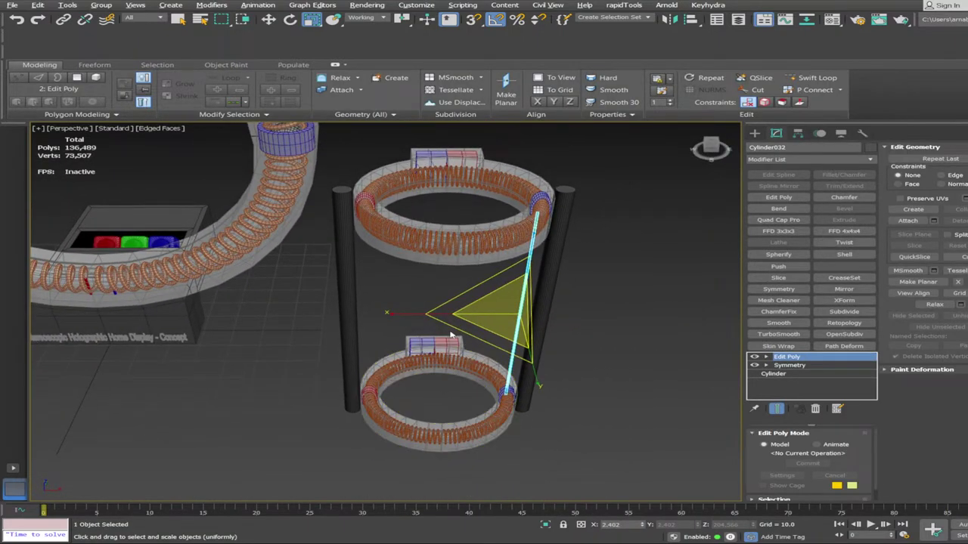
left_click(283, 375)
middle_click_drag(284, 375, 508, 213, "alt")
left_click(511, 214)
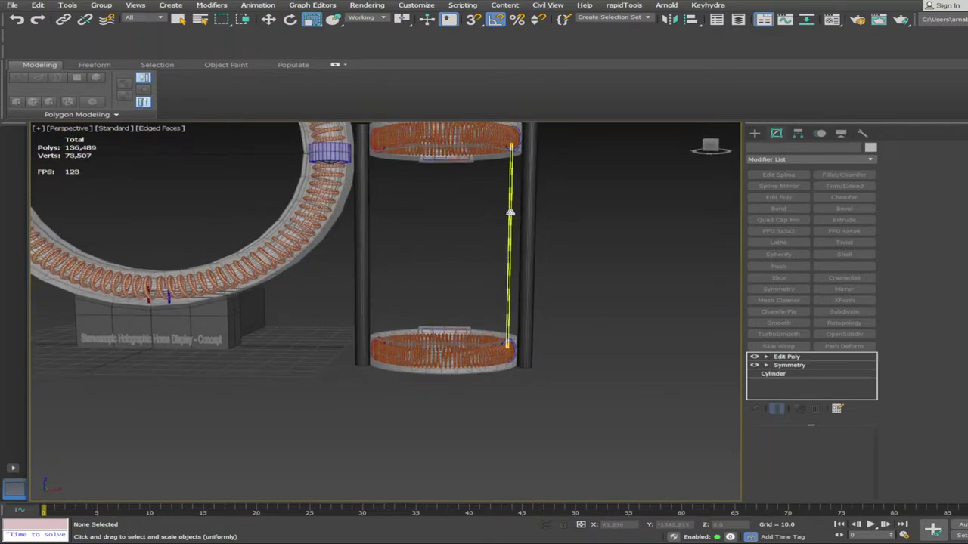
key("w")
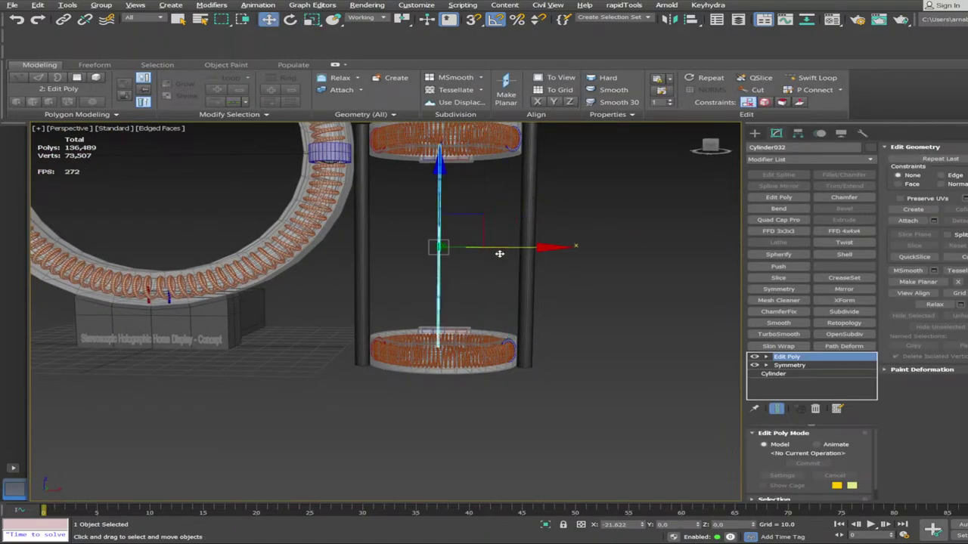
left_click_drag(499, 253, 477, 261)
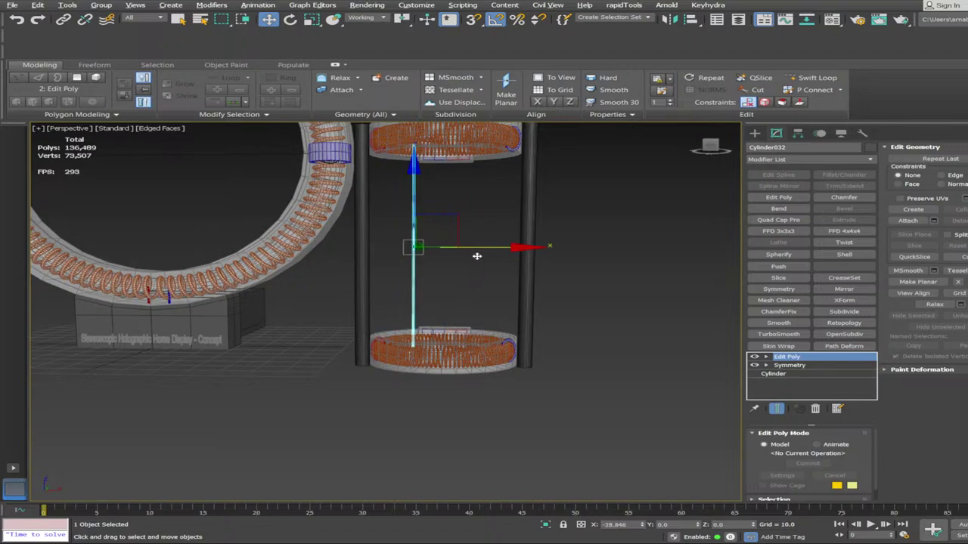
left_click(698, 355)
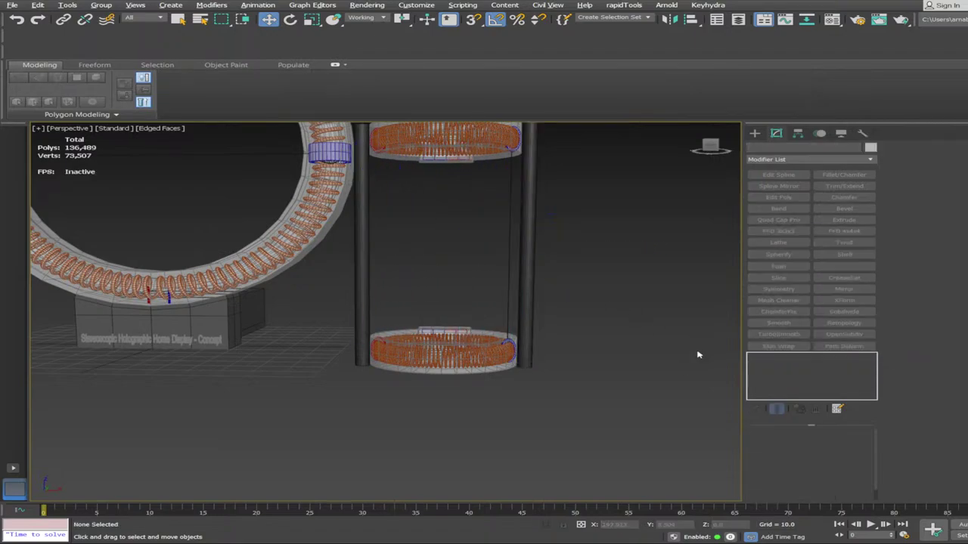
Select the large ring's transparent outer casing and collapse its modifier stack to an Editable Poly
scroll(698, 355, "down", 3)
middle_click_drag(695, 354, 466, 462, "alt")
scroll(361, 378, "up", 6)
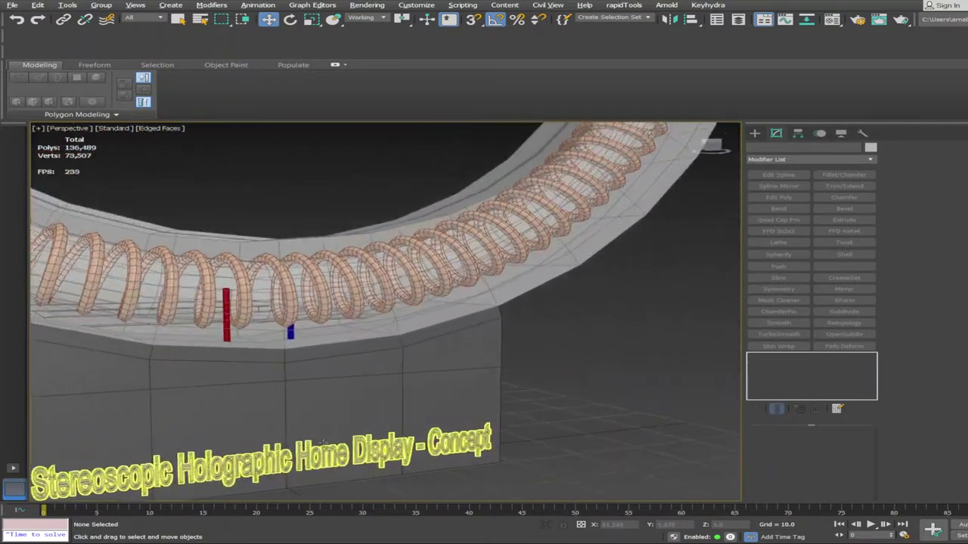
middle_click_drag(283, 456, 396, 378, "alt")
scroll(357, 458, "down", 7)
scroll(395, 439, "up", 1)
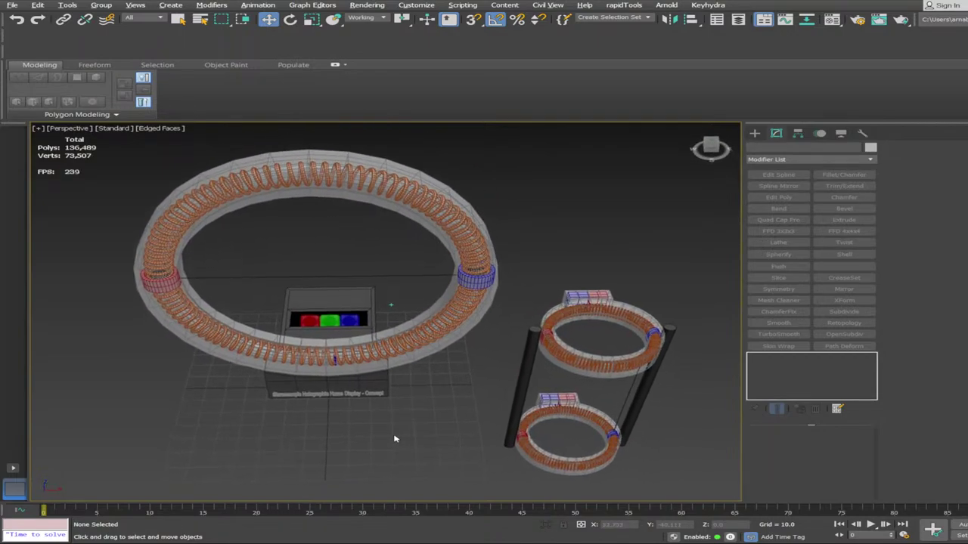
left_click(409, 182)
middle_click_drag(446, 320, 444, 327, "alt")
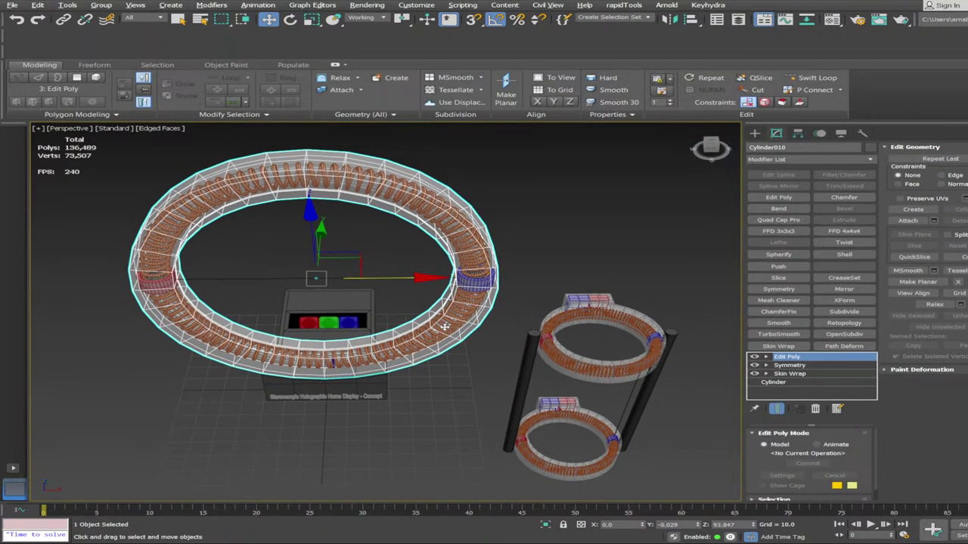
key("alt+c")
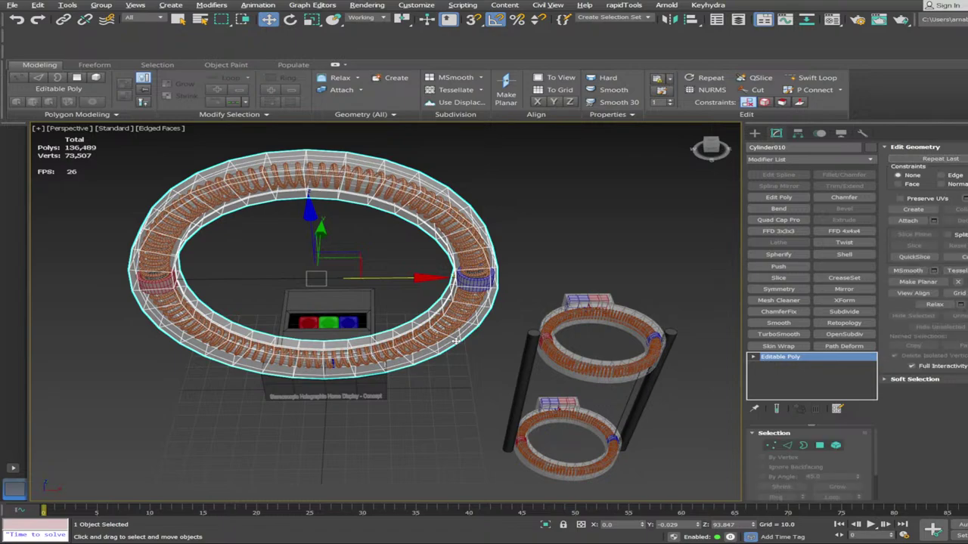
Turn off see-through display for the large ring's casing and reselect it with edged faces shown
key("F4")
key("alt+x")
left_click(553, 198)
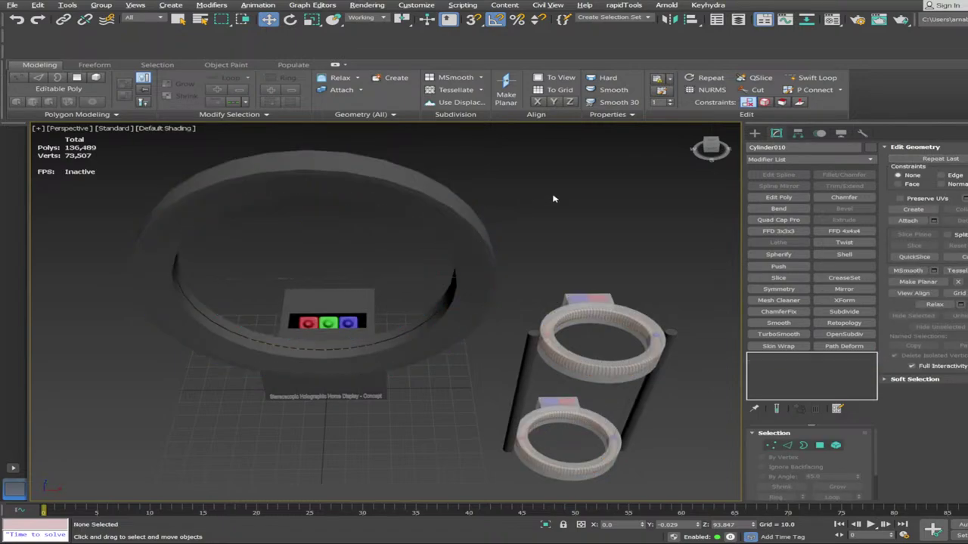
middle_click_drag(516, 254, 471, 263, "alt")
left_click(462, 198)
scroll(465, 204, "up", 3)
key("F4")
scroll(459, 281, "up", 3)
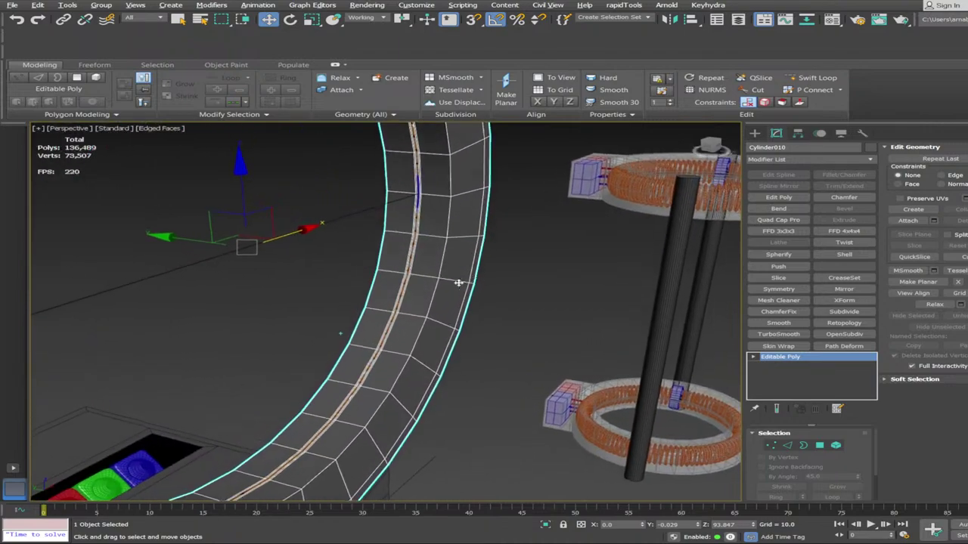
Insert supporting edge loops with SwiftLoop on the casing's inner face, beside the central slit and near the front corner
key("2")
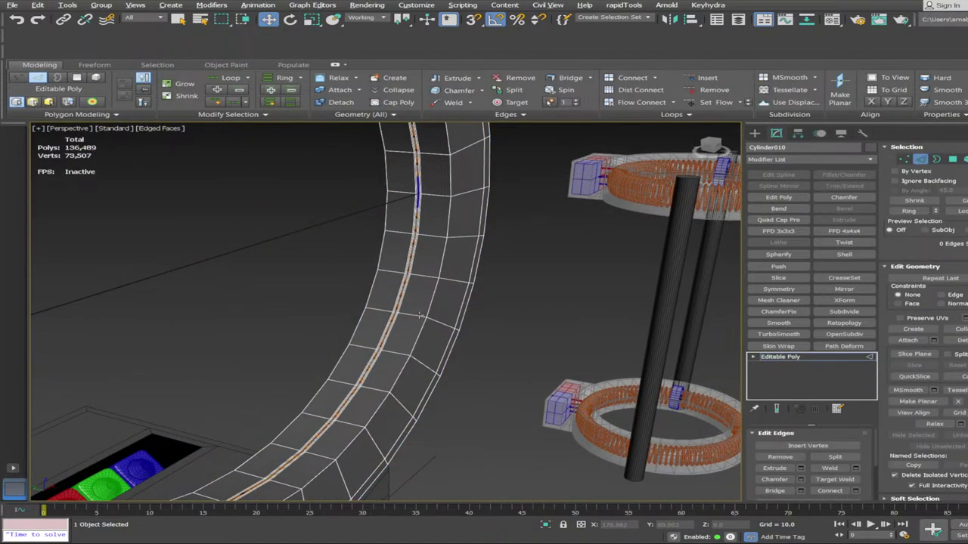
left_click(415, 314)
key("q")
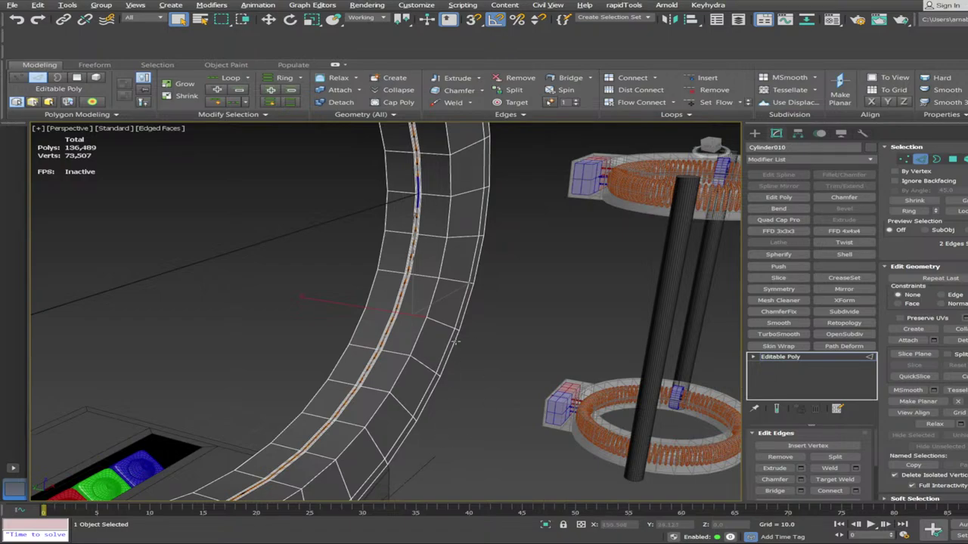
scroll(530, 301, "down", 3)
middle_click_drag(542, 298, 462, 322, "alt")
scroll(507, 322, "up", 3)
left_click(522, 353)
scroll(520, 350, "up", 4)
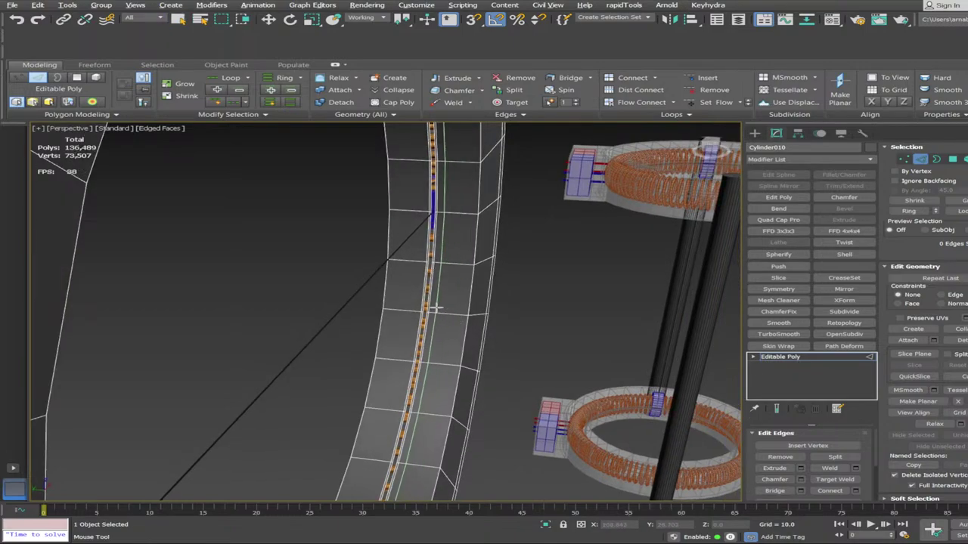
left_click(438, 313)
middle_click_drag(492, 368, 511, 367, "alt")
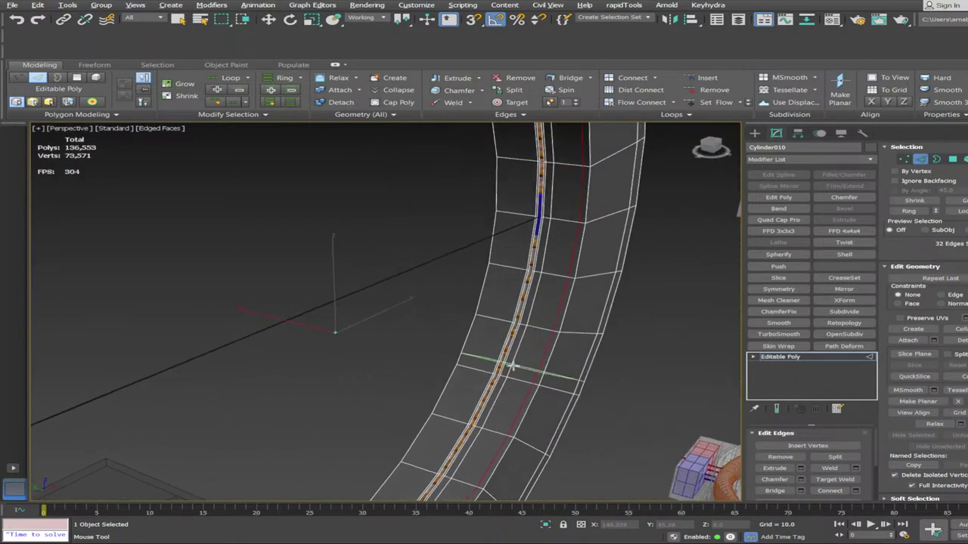
Insert further supporting edge loops on the casing's front face and near the corner of its outer face
scroll(522, 361, "up", 1)
left_click(555, 344)
middle_click_drag(555, 343, 321, 309, "alt")
scroll(555, 345, "down", 4)
left_click(278, 328)
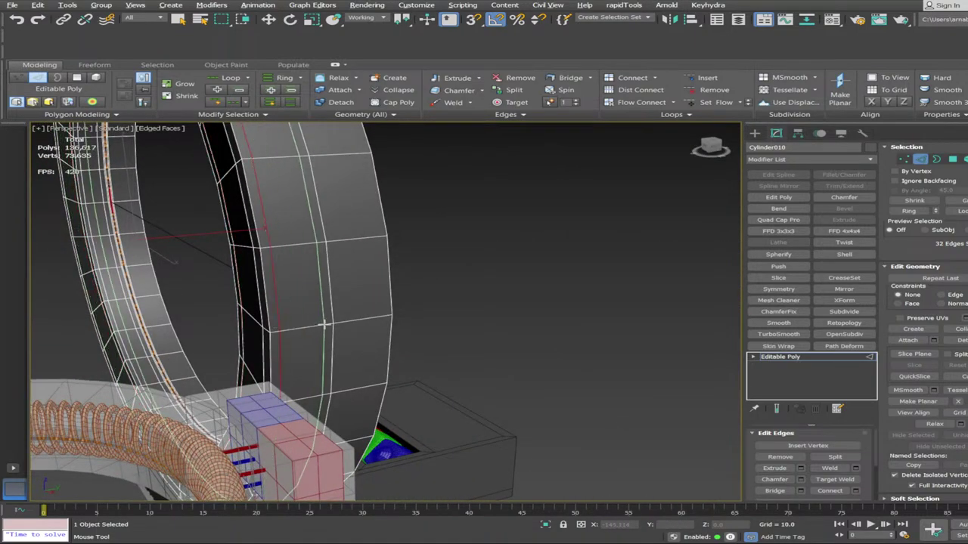
middle_click_drag(380, 311, 140, 332, "alt")
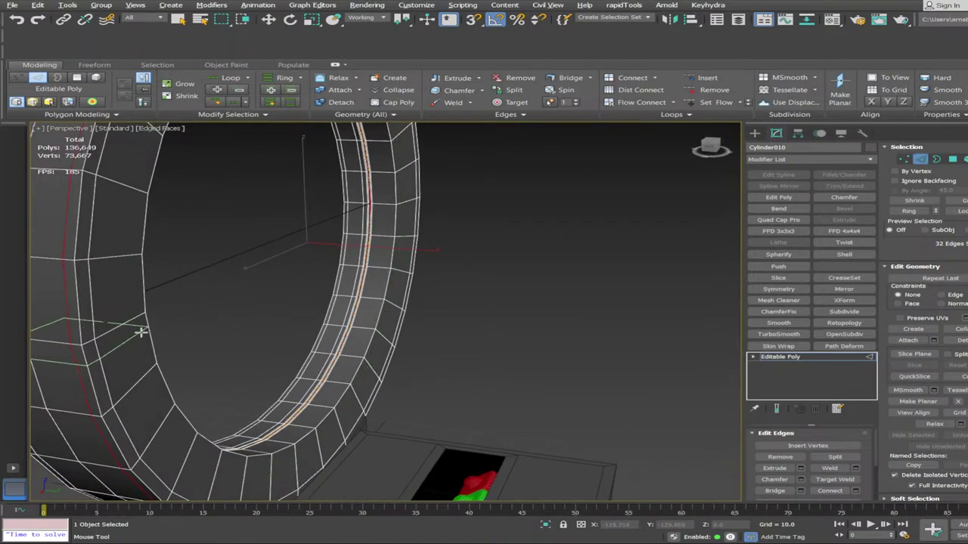
left_click(149, 368)
key("w")
Apply a Symmetry modifier on the Z mirror axis to the casing and snap its mirror plane to the grid at Y 0
scroll(150, 366, "down", 2)
middle_click_drag(150, 366, 553, 399, "alt")
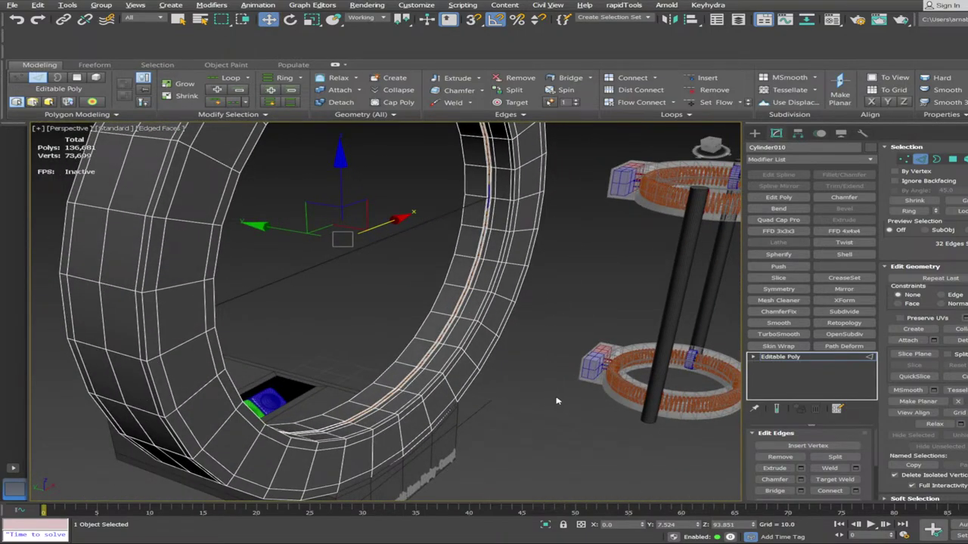
key("alt+z")
scroll(711, 340, "down", 2)
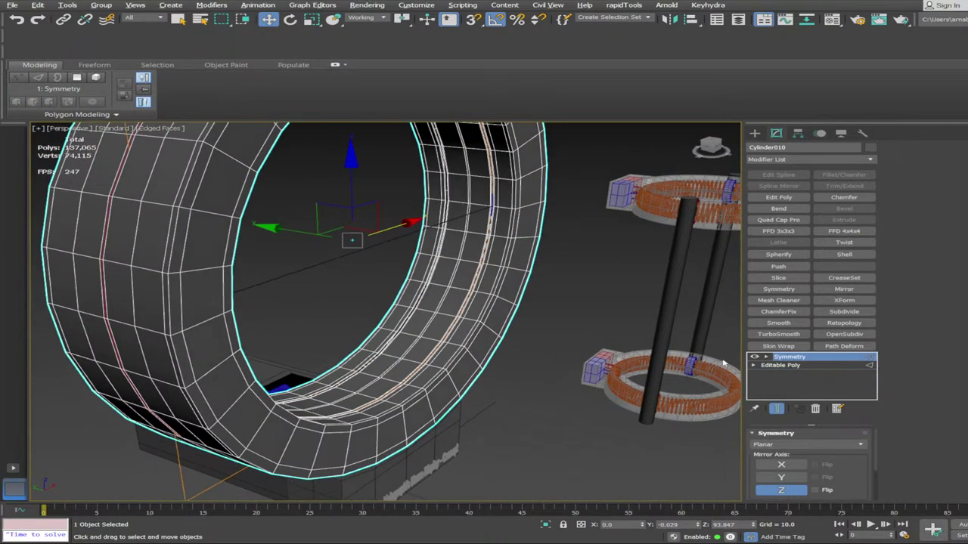
left_click(787, 365)
scroll(485, 269, "down", 3)
middle_click_drag(486, 277, 439, 279, "alt")
left_click_drag(364, 241, 373, 473)
key("s")
key("s")
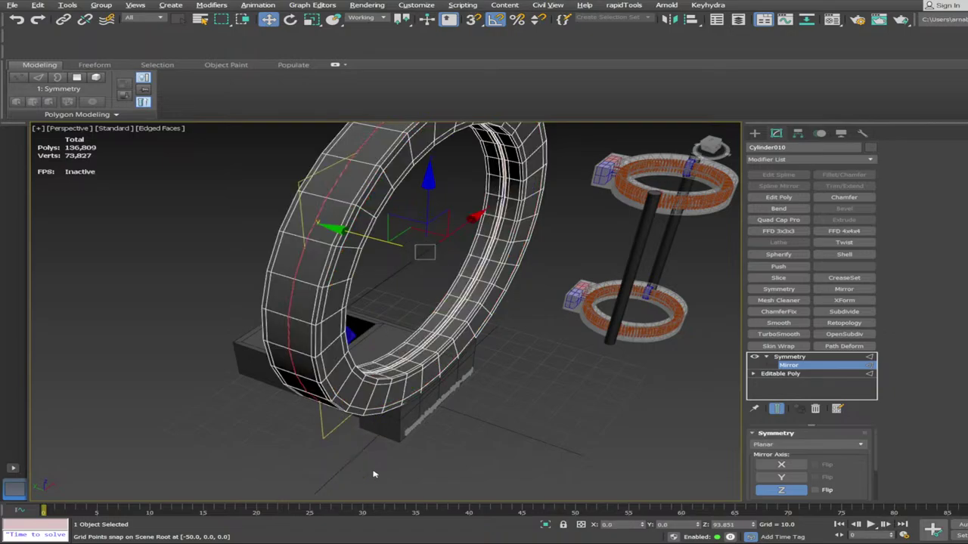
Add an Edit Poly modifier above Symmetry and remove the edge loops along the mirror seam on the casing's outer face
middle_click_drag(489, 449, 813, 245, "alt")
scroll(489, 450, "up", 3)
left_click(793, 202)
middle_click_drag(499, 323, 382, 348, "alt")
key("2")
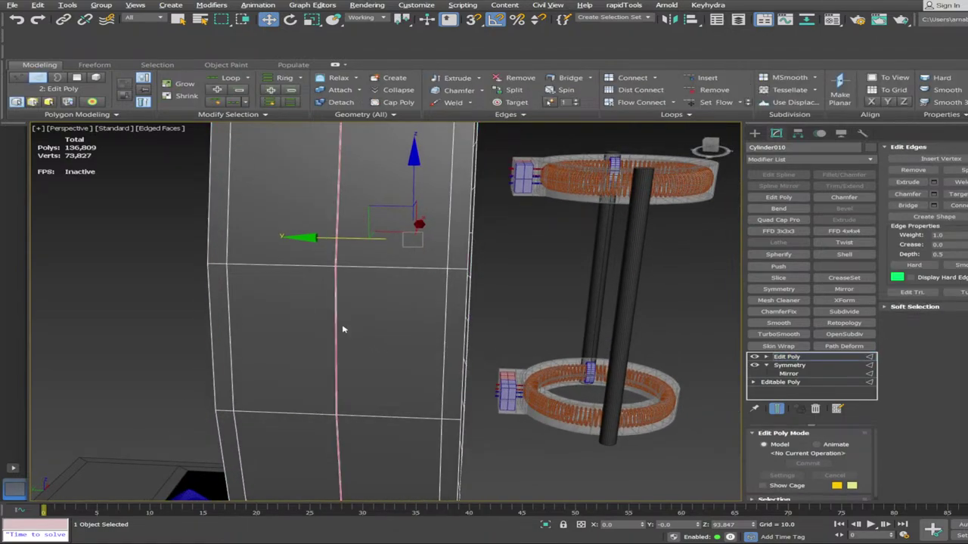
scroll(343, 330, "up", 5)
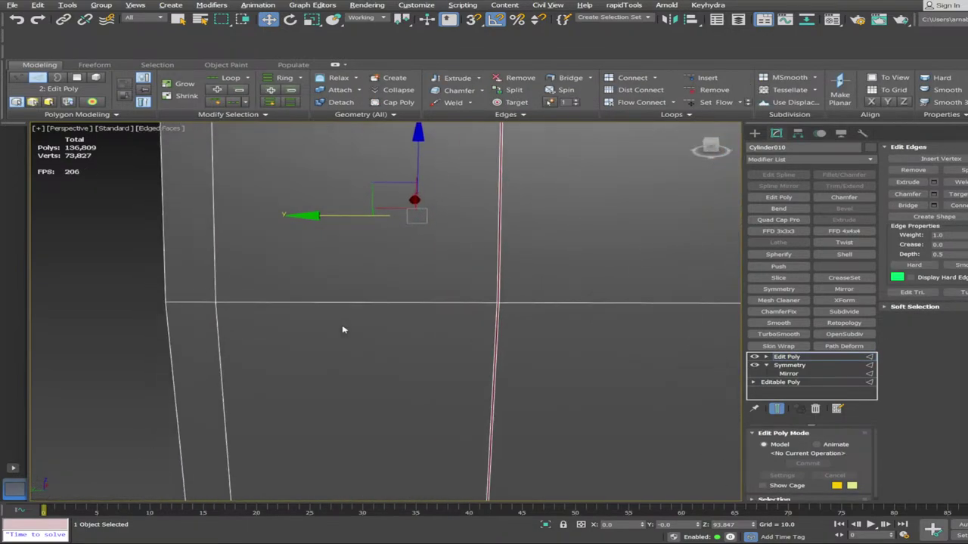
scroll(343, 330, "down", 4)
mouse_move(343, 330)
middle_mouse_down("alt")
mouse_move(378, 305)
mouse_move(445, 320)
middle_mouse_up("alt")
key("ctrl+BackSpace")
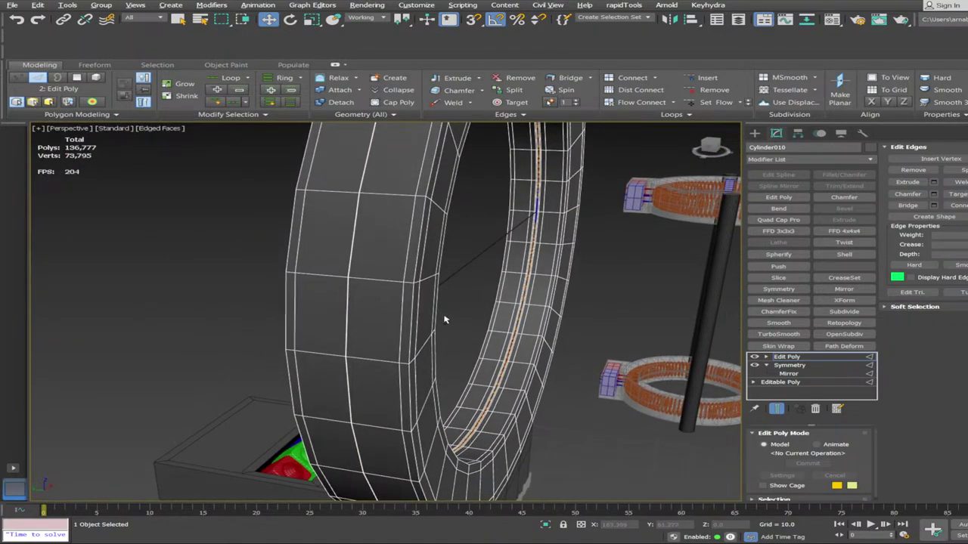
Inspect the centre of the casing's outer face for leftover seam edges, switching see-through display on and off
key("alt+x")
key("alt+x")
middle_click_drag(392, 358, 331, 389, "alt")
scroll(385, 308, "up", 3)
key("2")
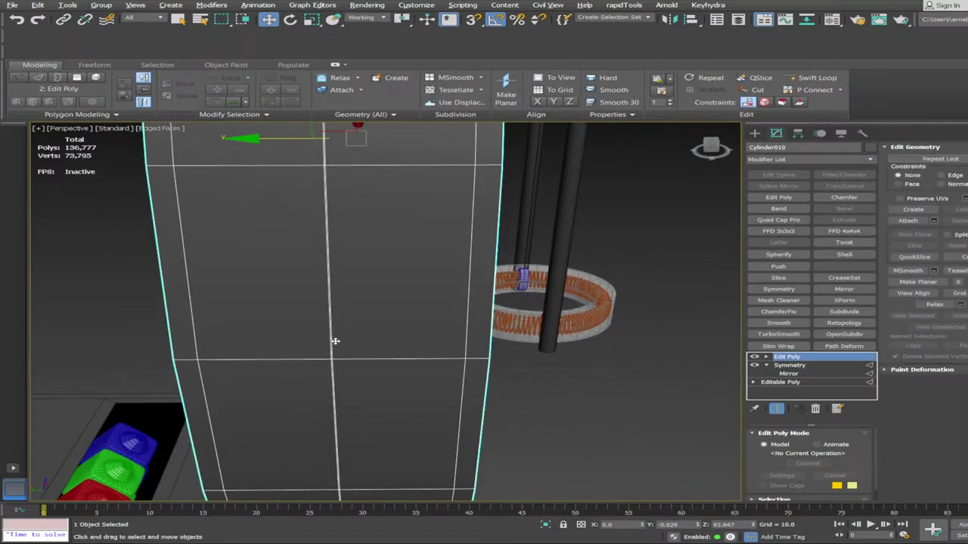
key("2")
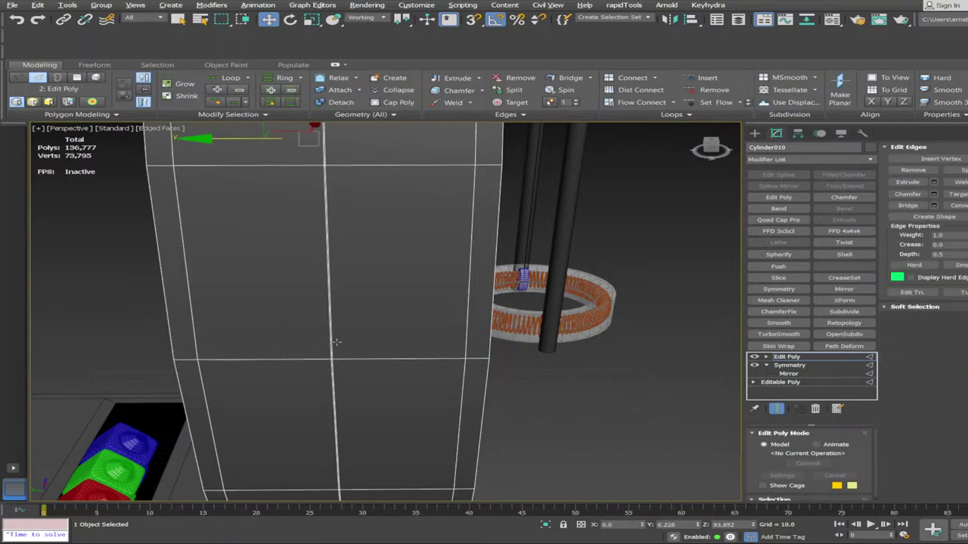
key("alt+x")
middle_click_drag(346, 343, 364, 357, "alt")
Undo the seam edge removal, the Edit Poly modifier and the Symmetry modifier on the casing
key("ctrl+z")
key("ctrl+z")
key("ctrl+z")
key("ctrl+z")
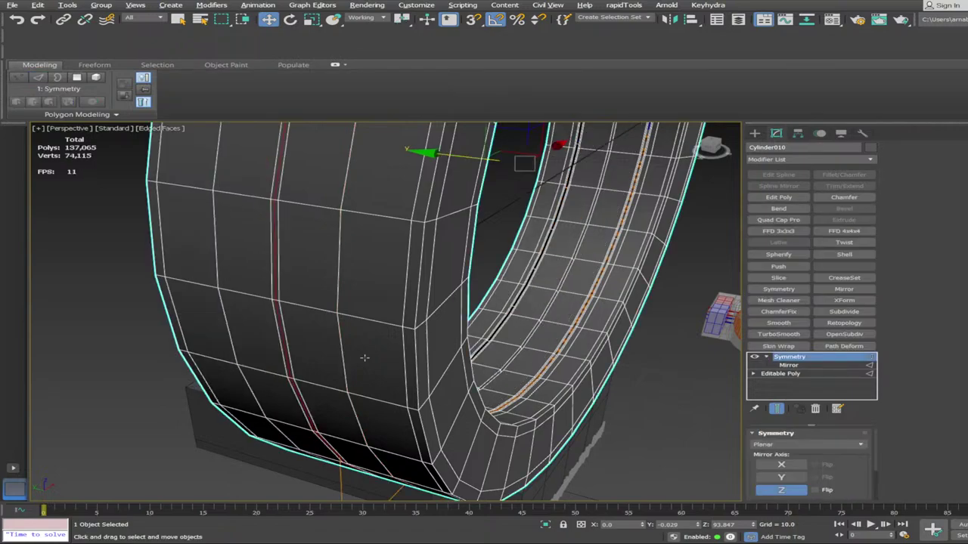
key("ctrl+z")
key("ctrl+z")
Try a TurboSmooth modifier on the casing and view the smoothed shape without edged faces
middle_click_drag(365, 358, 551, 438, "alt")
scroll(402, 369, "down", 3)
key("ctrl+t")
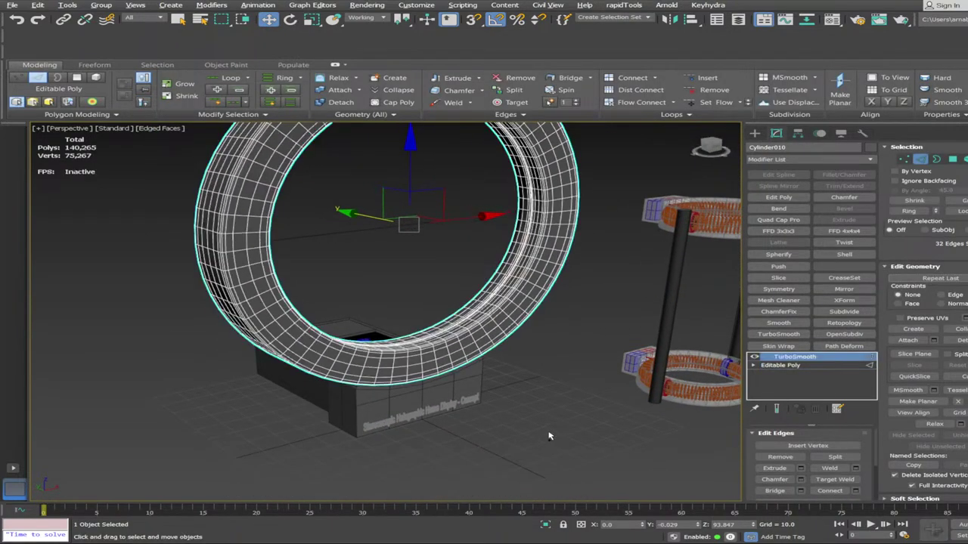
key("F4")
middle_click_drag(614, 441, 774, 446, "alt")
key("ctrl+z")
key("F4")
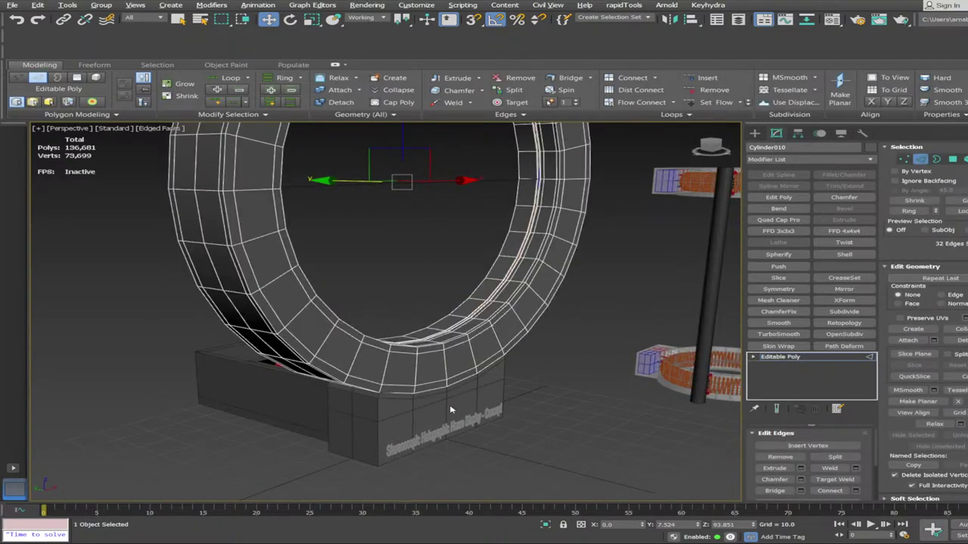
Select the ring of edges across the casing's front face and connect them with one centred edge loop
scroll(449, 408, "up", 2)
middle_click_drag(449, 409, 426, 402, "alt")
key("2")
key("2")
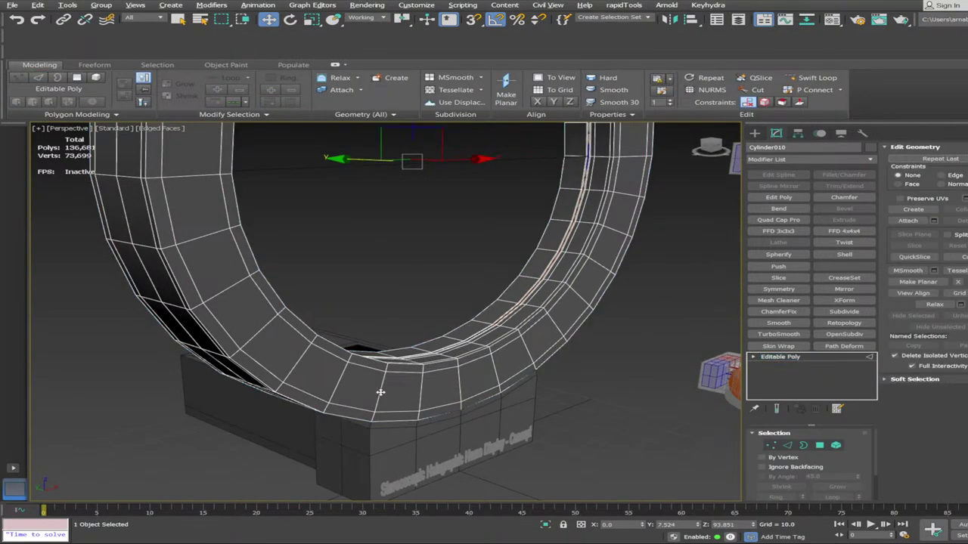
left_click(379, 392)
key("alt+r")
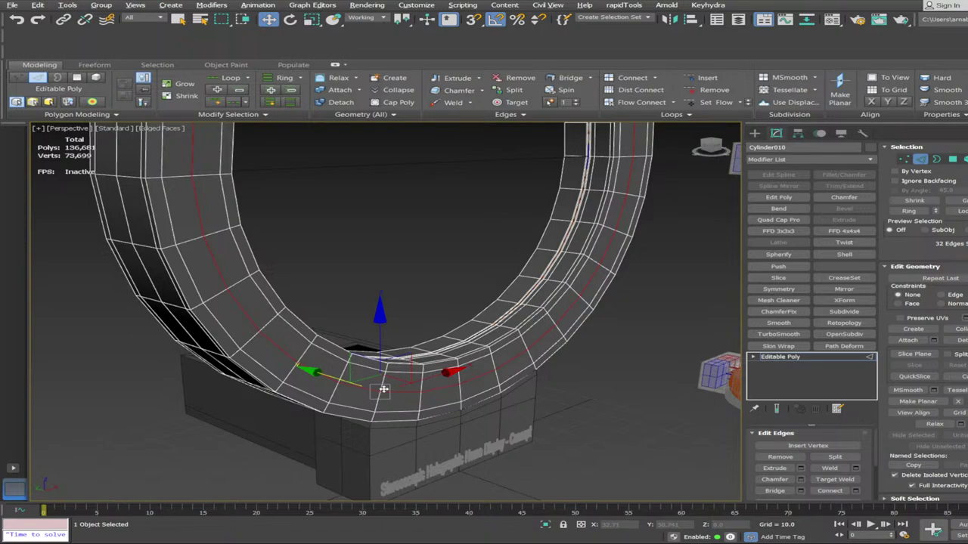
key("ctrl+shift+e")
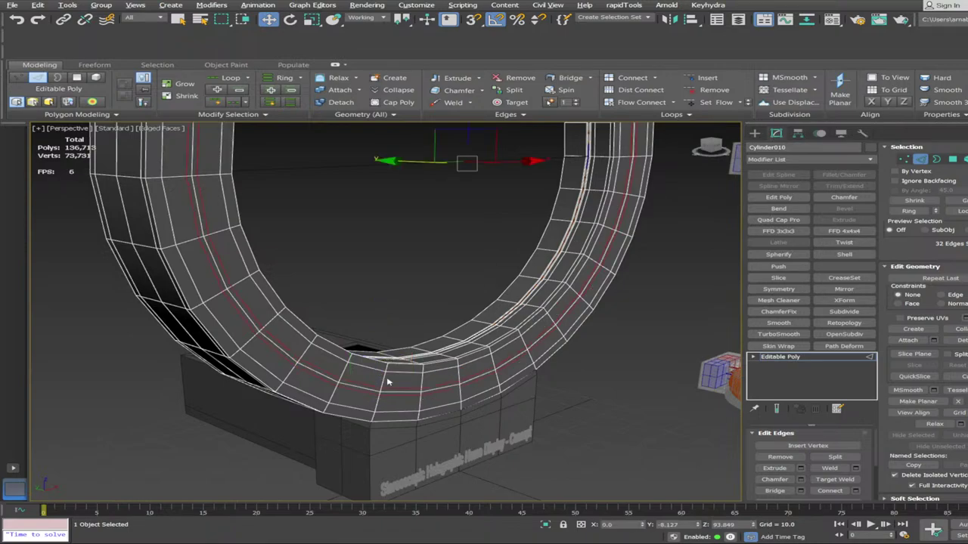
Try extruding the front face's centre edge loop of the casing, and undo the oversized extrusion
key("ctrl+z")
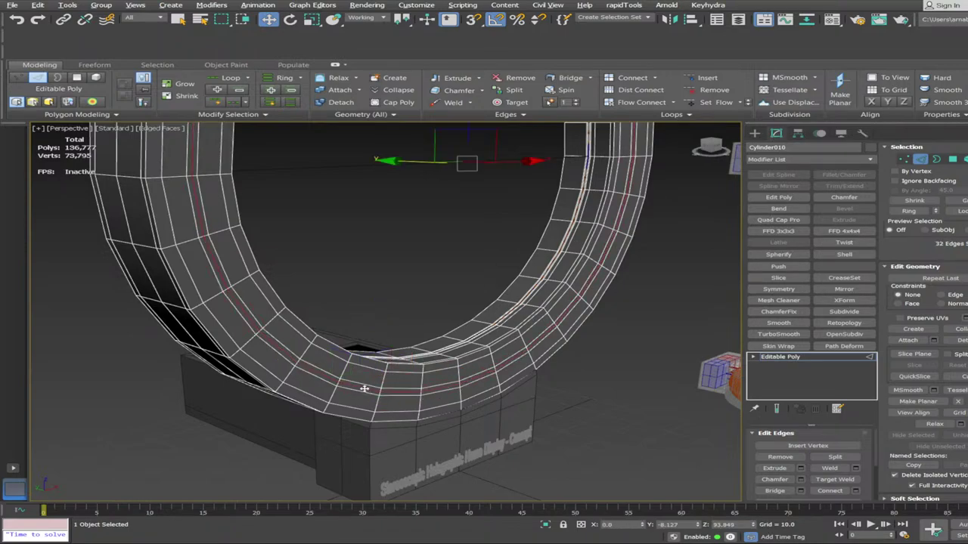
key("shift+e")
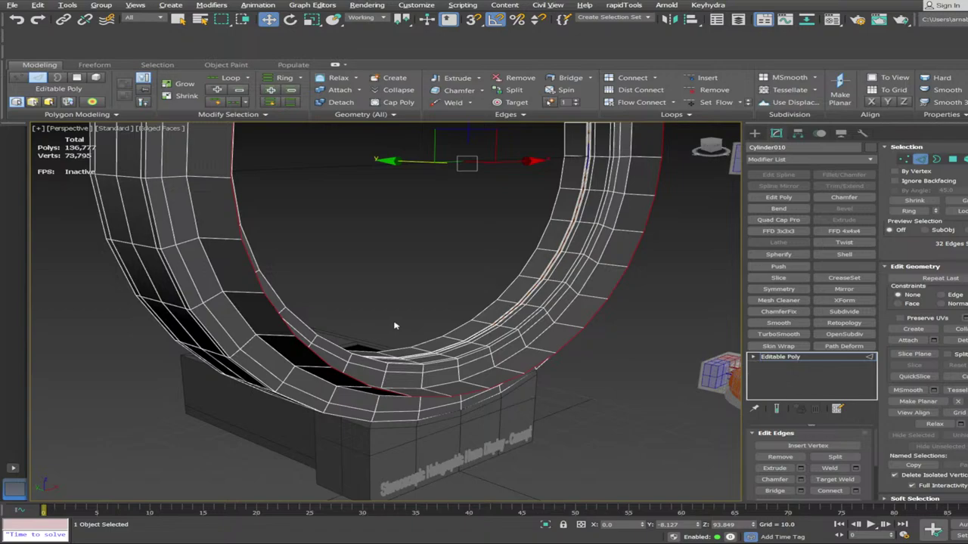
key("ctrl+z")
mouse_move(395, 326)
middle_mouse_down("alt")
mouse_move(417, 328)
mouse_move(401, 335)
middle_mouse_up("alt")
scroll(418, 329, "up", 2)
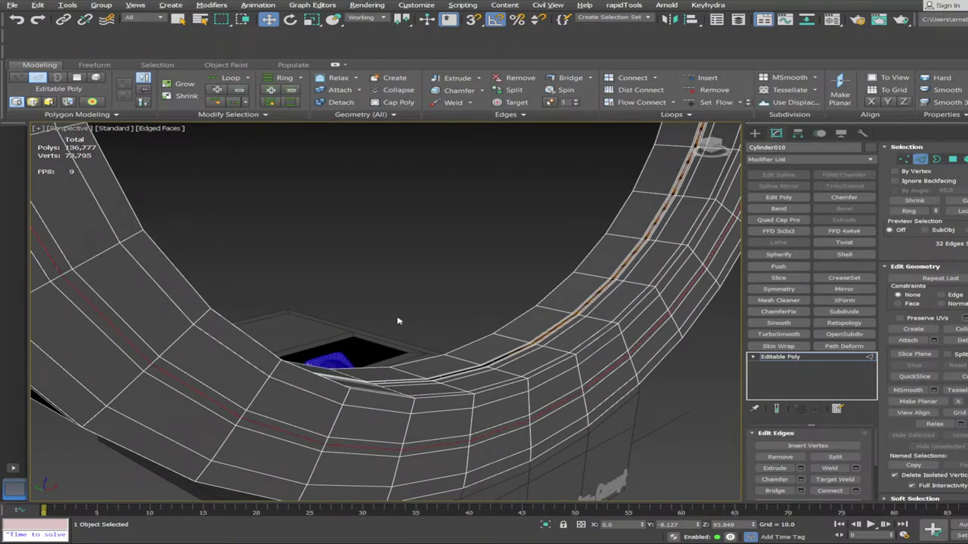
Extrude the casing's front centre edge loop by a small amount, forming a narrow groove around the ring
key("shift+e")
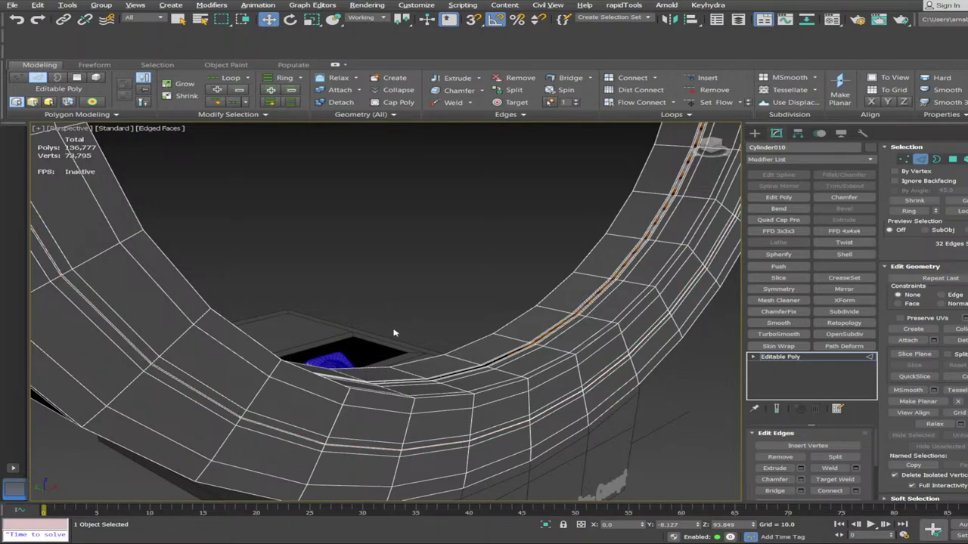
key("shift+e")
middle_click_drag(393, 325, 361, 349, "alt")
scroll(361, 351, "up", 3)
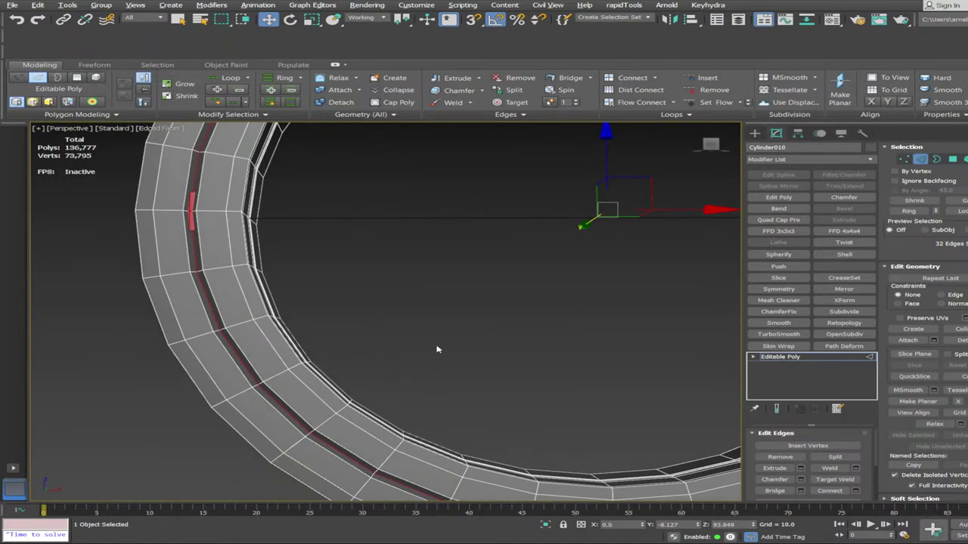
middle_click_drag(437, 349, 389, 335, "alt")
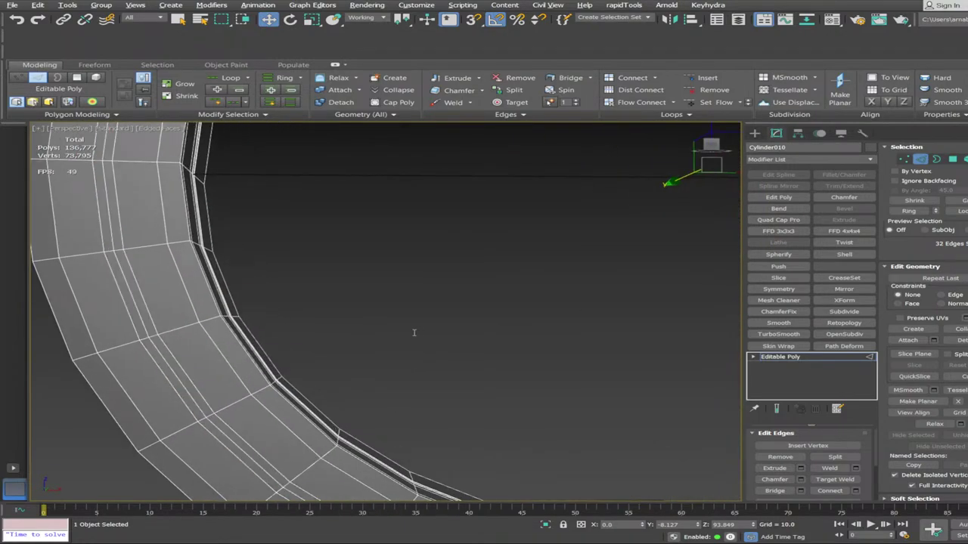
key("Return")
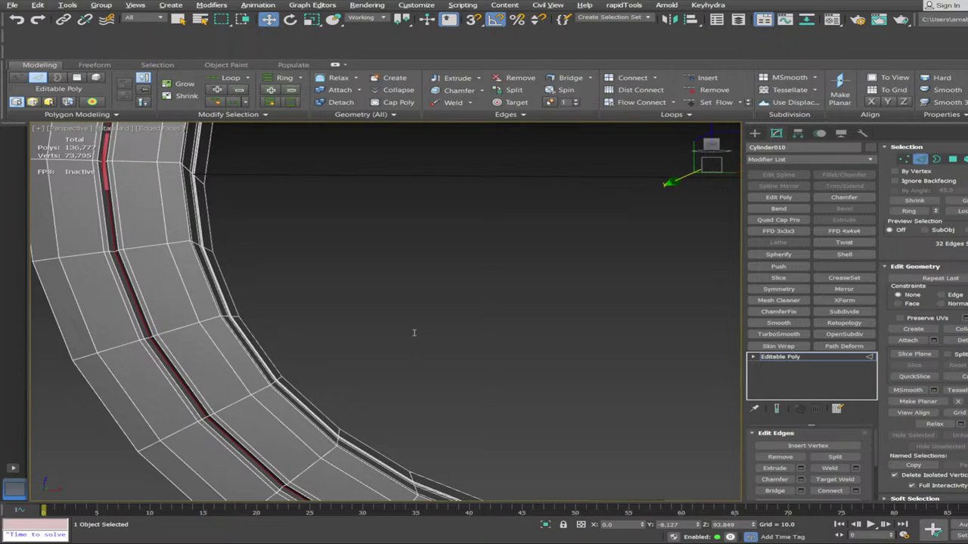
key("Return")
middle_click_drag(413, 332, 390, 337, "alt")
scroll(429, 345, "down", 5)
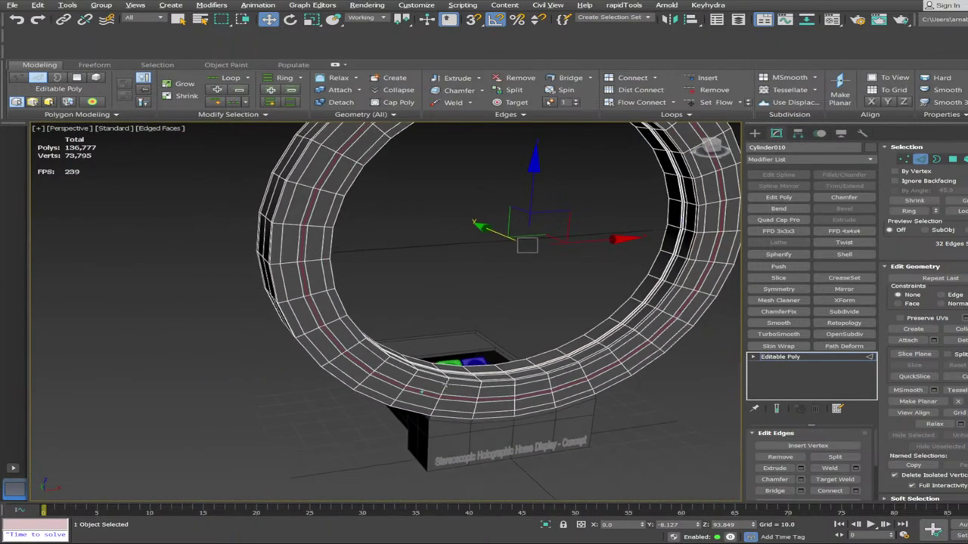
Apply TurboSmooth to the casing, raise its iterations by one, and deselect it with edged faces hidden
middle_click_drag(428, 413, 614, 479, "alt")
key("2")
key("ctrl+t")
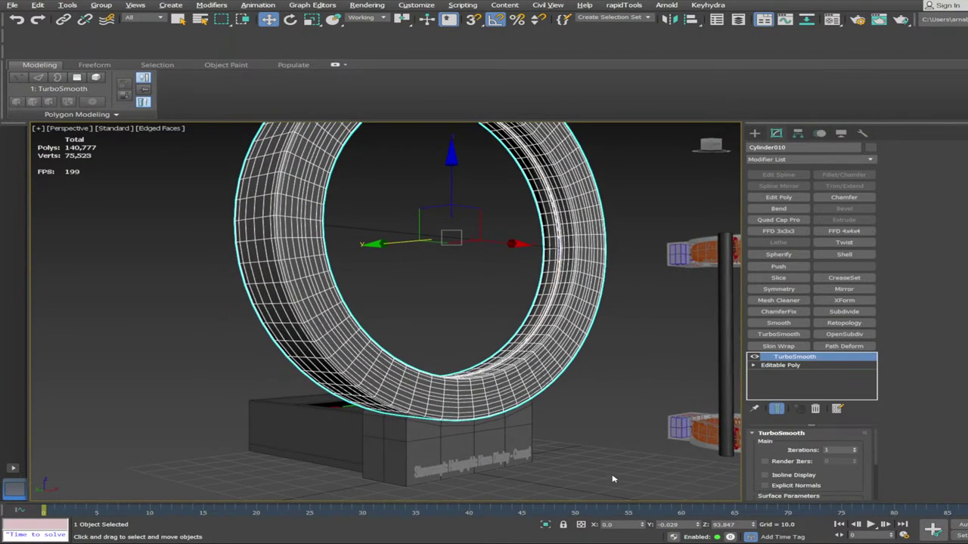
left_click(854, 449)
left_click(601, 453)
key("F4")
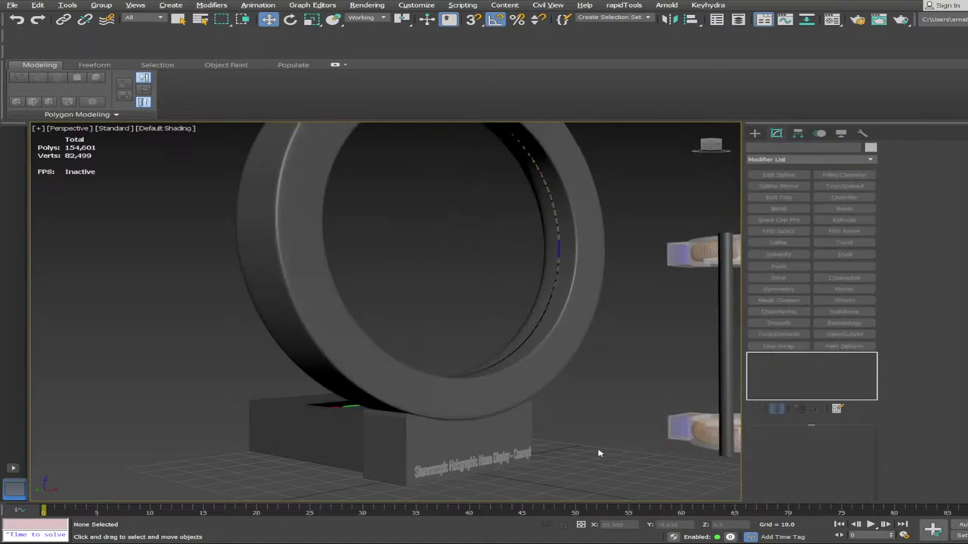
Examine the smoothed casing up close and from a distance alongside the double-ring frame
middle_click_drag(551, 458, 520, 402, "alt")
scroll(512, 437, "up", 3)
left_click(479, 414)
scroll(480, 414, "down", 3)
scroll(479, 413, "down", 3)
left_click(434, 426)
scroll(434, 425, "down", 2)
scroll(434, 425, "down", 1)
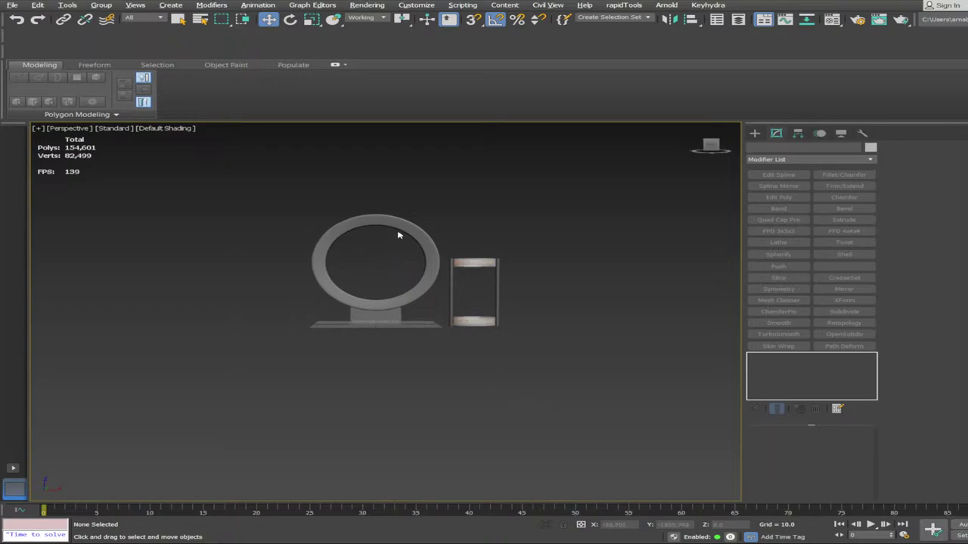
Try rotating the thin bar at the centre of the large ring
left_click(369, 242)
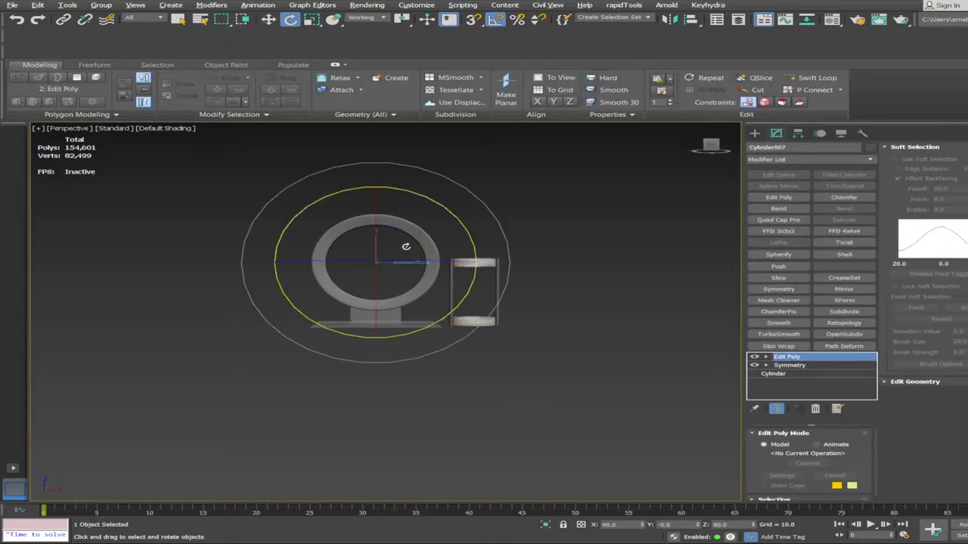
left_click_drag(468, 228, 543, 212)
right_click(543, 212)
left_click(552, 398)
Select the whole double-ring frame briefly and examine its rings and rods from several angles
scroll(556, 399, "up", 3)
middle_click_drag(556, 386, 559, 431, "alt")
left_click_drag(468, 231, 467, 231)
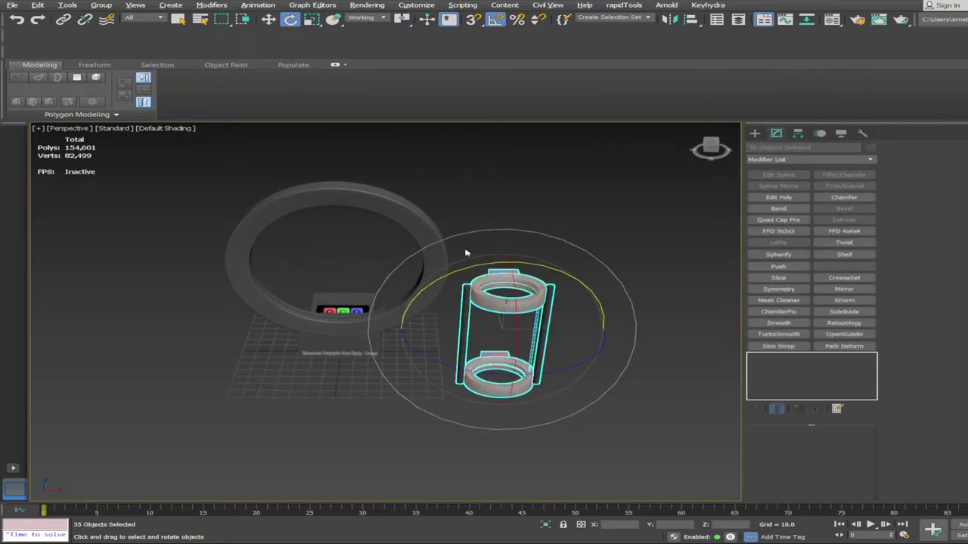
left_click(658, 435)
scroll(529, 378, "up", 1)
middle_click_drag(501, 359, 479, 309, "alt")
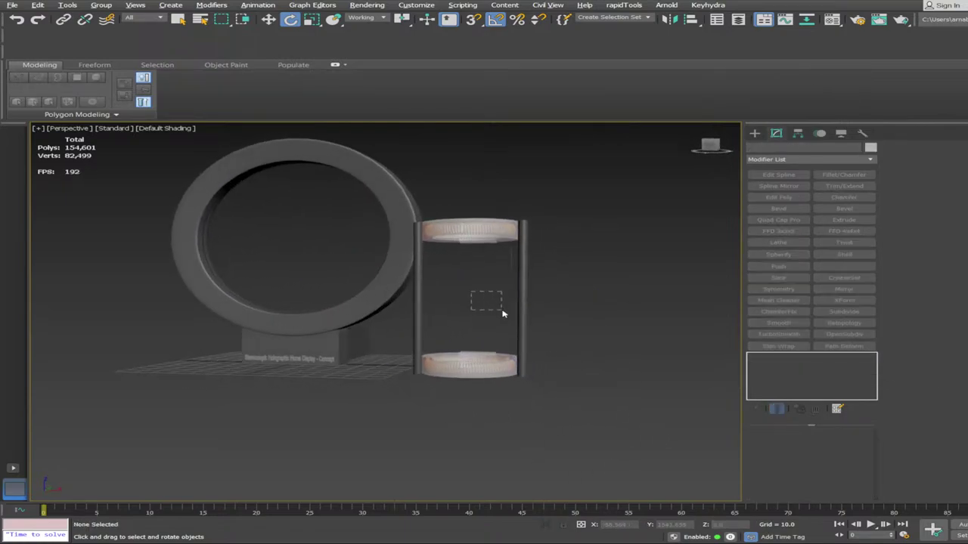
left_click_drag(509, 316, 509, 316)
middle_click_drag(508, 316, 503, 330, "alt")
scroll(503, 330, "up", 7)
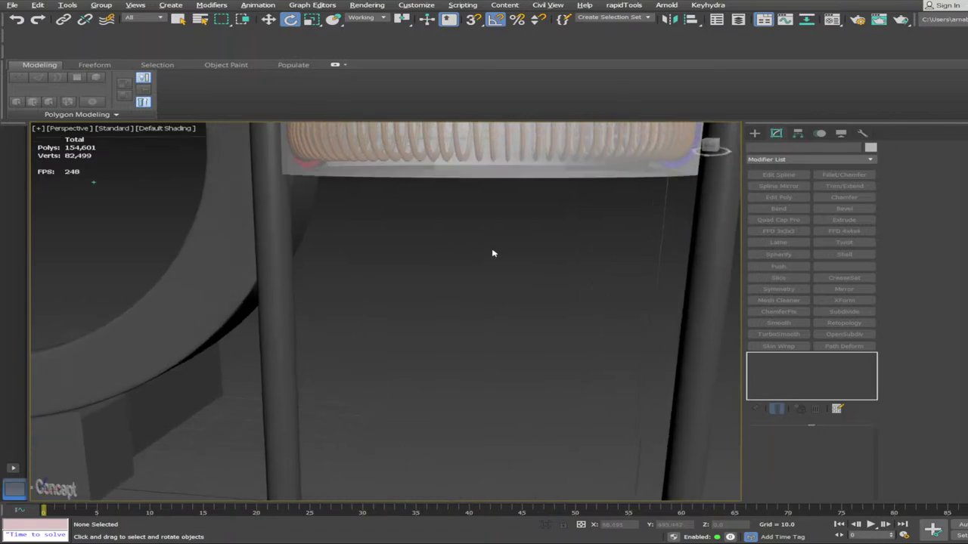
Subdivide the projector box behind the large ring with MSmooth and apply TurboSmooth with iterations raised by one, then hide edged faces
mouse_move(492, 253)
middle_mouse_down("alt")
mouse_move(566, 282)
mouse_move(592, 255)
mouse_move(519, 380)
mouse_move(401, 432)
mouse_move(380, 468)
mouse_move(182, 422)
mouse_move(250, 476)
mouse_move(409, 428)
middle_mouse_up("alt")
scroll(573, 265, "down", 5)
scroll(338, 458, "up", 2)
left_click(191, 418)
key("F4")
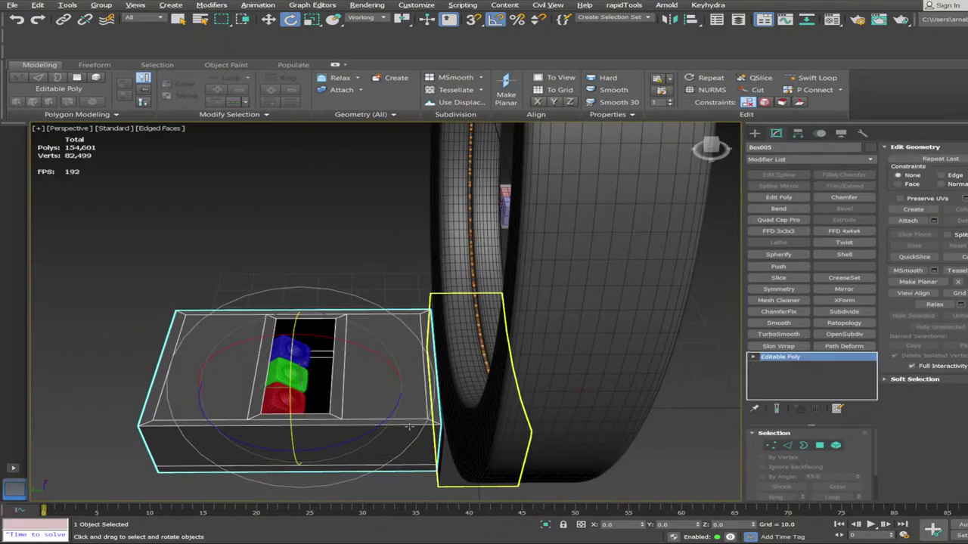
key("ctrl+m")
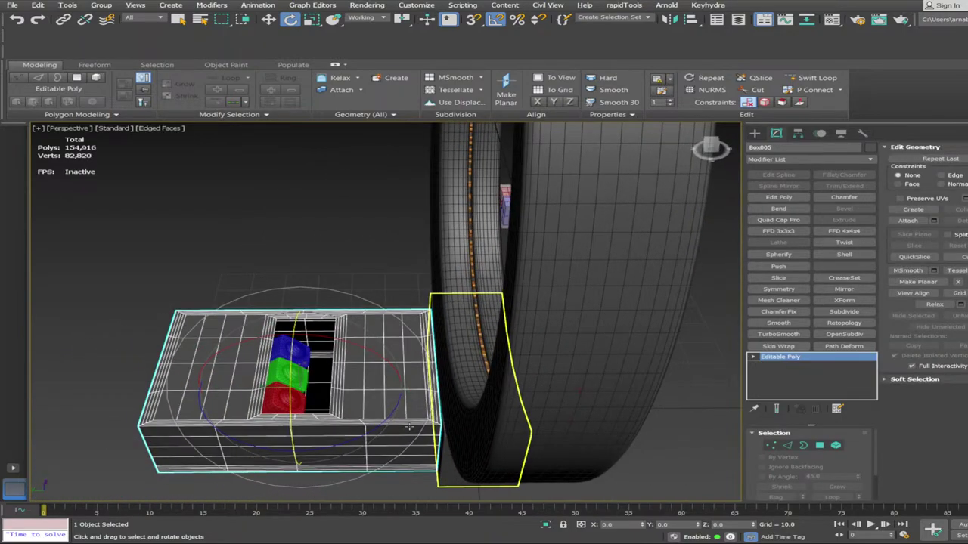
key("ctrl+t")
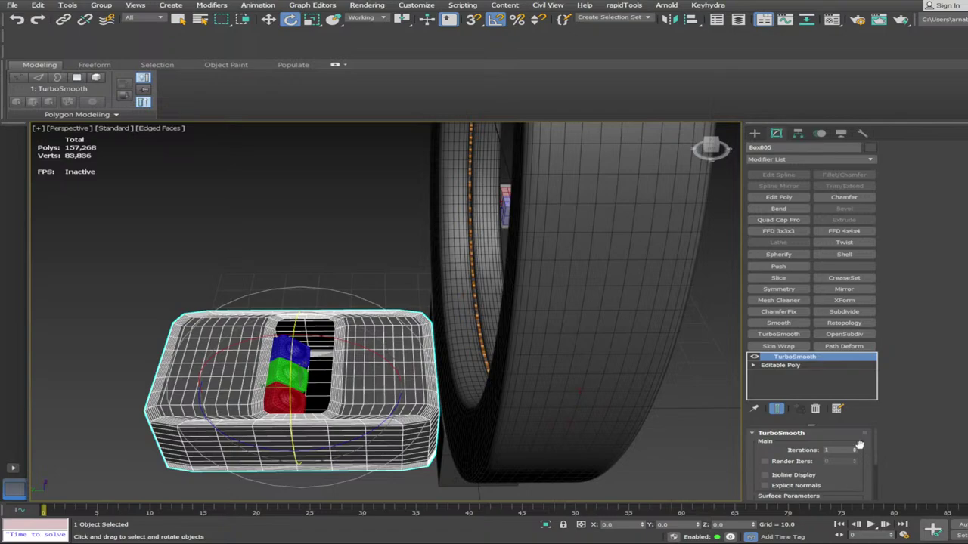
left_click(855, 450)
key("F4")
left_click(372, 250)
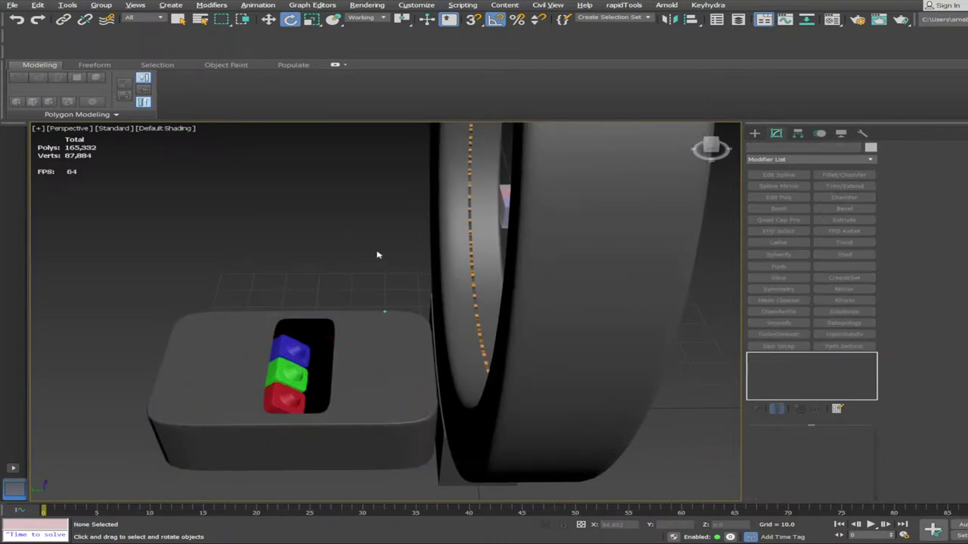
Select the thin bar inside the large ring and try spinning it about the ring's centre
middle_click_drag(378, 254, 468, 441, "alt")
scroll(404, 391, "down", 5)
scroll(446, 465, "up", 4)
scroll(518, 429, "up", 3)
left_click_drag(324, 331, 325, 334)
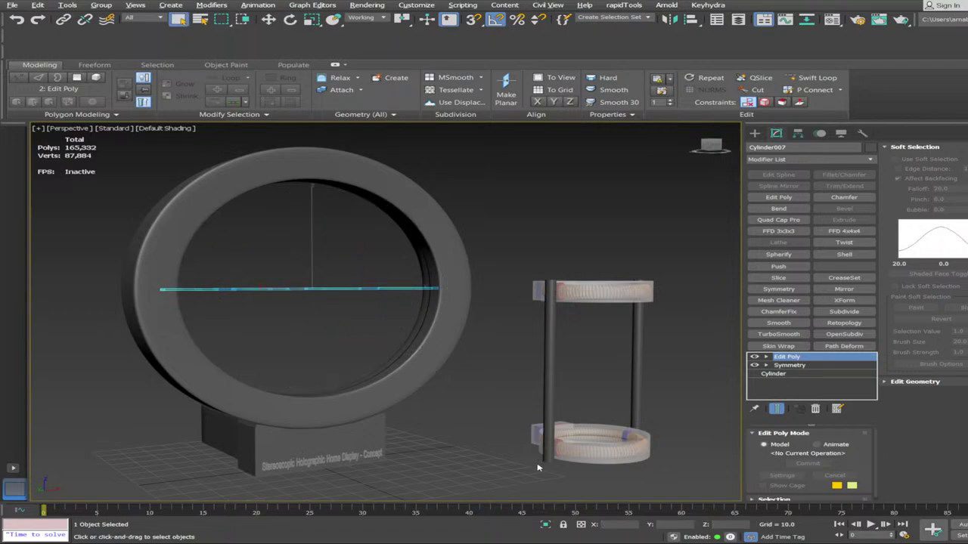
middle_click_drag(530, 469, 525, 466, "alt")
scroll(528, 467, "up", 1)
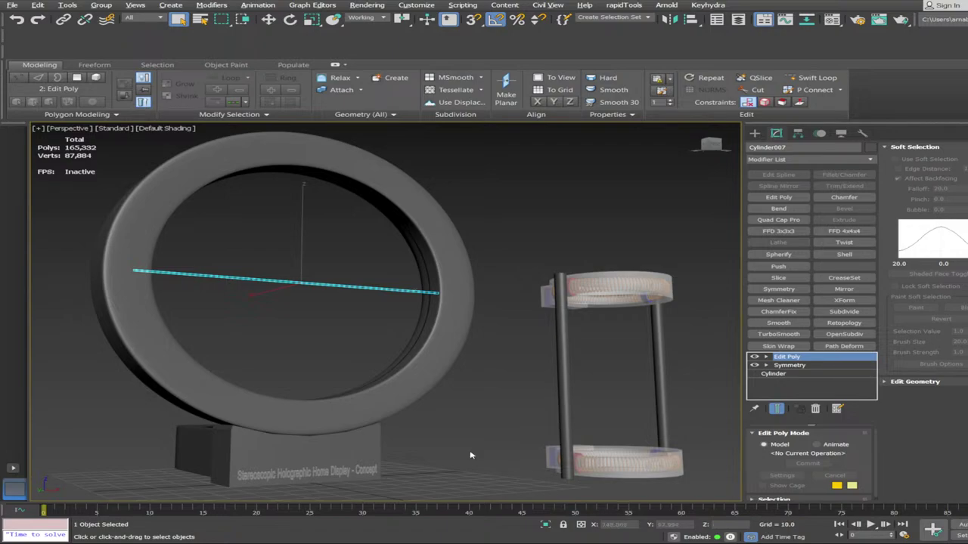
key("e")
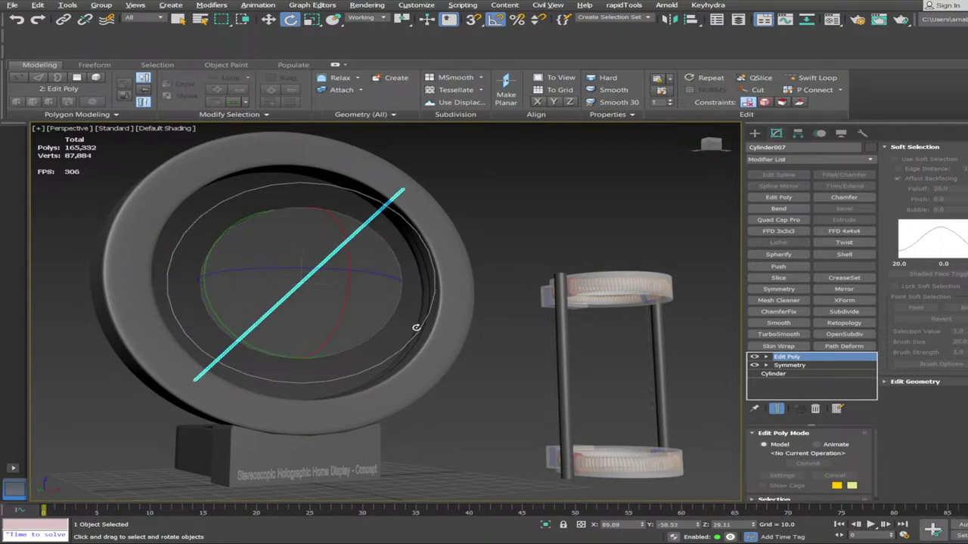
left_click_drag(416, 327, 213, 248)
left_click(487, 437)
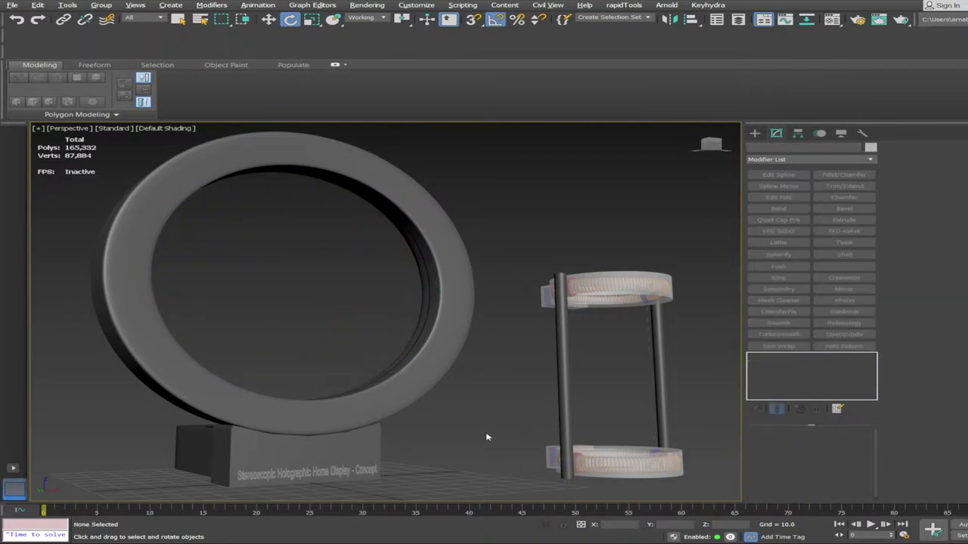
Review the complete ring display and the double-ring frame together from the front
scroll(488, 436, "down", 2)
middle_click_drag(488, 436, 396, 406, "alt")
scroll(310, 283, "up", 2)
scroll(309, 283, "down", 2)
middle_click_drag(309, 283, 257, 226, "alt")
left_click_drag(138, 165, 182, 235)
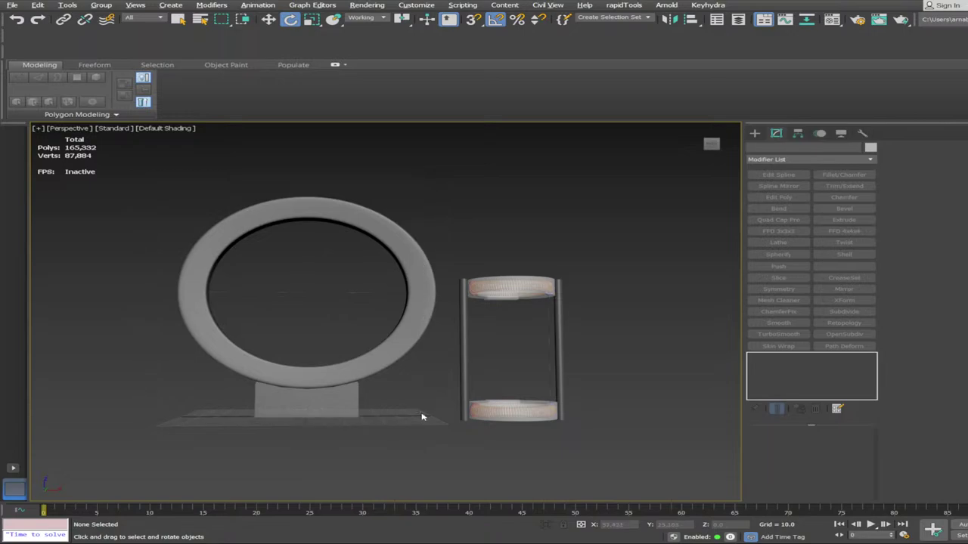
Select the projector box and the titled base block with its lettering under the large ring, and delete them
middle_click_drag(422, 414, 348, 460, "alt")
scroll(345, 436, "up", 3)
left_click_drag(348, 460, 132, 389)
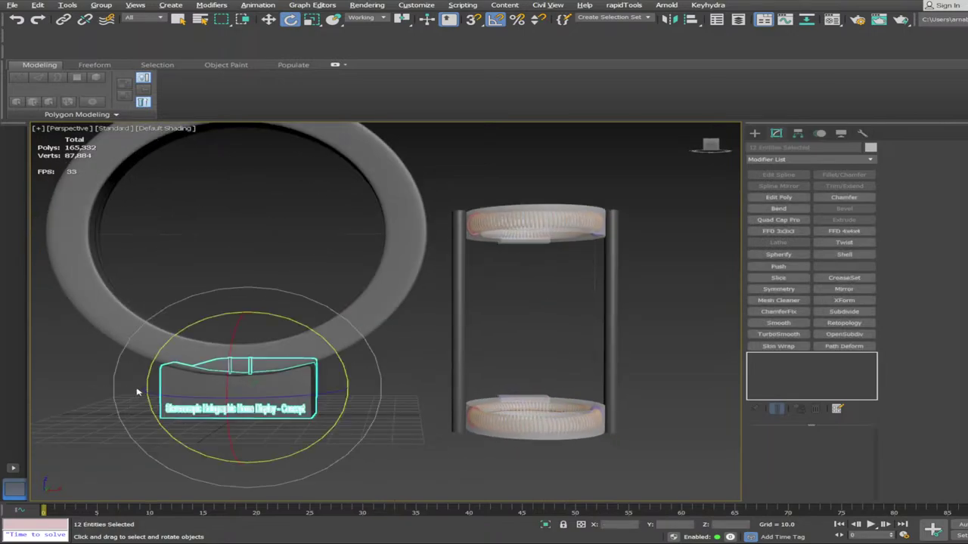
key("Delete")
scroll(302, 356, "down", 3)
middle_click_drag(312, 394, 325, 246, "alt")
Select the large ring with its inner bar and try scaling it uniformly
left_click_drag(168, 170, 389, 366)
middle_click_drag(388, 365, 367, 365, "alt")
key("r")
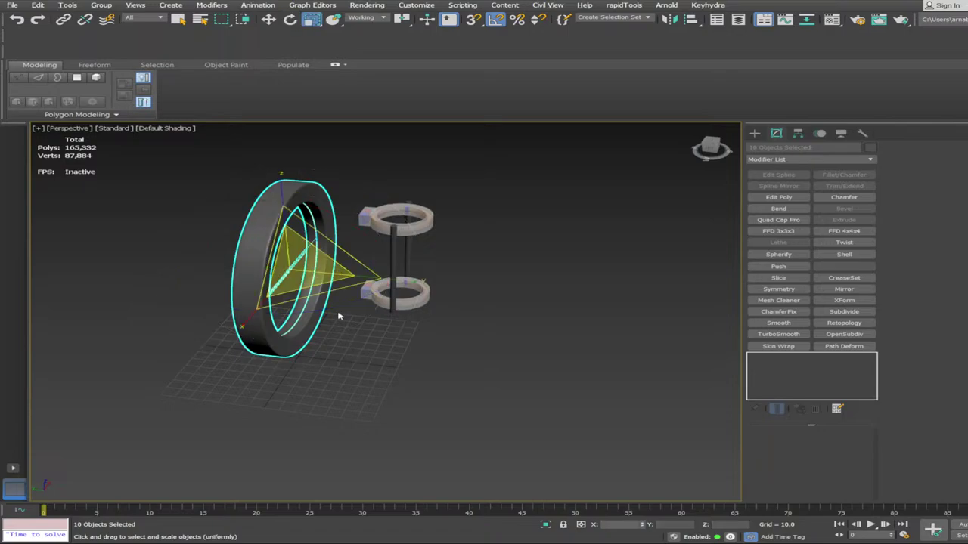
left_click_drag(404, 281, 353, 282)
left_click_drag(281, 276, 279, 275)
middle_click_drag(330, 283, 278, 264, "alt")
left_click_drag(278, 264, 218, 223)
left_click(350, 370)
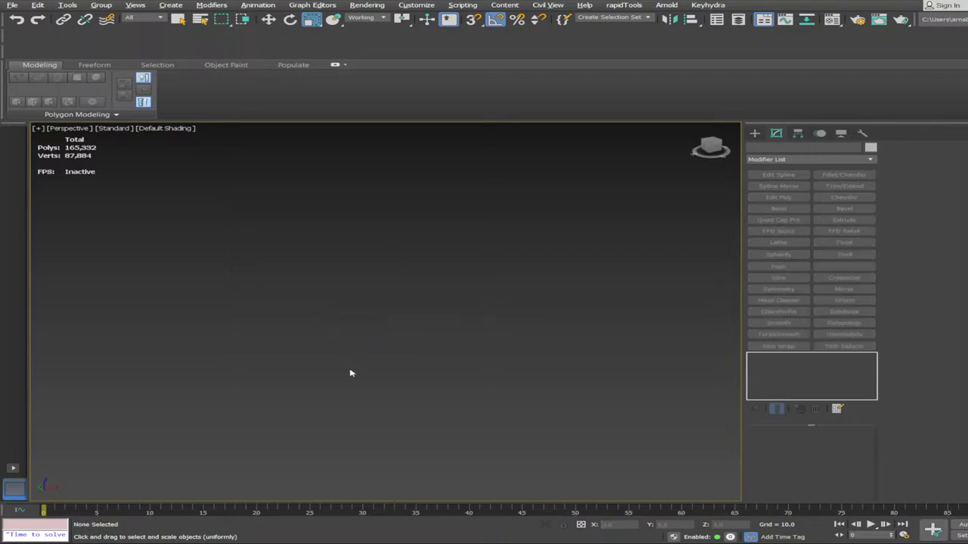
Undo the trial ring scaling and the deletion of the base and projector box
key("ctrl+z")
left_click(335, 358)
scroll(282, 332, "down", 3)
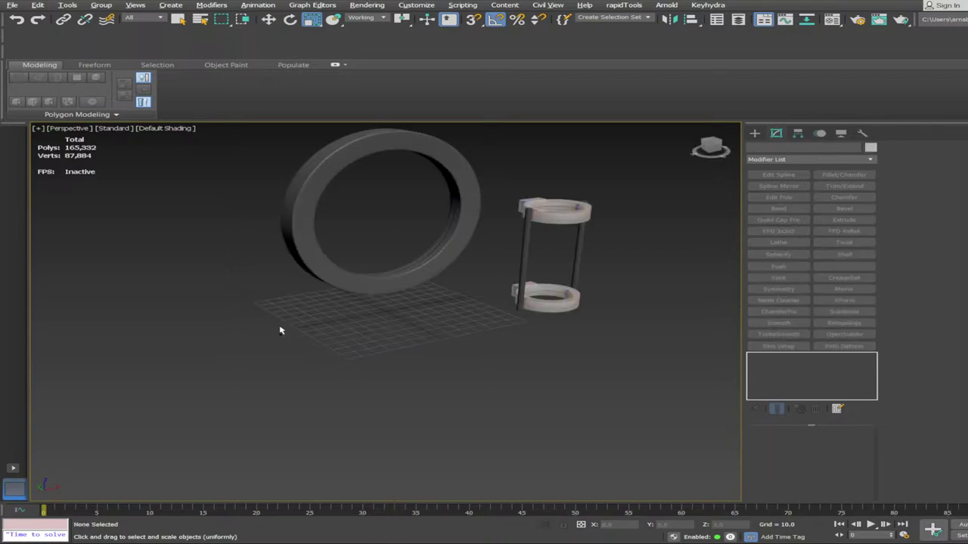
middle_click_drag(397, 353, 367, 327, "alt")
scroll(359, 337, "up", 2)
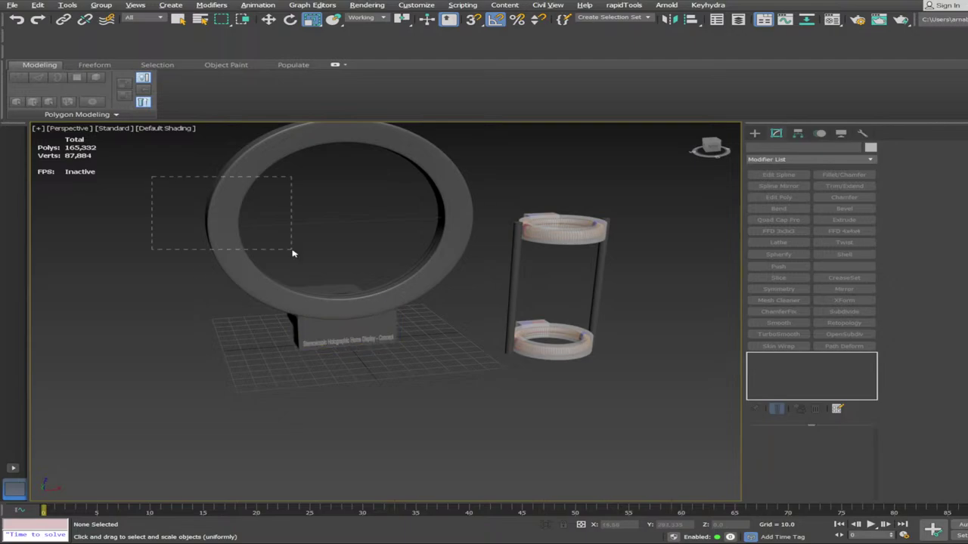
Delete the base block, lettering and projector box again to leave the large ring free-standing
left_click_drag(292, 250, 292, 251)
middle_click_drag(418, 384, 163, 291, "alt")
left_click_drag(162, 286, 262, 389)
key("Delete")
left_click_drag(381, 412, 238, 338)
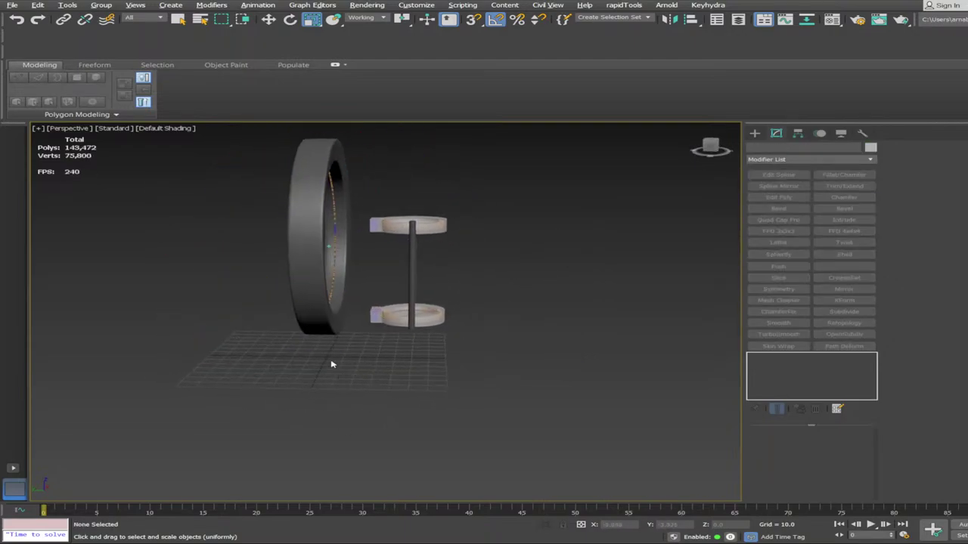
middle_click_drag(333, 364, 249, 355, "alt")
Try selecting the large ring with its thin inner bar from the side, and undo the attempt
left_click_drag(98, 140, 226, 304)
scroll(289, 327, "up", 2)
middle_click_drag(291, 326, 287, 265, "alt")
left_click_drag(78, 258, 216, 308)
middle_click_drag(216, 309, 202, 242, "alt")
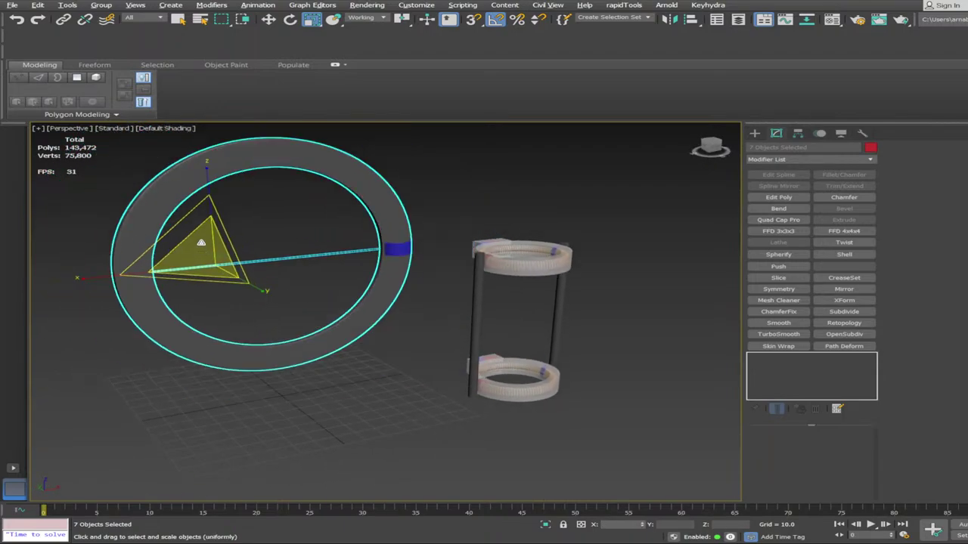
key("ctrl+z")
key("ctrl+z")
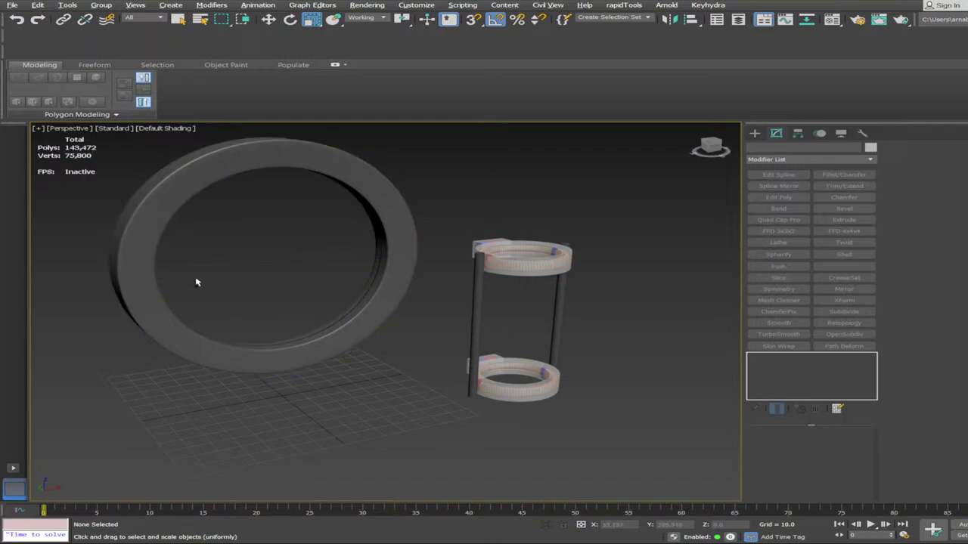
Select all parts of the free-standing large ring and scale them up
left_click_drag(398, 427, 375, 342)
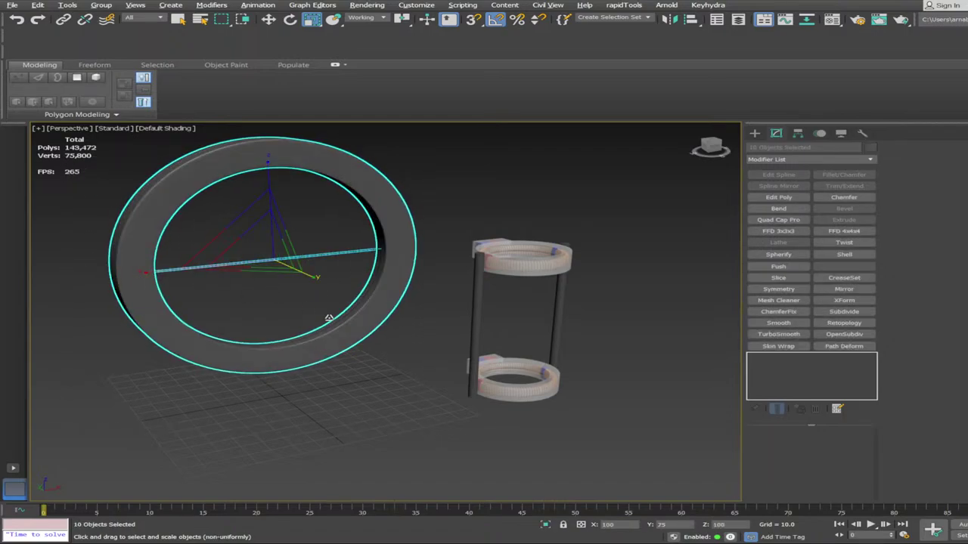
middle_click_drag(315, 316, 280, 289, "alt")
scroll(280, 290, "down", 2)
left_click_drag(286, 252, 299, 202)
scroll(307, 220, "down", 6)
middle_click_drag(307, 220, 642, 338, "alt")
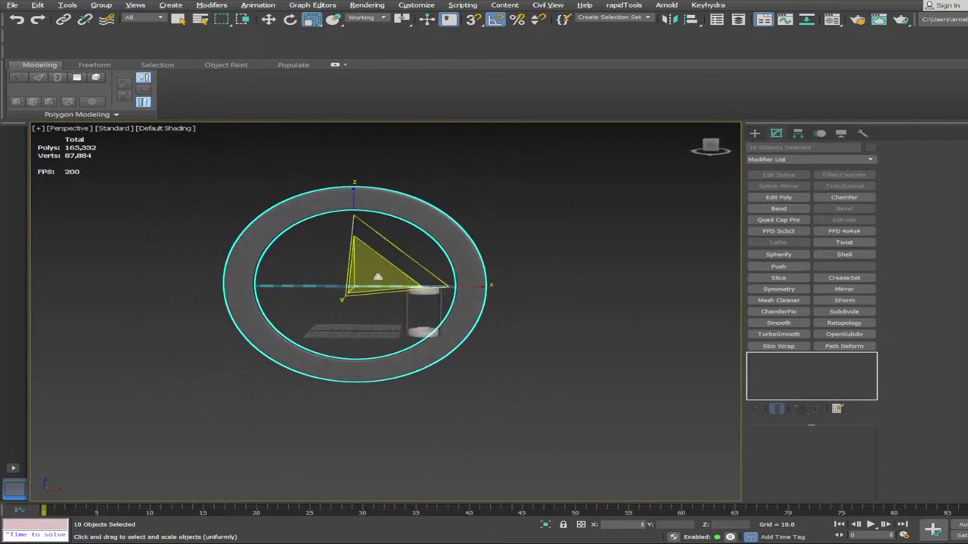
Enlarge the ring assembly further until it dwarfs the double-ring frame
left_click_drag(365, 261, 381, 217)
scroll(381, 217, "down", 4)
middle_click_drag(381, 217, 424, 270, "alt")
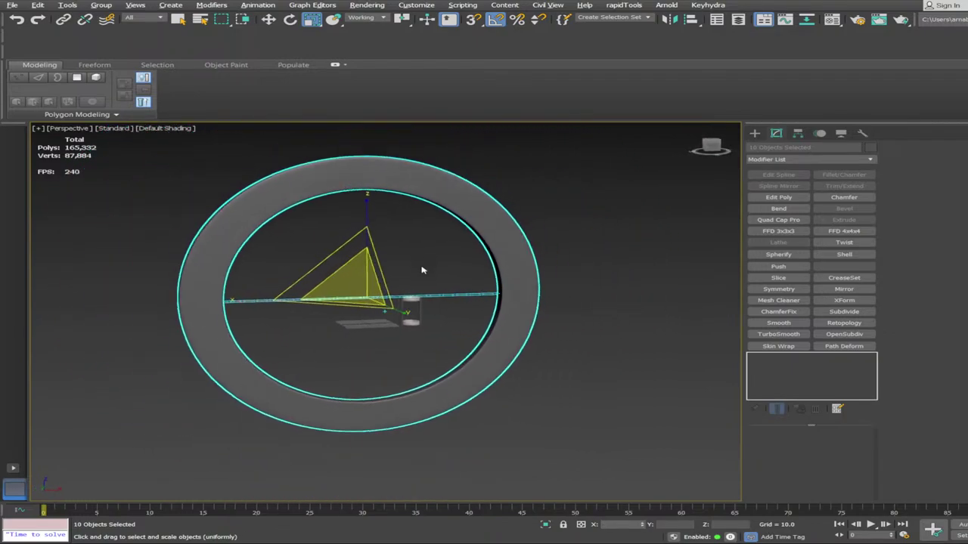
left_click_drag(364, 265, 361, 244)
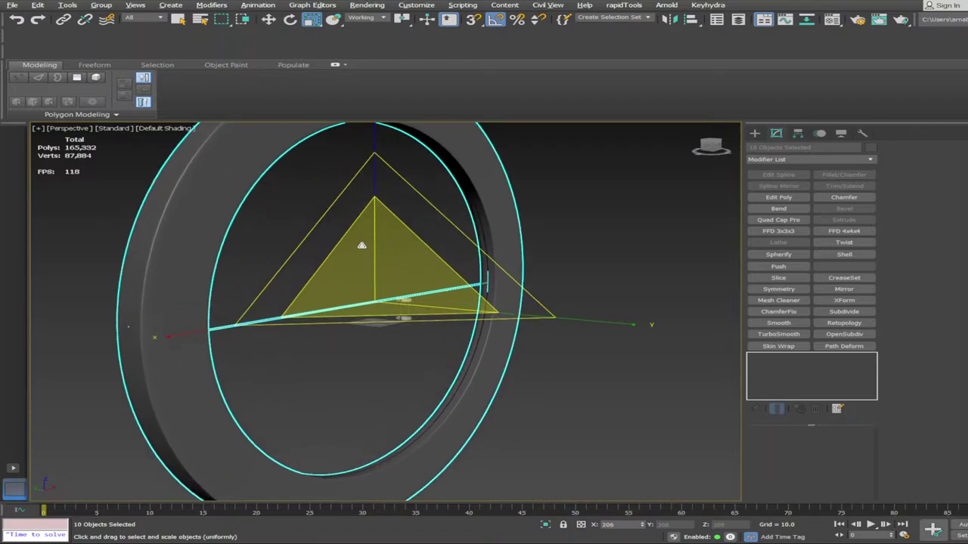
scroll(360, 244, "down", 4)
middle_click_drag(361, 244, 622, 385, "alt")
scroll(623, 385, "up", 5)
Undo the ring enlargements and the removal of its base, and clear the selection
key("ctrl+z")
key("ctrl+z")
key("ctrl+z")
key("ctrl+z")
key("ctrl+z")
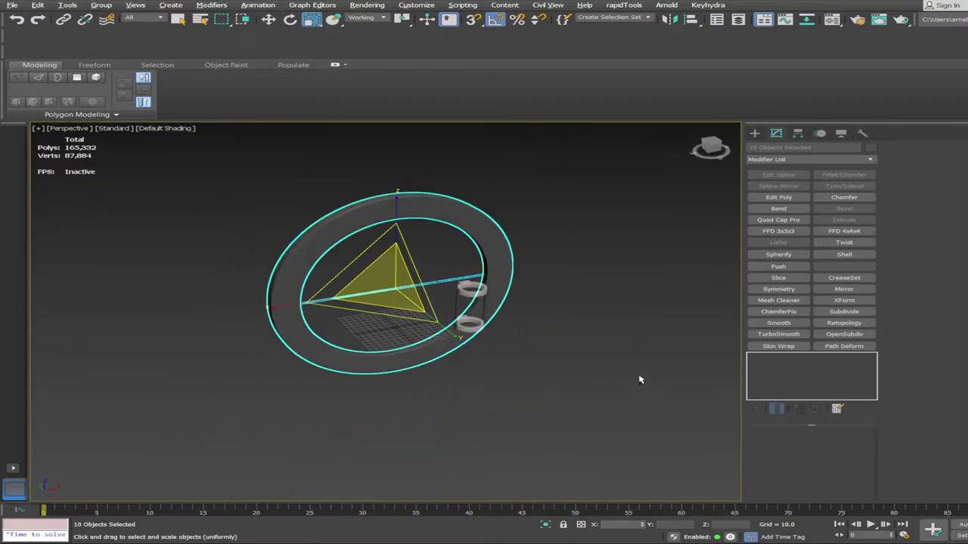
left_click(565, 396)
Examine the large ring's interior by toggling see-through display on its casing, and view the projectors behind it
middle_click_drag(564, 396, 410, 356, "alt")
left_click(400, 379)
key("alt+x")
left_click(428, 456)
left_click(410, 356)
key("alt+x")
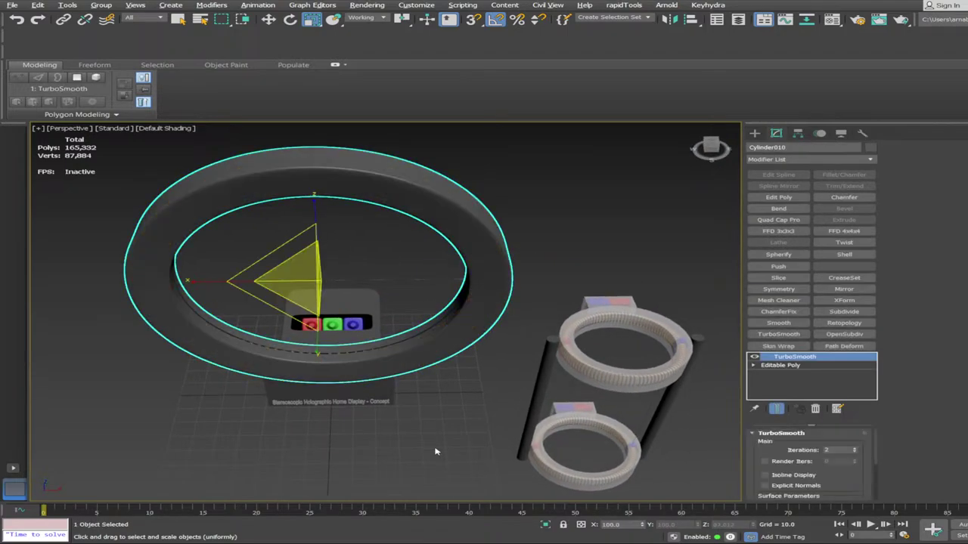
left_click(435, 450)
middle_click_drag(435, 450, 460, 316, "alt")
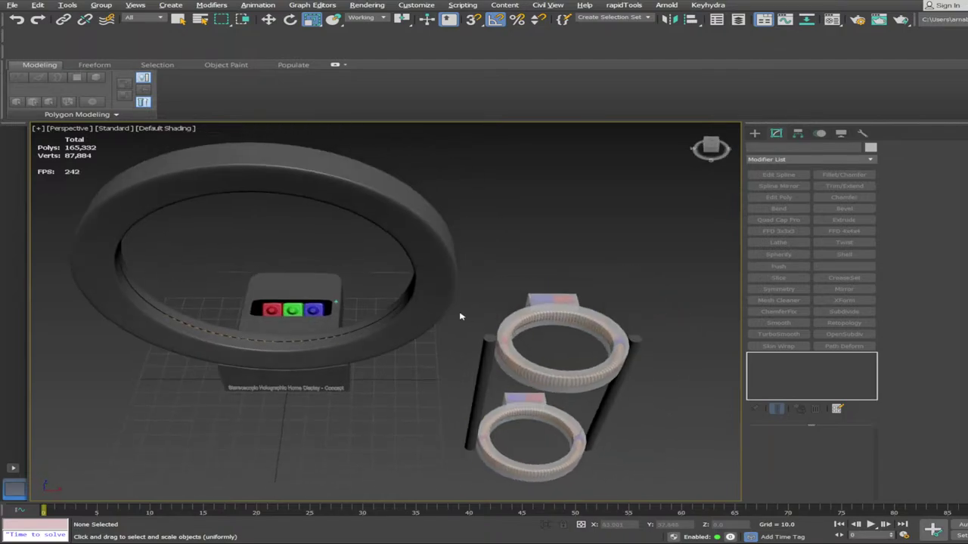
Select the whole double-ring frame, scale it down and move it lower and closer to the large ring
left_click_drag(669, 461, 670, 464)
middle_click_drag(670, 488, 614, 417, "alt")
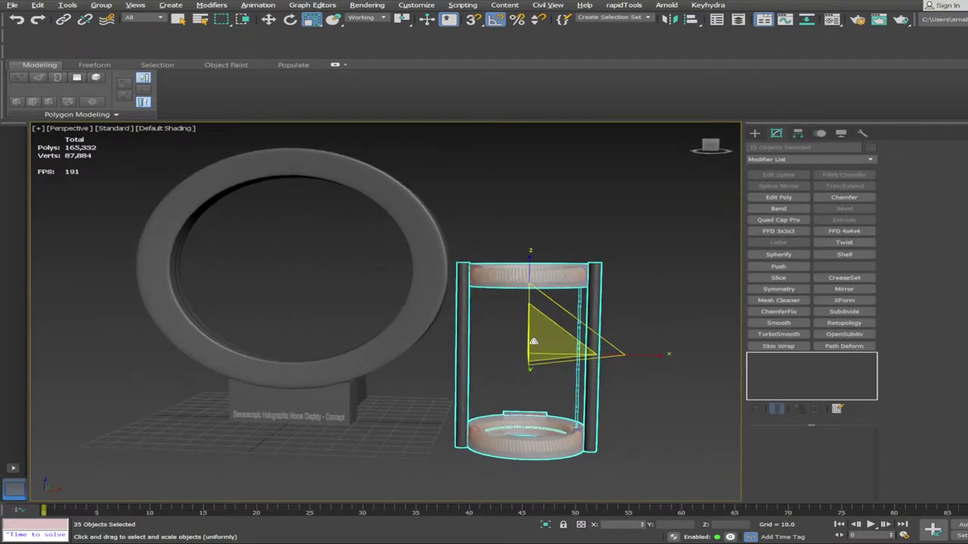
left_click_drag(544, 340, 557, 378)
middle_click_drag(556, 378, 550, 355)
scroll(550, 356, "up", 3)
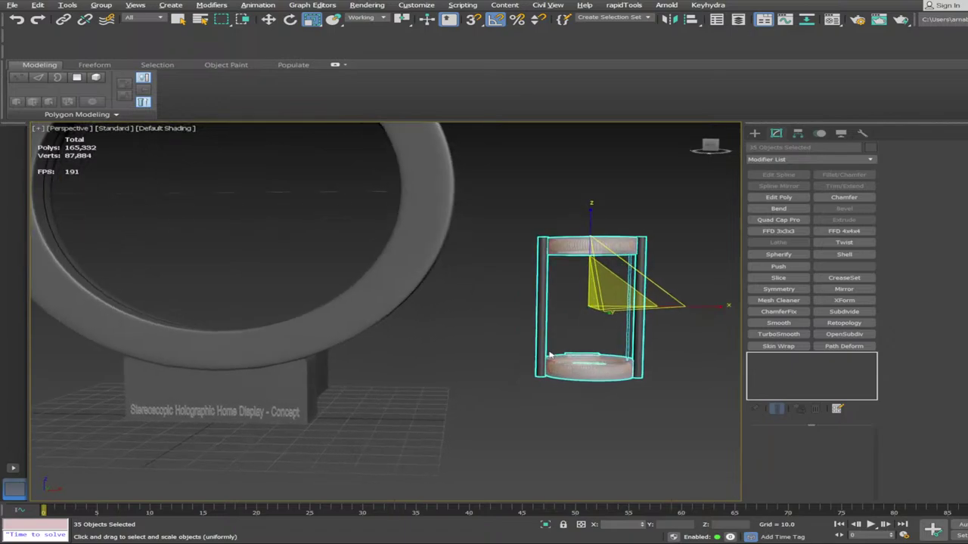
left_click_drag(589, 281, 586, 340)
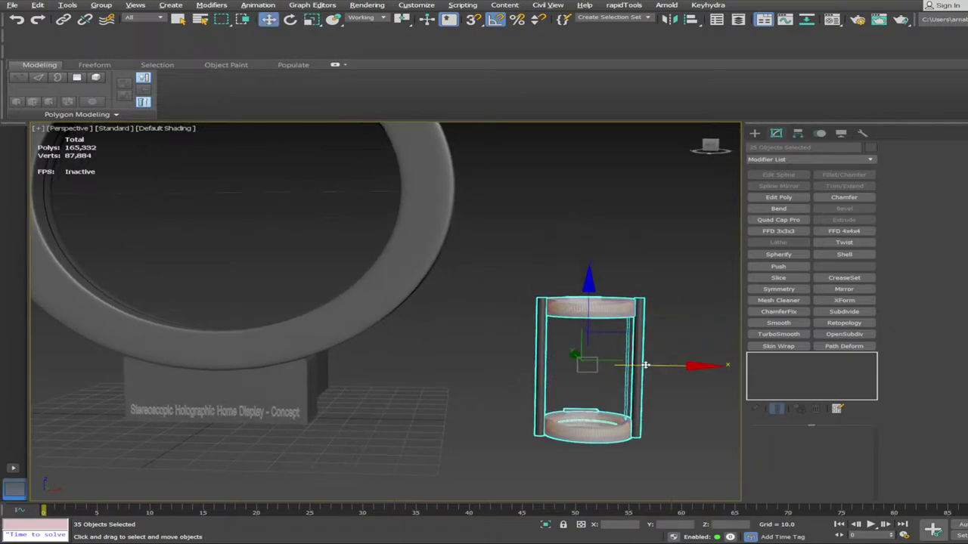
left_click_drag(646, 365, 512, 381)
Fine-tune the double-ring frame's height and sideways position next to the large ring
middle_click_drag(453, 378, 447, 329, "alt")
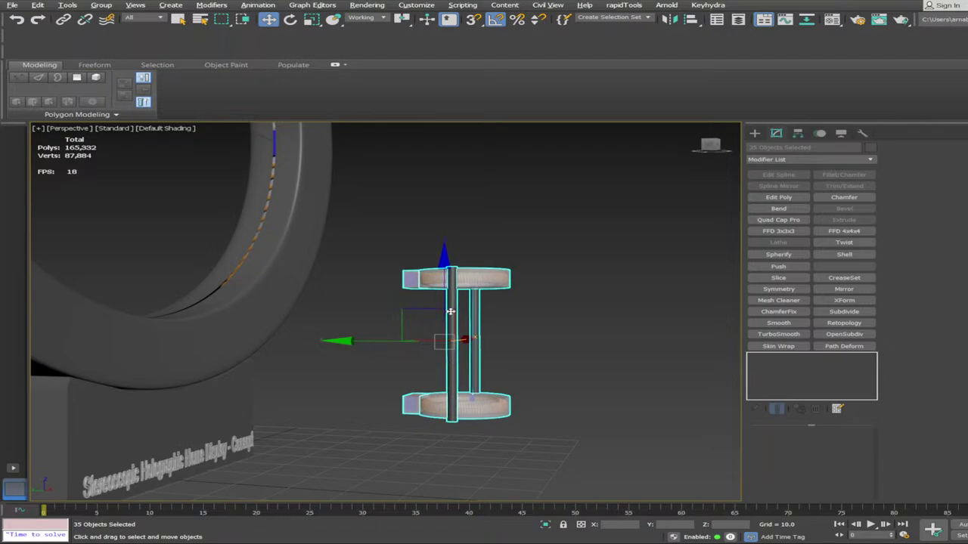
left_click_drag(441, 338, 442, 319)
middle_click_drag(442, 319, 517, 373, "alt")
scroll(491, 376, "up", 2)
left_click_drag(519, 366, 432, 374)
middle_click_drag(432, 375, 375, 341, "alt")
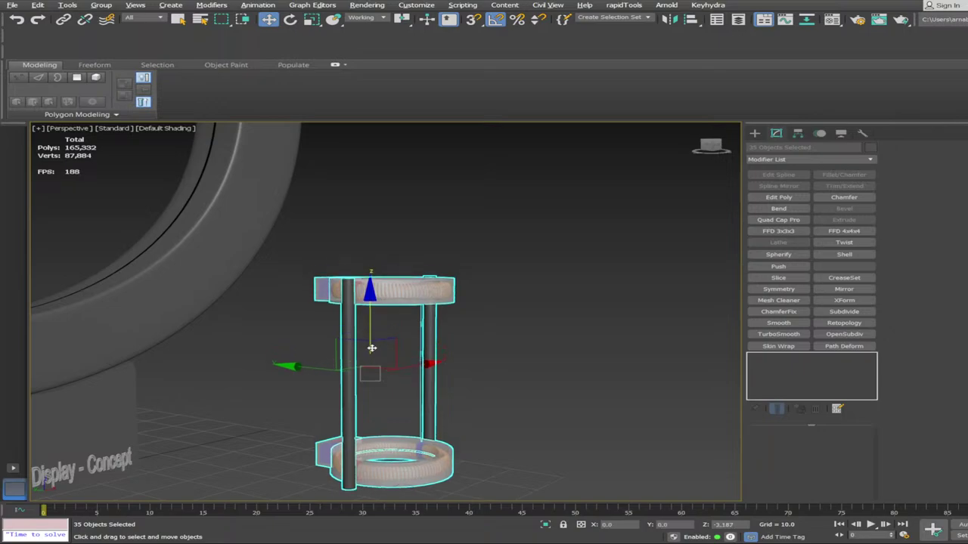
left_click(664, 365)
Isolate the ring's titled base block, add support loops near its edges and collapse it to Editable Poly
scroll(640, 363, "down", 3)
mouse_move(640, 363)
middle_mouse_down("alt")
mouse_move(419, 458)
mouse_move(393, 495)
mouse_move(397, 468)
mouse_move(446, 497)
mouse_move(458, 493)
mouse_move(420, 468)
mouse_move(439, 441)
mouse_move(412, 441)
mouse_move(412, 426)
middle_mouse_up("alt")
left_click(395, 439)
key("F4")
scroll(412, 442, "up", 2)
key("alt+q")
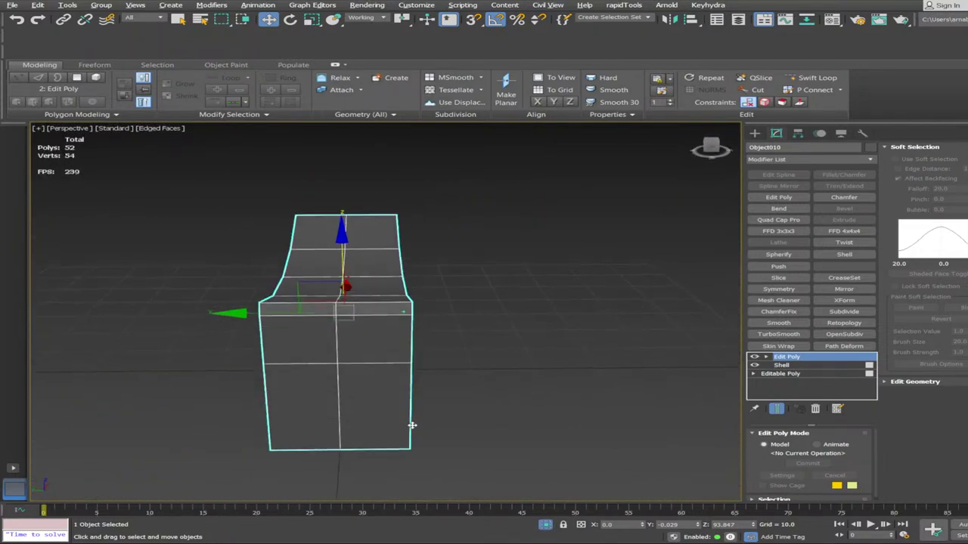
key("alt+e")
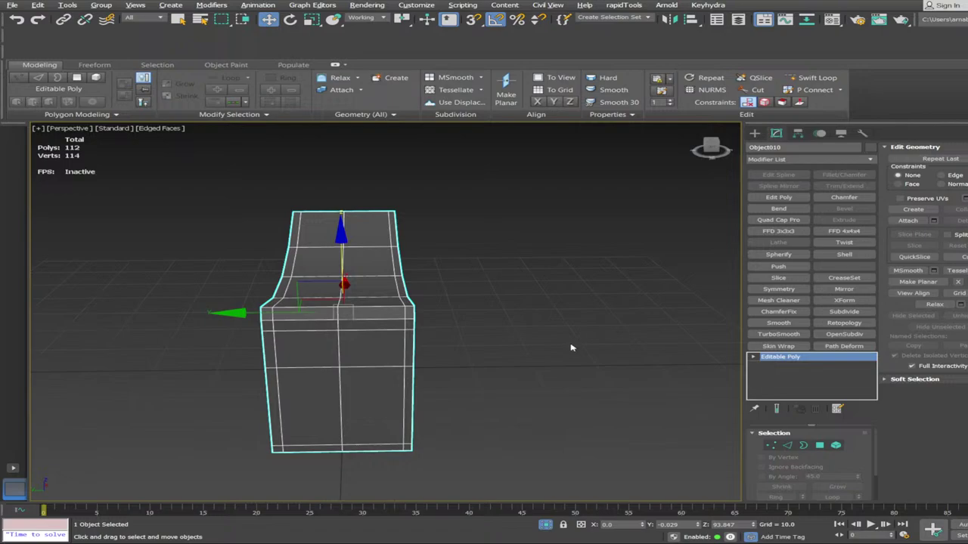
Apply TurboSmooth with 2 iterations to the base block and hide its edged faces
key("ctrl+t")
middle_click_drag(573, 360, 503, 364, "alt")
key("F4")
middle_click_drag(562, 394, 525, 384, "alt")
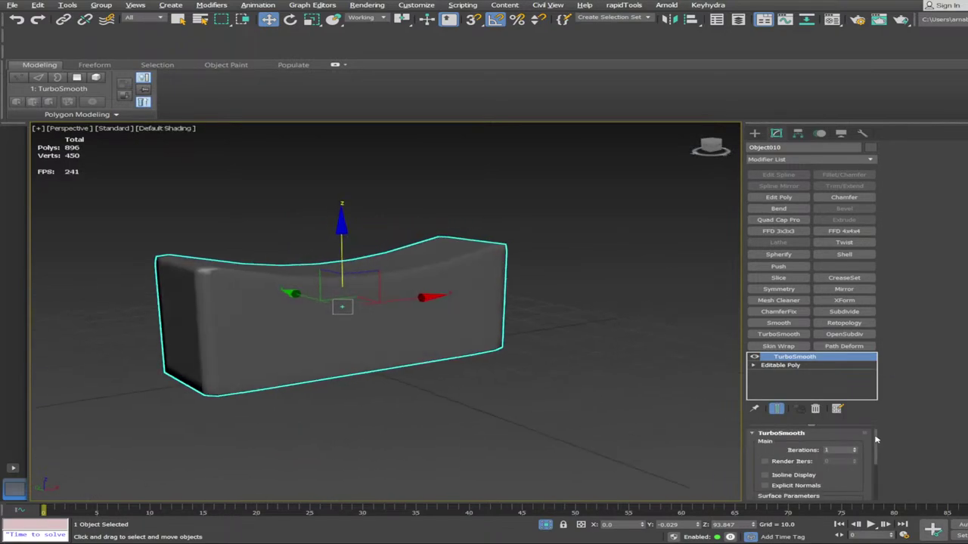
left_click(855, 448)
middle_click_drag(597, 412, 322, 337, "alt")
middle_click_drag(484, 344, 432, 350, "alt")
Inset the two middle faces on the base block's back, delete them to cut an opening, and end isolation
left_click(776, 366)
key("F4")
key("4")
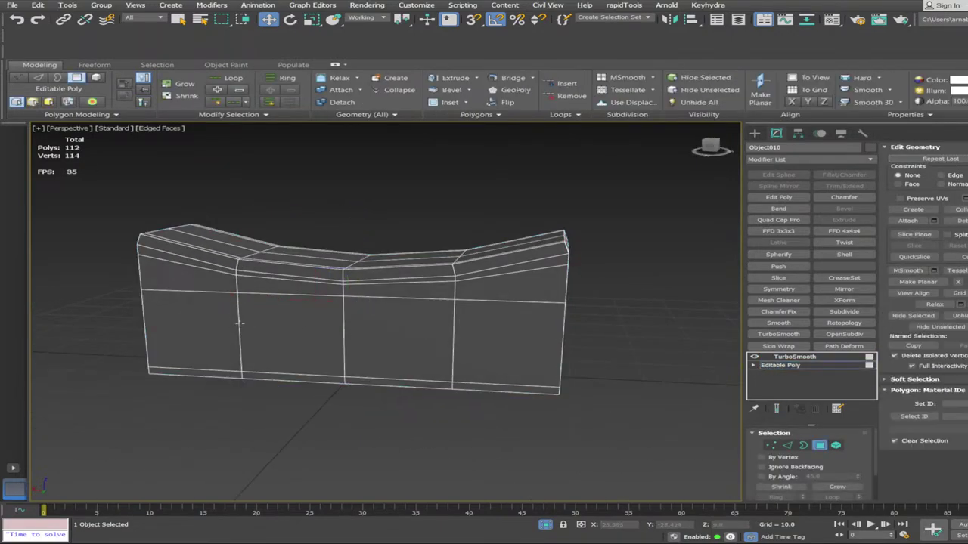
left_click(321, 339)
left_click(363, 335, "ctrl")
key("ctrl+z")
key("ctrl+z")
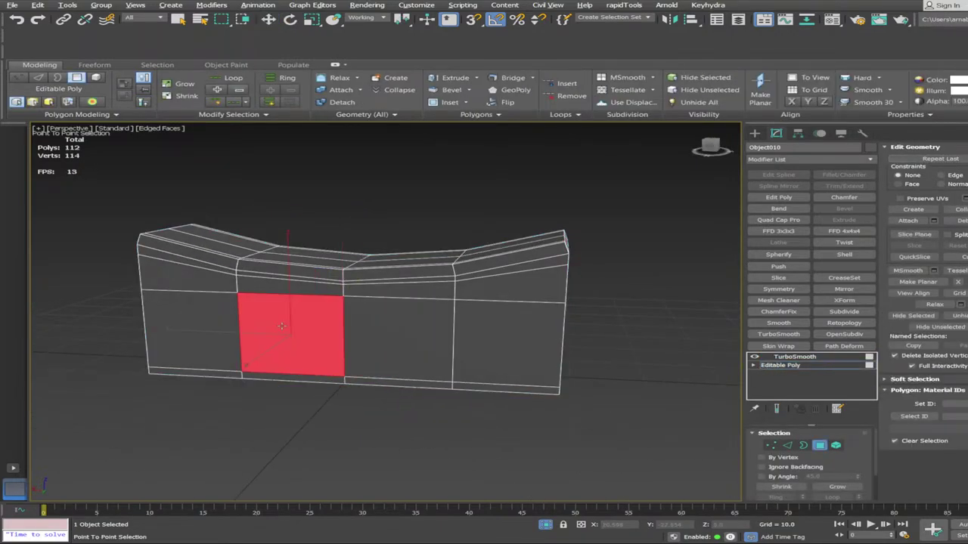
left_click(376, 336, "ctrl")
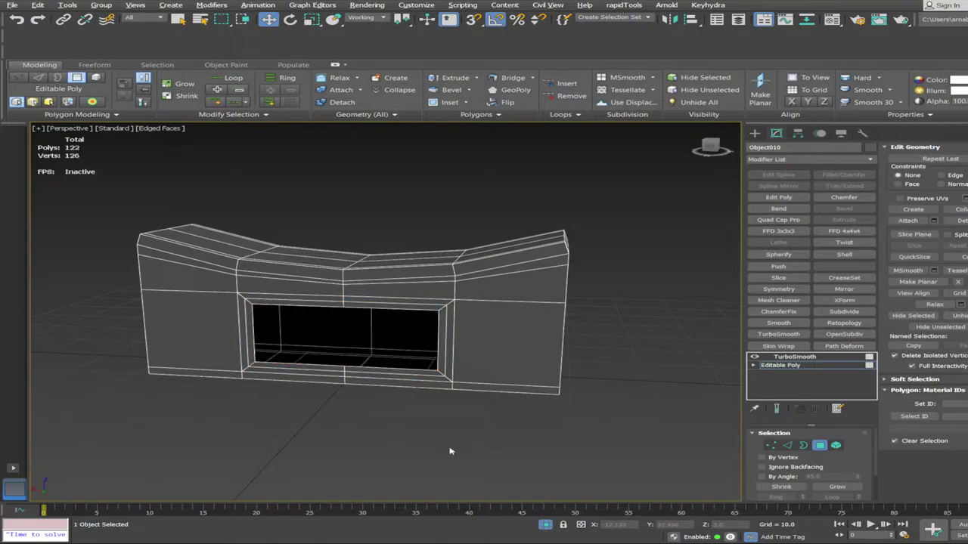
key("4")
left_click(482, 458)
middle_click_drag(482, 458, 479, 459, "alt")
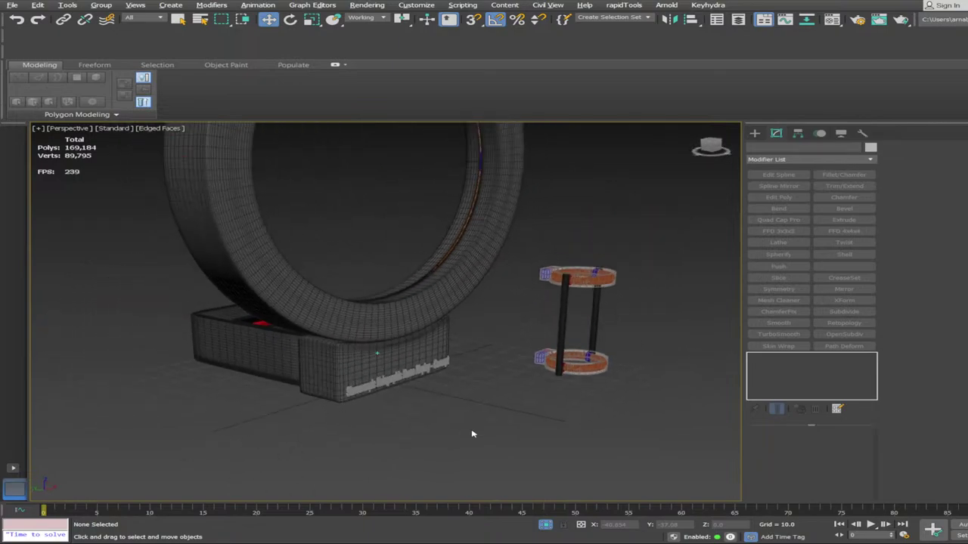
Select the double-ring frame and move it along X to the opposite side of the large ring
middle_click_drag(473, 434, 556, 374, "alt")
left_click_drag(376, 358, 635, 467)
middle_click_drag(635, 467, 631, 492, "alt")
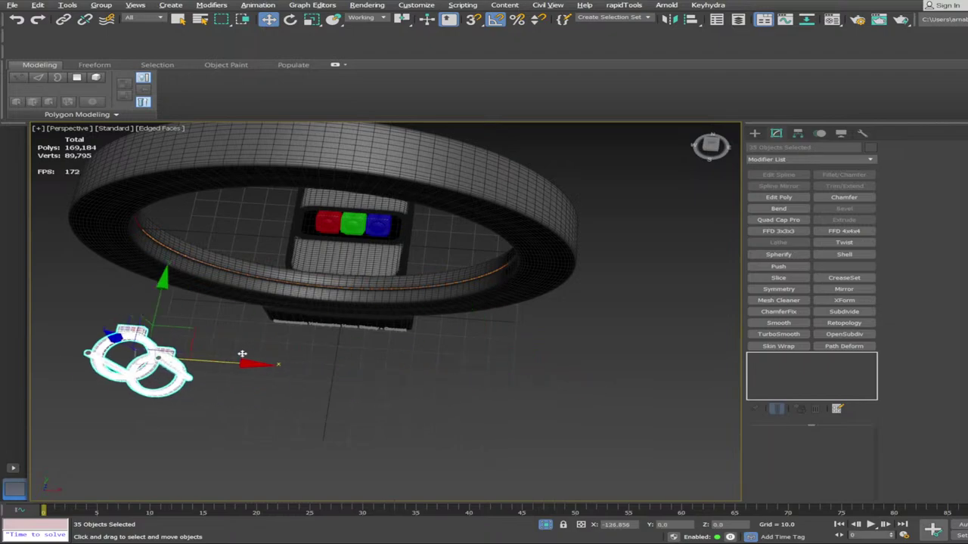
left_click_drag(242, 354, 222, 353)
middle_click_drag(221, 353, 218, 385, "alt")
scroll(307, 353, "up", 3)
left_click_drag(224, 396, 337, 379)
middle_click_drag(337, 380, 307, 441, "alt")
scroll(307, 441, "down", 3)
left_click(638, 427)
Isolate the titled base block at its Editable Poly level and add SwiftLoop support loops near its upper and end edges
middle_click_drag(557, 466, 603, 438, "alt")
scroll(604, 439, "down", 1)
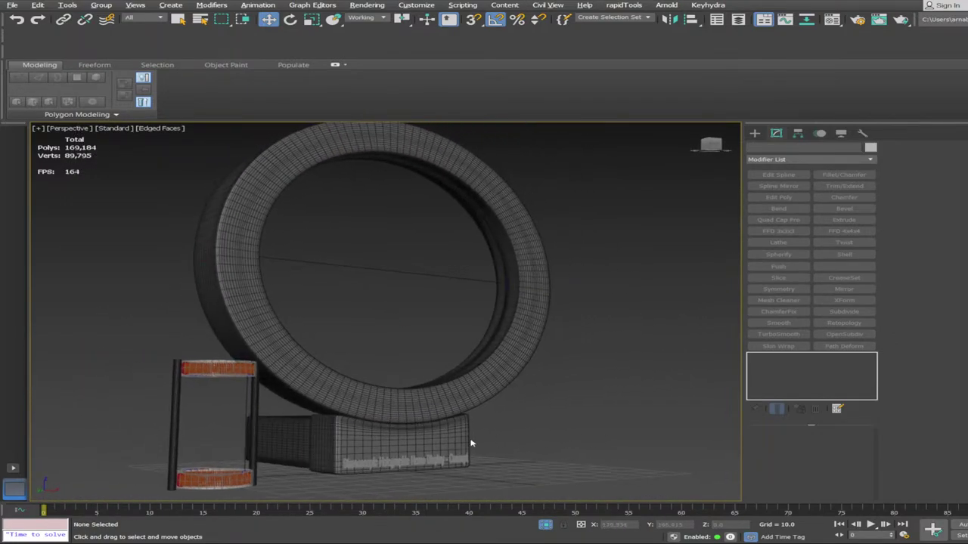
left_click(471, 441)
middle_click_drag(680, 414, 789, 392, "alt")
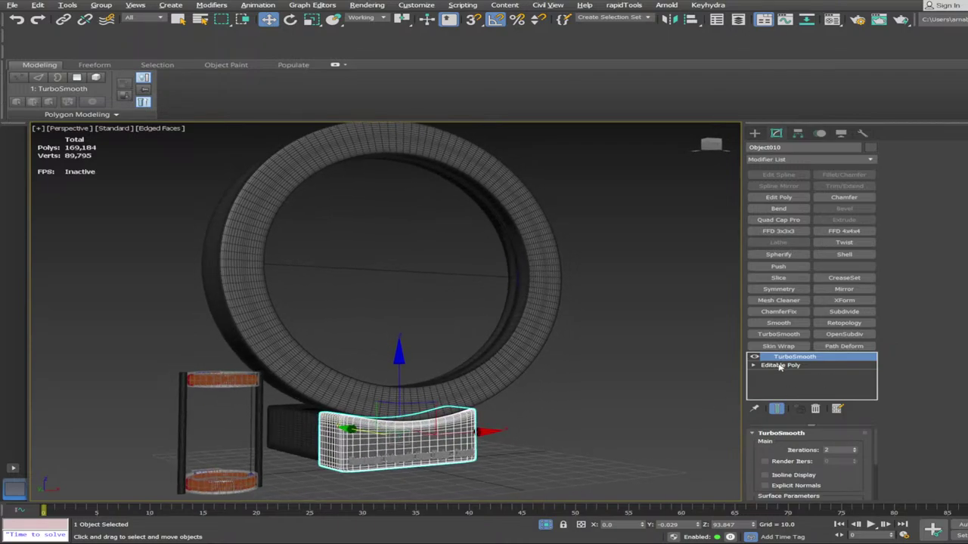
left_click(781, 367)
key("F4")
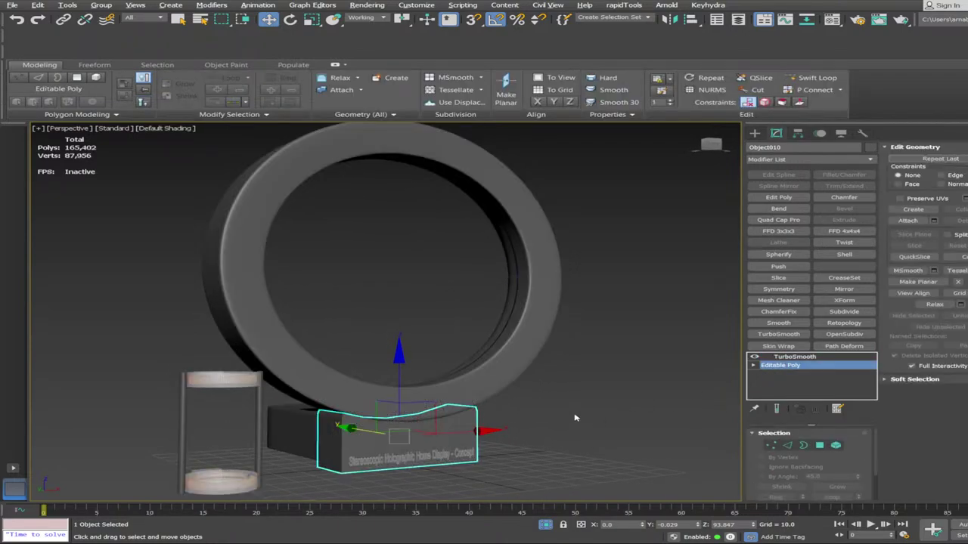
key("alt+q")
key("F4")
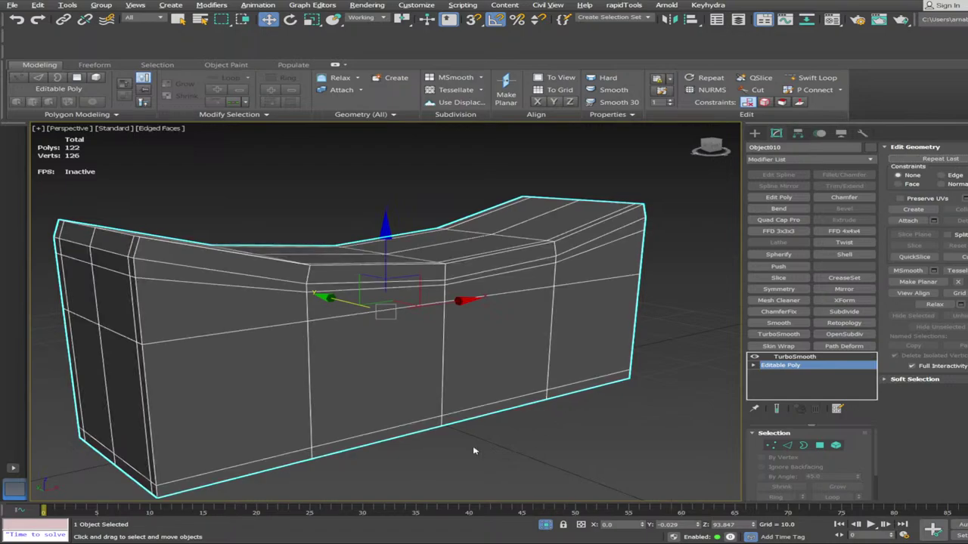
middle_click_drag(475, 451, 377, 448, "alt")
key("alt+1")
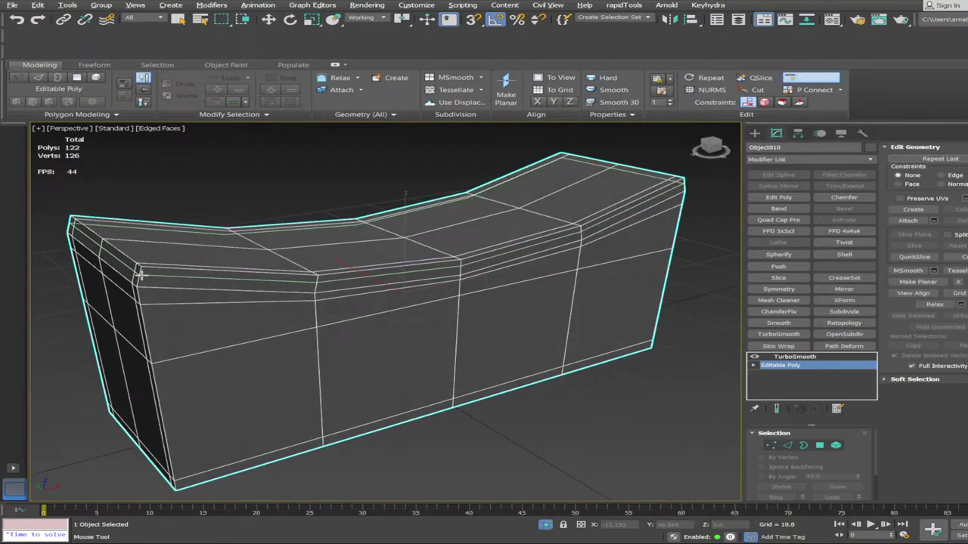
left_click(144, 273)
left_click(155, 277)
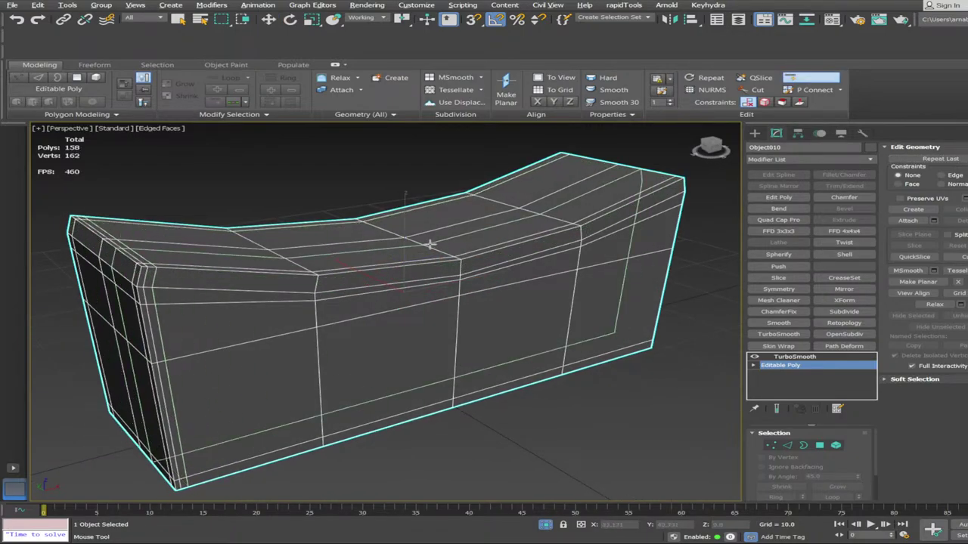
left_click(683, 185)
key("w")
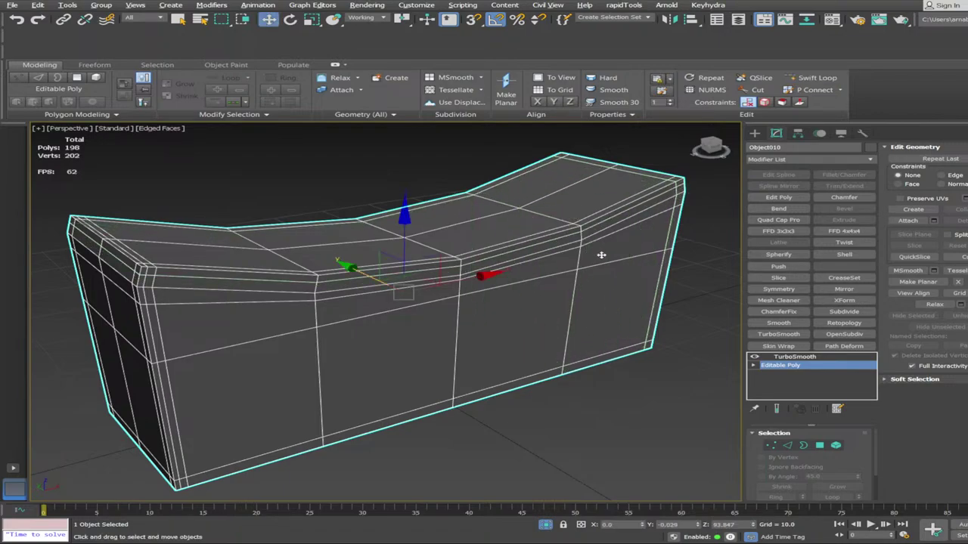
End the base block's isolation and hide the edged faces to show the smoothed block together with the rest of the model
key("grave")
key("F4")
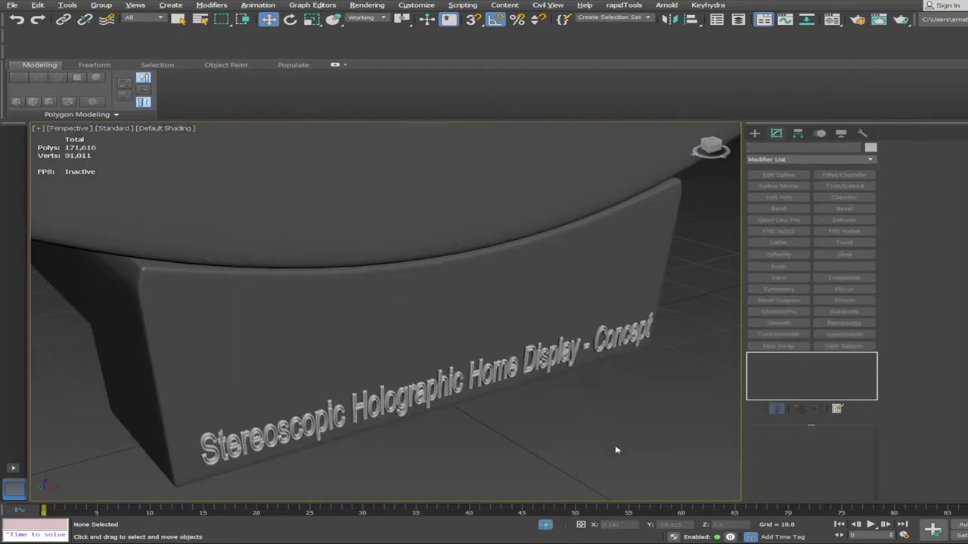
middle_click_drag(615, 389, 477, 344, "alt")
scroll(520, 400, "down", 4)
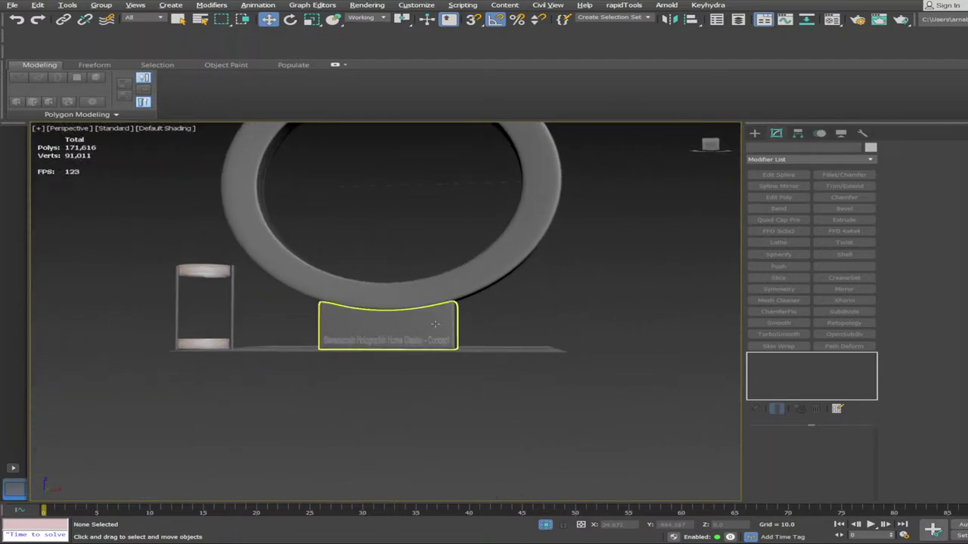
left_click(429, 325)
middle_click_drag(429, 325, 435, 337, "alt")
middle_click_drag(820, 194, 873, 156, "alt")
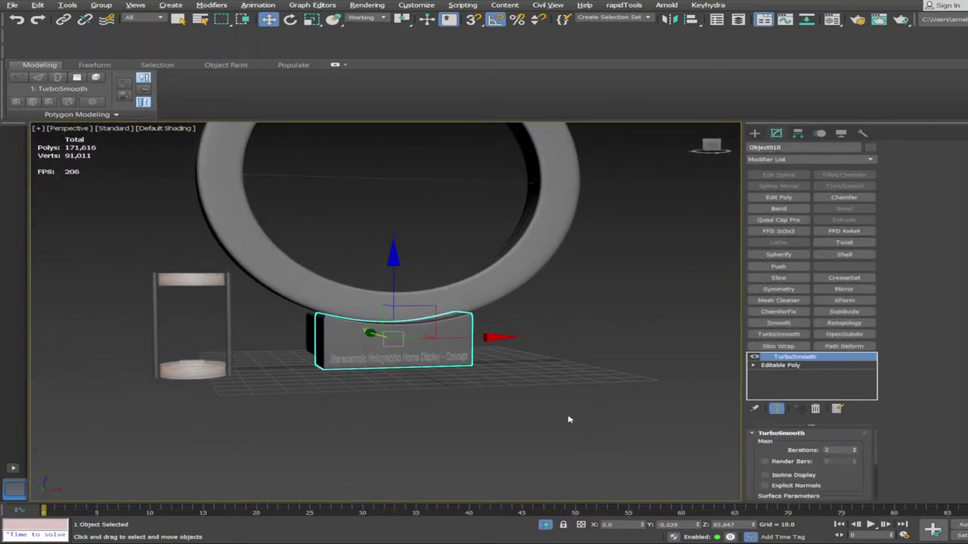
left_click(465, 454)
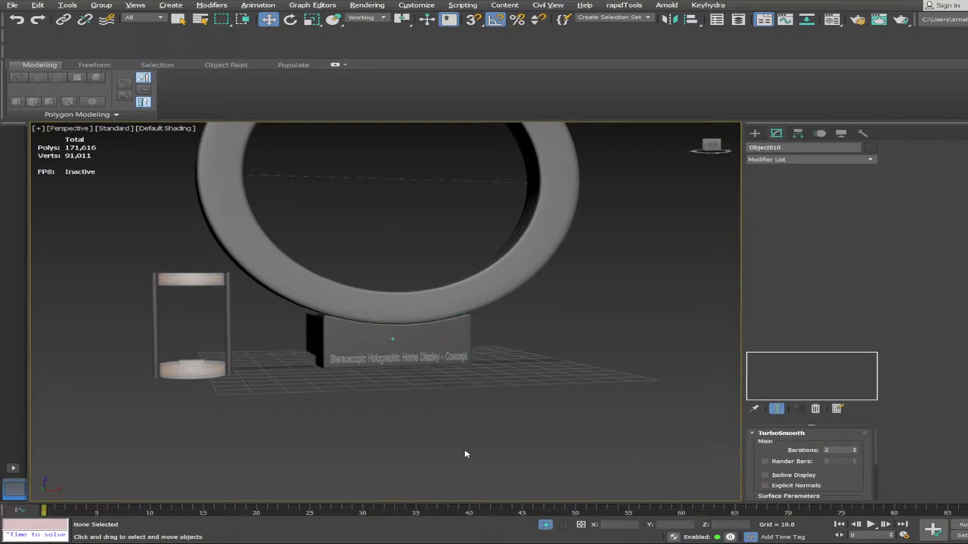
Select the rear box with its coloured lenses and move it along Y away from the titled base block
middle_click_drag(465, 453, 342, 364, "alt")
left_click(360, 370)
key("r")
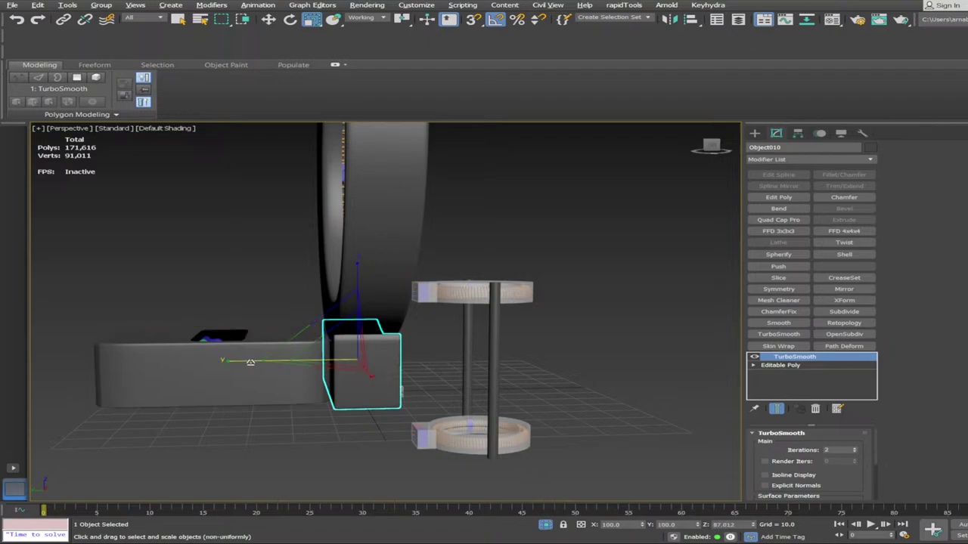
left_click_drag(266, 413, 267, 412)
key("w")
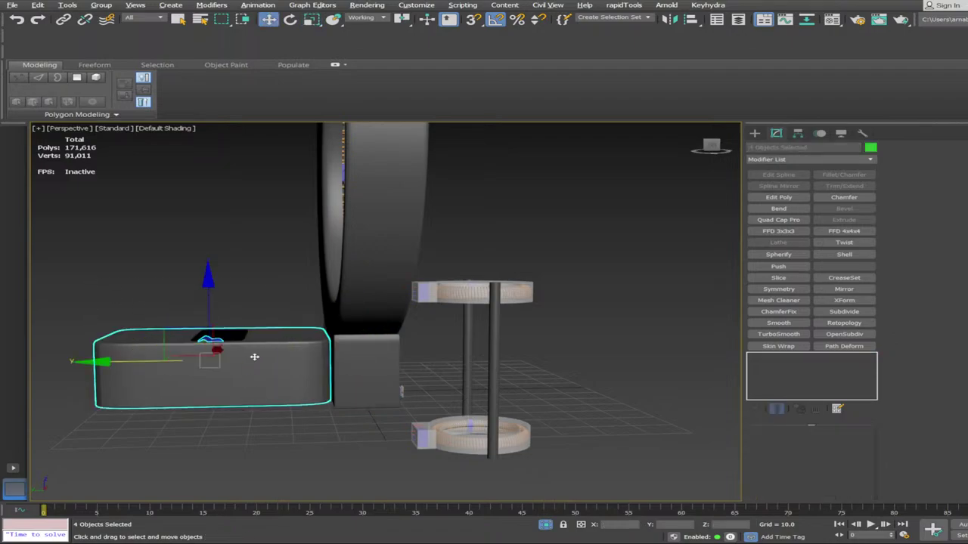
left_click_drag(143, 360, 102, 361)
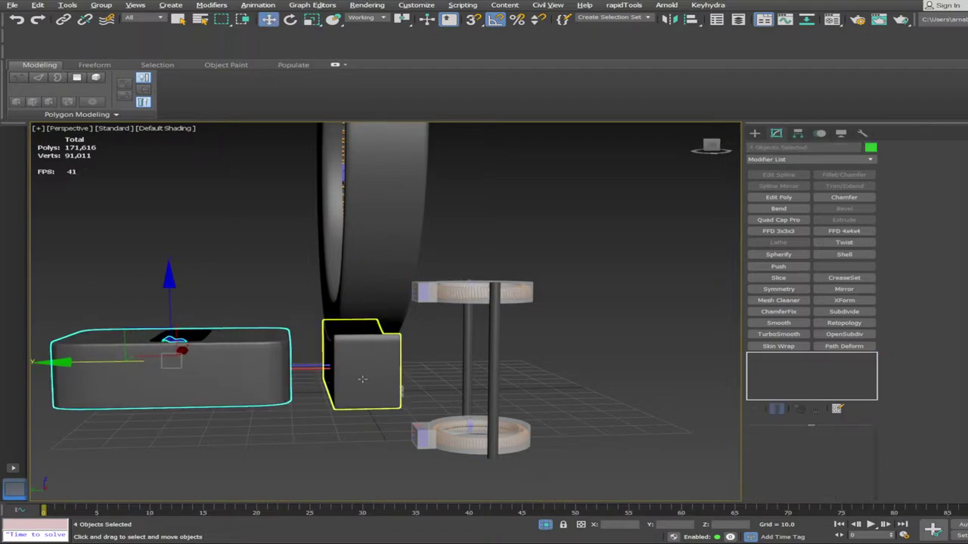
Scale the titled base block up along Y to make it deeper
left_click(348, 367)
key("r")
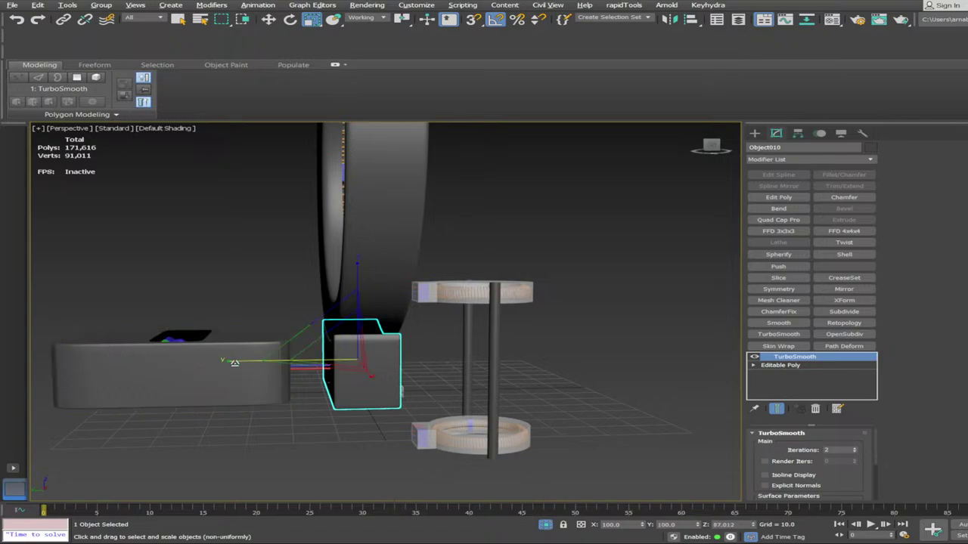
left_click_drag(214, 360, 213, 359)
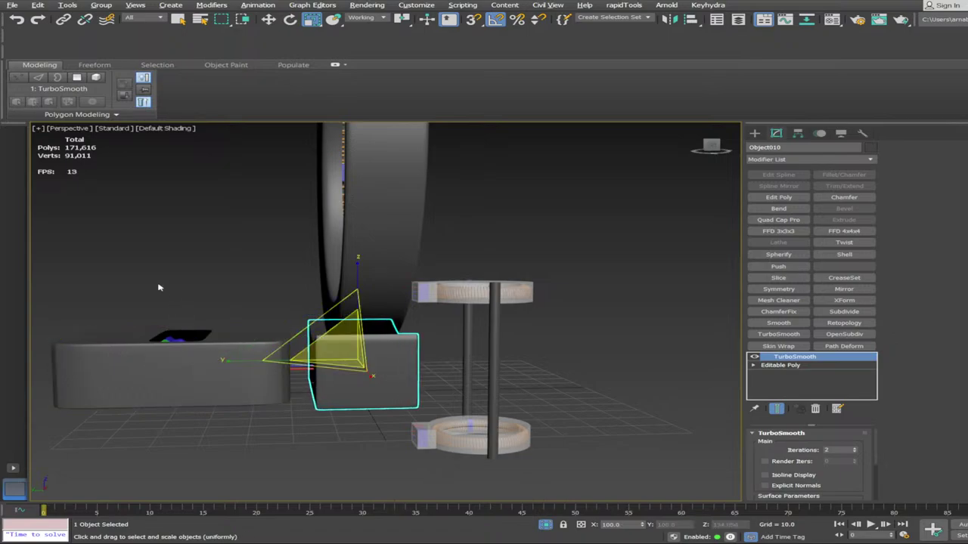
Move the rear box and its lenses along Y back against the deepened base block and adjust the box's scale
left_click_drag(158, 285, 239, 413)
key("w")
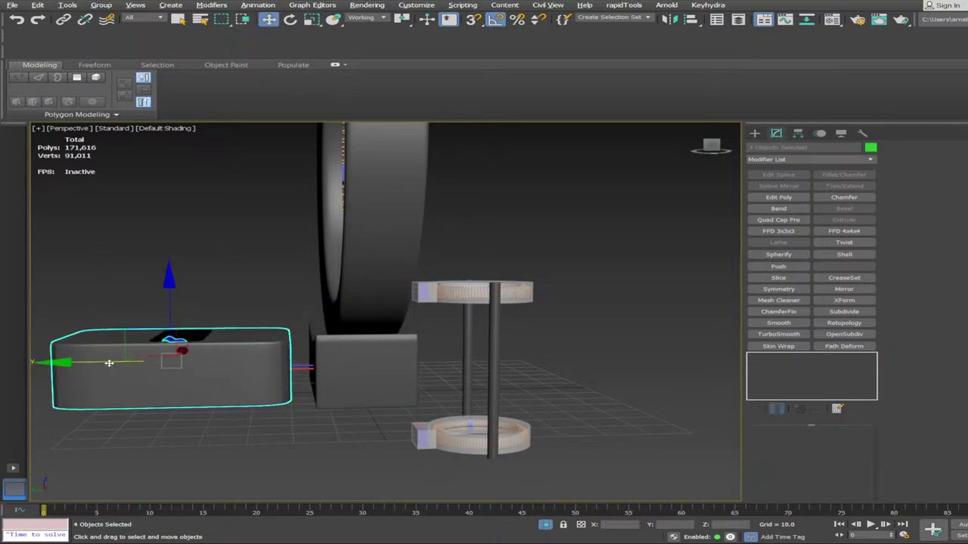
left_click_drag(109, 363, 130, 367)
left_click(210, 231)
middle_click_drag(495, 358, 117, 341, "alt")
left_click(117, 341)
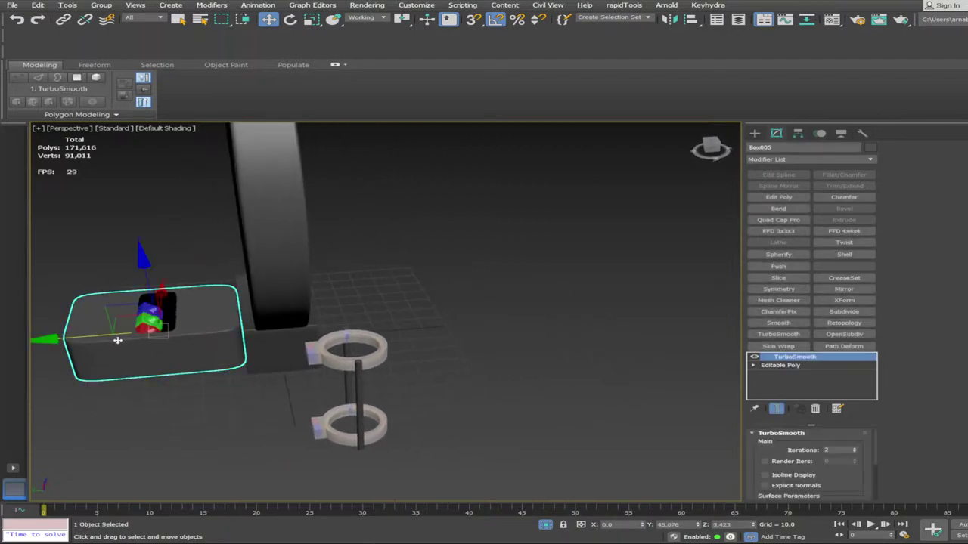
key("r")
left_click_drag(156, 391, 152, 380)
left_click(237, 435)
Select the whole double-ring frame and move it along Y so it stands alongside the large ring
middle_click_drag(237, 436, 516, 452, "alt")
left_click_drag(251, 320, 368, 436)
middle_click_drag(368, 437, 410, 398, "alt")
scroll(409, 398, "up", 2)
key("w")
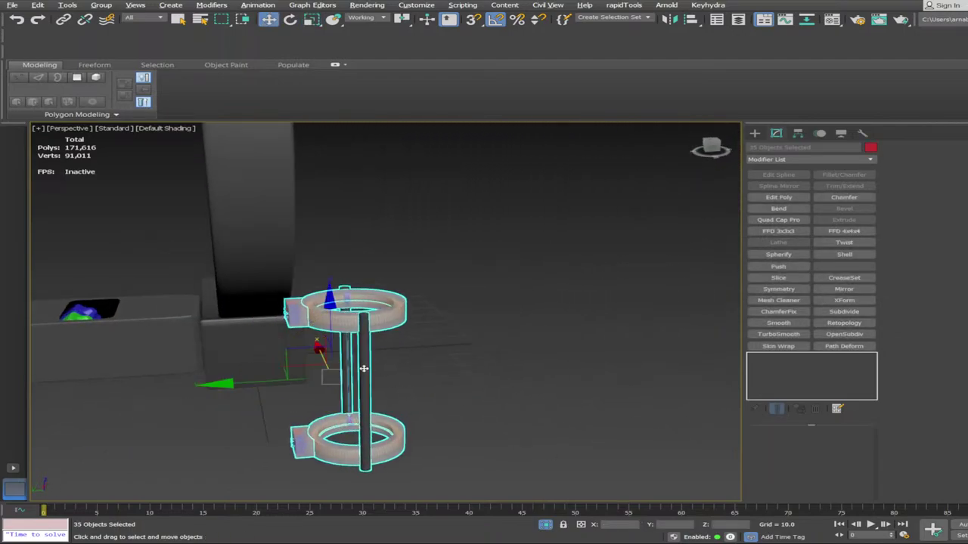
left_click_drag(228, 383, 4, 390)
middle_click_drag(96, 382, 226, 372, "alt")
left_click_drag(222, 366, 287, 372)
scroll(316, 423, "down", 3)
Move the double-ring frame along X farther away from the large ring and deselect it
middle_click_drag(317, 428, 174, 360, "alt")
scroll(225, 364, "up", 2)
left_click_drag(161, 348, 69, 345)
middle_click_drag(127, 366, 257, 339, "alt")
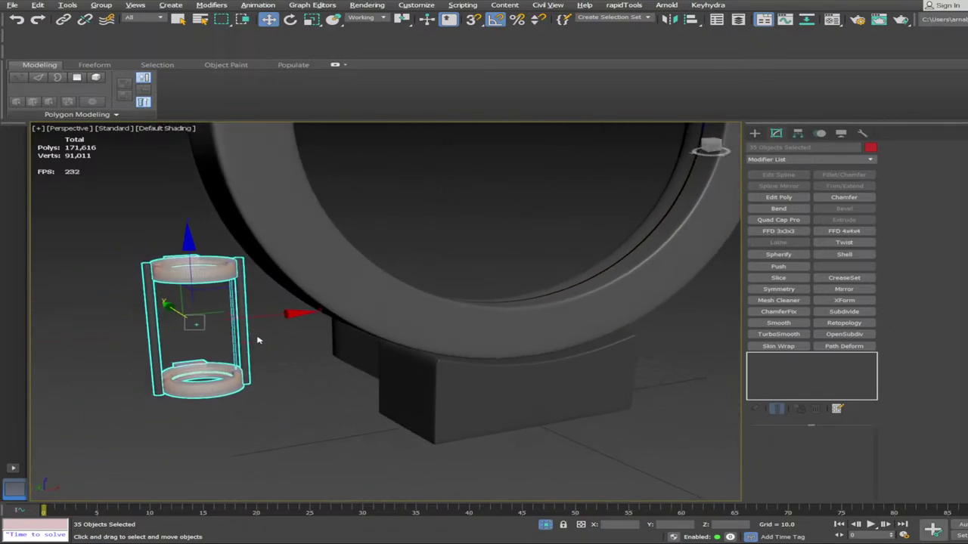
scroll(268, 344, "down", 1)
middle_click_drag(277, 434, 346, 449, "alt")
left_click(423, 448)
Temporarily take the base block out of view and move the title text embedded in it about 46 units forward along Y
middle_click_drag(454, 448, 360, 391, "alt")
left_click(361, 391)
key("Delete")
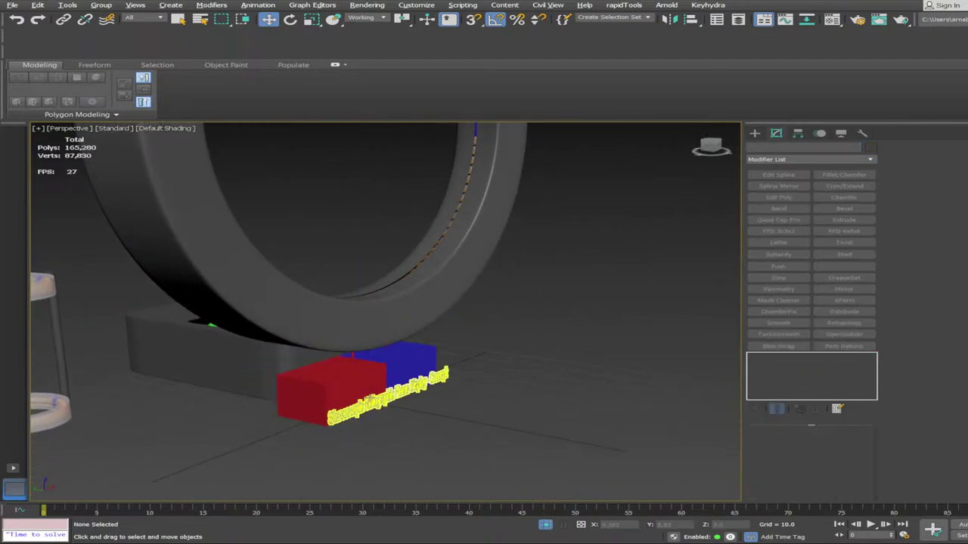
left_click(371, 399)
left_click_drag(325, 405, 502, 435)
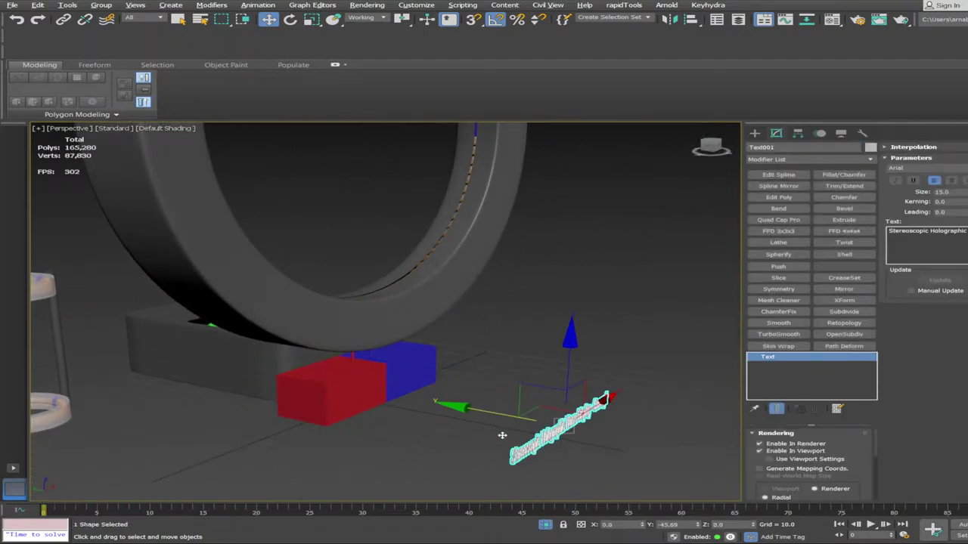
left_click(525, 346)
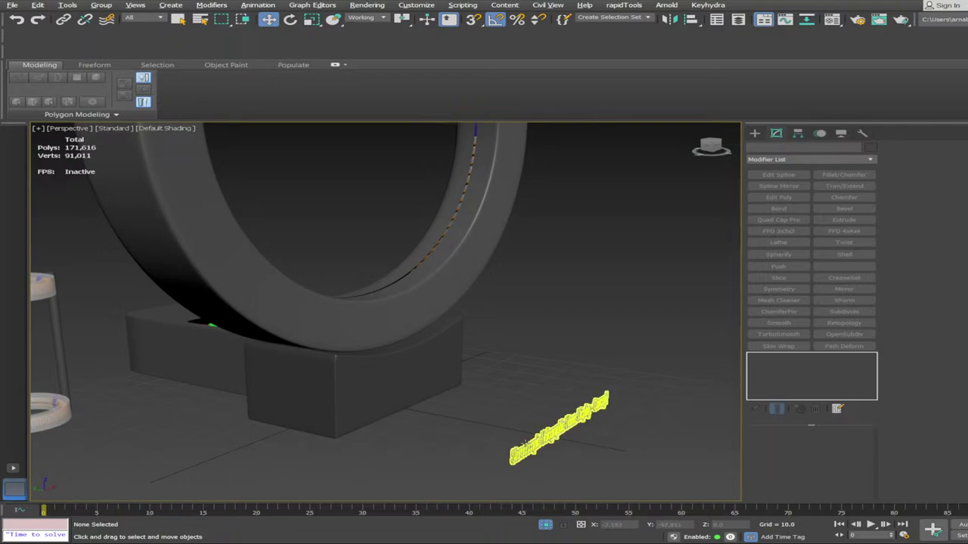
Move the title text back along Y onto the front face of the restored base block
left_click_drag(489, 413, 325, 375)
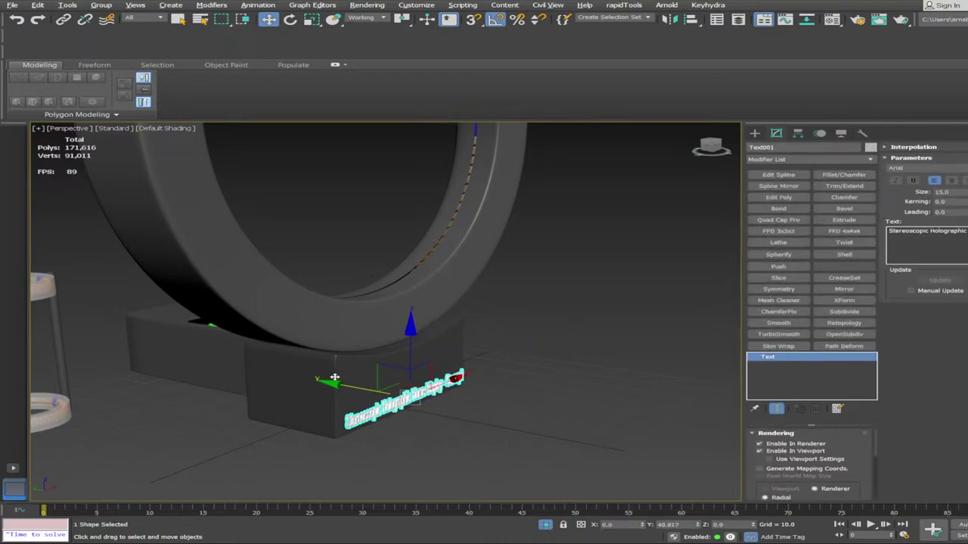
left_click(573, 434)
middle_click_drag(583, 431, 462, 445, "alt")
scroll(459, 440, "up", 4)
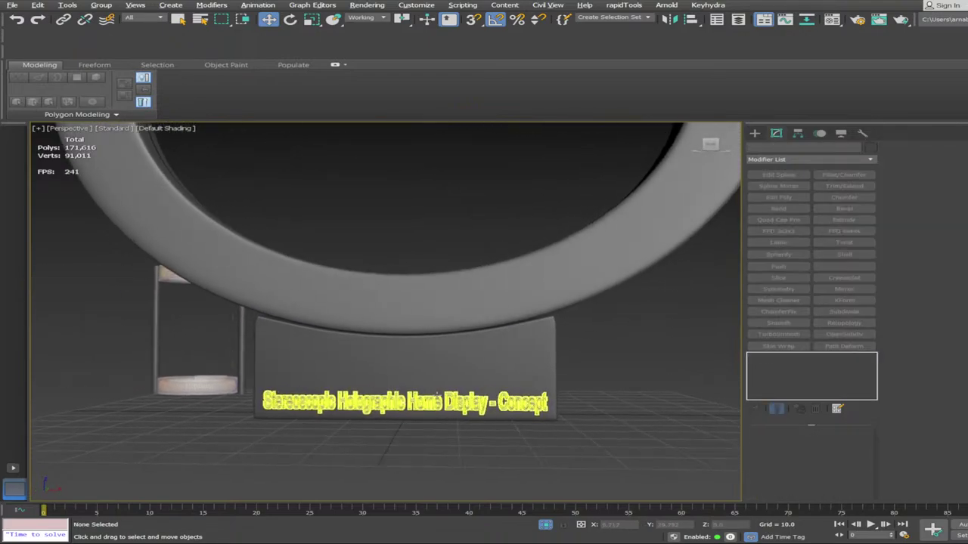
Narrow the title text along X to a scale of about 15.3 so it fits within the base block's front face
left_click(441, 407)
key("r")
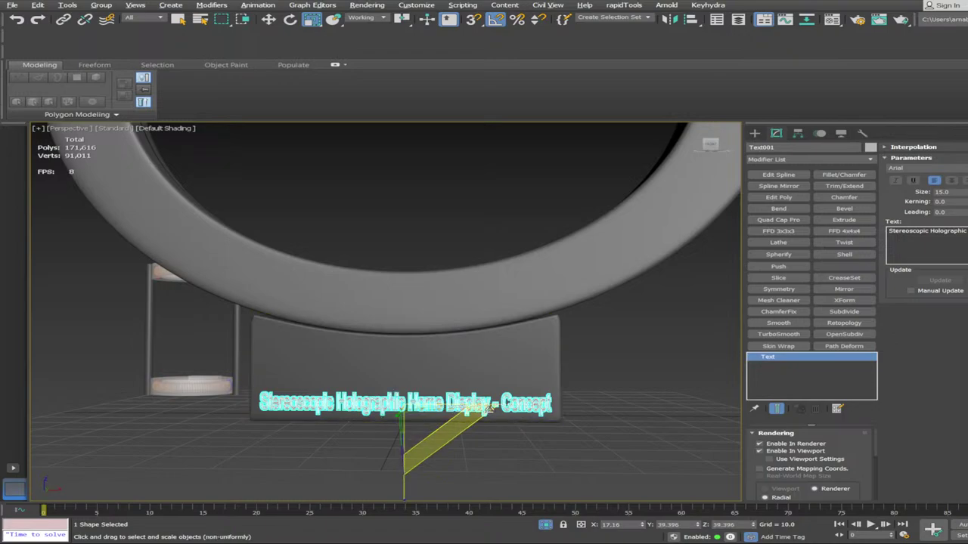
left_click_drag(514, 407, 502, 406)
left_click(547, 464)
mouse_move(551, 464)
middle_mouse_down("alt")
mouse_move(572, 461)
mouse_move(539, 461)
middle_mouse_up("alt")
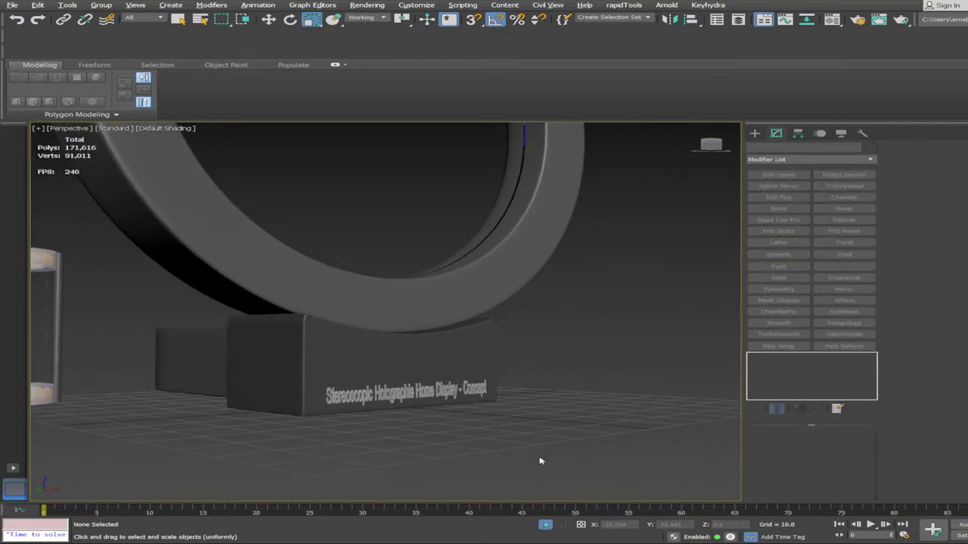
left_click(401, 396)
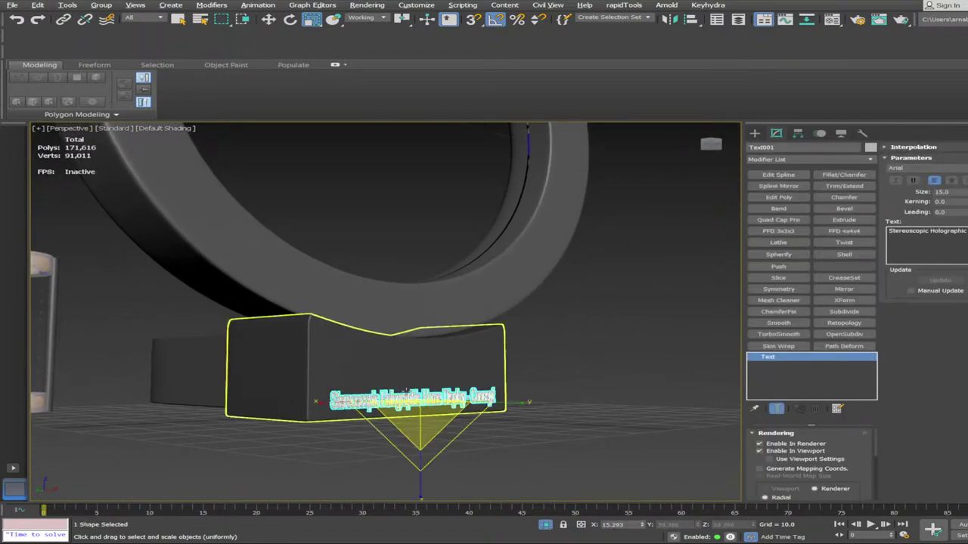
key("w")
left_click(647, 376)
middle_click_drag(647, 378, 463, 454, "alt")
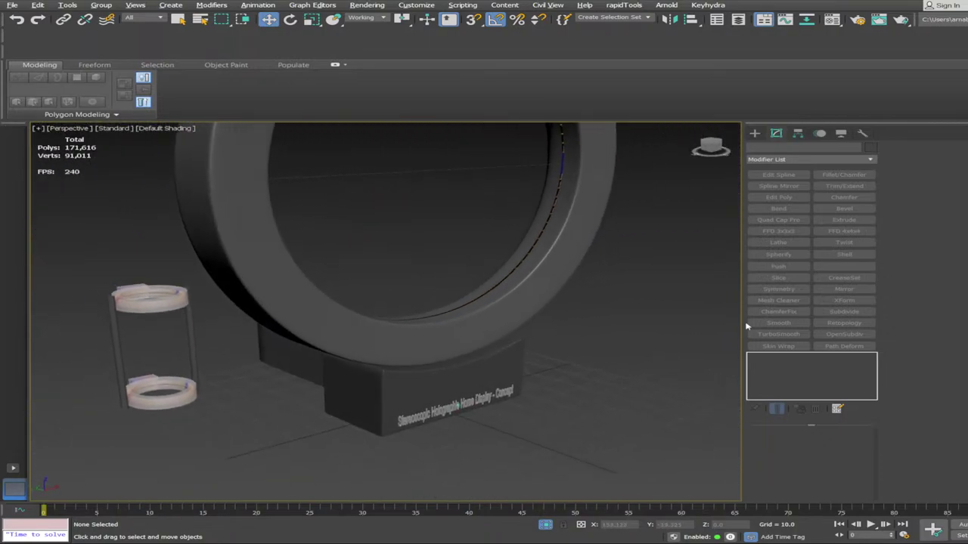
Create a Text spline reading "Home Stargate Light Portal" on the ground in front of the base block
left_click(755, 134)
left_click(780, 258)
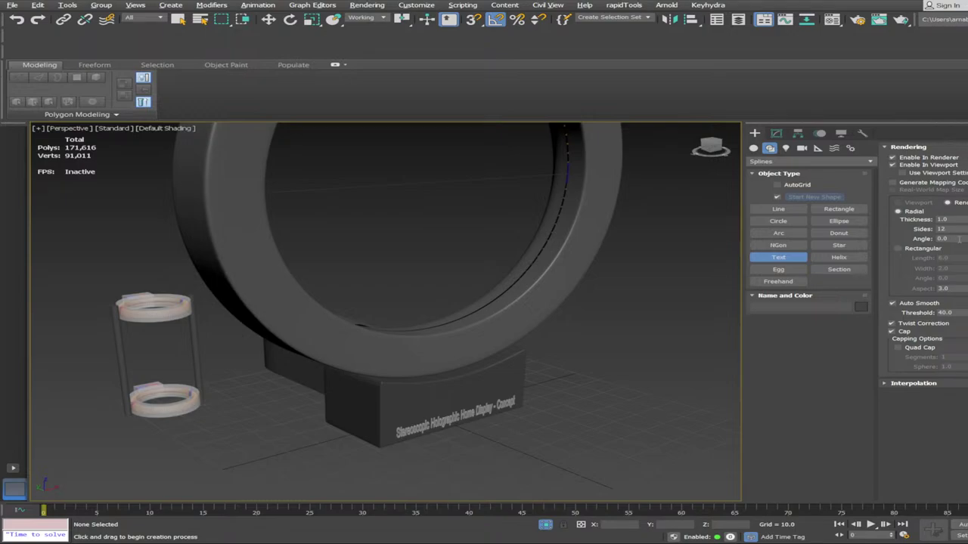
left_click(540, 455)
middle_click_drag(538, 455, 559, 450, "alt")
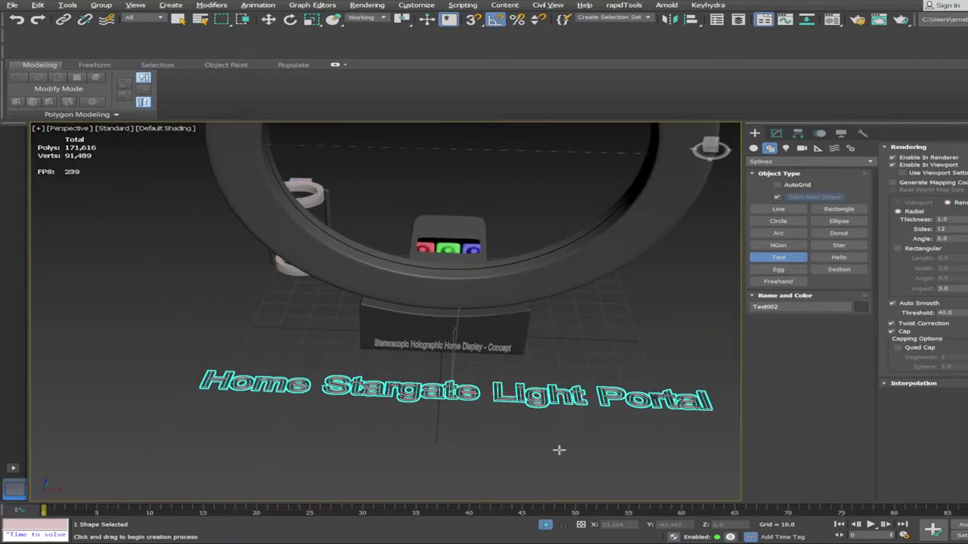
Scale down the "Home Stargate Light Portal" text and deselect it
key("e")
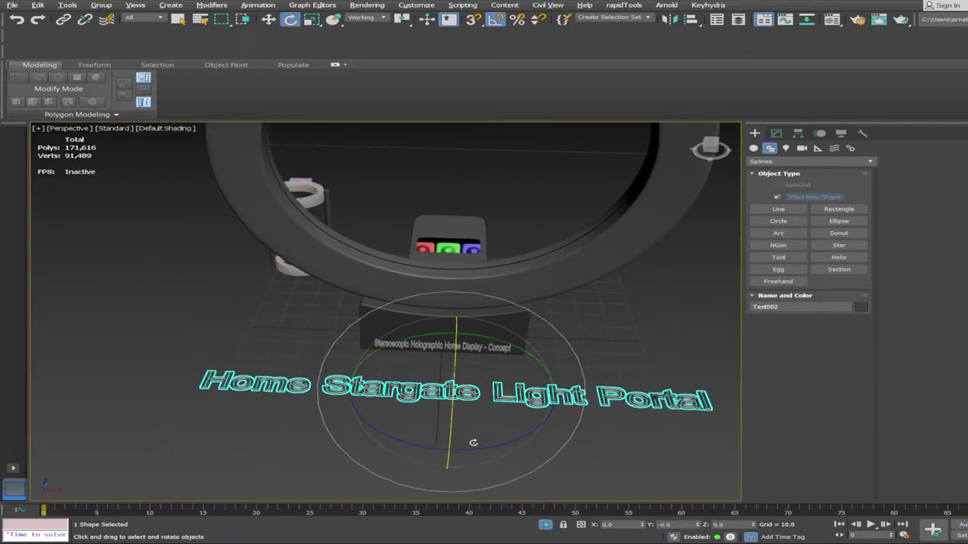
key("r")
left_click_drag(478, 396, 466, 420)
left_click(672, 338)
scroll(677, 337, "up", 1)
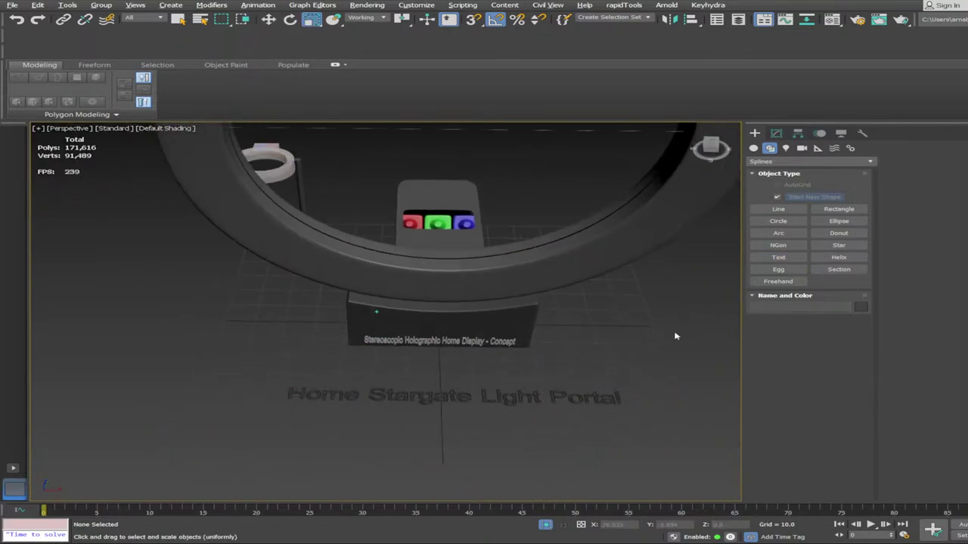
middle_click_drag(676, 337, 675, 347, "alt")
Select the "Home Stargate Light Portal" text in front of the base and delete it
left_click_drag(448, 369, 529, 460)
middle_click_drag(548, 465, 542, 438, "alt")
key("w")
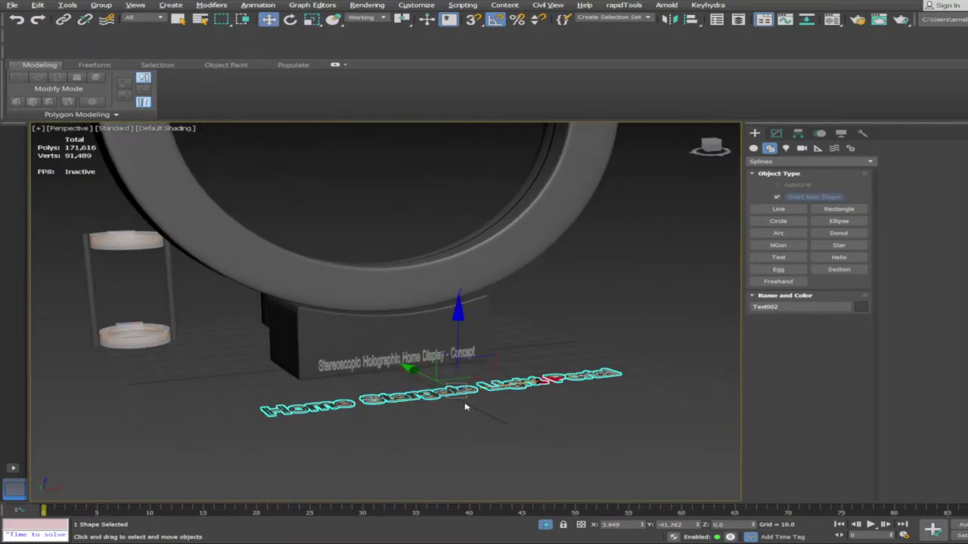
middle_click_drag(465, 407, 526, 360, "alt")
key("Delete")
left_click(482, 231)
Examine the double-ring frame's coils and posts up close and compare it with the large ring display
middle_click_drag(484, 307, 213, 413, "alt")
left_click(648, 417)
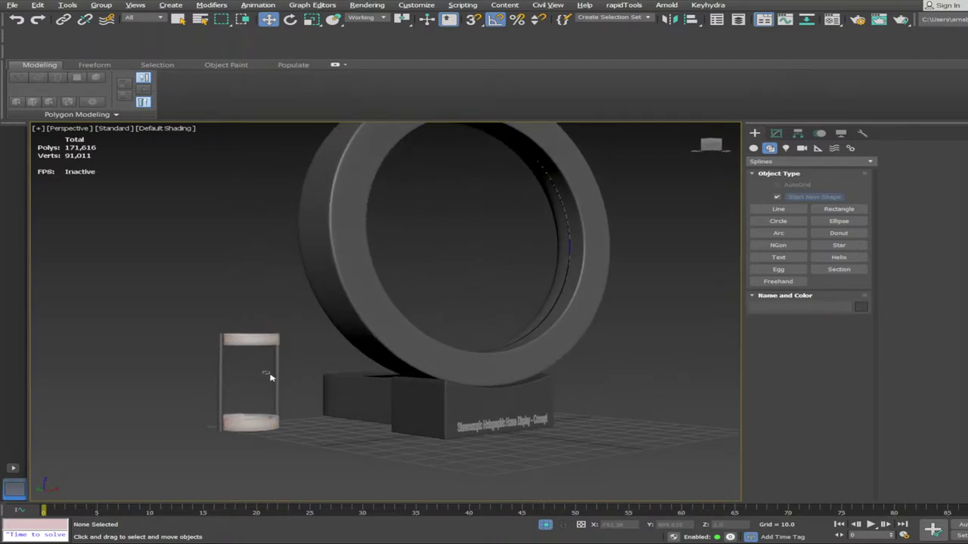
left_click(272, 378)
scroll(271, 384, "up", 5)
middle_click_drag(271, 386, 406, 370, "alt")
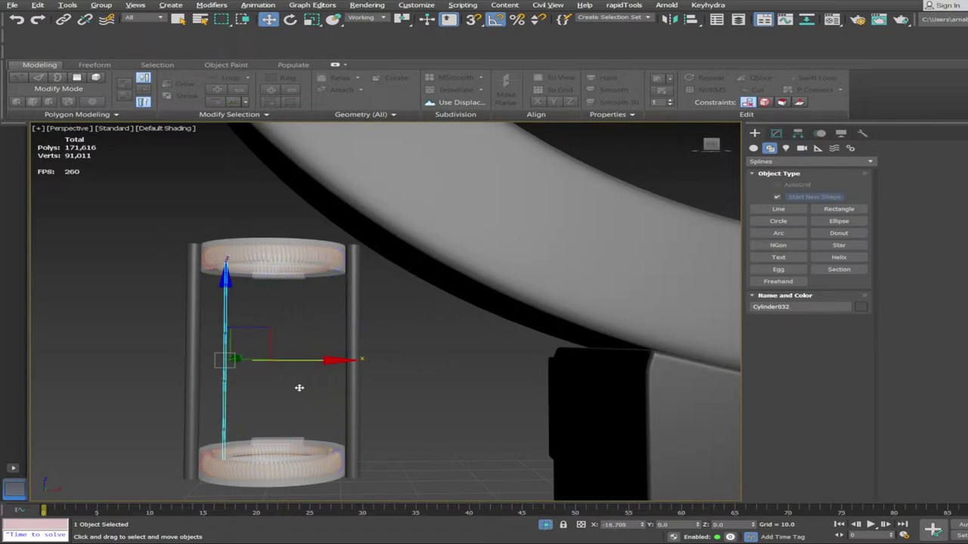
left_click(460, 423)
middle_click_drag(460, 423, 572, 424, "alt")
scroll(573, 423, "down", 4)
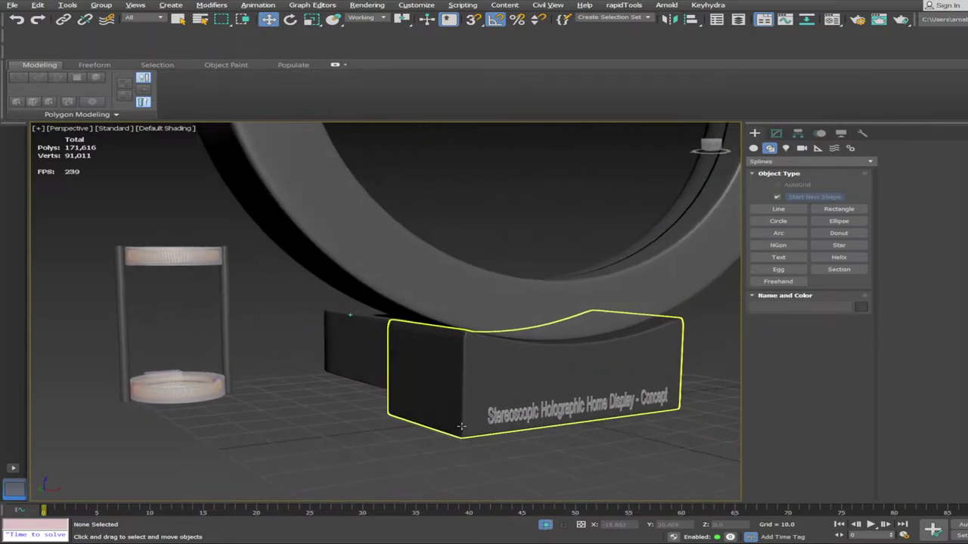
Select all parts of the double-ring frame beside the large ring and delete them
middle_click_drag(626, 460, 123, 338, "alt")
scroll(598, 469, "down", 3)
scroll(598, 469, "up", 2)
left_click_drag(114, 331, 216, 458)
middle_click_drag(216, 458, 102, 317, "alt")
left_click_drag(102, 317, 234, 485)
middle_click_drag(234, 484, 236, 367, "alt")
key("Delete")
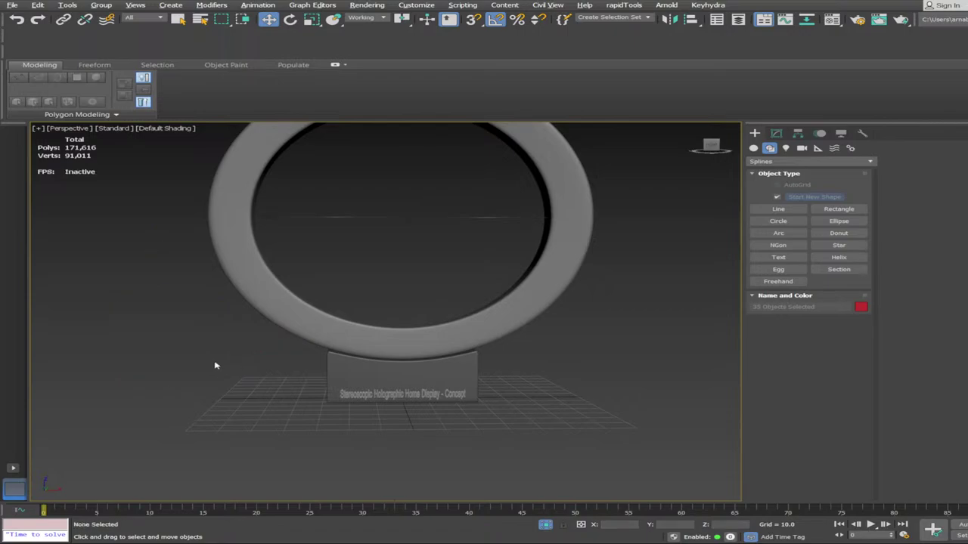
Frame the large ring and its titled base from the front and show the safe frame in the Perspective view
middle_click_drag(380, 419, 568, 456, "alt")
middle_click_drag(661, 456, 626, 429)
scroll(642, 456, "up", 4)
scroll(641, 457, "up", 2)
scroll(641, 458, "down", 2)
key("shift+f")
scroll(626, 438, "down", 1)
scroll(626, 429, "down", 1)
Clear the selection of the thin cylinder across the ring and render the framed Perspective view
left_click(456, 213)
scroll(676, 375, "up", 1)
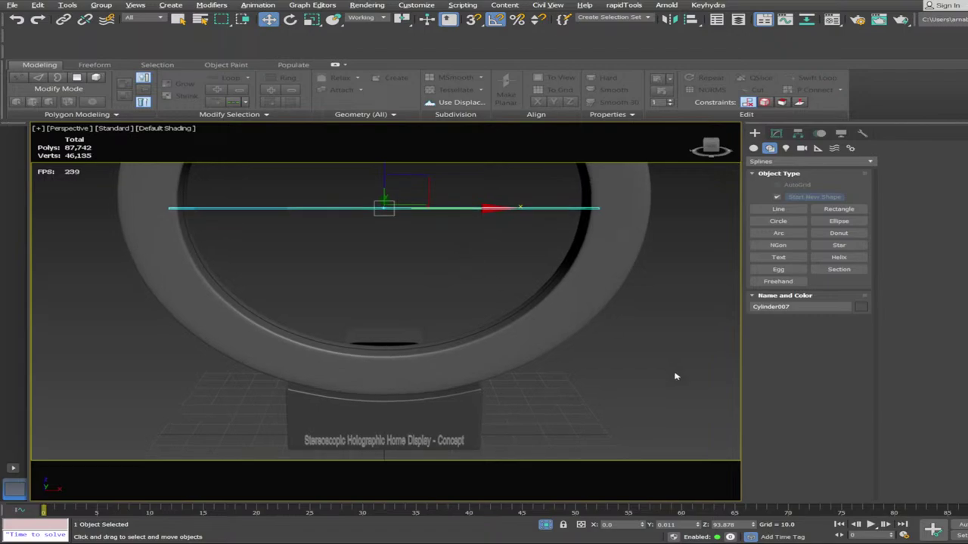
key("q")
left_click(653, 379)
middle_click_drag(653, 378, 653, 378, "alt")
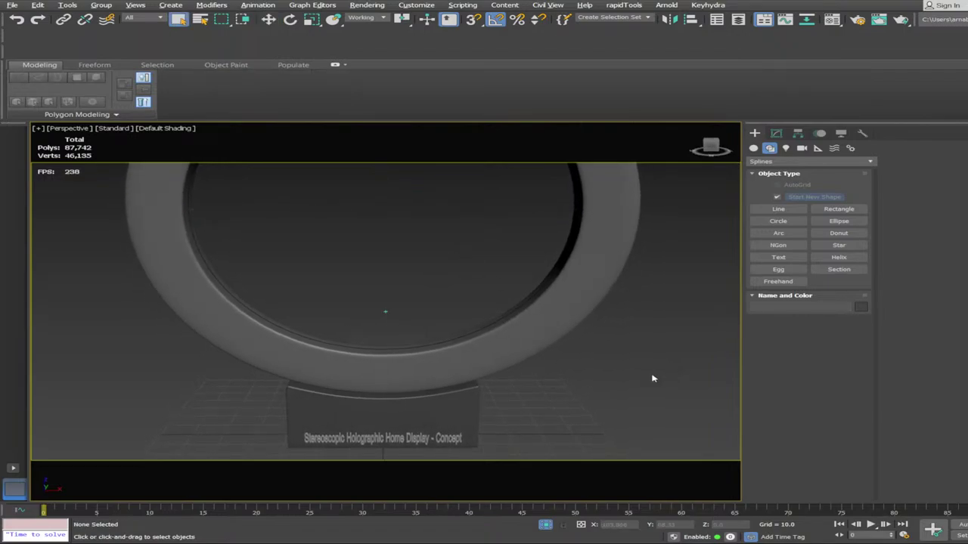
middle_click_drag(653, 378, 654, 380)
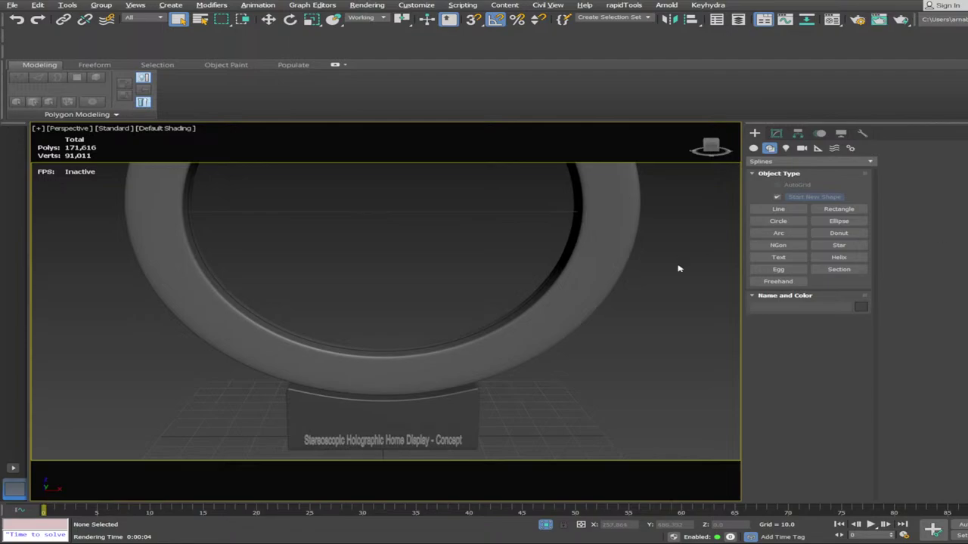
scroll(659, 326, "down", 2)
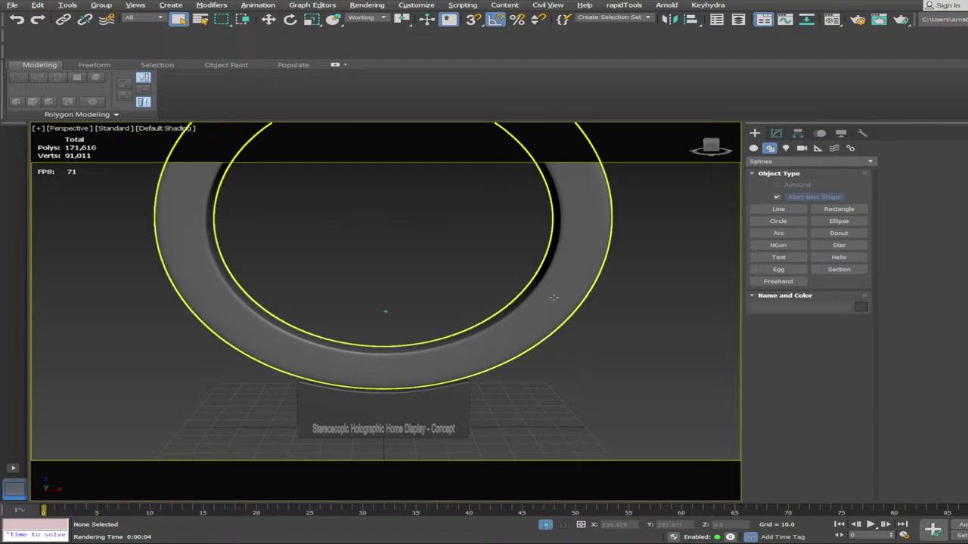
Examine the ring display, its titled base and the coloured three-lens unit from several sides and save the scene
scroll(384, 310, "down", 1)
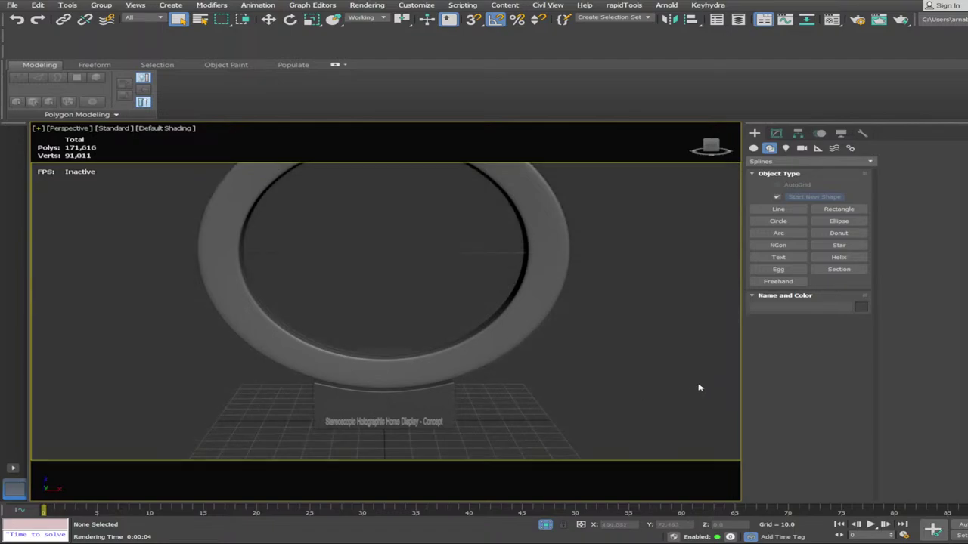
scroll(618, 409, "down", 1)
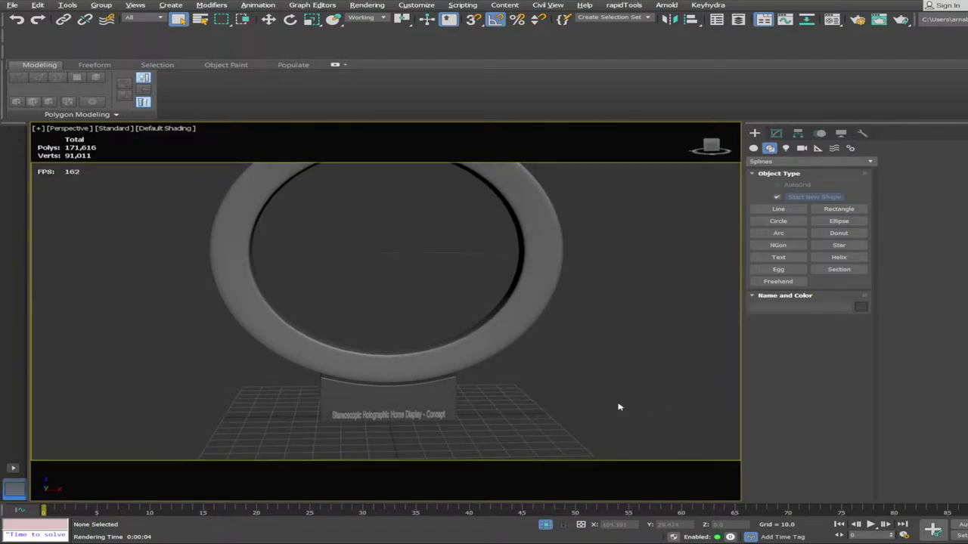
middle_click_drag(597, 390, 596, 391, "alt")
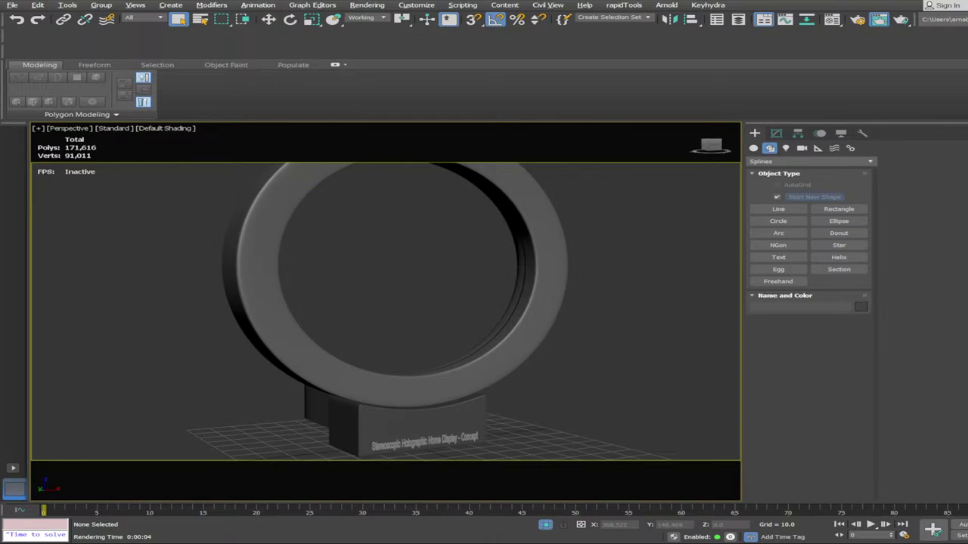
middle_click_drag(605, 373, 607, 387, "alt")
scroll(664, 417, "up", 3)
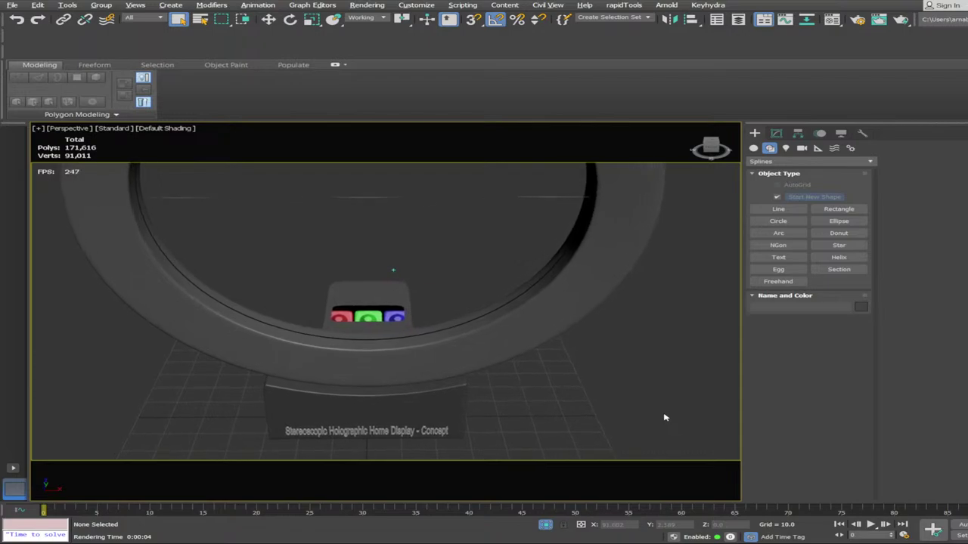
scroll(665, 418, "up", 4)
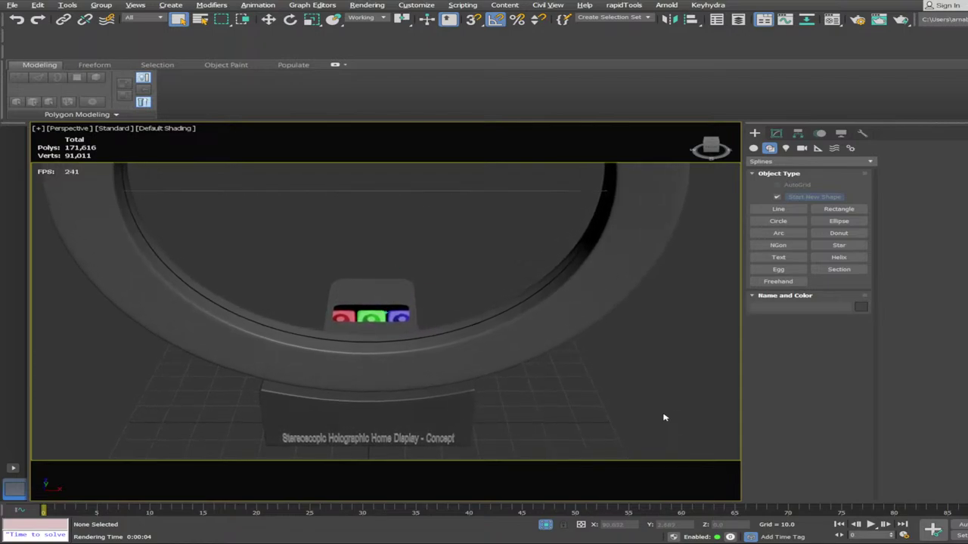
middle_click_drag(664, 417, 660, 417, "alt")
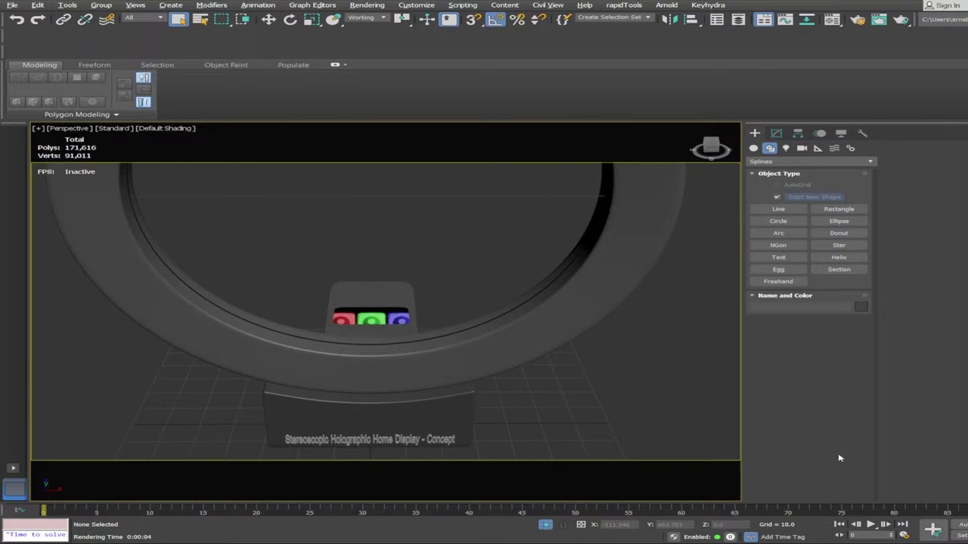
key("ctrl+s")
Frame the whole ring display and view it against the portal image in the viewport background
scroll(600, 392, "down", 1)
scroll(620, 366, "down", 3)
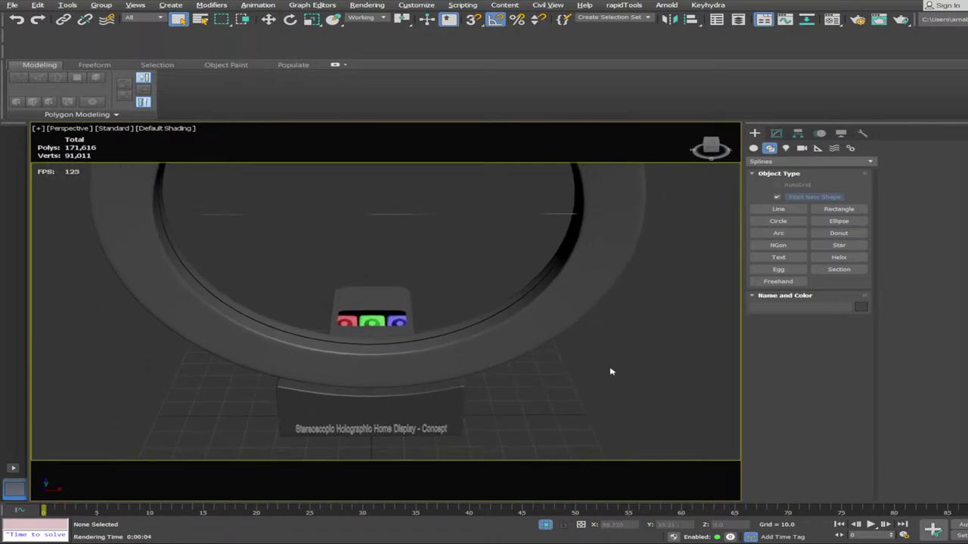
middle_click_drag(611, 372, 594, 393, "alt")
scroll(624, 338, "down", 2)
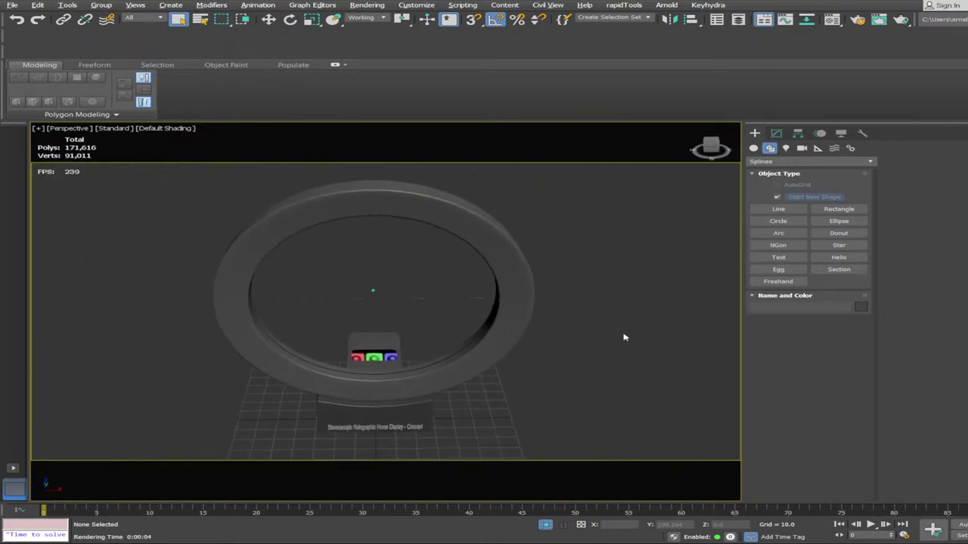
middle_click_drag(664, 335, 655, 348, "alt")
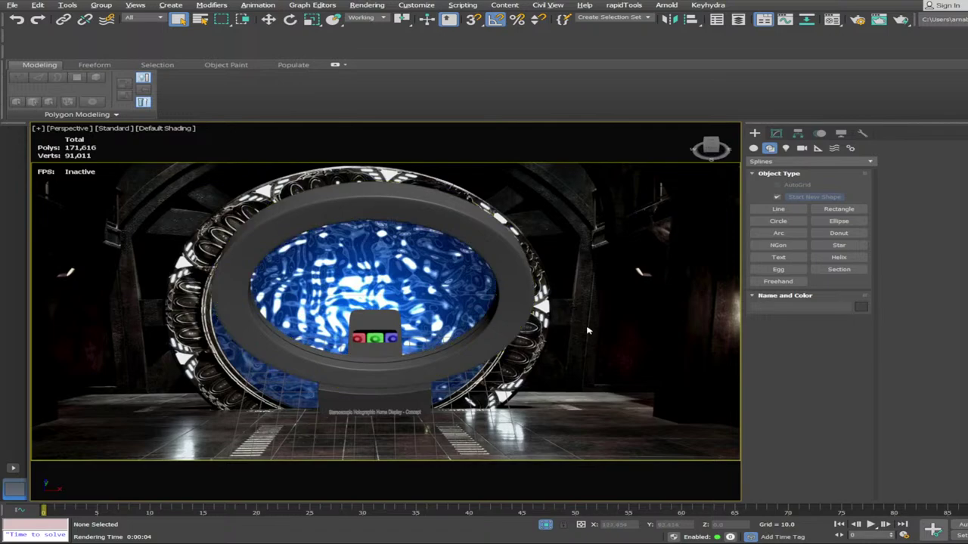
middle_click_drag(363, 332, 350, 278, "alt")
Select the thin horizontal cylinder across the ring and try to rotate it in the front-facing view
left_click(361, 277)
scroll(360, 272, "down", 3)
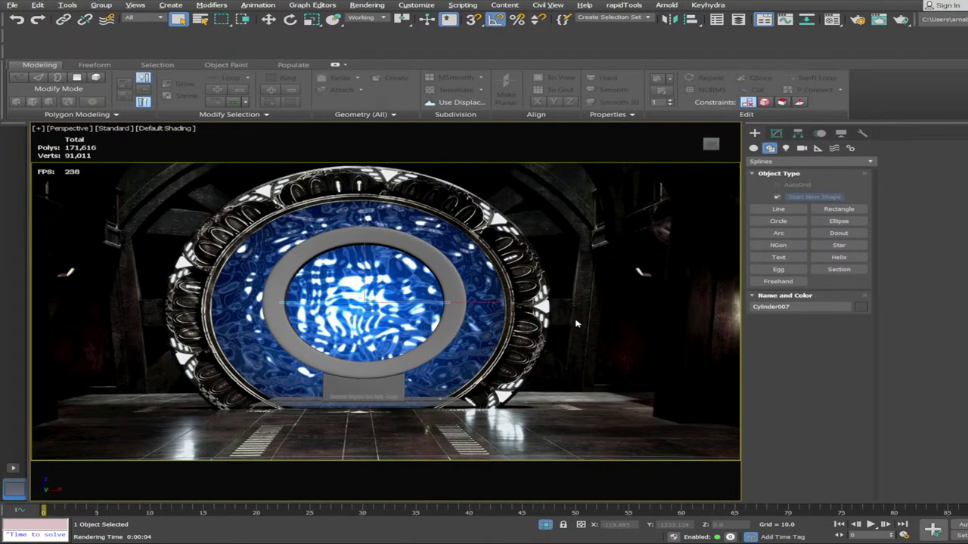
scroll(356, 279, "up", 2)
scroll(578, 324, "up", 7)
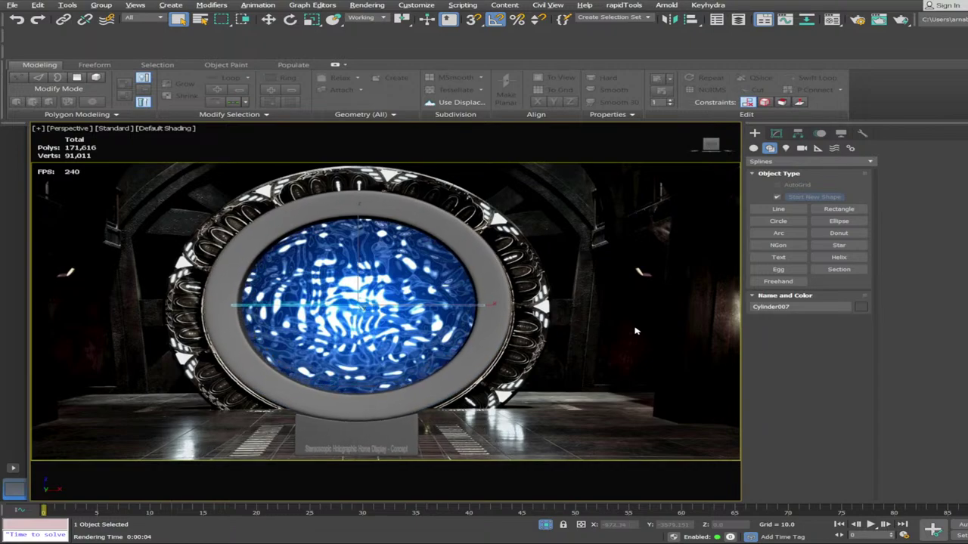
scroll(635, 331, "up", 6)
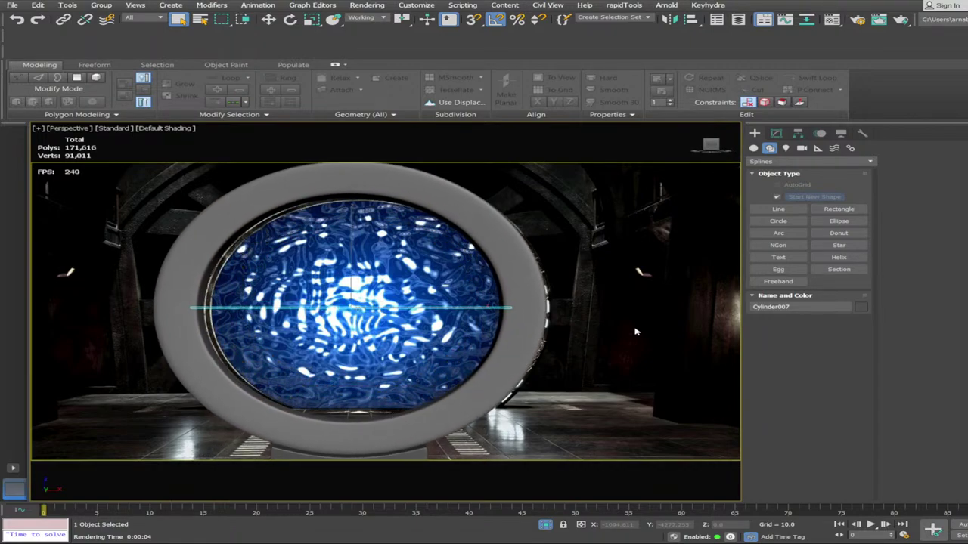
middle_click_drag(612, 328, 616, 327)
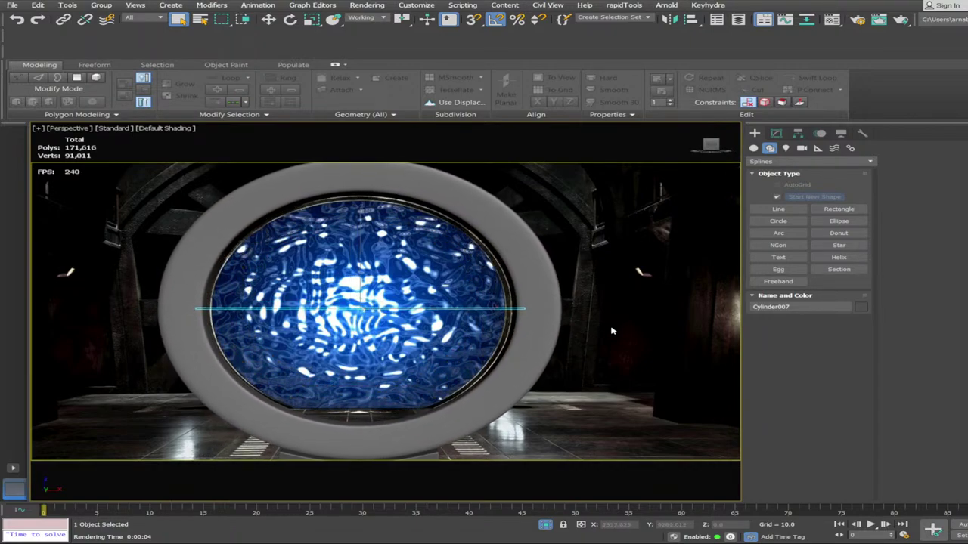
key("e")
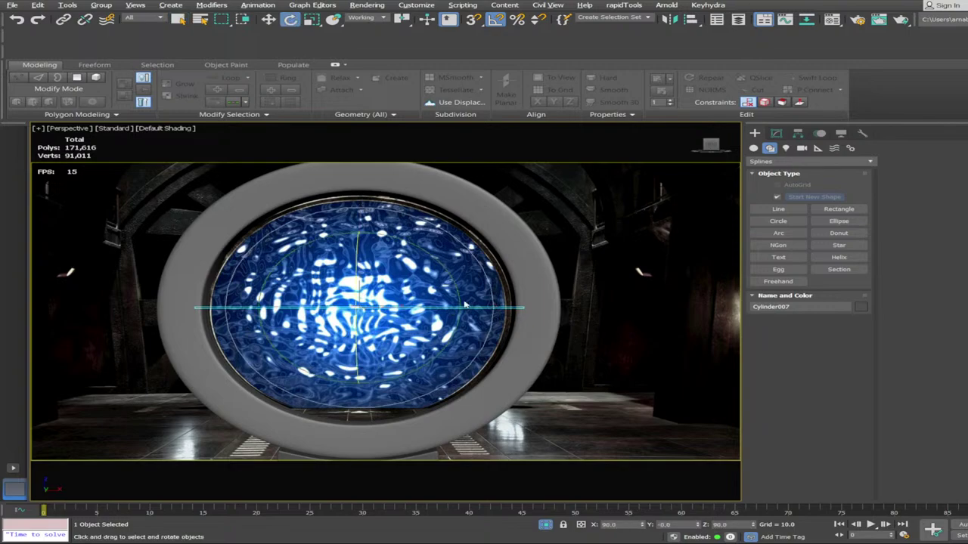
left_click_drag(458, 288, 377, 104)
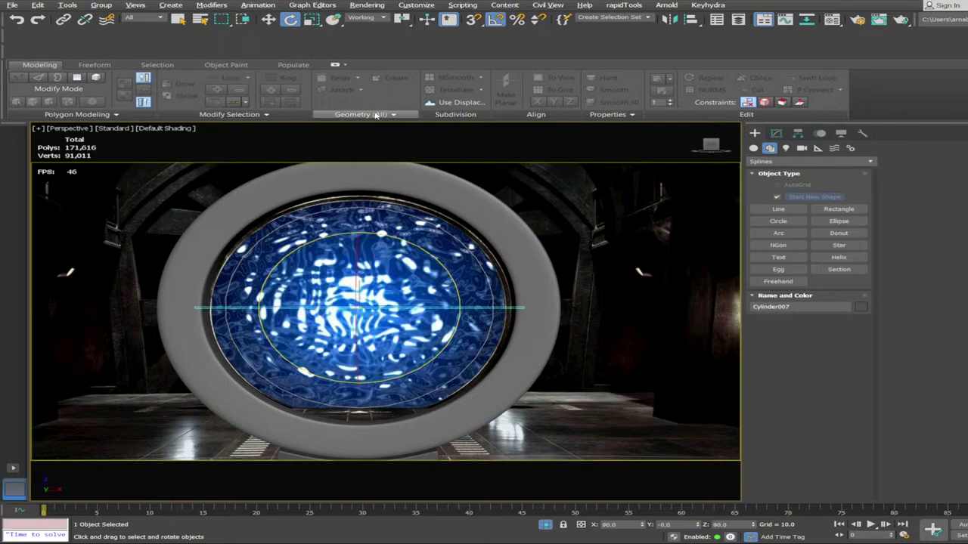
Turn on see-through display for the large outer ring and examine the coils inside it
left_click(533, 280)
key("alt+x")
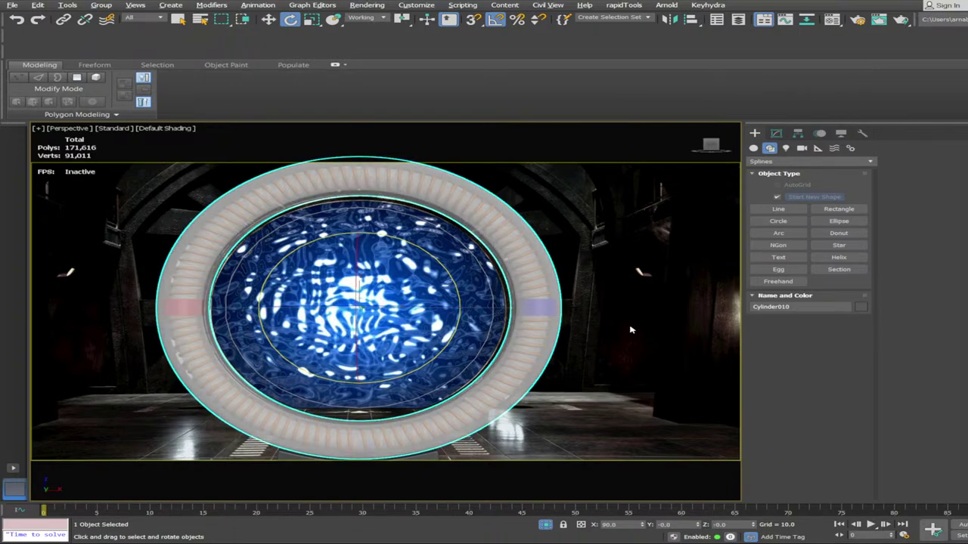
left_click(632, 330)
middle_click_drag(632, 330, 655, 331, "alt")
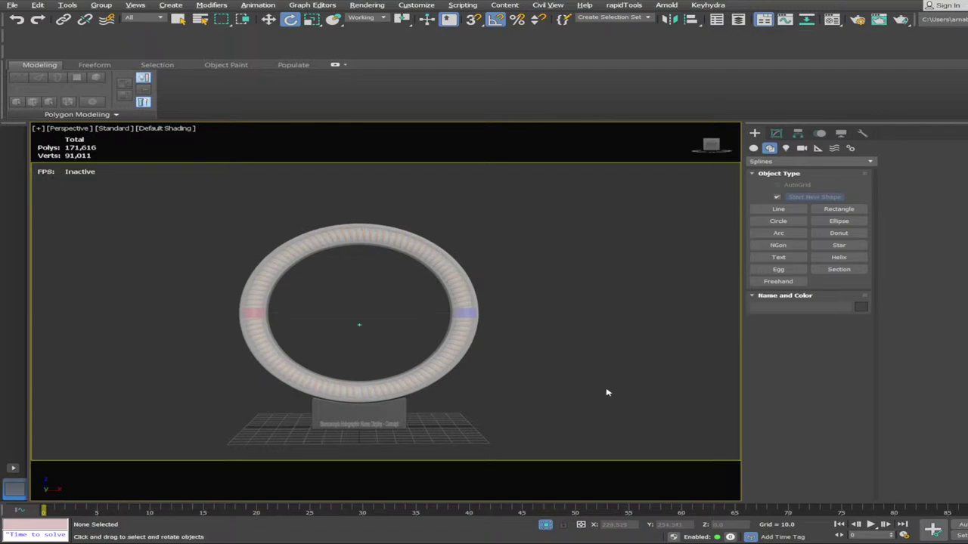
Select all parts of the small double-ring frame beside the large ring and delete them
mouse_move(609, 393)
middle_mouse_down("alt")
mouse_move(568, 406)
mouse_move(391, 389)
middle_mouse_up("alt")
middle_click_drag(561, 452, 190, 369, "alt")
scroll(190, 368, "up", 1)
left_click_drag(84, 272, 238, 394)
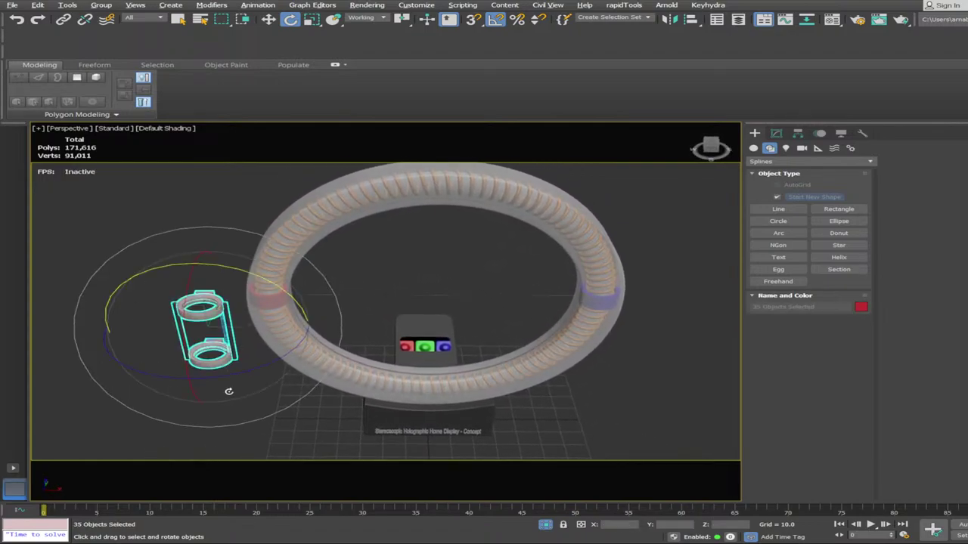
key("Delete")
Turn off see-through display for the large outer ring and clear the selection
mouse_move(551, 442)
middle_mouse_down("alt")
mouse_move(562, 398)
mouse_move(611, 387)
mouse_move(533, 379)
mouse_move(567, 397)
middle_mouse_up("alt")
left_click(531, 337)
key("alt+x")
left_click(594, 391)
Select the large outer ring, show edged faces, and go to its Editable Poly level beneath TurboSmooth
left_click(484, 360)
key("F4")
scroll(551, 398, "up", 7)
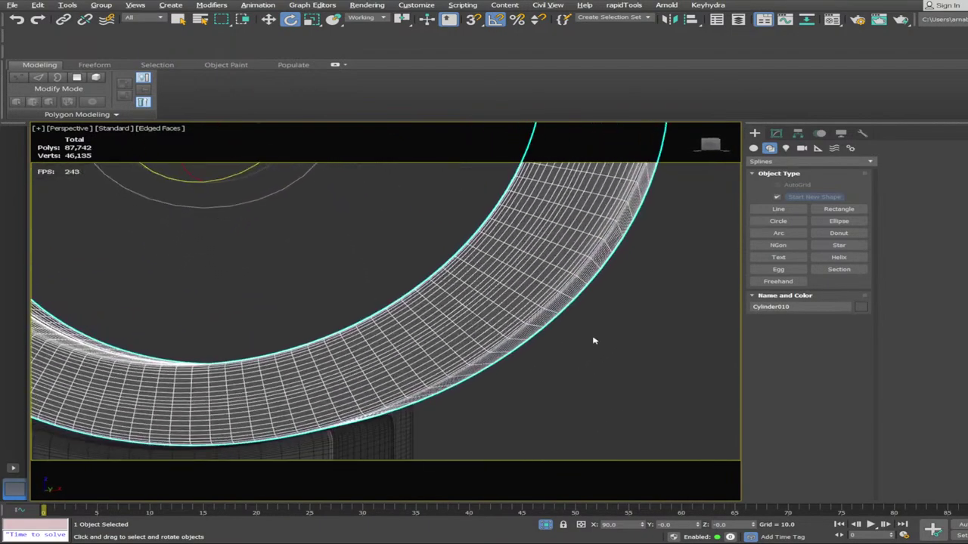
key("q")
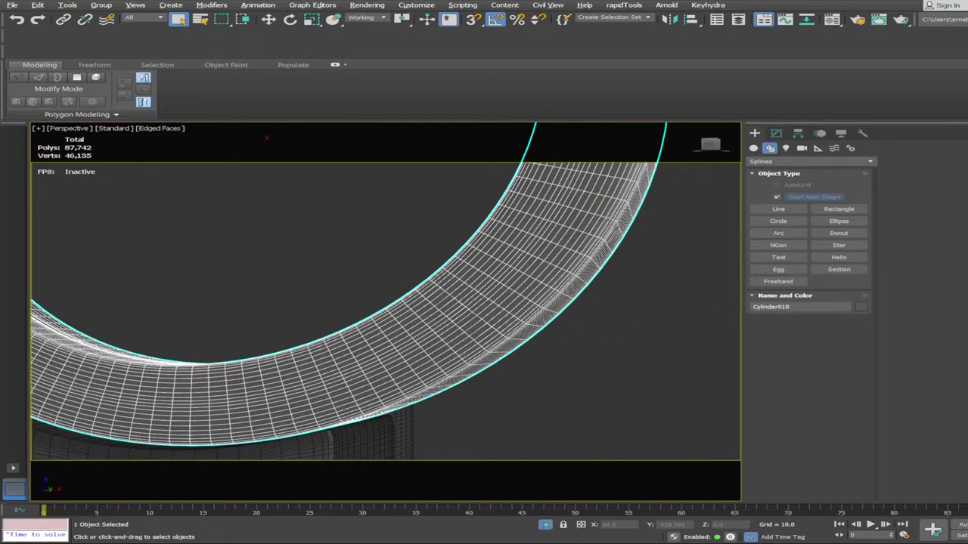
middle_click_drag(561, 343, 605, 312, "alt")
left_click(612, 303)
left_click(581, 298)
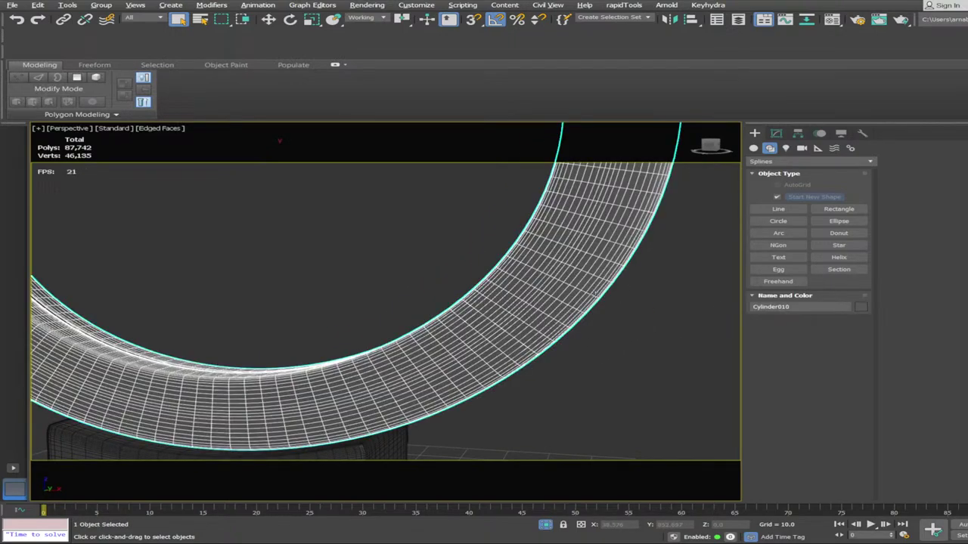
left_click(776, 134)
left_click(804, 366)
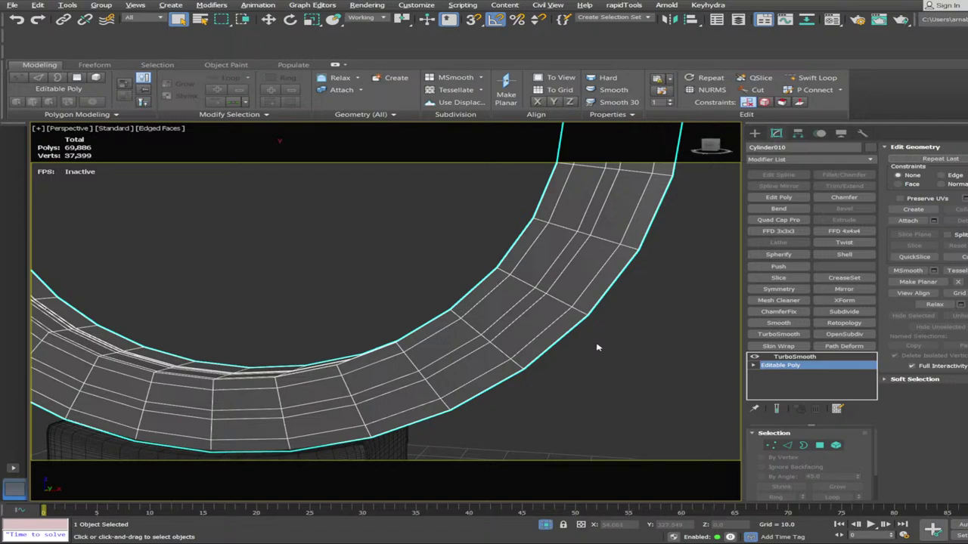
Add two closely spaced edge loops around the front face of the ring near its outer edge with Swift Loop
key("alt+s")
left_click(578, 311)
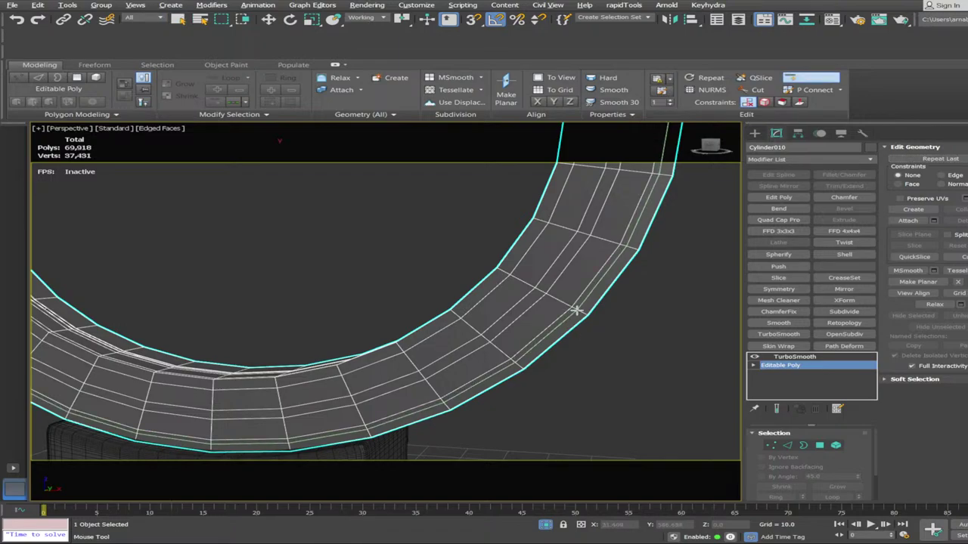
left_click(568, 304)
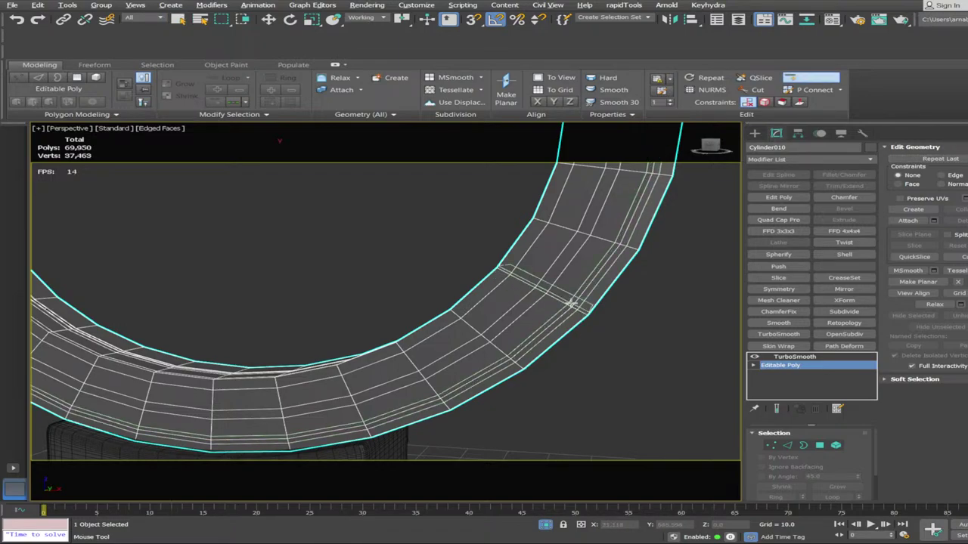
right_click(575, 281)
Select the new edge loop near the ring's outer edge and extrude it inward into a thin groove
key("2")
double_click(580, 298)
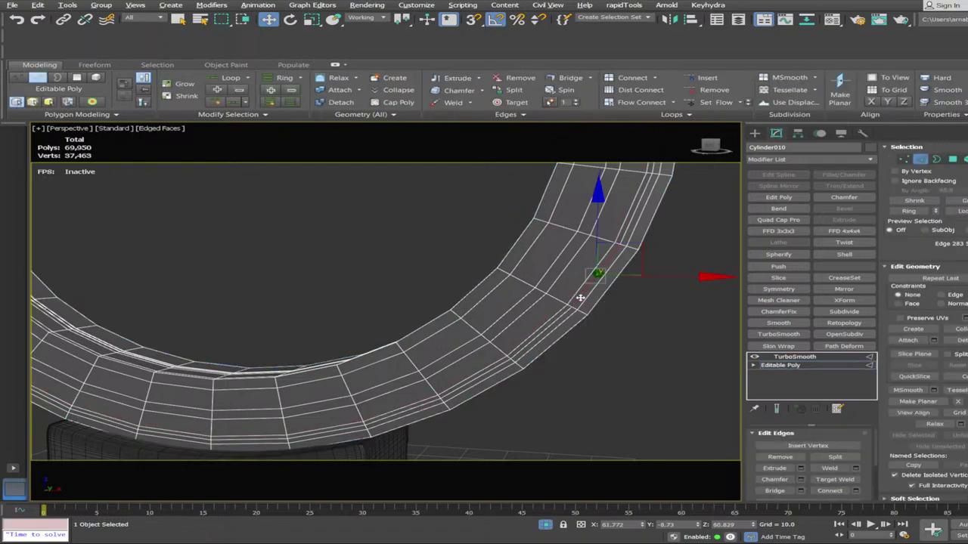
middle_click_drag(474, 329, 487, 340, "alt")
scroll(487, 340, "up", 3)
scroll(486, 341, "up", 5)
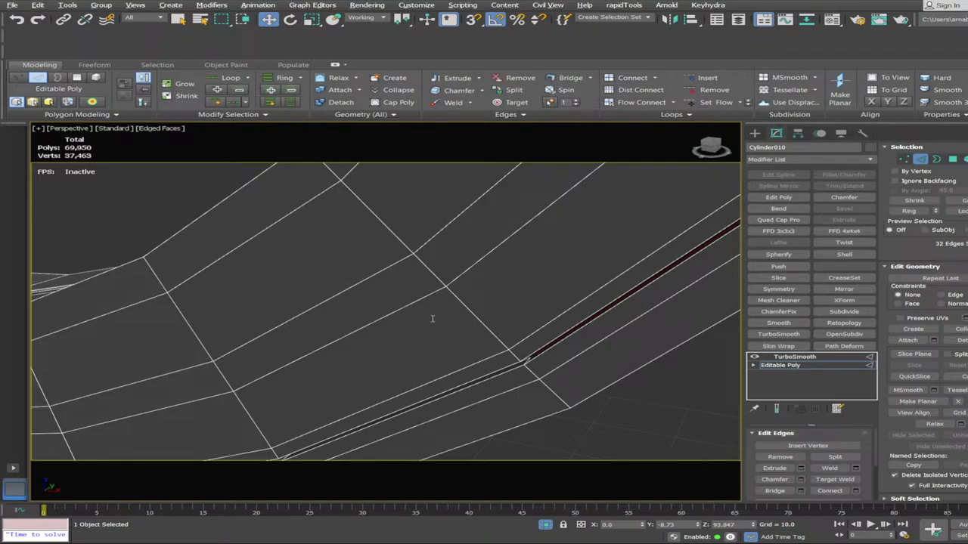
middle_click_drag(432, 320, 492, 364, "alt")
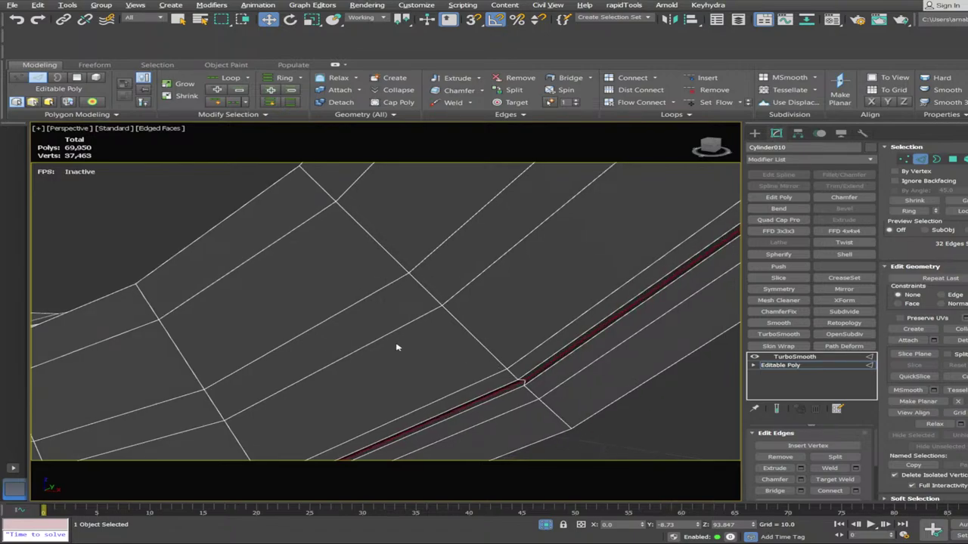
middle_click_drag(564, 342, 577, 318, "alt")
scroll(577, 317, "down", 5)
key("2")
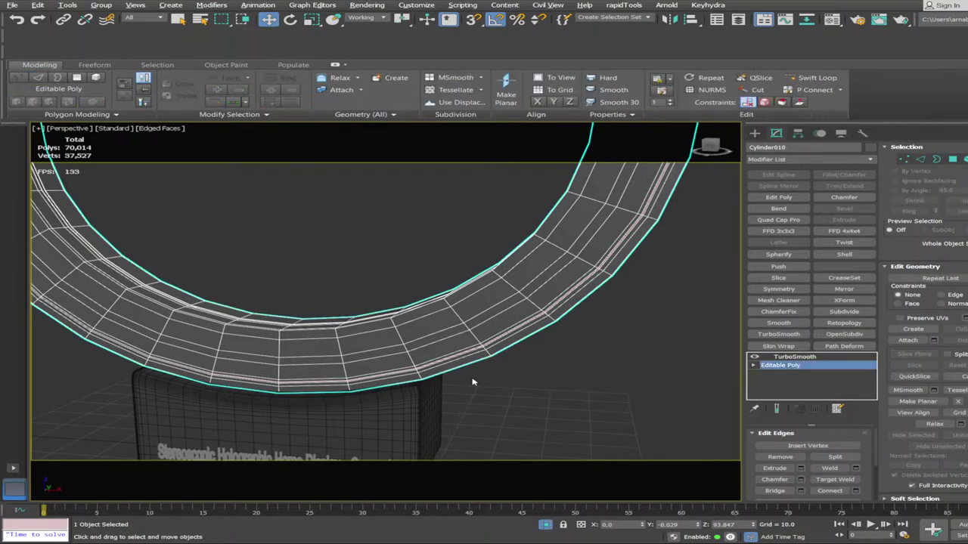
Hide the edged faces and reselect the smoothed ring to check its new groove from an angled view
key("F4")
left_click(633, 399)
scroll(633, 399, "down", 3)
middle_click_drag(633, 399, 534, 391, "alt")
scroll(451, 358, "up", 2)
left_click(447, 354)
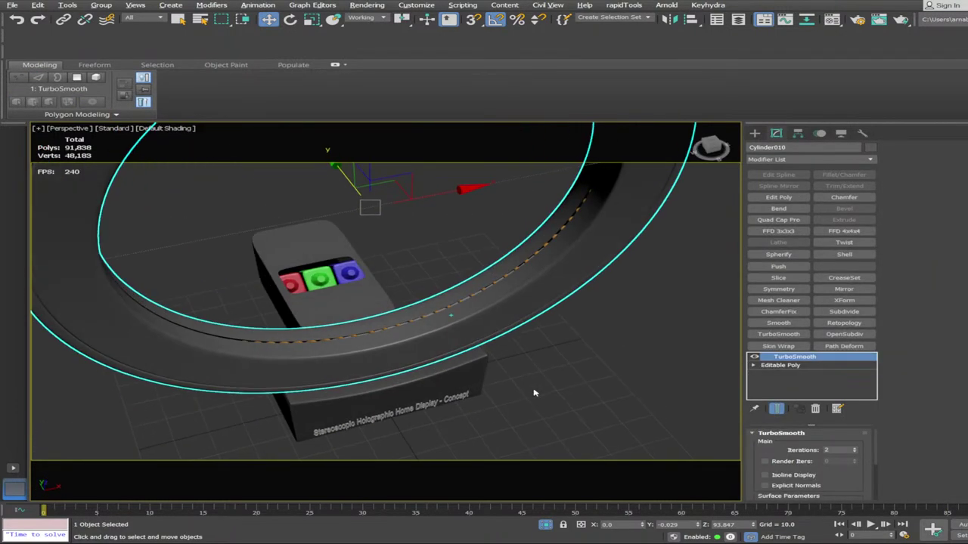
Clear the selection and examine the grooved ring above its titled base from the front
left_click(600, 397)
middle_click_drag(599, 396, 602, 407, "alt")
scroll(602, 406, "up", 1)
scroll(602, 407, "down", 3)
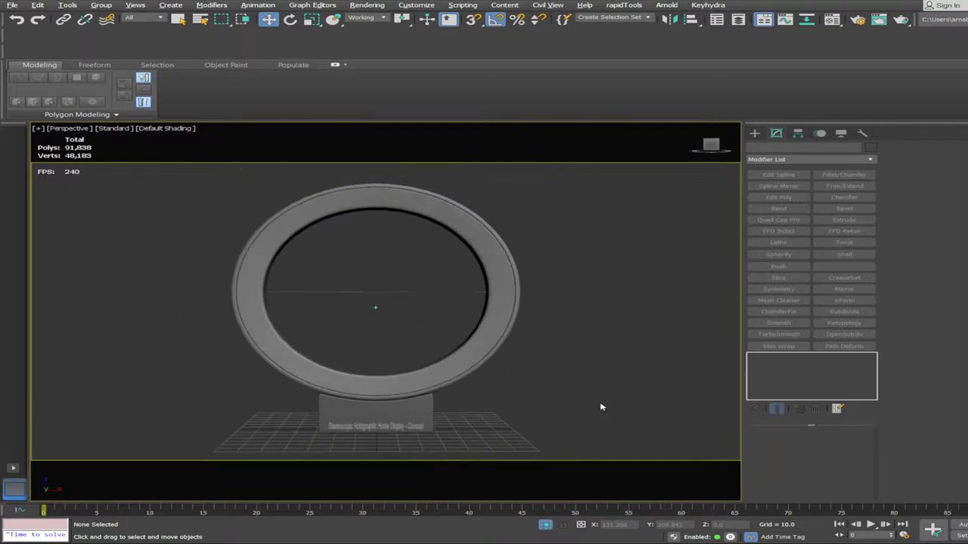
scroll(602, 407, "up", 3)
scroll(602, 406, "up", 5)
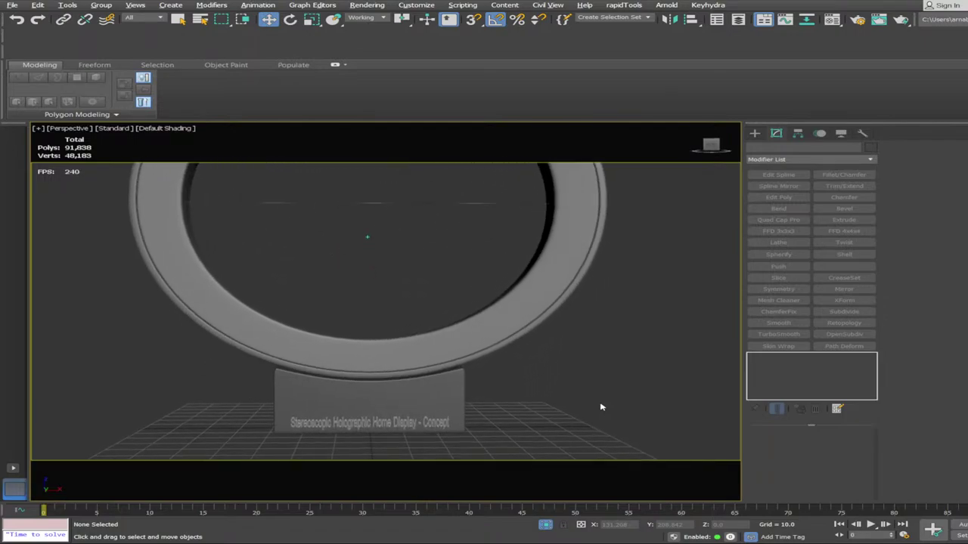
middle_click_drag(602, 407, 601, 407, "alt")
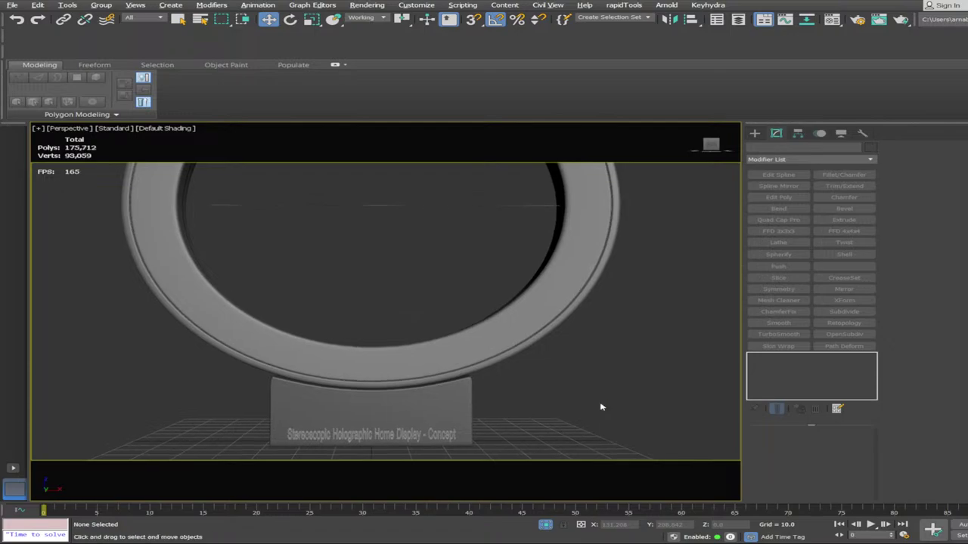